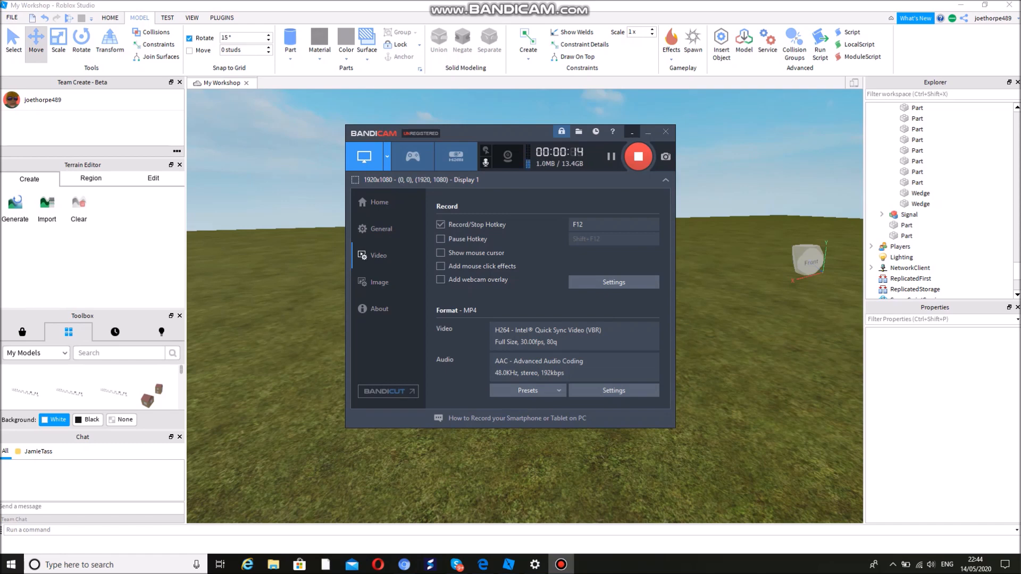
Examine the row of railway signals from behind, and the front lamp face of the plain straight-post signal up close.
{"action": "left_click", "coordinate": [632, 131]}
{"action": "right_click_drag", "start_coordinate": [585, 239], "coordinate": [559, 240]}
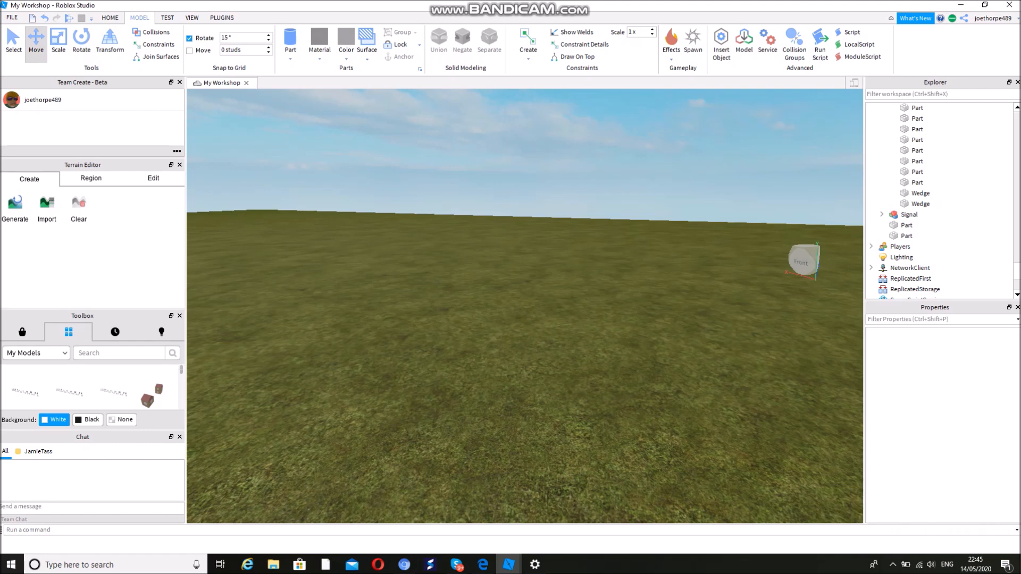
{"action": "right_click_drag", "start_coordinate": [560, 240], "coordinate": [686, 224]}
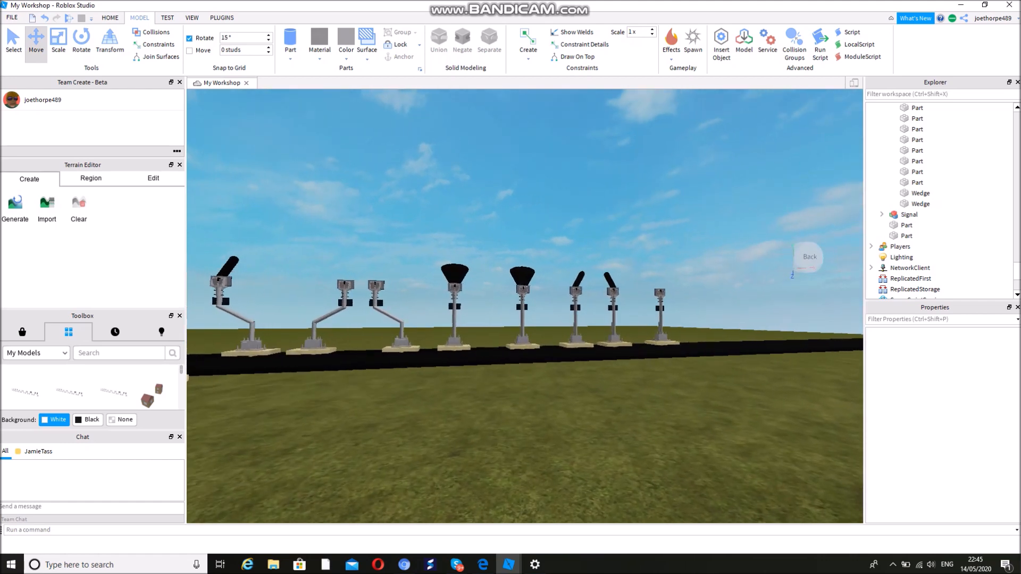
{"action": "key", "text": "w"}
{"action": "right_click_drag", "start_coordinate": [686, 225], "coordinate": [689, 261]}
{"action": "key", "text": "w"}
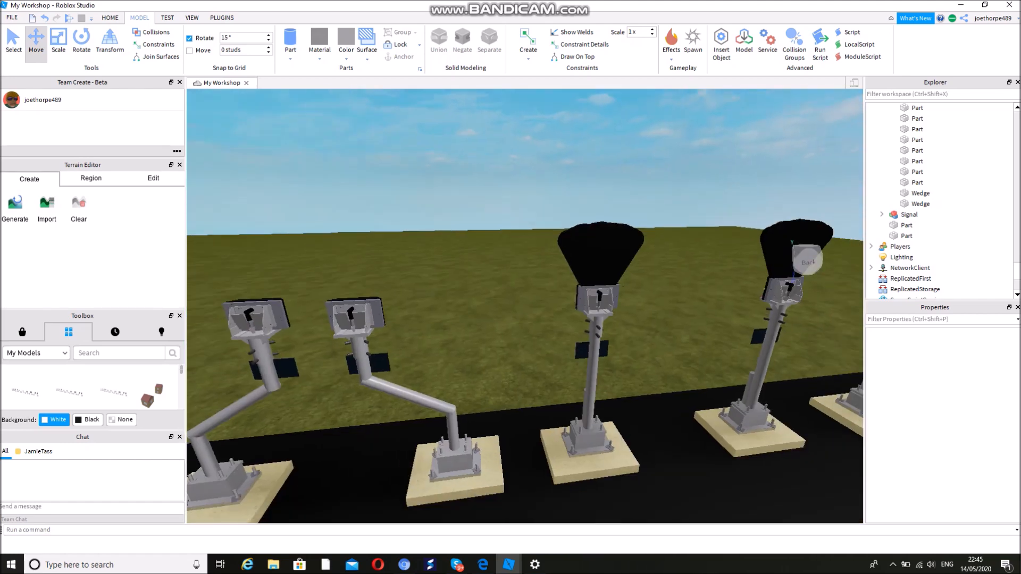
{"action": "right_click_drag", "start_coordinate": [688, 261], "coordinate": [797, 206]}
{"action": "key", "text": "a"}
{"action": "key", "text": "w"}
{"action": "key", "text": "w"}
{"action": "key", "text": "s"}
{"action": "key", "text": "s"}
{"action": "key", "text": "w"}
{"action": "key", "text": "s"}
{"action": "key", "text": "w"}
{"action": "key", "text": "w"}
{"action": "key", "text": "d"}
{"action": "key", "text": "w"}
{"action": "key", "text": "a"}
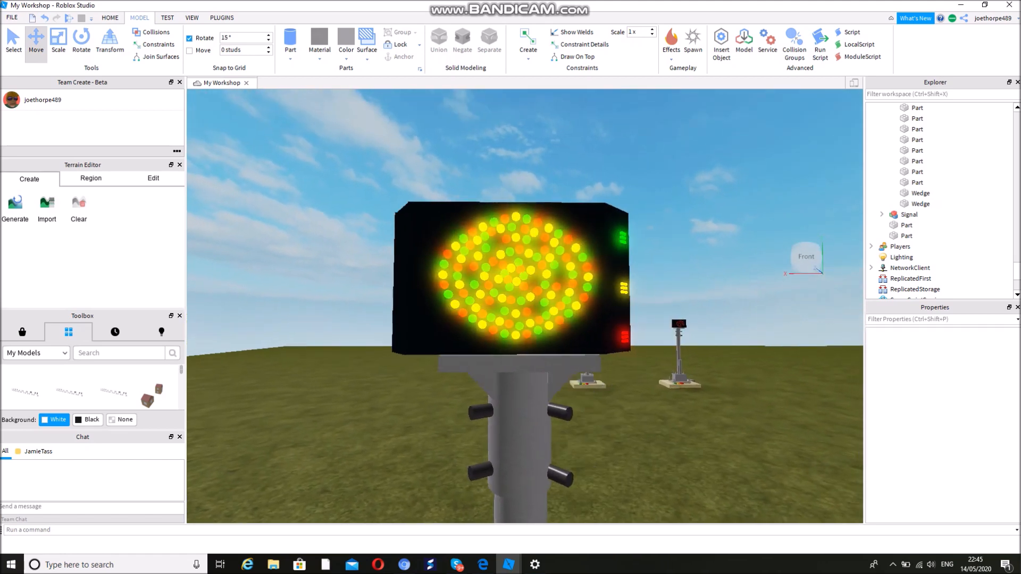
{"action": "key", "text": "w"}
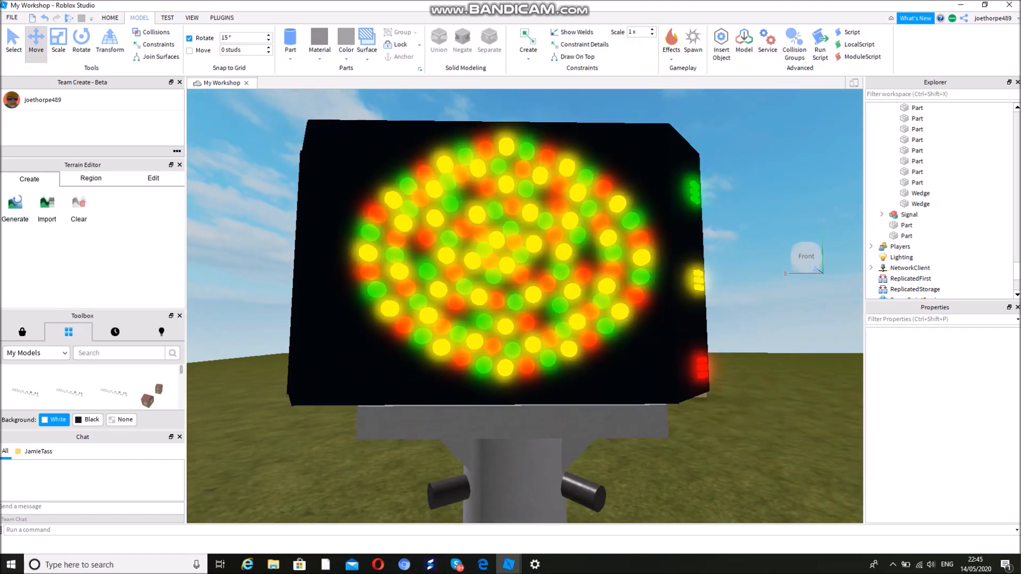
Examine the side of the straight-post signal, its "Edit Me" plate and its bolted base.
{"action": "key", "text": "s"}
{"action": "key", "text": "a"}
{"action": "right_click_drag", "start_coordinate": [461, 371], "coordinate": [96, 336]}
{"action": "key", "text": "d"}
{"action": "key", "text": "d"}
{"action": "key", "text": "d"}
{"action": "key", "text": "q"}
{"action": "key", "text": "a"}
{"action": "key", "text": "d"}
{"action": "key", "text": "e"}
{"action": "key", "text": "d"}
{"action": "key", "text": "w"}
{"action": "key", "text": "d"}
{"action": "key", "text": "d"}
{"action": "key", "text": "d"}
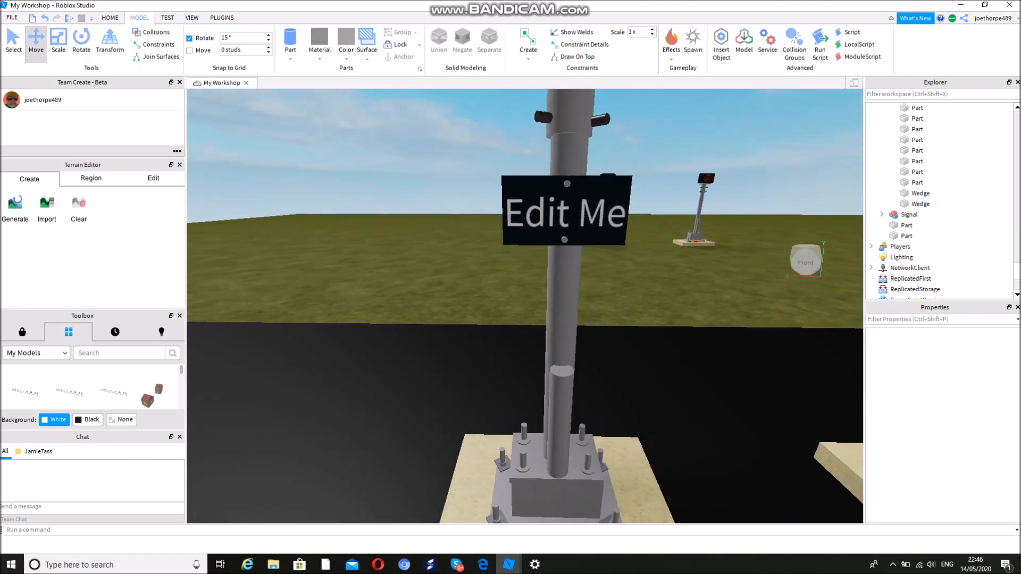
{"action": "key", "text": "a"}
{"action": "right_click_drag", "start_coordinate": [510, 298], "coordinate": [545, 358]}
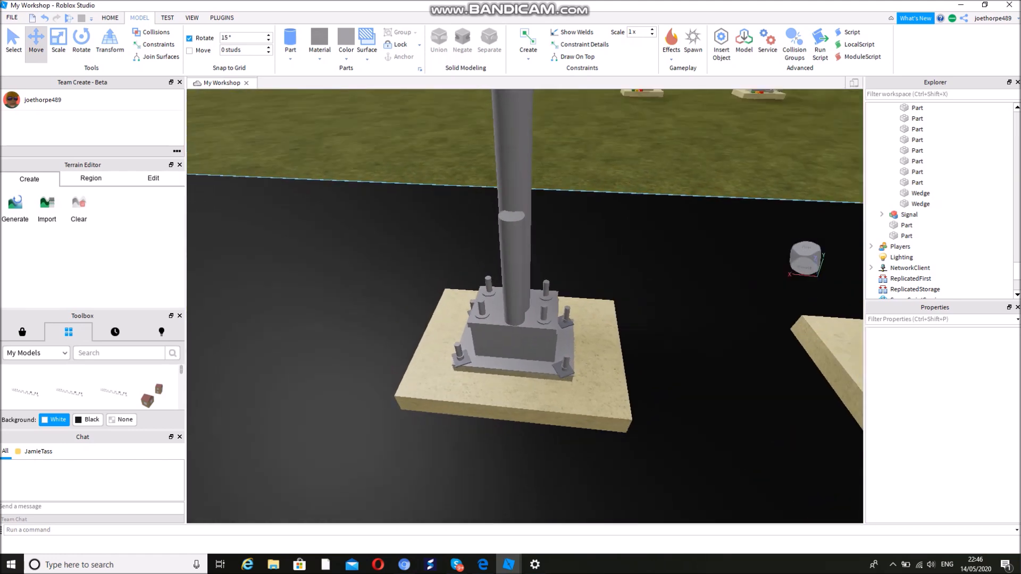
{"action": "right_click_drag", "start_coordinate": [545, 357], "coordinate": [519, 315]}
Look along the front of the row, comparing the straight and cranked-post signals and their feather indicator variants.
{"action": "key", "text": "s"}
{"action": "key", "text": "s"}
{"action": "key", "text": "w"}
{"action": "key", "text": "s"}
{"action": "key", "text": "d"}
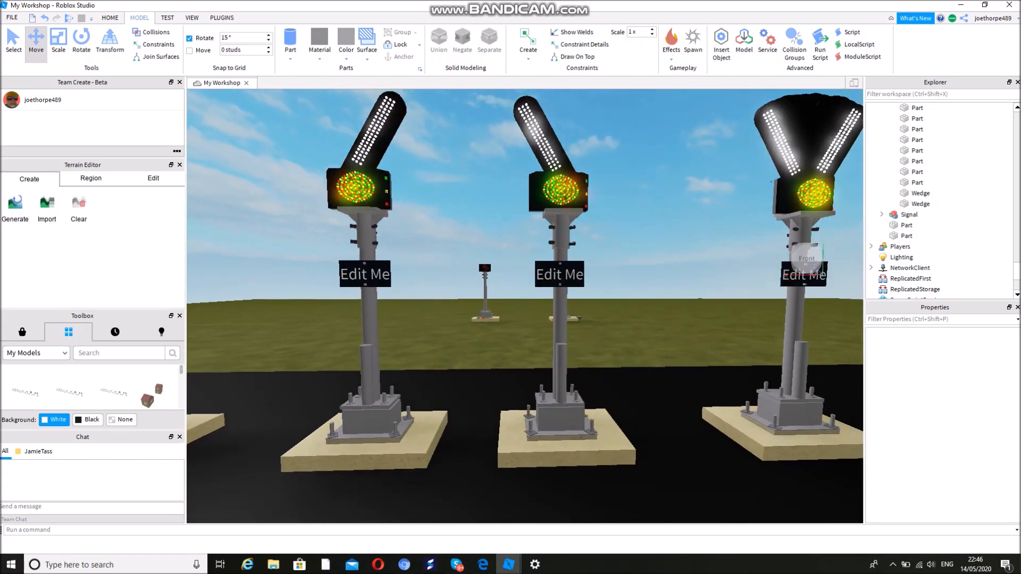
{"action": "key", "text": "d"}
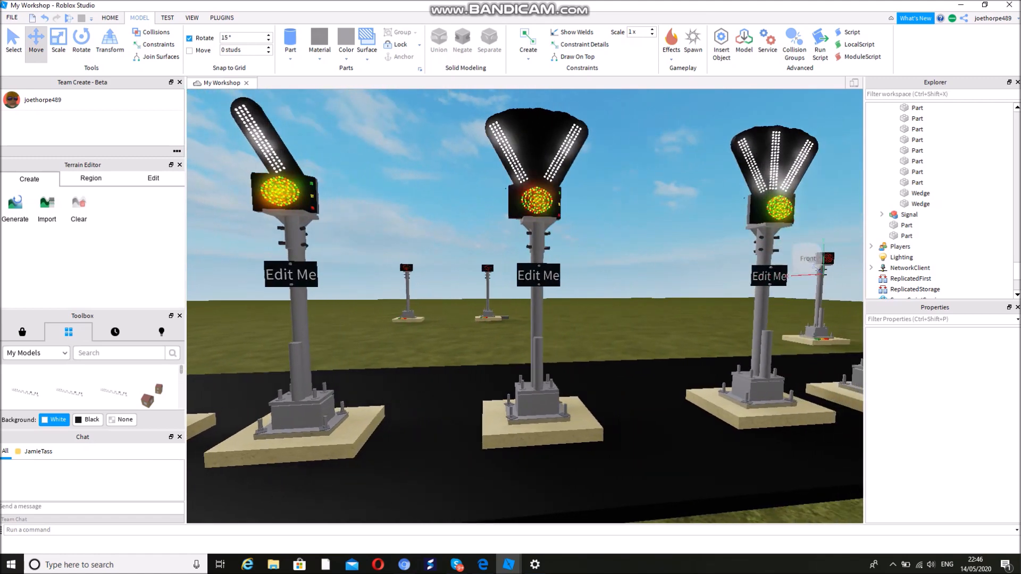
{"action": "key", "text": "d"}
{"action": "key", "text": "d"}
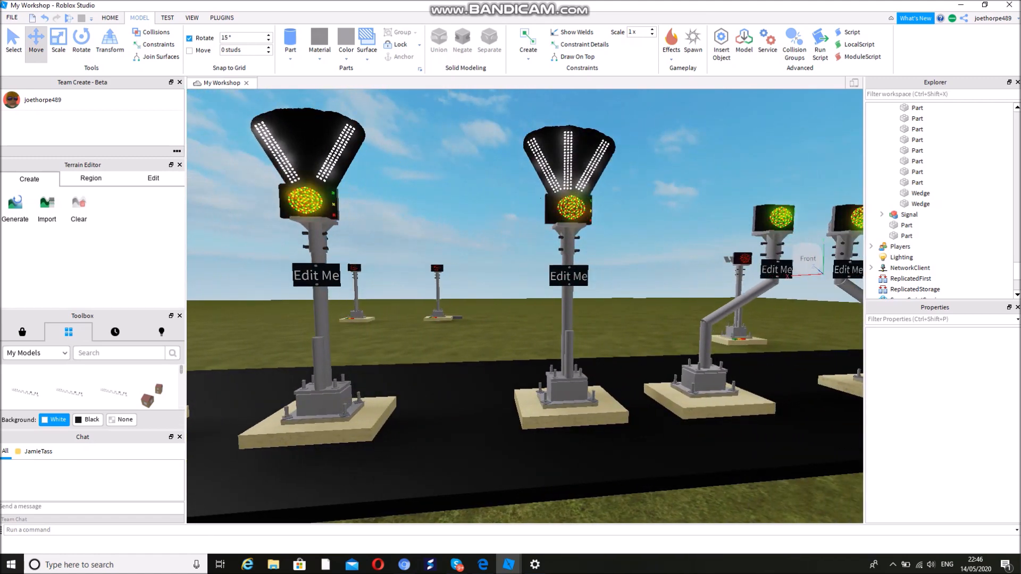
{"action": "key", "text": "d"}
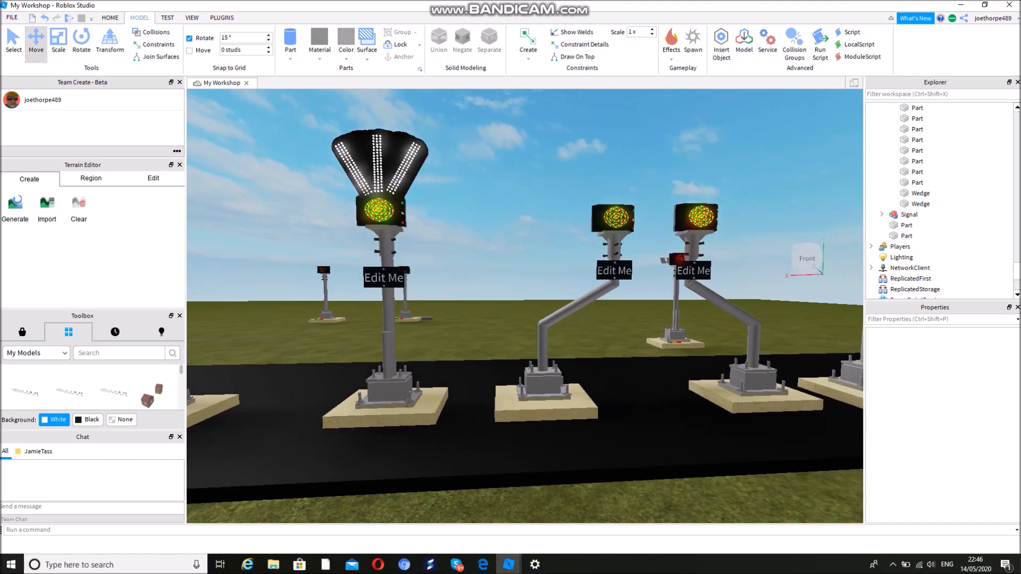
{"action": "key", "text": "d"}
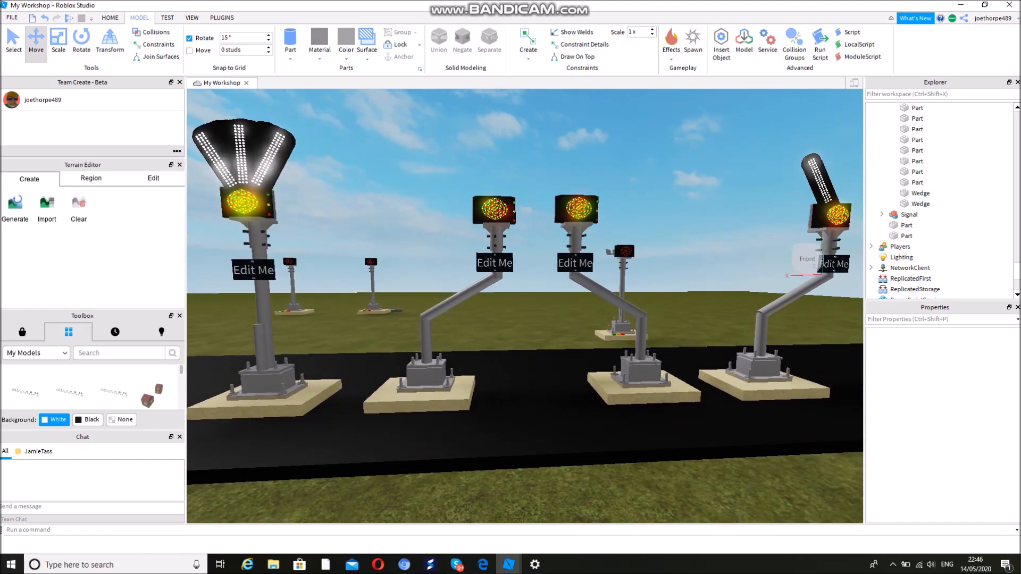
{"action": "key", "text": "d"}
{"action": "key", "text": "d"}
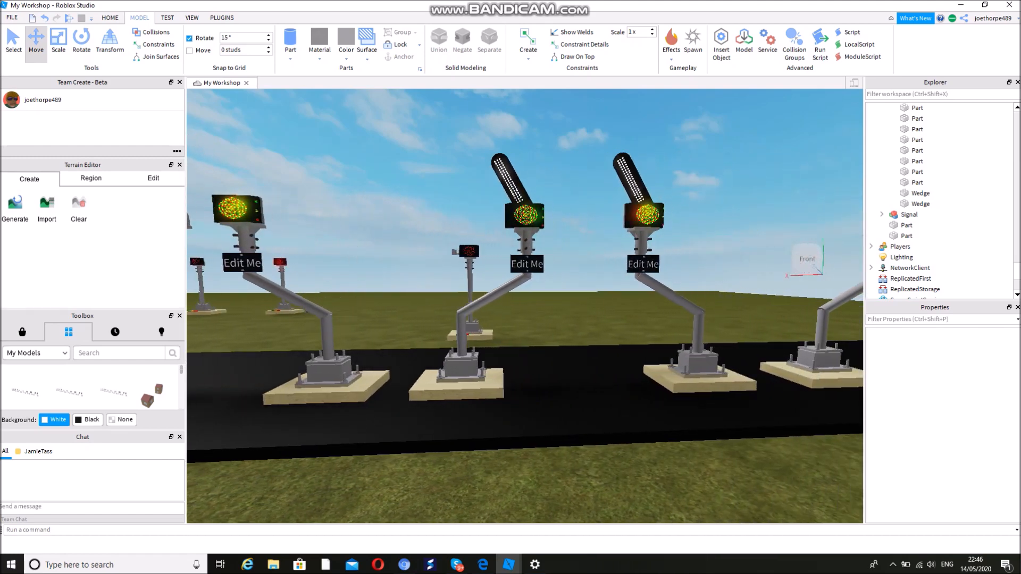
{"action": "key", "text": "d"}
{"action": "key", "text": "d"}
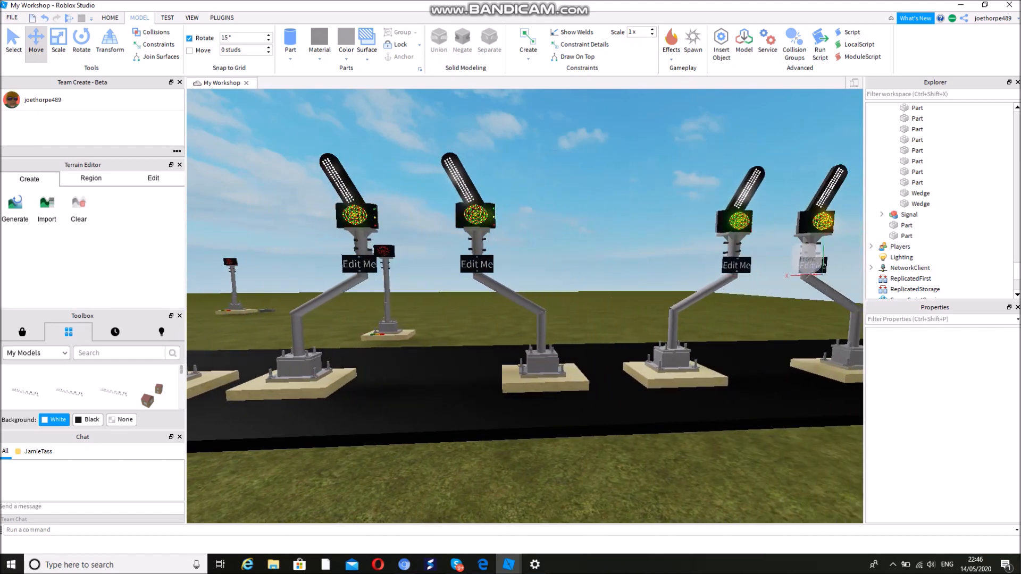
{"action": "key", "text": "d"}
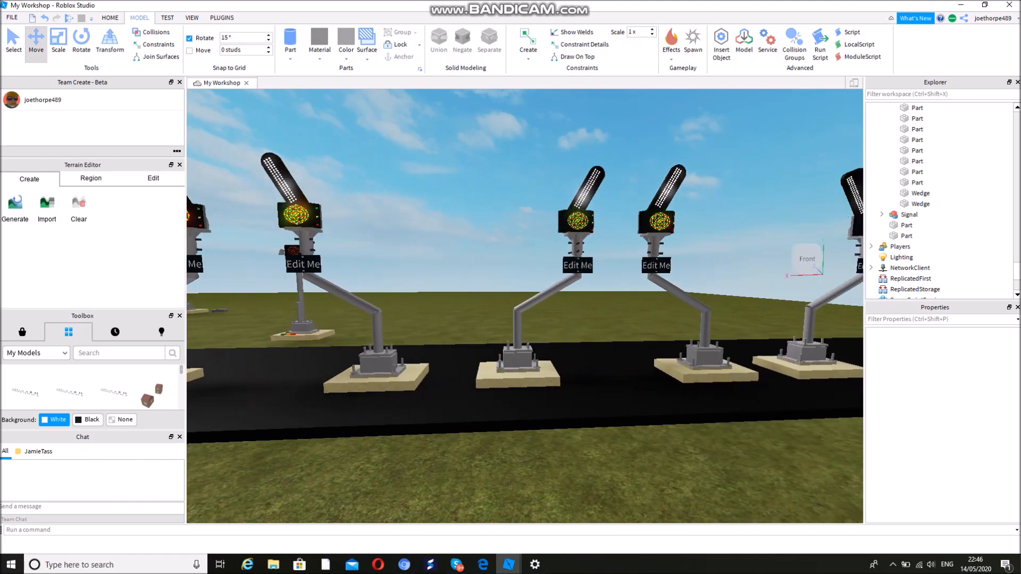
{"action": "key", "text": "d"}
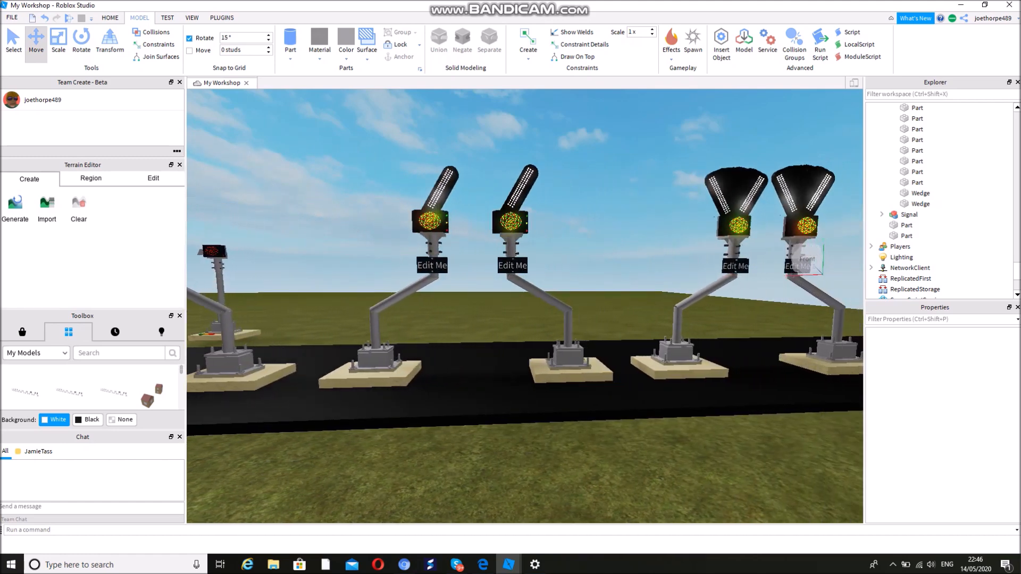
{"action": "key", "text": "d"}
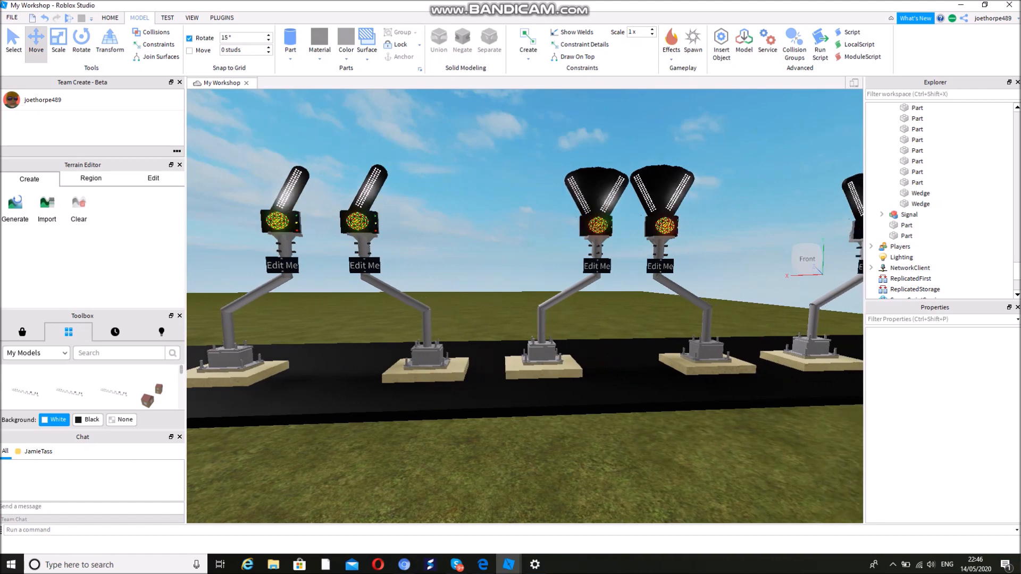
{"action": "key", "text": "d"}
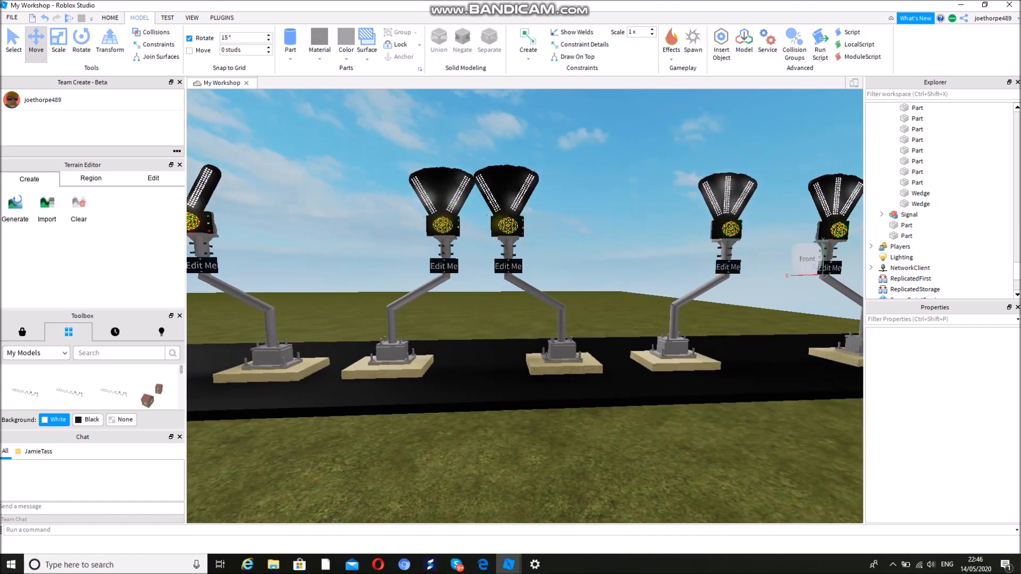
{"action": "key", "text": "d"}
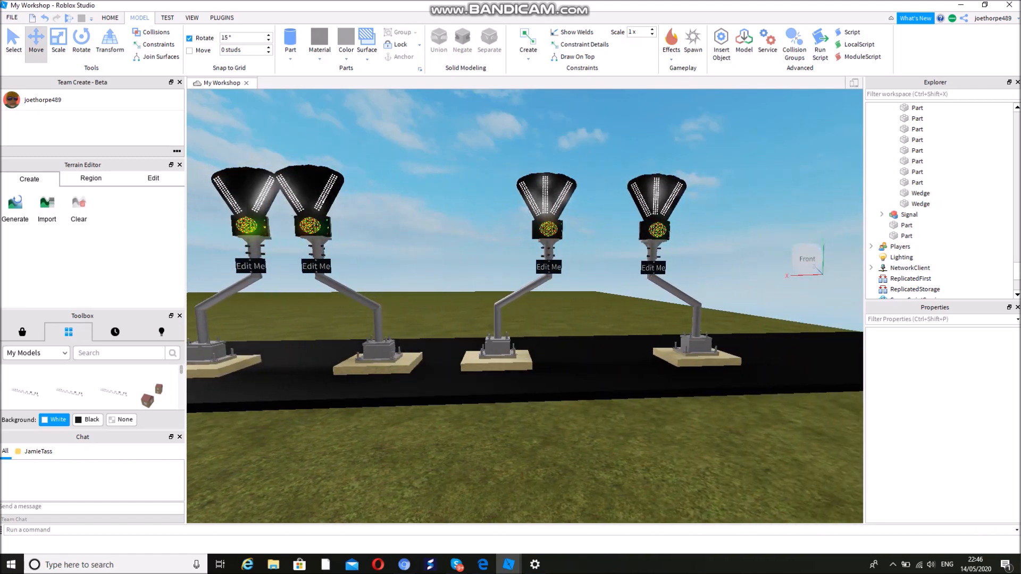
{"action": "key", "text": "d"}
Examine the last three-feather signal's front lamp face and the small indicator lights on the side of its head.
{"action": "key", "text": "w"}
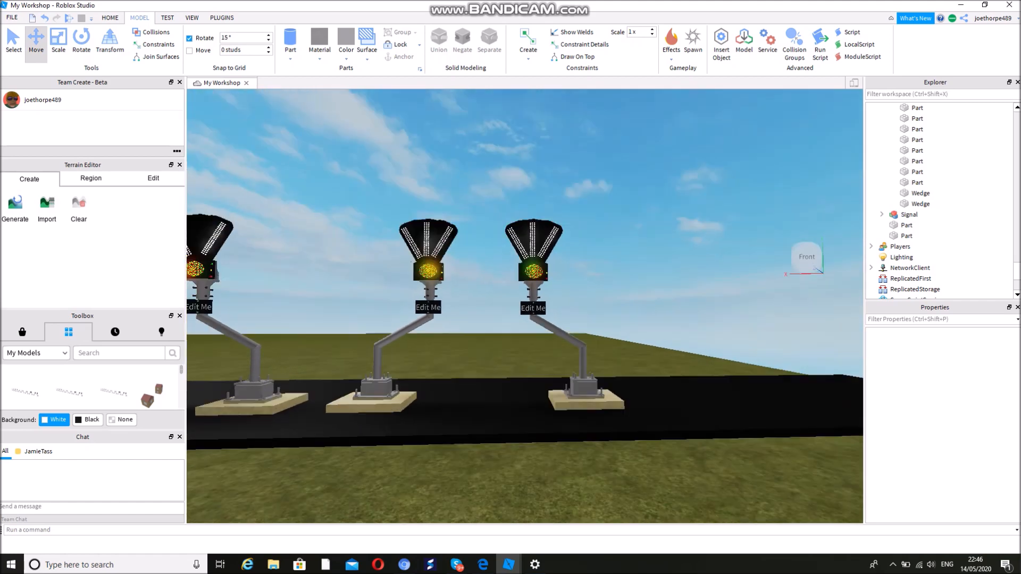
{"action": "key", "text": "w"}
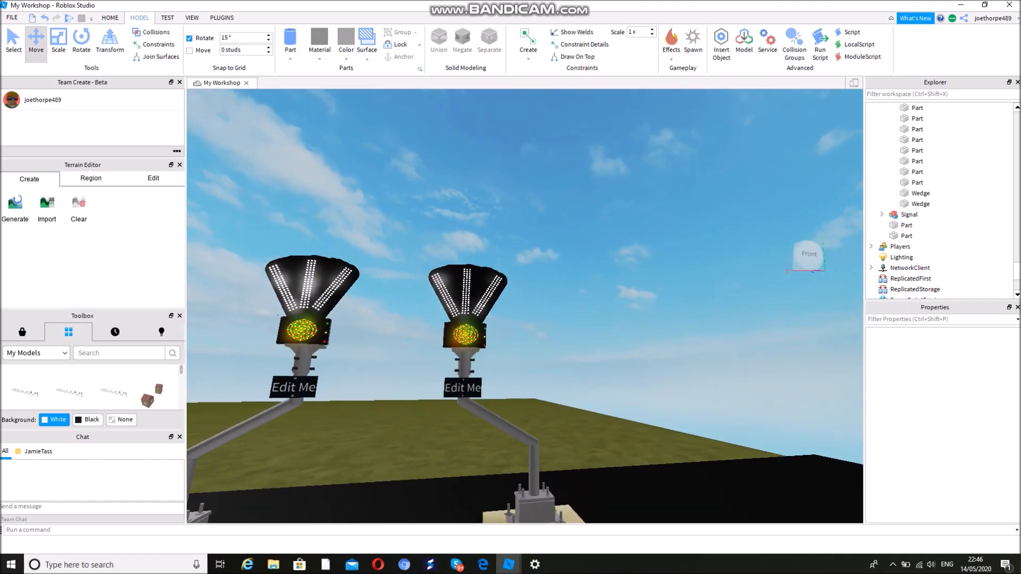
{"action": "key", "text": "w"}
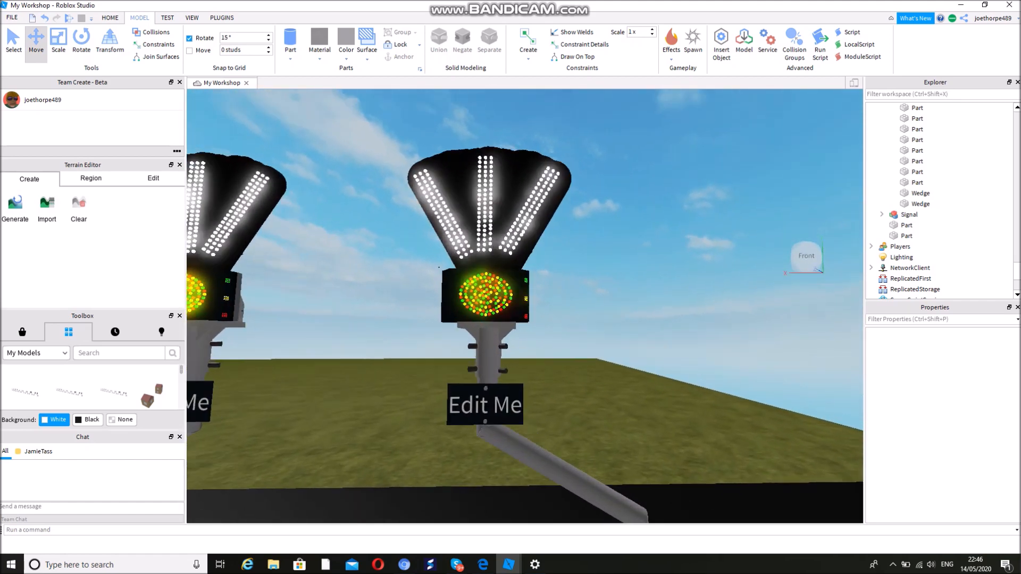
{"action": "key", "text": "w"}
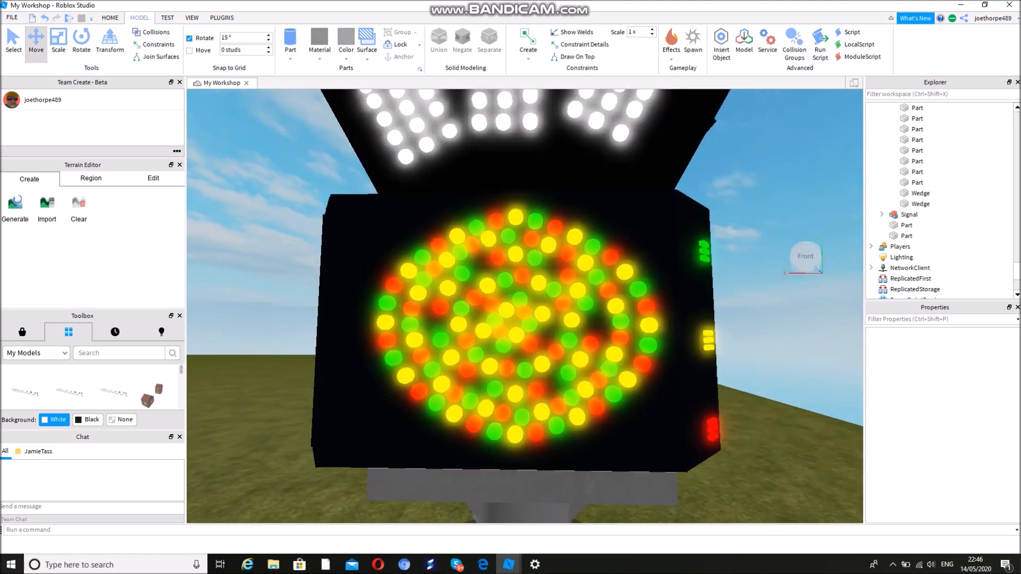
{"action": "right_click_drag", "start_coordinate": [525, 306], "coordinate": [399, 310]}
{"action": "key", "text": "s"}
{"action": "key", "text": "d"}
{"action": "key", "text": "d"}
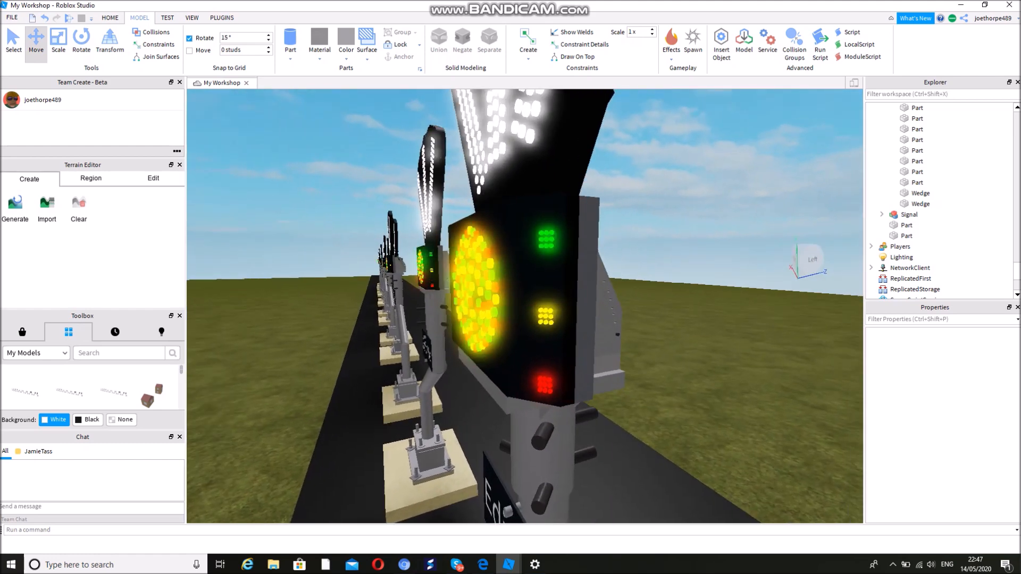
{"action": "key", "text": "w"}
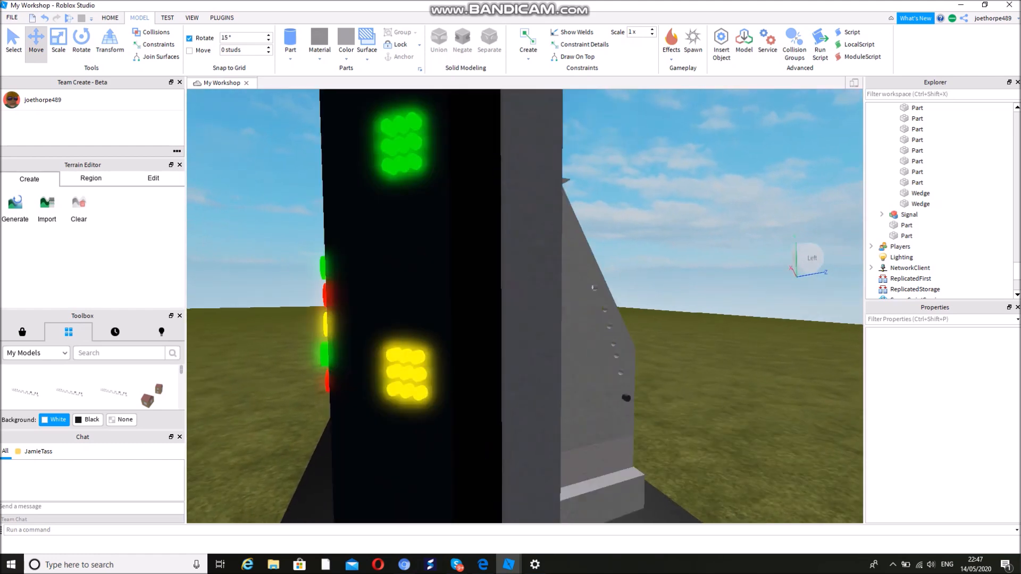
{"action": "key", "text": "s"}
Compare the pair of three-feather cranked-post signals at the row's end with the neighbouring two-feather pair.
{"action": "right_click_drag", "start_coordinate": [399, 310], "coordinate": [532, 298]}
{"action": "key", "text": "s"}
{"action": "key", "text": "a"}
{"action": "key", "text": "w"}
{"action": "key", "text": "s"}
{"action": "key", "text": "w"}
{"action": "key", "text": "w"}
{"action": "key", "text": "s"}
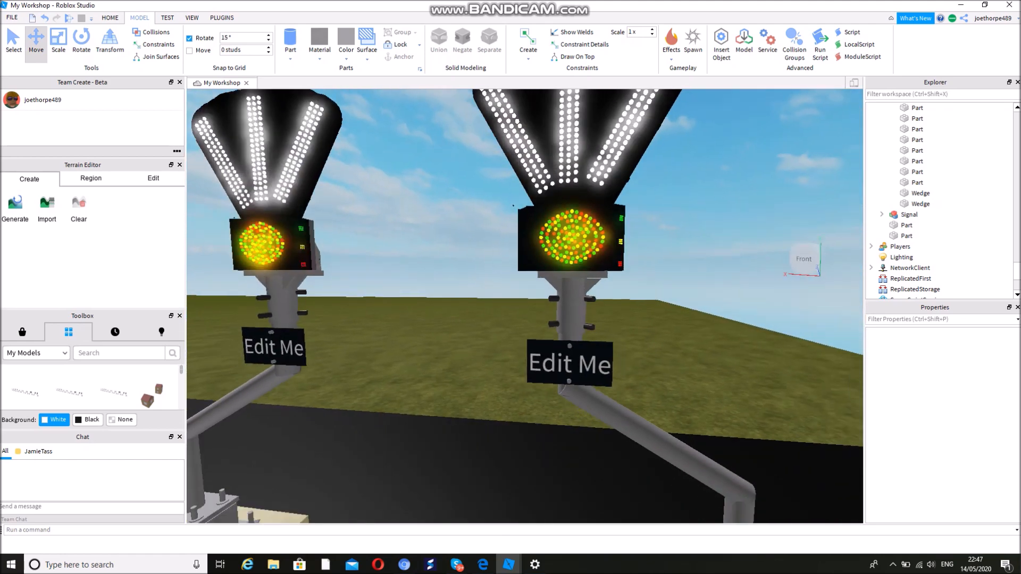
{"action": "key", "text": "s"}
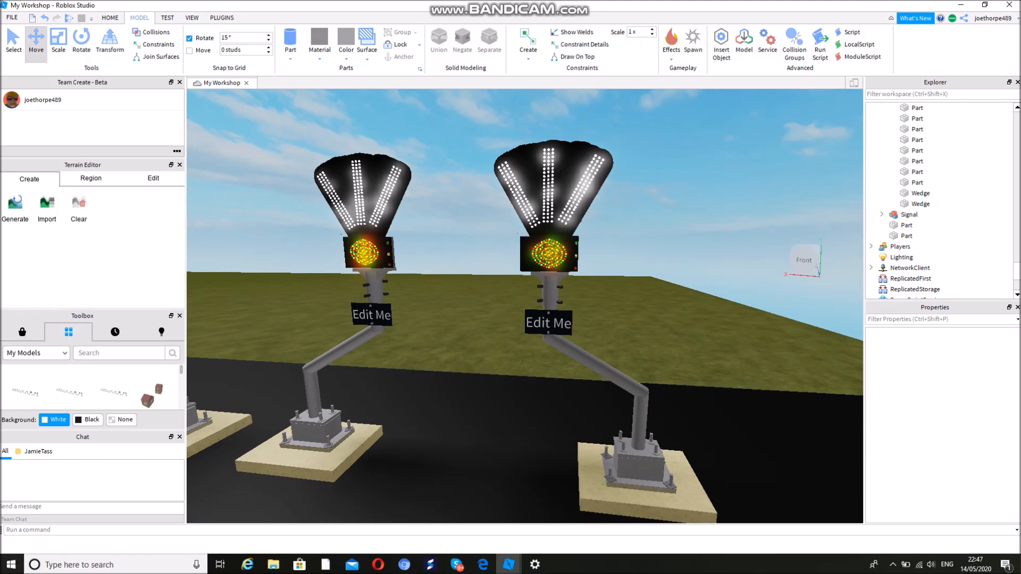
{"action": "right_click_drag", "start_coordinate": [525, 306], "coordinate": [351, 298]}
{"action": "key", "text": "w"}
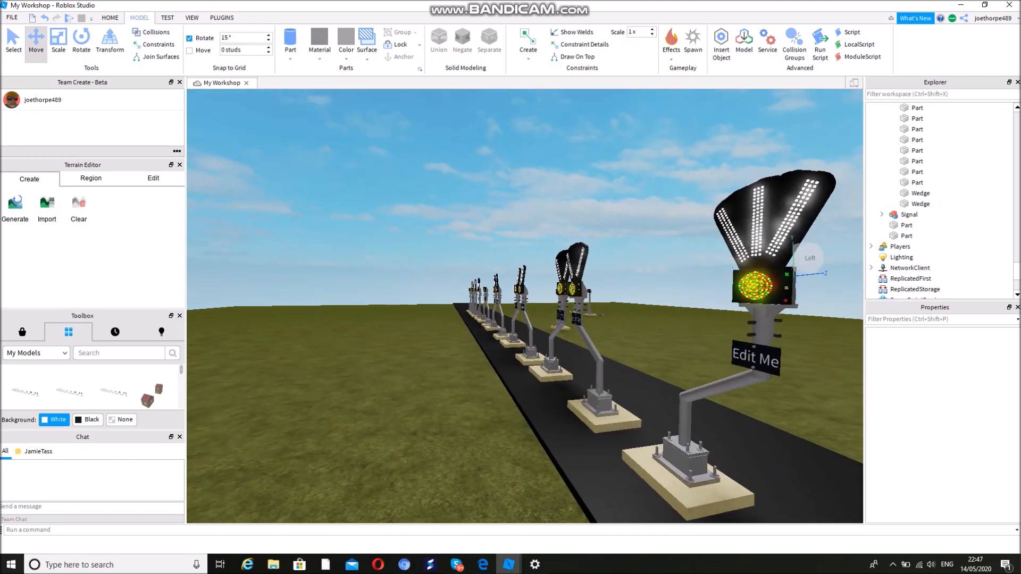
{"action": "key", "text": "w"}
{"action": "right_click_drag", "start_coordinate": [525, 307], "coordinate": [639, 313]}
{"action": "key", "text": "w"}
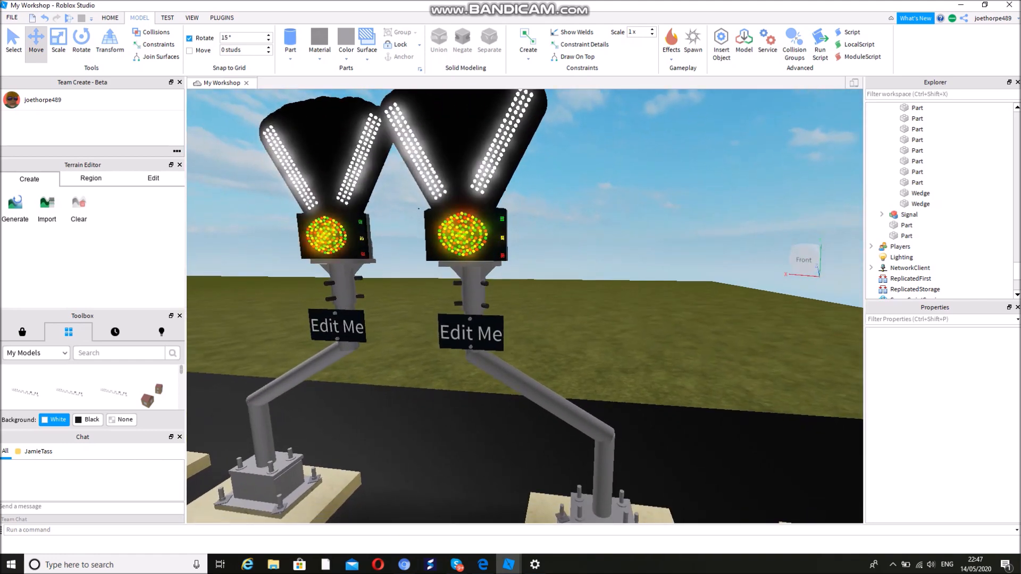
Ungroup the nearer two-feather cranked-post signal and try moving its lamp head sideways off the post.
{"action": "left_click", "coordinate": [472, 324]}
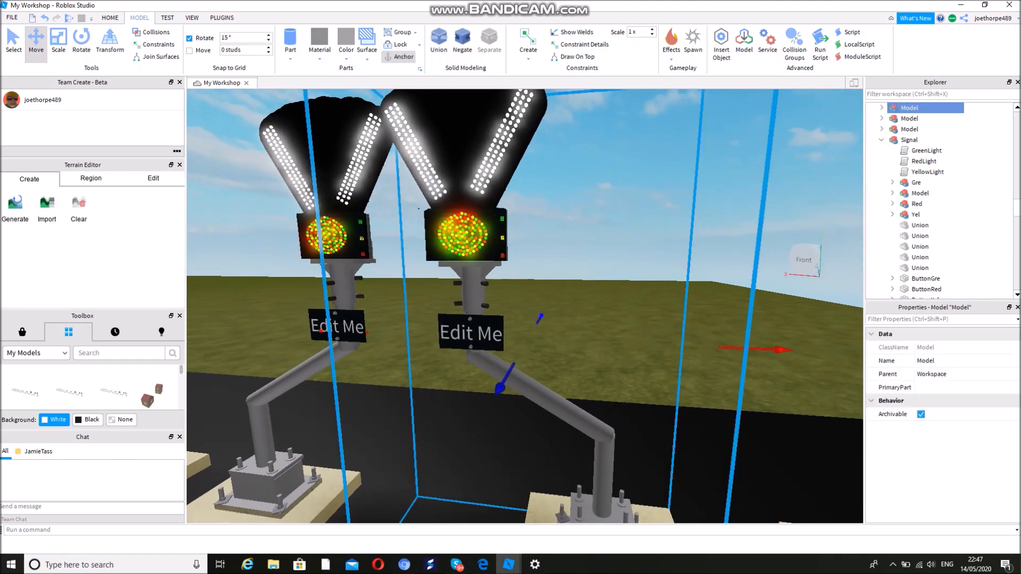
{"action": "key", "text": "ctrl+u"}
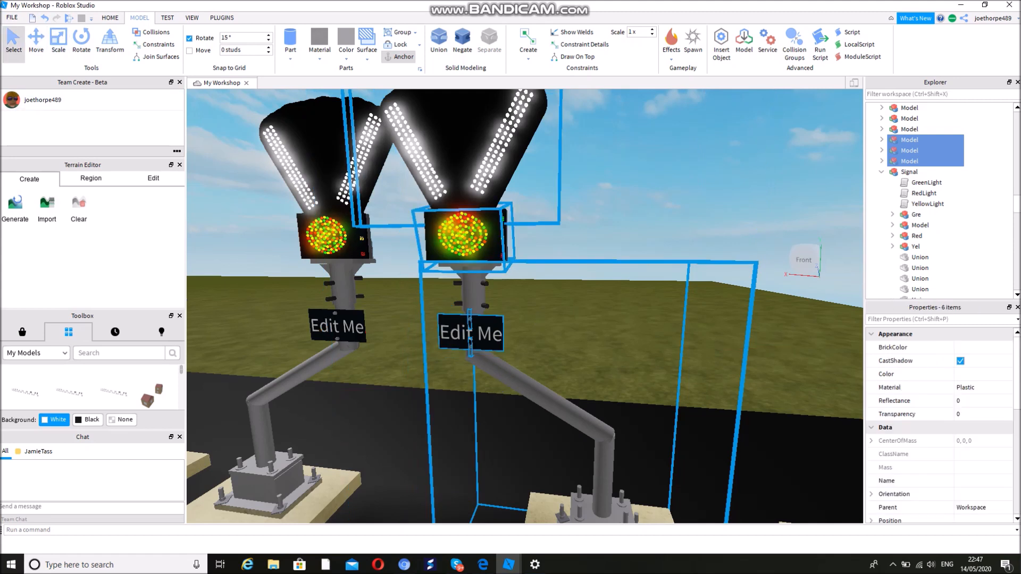
{"action": "key", "text": "Delete"}
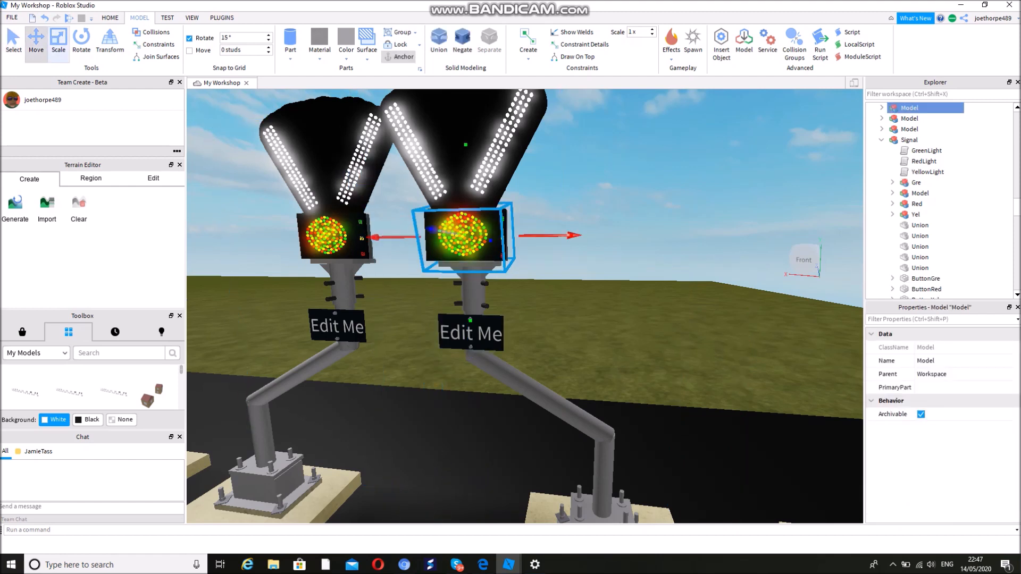
{"action": "left_click_drag", "start_coordinate": [575, 236], "coordinate": [638, 234]}
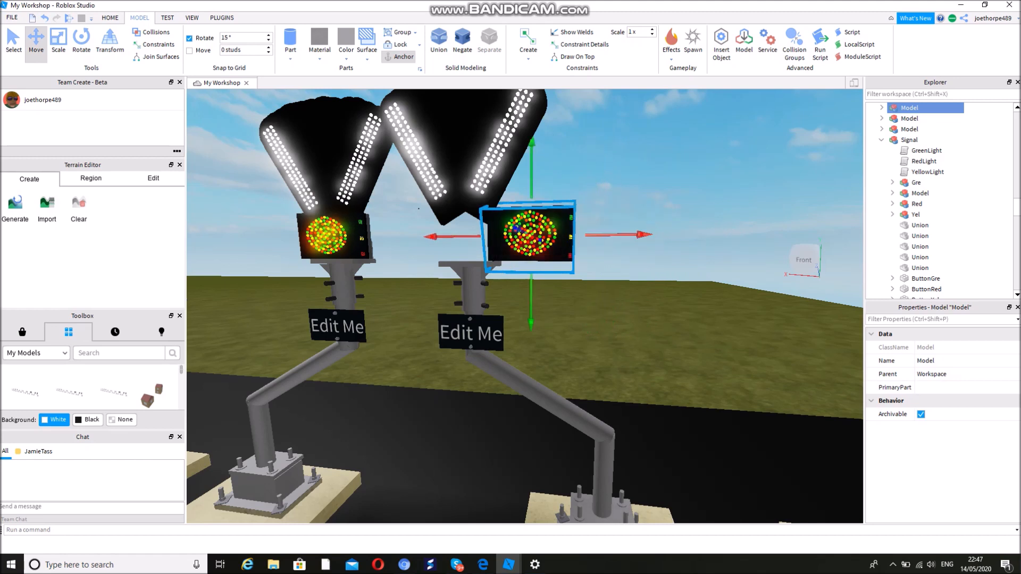
Undo the lamp head's move and the ungrouping of the two-feather signal.
{"action": "key", "text": "ctrl+z"}
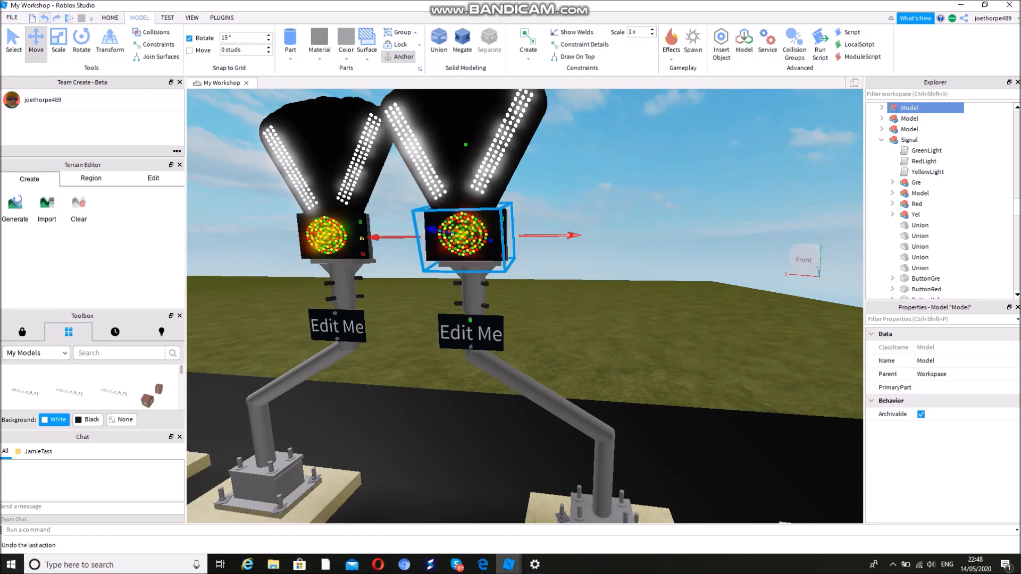
{"action": "key", "text": "ctrl+z"}
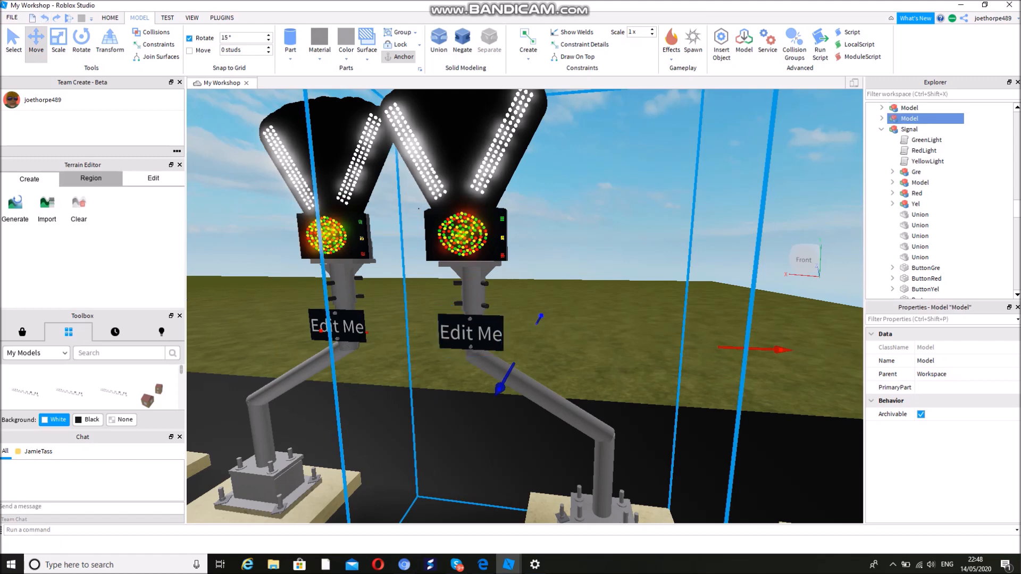
Undo the last change to the two-feather signal's model and view the signal row from behind.
{"action": "key", "text": "ctrl+z"}
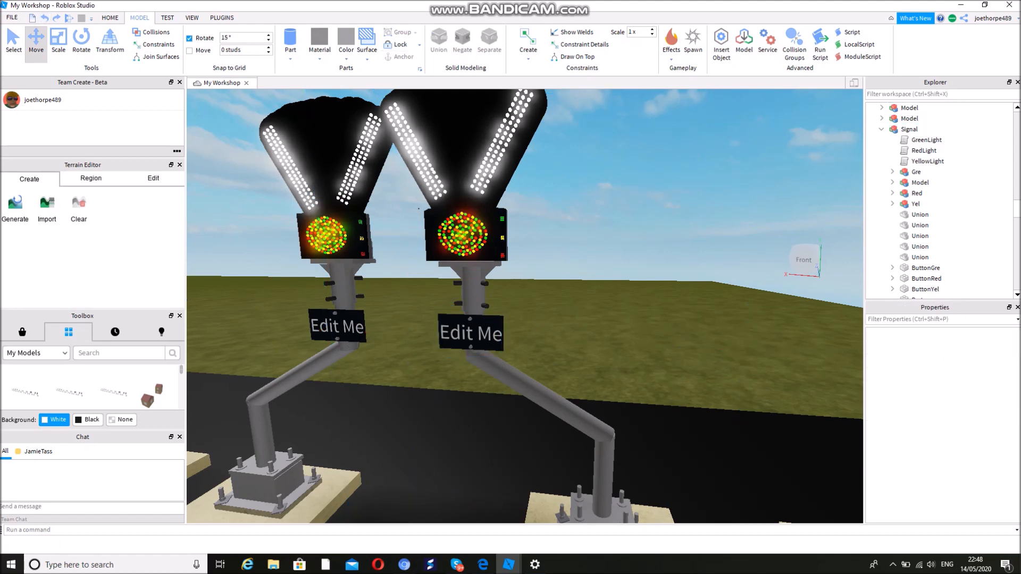
{"action": "right_click_drag", "start_coordinate": [525, 306], "coordinate": [493, 248]}
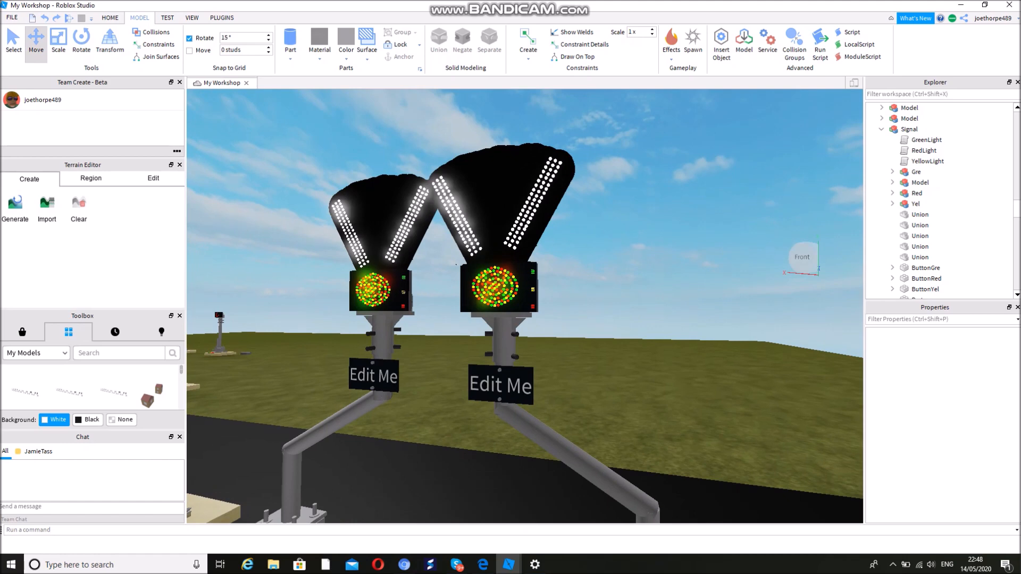
{"action": "right_click_drag", "start_coordinate": [525, 306], "coordinate": [441, 313]}
{"action": "key", "text": "w"}
{"action": "key", "text": "w"}
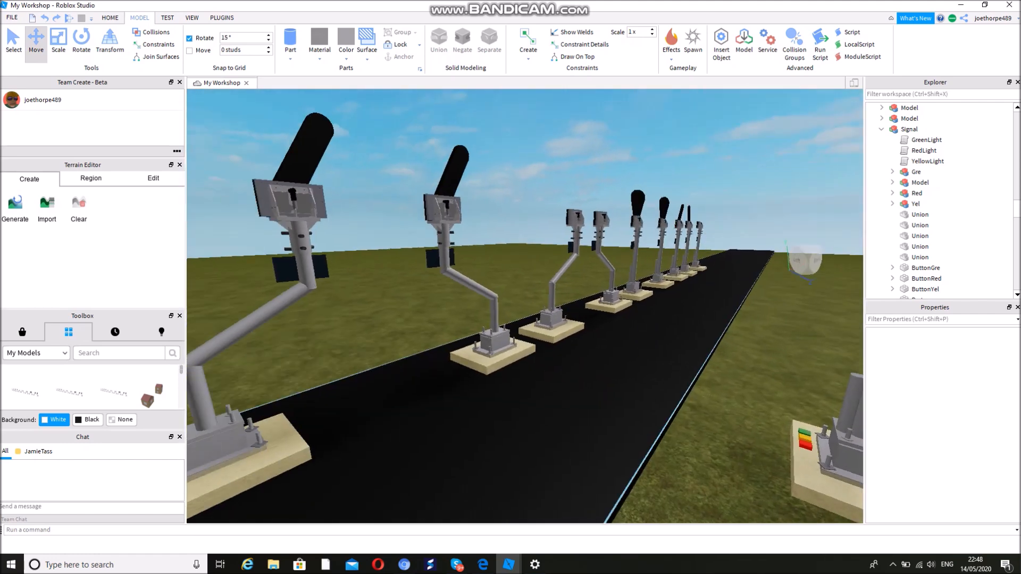
Examine the straight-post signal with red lamps and the green, yellow and red buttons on its base.
{"action": "key", "text": "d"}
{"action": "right_click_drag", "start_coordinate": [525, 307], "coordinate": [707, 314]}
{"action": "key", "text": "d"}
{"action": "key", "text": "w"}
{"action": "key", "text": "s"}
{"action": "key", "text": "w"}
{"action": "key", "text": "s"}
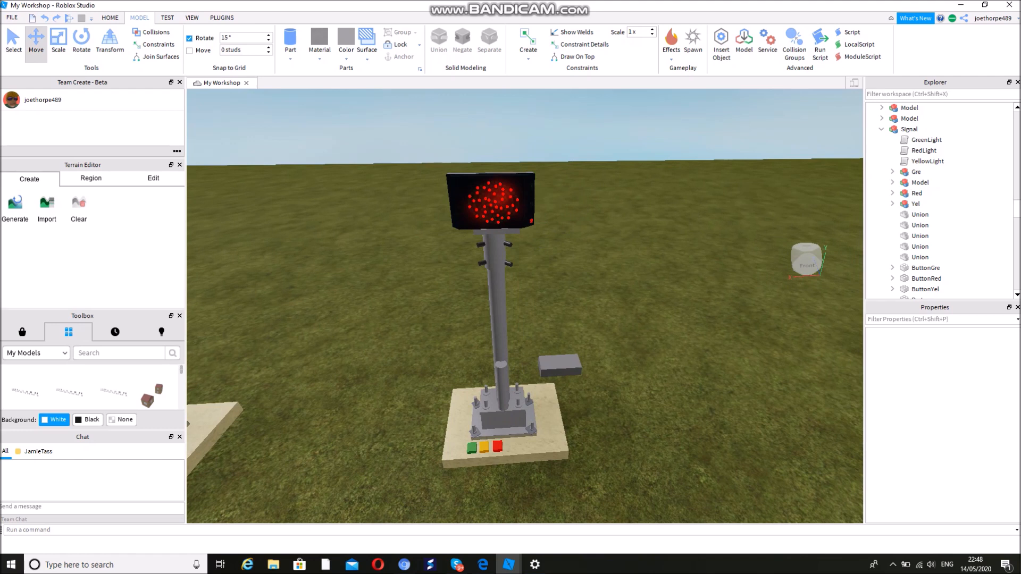
{"action": "key", "text": "w"}
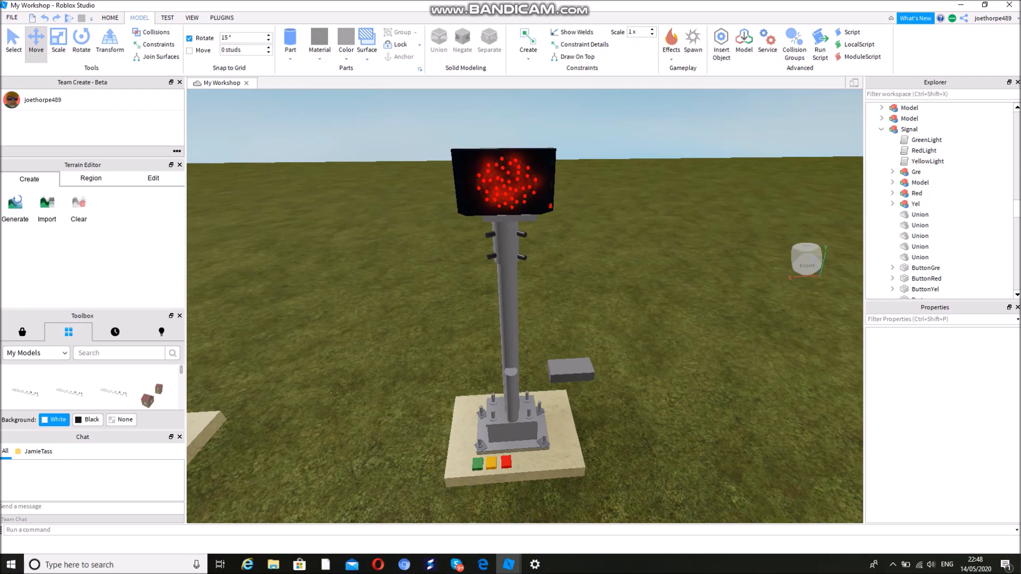
{"action": "right_click_drag", "start_coordinate": [524, 306], "coordinate": [503, 254]}
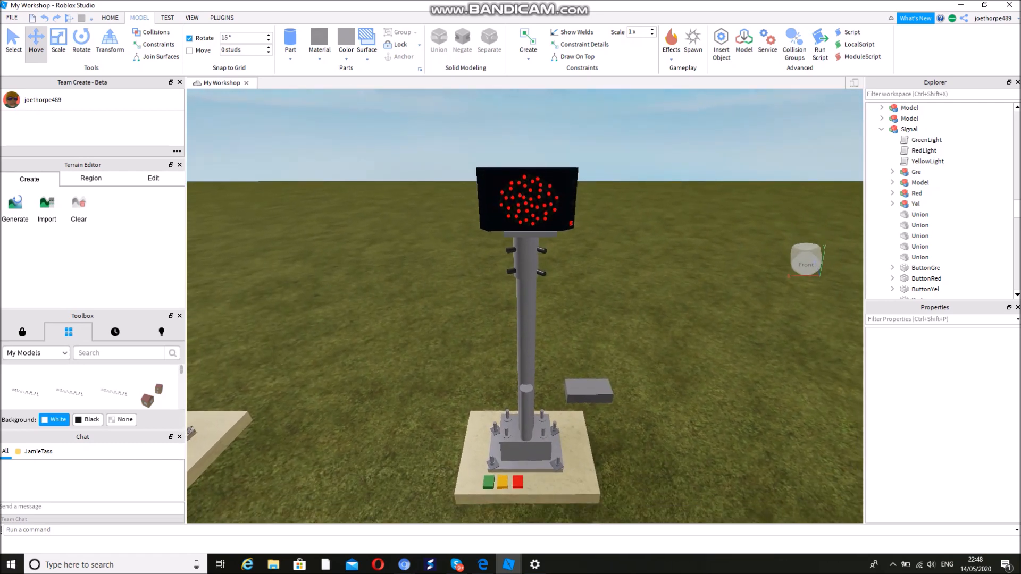
{"action": "right_click_drag", "start_coordinate": [503, 254], "coordinate": [674, 301]}
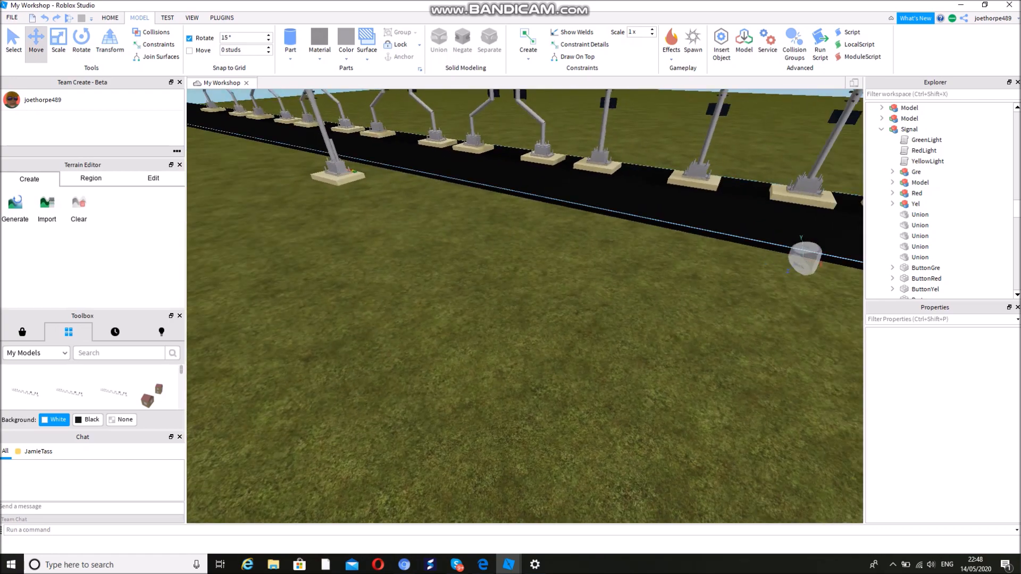
Start a play test in front of the push-button signal, frame its lamp head and base buttons, and hide the chat window.
{"action": "right_click_drag", "start_coordinate": [525, 305], "coordinate": [338, 267]}
{"action": "left_click", "coordinate": [110, 18]}
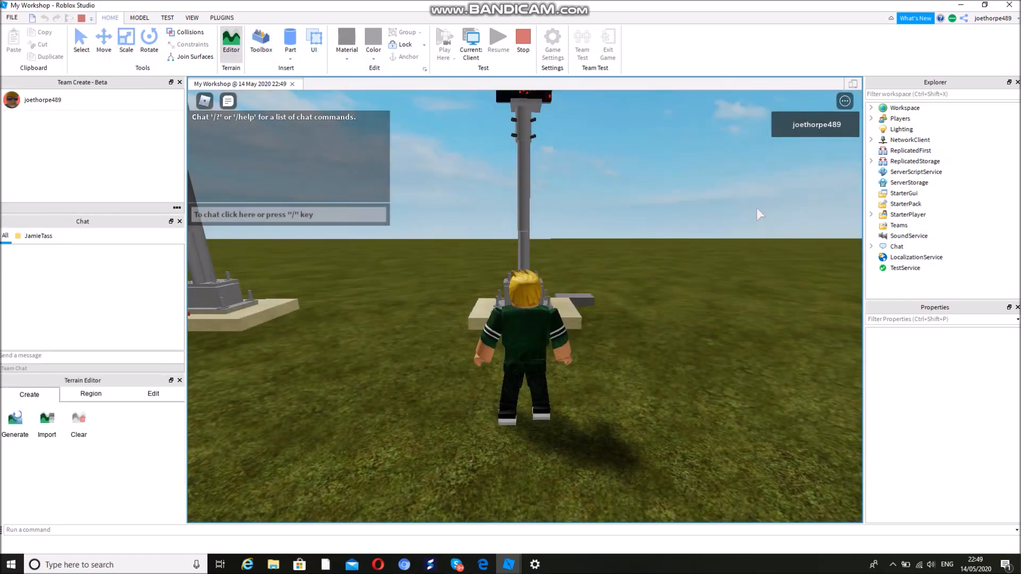
{"action": "right_click_drag", "start_coordinate": [717, 228], "coordinate": [717, 229]}
{"action": "scroll", "coordinate": [717, 229], "scroll_direction": "up", "scroll_amount": 8}
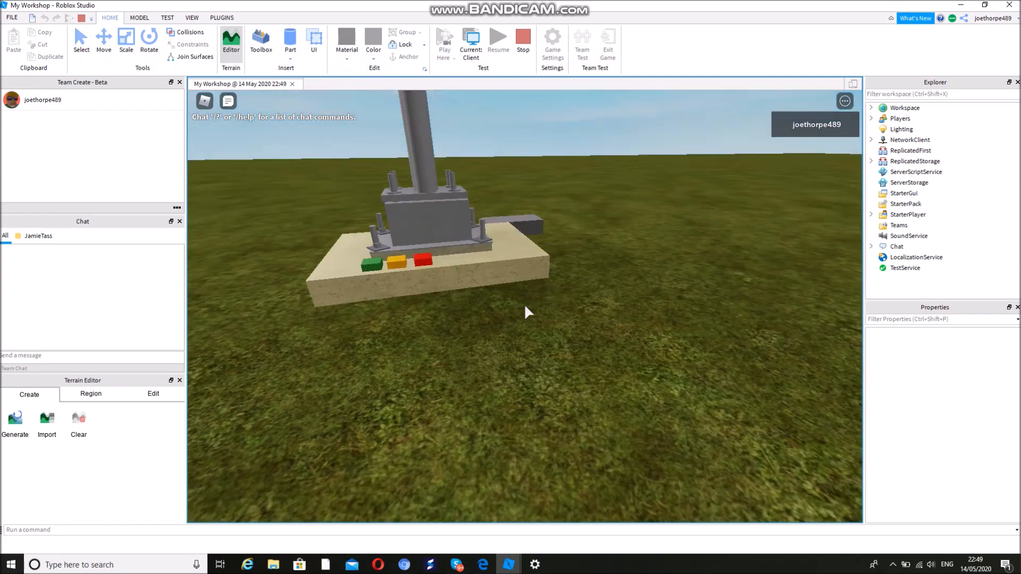
{"action": "scroll", "coordinate": [525, 308], "scroll_direction": "down", "scroll_amount": 4}
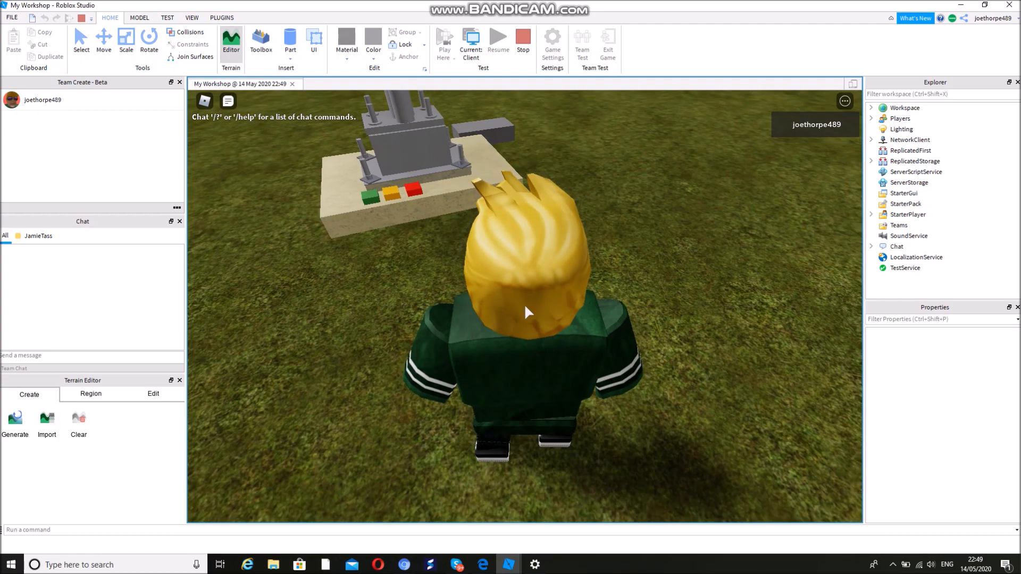
{"action": "right_click_drag", "start_coordinate": [499, 256], "coordinate": [498, 253]}
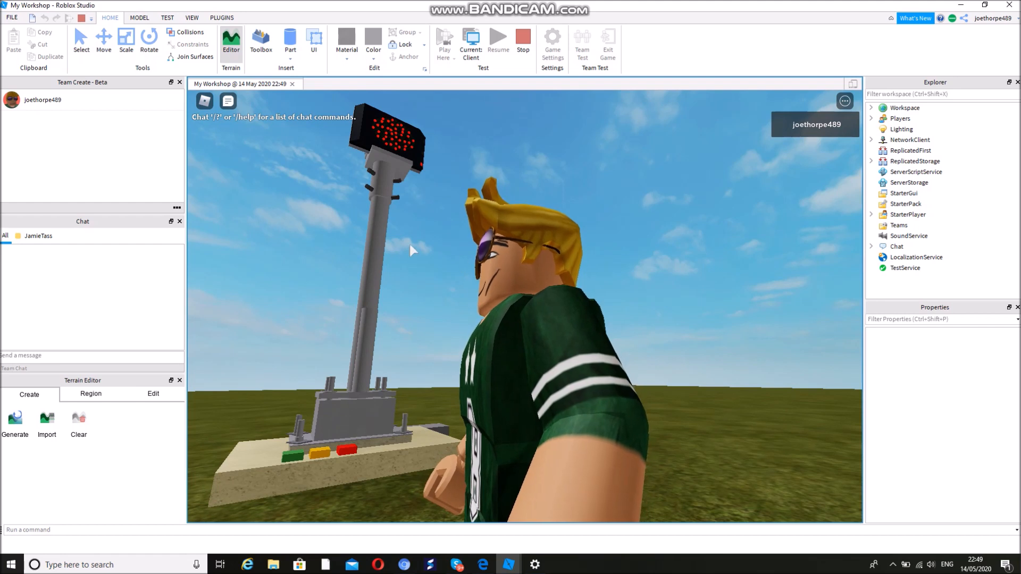
{"action": "left_click", "coordinate": [228, 101]}
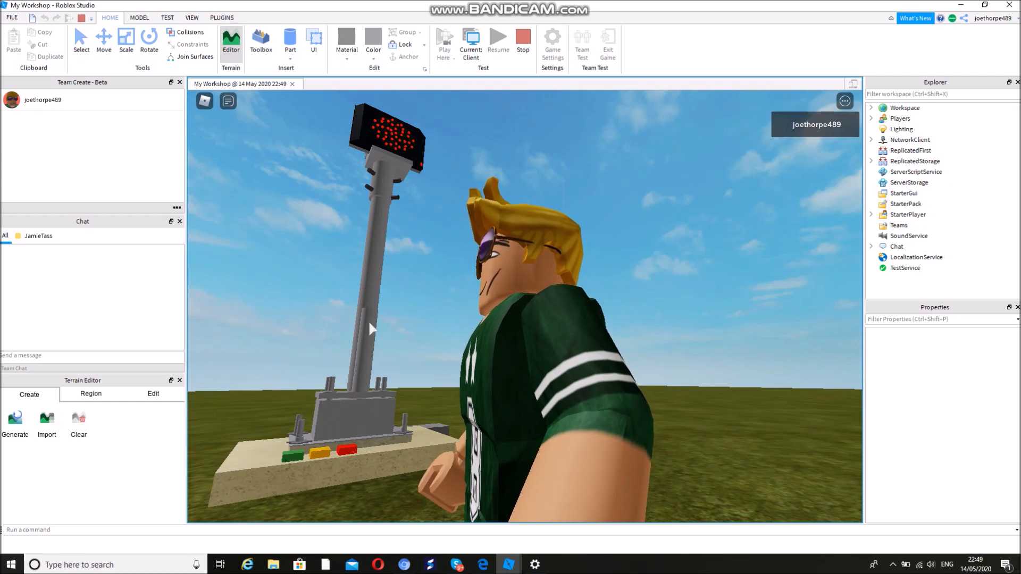
Switch the signal to green, yellow and back to red with its base buttons, and end the play test.
{"action": "left_click", "coordinate": [298, 460]}
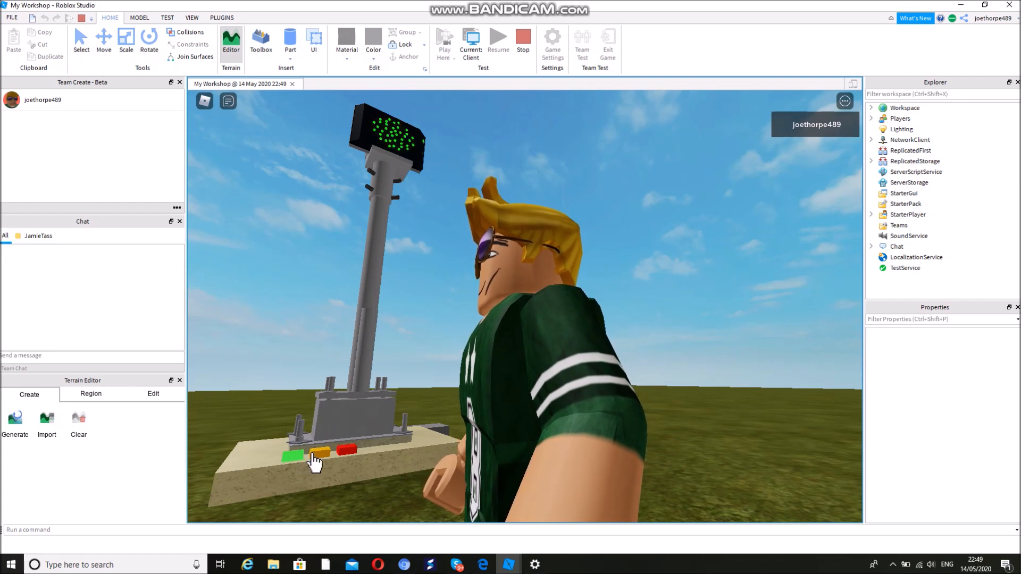
{"action": "left_click", "coordinate": [317, 453]}
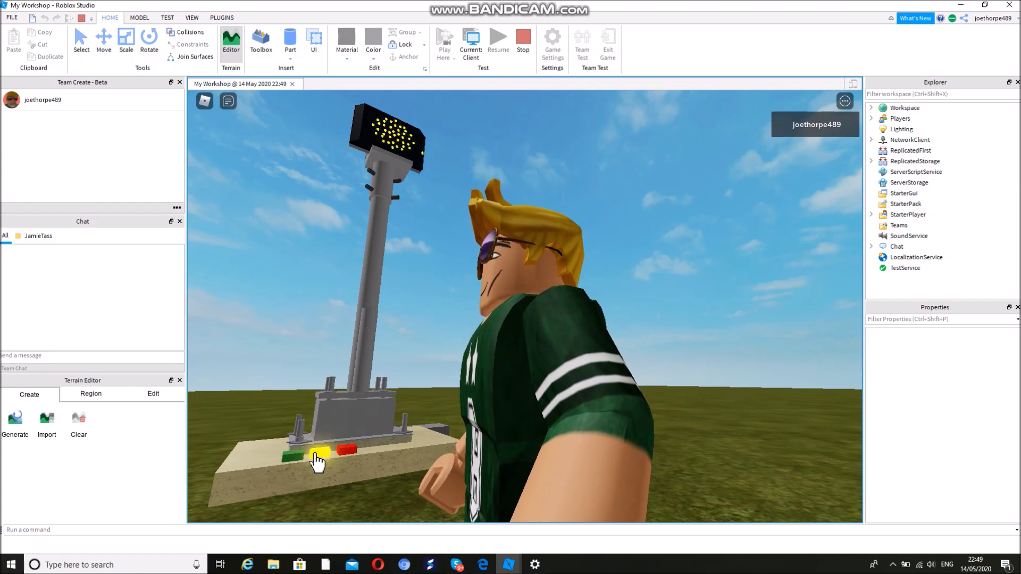
{"action": "left_click", "coordinate": [344, 453]}
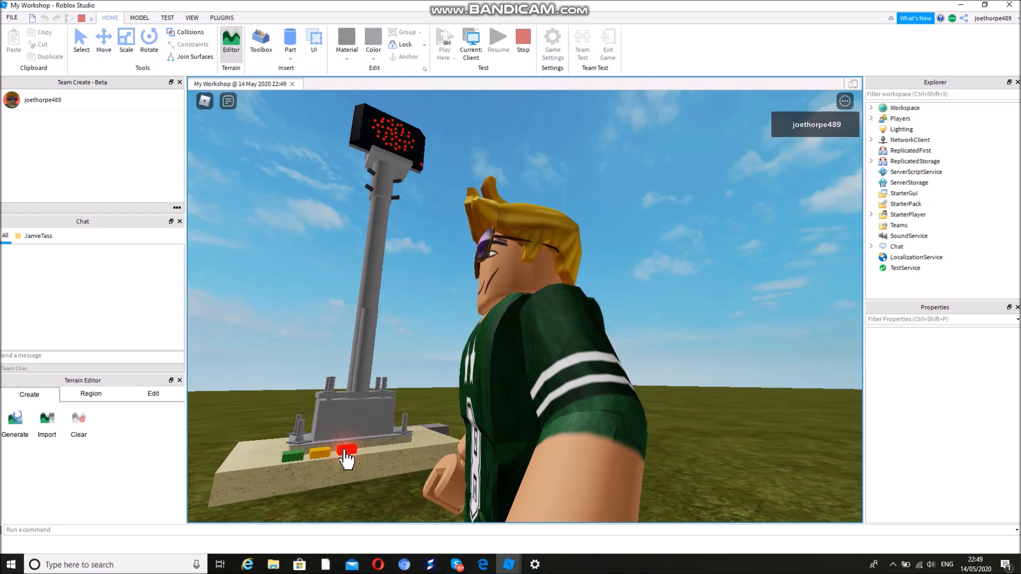
{"action": "right_click_drag", "start_coordinate": [449, 263], "coordinate": [443, 267]}
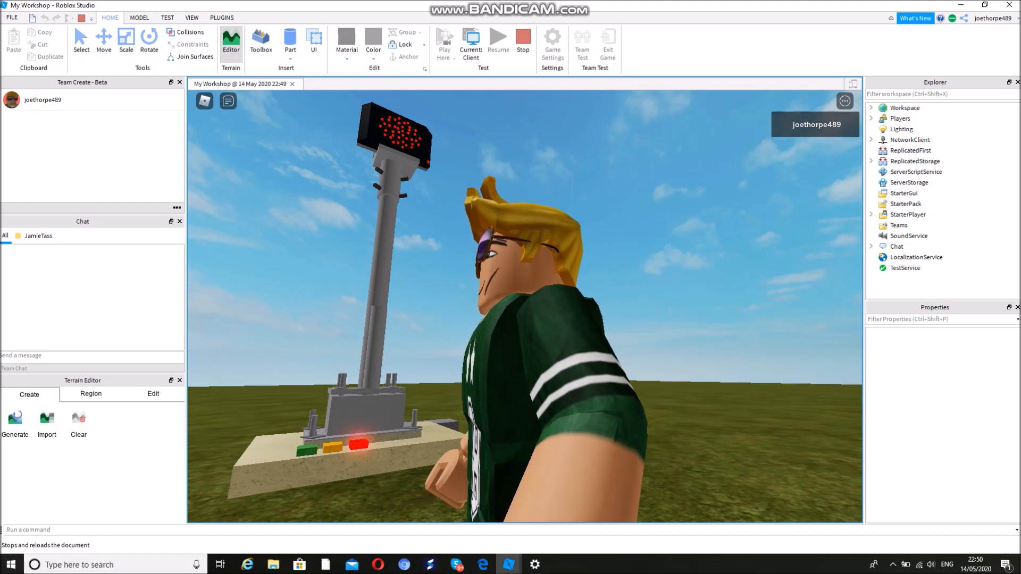
{"action": "left_click", "coordinate": [523, 43]}
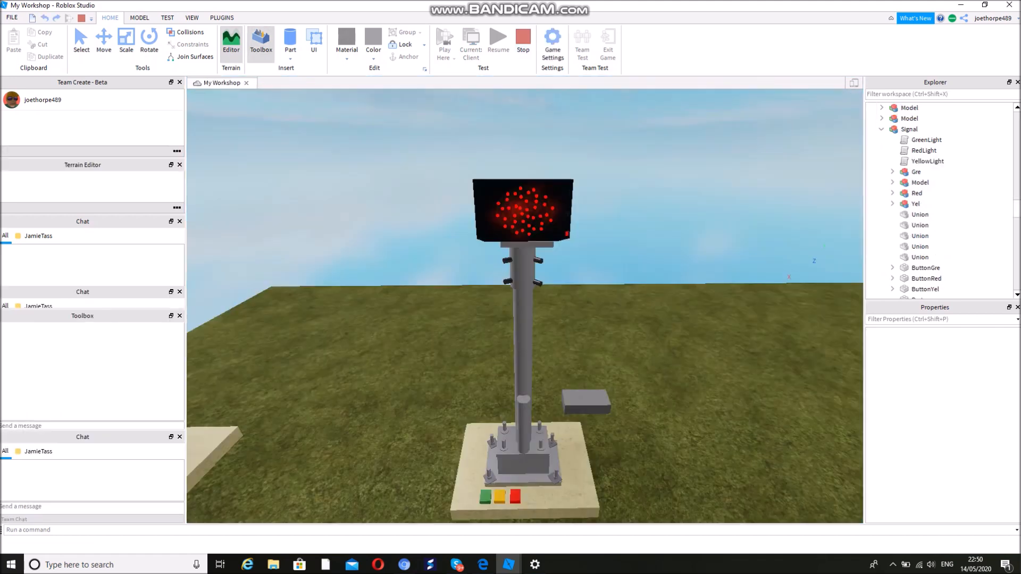
Move the loose grey block behind the push-button signal out onto the open grass, to position 30.2, 2.5, 106.41.
{"action": "right_click_drag", "start_coordinate": [524, 298], "coordinate": [558, 279]}
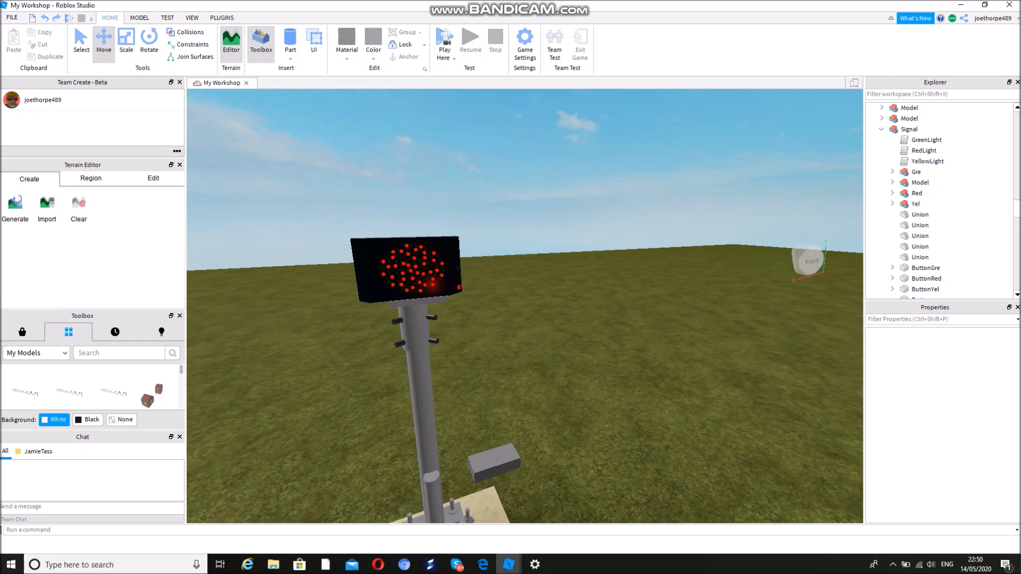
{"action": "key", "text": "w"}
{"action": "right_click_drag", "start_coordinate": [524, 298], "coordinate": [414, 408]}
{"action": "key", "text": "d"}
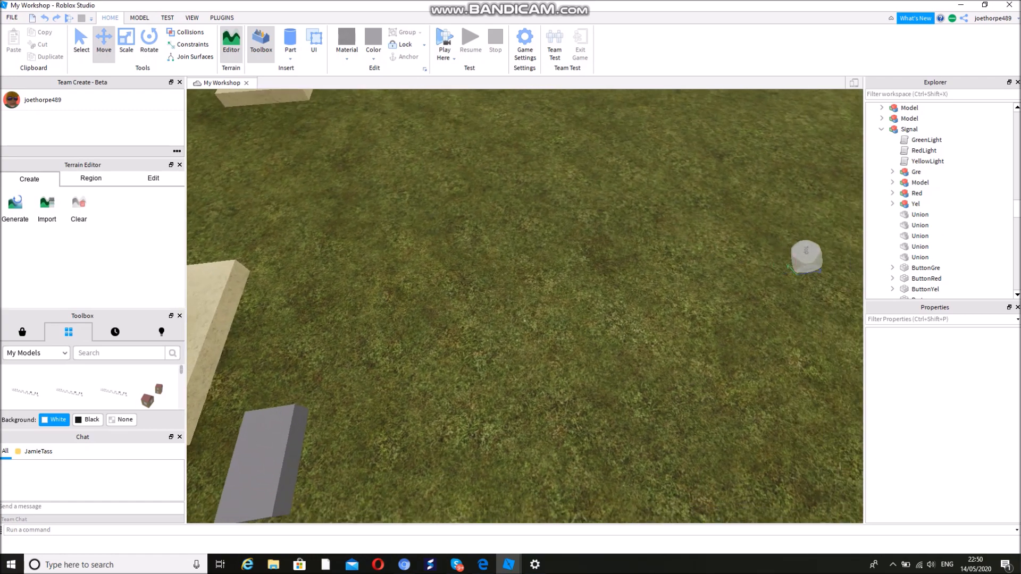
{"action": "key", "text": "w"}
{"action": "right_click_drag", "start_coordinate": [413, 409], "coordinate": [394, 399]}
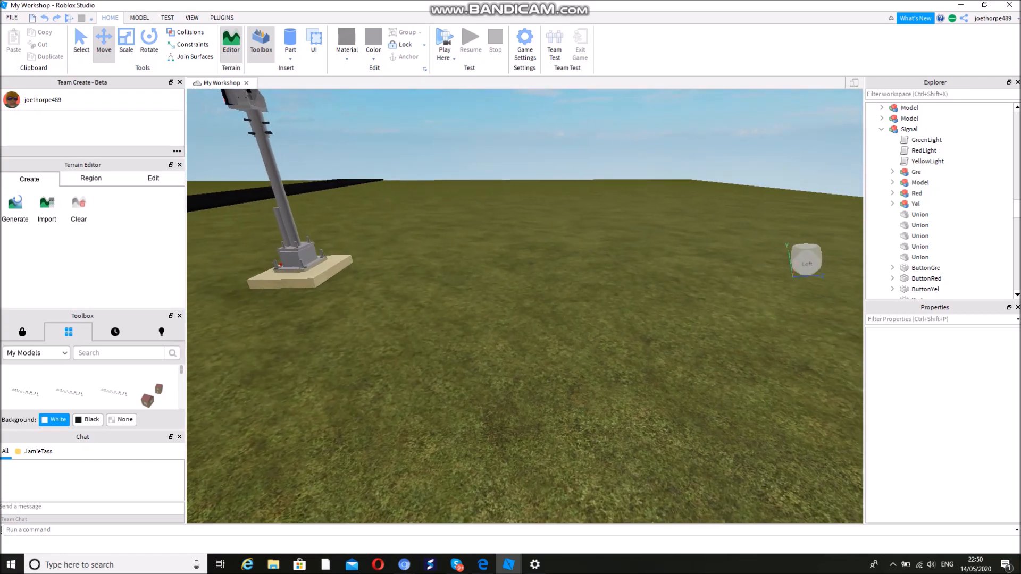
{"action": "right_click_drag", "start_coordinate": [525, 266], "coordinate": [559, 367]}
{"action": "key", "text": "a"}
{"action": "key", "text": "a"}
{"action": "key", "text": "s"}
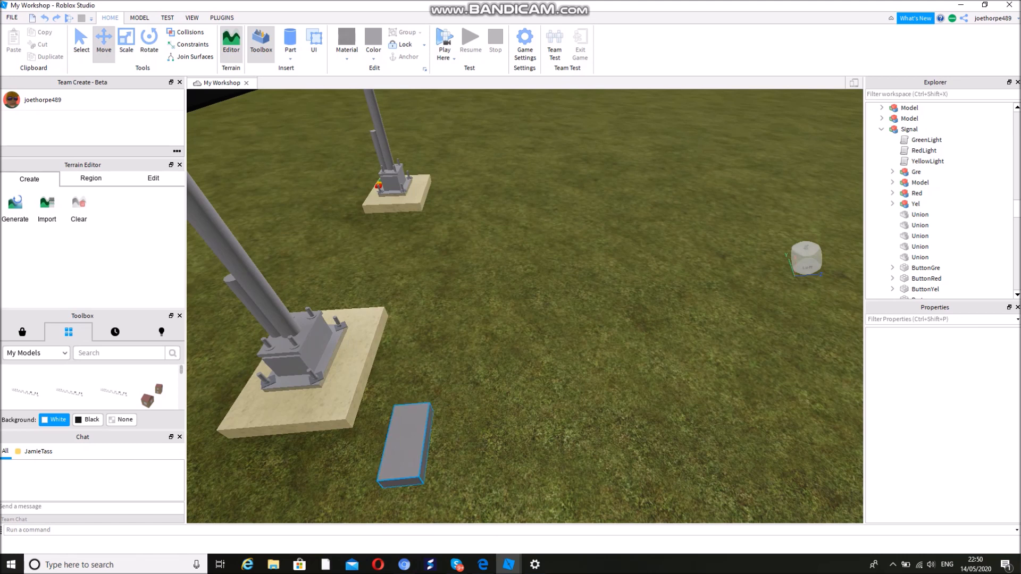
{"action": "left_click", "coordinate": [404, 444]}
{"action": "left_click_drag", "start_coordinate": [479, 437], "coordinate": [596, 425]}
{"action": "left_click_drag", "start_coordinate": [522, 356], "coordinate": [509, 238]}
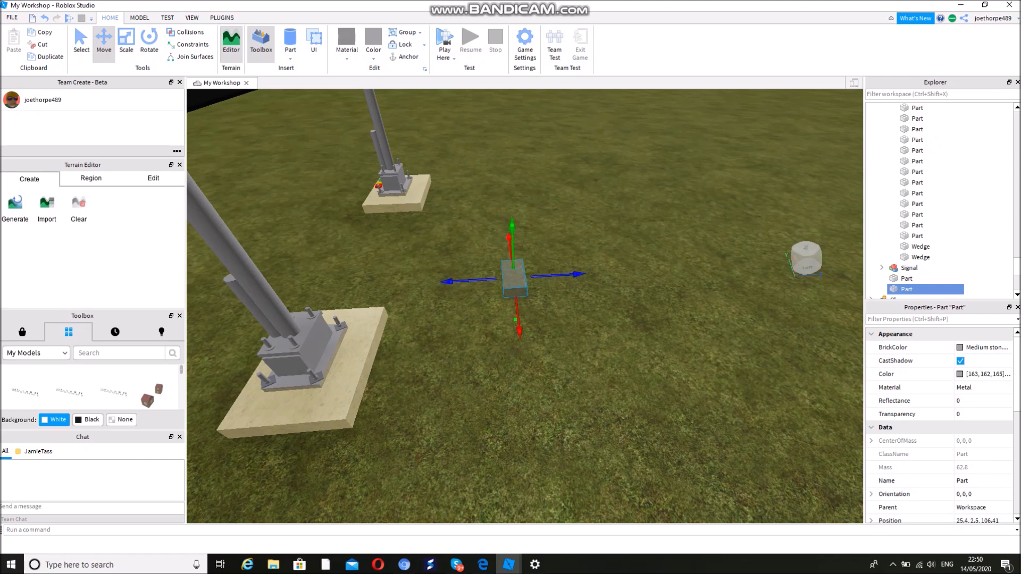
{"action": "right_click_drag", "start_coordinate": [511, 276], "coordinate": [502, 210]}
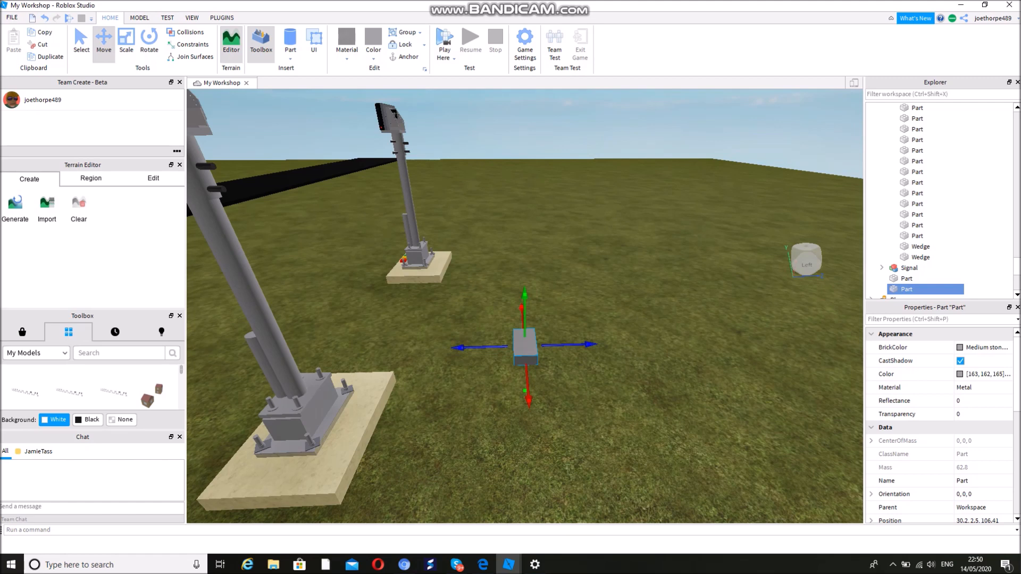
Scale the grey block down in height to a thin flat plate and enlarge its top face slightly.
{"action": "right_click_drag", "start_coordinate": [521, 298], "coordinate": [525, 321]}
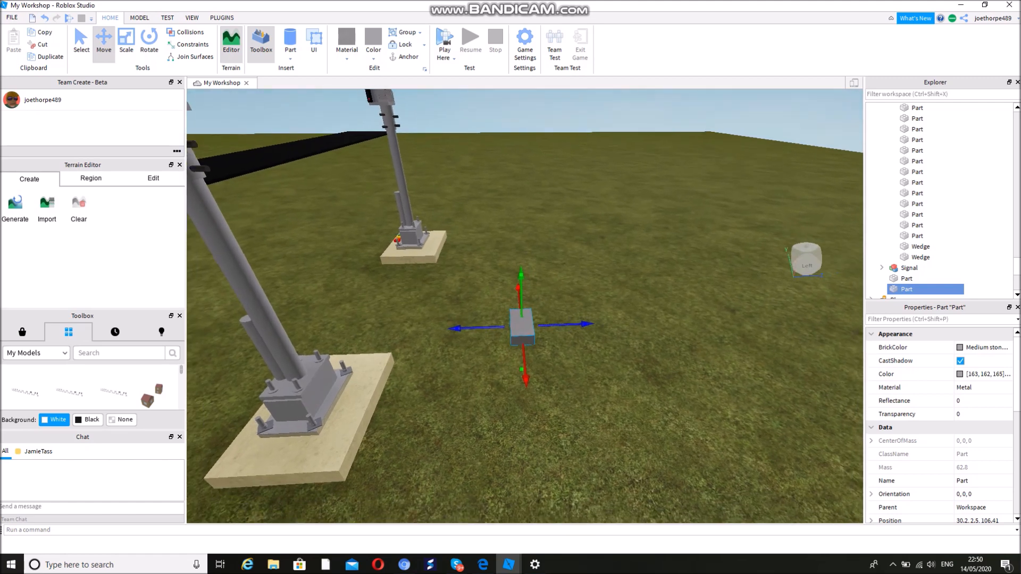
{"action": "left_click", "coordinate": [126, 43]}
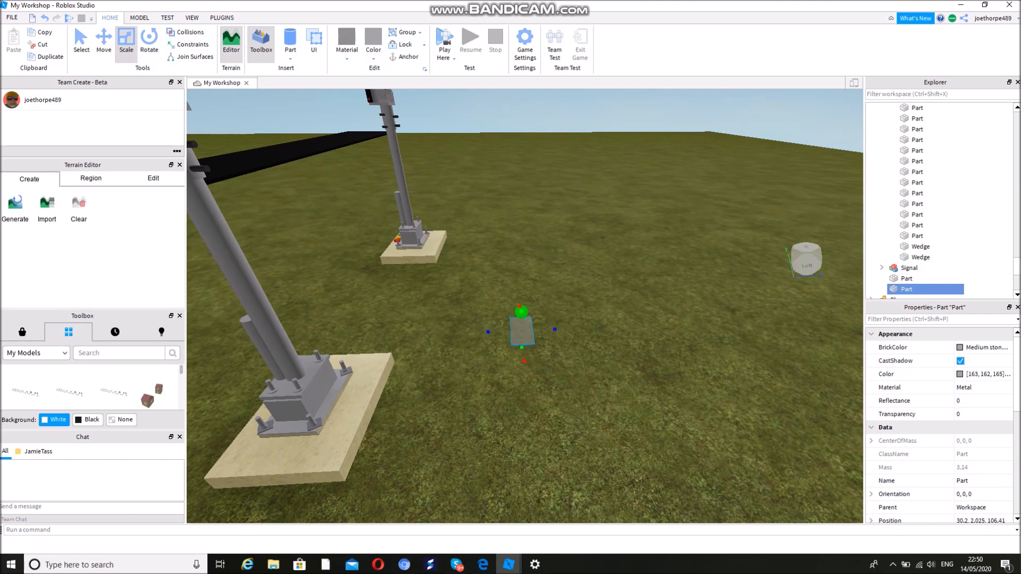
{"action": "left_click_drag", "start_coordinate": [522, 313], "coordinate": [522, 321]}
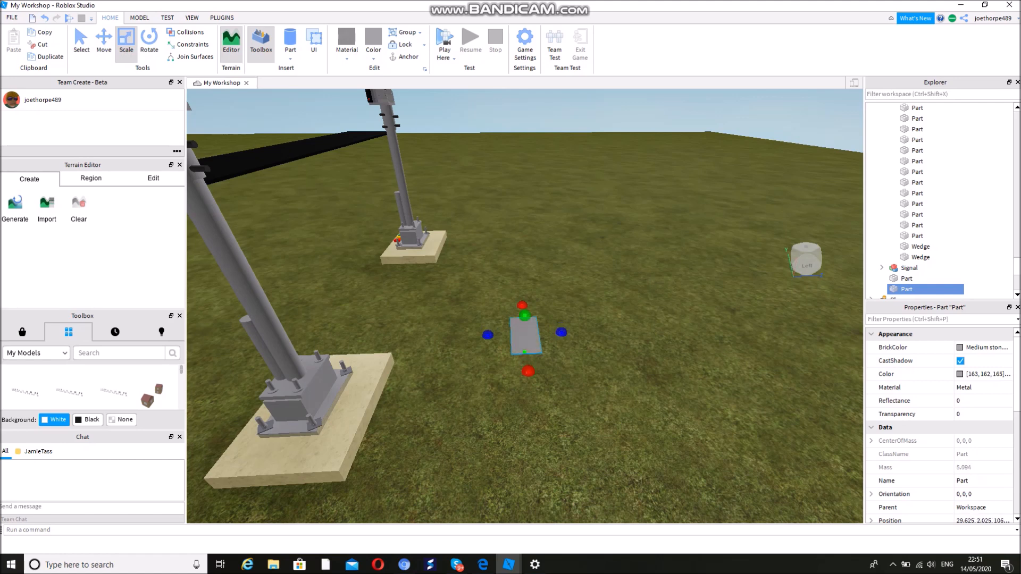
Raise the thin plate above the grass to a height position of 10.975.
{"action": "right_click_drag", "start_coordinate": [525, 306], "coordinate": [551, 316]}
{"action": "key", "text": "w"}
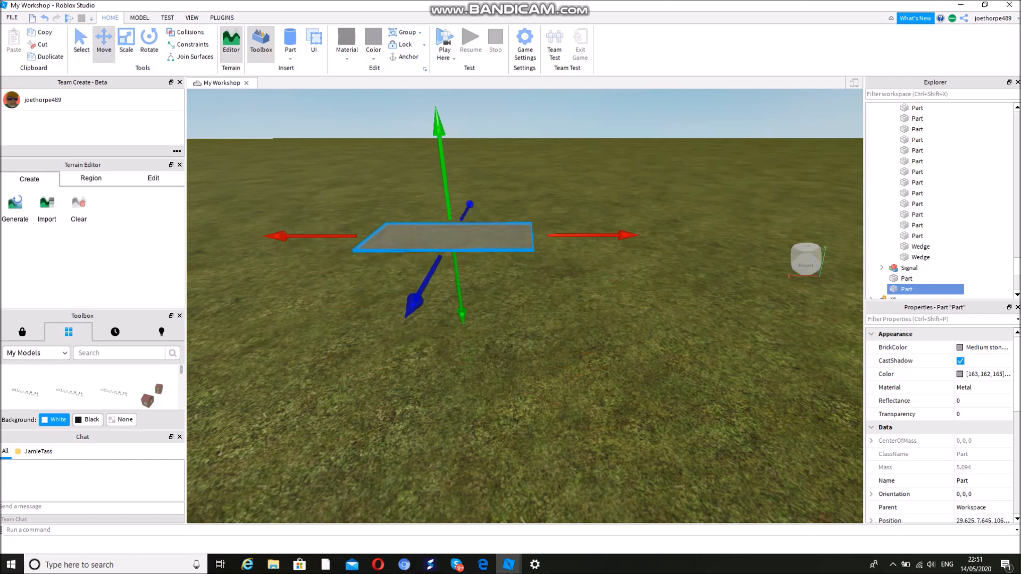
{"action": "left_click_drag", "start_coordinate": [460, 299], "coordinate": [452, 235]}
{"action": "mouse_move", "coordinate": [451, 234]}
{"action": "right_mouse_down"}
{"action": "mouse_move", "coordinate": [452, 199]}
{"action": "mouse_move", "coordinate": [457, 303]}
{"action": "mouse_move", "coordinate": [455, 237]}
{"action": "right_mouse_up"}
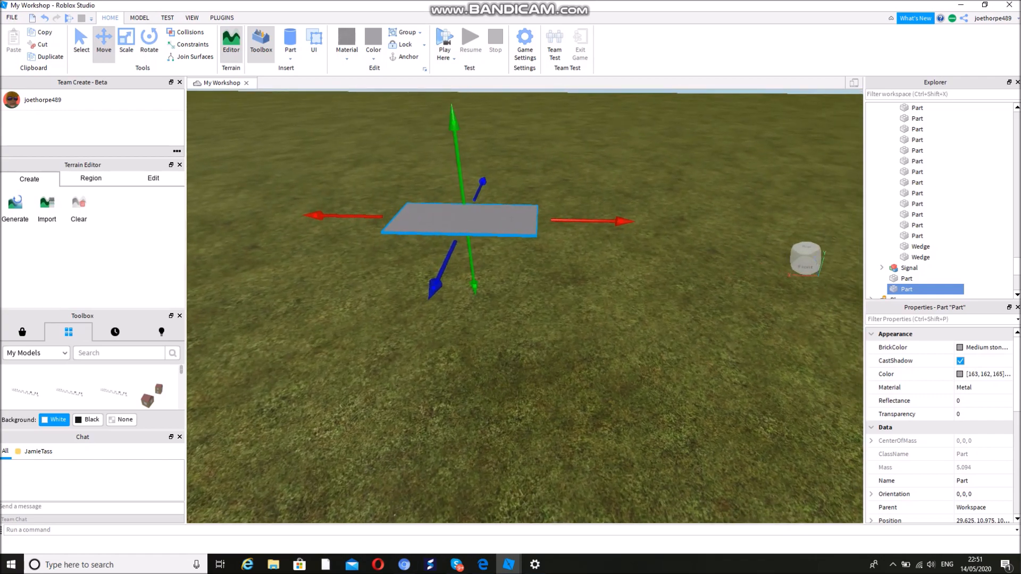
{"action": "key", "text": "ctrl+3"}
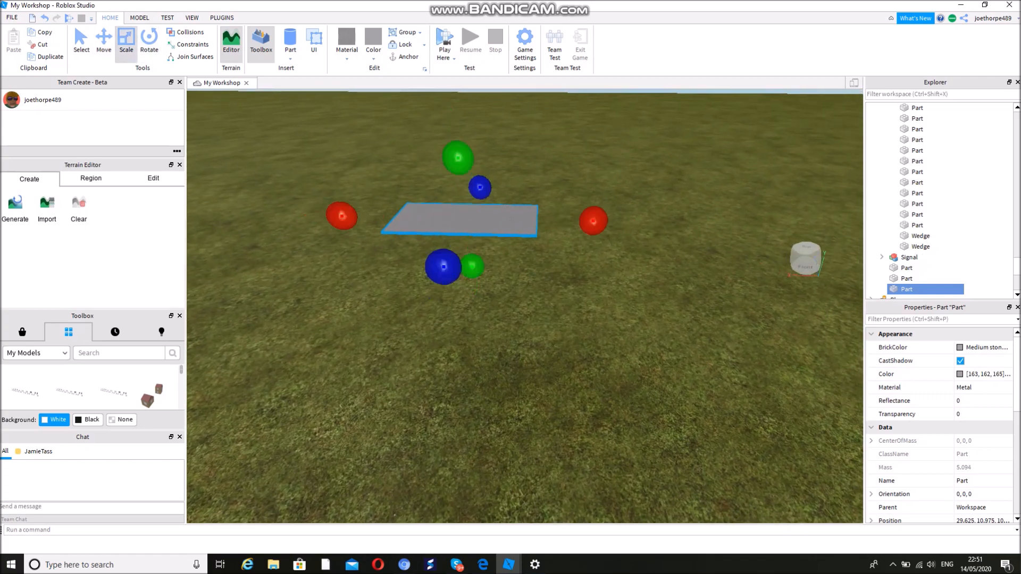
{"action": "left_click_drag", "start_coordinate": [444, 266], "coordinate": [445, 262]}
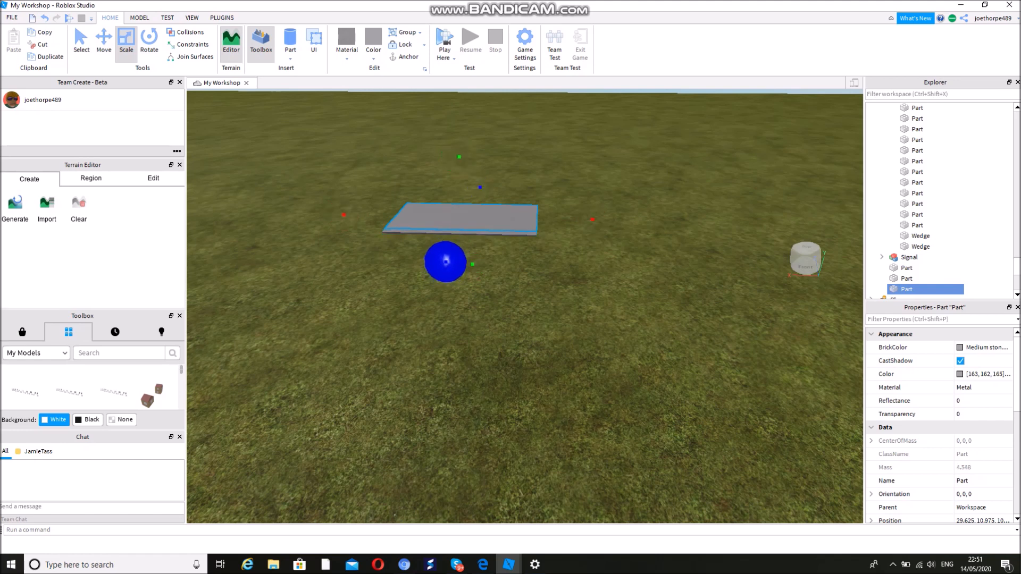
{"action": "left_click_drag", "start_coordinate": [445, 261], "coordinate": [444, 266]}
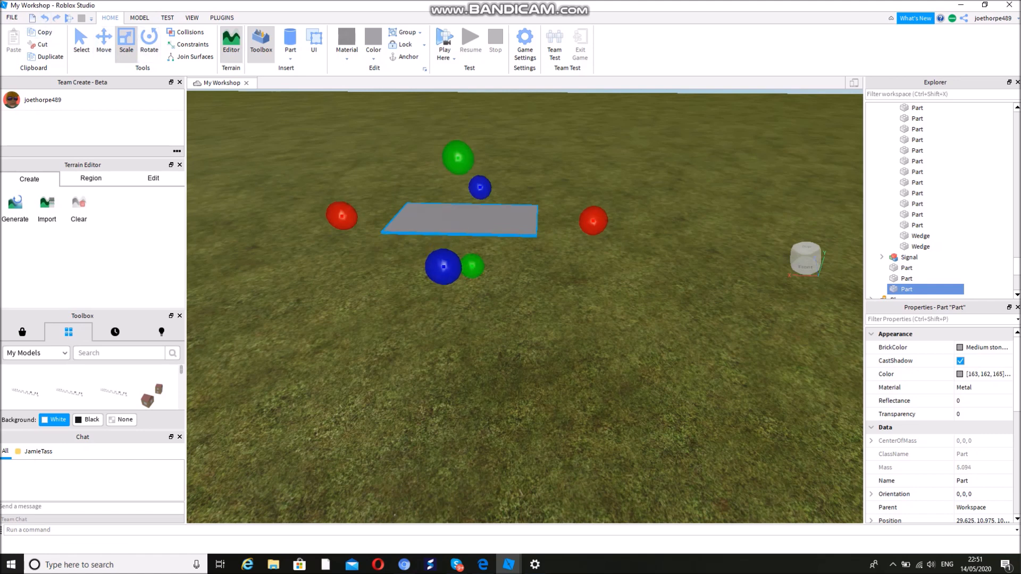
{"action": "left_click", "coordinate": [45, 18]}
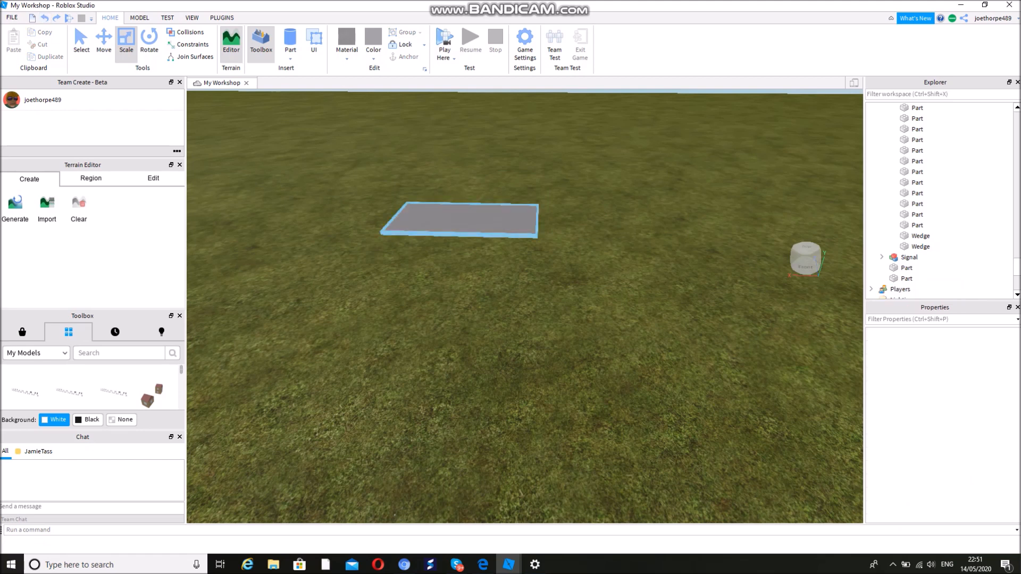
Lengthen the floating plate along its long side so its X position becomes 29.325.
{"action": "left_click", "coordinate": [474, 220]}
{"action": "left_click_drag", "start_coordinate": [594, 221], "coordinate": [613, 222]}
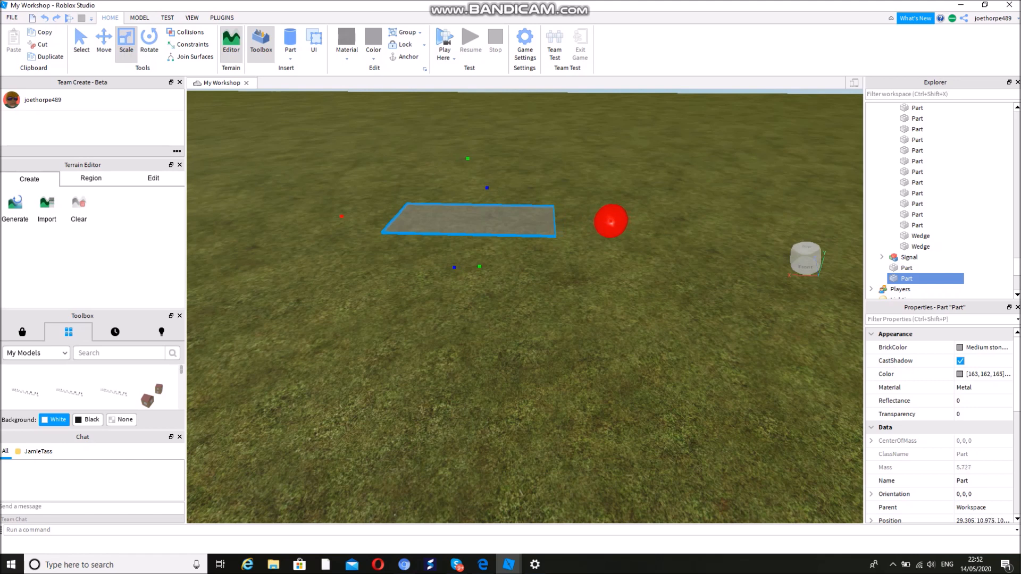
{"action": "left_click_drag", "start_coordinate": [610, 222], "coordinate": [610, 222]}
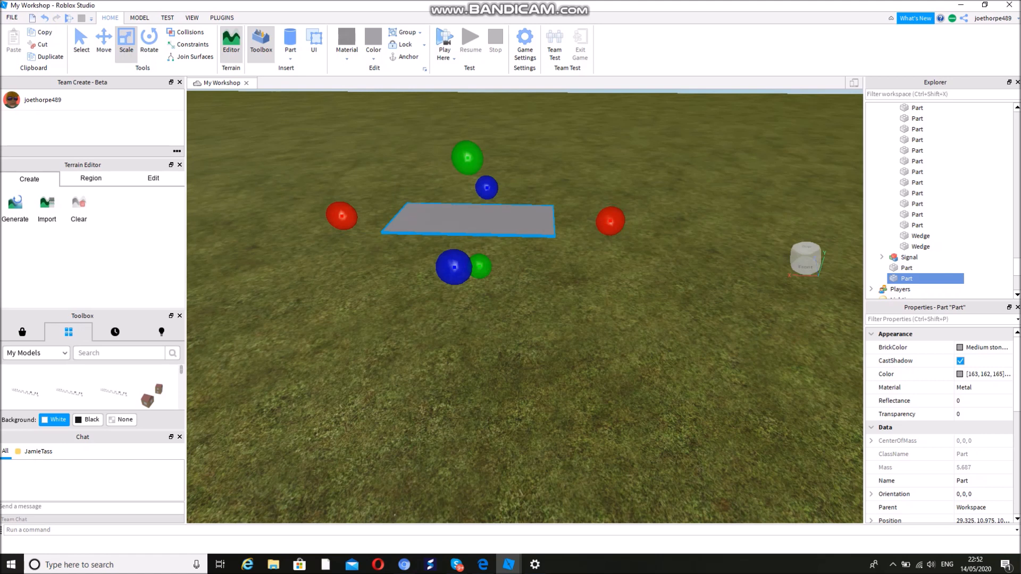
{"action": "right_click_drag", "start_coordinate": [532, 297], "coordinate": [502, 275]}
{"action": "key", "text": "w"}
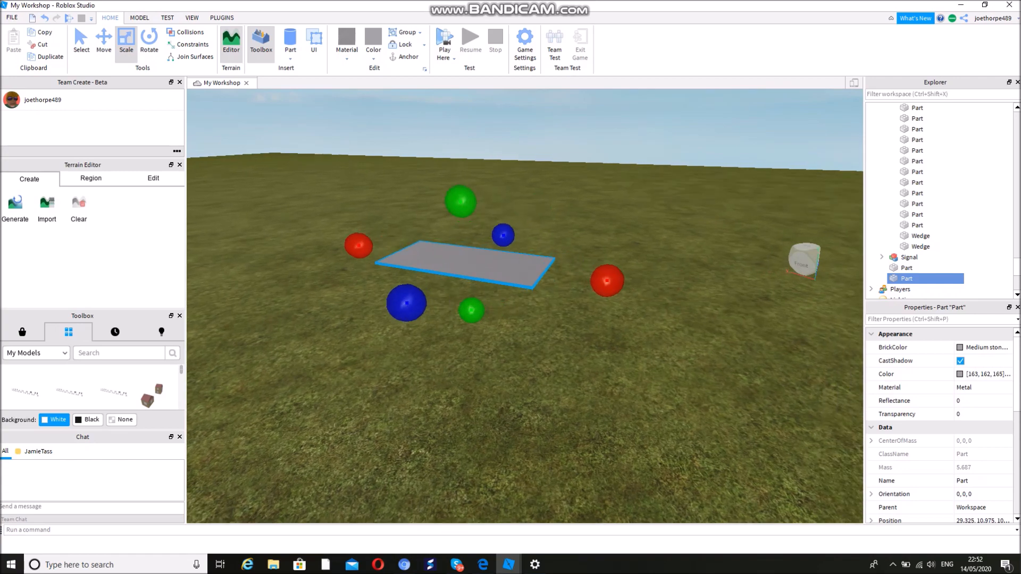
Duplicate the floating metal plate and pull the copy's front long edge slightly inward.
{"action": "key", "text": "s"}
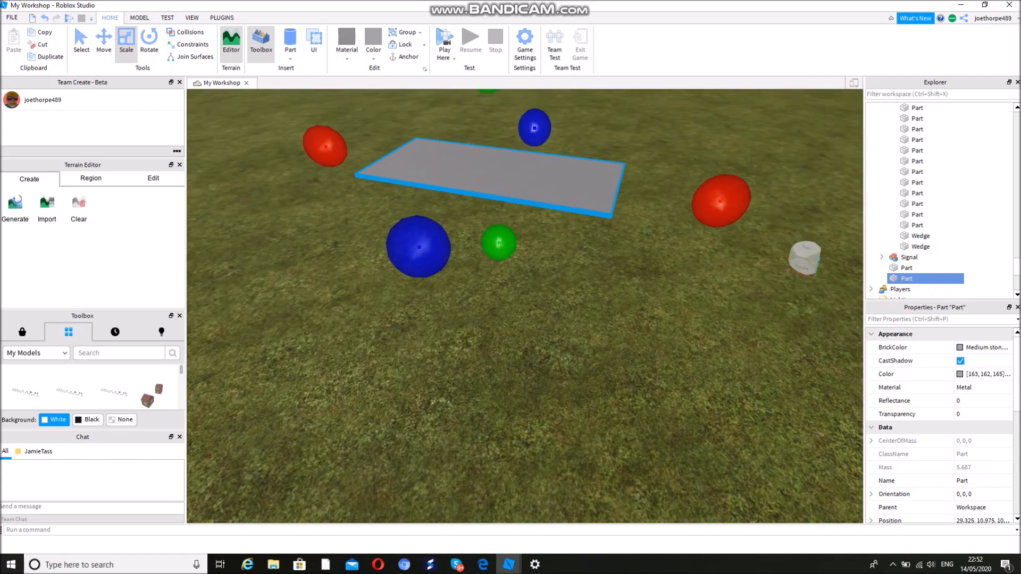
{"action": "key", "text": "s"}
{"action": "mouse_move", "coordinate": [510, 297]}
{"action": "right_mouse_down"}
{"action": "mouse_move", "coordinate": [523, 272]}
{"action": "mouse_move", "coordinate": [532, 276]}
{"action": "mouse_move", "coordinate": [519, 287]}
{"action": "mouse_move", "coordinate": [528, 296]}
{"action": "right_mouse_up"}
{"action": "key", "text": "w"}
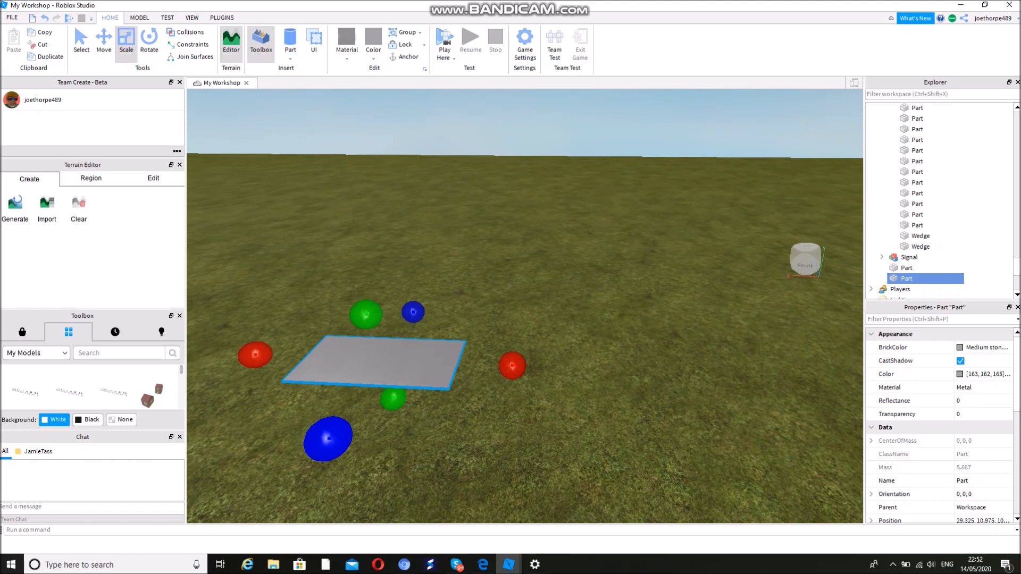
{"action": "left_click_drag", "start_coordinate": [328, 438], "coordinate": [329, 437]}
{"action": "key", "text": "ctrl+d"}
{"action": "left_click_drag", "start_coordinate": [328, 438], "coordinate": [334, 430]}
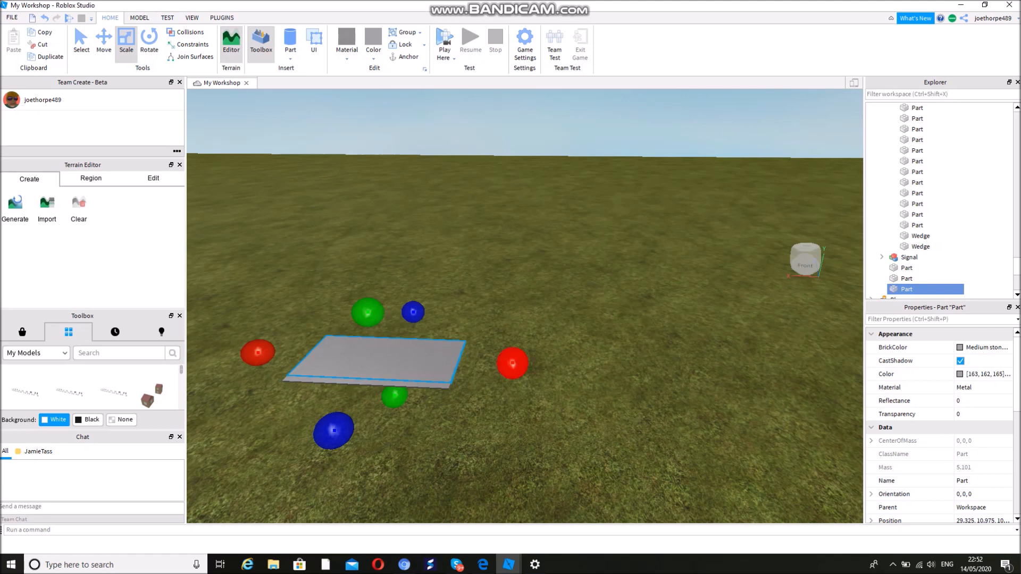
Shorten the duplicate plate at both short ends for a narrow margin inside the original, bringing its X position to 29.305.
{"action": "left_click_drag", "start_coordinate": [513, 363], "coordinate": [507, 364]}
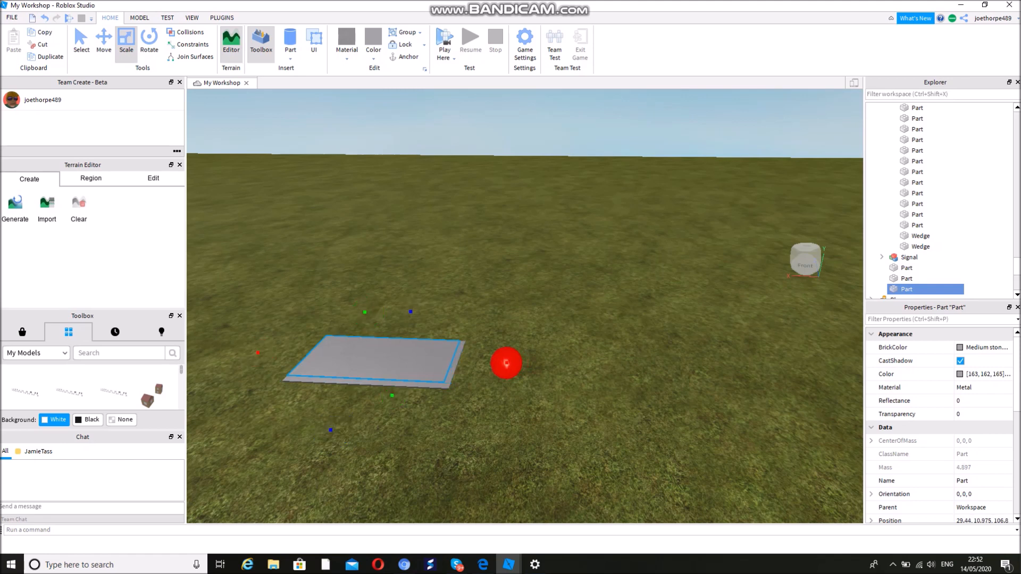
{"action": "left_click_drag", "start_coordinate": [505, 363], "coordinate": [506, 364]}
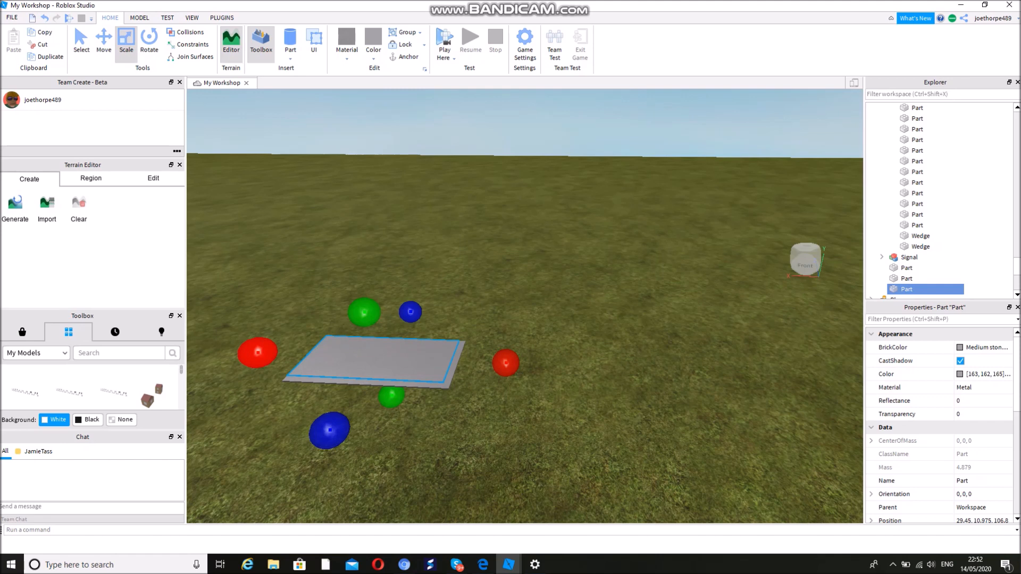
{"action": "left_click_drag", "start_coordinate": [258, 352], "coordinate": [262, 352]}
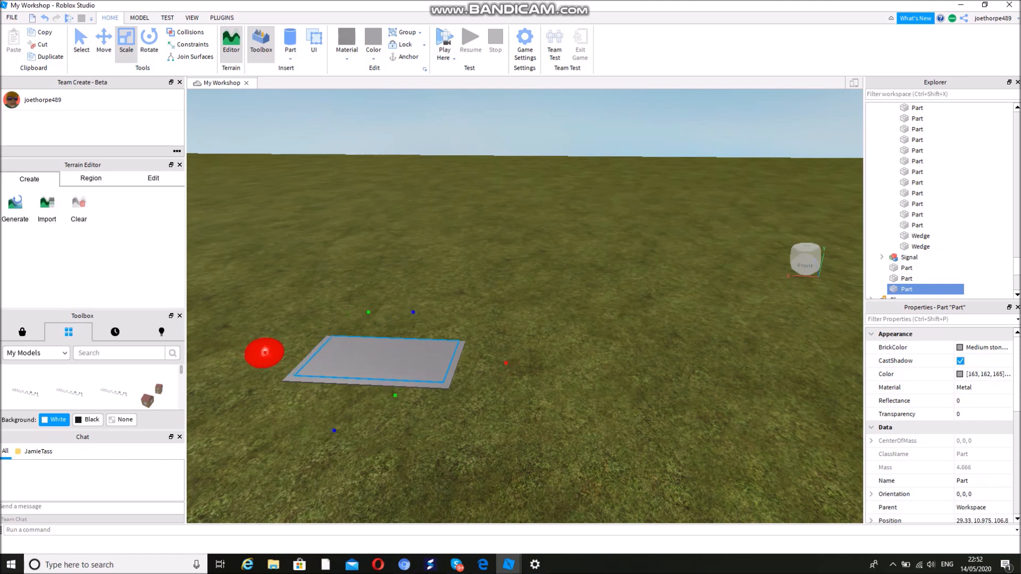
{"action": "left_click_drag", "start_coordinate": [265, 352], "coordinate": [265, 352]}
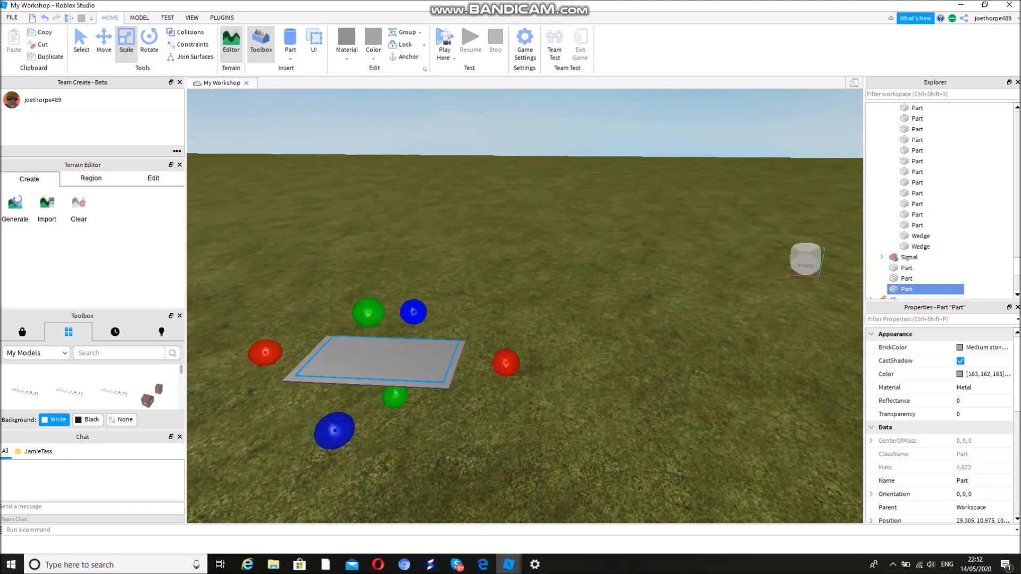
Inset the duplicate's rear long edge and thicken it so it protrudes above and below the original plate.
{"action": "left_click_drag", "start_coordinate": [414, 312], "coordinate": [412, 314]}
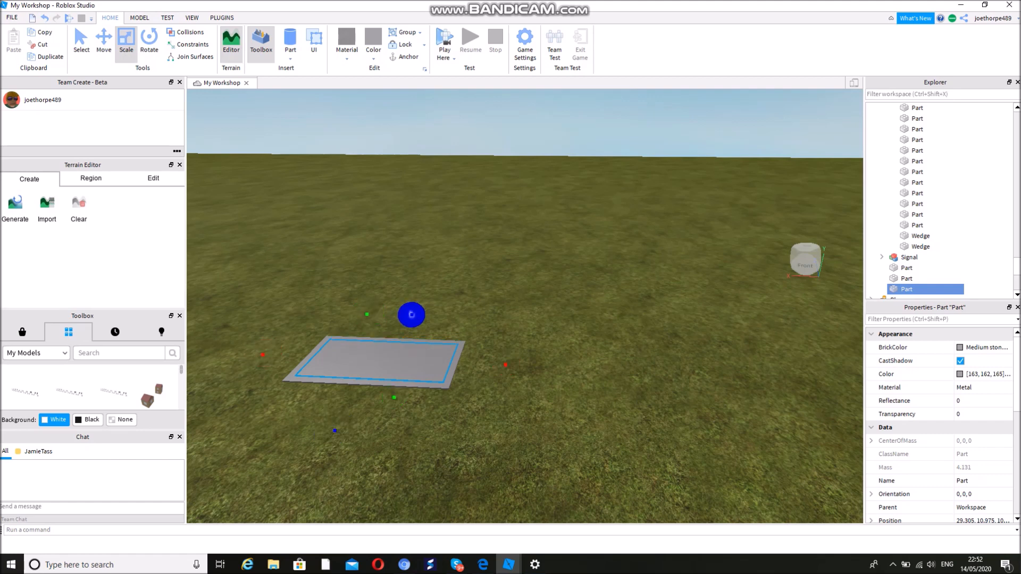
{"action": "left_click_drag", "start_coordinate": [412, 315], "coordinate": [363, 304]}
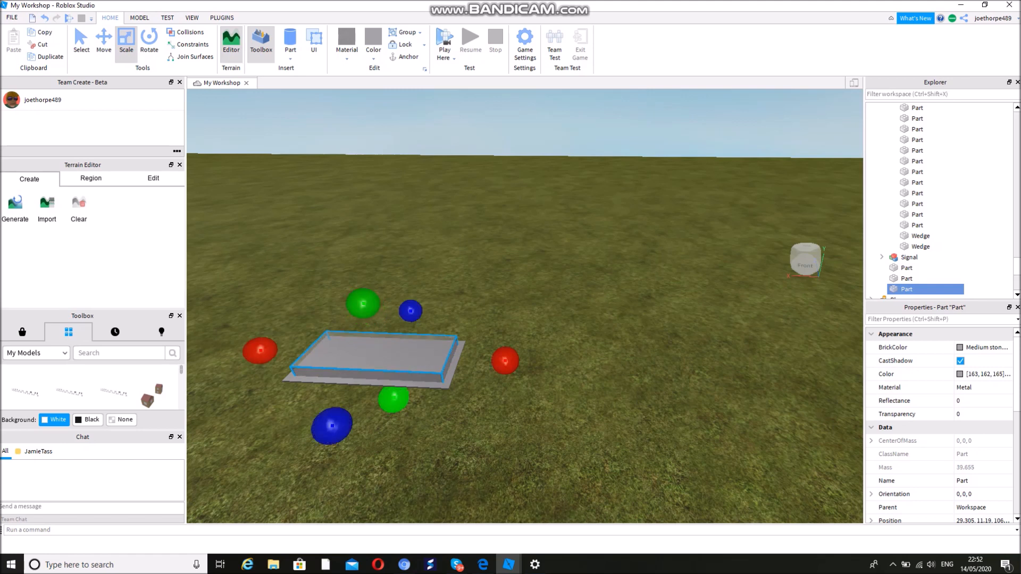
{"action": "left_click_drag", "start_coordinate": [393, 398], "coordinate": [394, 405]}
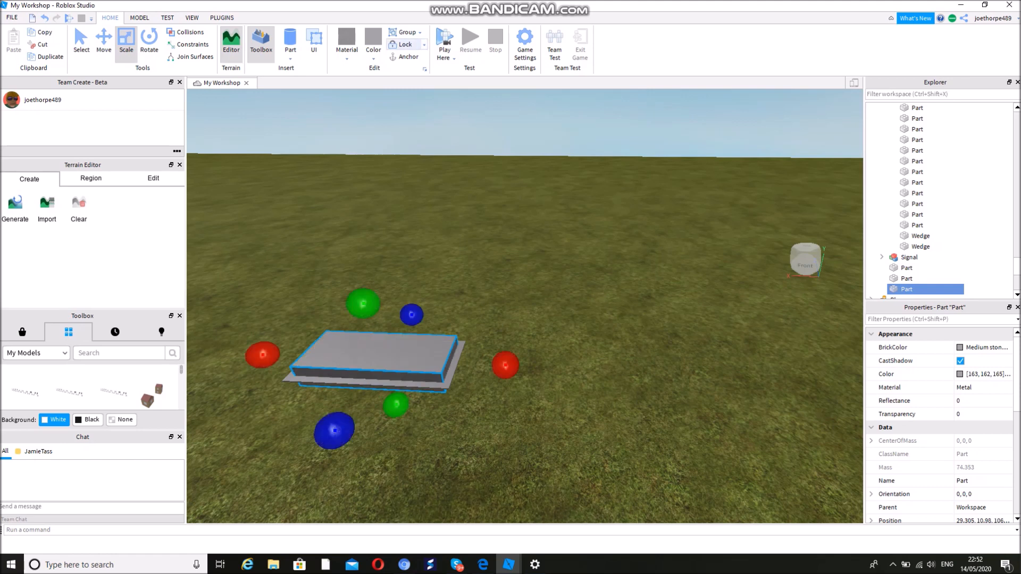
Negate the thickened duplicate and union it with the original plate to cut a rectangular opening.
{"action": "left_click", "coordinate": [139, 18]}
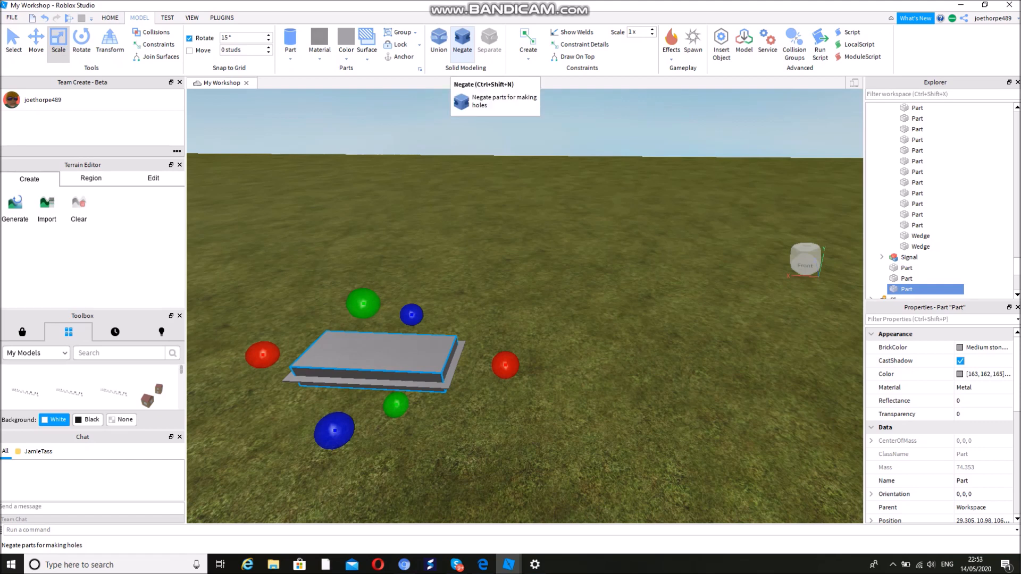
{"action": "left_click", "coordinate": [462, 42]}
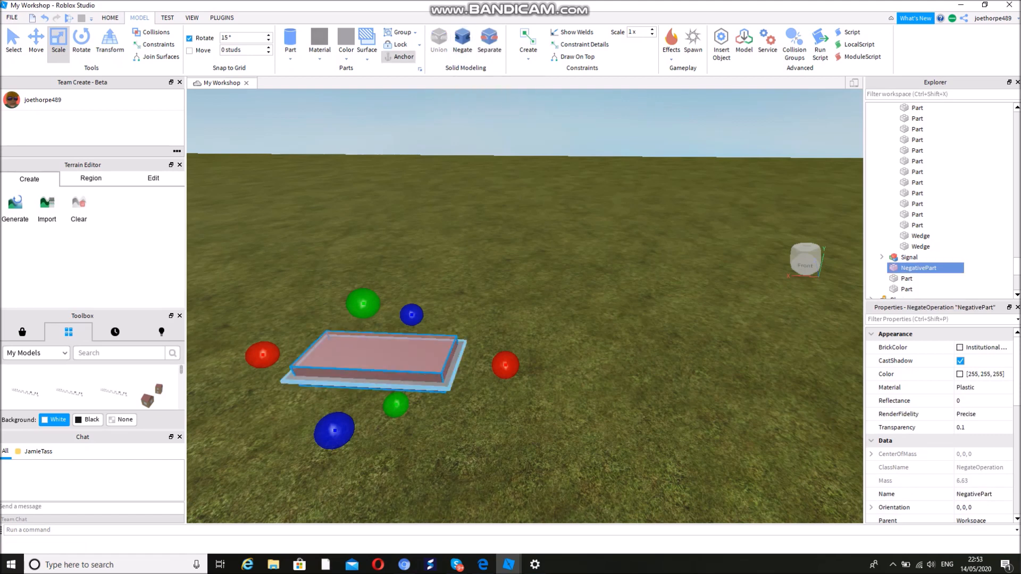
{"action": "left_click", "coordinate": [450, 380], "text": "ctrl"}
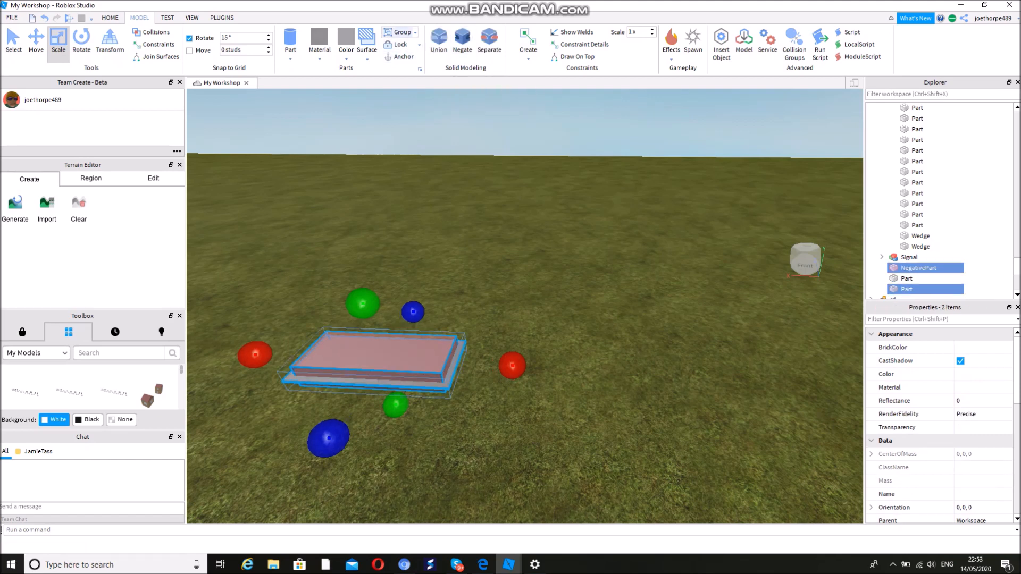
{"action": "left_click", "coordinate": [438, 42]}
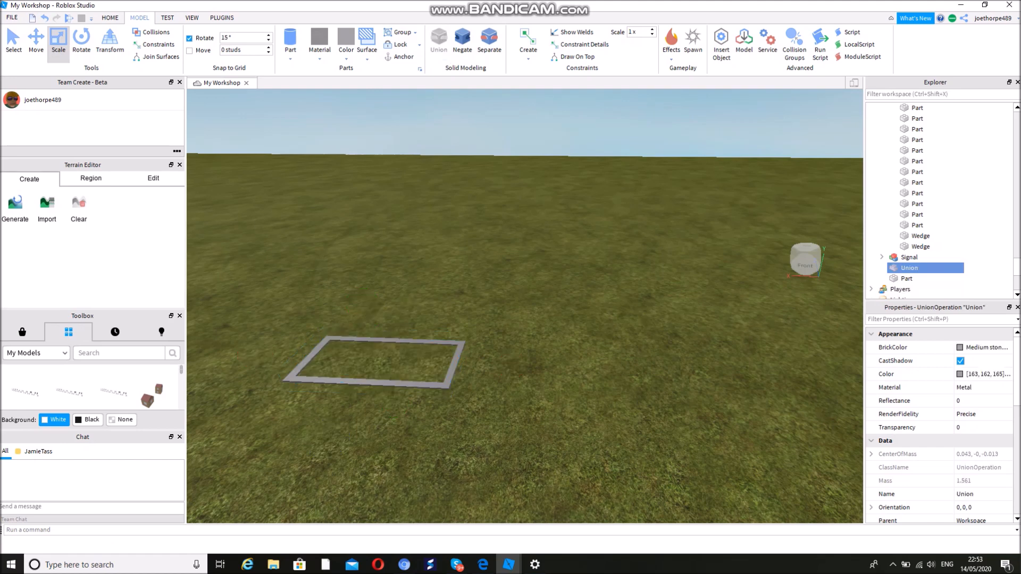
Lower the floating rectangular frame to just above the grass.
{"action": "left_click", "coordinate": [531, 298]}
{"action": "right_click_drag", "start_coordinate": [532, 298], "coordinate": [474, 313]}
{"action": "left_click", "coordinate": [461, 325]}
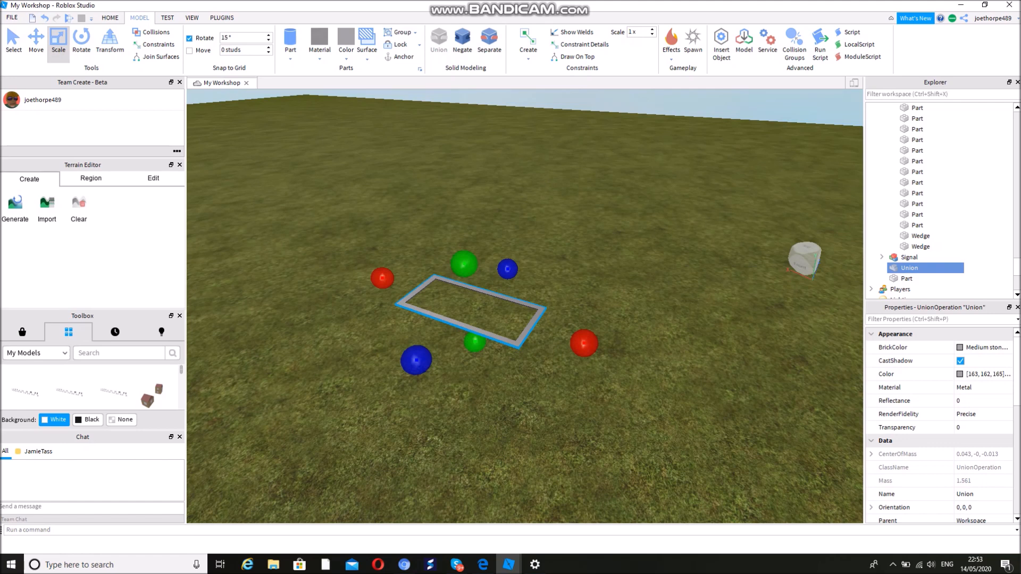
{"action": "left_click", "coordinate": [37, 40]}
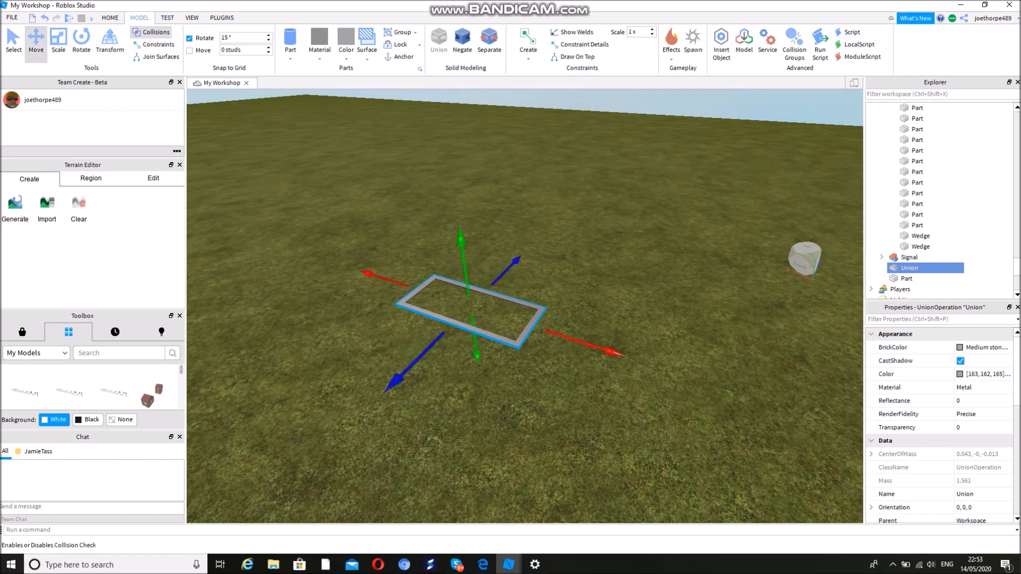
{"action": "left_click_drag", "start_coordinate": [461, 239], "coordinate": [481, 382]}
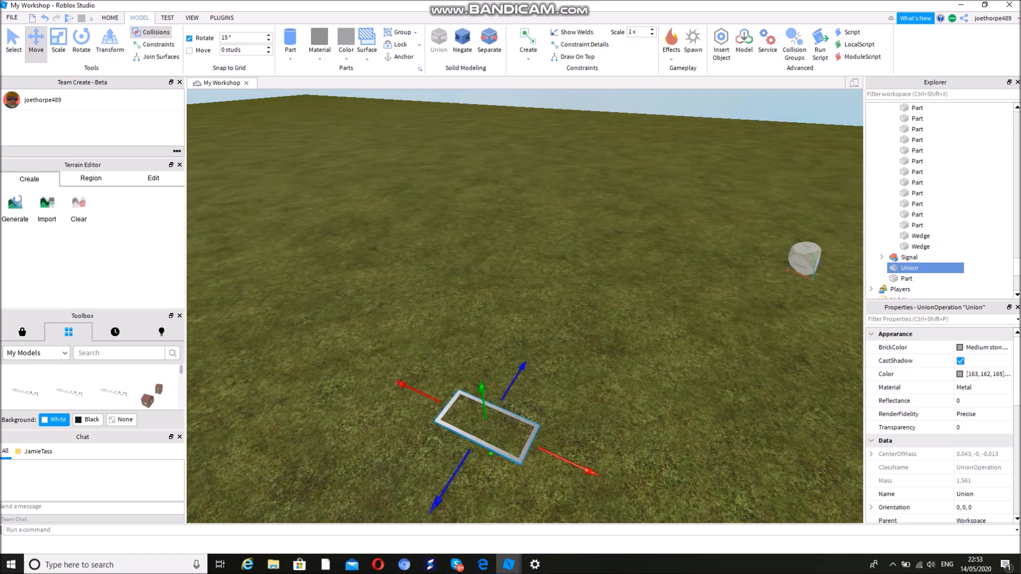
Insert a new block part and move it off the frame to position 29.28, 2.7, 103.34.
{"action": "left_click", "coordinate": [532, 340]}
{"action": "key", "text": "w"}
{"action": "right_click_drag", "start_coordinate": [532, 341], "coordinate": [543, 394]}
{"action": "key", "text": "w"}
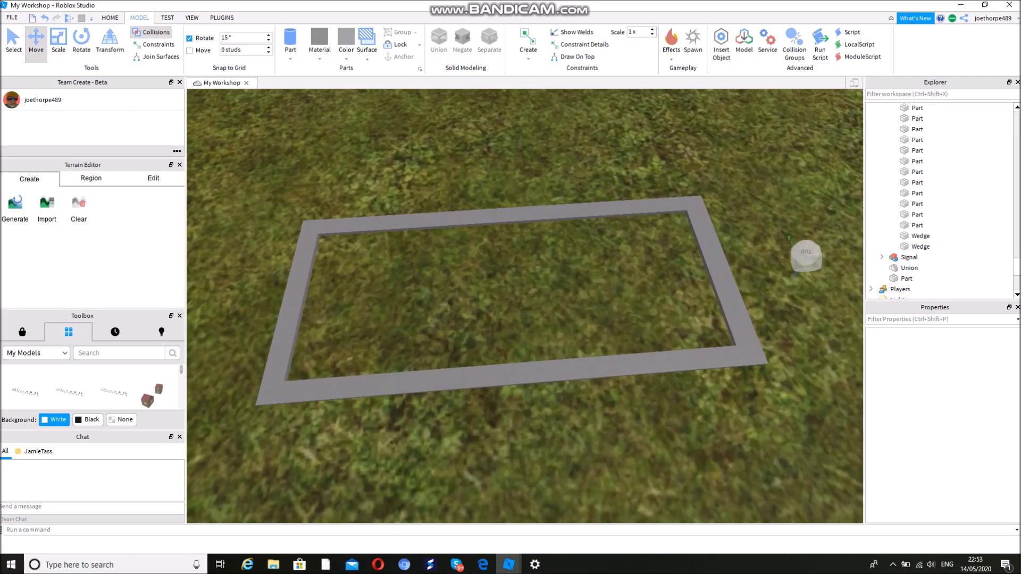
{"action": "key", "text": "s"}
{"action": "right_click_drag", "start_coordinate": [542, 393], "coordinate": [527, 399]}
{"action": "left_click", "coordinate": [290, 59]}
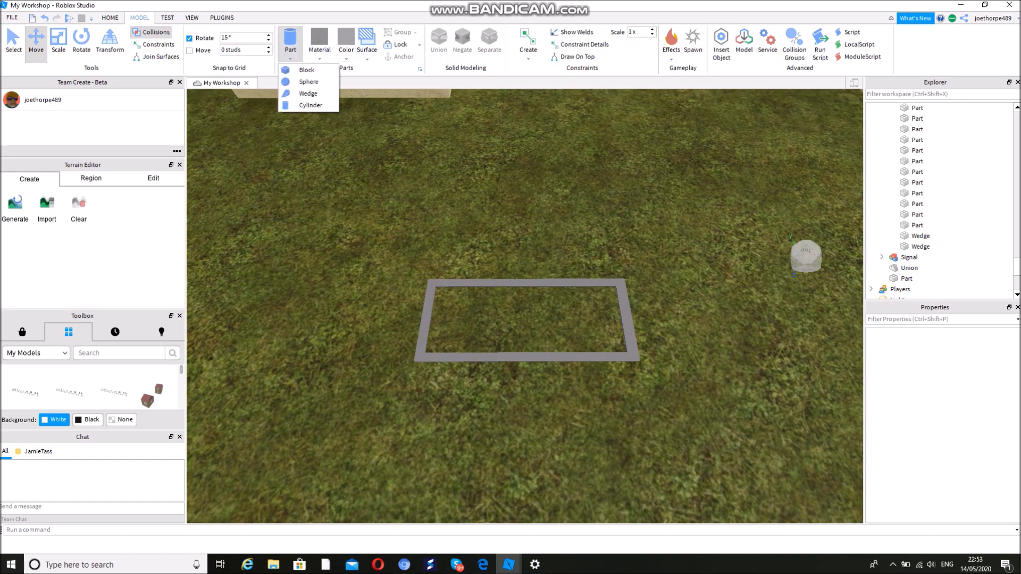
{"action": "left_click", "coordinate": [307, 69]}
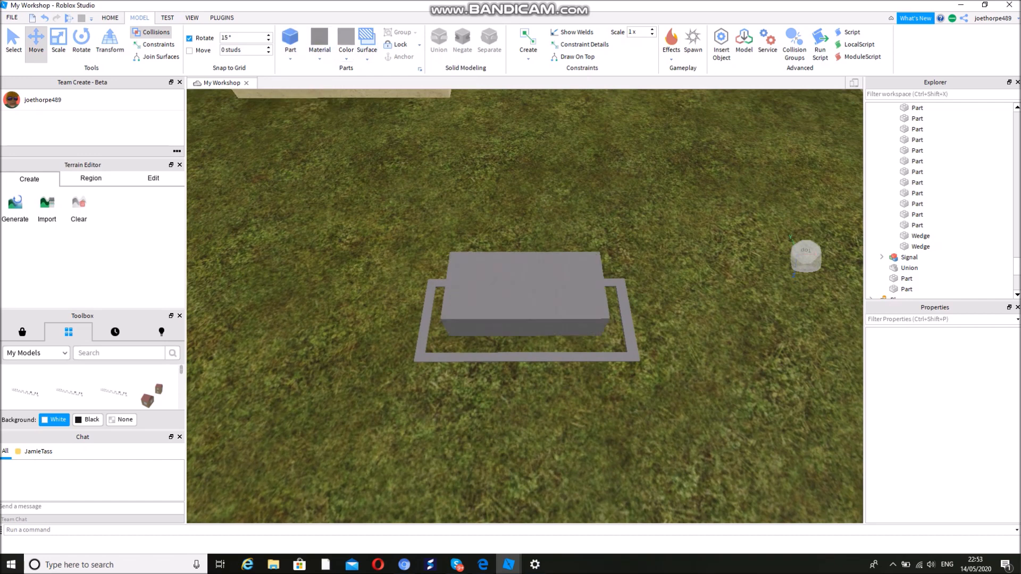
{"action": "left_click_drag", "start_coordinate": [524, 188], "coordinate": [524, 138]}
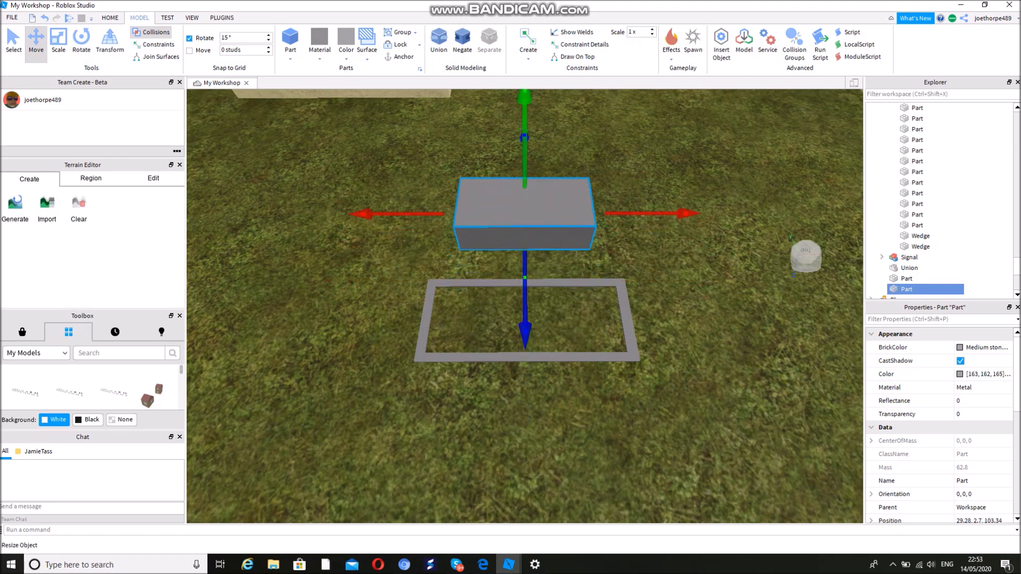
Scale the new block down in depth and height to a thin low strip with a height position of 2.365.
{"action": "key", "text": "ctrl+3"}
{"action": "left_click_drag", "start_coordinate": [525, 296], "coordinate": [525, 242]}
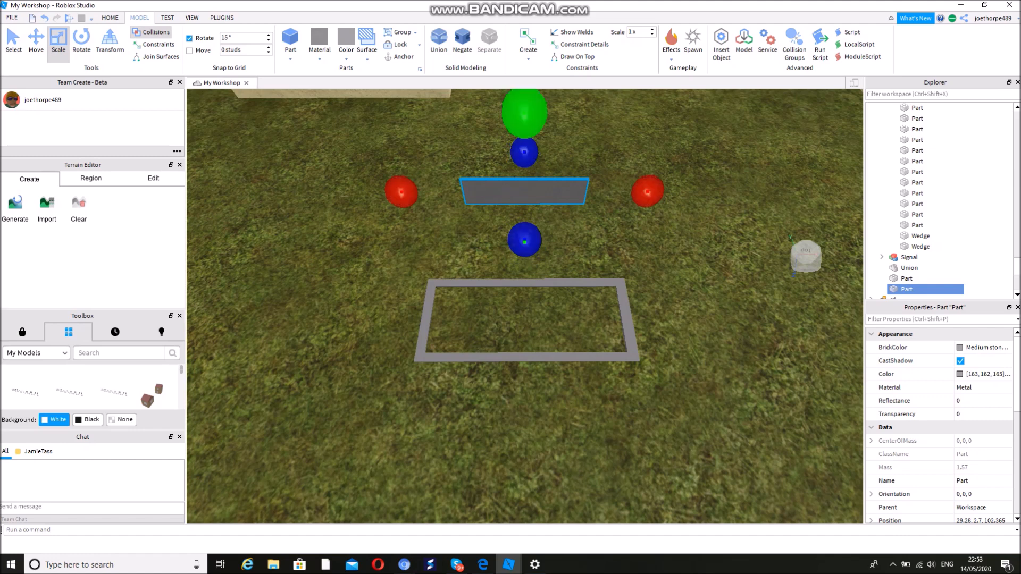
{"action": "left_click_drag", "start_coordinate": [524, 113], "coordinate": [524, 135]}
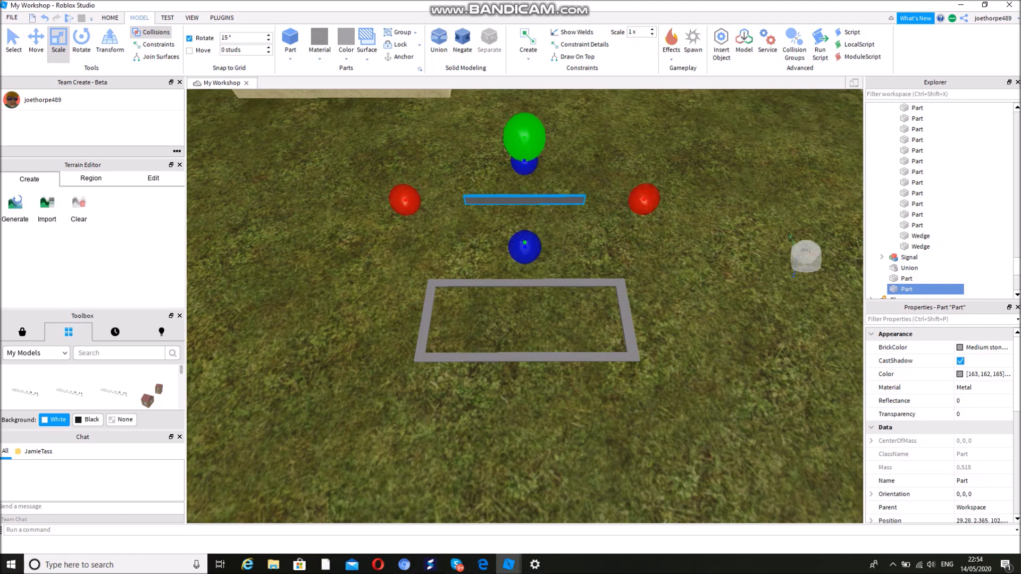
Move the thin strip horizontally onto the frame's nearest long side.
{"action": "key", "text": "ctrl+2"}
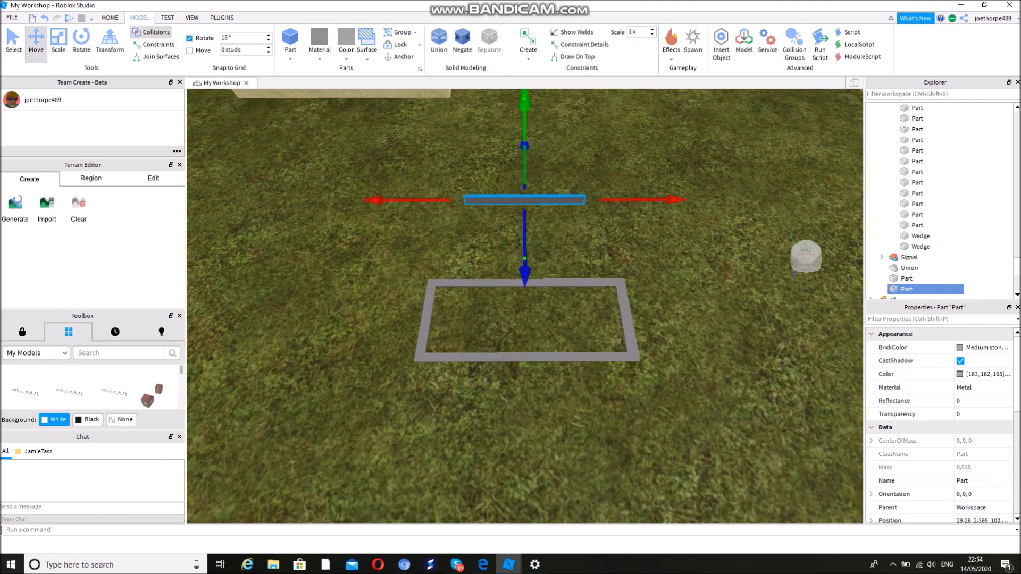
{"action": "key", "text": "w"}
{"action": "right_click_drag", "start_coordinate": [524, 307], "coordinate": [473, 240]}
{"action": "key", "text": "d"}
{"action": "key", "text": "d"}
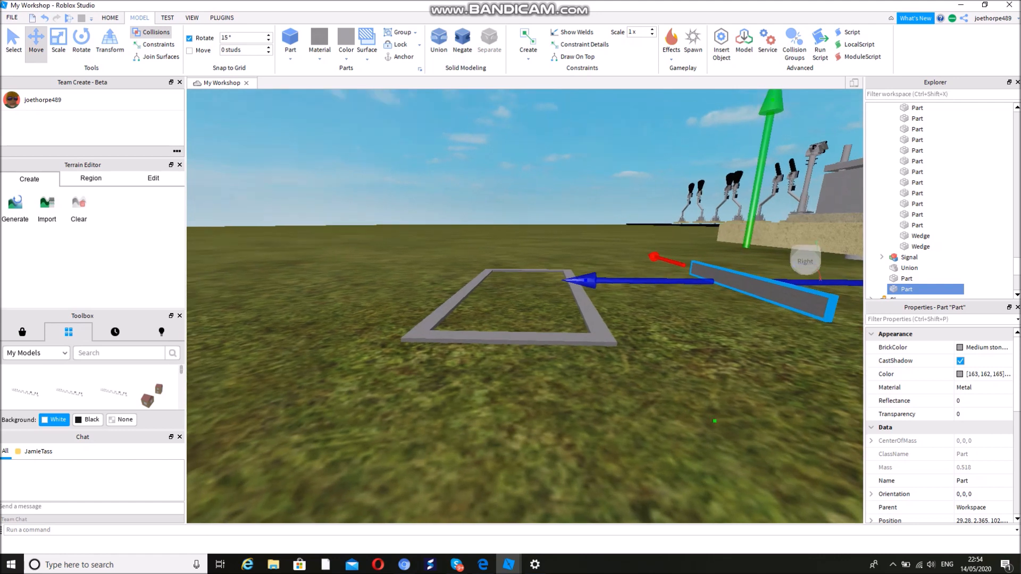
{"action": "left_click_drag", "start_coordinate": [649, 281], "coordinate": [584, 280]}
{"action": "left_click_drag", "start_coordinate": [649, 419], "coordinate": [568, 416]}
Nudge the strip slightly outward across the frame's long side bar, keeping it selected.
{"action": "mouse_move", "coordinate": [525, 306]}
{"action": "right_mouse_down"}
{"action": "mouse_move", "coordinate": [525, 277]}
{"action": "mouse_move", "coordinate": [504, 282]}
{"action": "mouse_move", "coordinate": [517, 300]}
{"action": "right_mouse_up"}
{"action": "key", "text": "d"}
{"action": "key", "text": "w"}
{"action": "key", "text": "d"}
{"action": "key", "text": "w"}
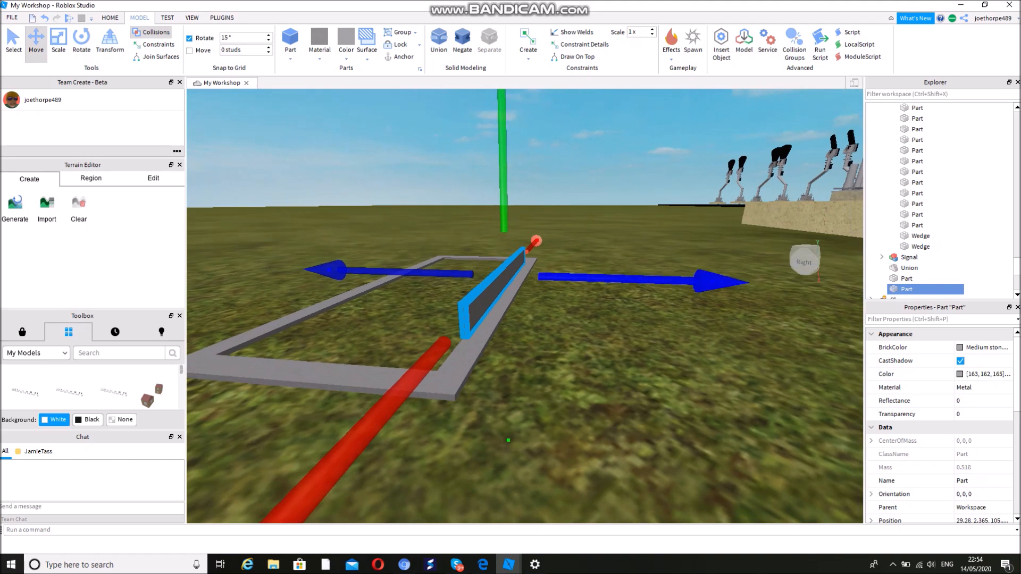
{"action": "left_click_drag", "start_coordinate": [712, 280], "coordinate": [716, 281]}
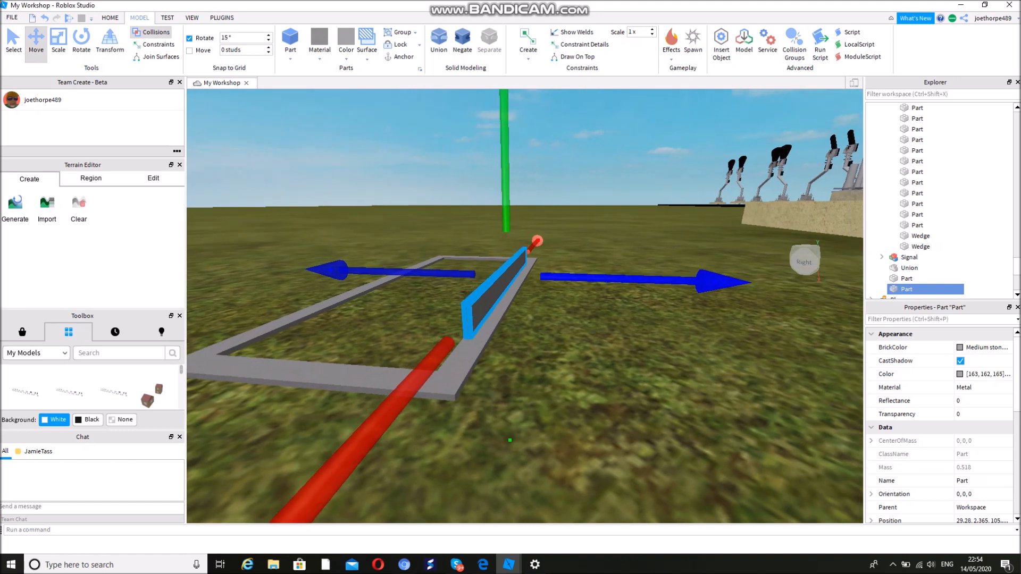
{"action": "left_click", "coordinate": [638, 319]}
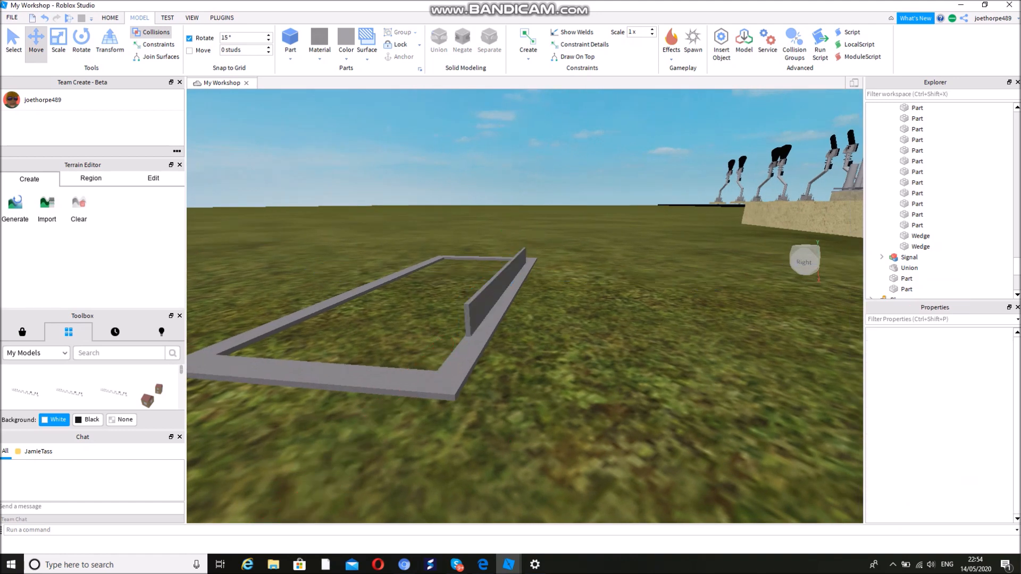
{"action": "key", "text": "a"}
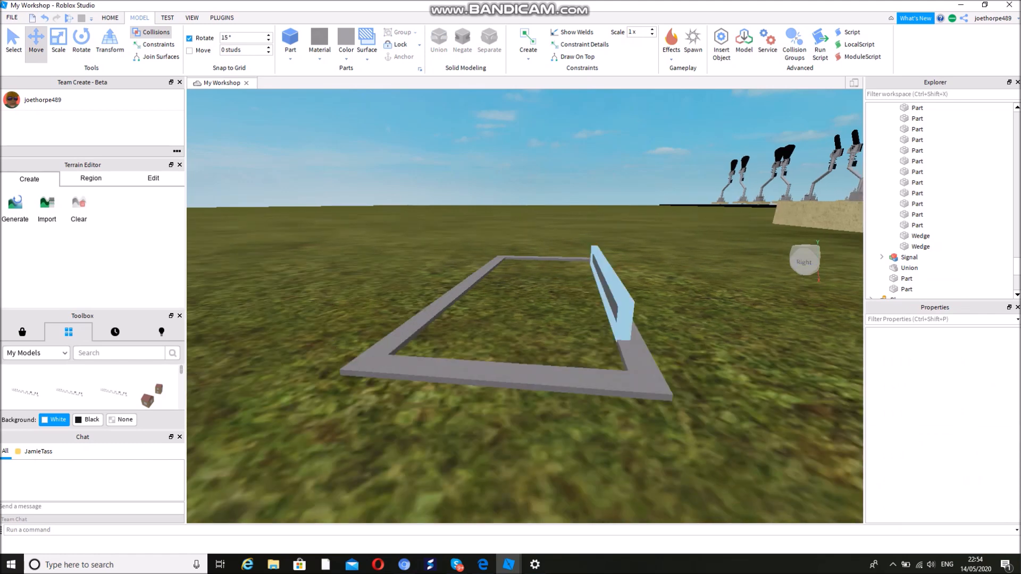
{"action": "left_click", "coordinate": [611, 292]}
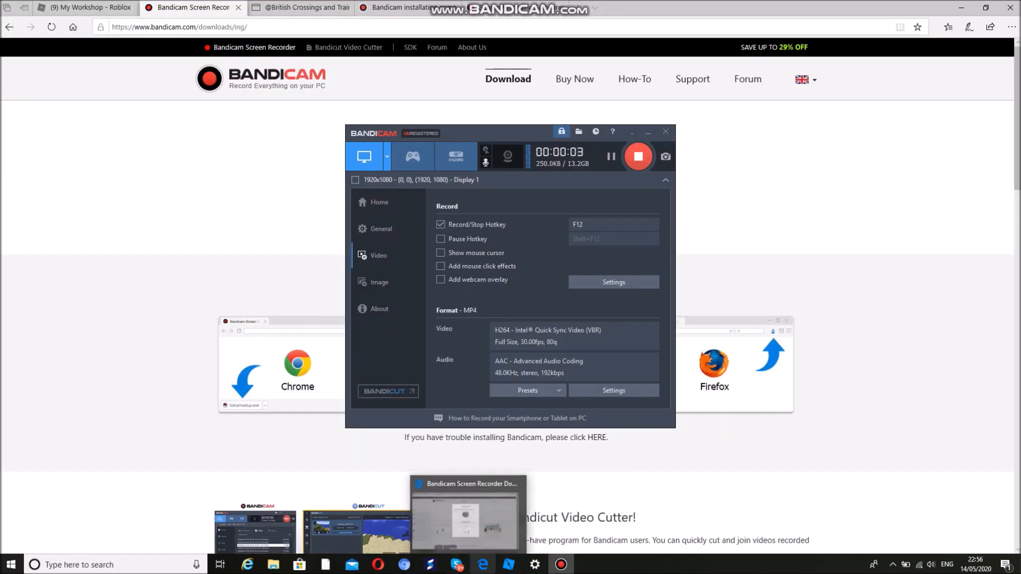
Switch to the My Workshop place in Roblox Studio.
{"action": "mouse_move", "coordinate": [536, 565]}
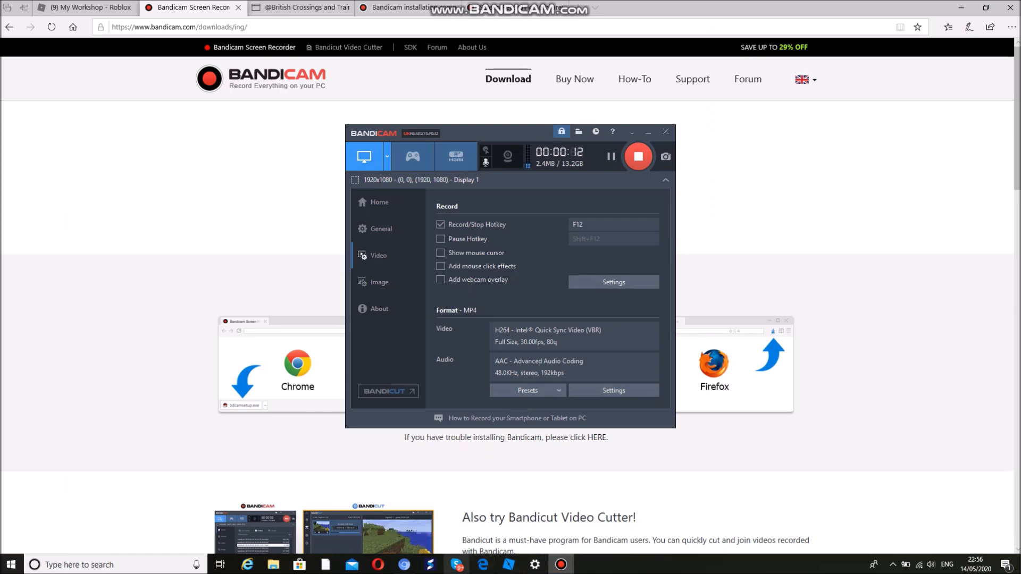
{"action": "mouse_move", "coordinate": [508, 564]}
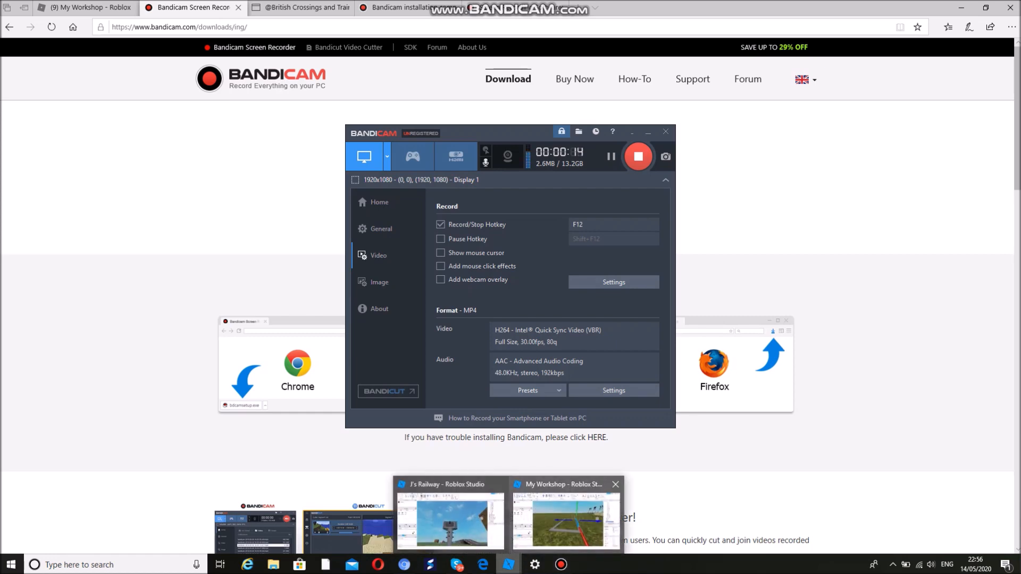
{"action": "left_click", "coordinate": [566, 521]}
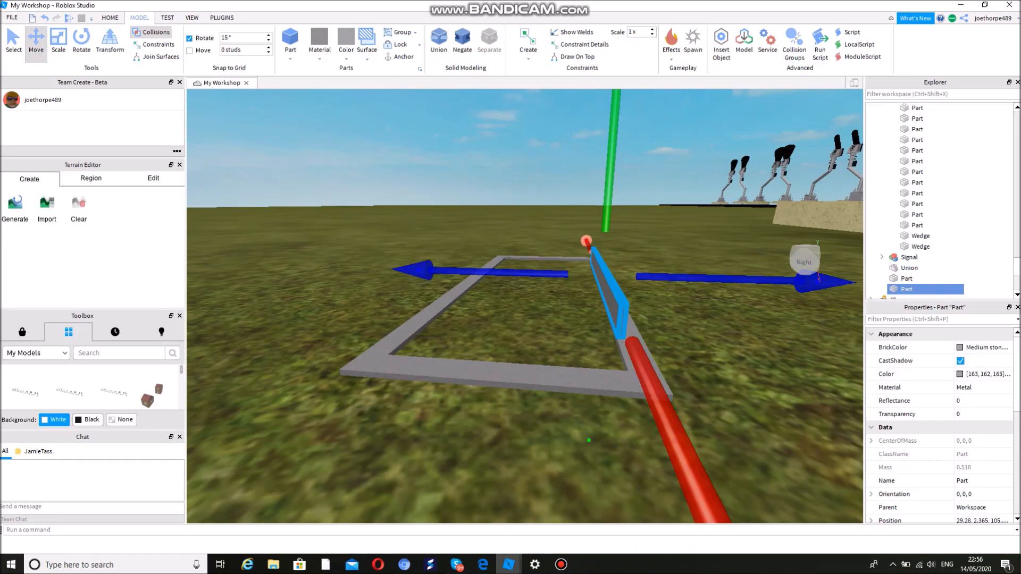
Examine how the upright strip sits on the frame's long side bar from both sides.
{"action": "right_click_drag", "start_coordinate": [525, 306], "coordinate": [543, 306]}
{"action": "key", "text": "d"}
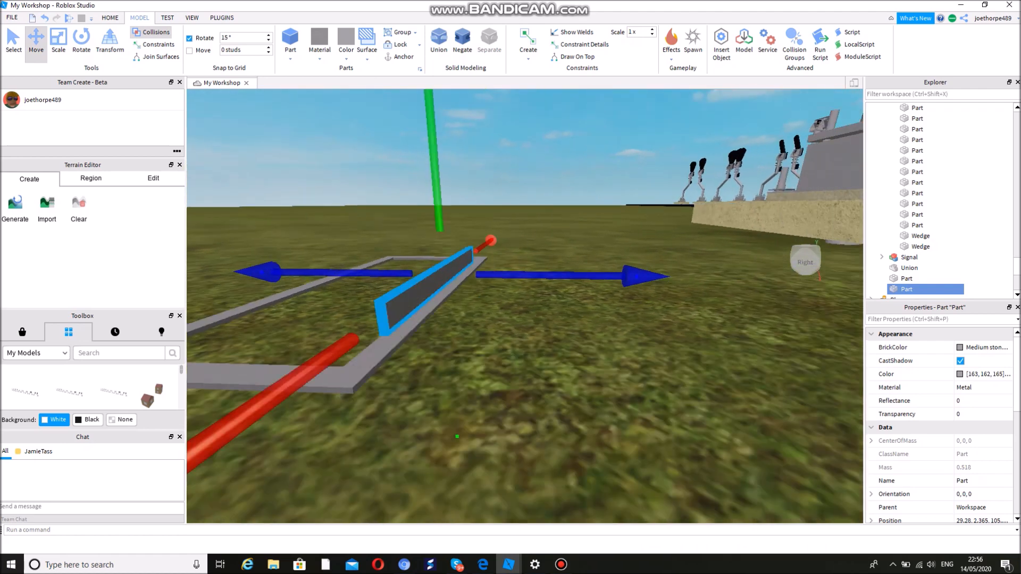
{"action": "key", "text": "w"}
{"action": "key", "text": "a"}
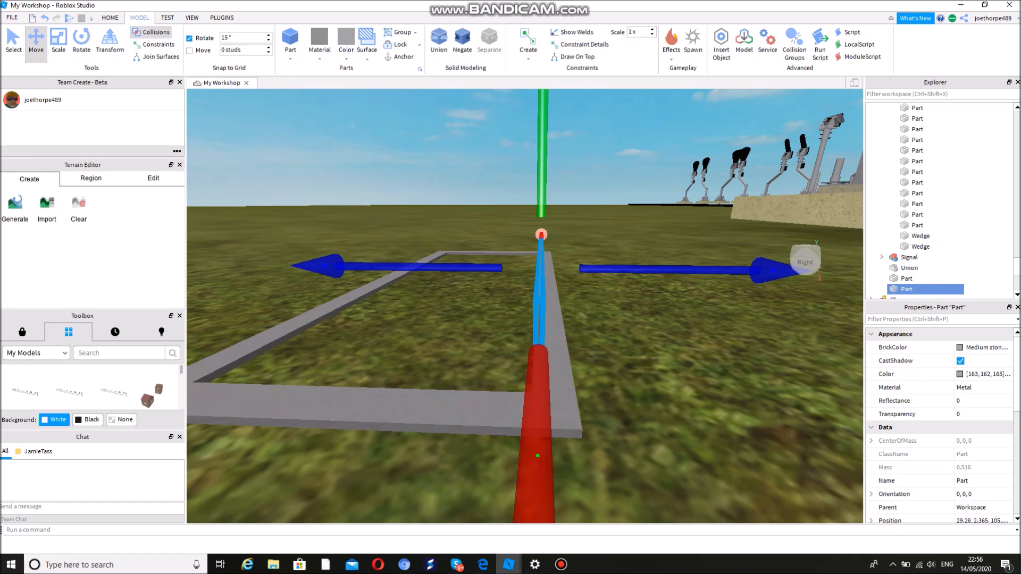
{"action": "key", "text": "d"}
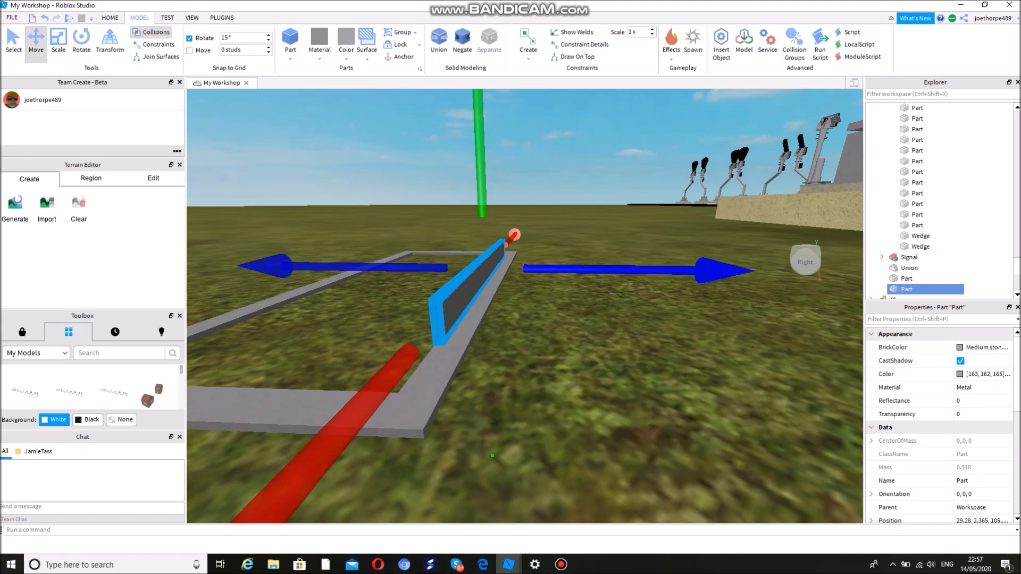
{"action": "left_click", "coordinate": [492, 456]}
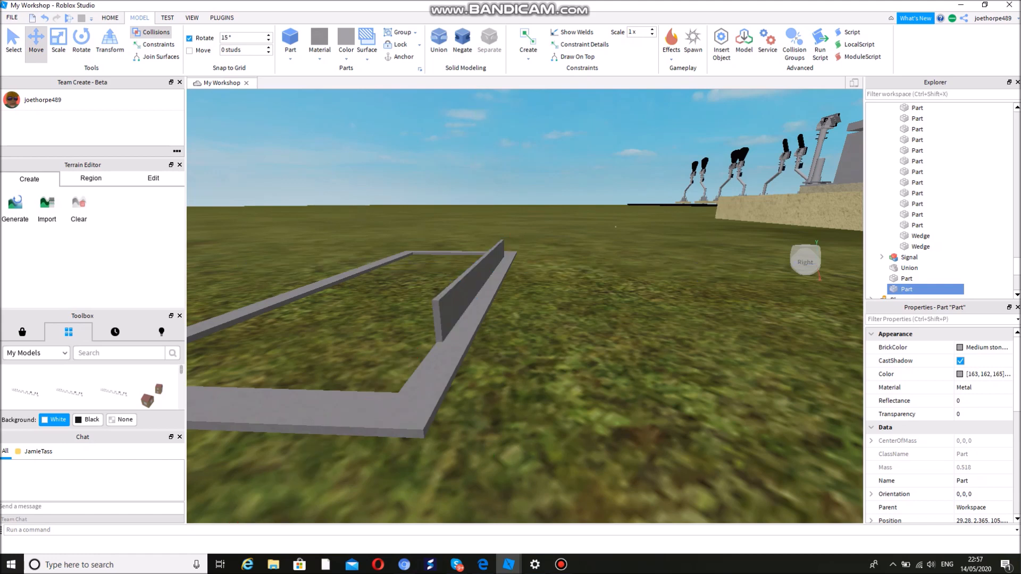
{"action": "key", "text": "s"}
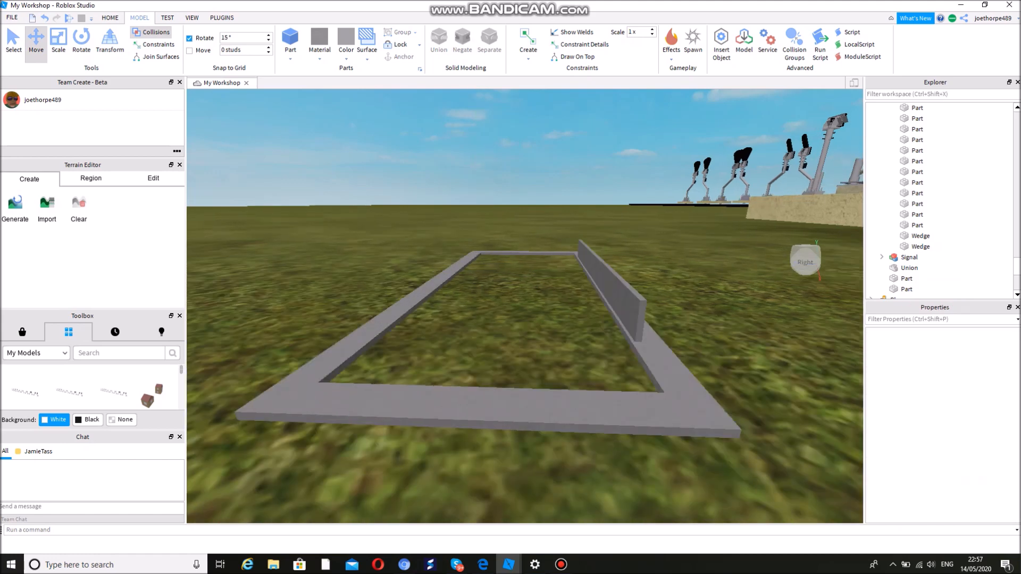
{"action": "left_click", "coordinate": [621, 299]}
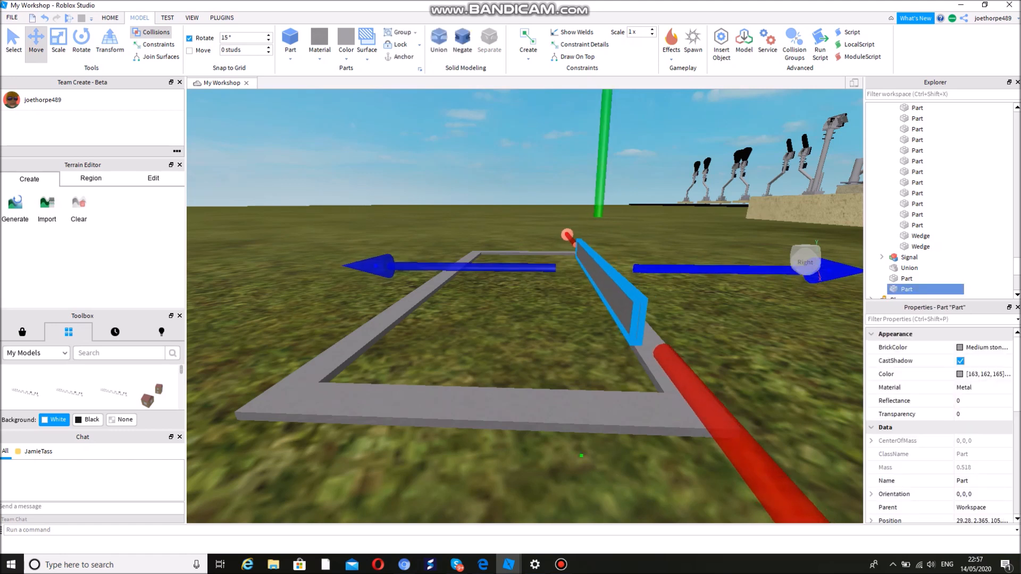
{"action": "left_click", "coordinate": [707, 319]}
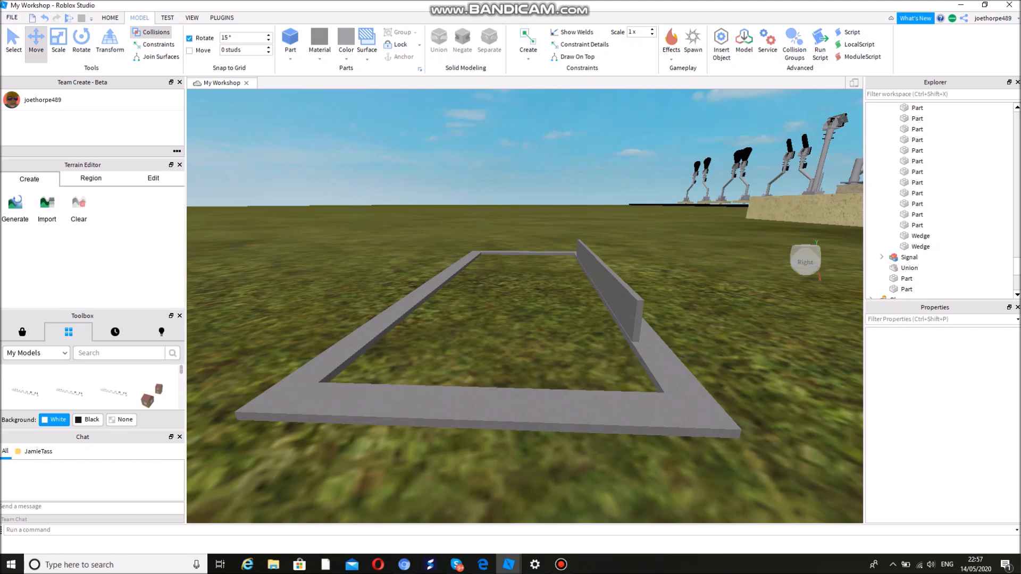
Lengthen the upright strip at both ends so it spans the full length of the frame's long side.
{"action": "key", "text": "d"}
{"action": "right_click_drag", "start_coordinate": [707, 320], "coordinate": [543, 310]}
{"action": "key", "text": "s"}
{"action": "key", "text": "s"}
{"action": "key", "text": "a"}
{"action": "key", "text": "w"}
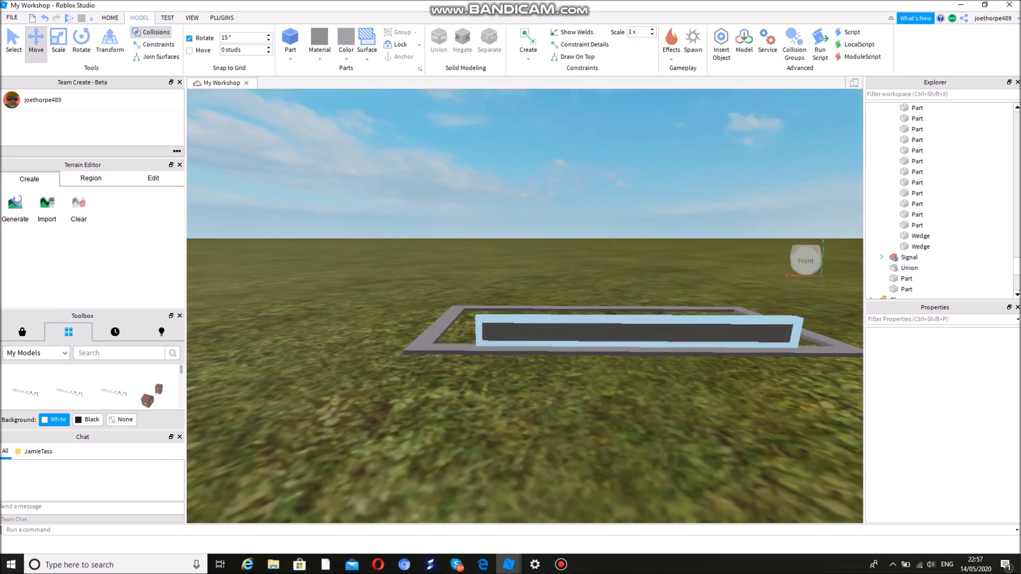
{"action": "left_click", "coordinate": [585, 333]}
{"action": "left_click", "coordinate": [59, 40]}
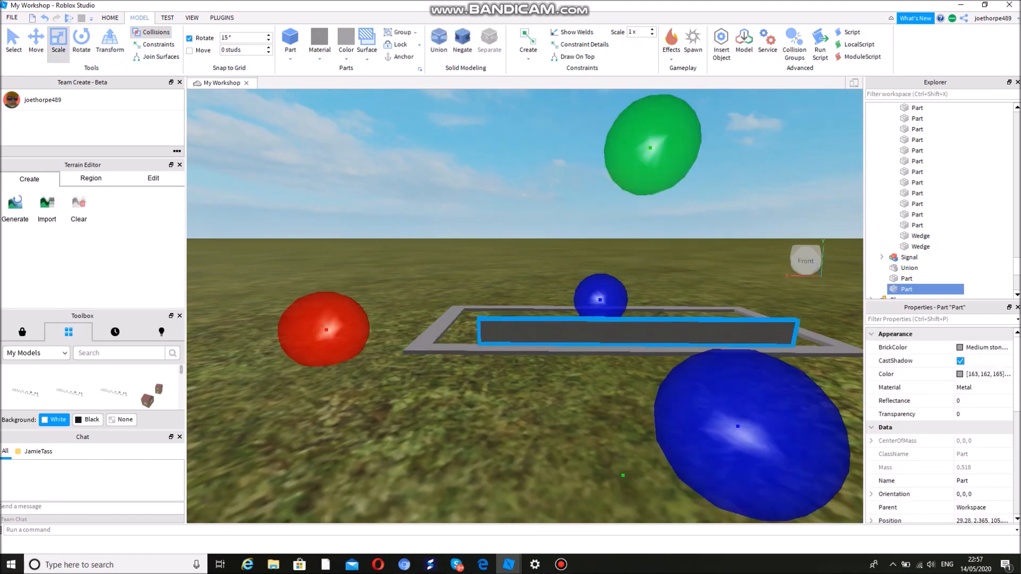
{"action": "left_click_drag", "start_coordinate": [327, 330], "coordinate": [260, 330]}
{"action": "key", "text": "d"}
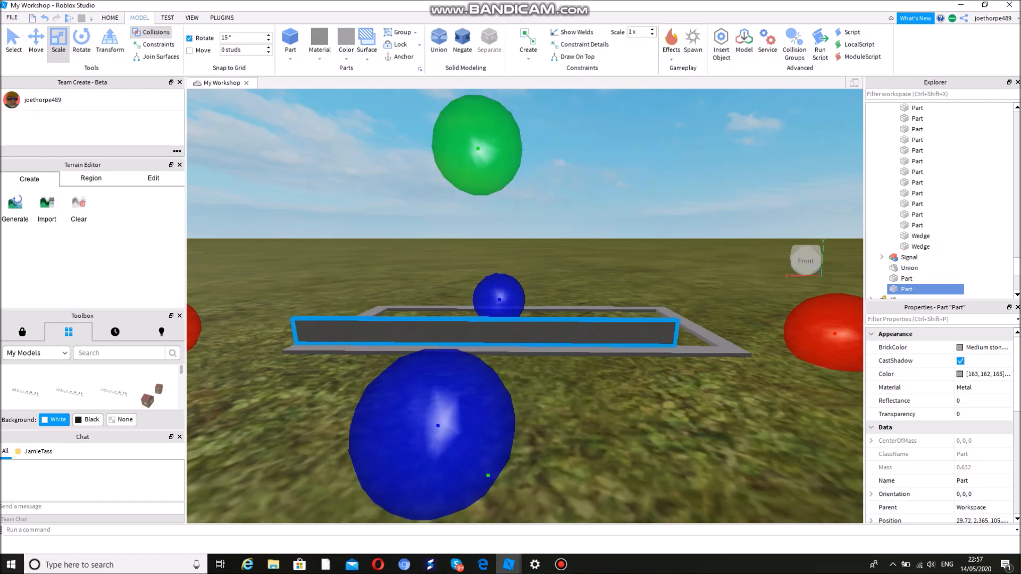
{"action": "left_click_drag", "start_coordinate": [657, 334], "coordinate": [722, 333]}
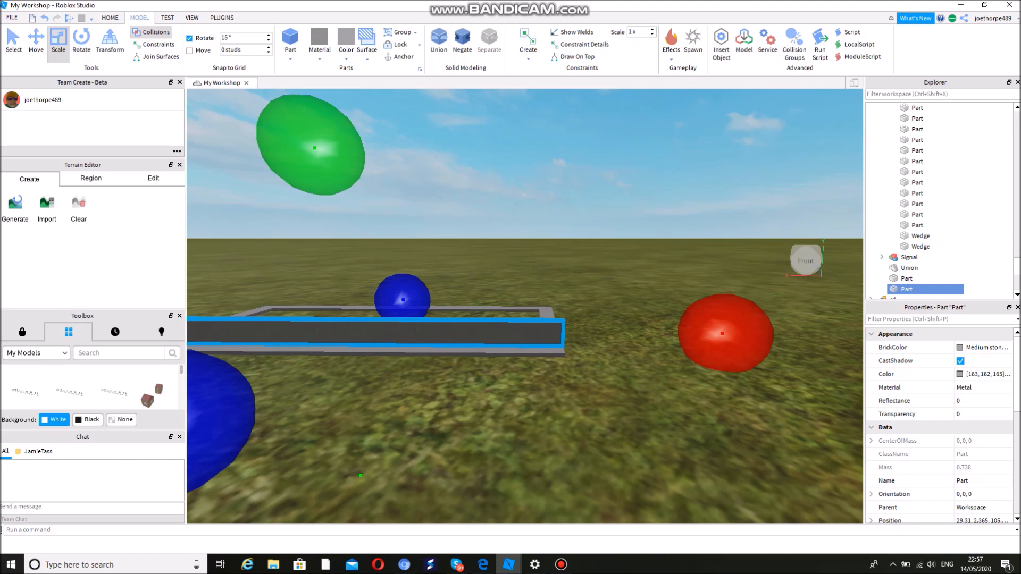
{"action": "left_click", "coordinate": [655, 383]}
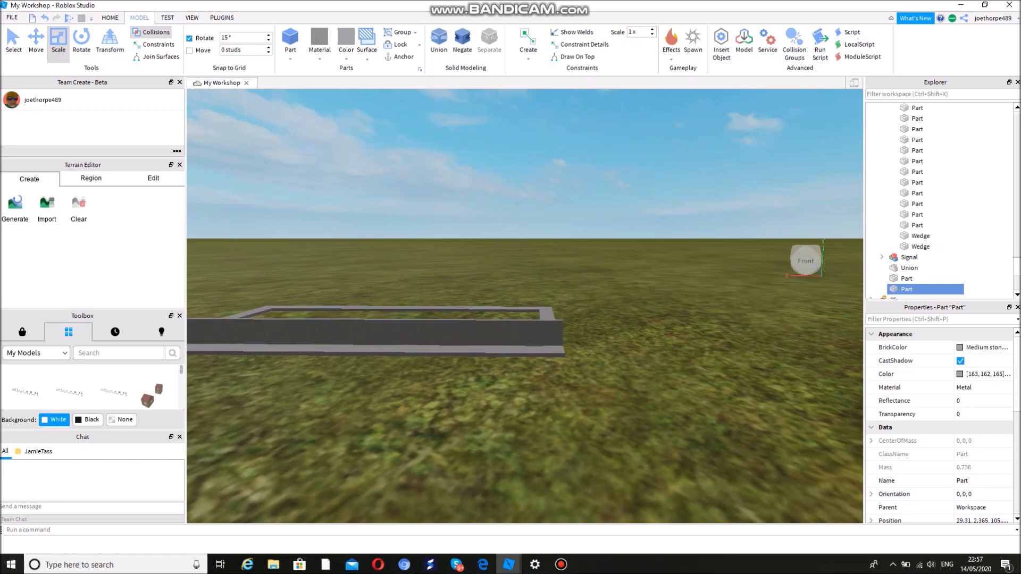
Insert a new block part beside the strip and scale it down in length, depth and height to a small block.
{"action": "key", "text": "e"}
{"action": "right_click_drag", "start_coordinate": [654, 383], "coordinate": [649, 414]}
{"action": "left_click", "coordinate": [289, 40]}
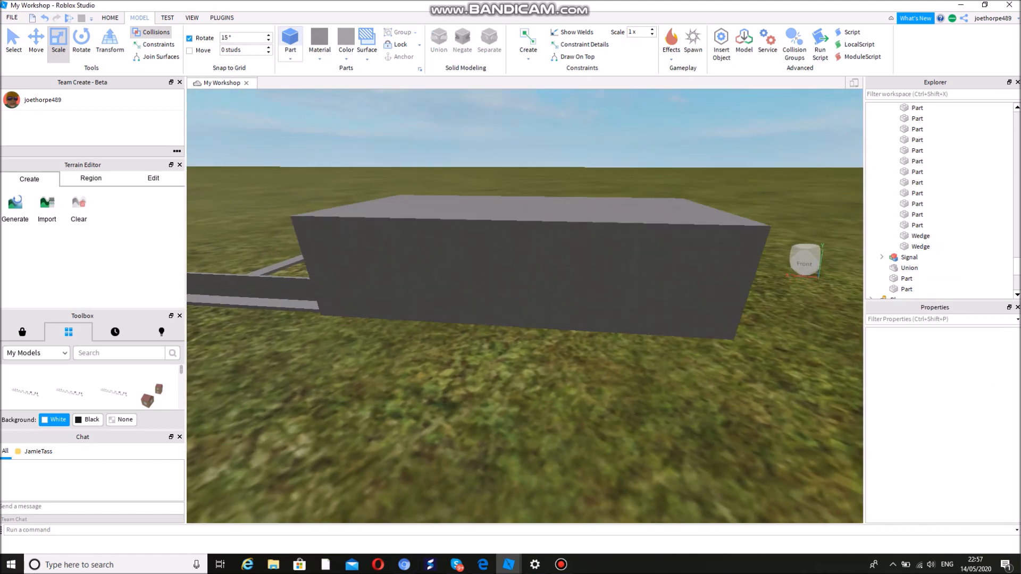
{"action": "mouse_move", "coordinate": [394, 420]}
{"action": "left_mouse_down"}
{"action": "mouse_move", "coordinate": [396, 393]}
{"action": "mouse_move", "coordinate": [401, 423]}
{"action": "left_mouse_up"}
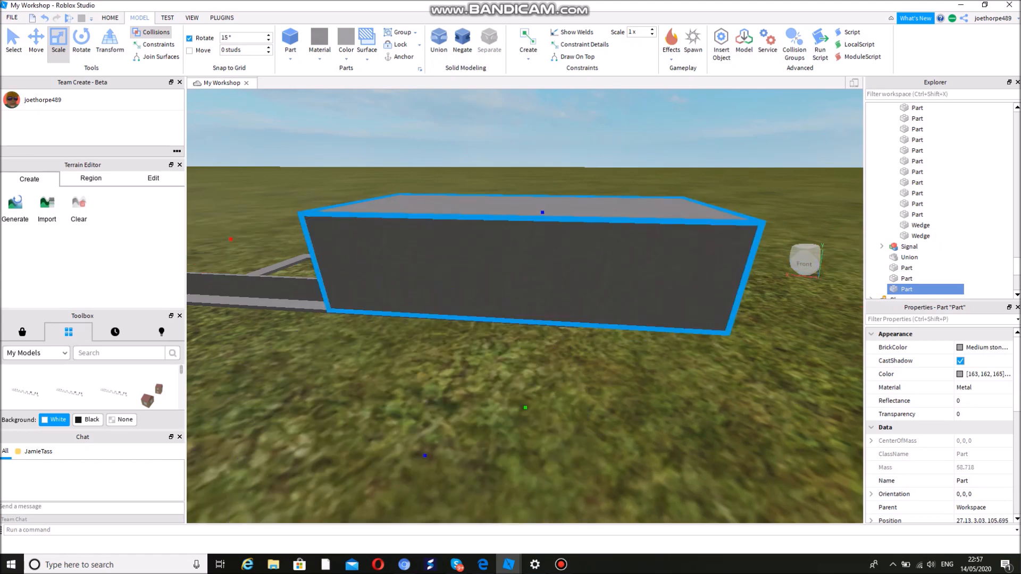
{"action": "left_click_drag", "start_coordinate": [851, 253], "coordinate": [612, 250]}
{"action": "left_click_drag", "start_coordinate": [471, 212], "coordinate": [451, 222]}
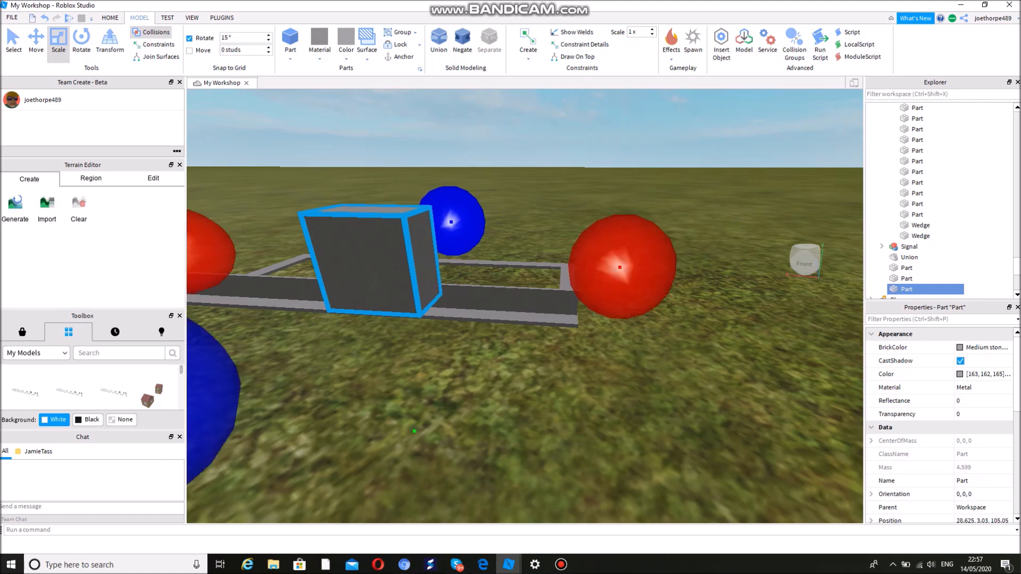
{"action": "right_click_drag", "start_coordinate": [451, 221], "coordinate": [451, 197]}
{"action": "left_click_drag", "start_coordinate": [404, 109], "coordinate": [404, 117]}
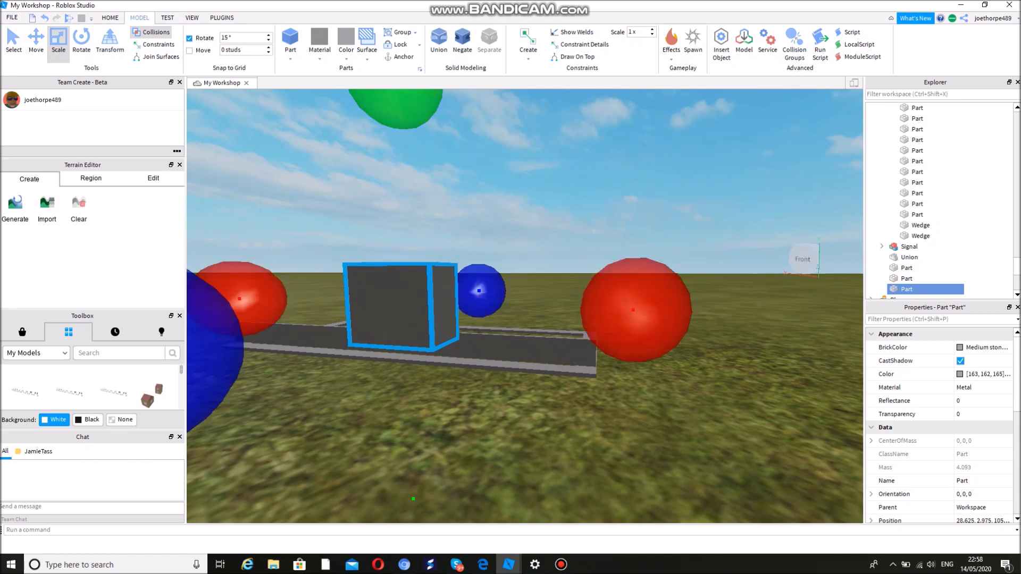
Move the small block along to the strip's end, shift it outward and raise it to a height position of 3.215.
{"action": "left_click", "coordinate": [36, 42]}
{"action": "left_click_drag", "start_coordinate": [559, 308], "coordinate": [783, 315]}
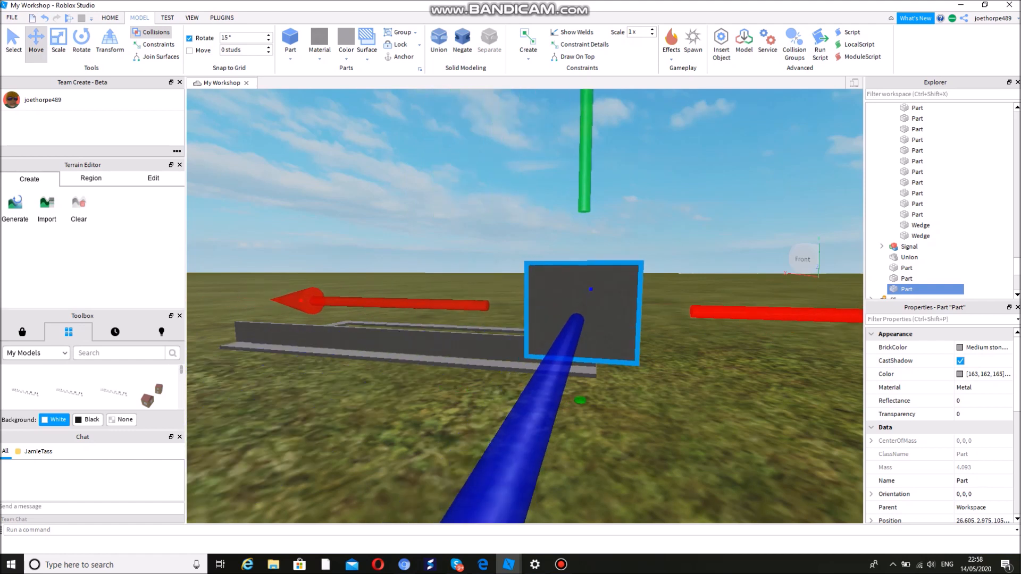
{"action": "mouse_move", "coordinate": [529, 417]}
{"action": "left_mouse_down"}
{"action": "mouse_move", "coordinate": [535, 402]}
{"action": "mouse_move", "coordinate": [513, 427]}
{"action": "left_mouse_up"}
{"action": "left_click_drag", "start_coordinate": [528, 368], "coordinate": [564, 271]}
{"action": "left_click", "coordinate": [572, 298]}
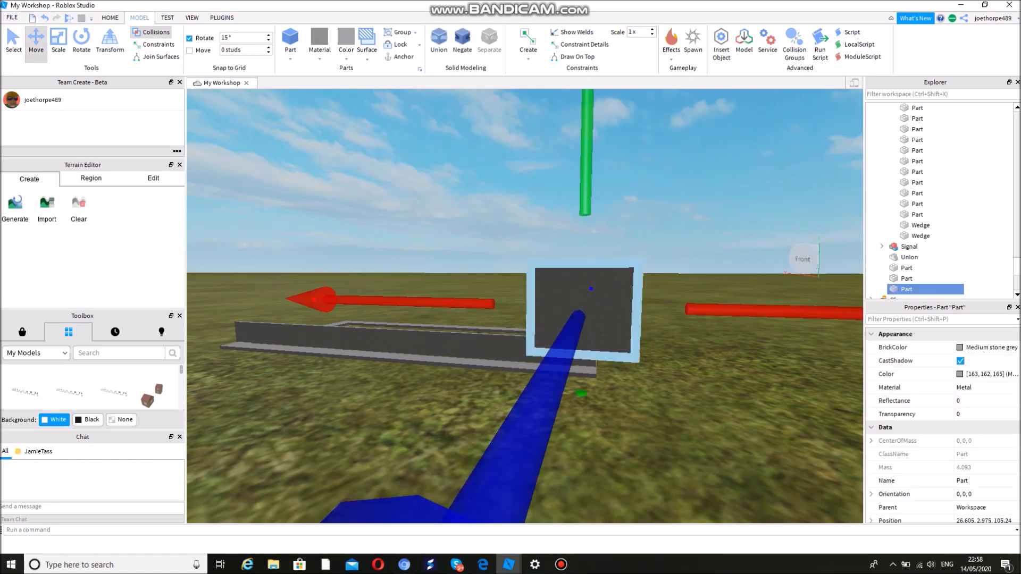
{"action": "left_click_drag", "start_coordinate": [562, 351], "coordinate": [541, 389]}
{"action": "left_click_drag", "start_coordinate": [584, 184], "coordinate": [584, 156]}
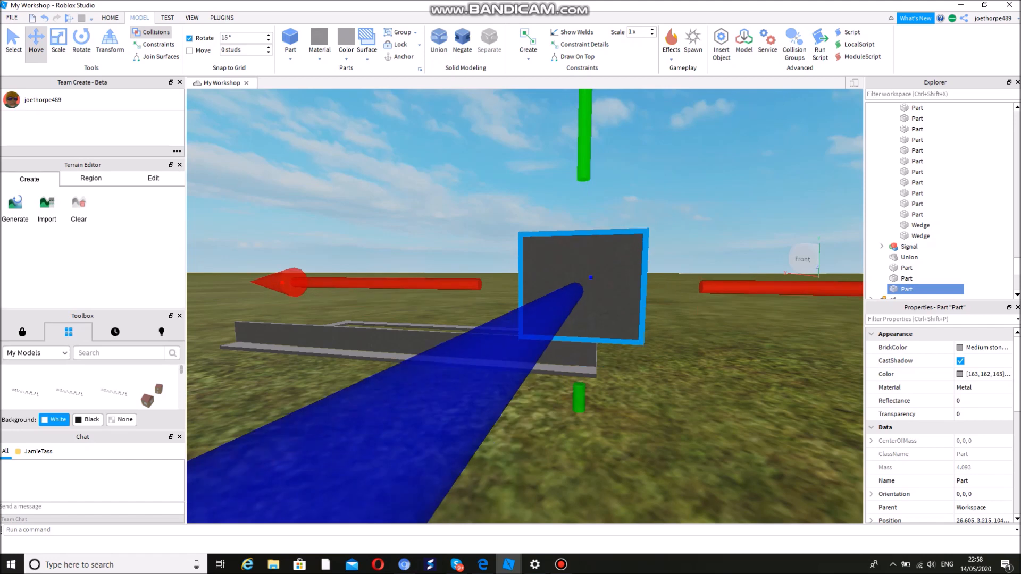
{"action": "left_click", "coordinate": [448, 396]}
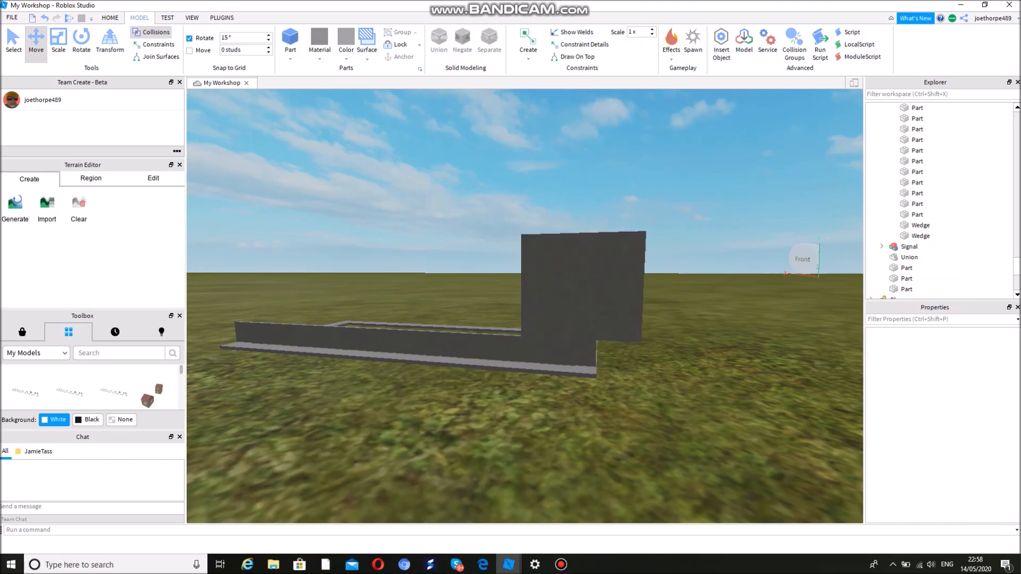
Move the small block across the frame and well clear of its opposite long side.
{"action": "right_click_drag", "start_coordinate": [449, 396], "coordinate": [448, 441]}
{"action": "scroll", "coordinate": [525, 306], "scroll_direction": "down", "scroll_amount": 10}
{"action": "right_click_drag", "start_coordinate": [525, 306], "coordinate": [542, 292]}
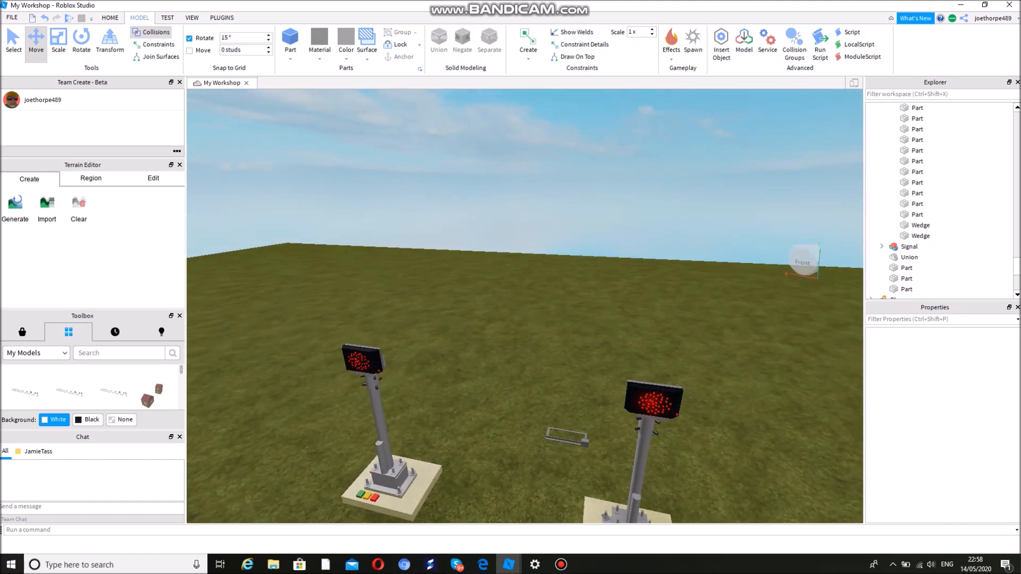
{"action": "scroll", "coordinate": [558, 437], "scroll_direction": "up", "scroll_amount": 8}
{"action": "right_click_drag", "start_coordinate": [559, 438], "coordinate": [474, 457]}
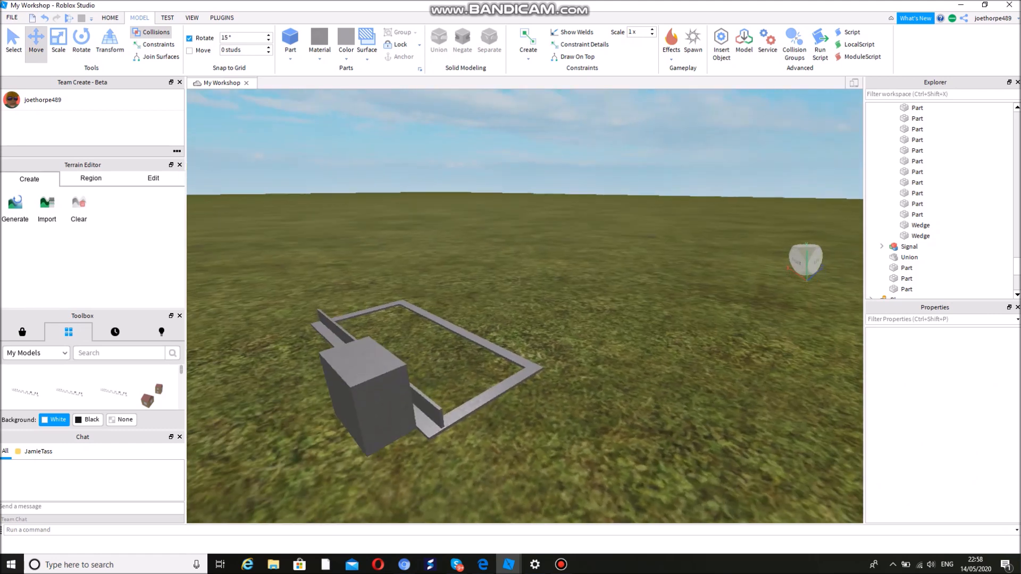
{"action": "left_click", "coordinate": [372, 399]}
{"action": "left_click_drag", "start_coordinate": [372, 399], "coordinate": [658, 275]}
Raise the upright strip above the frame to a height position of 5.905.
{"action": "left_click", "coordinate": [385, 372]}
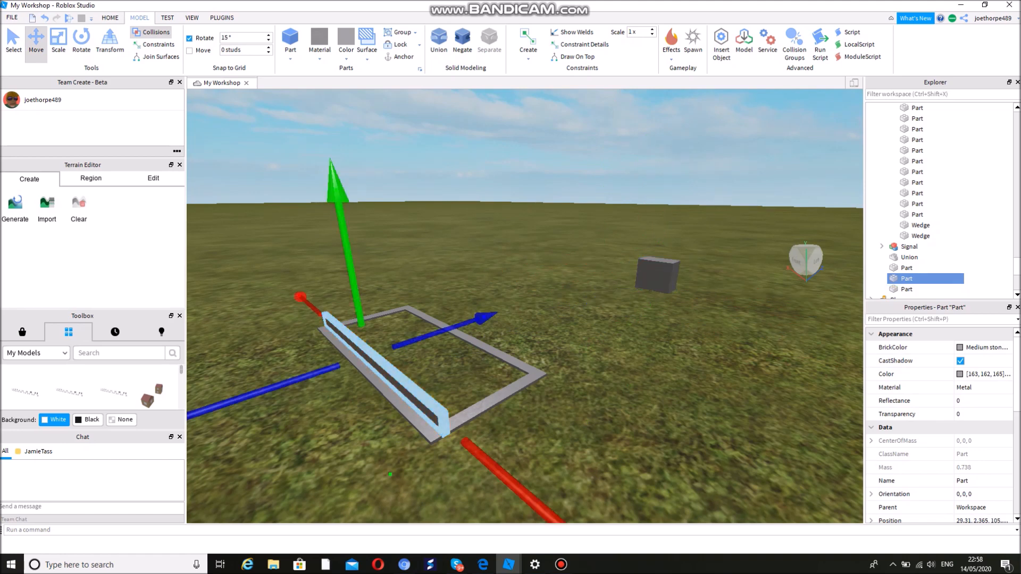
{"action": "left_click_drag", "start_coordinate": [351, 268], "coordinate": [333, 170]}
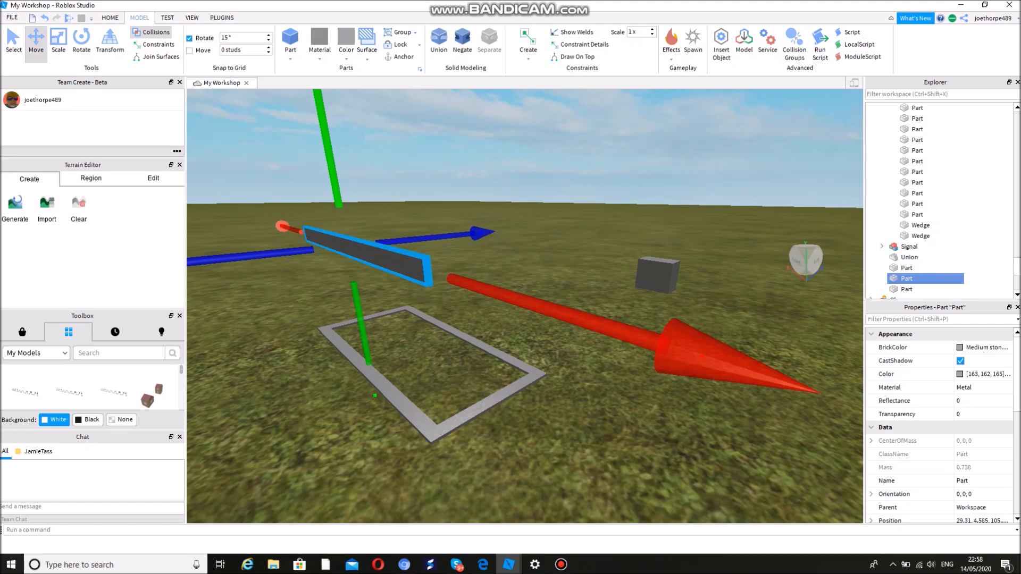
{"action": "left_click_drag", "start_coordinate": [367, 367], "coordinate": [341, 239]}
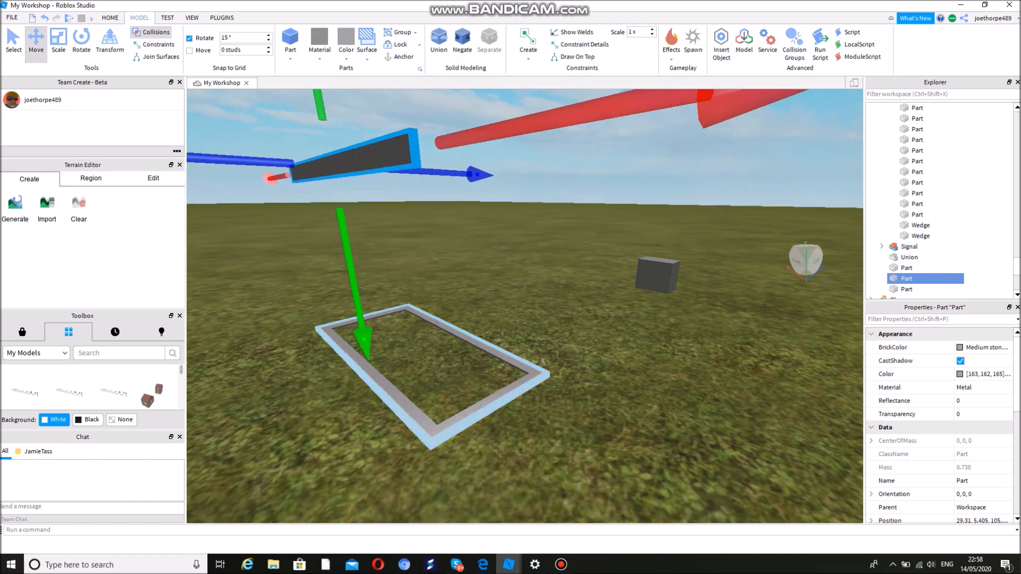
{"action": "mouse_move", "coordinate": [341, 240]}
{"action": "right_mouse_down"}
{"action": "mouse_move", "coordinate": [297, 239]}
{"action": "mouse_move", "coordinate": [340, 245]}
{"action": "right_mouse_up"}
{"action": "key", "text": "w"}
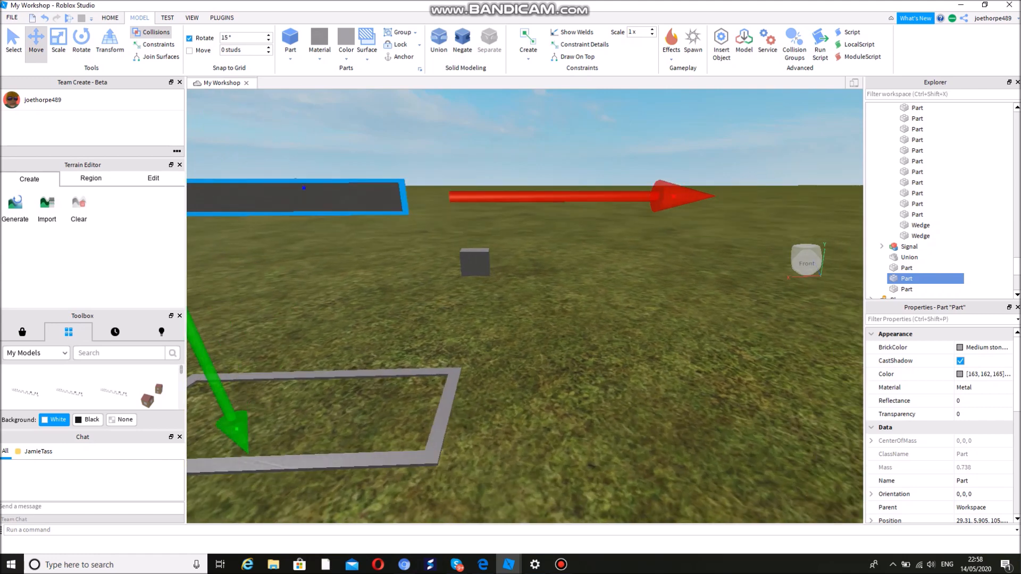
Raise the small block to a height position of 5.355 and move it back toward the raised strip's end.
{"action": "left_click", "coordinate": [475, 262]}
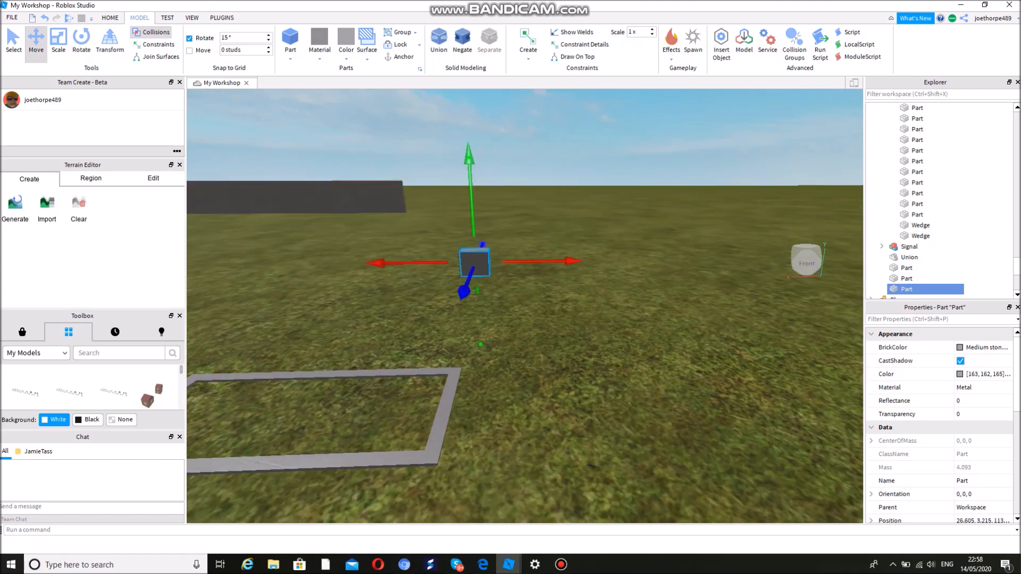
{"action": "left_click_drag", "start_coordinate": [469, 176], "coordinate": [469, 115]}
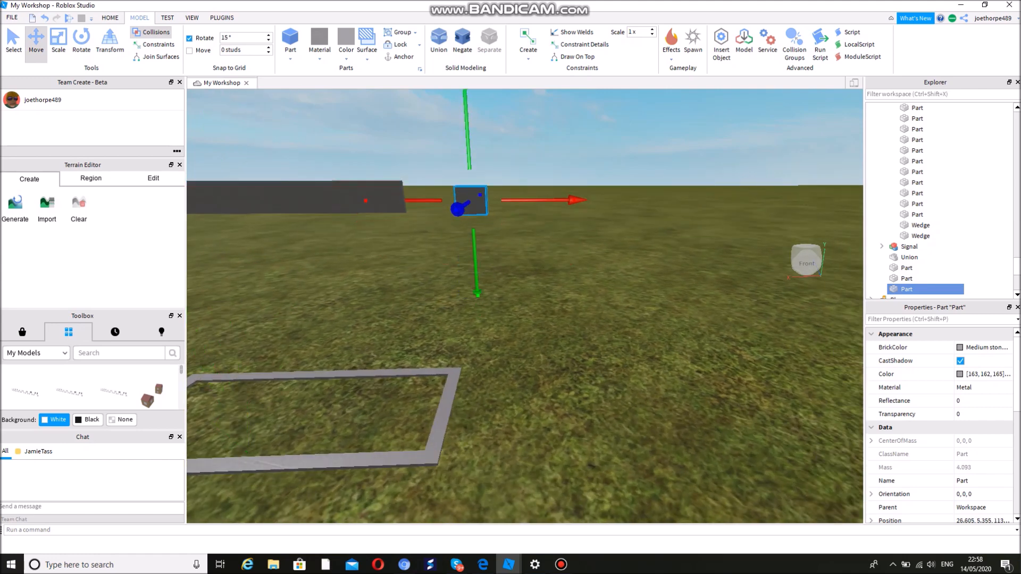
{"action": "left_click_drag", "start_coordinate": [457, 209], "coordinate": [245, 351]}
{"action": "left_click", "coordinate": [351, 330]}
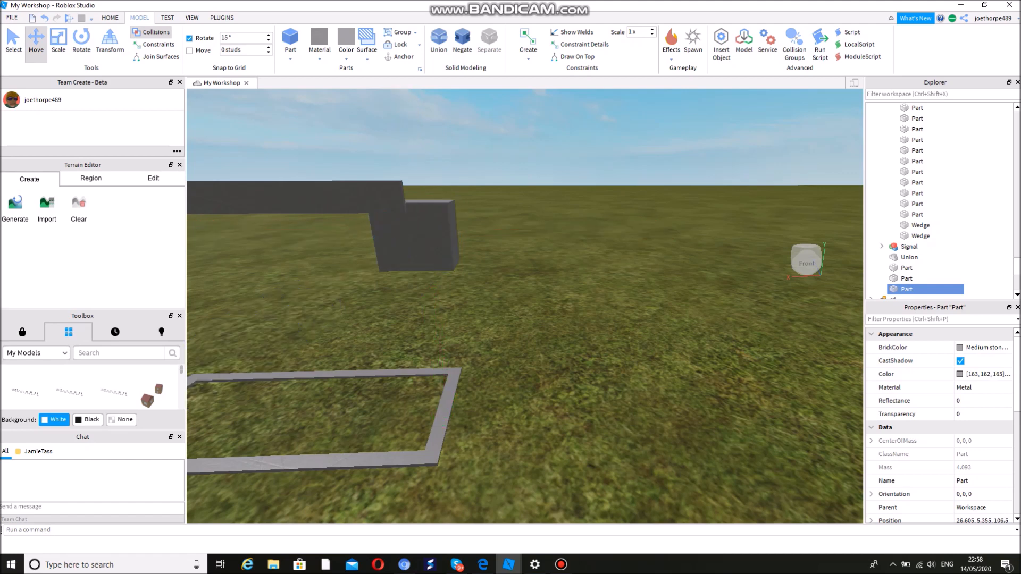
Move the small block through the raised strip's end to the strip's outer side.
{"action": "left_click", "coordinate": [420, 239]}
{"action": "left_click_drag", "start_coordinate": [242, 346], "coordinate": [196, 377]}
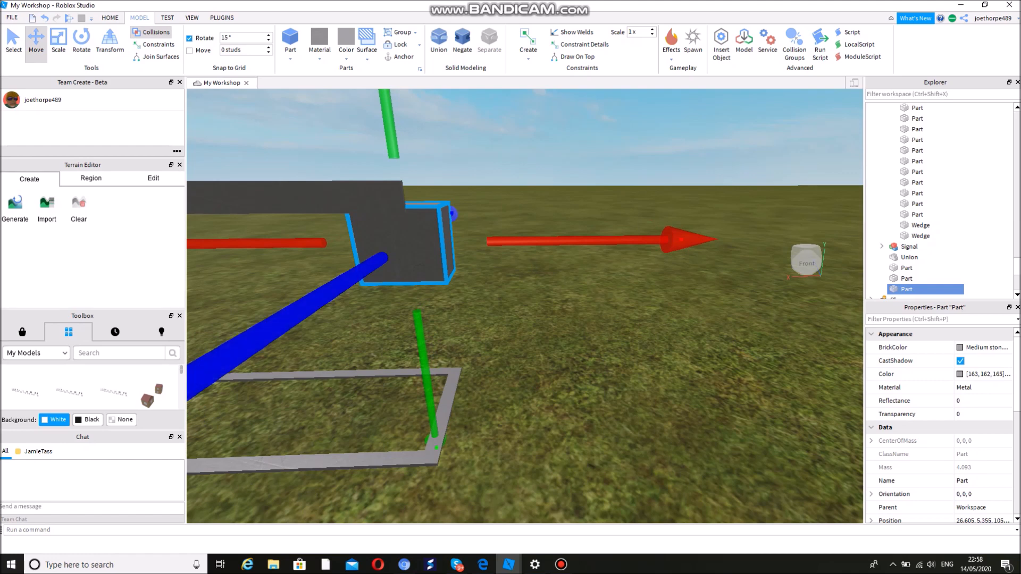
{"action": "scroll", "coordinate": [525, 306], "scroll_direction": "down", "scroll_amount": 5}
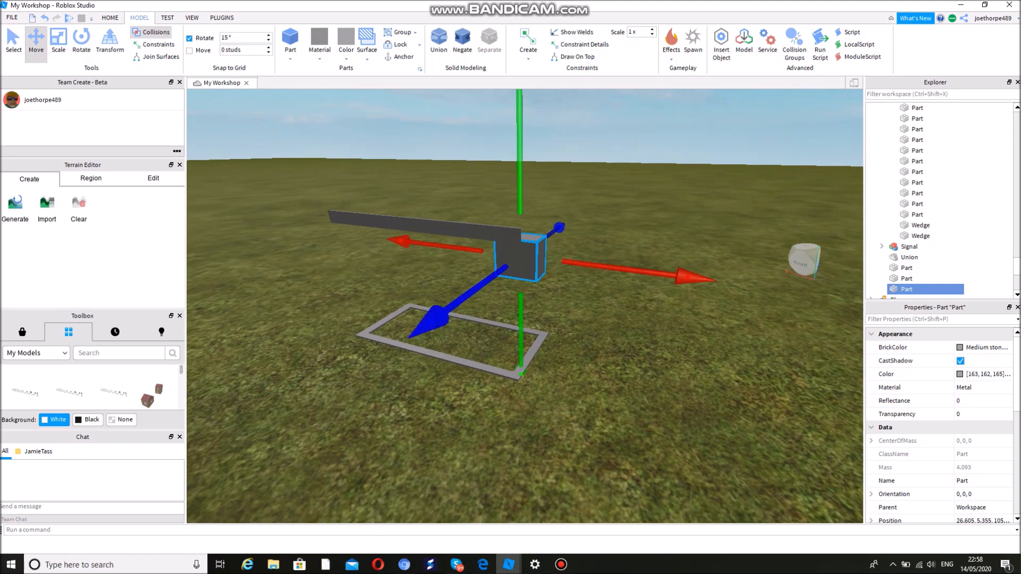
{"action": "left_click_drag", "start_coordinate": [434, 321], "coordinate": [398, 346]}
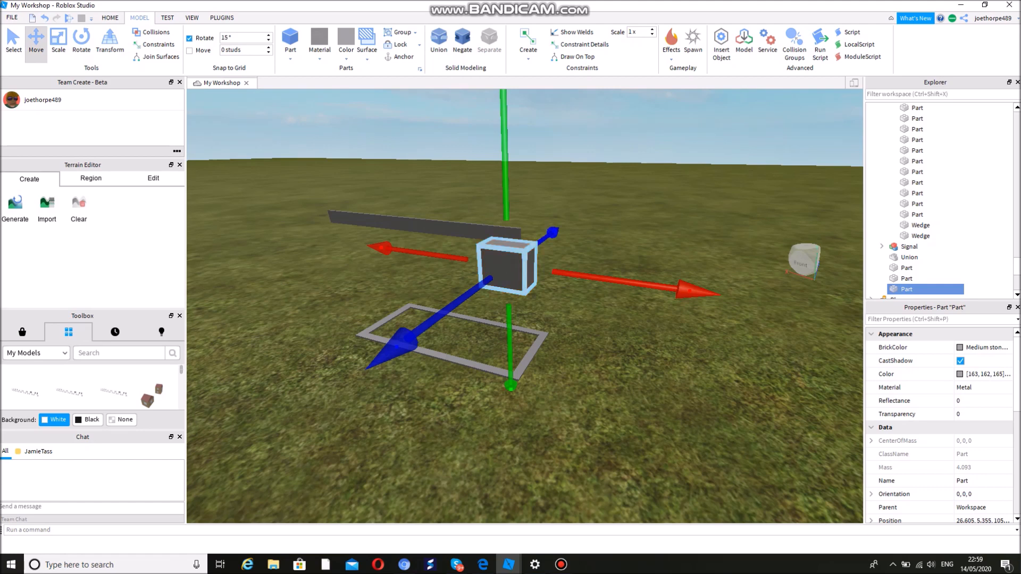
Move the small block back into the raised strip's end and rotate it to an orientation of 0, 0, -135.
{"action": "left_click_drag", "start_coordinate": [406, 342], "coordinate": [426, 327]}
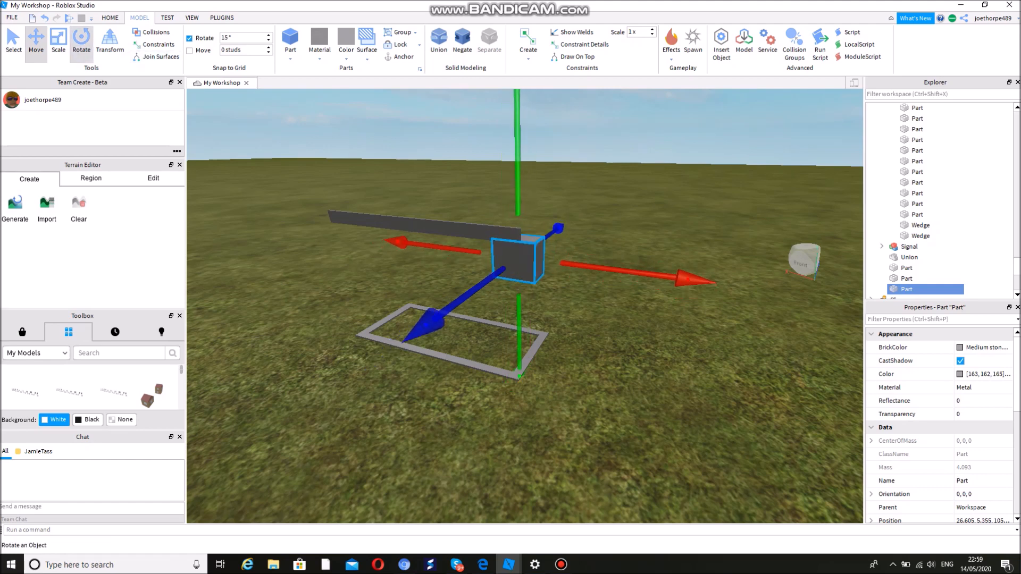
{"action": "left_click", "coordinate": [81, 40]}
{"action": "left_click_drag", "start_coordinate": [519, 355], "coordinate": [617, 330]}
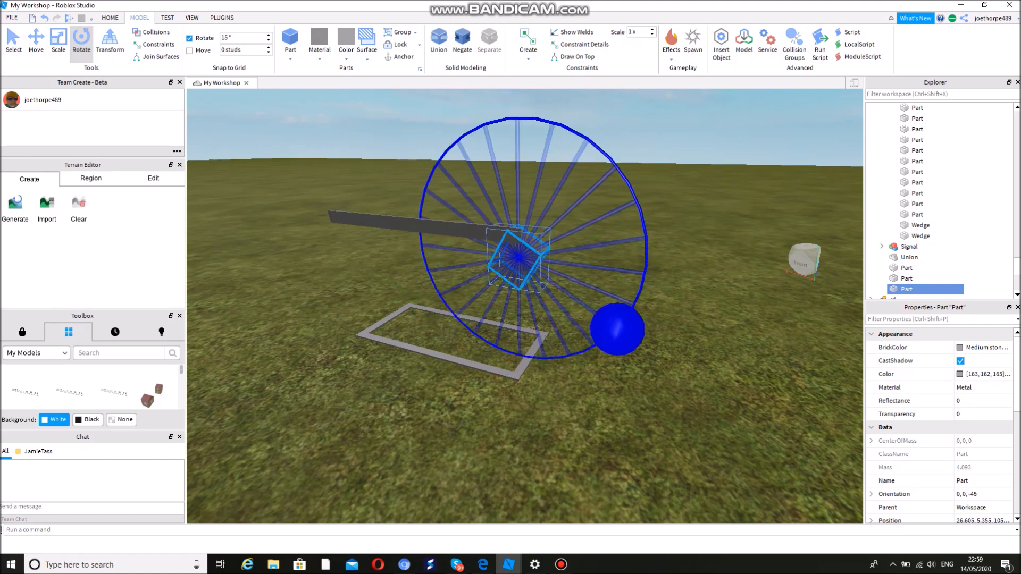
{"action": "left_click_drag", "start_coordinate": [617, 330], "coordinate": [638, 200]}
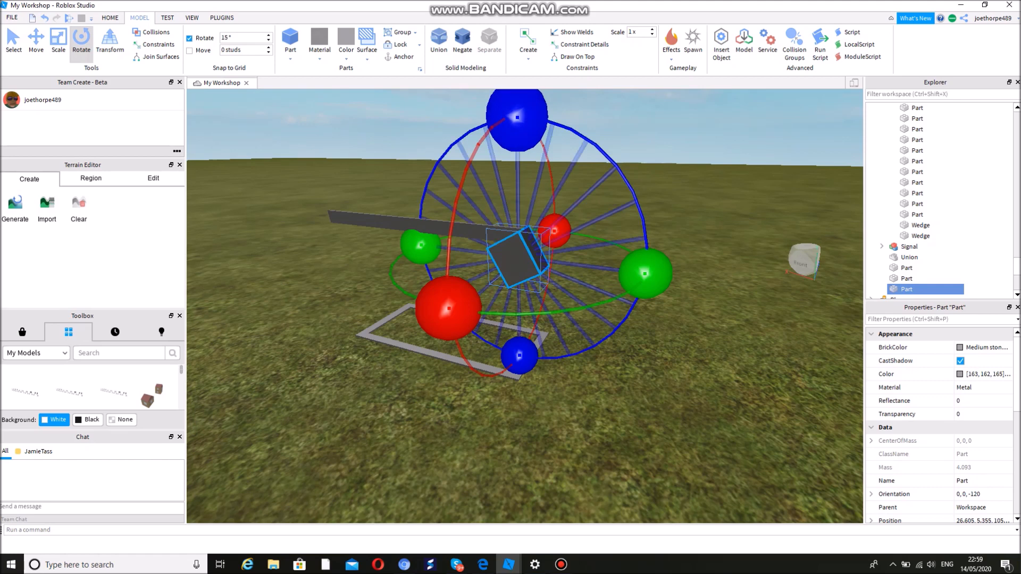
{"action": "left_click_drag", "start_coordinate": [517, 117], "coordinate": [515, 115]}
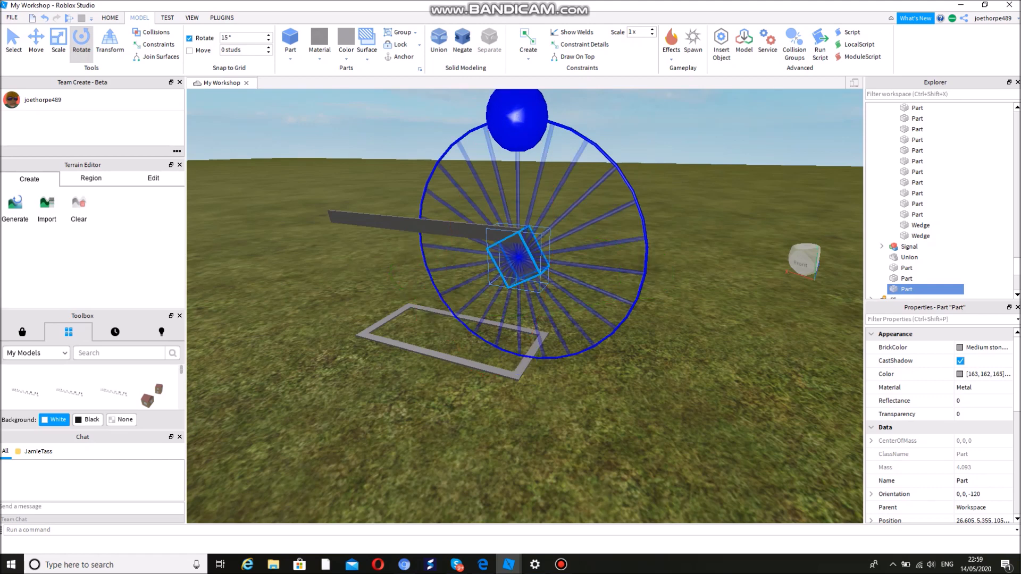
{"action": "left_click_drag", "start_coordinate": [516, 116], "coordinate": [483, 124]}
Raise the tilted block to a height position of 6.225 and slide it along the strip to an X position of 26.315.
{"action": "left_click", "coordinate": [36, 43]}
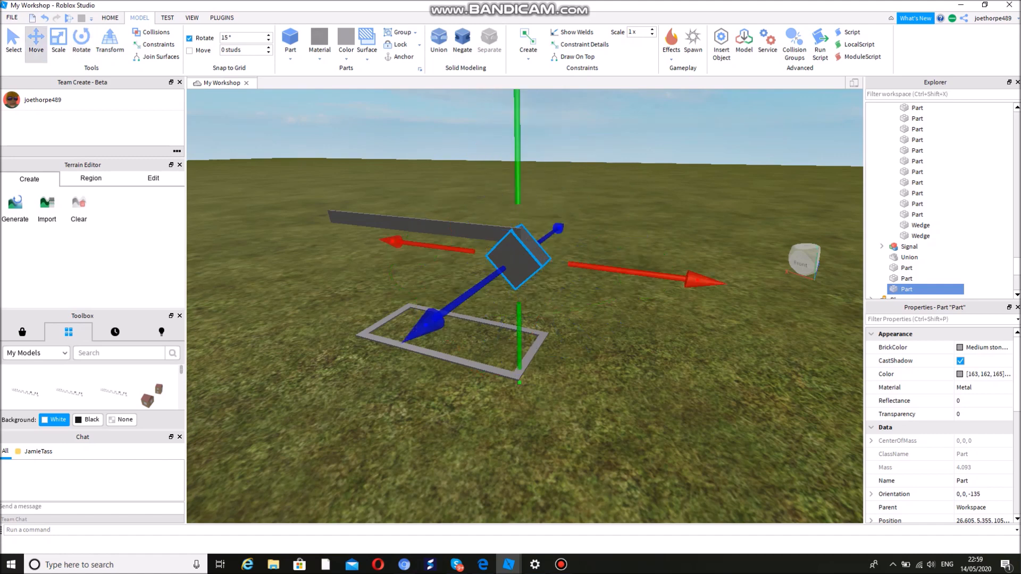
{"action": "left_click_drag", "start_coordinate": [518, 165], "coordinate": [517, 125]}
{"action": "key", "text": "a"}
{"action": "right_click_drag", "start_coordinate": [525, 306], "coordinate": [596, 306]}
{"action": "key", "text": "w"}
{"action": "key", "text": "w"}
{"action": "key", "text": "d"}
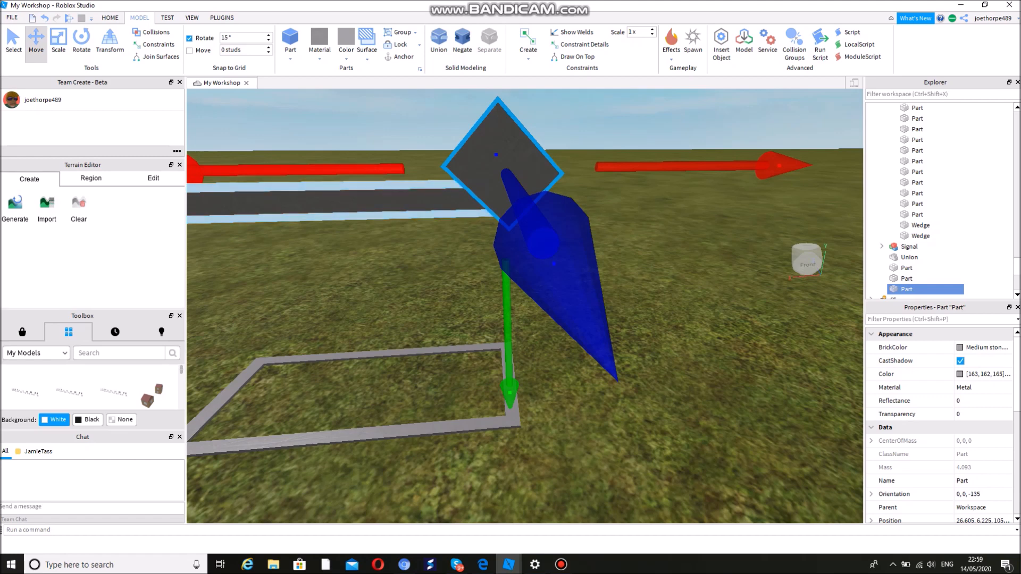
{"action": "left_click_drag", "start_coordinate": [319, 170], "coordinate": [345, 170]}
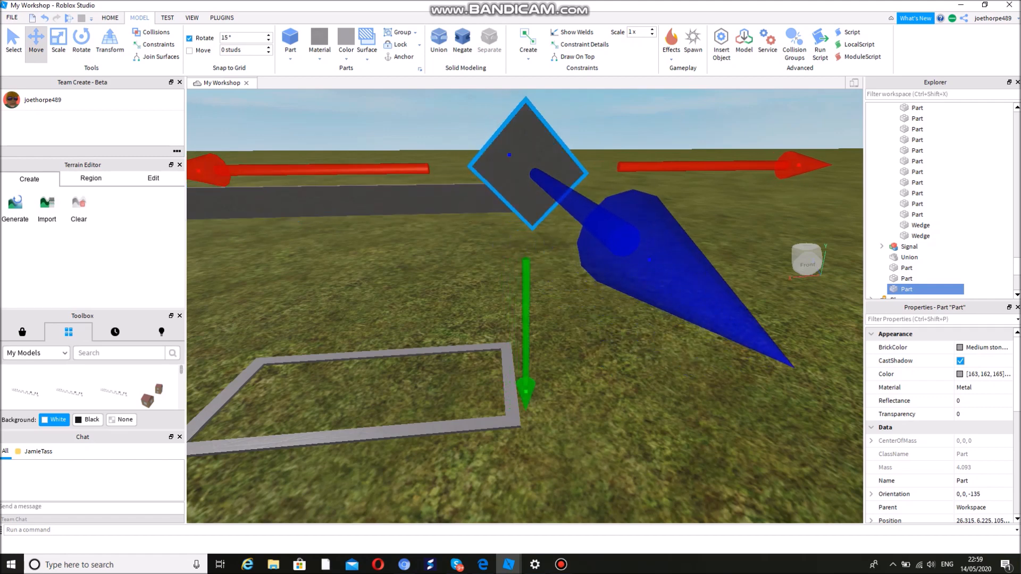
Rotate the tilted block to an orientation of 0, 0, -150 and nudge it to an X position of 26.355.
{"action": "left_click", "coordinate": [81, 41]}
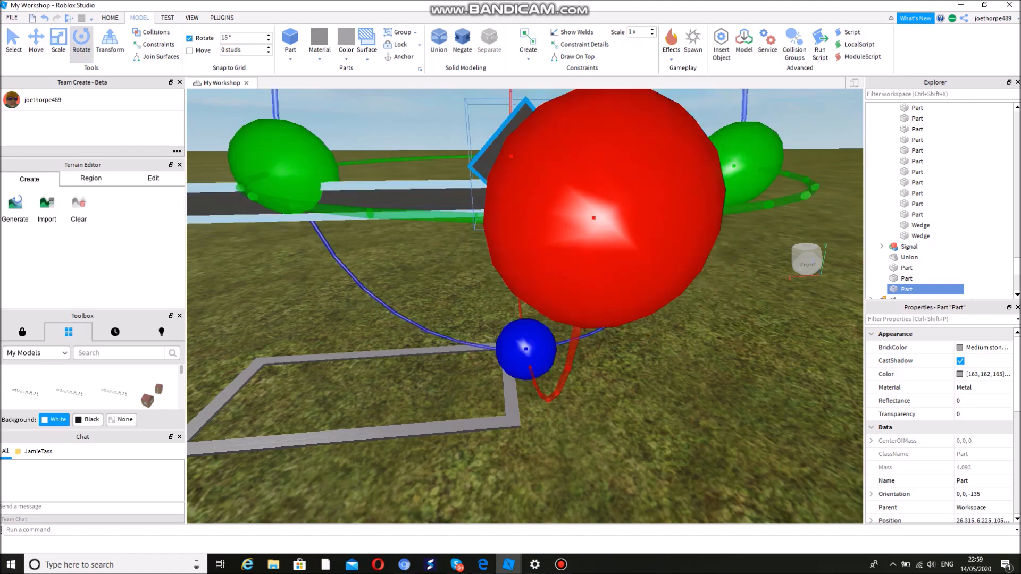
{"action": "left_click_drag", "start_coordinate": [526, 349], "coordinate": [568, 342]}
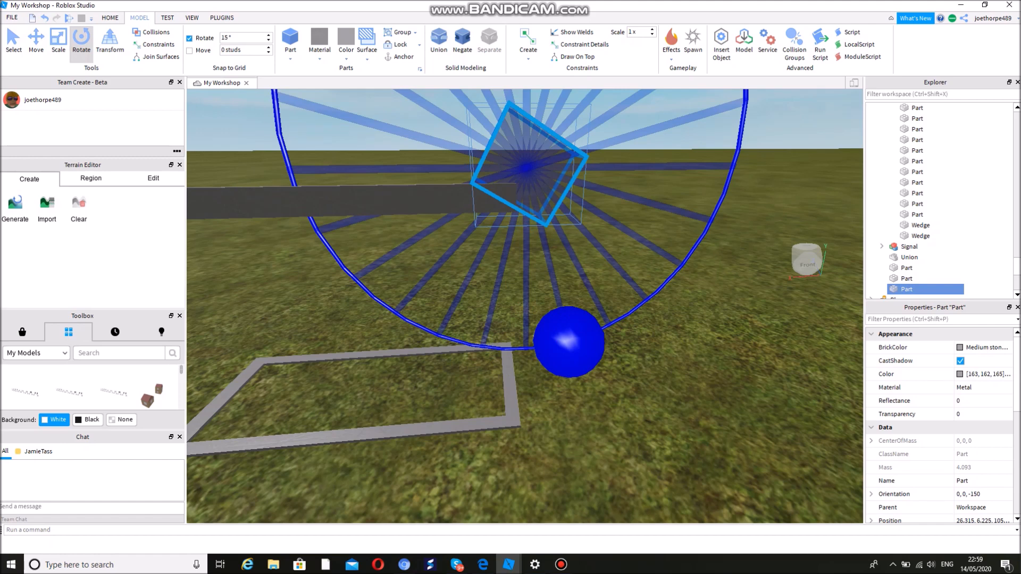
{"action": "left_click_drag", "start_coordinate": [568, 342], "coordinate": [610, 325]}
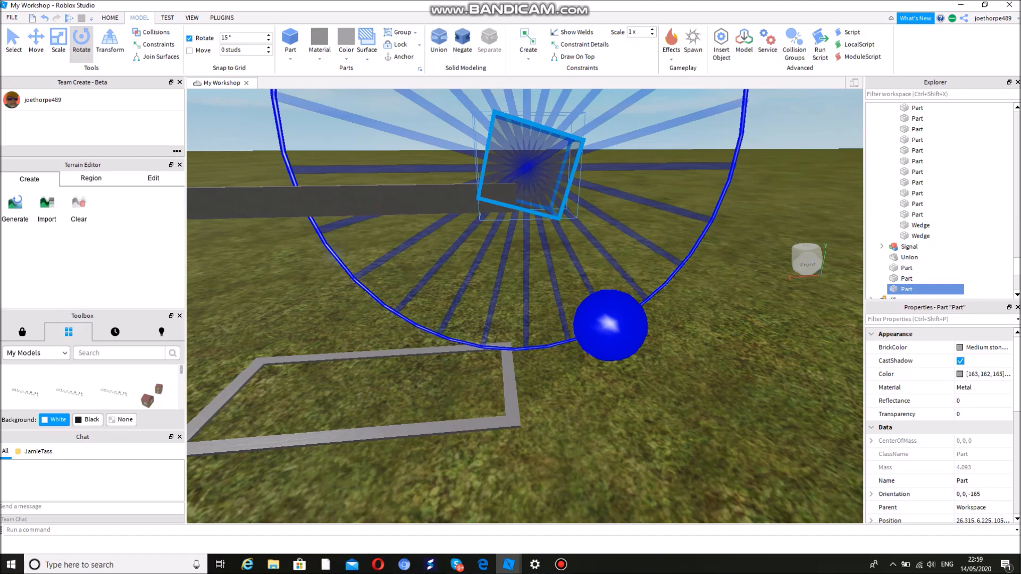
{"action": "left_click_drag", "start_coordinate": [610, 326], "coordinate": [569, 342]}
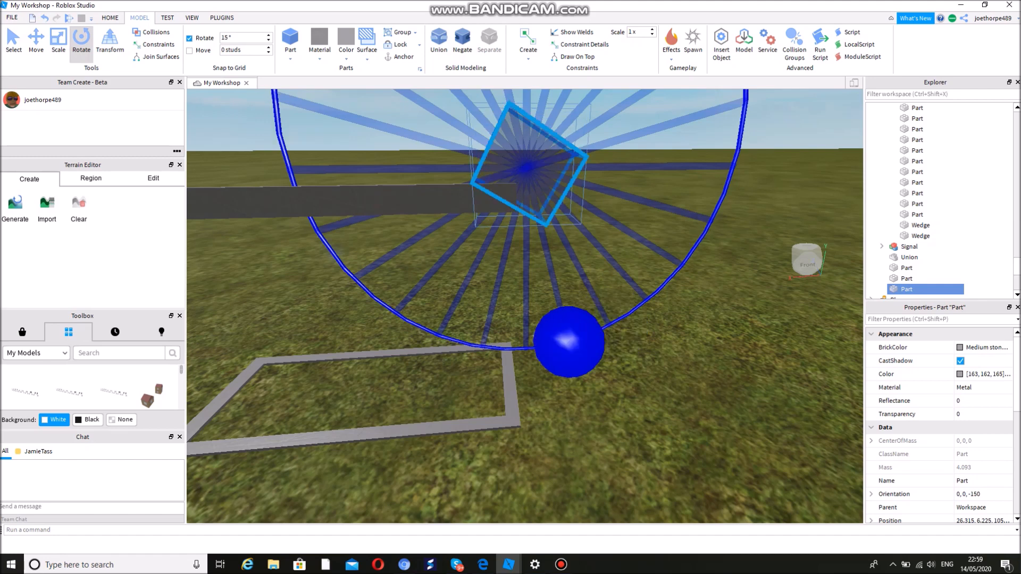
{"action": "left_click", "coordinate": [36, 42]}
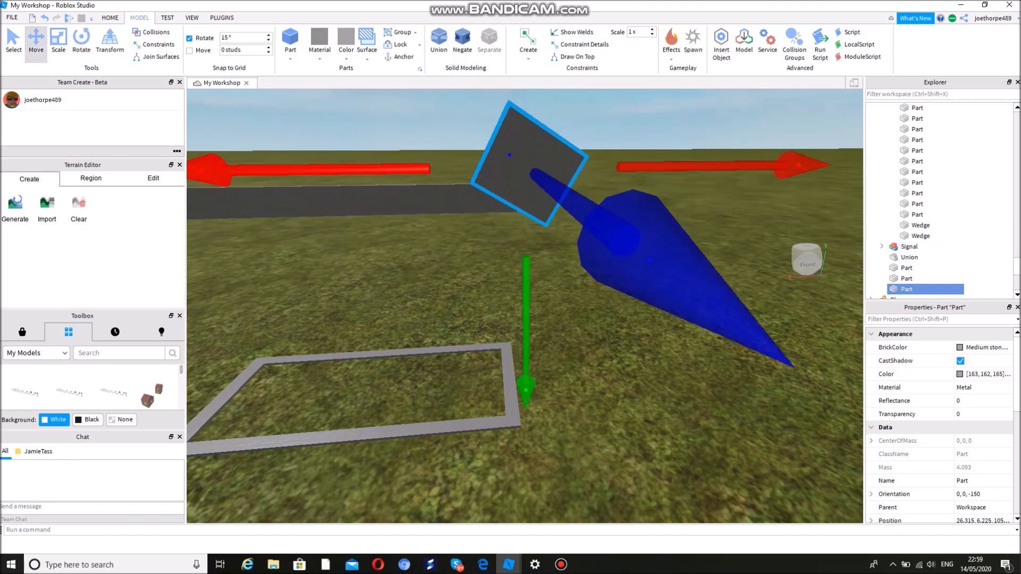
{"action": "left_click_drag", "start_coordinate": [212, 170], "coordinate": [212, 170]}
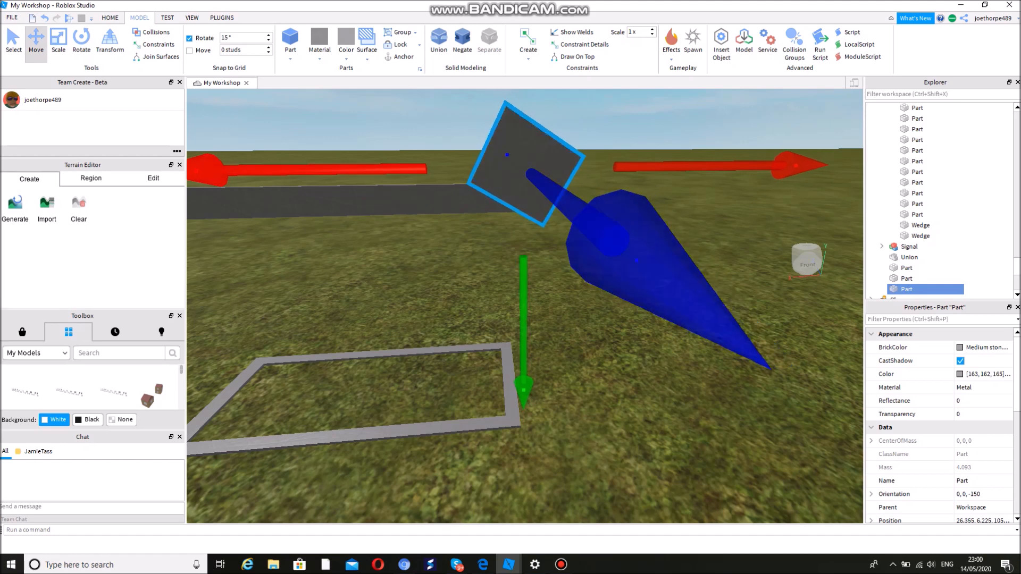
Negate the tilted block and union it with the raised strip to cut the strip's end at a slant.
{"action": "right_click_drag", "start_coordinate": [524, 306], "coordinate": [659, 308]}
{"action": "key", "text": "a"}
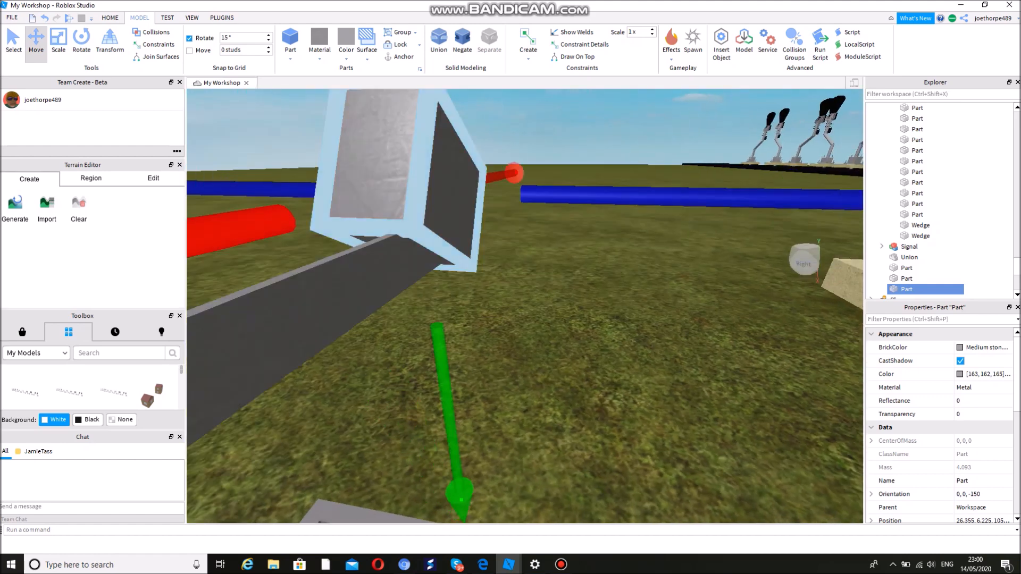
{"action": "scroll", "coordinate": [447, 228], "scroll_direction": "down", "scroll_amount": 2}
{"action": "key", "text": "d"}
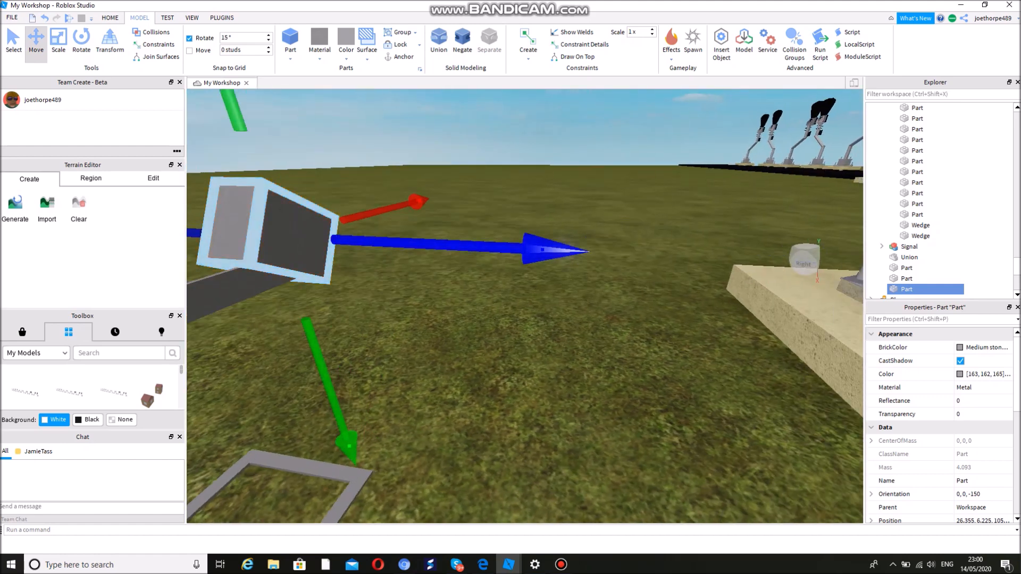
{"action": "left_click", "coordinate": [462, 42]}
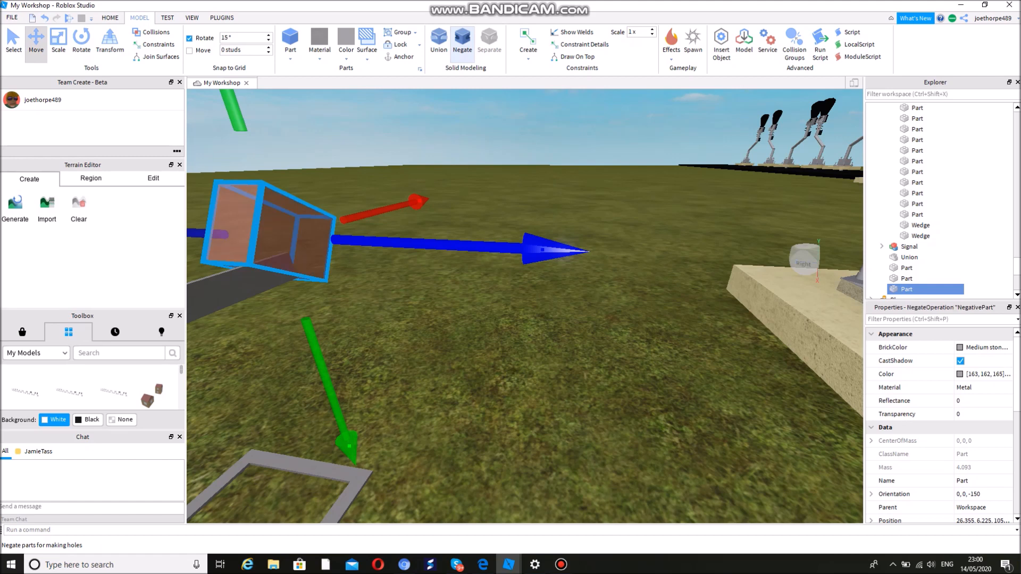
{"action": "left_click", "coordinate": [235, 292], "text": "ctrl"}
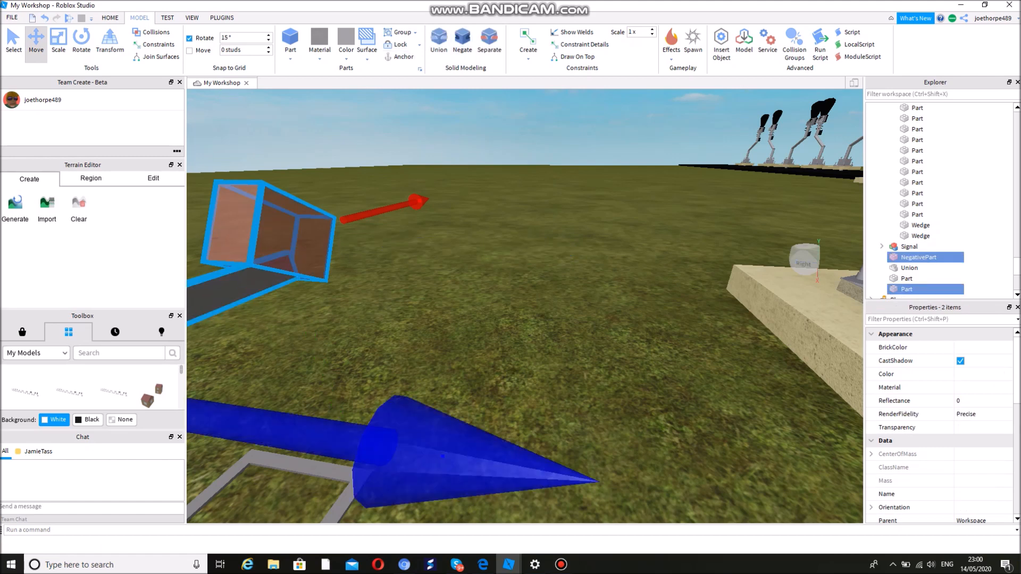
{"action": "left_click", "coordinate": [439, 42]}
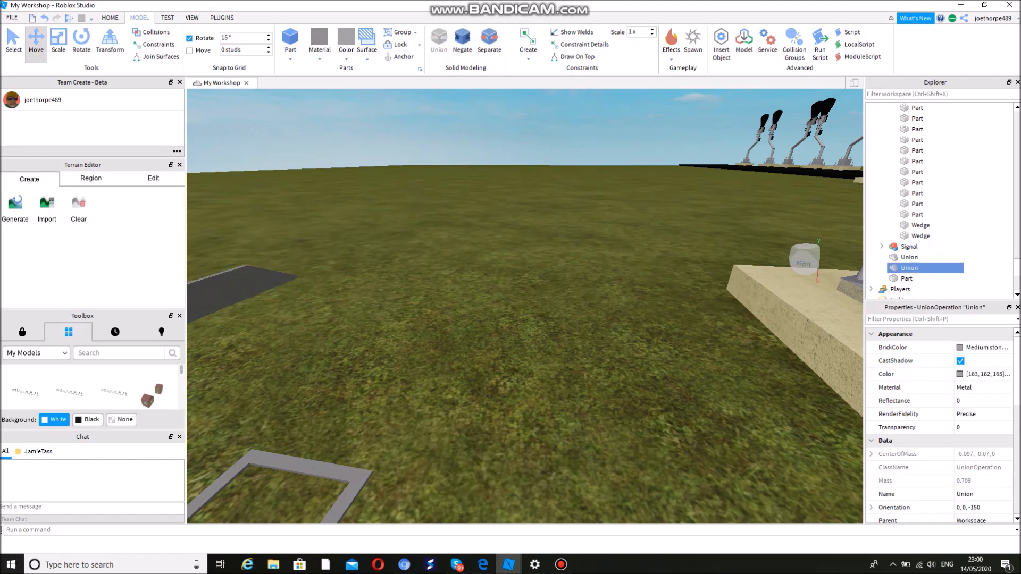
{"action": "left_click", "coordinate": [457, 223]}
Lower the slant-ended strip to just above the near long side of the rectangular frame.
{"action": "right_click_drag", "start_coordinate": [457, 223], "coordinate": [327, 226]}
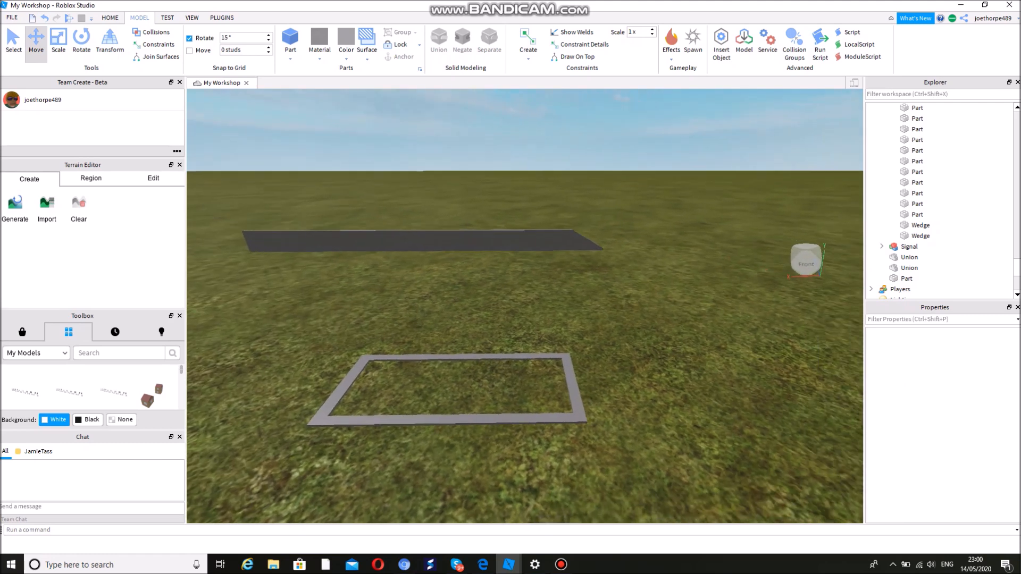
{"action": "left_click", "coordinate": [14, 42]}
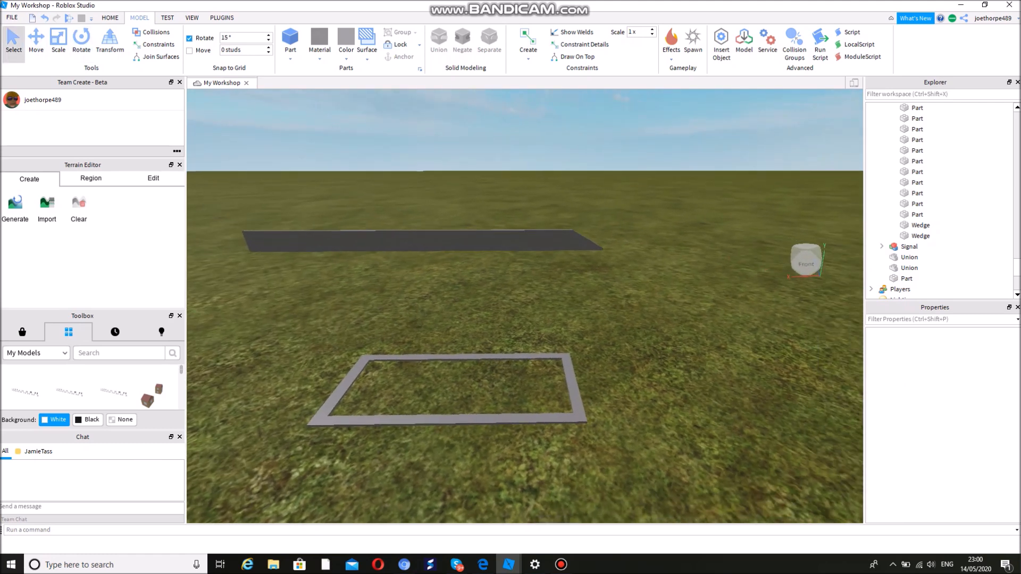
{"action": "left_click", "coordinate": [420, 240]}
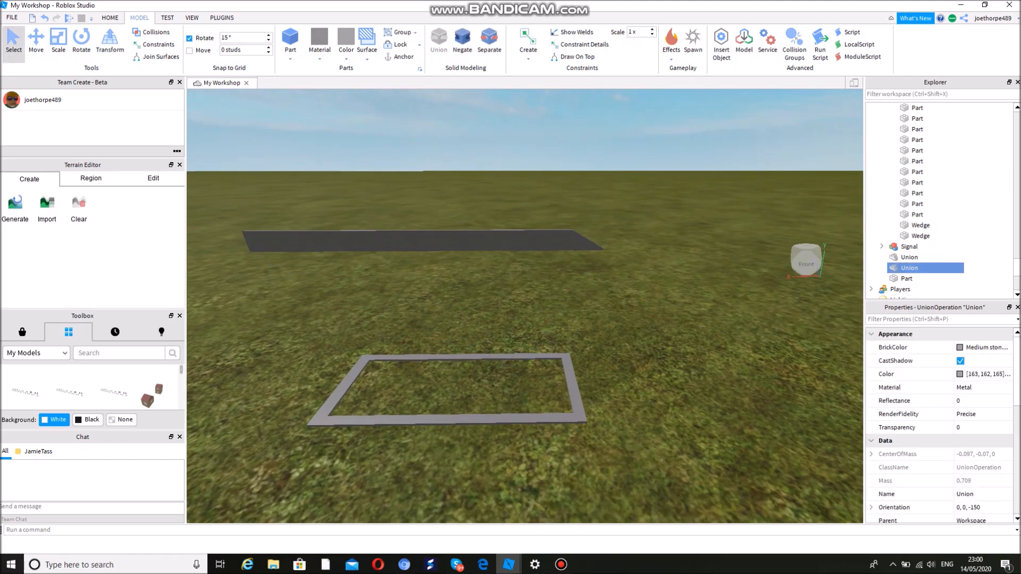
{"action": "left_click", "coordinate": [36, 43]}
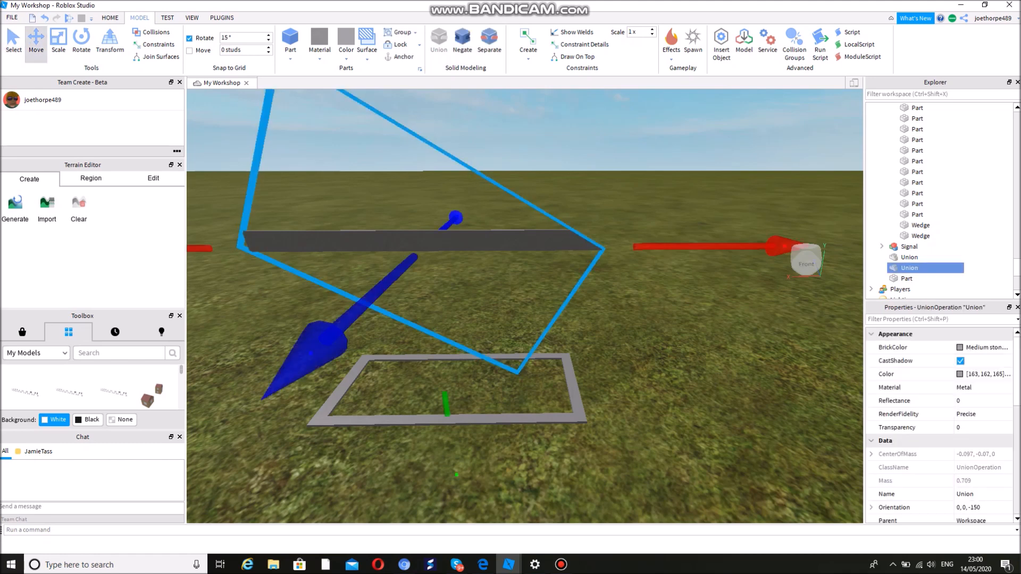
{"action": "left_click_drag", "start_coordinate": [447, 407], "coordinate": [452, 446]}
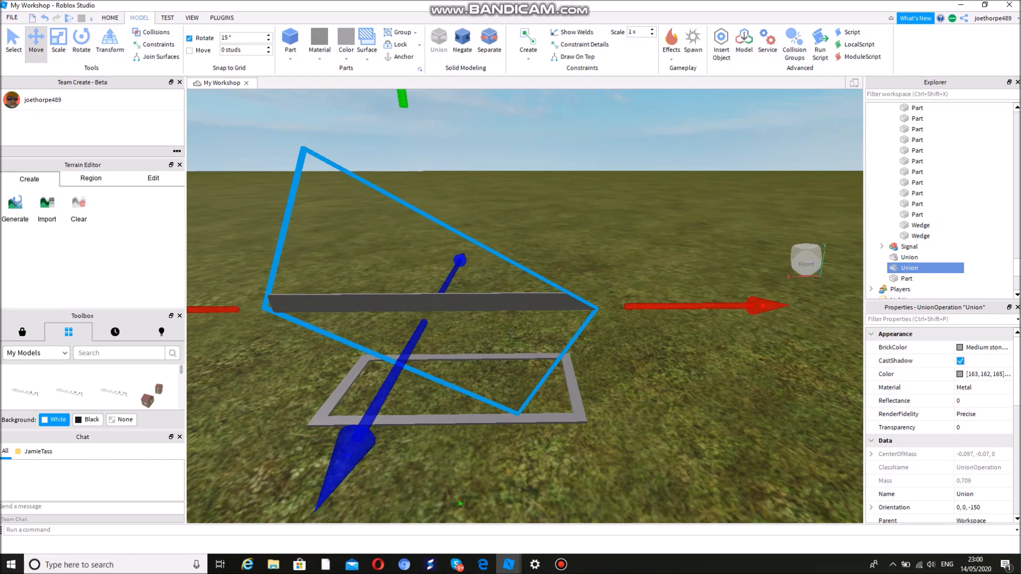
{"action": "left_click_drag", "start_coordinate": [460, 504], "coordinate": [468, 569]}
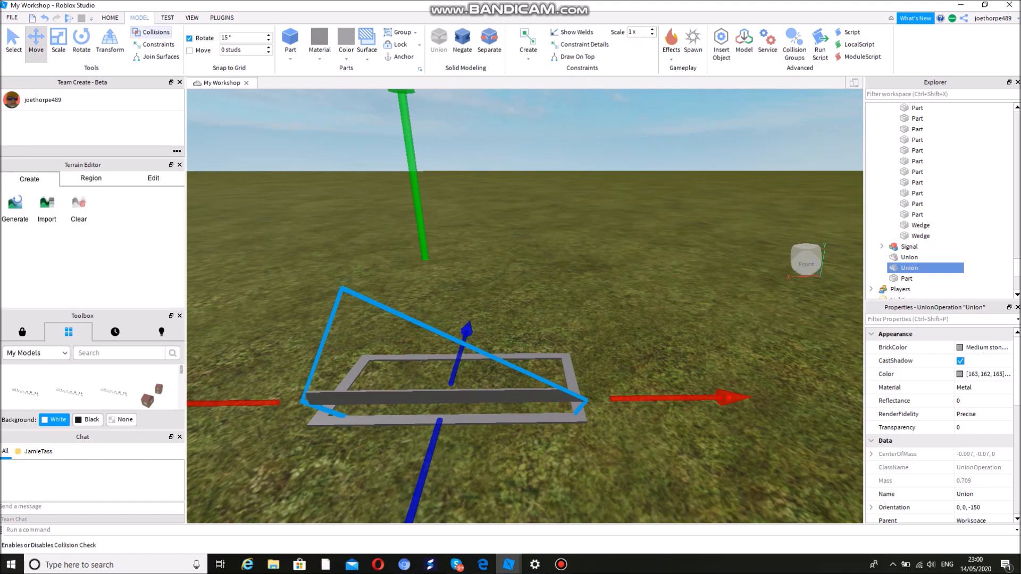
{"action": "left_click_drag", "start_coordinate": [414, 176], "coordinate": [416, 192]}
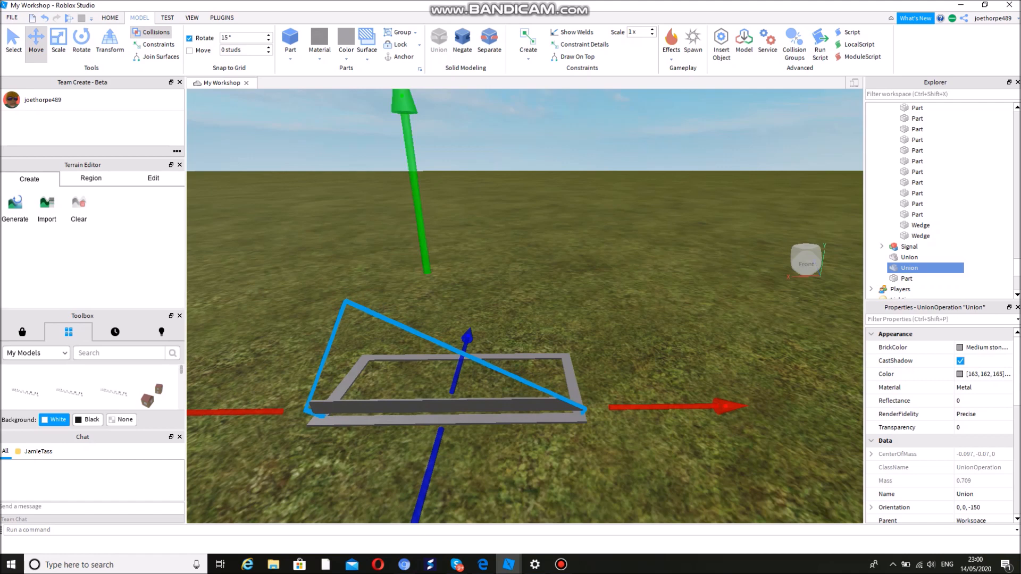
Fine-tune the slant-ended strip's height so that its lower edge rests on the frame's long side.
{"action": "left_click", "coordinate": [372, 213]}
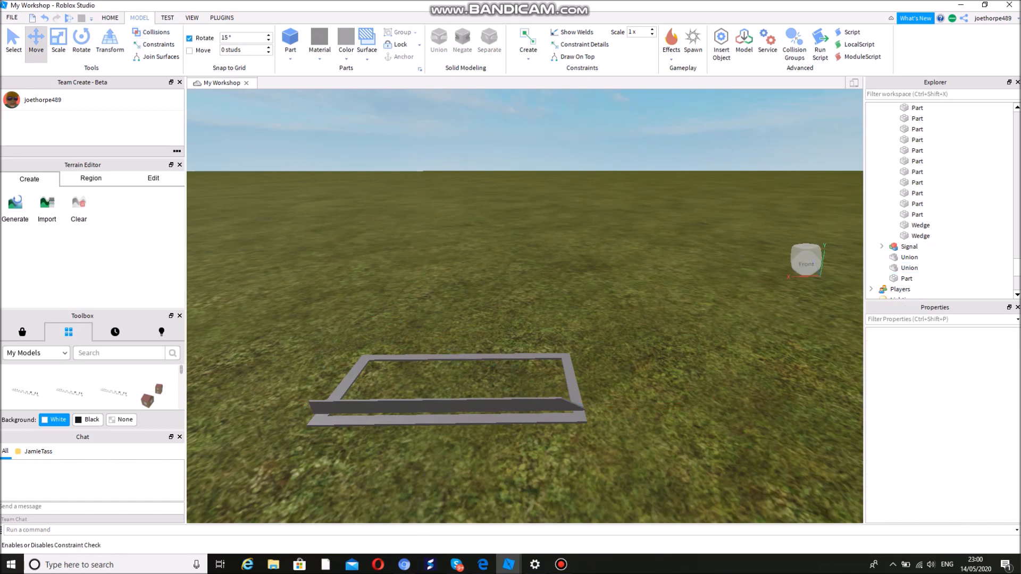
{"action": "left_click", "coordinate": [425, 407]}
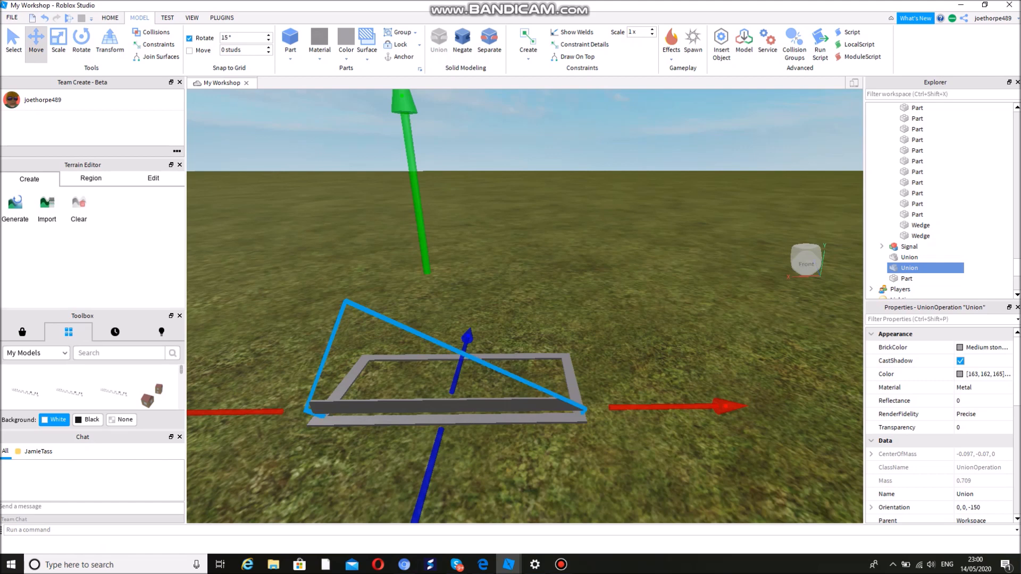
{"action": "left_click_drag", "start_coordinate": [417, 197], "coordinate": [417, 205]}
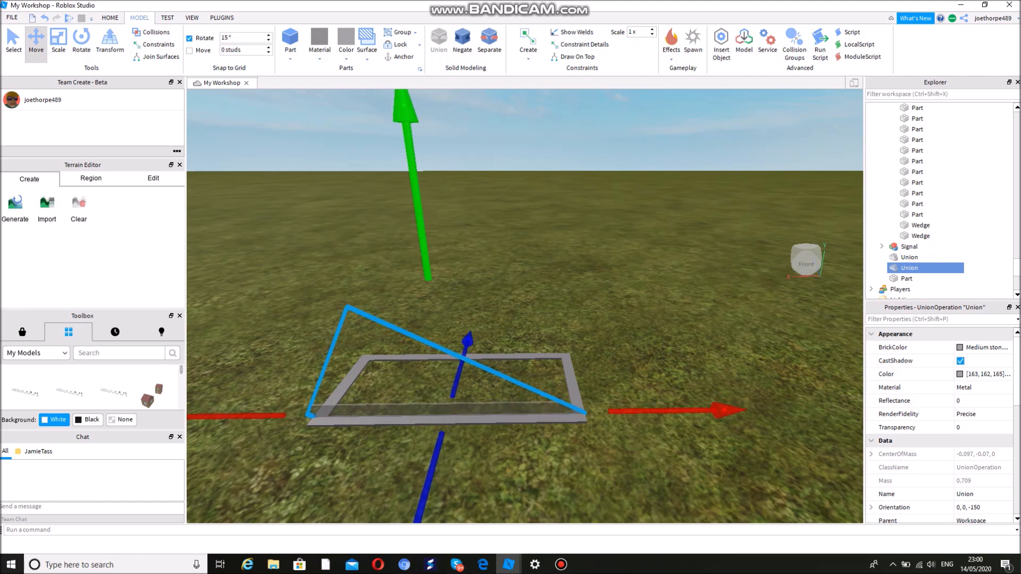
{"action": "key", "text": "d"}
{"action": "right_click_drag", "start_coordinate": [525, 306], "coordinate": [482, 236]}
{"action": "key", "text": "w"}
{"action": "key", "text": "d"}
{"action": "key", "text": "w"}
{"action": "key", "text": "a"}
{"action": "key", "text": "a"}
{"action": "key", "text": "d"}
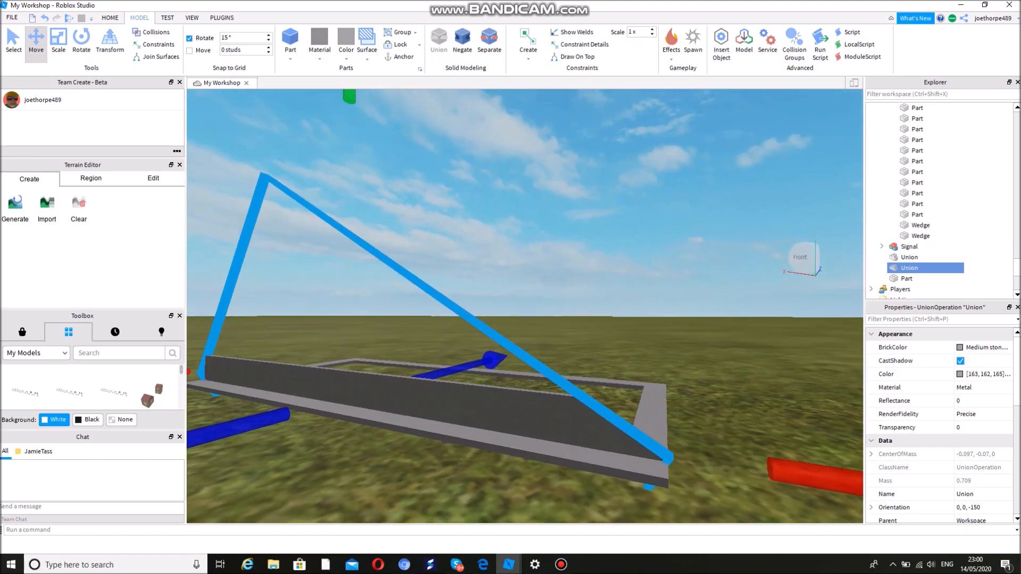
{"action": "key", "text": "a"}
{"action": "left_click_drag", "start_coordinate": [368, 102], "coordinate": [368, 104]}
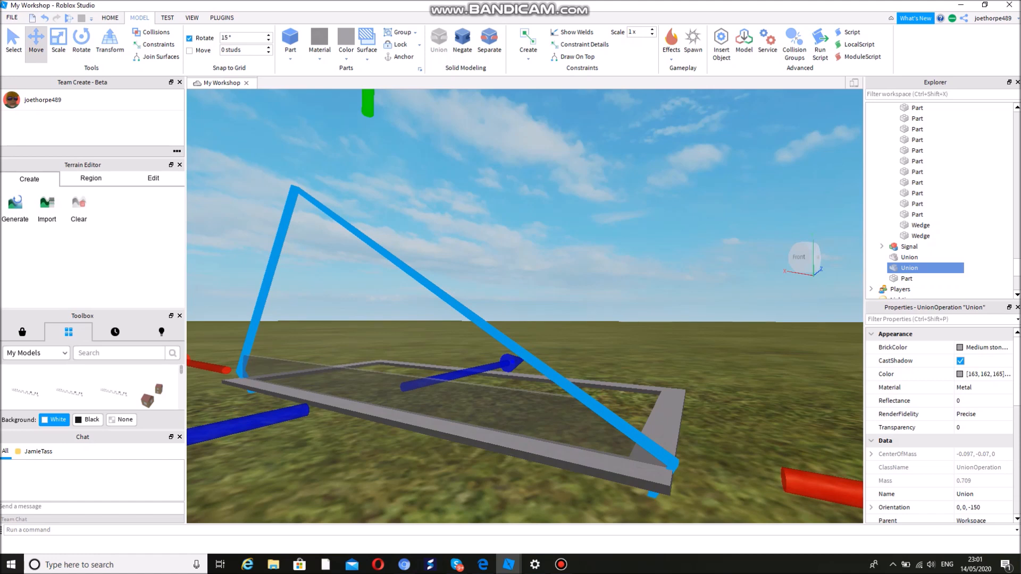
{"action": "key", "text": "Escape"}
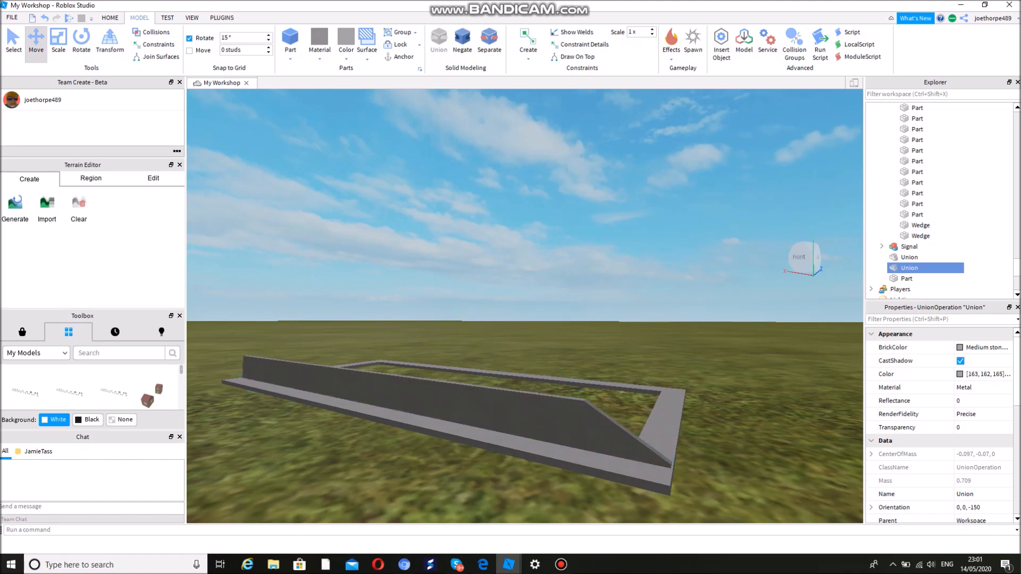
Duplicate the slant-ended strip and move the copy onto the frame's opposite long side.
{"action": "right_click_drag", "start_coordinate": [525, 306], "coordinate": [539, 378]}
{"action": "left_click", "coordinate": [481, 322]}
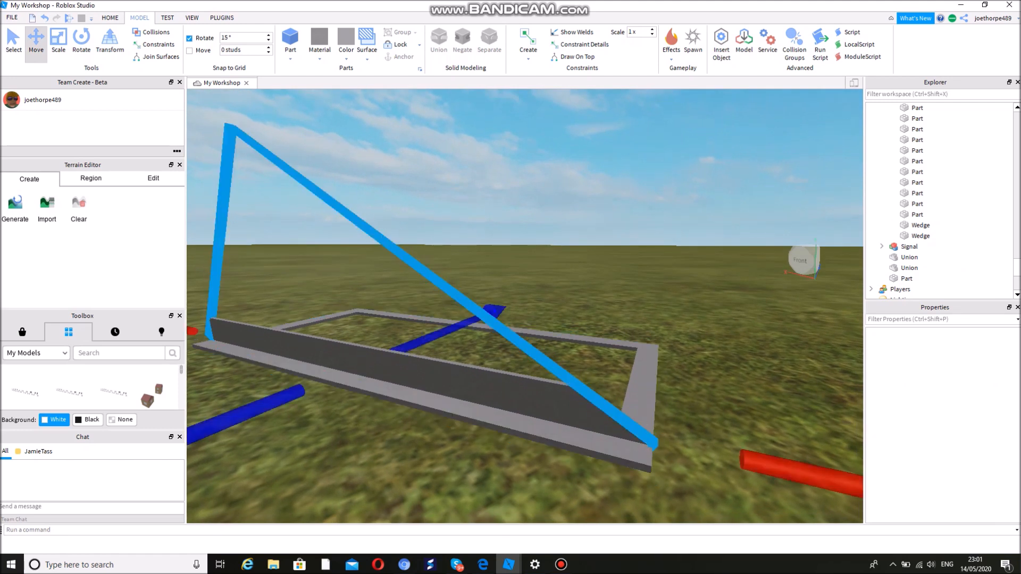
{"action": "key", "text": "ctrl+d"}
{"action": "left_click_drag", "start_coordinate": [494, 311], "coordinate": [533, 295]}
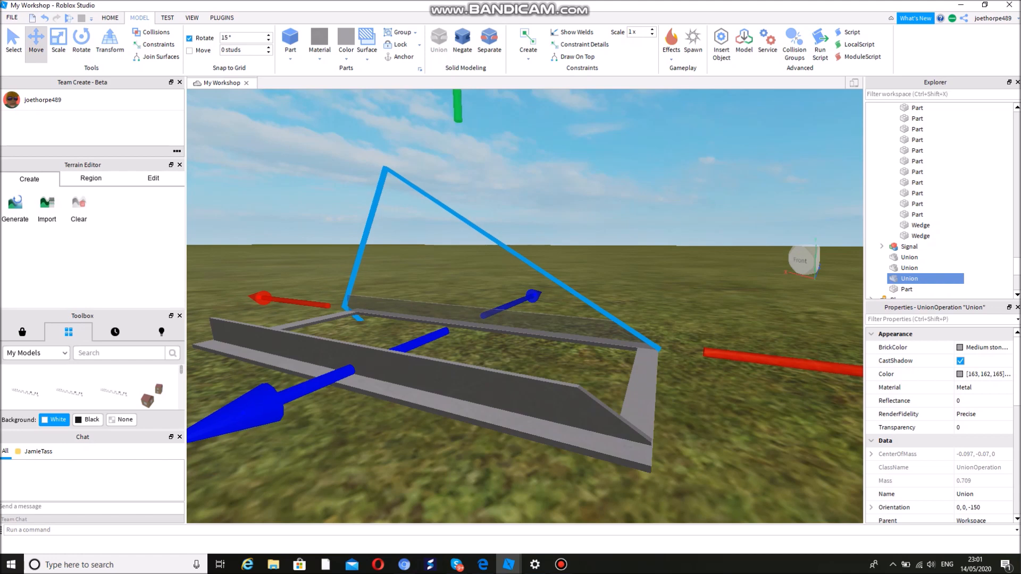
{"action": "left_click", "coordinate": [575, 266]}
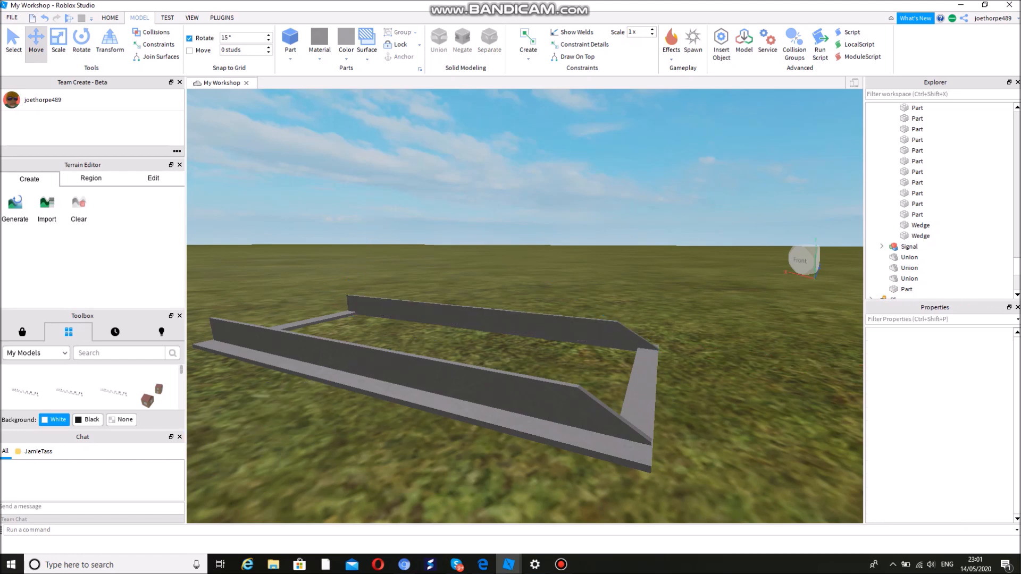
{"action": "key", "text": "d"}
{"action": "right_click_drag", "start_coordinate": [575, 298], "coordinate": [467, 365]}
{"action": "key", "text": "d"}
{"action": "key", "text": "s"}
{"action": "key", "text": "s"}
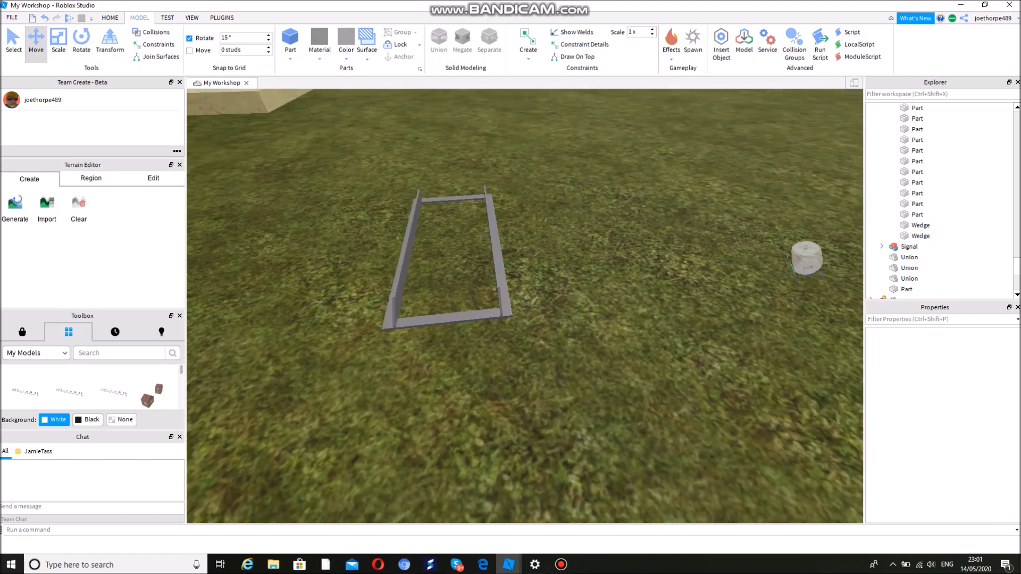
Group the rectangular frame and both slant-ended side strips into one model.
{"action": "left_click_drag", "start_coordinate": [489, 169], "coordinate": [524, 344]}
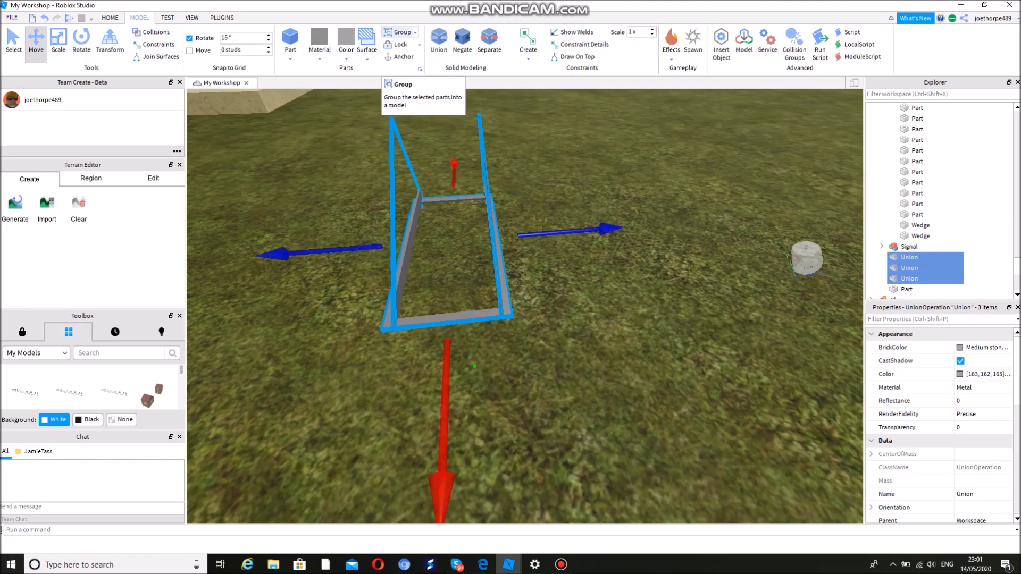
{"action": "left_click", "coordinate": [396, 32]}
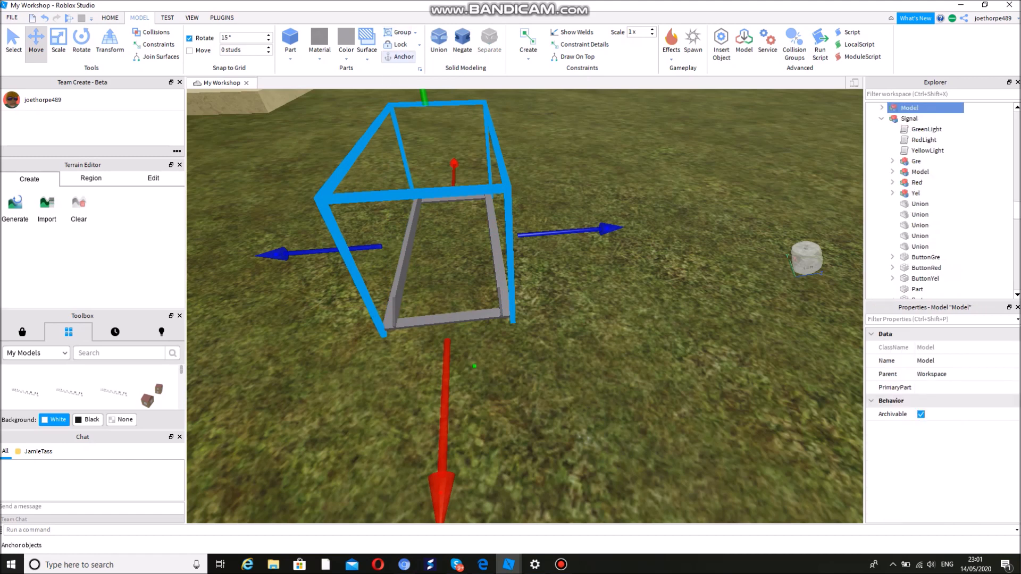
{"action": "left_click", "coordinate": [580, 308]}
{"action": "right_click_drag", "start_coordinate": [580, 308], "coordinate": [580, 282]}
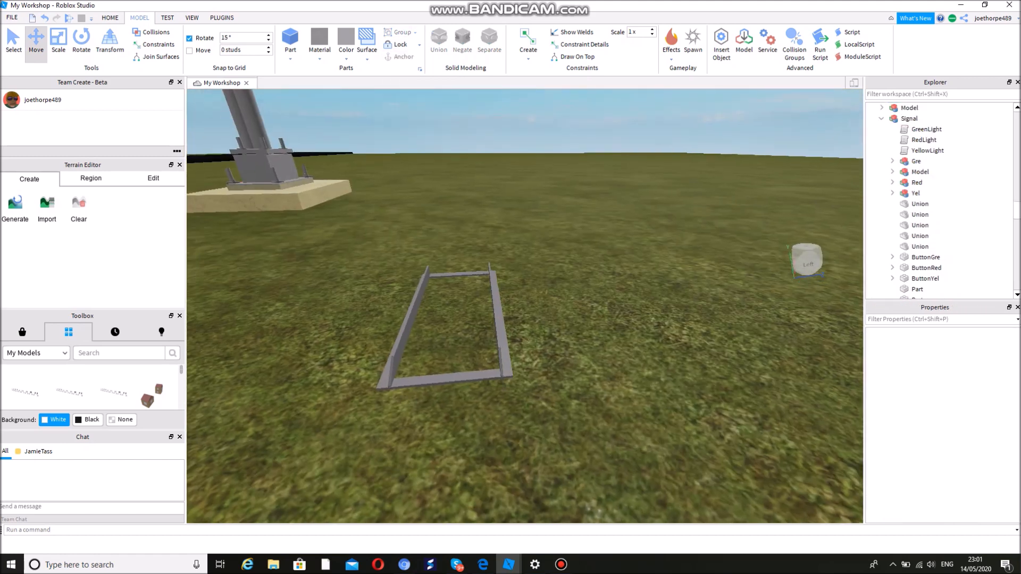
{"action": "scroll", "coordinate": [580, 298], "scroll_direction": "down", "scroll_amount": 3}
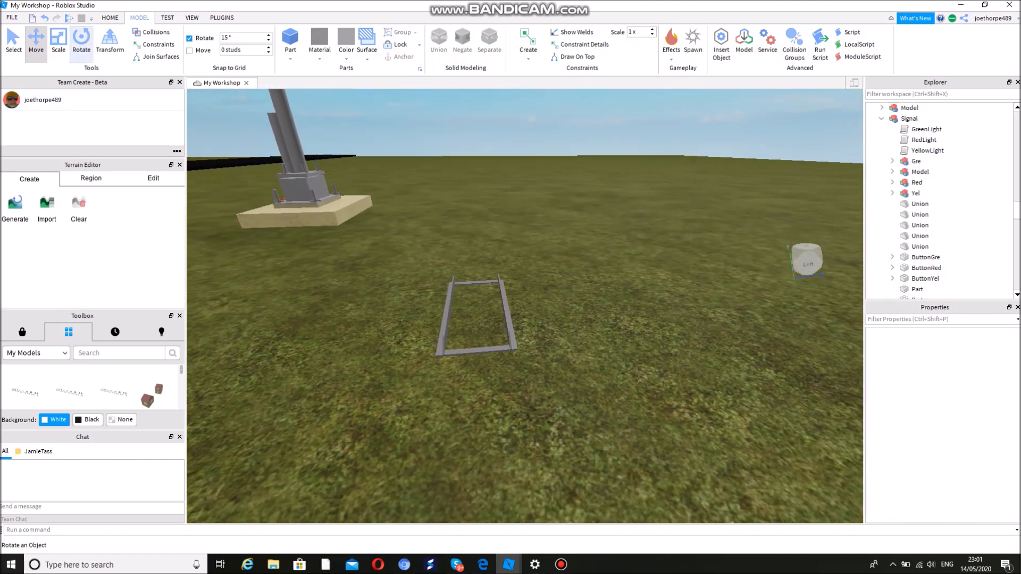
Raise the grouped frame model well above the ground.
{"action": "left_click", "coordinate": [509, 322]}
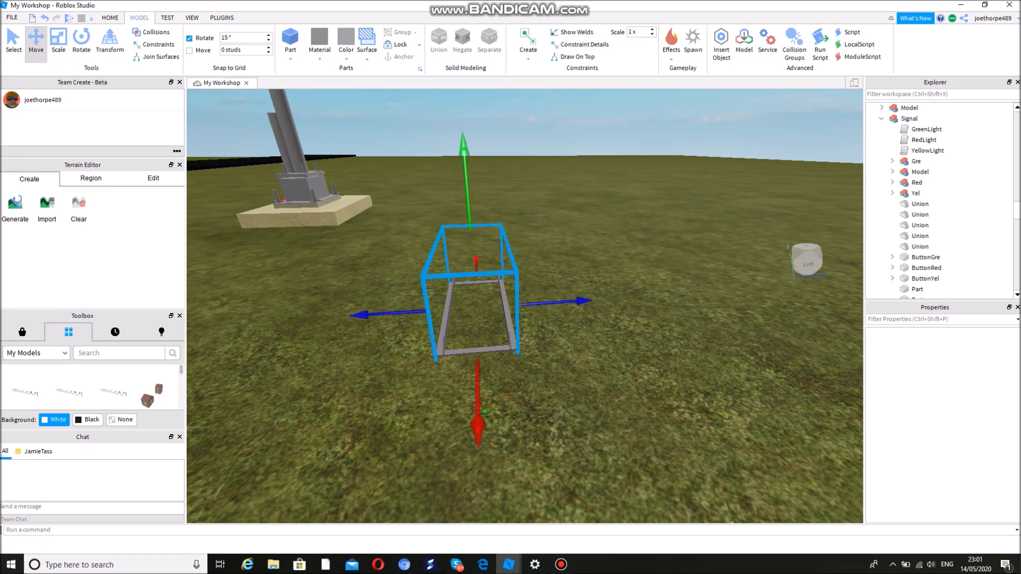
{"action": "left_click_drag", "start_coordinate": [464, 147], "coordinate": [460, 90]}
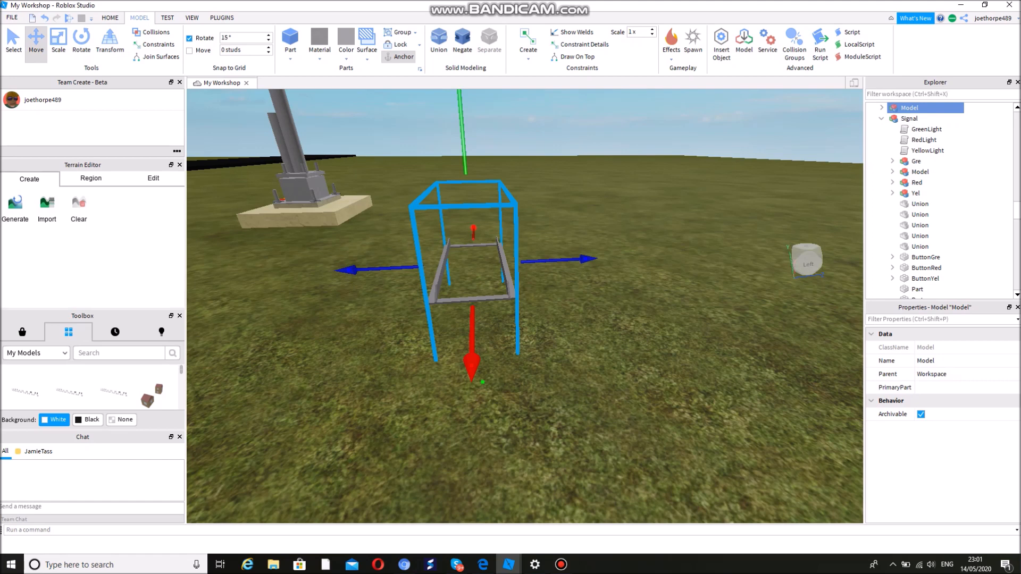
{"action": "right_click_drag", "start_coordinate": [473, 367], "coordinate": [516, 298]}
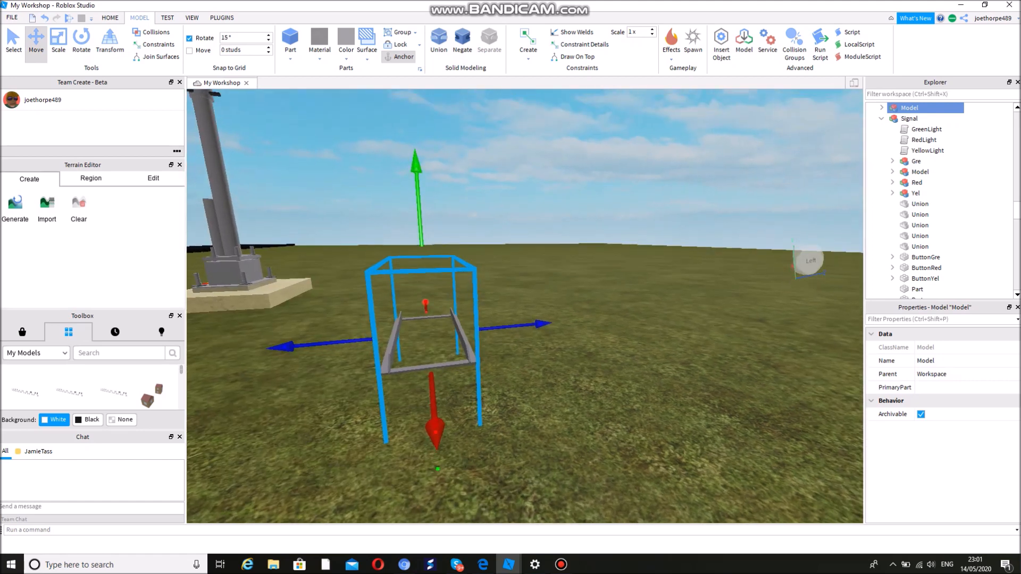
{"action": "left_click_drag", "start_coordinate": [417, 165], "coordinate": [411, 76]}
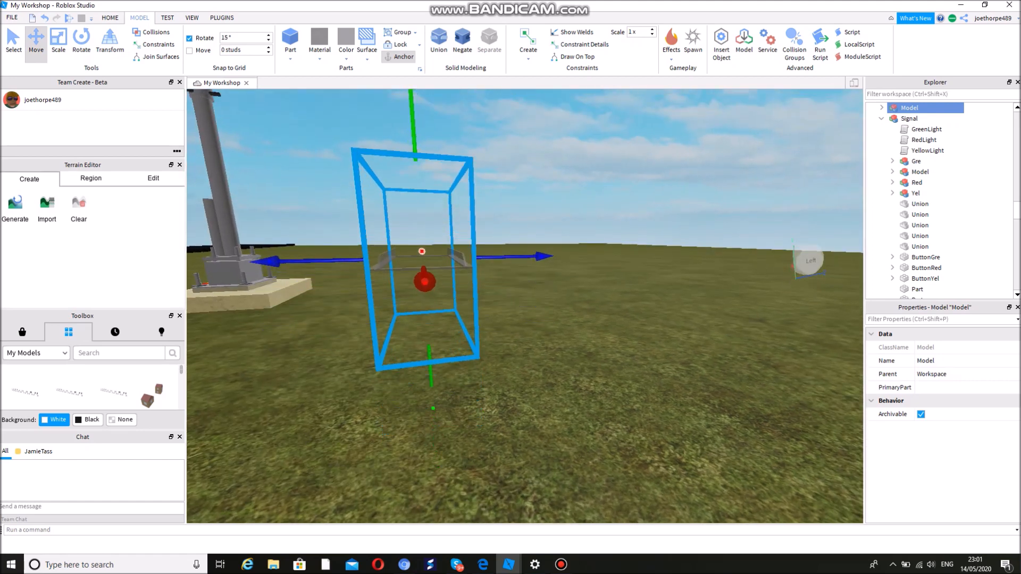
{"action": "left_click", "coordinate": [514, 319]}
Examine the raised frame and its slant-ended side strips from several sides.
{"action": "right_click_drag", "start_coordinate": [515, 319], "coordinate": [559, 413]}
{"action": "key", "text": "s"}
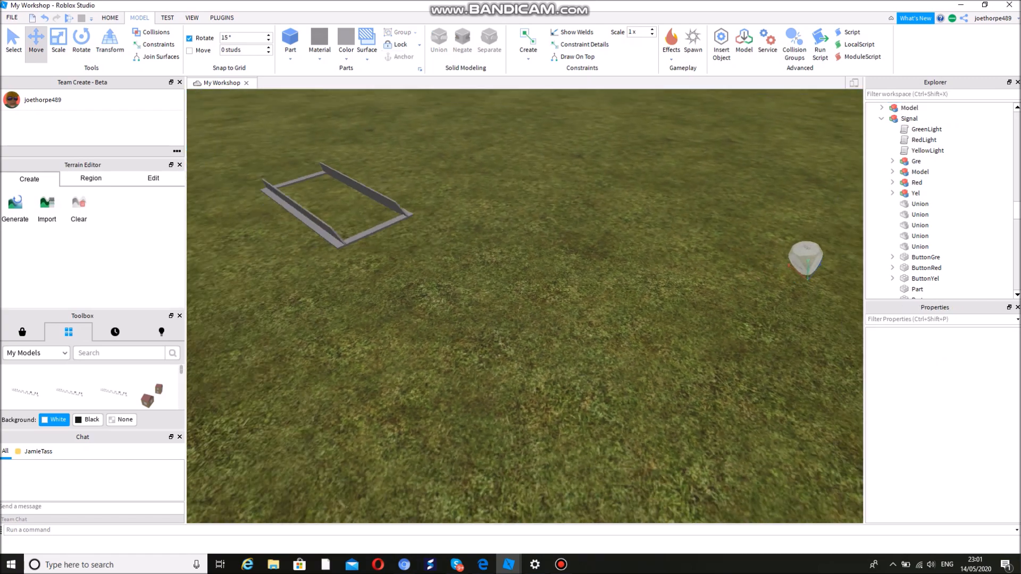
{"action": "key", "text": "a"}
{"action": "key", "text": "w"}
{"action": "right_click_drag", "start_coordinate": [559, 412], "coordinate": [559, 346]}
{"action": "key", "text": "s"}
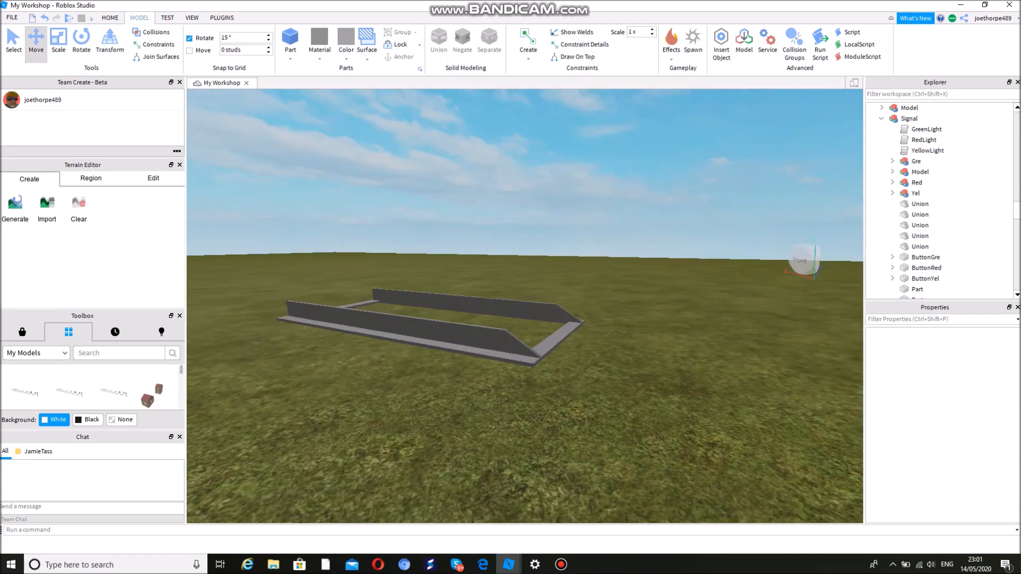
{"action": "key", "text": "w"}
{"action": "right_click_drag", "start_coordinate": [559, 346], "coordinate": [593, 379]}
{"action": "key", "text": "s"}
{"action": "key", "text": "a"}
{"action": "key", "text": "w"}
{"action": "key", "text": "a"}
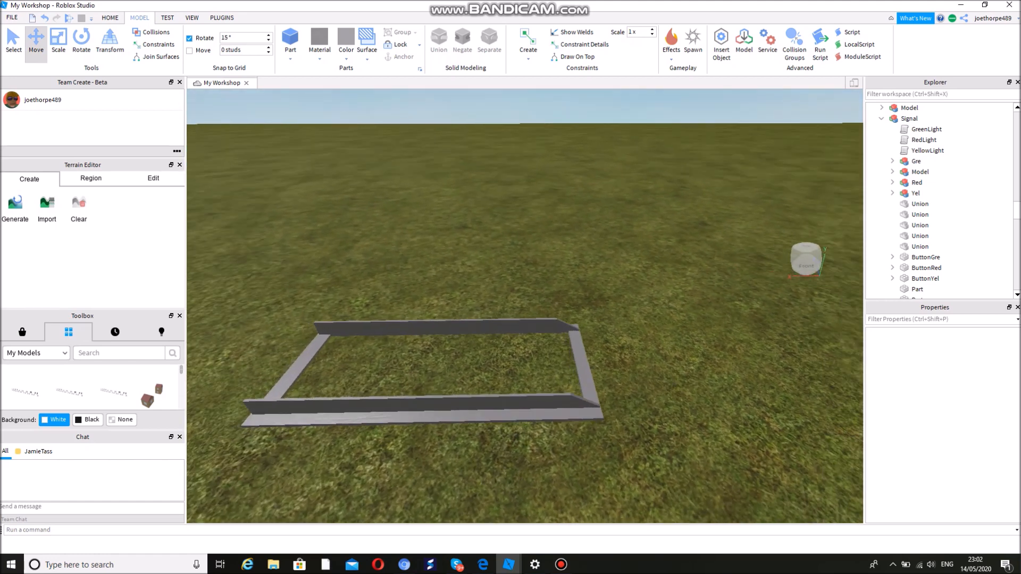
Insert a cylinder part and rotate it 90° so that it stands upright.
{"action": "left_click", "coordinate": [291, 53]}
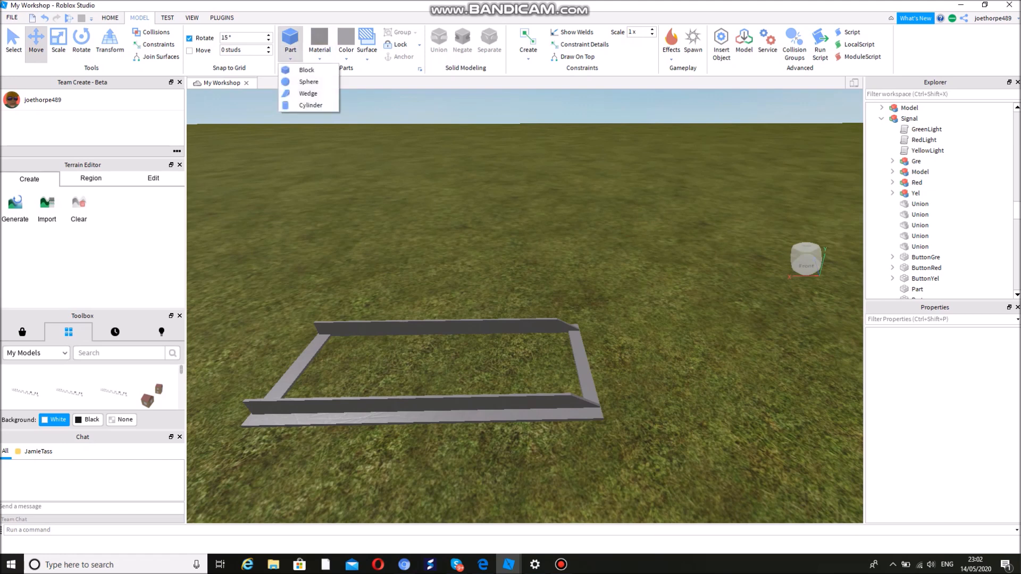
{"action": "left_click", "coordinate": [311, 104]}
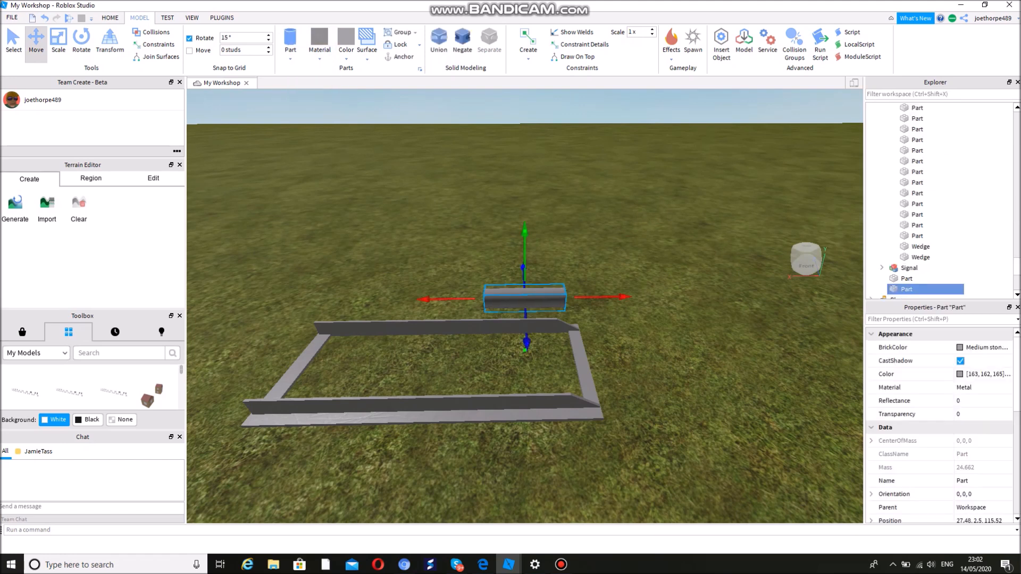
{"action": "key", "text": "ctrl+4"}
{"action": "left_click_drag", "start_coordinate": [525, 216], "coordinate": [442, 299]}
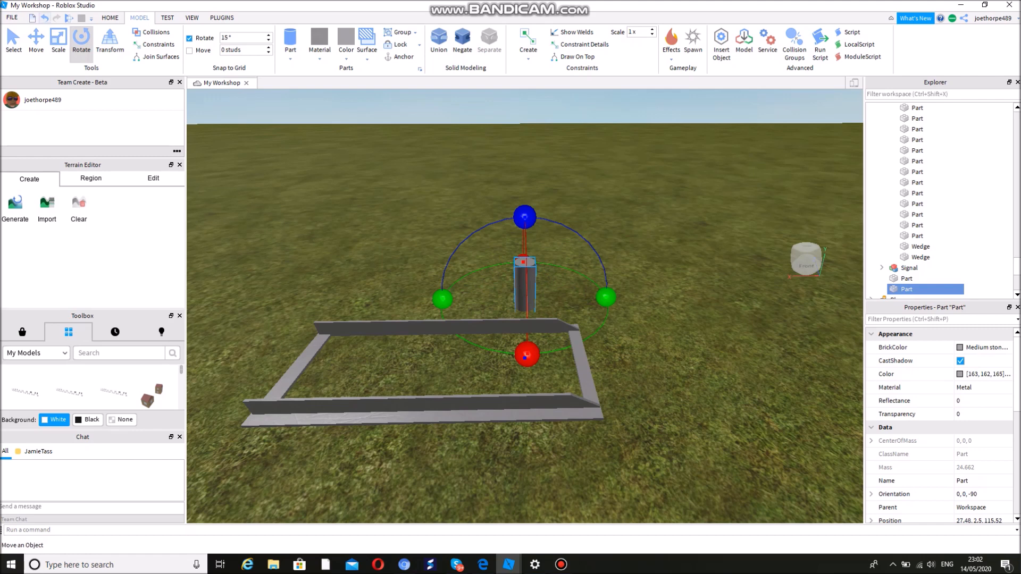
Scale down the upright cylinder's thickness to turn it into a slim post.
{"action": "left_click", "coordinate": [59, 43]}
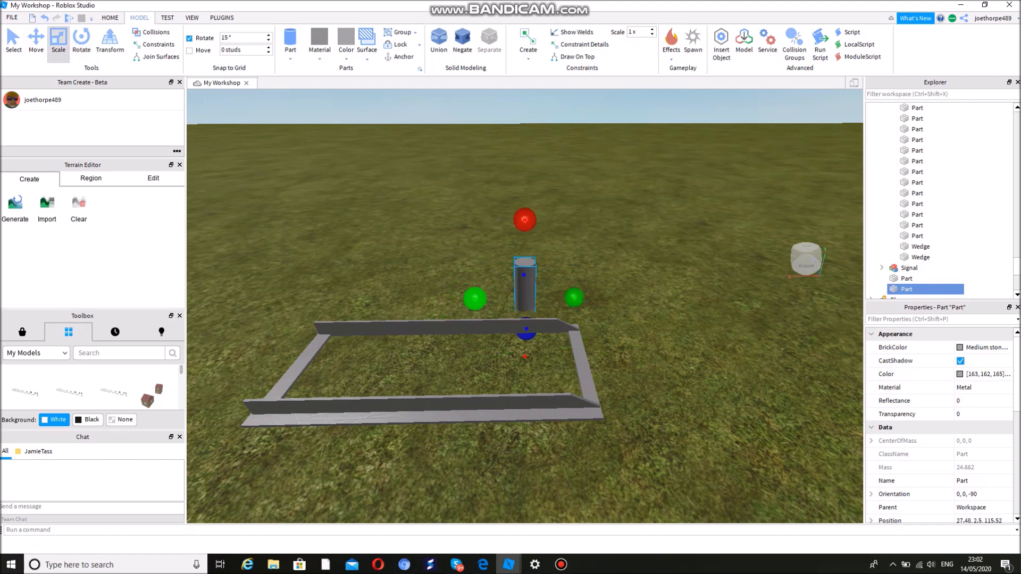
{"action": "left_click_drag", "start_coordinate": [475, 299], "coordinate": [481, 298]}
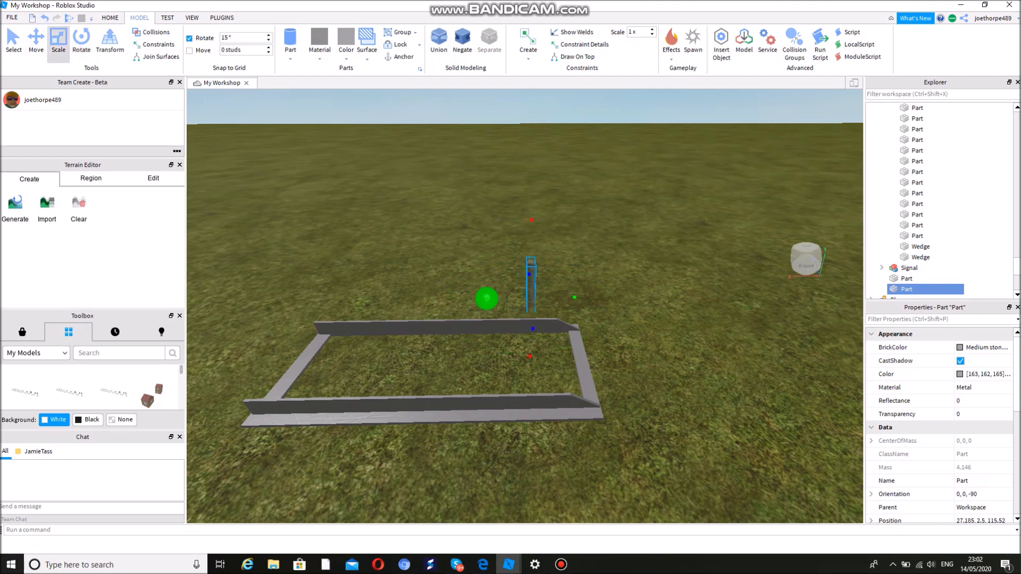
{"action": "left_click_drag", "start_coordinate": [490, 299], "coordinate": [489, 299]}
Raise the slim post and move it across to just outside the frame's near long side.
{"action": "left_click", "coordinate": [36, 43]}
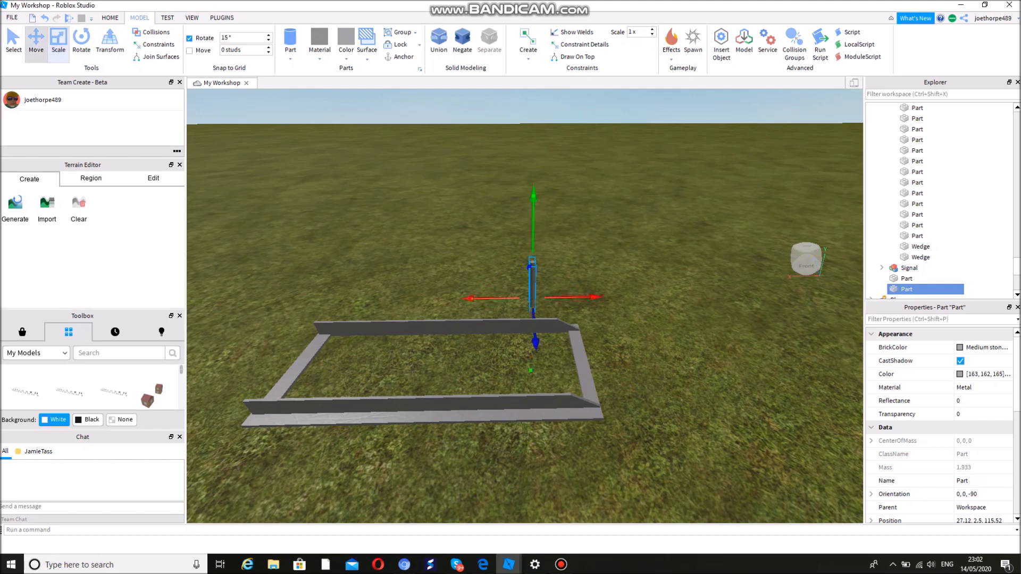
{"action": "left_click_drag", "start_coordinate": [534, 195], "coordinate": [535, 140]}
{"action": "left_click_drag", "start_coordinate": [531, 344], "coordinate": [541, 504]}
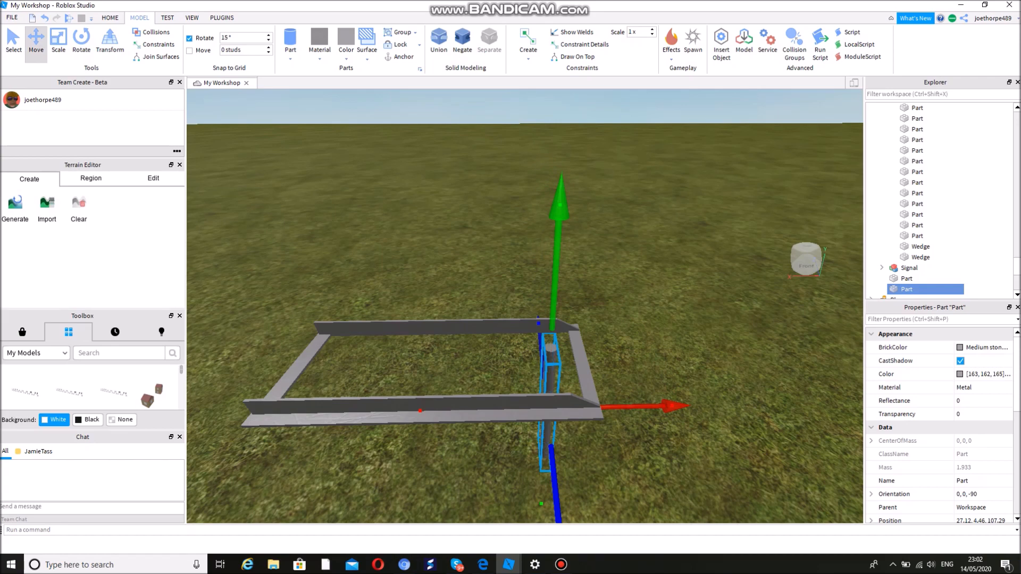
{"action": "right_click_drag", "start_coordinate": [541, 504], "coordinate": [527, 524]}
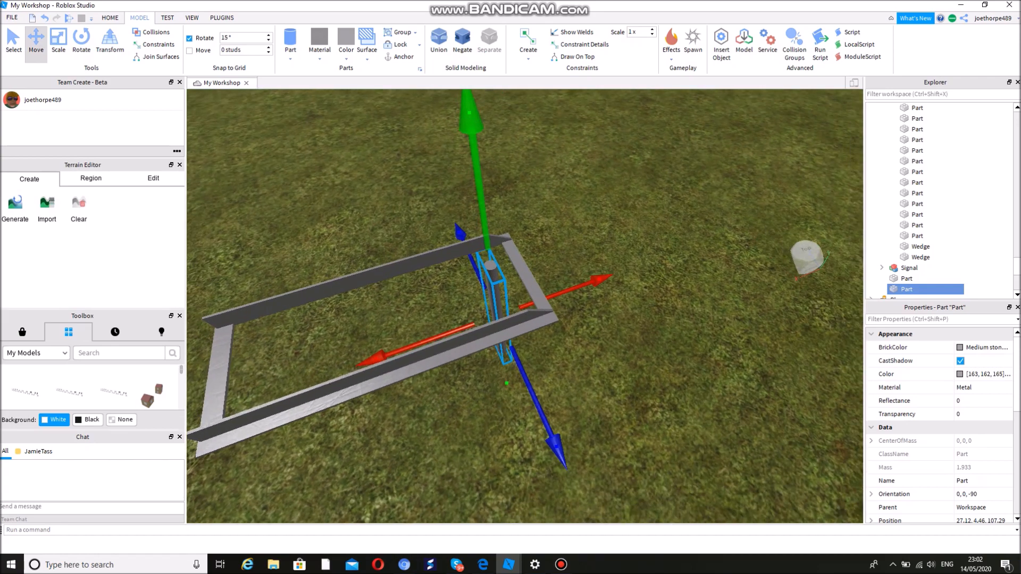
{"action": "left_click_drag", "start_coordinate": [553, 447], "coordinate": [587, 517]}
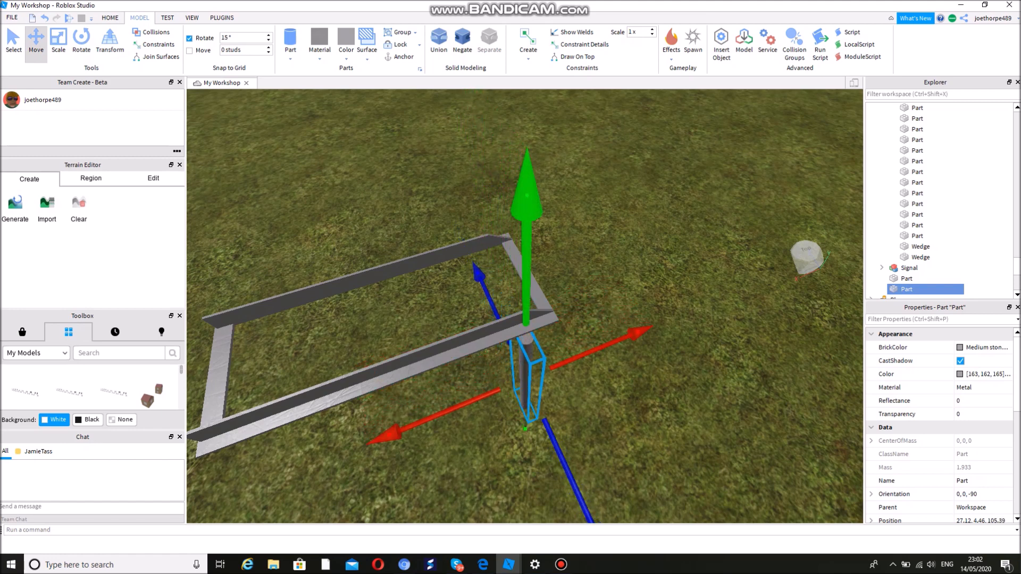
Scale the post even thinner in both horizontal directions.
{"action": "key", "text": "ctrl+3"}
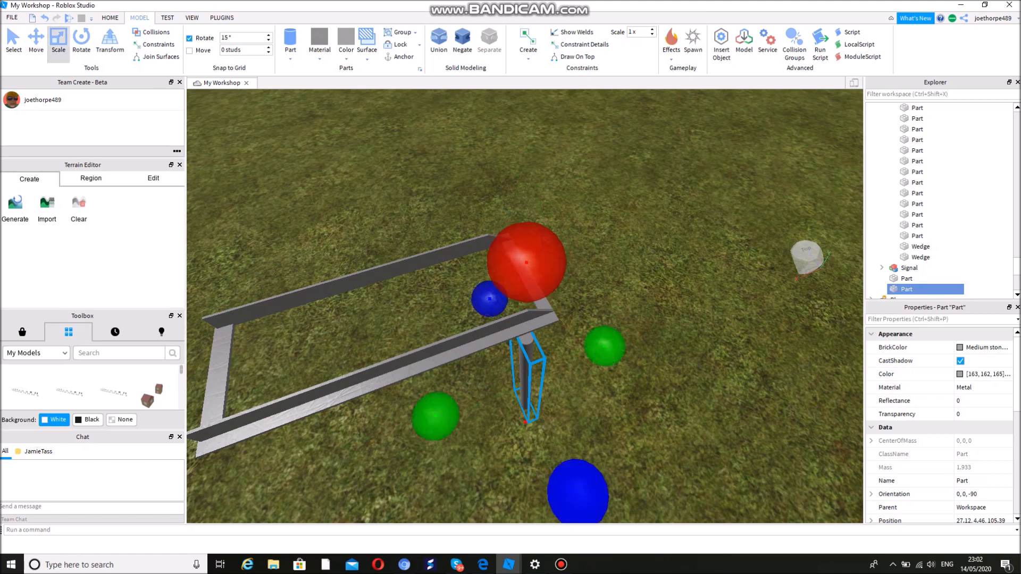
{"action": "left_click_drag", "start_coordinate": [578, 492], "coordinate": [570, 476]}
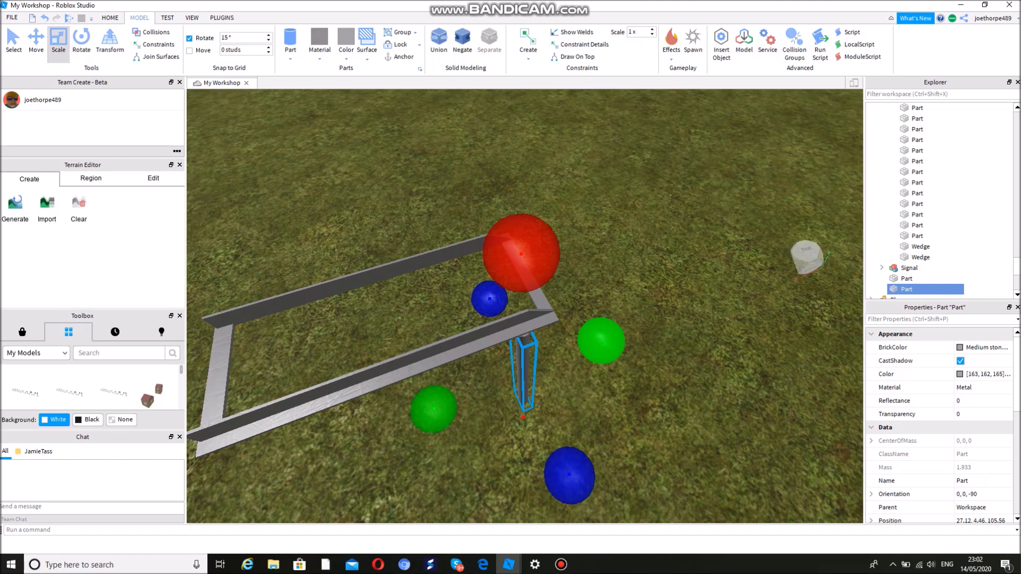
{"action": "left_click_drag", "start_coordinate": [601, 341], "coordinate": [596, 342]}
Move the thin post to the slanted-end corner of the near long side and raise it to a height of 6 studs.
{"action": "left_click", "coordinate": [36, 42]}
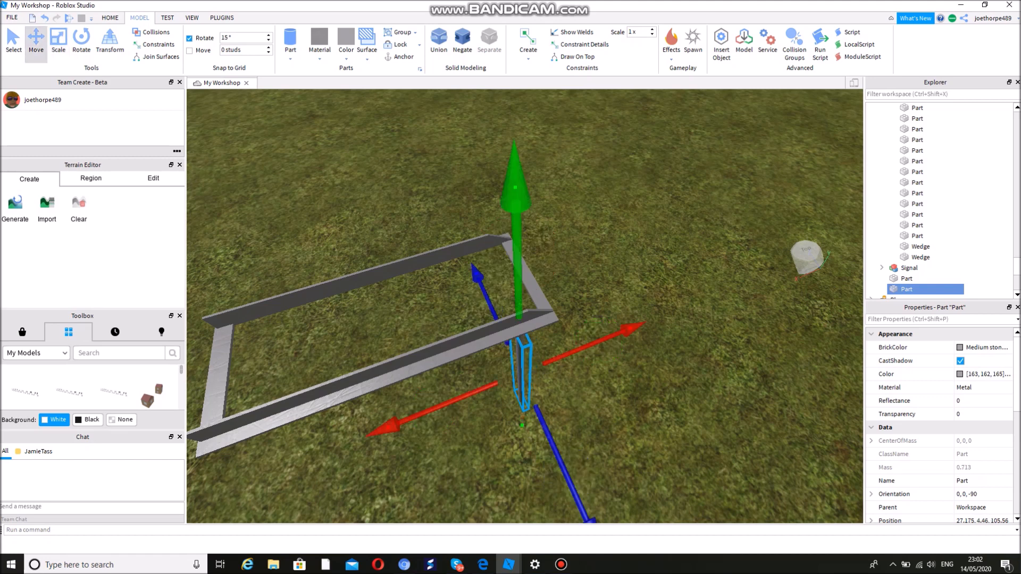
{"action": "left_click_drag", "start_coordinate": [515, 224], "coordinate": [514, 192]}
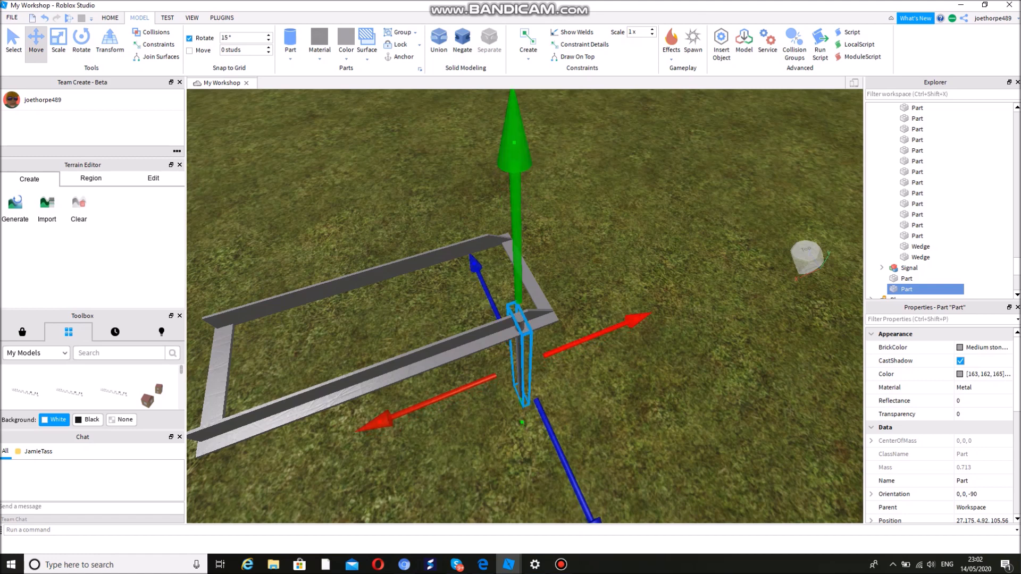
{"action": "left_click_drag", "start_coordinate": [633, 320], "coordinate": [651, 313]}
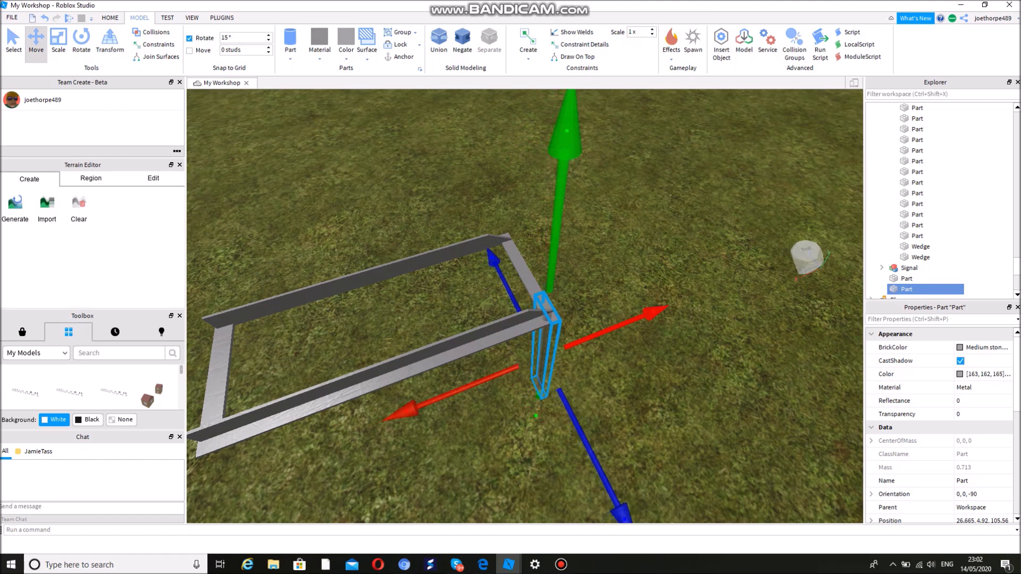
{"action": "left_click_drag", "start_coordinate": [566, 133], "coordinate": [577, 19]}
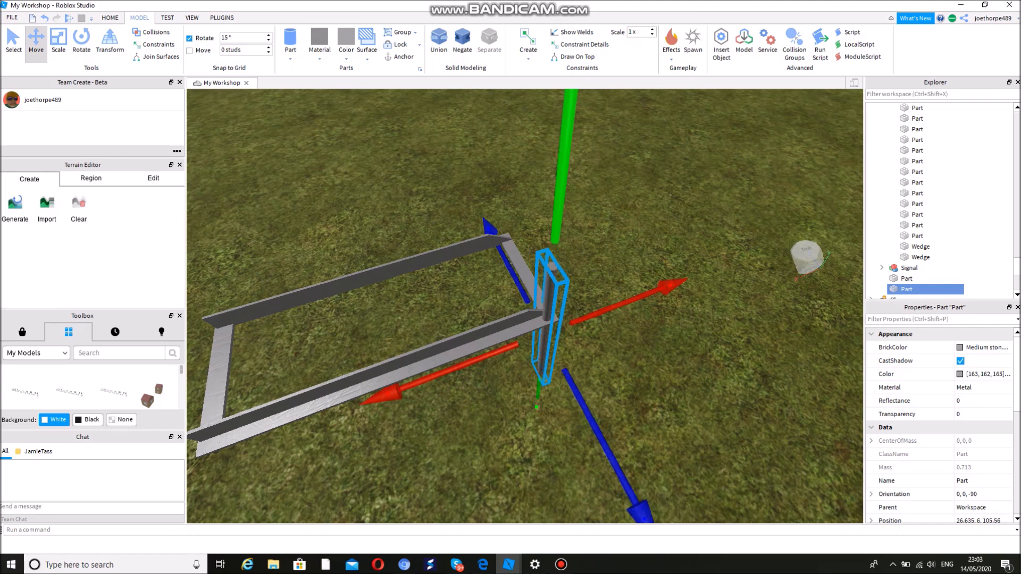
Duplicate the post four times, placing the copies about 0.25 studs apart in a row along the frame's near long side.
{"action": "key", "text": "ctrl+d"}
{"action": "left_click_drag", "start_coordinate": [660, 290], "coordinate": [649, 295]}
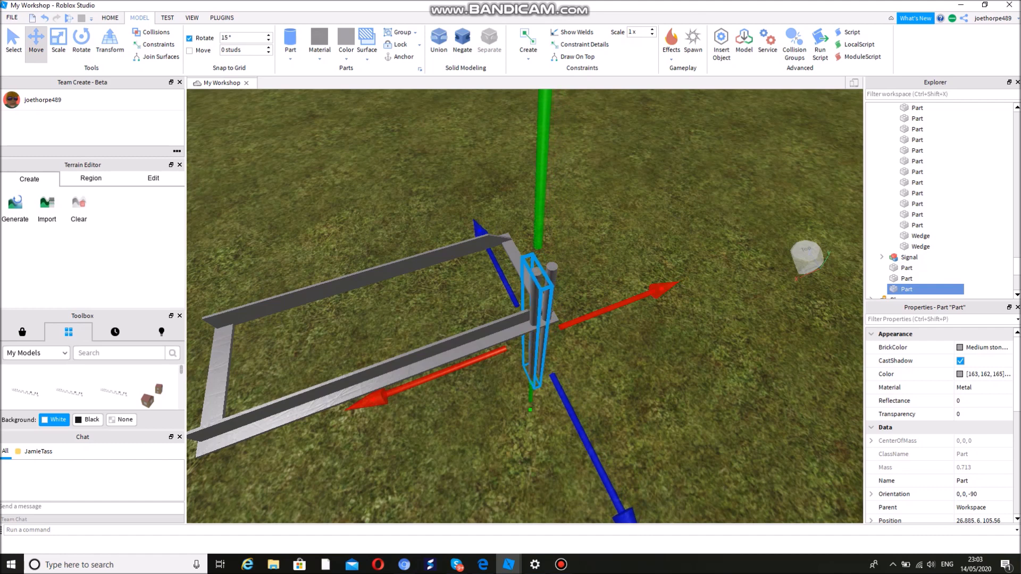
{"action": "left_click_drag", "start_coordinate": [649, 294], "coordinate": [637, 298]}
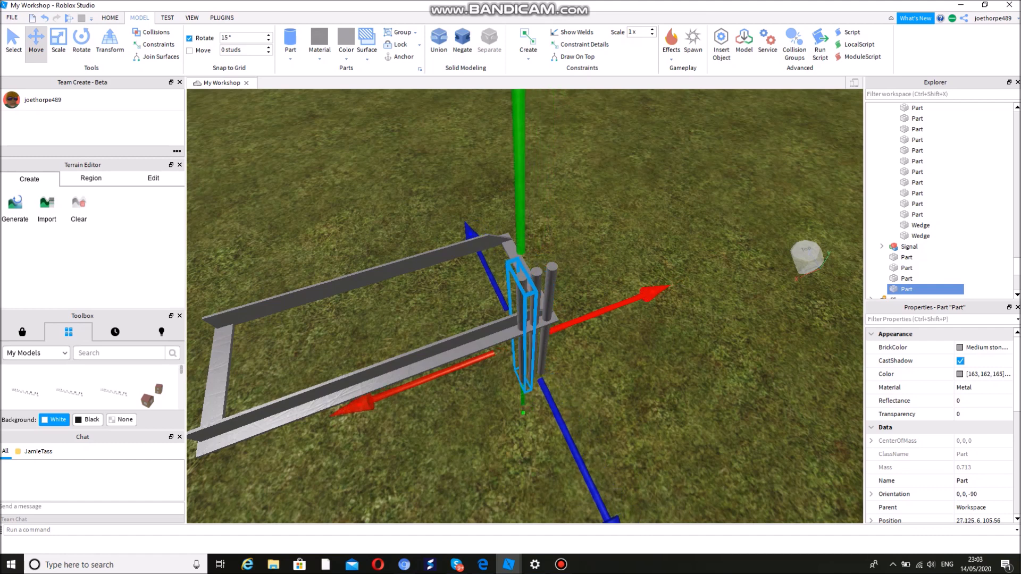
{"action": "left_click_drag", "start_coordinate": [652, 291], "coordinate": [645, 295]}
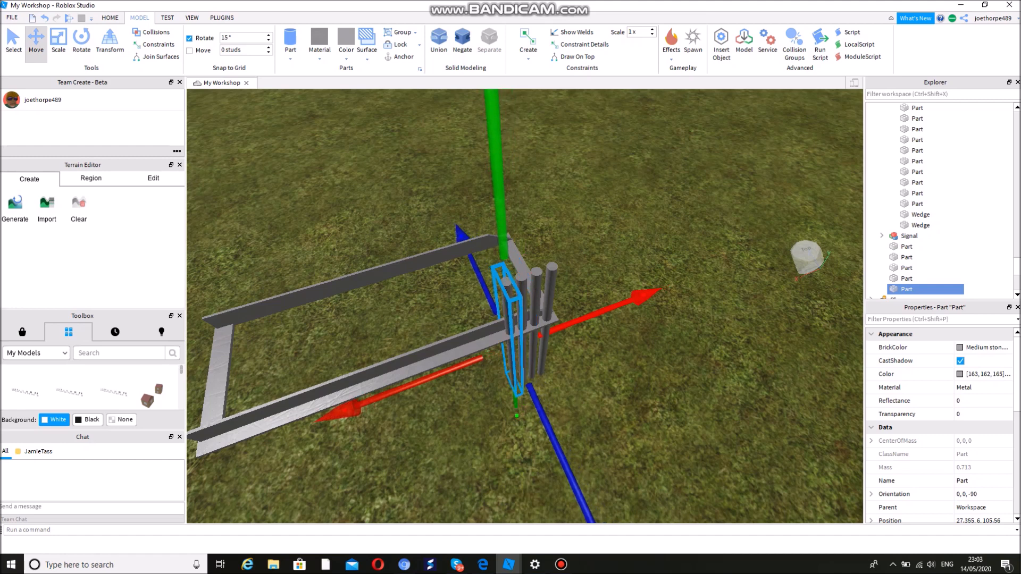
{"action": "left_click_drag", "start_coordinate": [645, 296], "coordinate": [634, 298]}
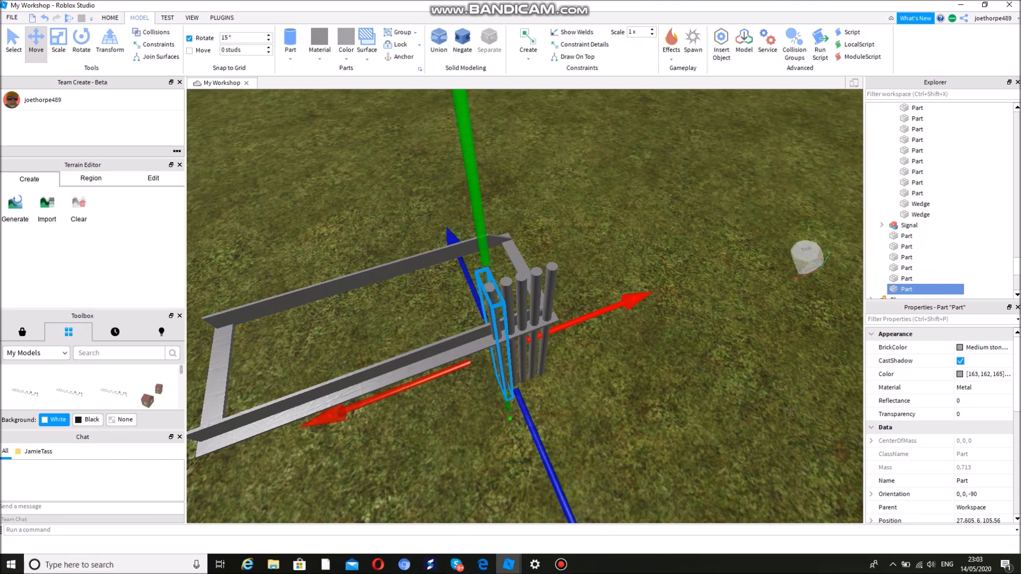
Duplicate the last post and move the copy about 0.7 studs farther along the frame's near long side.
{"action": "key", "text": "ctrl+d"}
{"action": "left_click_drag", "start_coordinate": [326, 417], "coordinate": [308, 424]}
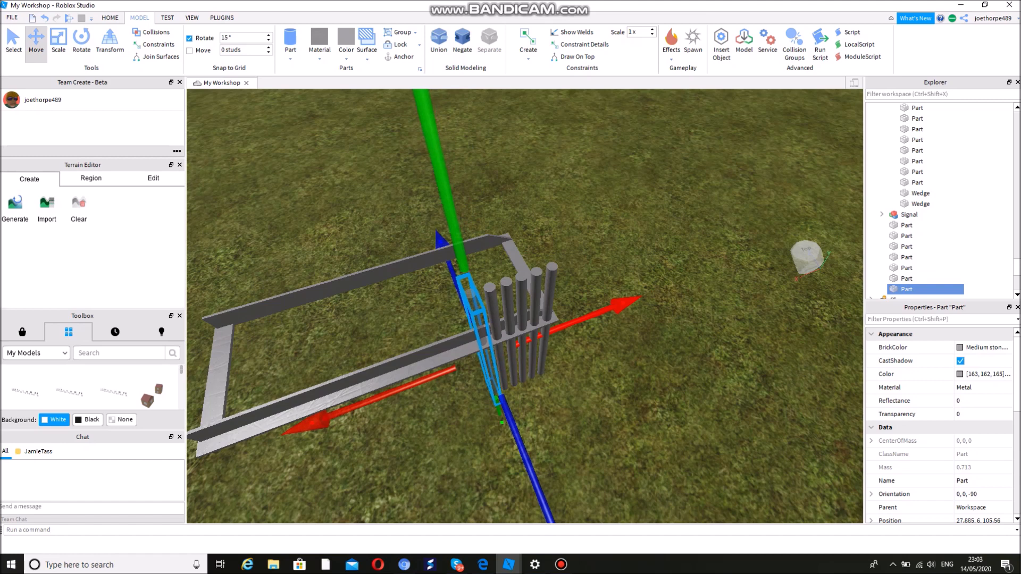
{"action": "left_click_drag", "start_coordinate": [308, 423], "coordinate": [287, 430]}
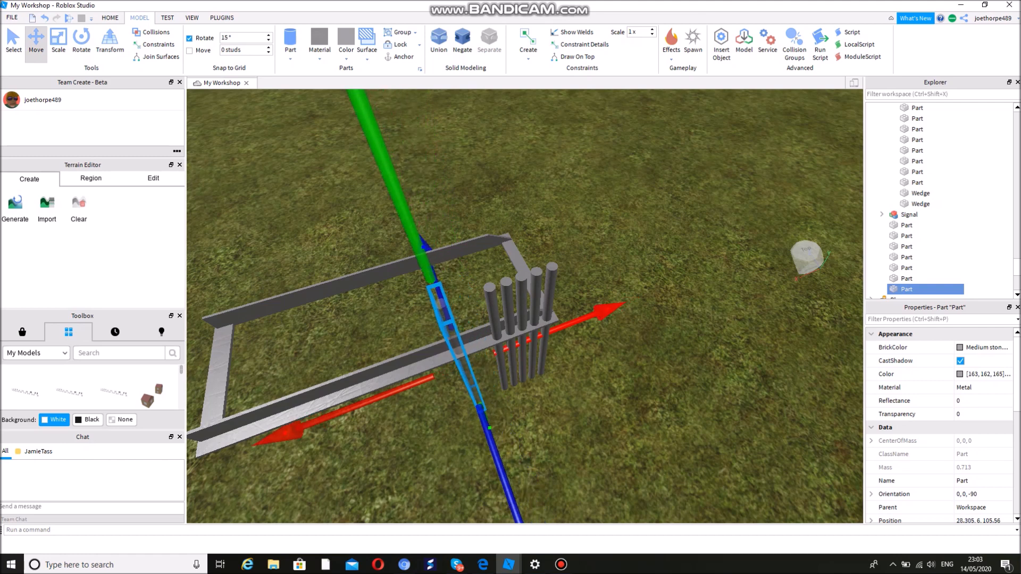
Spread the clustered posts farther apart along the frame's near long side, spacing them about 0.35 studs from one another.
{"action": "left_click", "coordinate": [494, 330]}
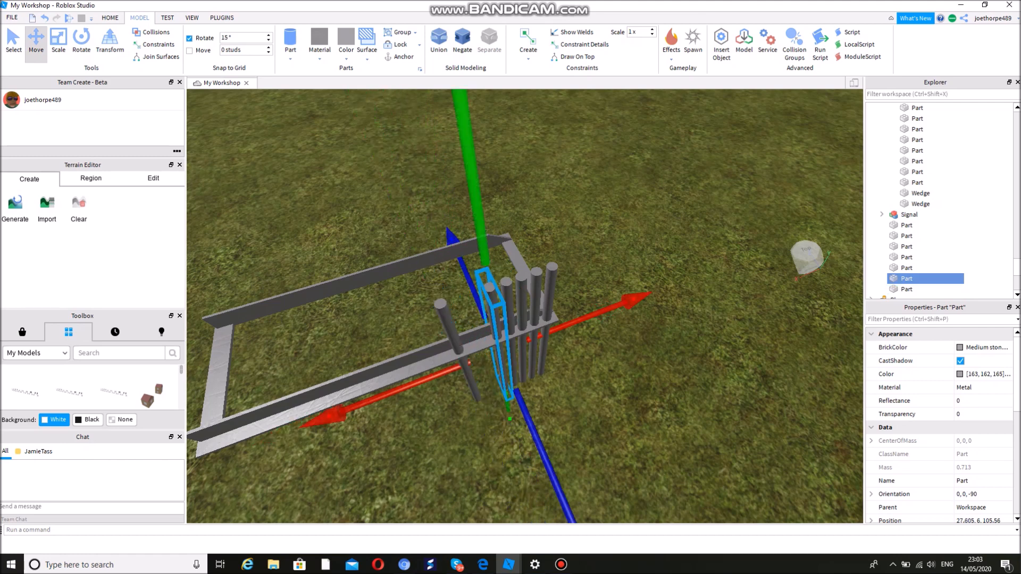
{"action": "left_click_drag", "start_coordinate": [319, 420], "coordinate": [298, 427]}
{"action": "left_click", "coordinate": [519, 330]}
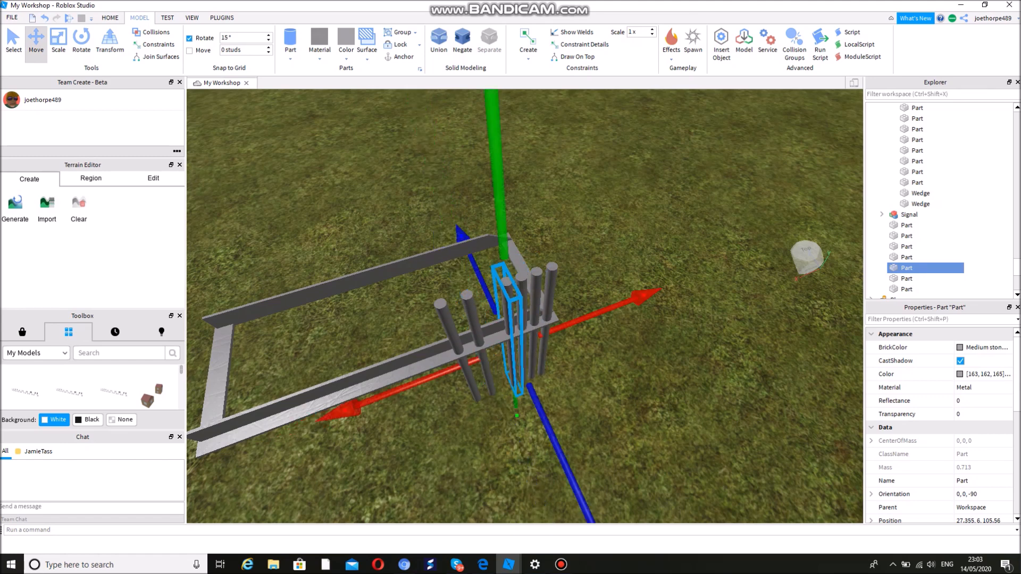
{"action": "left_click_drag", "start_coordinate": [340, 411], "coordinate": [330, 415]}
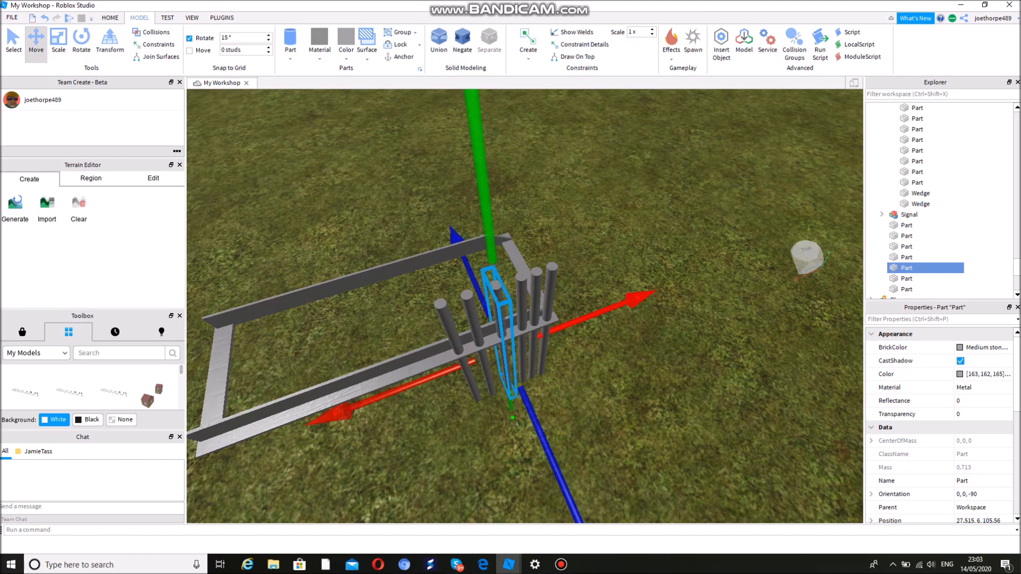
{"action": "left_click", "coordinate": [522, 319]}
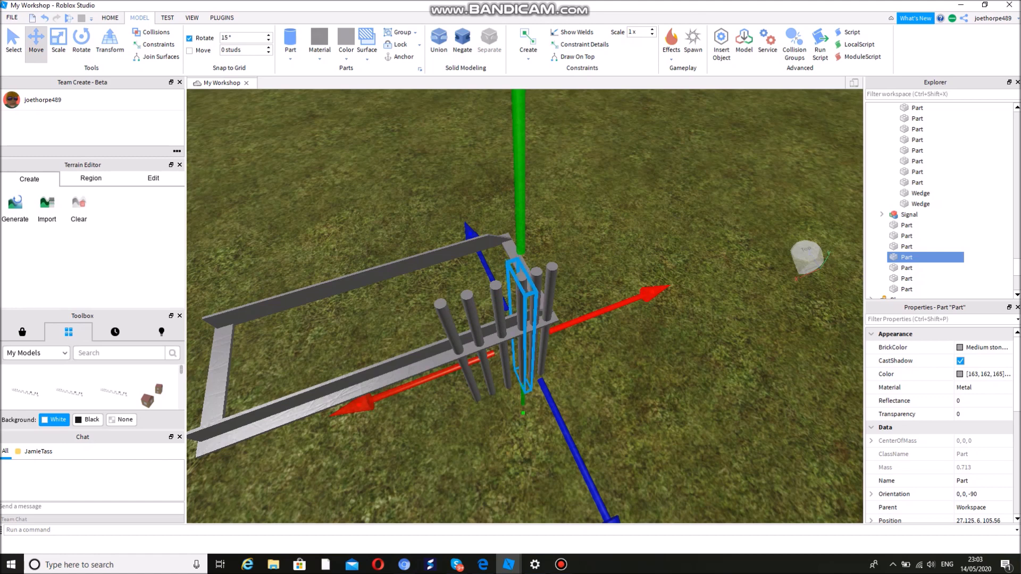
{"action": "left_click", "coordinate": [596, 357]}
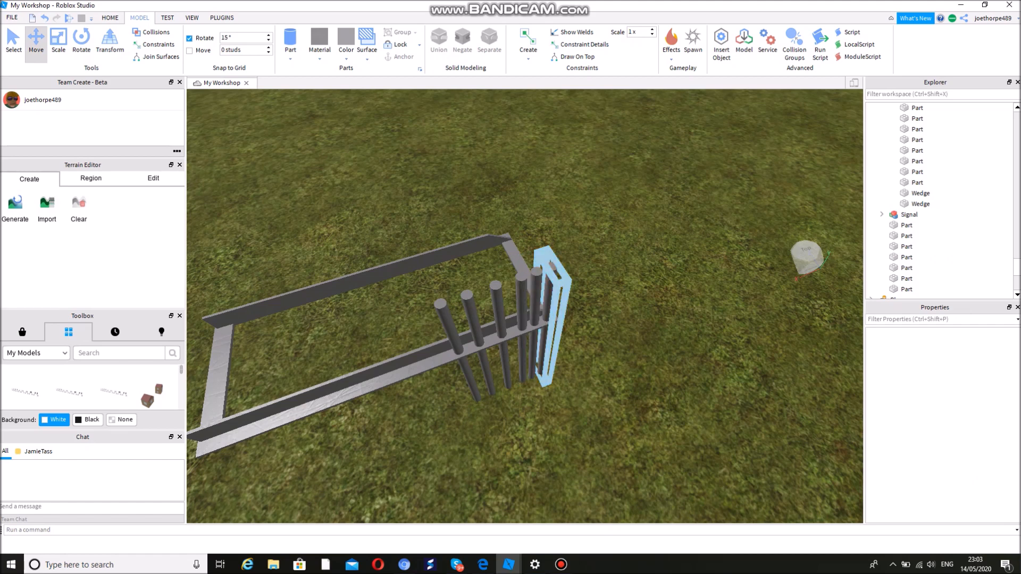
Move the post beside the corner post to the row's far end and extend the row with four duplicates about 0.33 studs apart.
{"action": "left_click", "coordinate": [540, 330]}
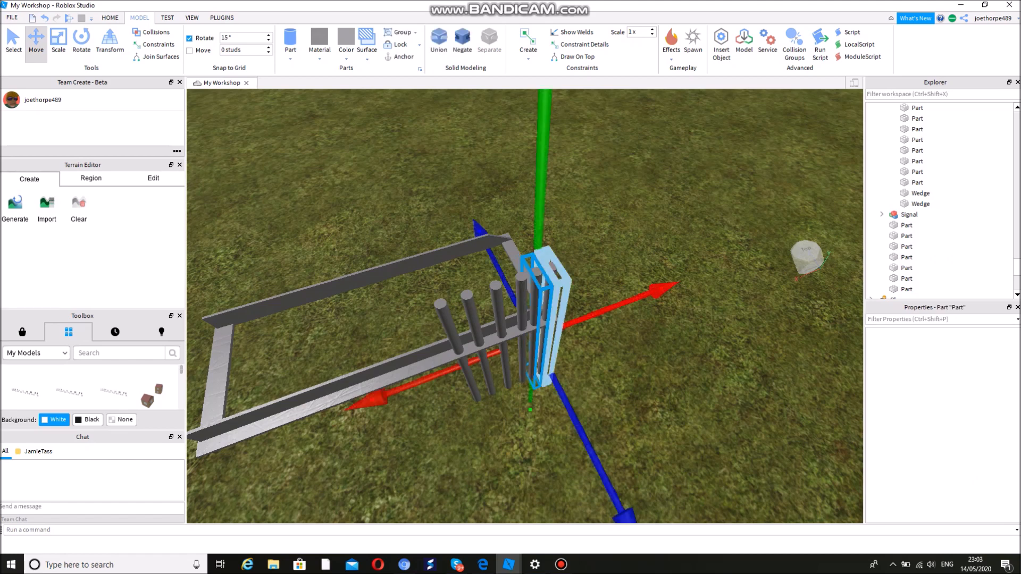
{"action": "left_click_drag", "start_coordinate": [540, 330], "coordinate": [440, 361]}
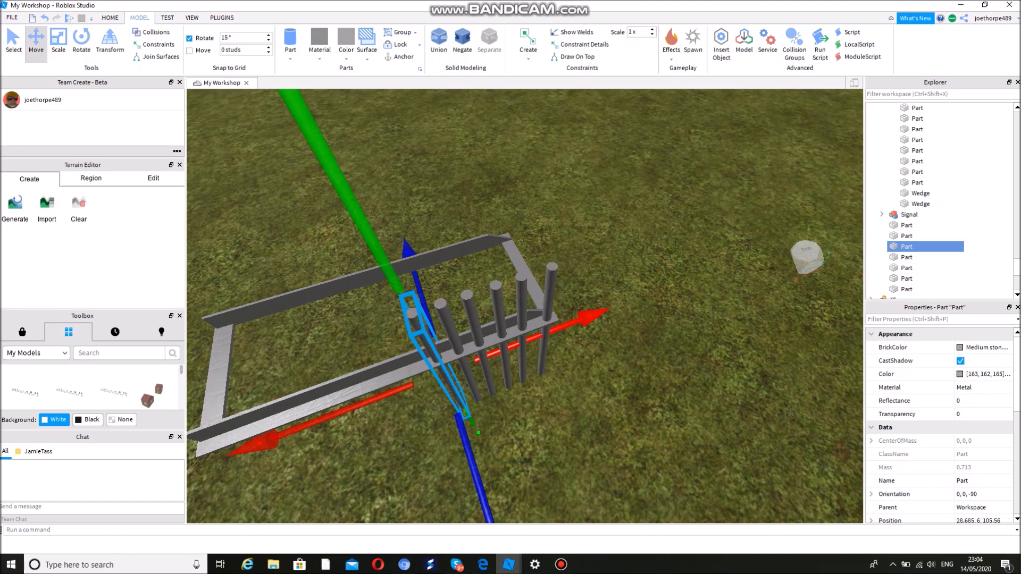
{"action": "key", "text": "ctrl+d"}
{"action": "left_click_drag", "start_coordinate": [581, 321], "coordinate": [538, 336]}
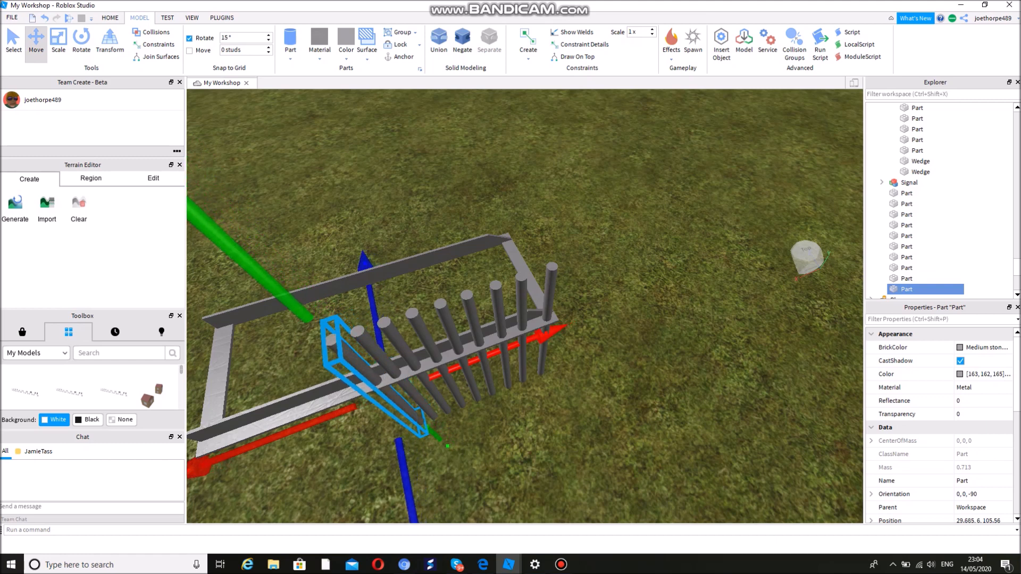
{"action": "left_click_drag", "start_coordinate": [538, 335], "coordinate": [524, 340]}
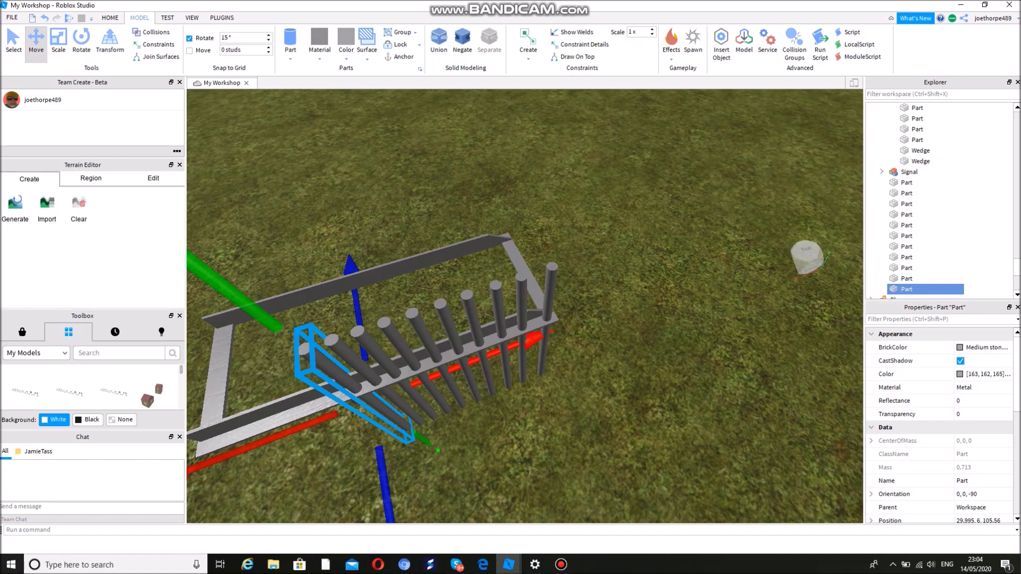
Select all ten posts along the near long side and negate them.
{"action": "right_click_drag", "start_coordinate": [525, 307], "coordinate": [462, 308]}
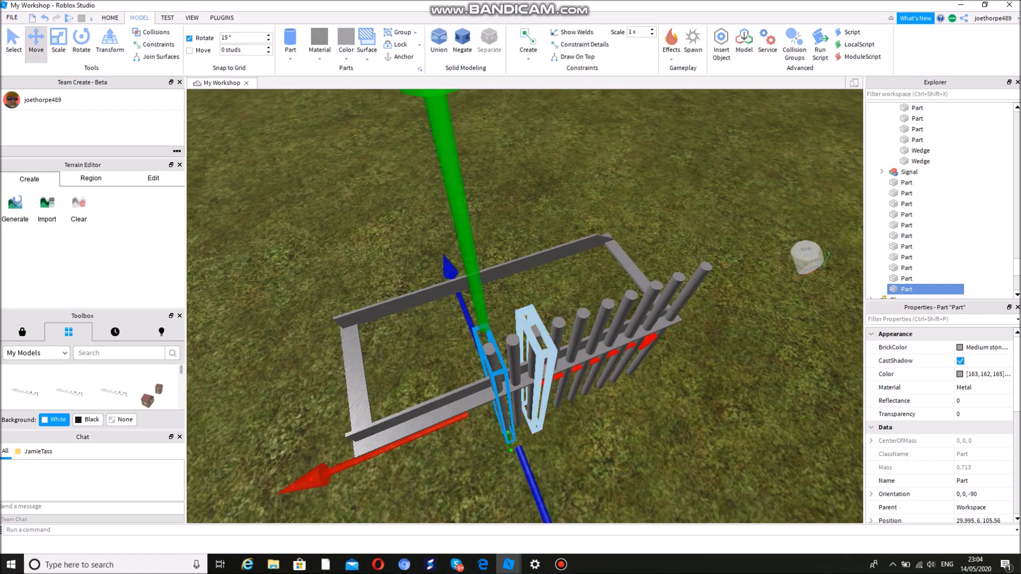
{"action": "right_click_drag", "start_coordinate": [463, 309], "coordinate": [464, 290]}
{"action": "left_click", "coordinate": [457, 341]}
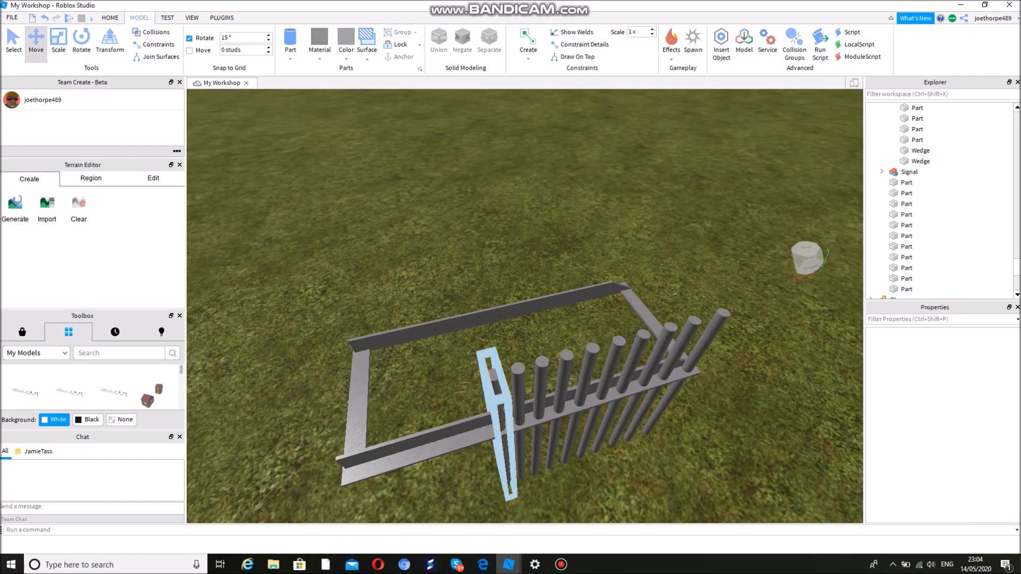
{"action": "left_click", "coordinate": [497, 420]}
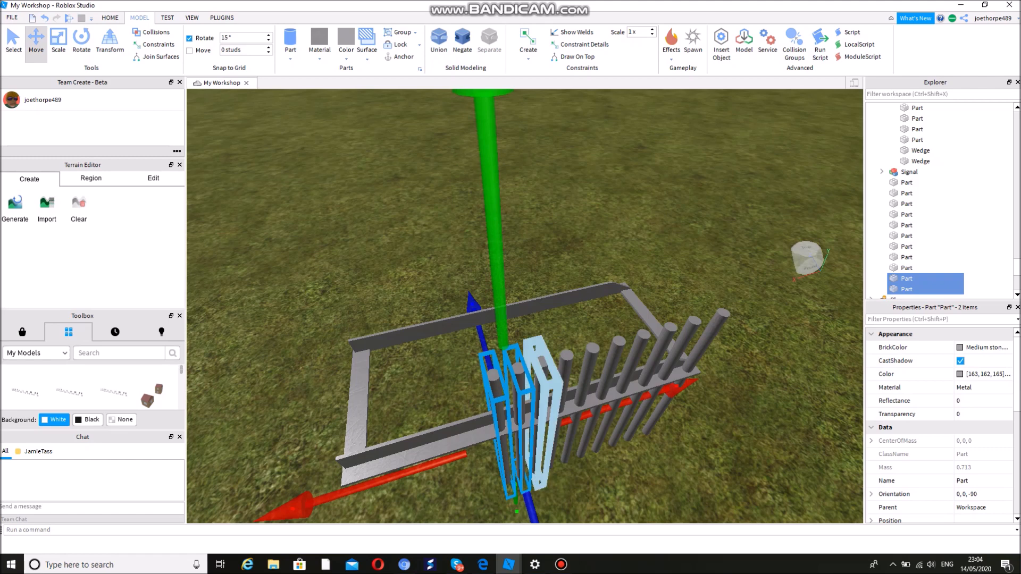
{"action": "left_click", "coordinate": [13, 43]}
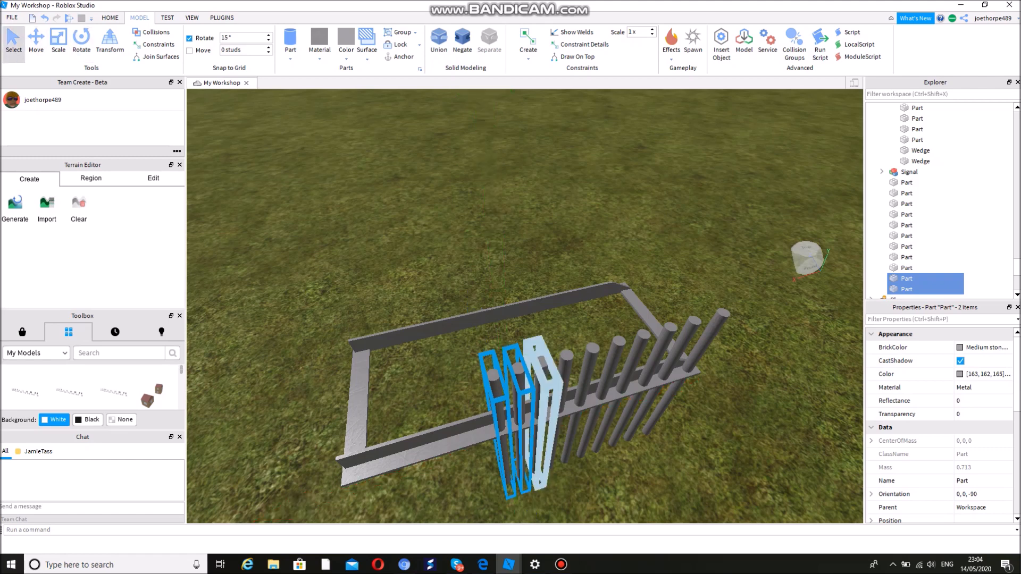
{"action": "left_click", "coordinate": [539, 415], "text": "ctrl"}
{"action": "left_click", "coordinate": [567, 410], "text": "ctrl"}
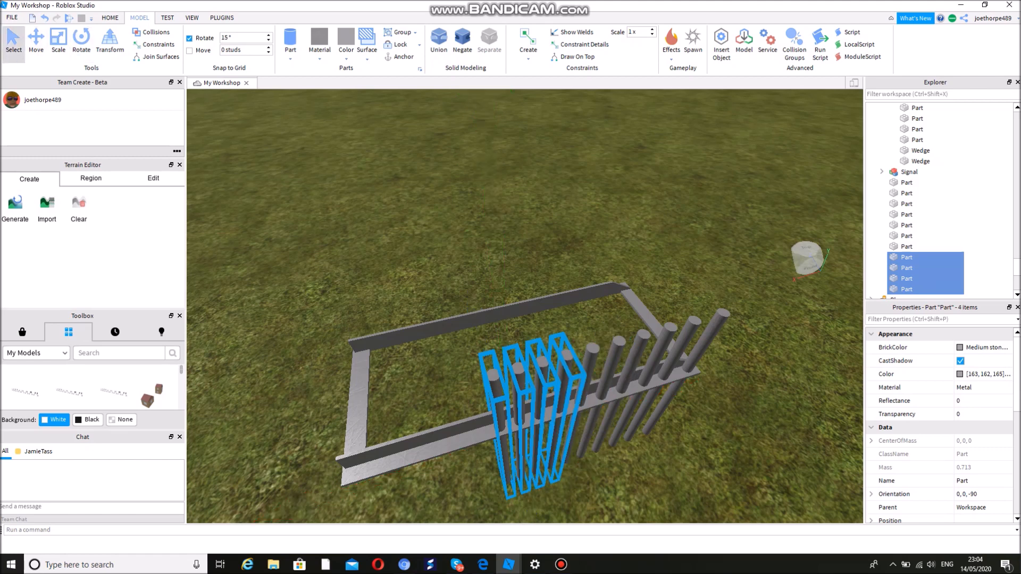
{"action": "left_click", "coordinate": [591, 383], "text": "ctrl"}
{"action": "left_click", "coordinate": [619, 372], "text": "ctrl"}
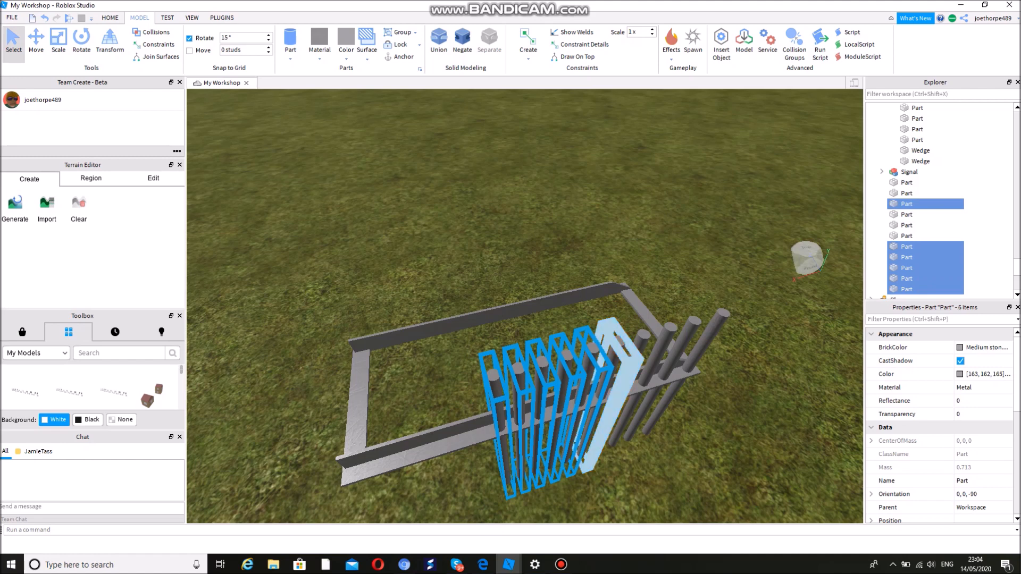
{"action": "left_click", "coordinate": [617, 388], "text": "ctrl"}
{"action": "left_click", "coordinate": [662, 372], "text": "ctrl"}
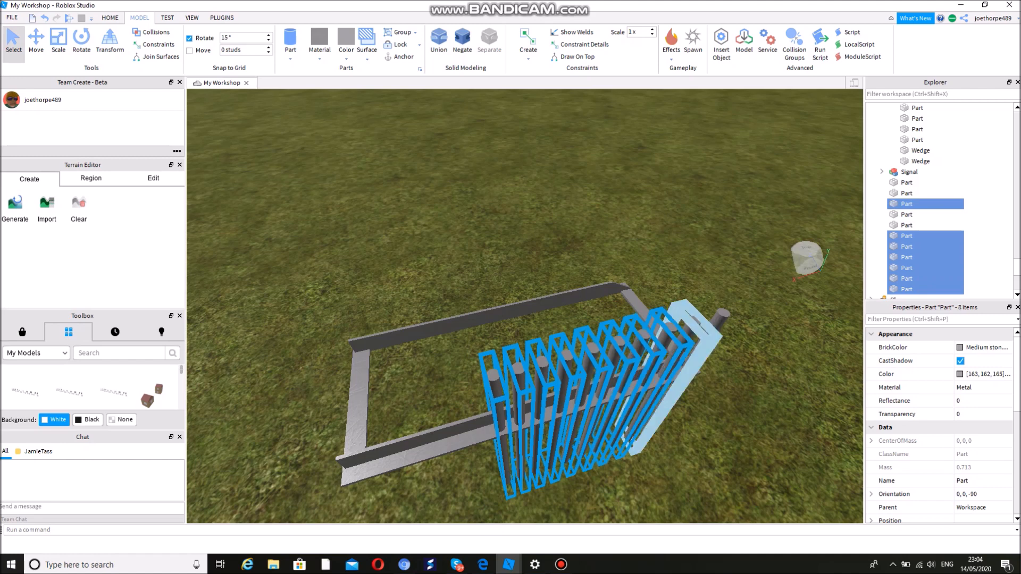
{"action": "left_click", "coordinate": [681, 373], "text": "ctrl"}
{"action": "left_click", "coordinate": [715, 345], "text": "ctrl"}
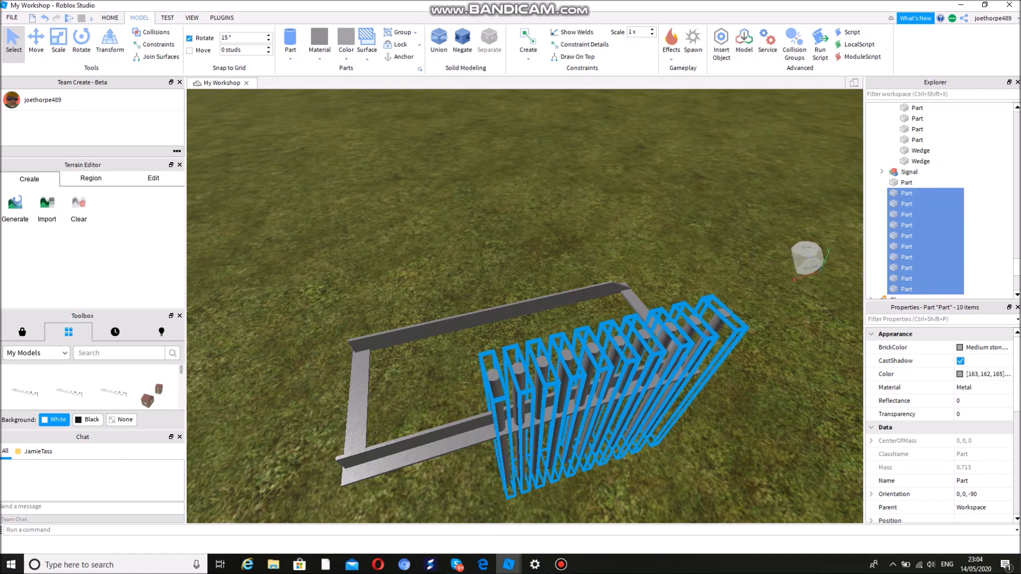
{"action": "left_click", "coordinate": [462, 41]}
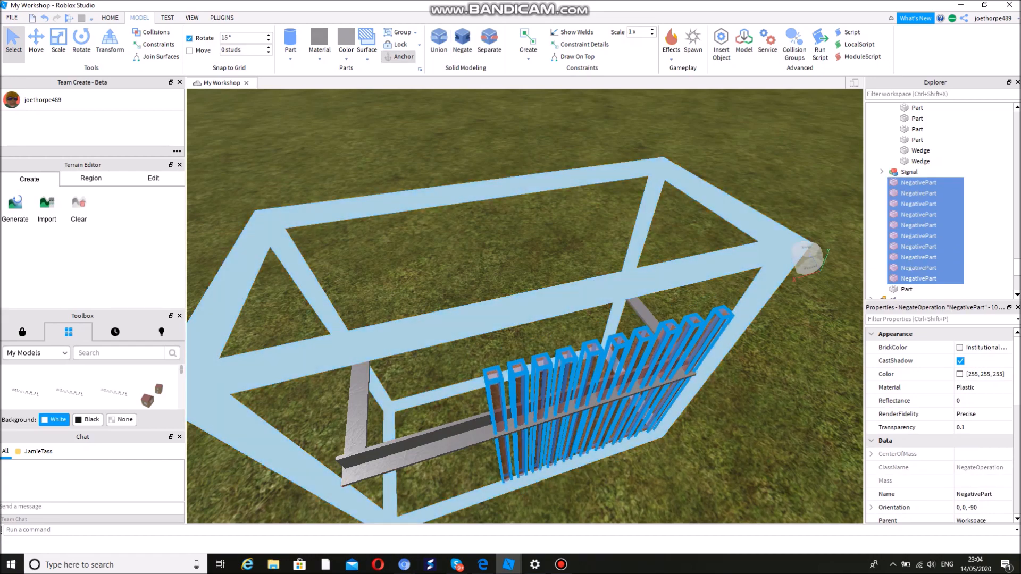
Try to union the ten negated posts with the model that contains the frame.
{"action": "key", "text": "ctrl+g"}
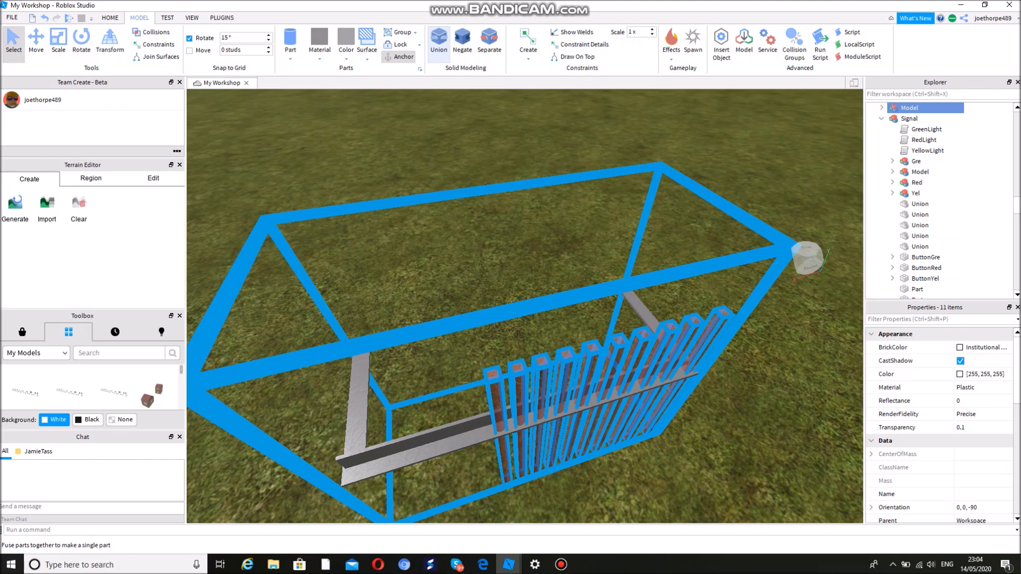
{"action": "left_click", "coordinate": [439, 40]}
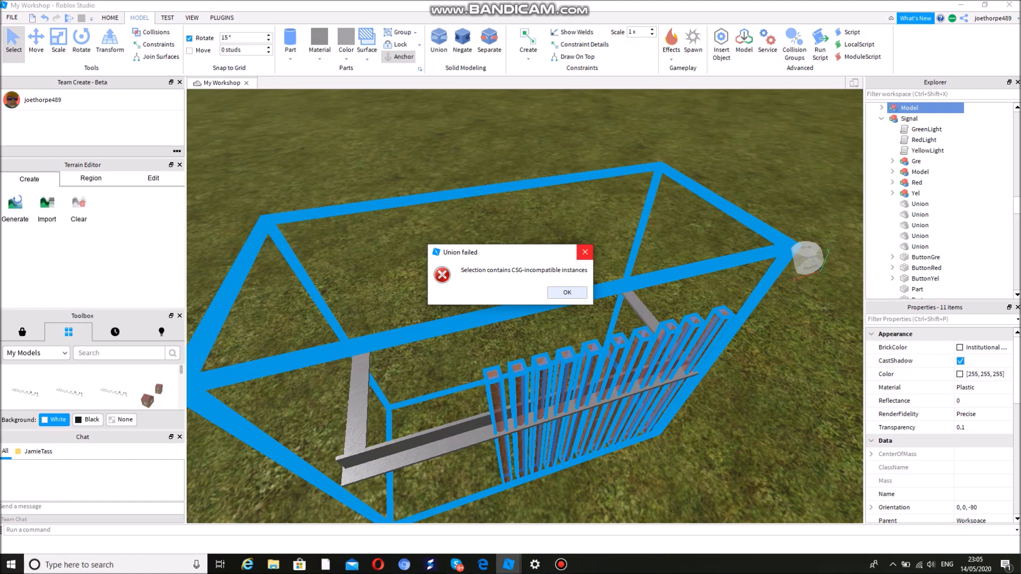
{"action": "left_click", "coordinate": [567, 292]}
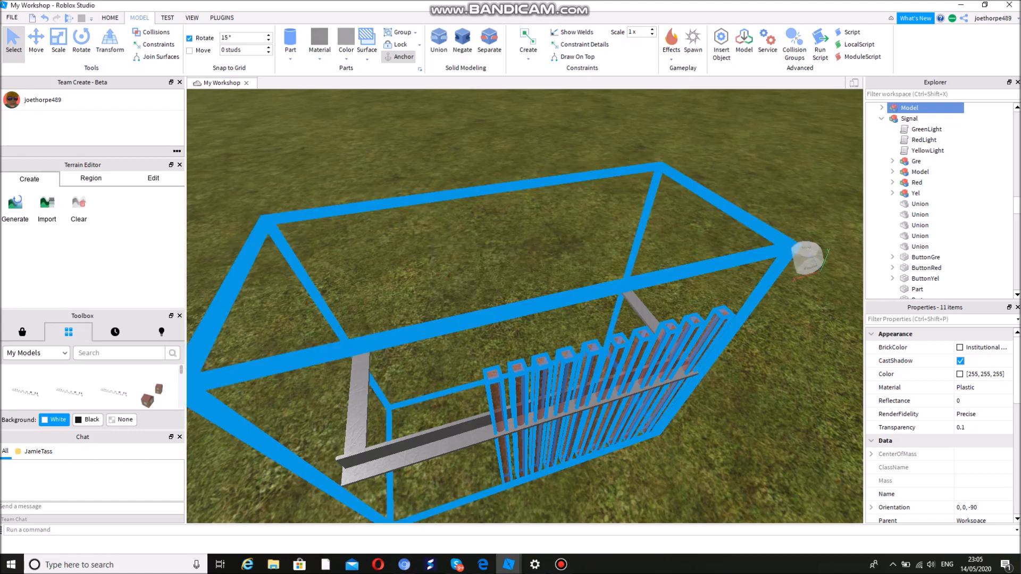
{"action": "left_click", "coordinate": [563, 478]}
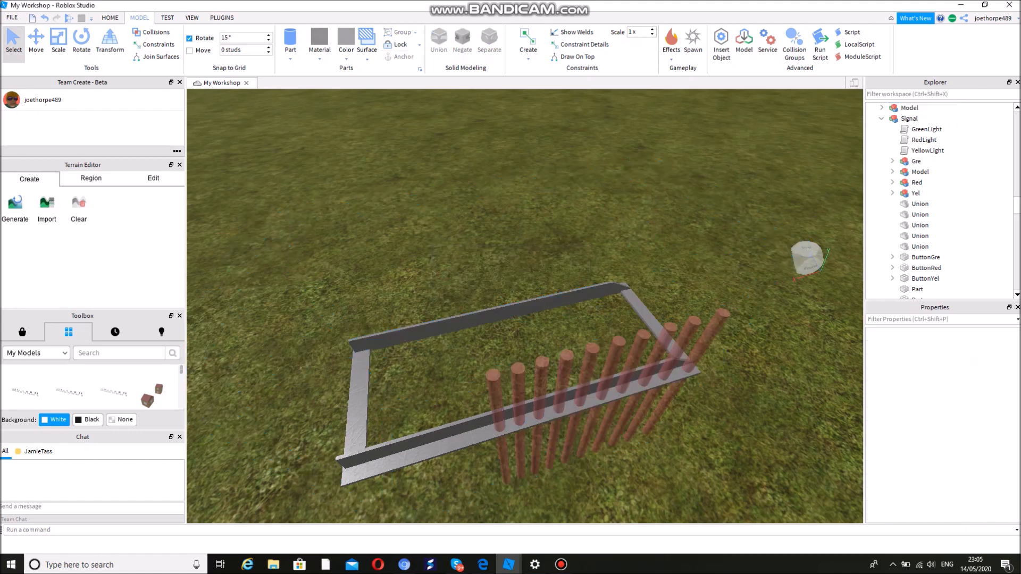
Reselect the ten negative posts one by one, add the frame's model to the selection and try the union again.
{"action": "left_click", "coordinate": [496, 426]}
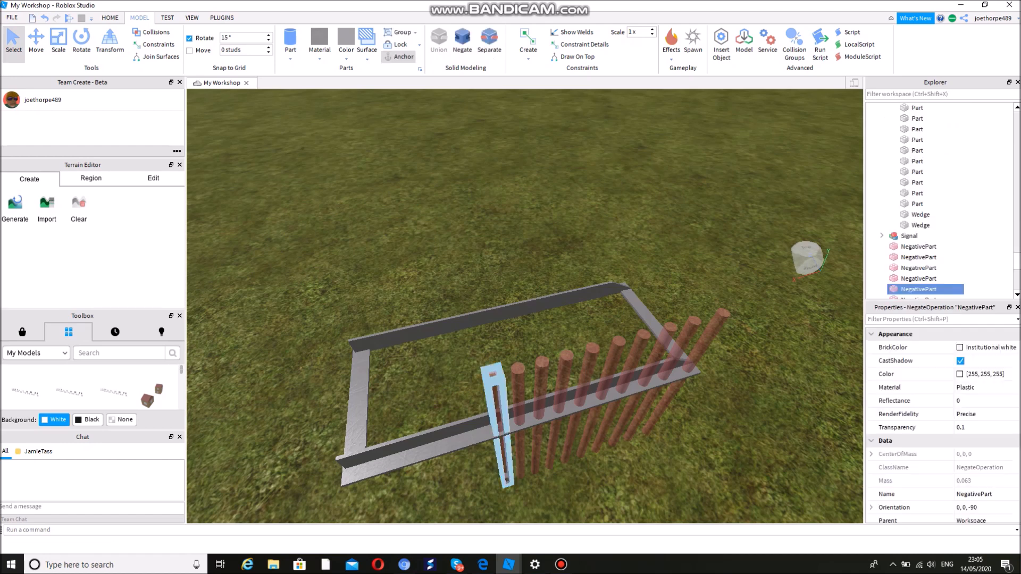
{"action": "left_click", "coordinate": [519, 420], "text": "ctrl"}
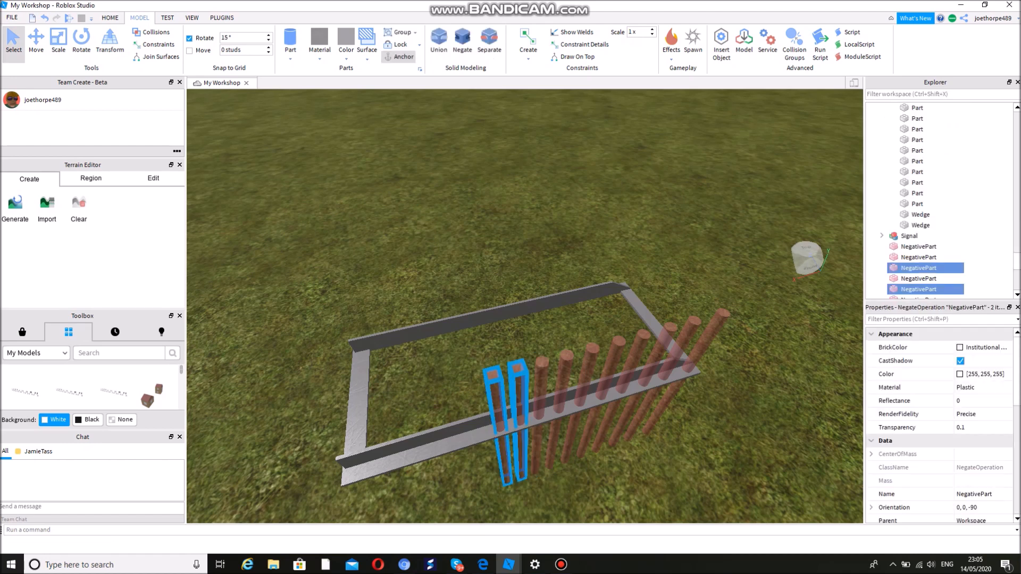
{"action": "left_click", "coordinate": [541, 415], "text": "ctrl"}
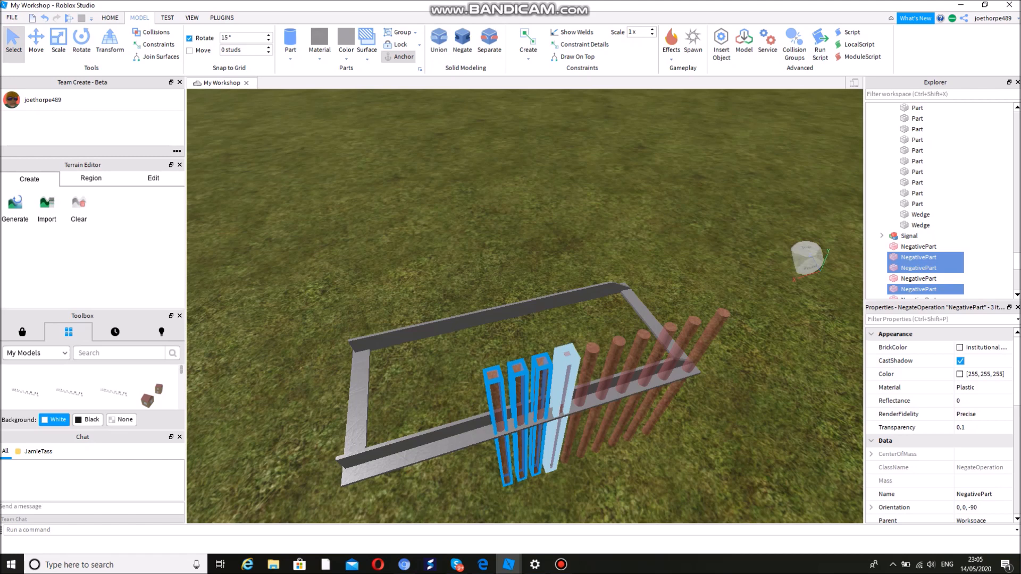
{"action": "left_click", "coordinate": [565, 404], "text": "ctrl"}
{"action": "left_click", "coordinate": [590, 382], "text": "ctrl"}
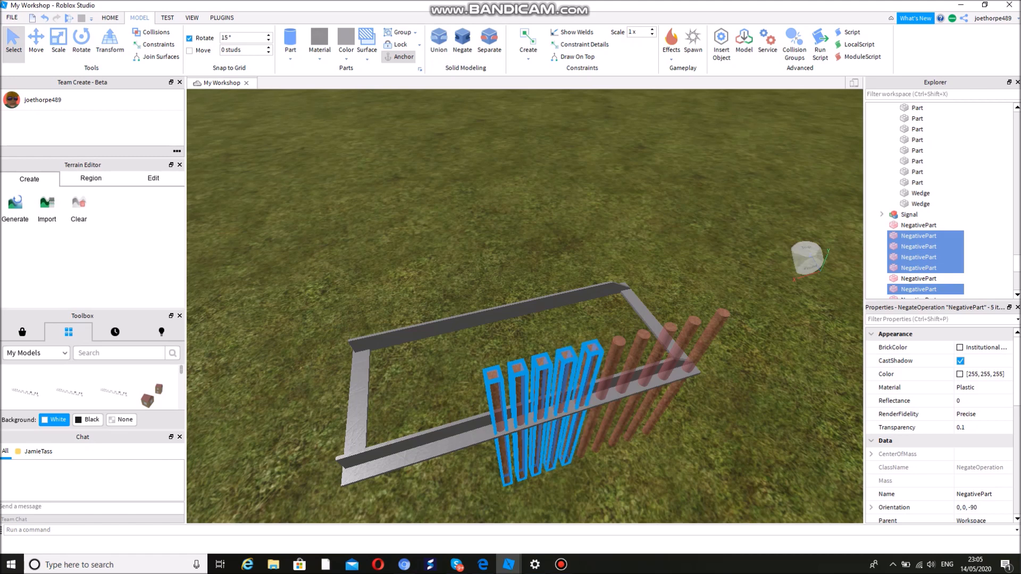
{"action": "left_click", "coordinate": [612, 387], "text": "ctrl"}
{"action": "left_click", "coordinate": [641, 362], "text": "ctrl"}
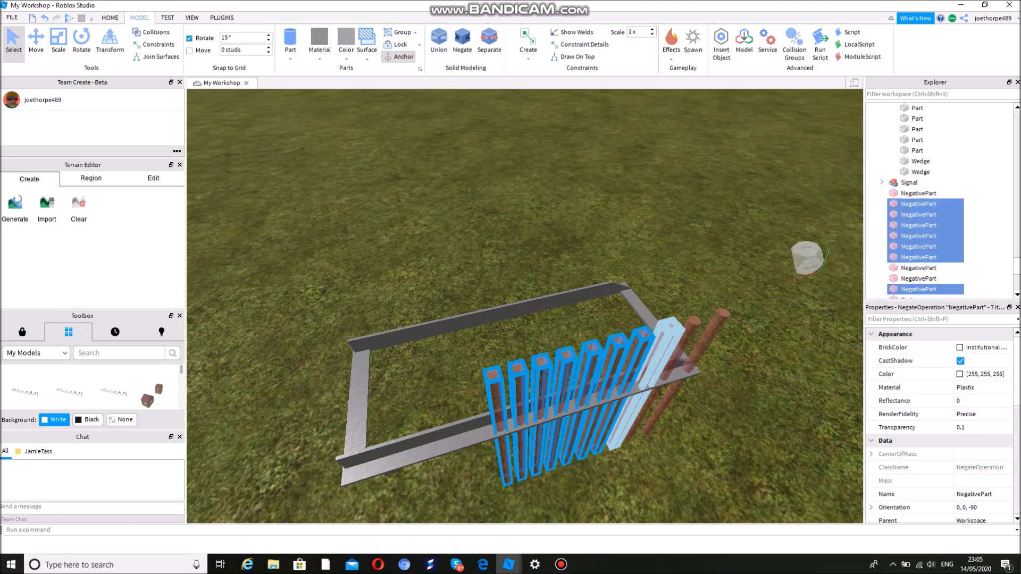
{"action": "left_click", "coordinate": [668, 351], "text": "ctrl"}
{"action": "left_click", "coordinate": [691, 341], "text": "ctrl"}
{"action": "left_click", "coordinate": [715, 330], "text": "ctrl"}
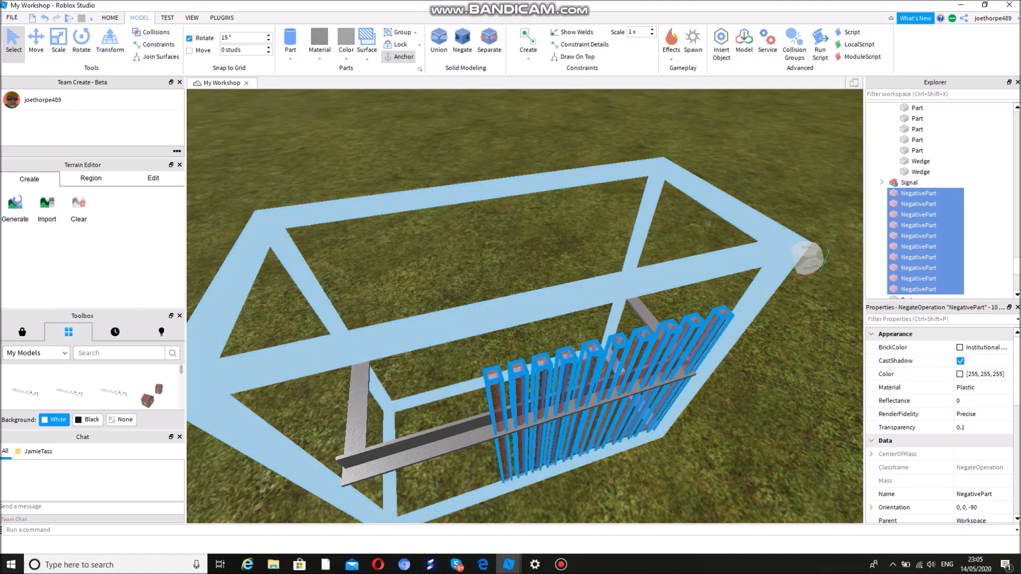
{"action": "left_click", "coordinate": [643, 313], "text": "ctrl"}
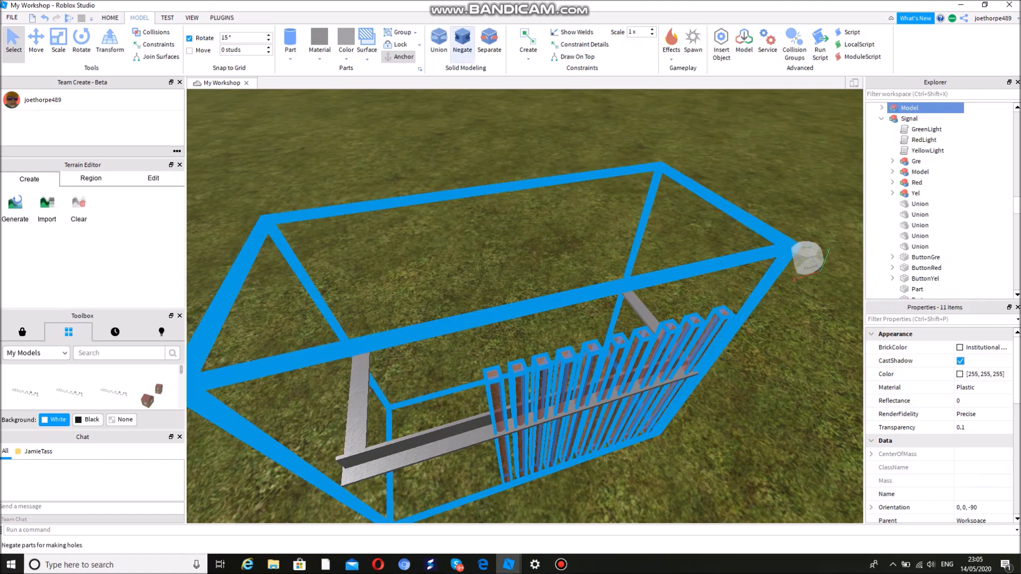
{"action": "left_click", "coordinate": [438, 42]}
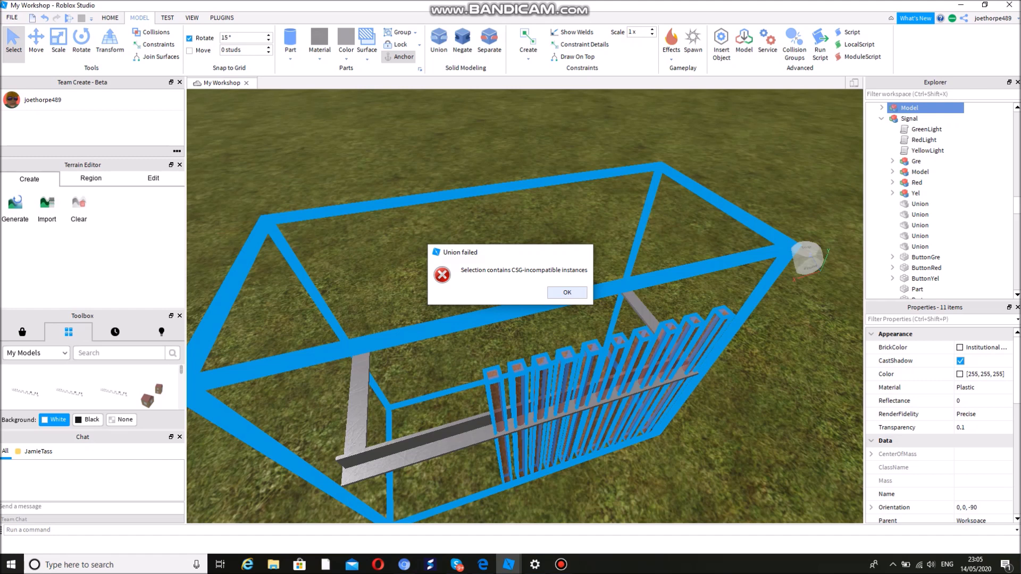
{"action": "key", "text": "Return"}
{"action": "key", "text": "alt+Tab"}
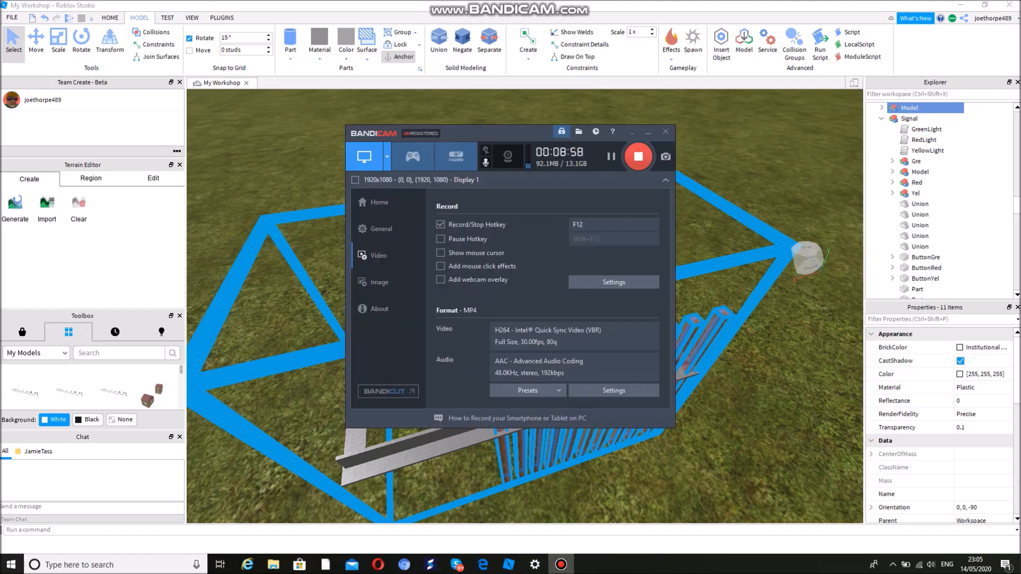
{"action": "left_click", "coordinate": [611, 156]}
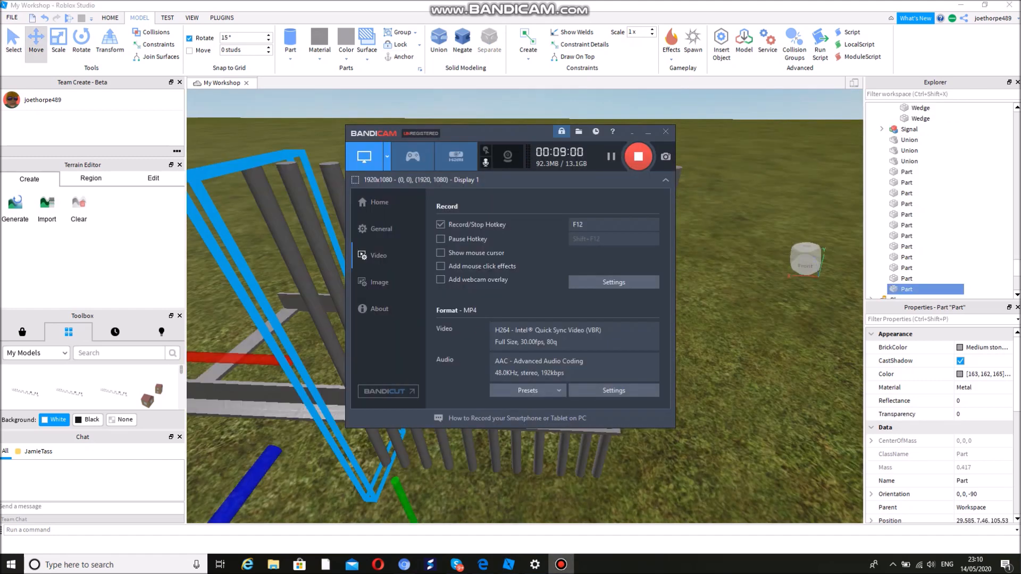
{"action": "mouse_move", "coordinate": [509, 565]}
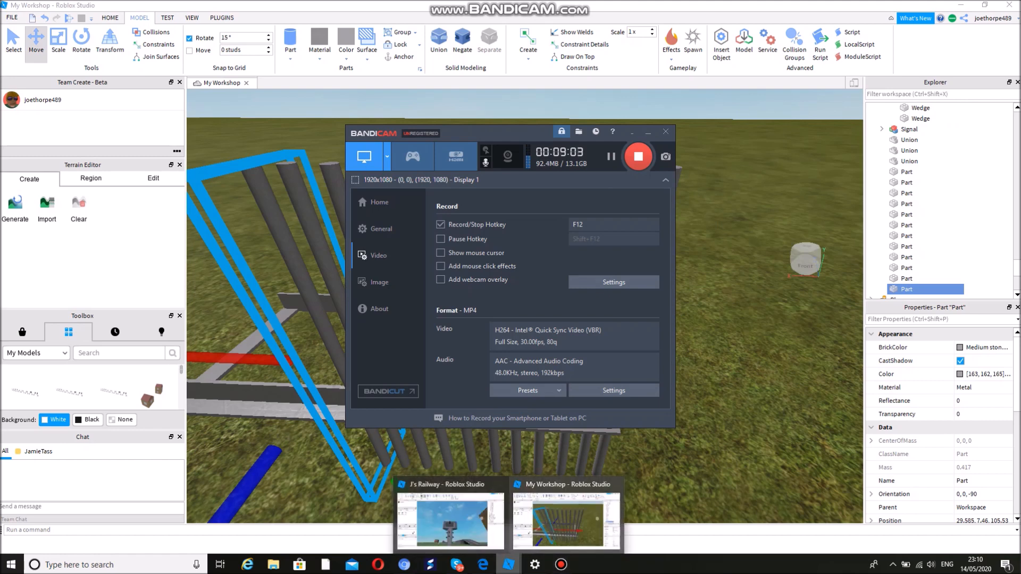
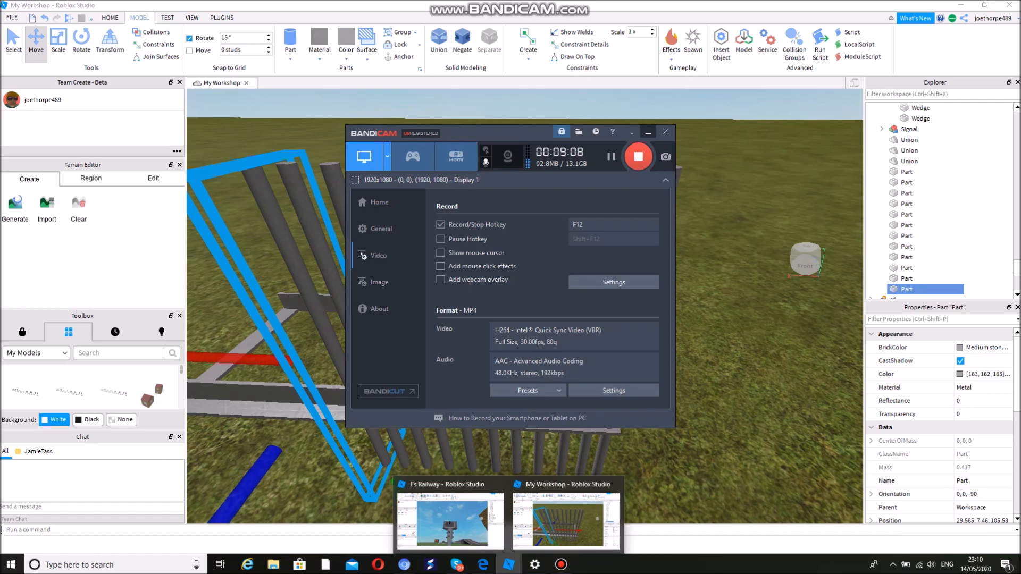
{"action": "left_click", "coordinate": [632, 131]}
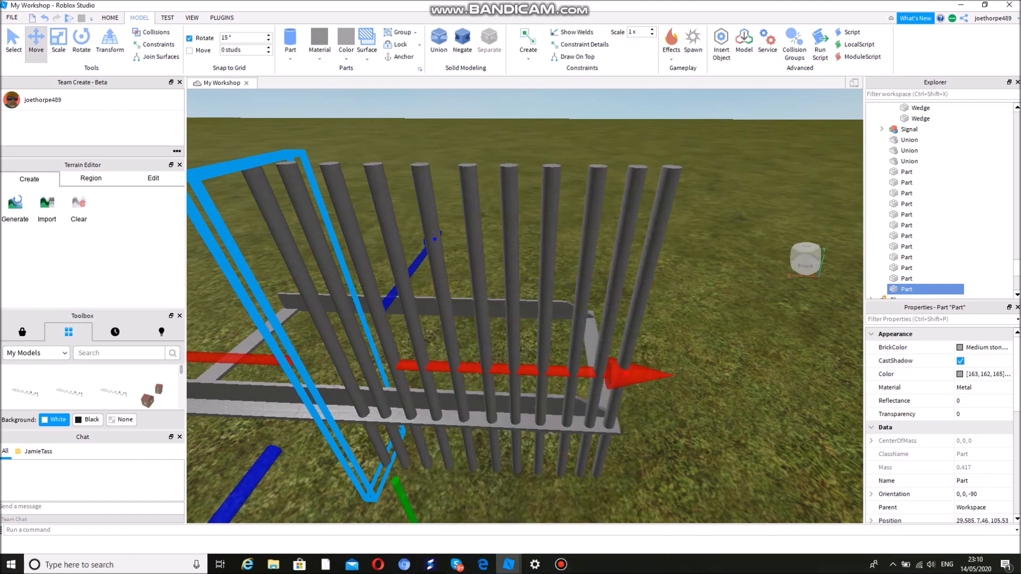
Duplicate the corner post and move the copy about 2.3 studs across to the frame's opposite long side.
{"action": "key", "text": "d"}
{"action": "right_click_drag", "start_coordinate": [525, 306], "coordinate": [370, 255]}
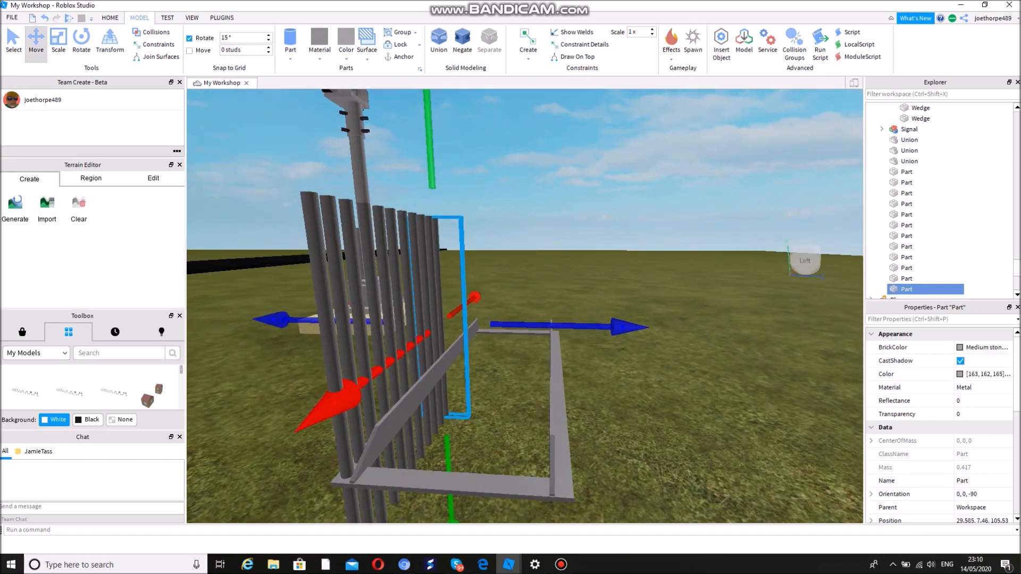
{"action": "left_click_drag", "start_coordinate": [341, 399], "coordinate": [221, 439]}
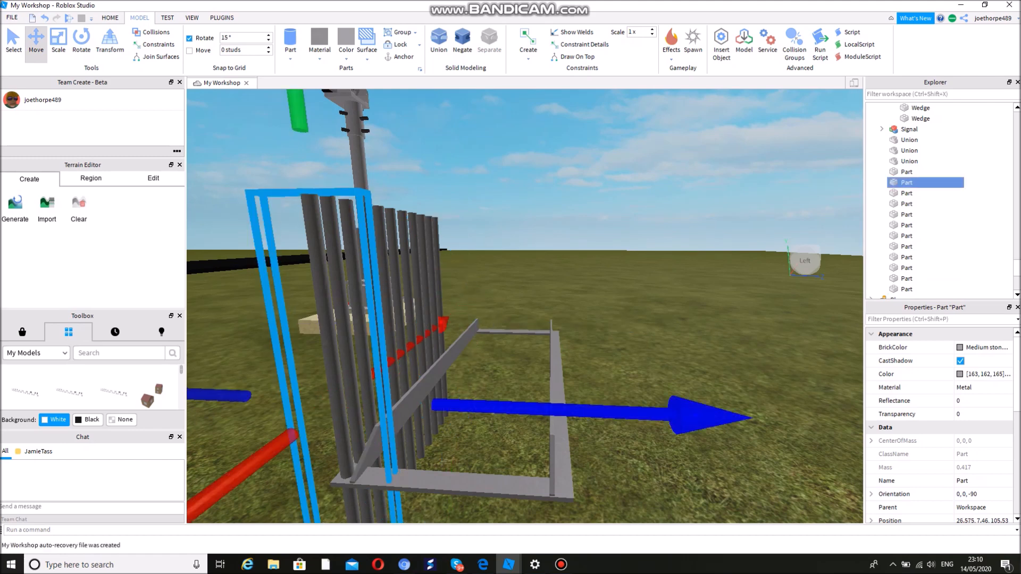
{"action": "right_click_drag", "start_coordinate": [525, 306], "coordinate": [555, 346]}
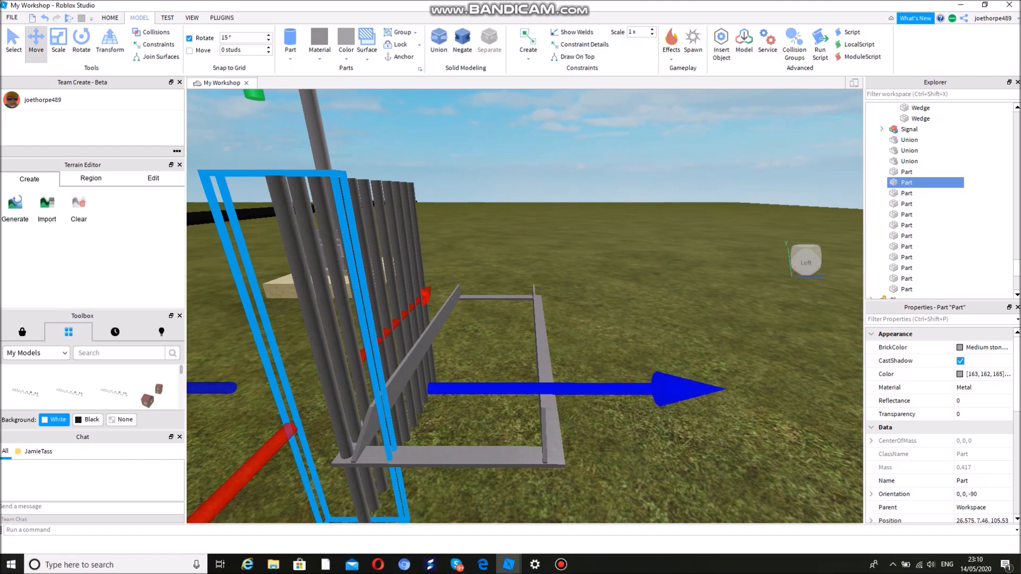
{"action": "key", "text": "ctrl+d"}
{"action": "left_click_drag", "start_coordinate": [676, 389], "coordinate": [847, 389]}
{"action": "left_click_drag", "start_coordinate": [380, 388], "coordinate": [429, 389]}
Extend the second row along the opposite long side with ten duplicates of the moved post, about 0.3 studs apart.
{"action": "key", "text": "d"}
{"action": "right_click_drag", "start_coordinate": [429, 389], "coordinate": [290, 444]}
{"action": "key", "text": "d"}
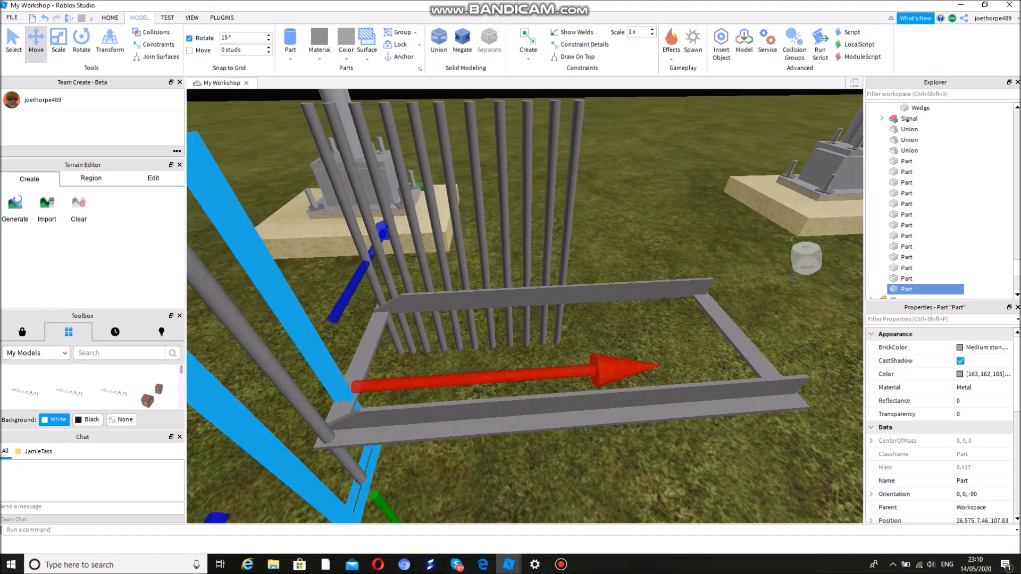
{"action": "key", "text": "ctrl+d"}
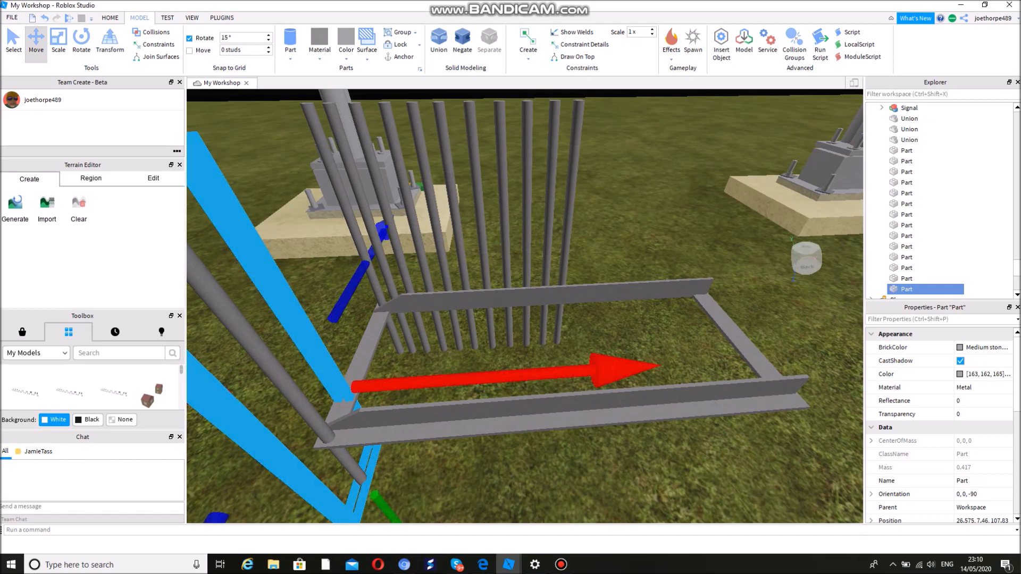
{"action": "left_click_drag", "start_coordinate": [626, 367], "coordinate": [639, 367]}
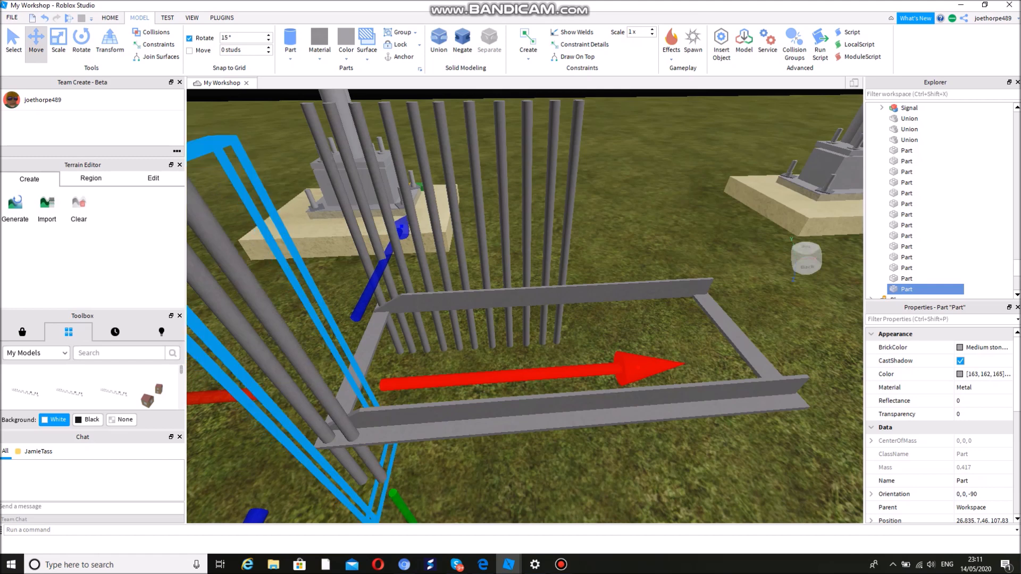
{"action": "left_click_drag", "start_coordinate": [639, 367], "coordinate": [734, 363]}
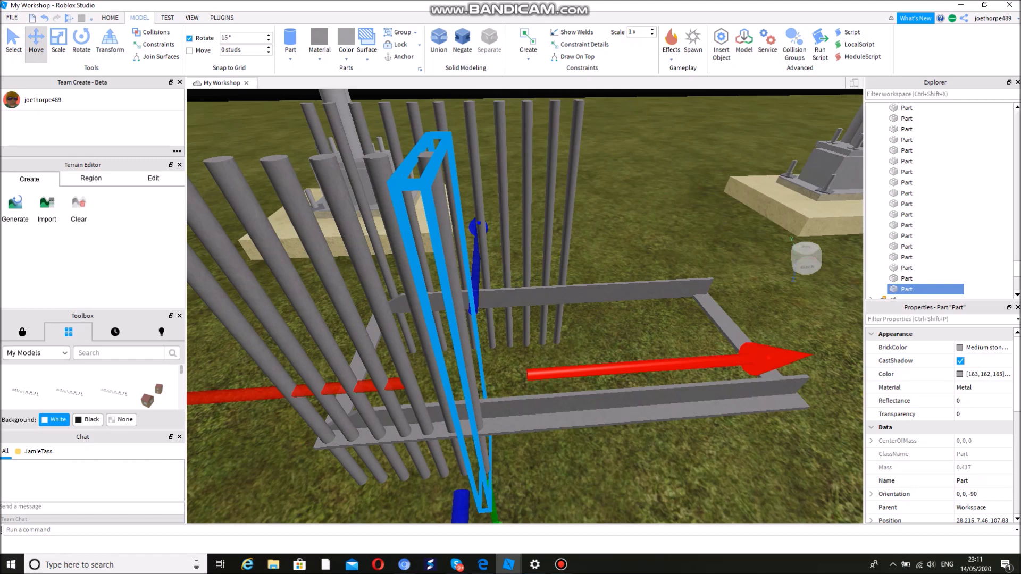
{"action": "left_click_drag", "start_coordinate": [734, 364], "coordinate": [745, 363]}
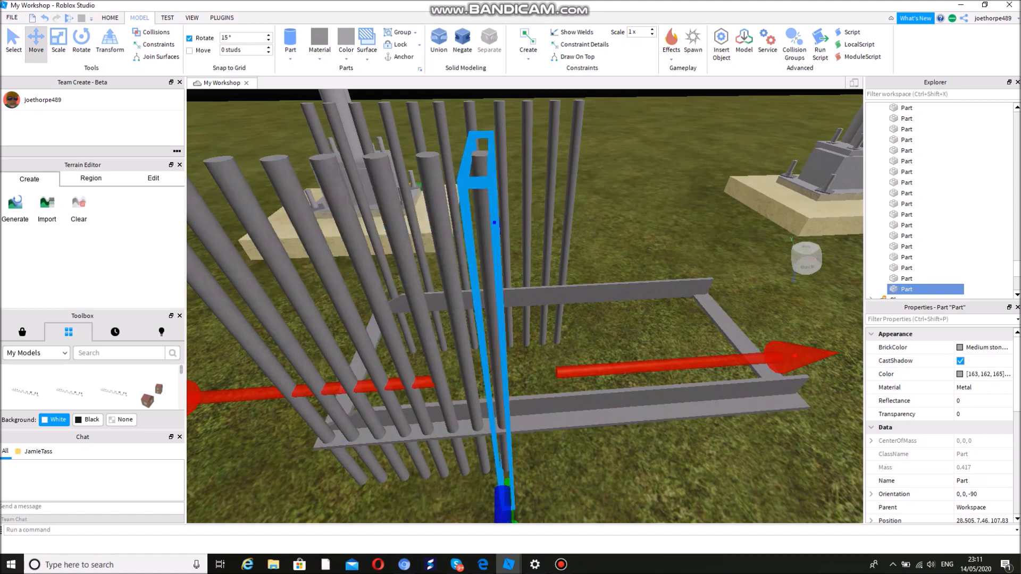
{"action": "left_click_drag", "start_coordinate": [803, 355], "coordinate": [860, 351]}
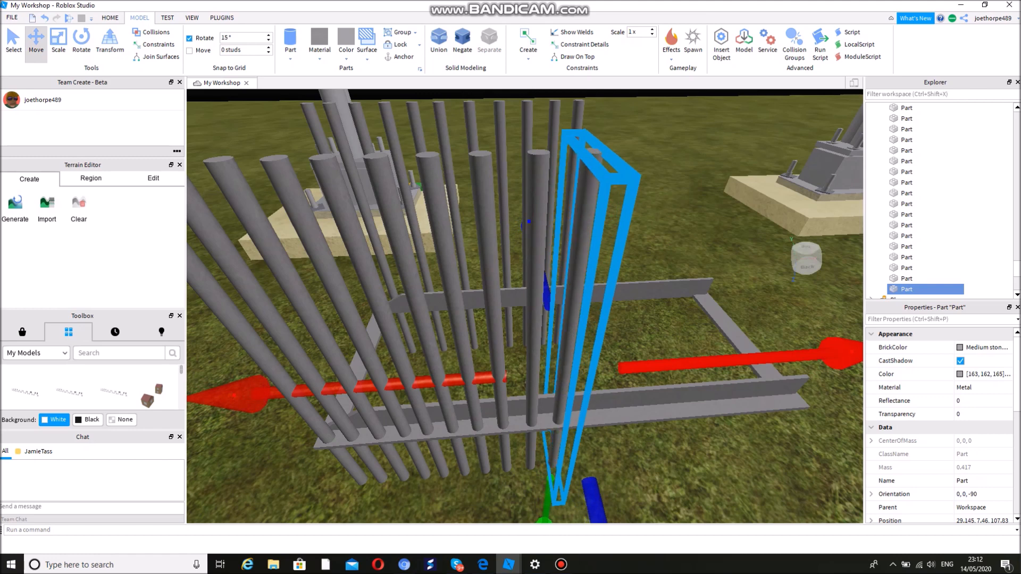
{"action": "left_click_drag", "start_coordinate": [859, 351], "coordinate": [874, 350]}
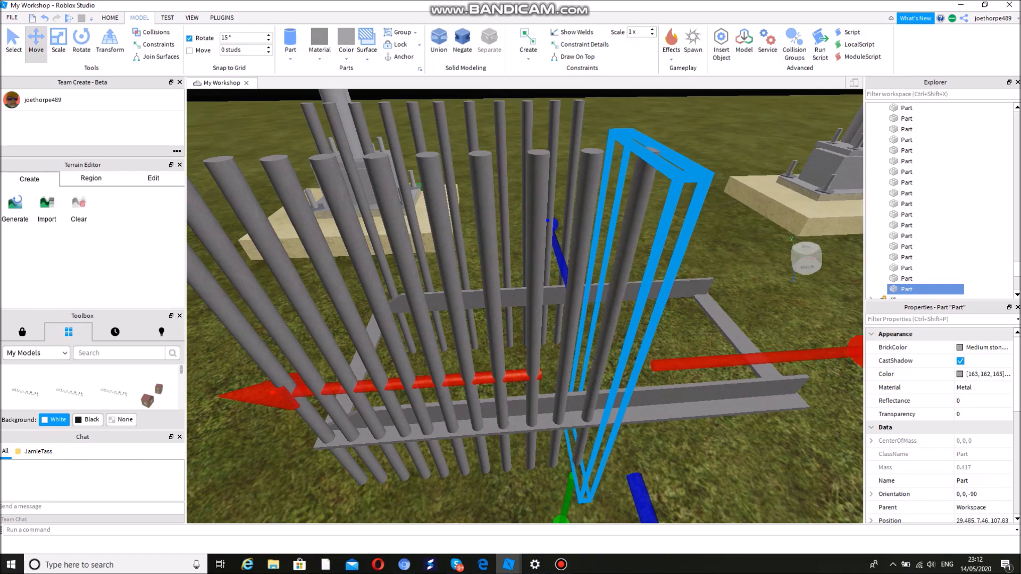
Select all eleven posts of the first row along the near long side and negate them.
{"action": "left_click", "coordinate": [771, 453]}
{"action": "right_click_drag", "start_coordinate": [531, 319], "coordinate": [479, 309]}
{"action": "key", "text": "w"}
{"action": "key", "text": "w"}
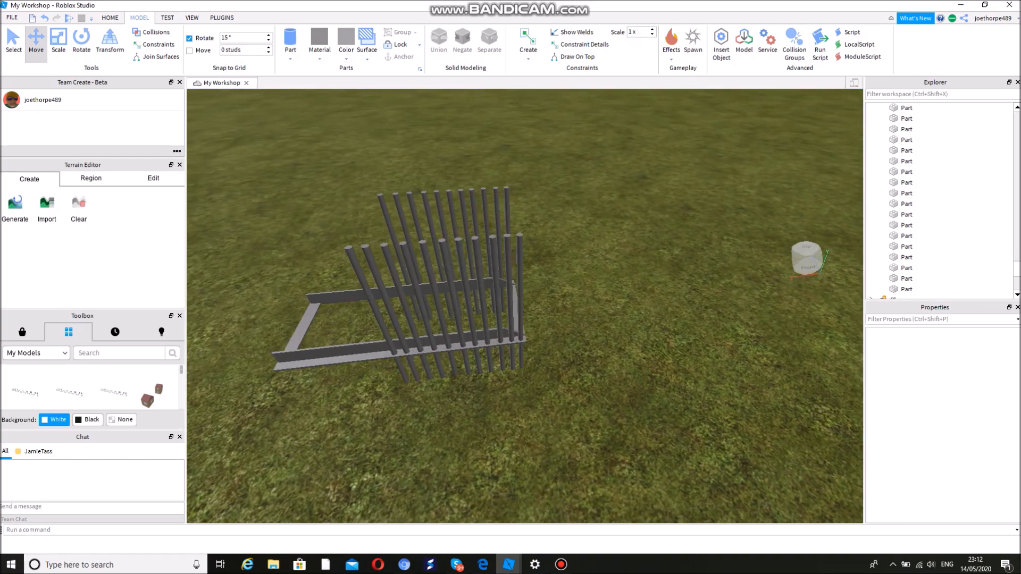
{"action": "key", "text": "w"}
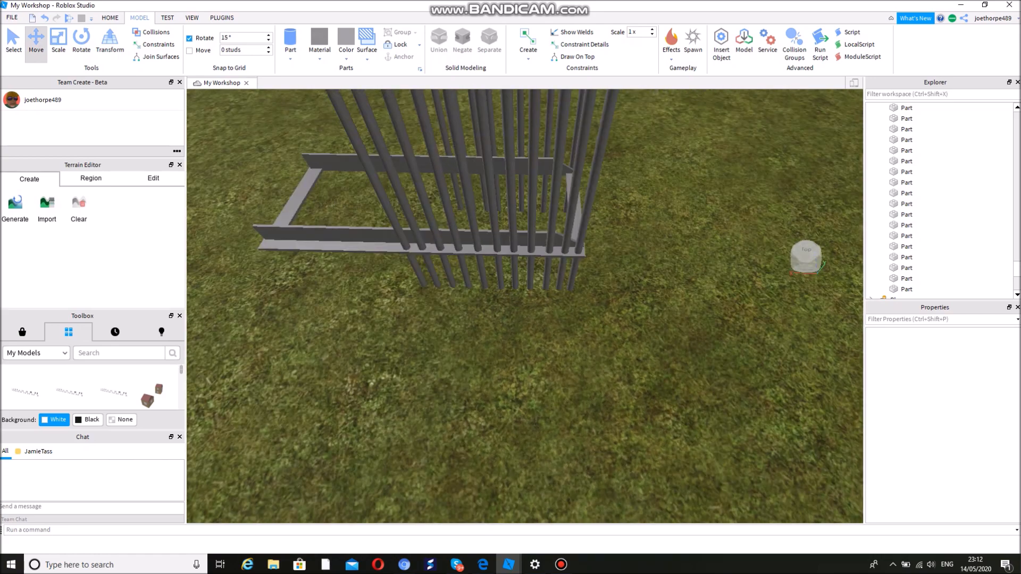
{"action": "right_click_drag", "start_coordinate": [479, 308], "coordinate": [465, 268]}
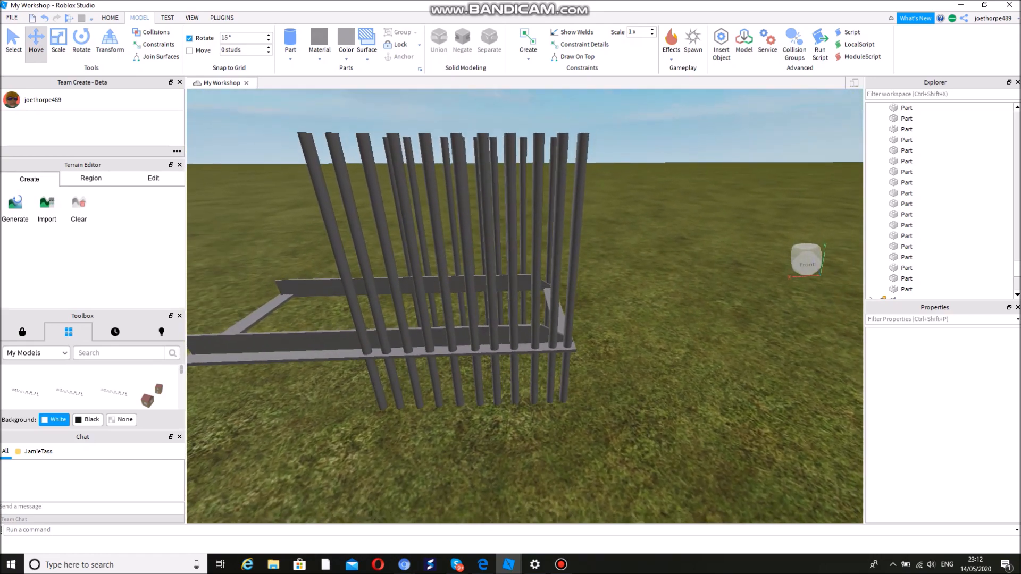
{"action": "left_click", "coordinate": [575, 266]}
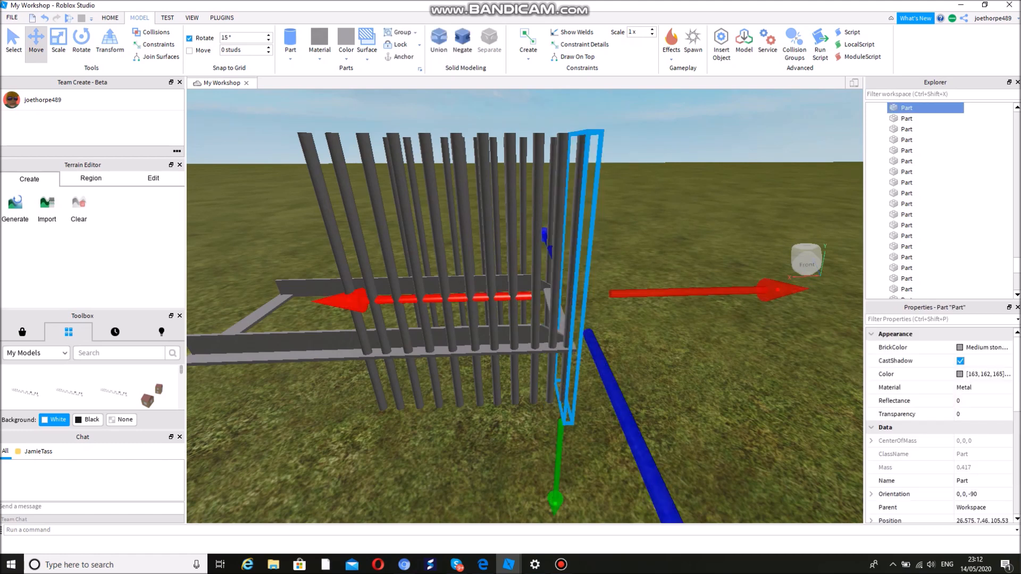
{"action": "key", "text": "ctrl+1"}
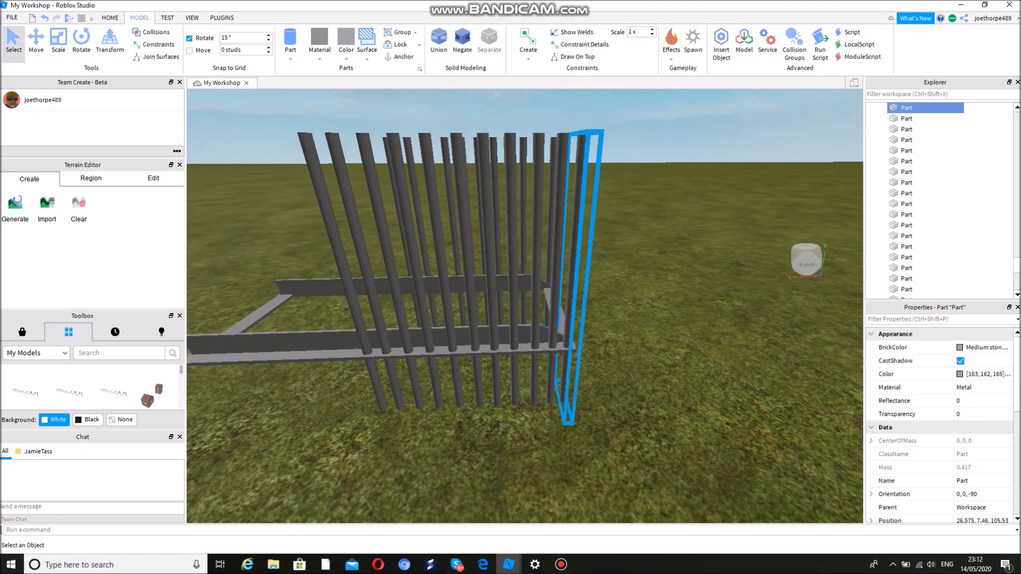
{"action": "left_click", "coordinate": [561, 240], "text": "ctrl"}
{"action": "left_click", "coordinate": [544, 239], "text": "ctrl"}
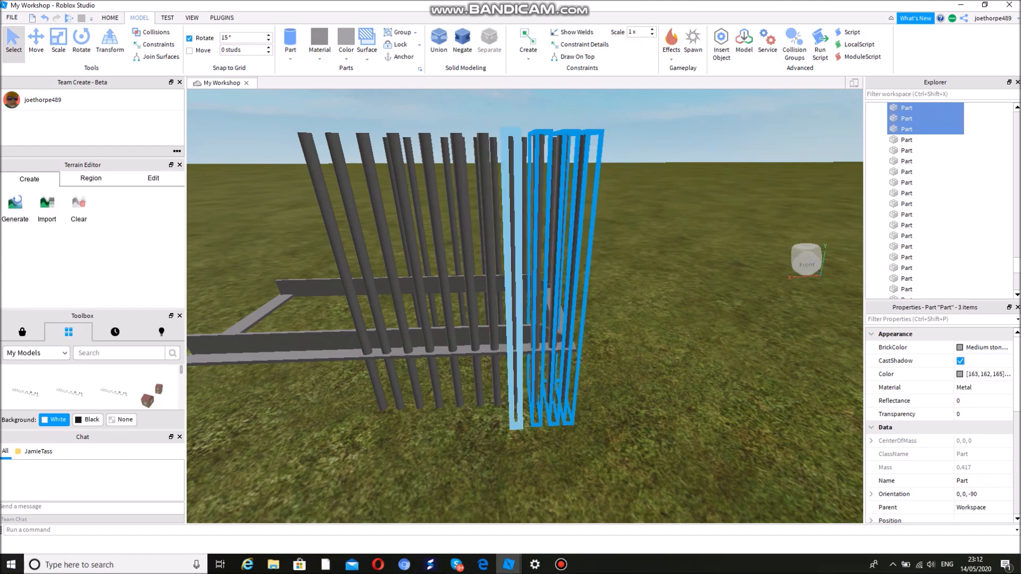
{"action": "left_click", "coordinate": [511, 240], "text": "ctrl"}
{"action": "left_click", "coordinate": [485, 239], "text": "ctrl"}
{"action": "left_click", "coordinate": [453, 239], "text": "ctrl"}
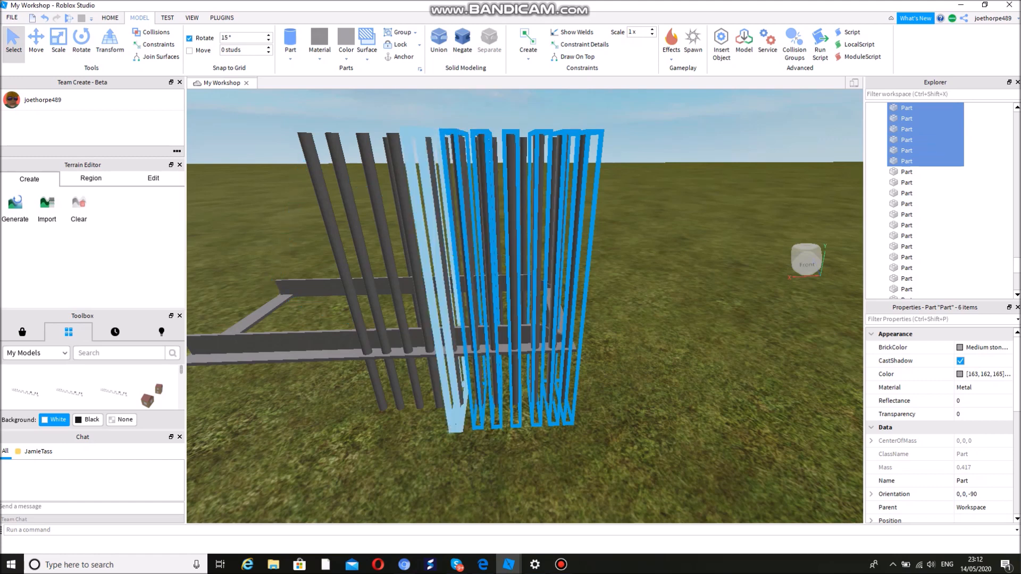
{"action": "left_click", "coordinate": [421, 239], "text": "ctrl"}
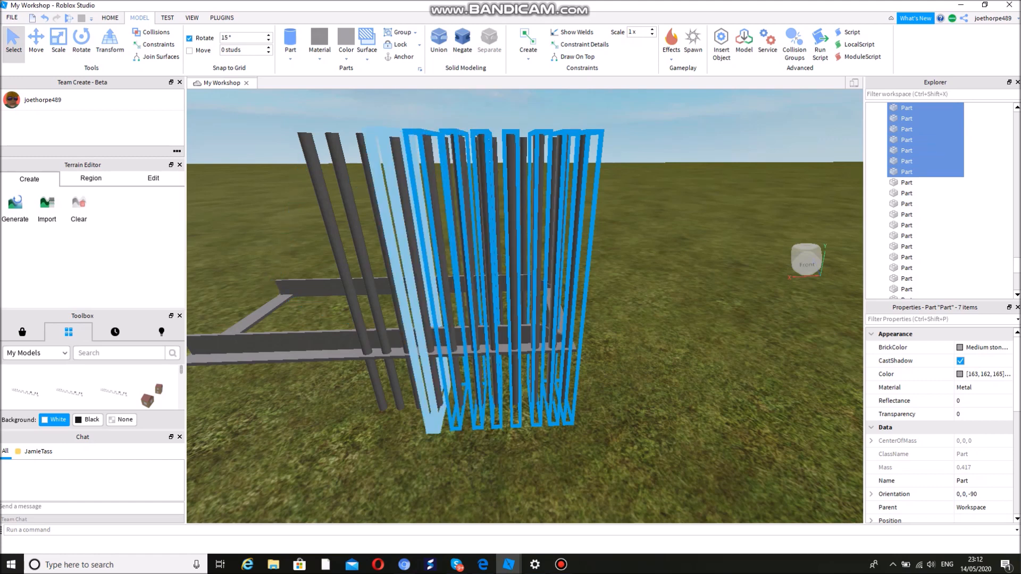
{"action": "left_click", "coordinate": [396, 239], "text": "ctrl"}
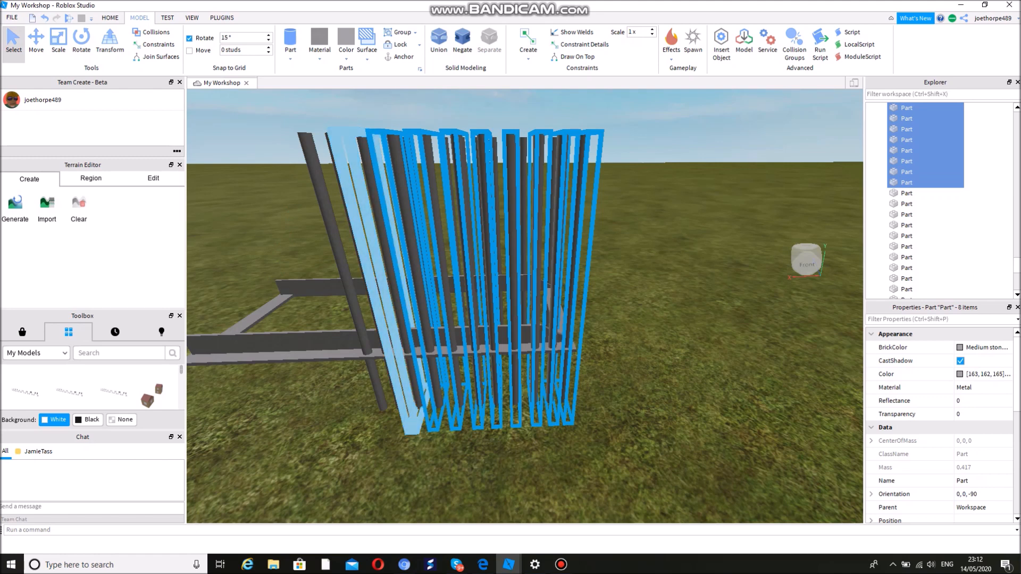
{"action": "left_click", "coordinate": [369, 250], "text": "ctrl"}
{"action": "key", "text": "a"}
{"action": "key", "text": "a"}
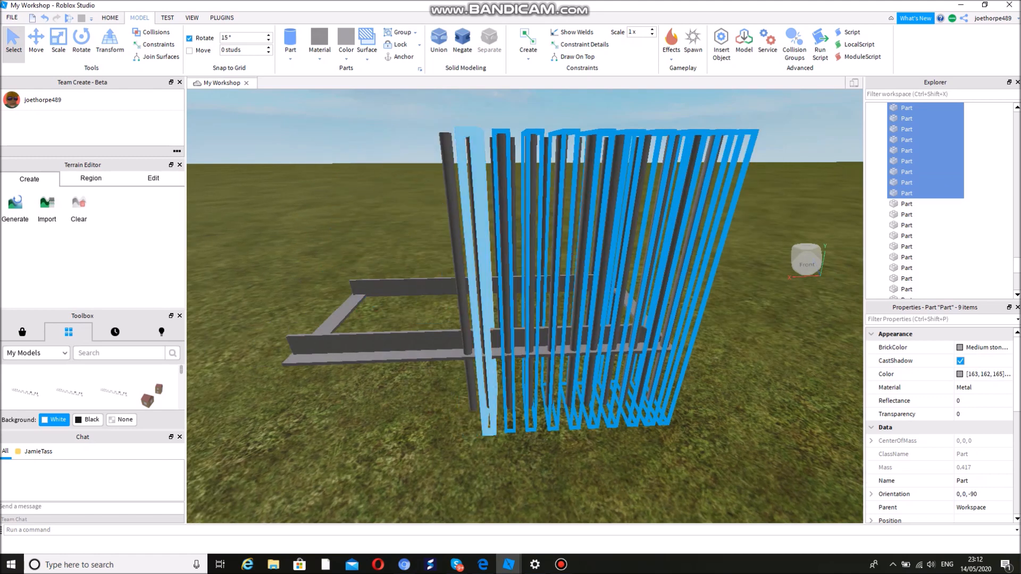
{"action": "left_click", "coordinate": [476, 282], "text": "ctrl"}
{"action": "left_click", "coordinate": [447, 276], "text": "ctrl"}
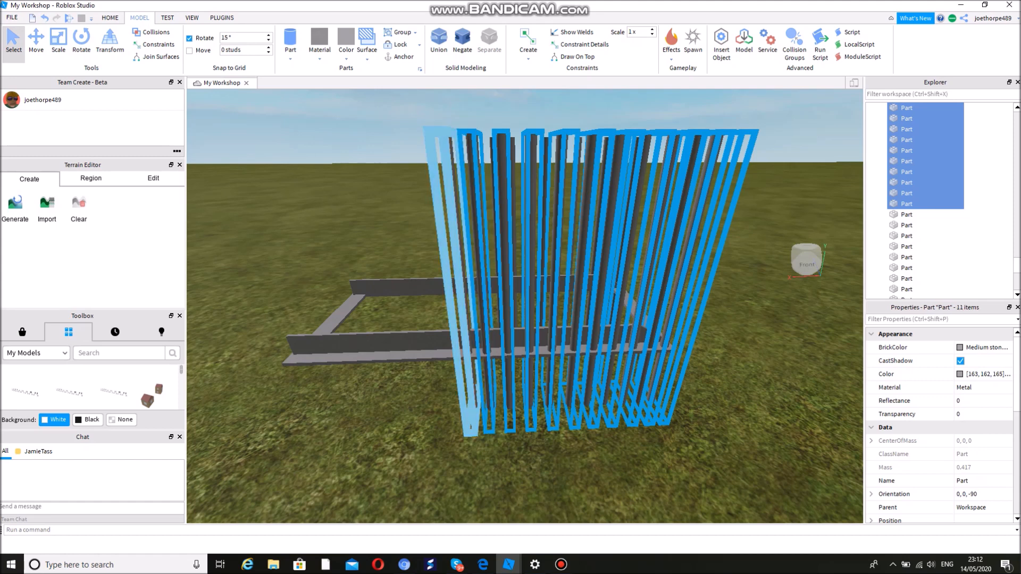
{"action": "left_click", "coordinate": [452, 282], "text": "ctrl"}
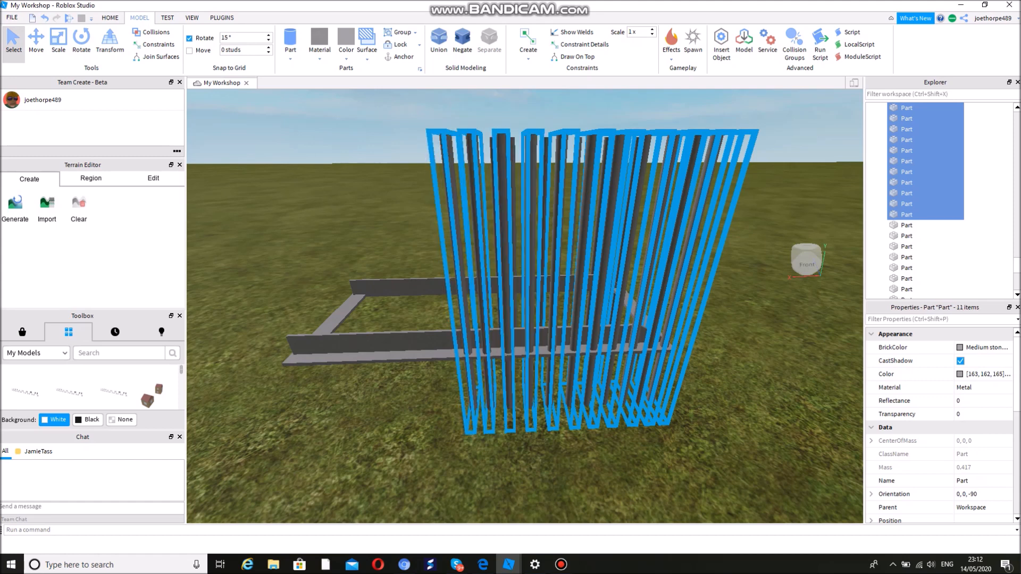
{"action": "left_click", "coordinate": [462, 40]}
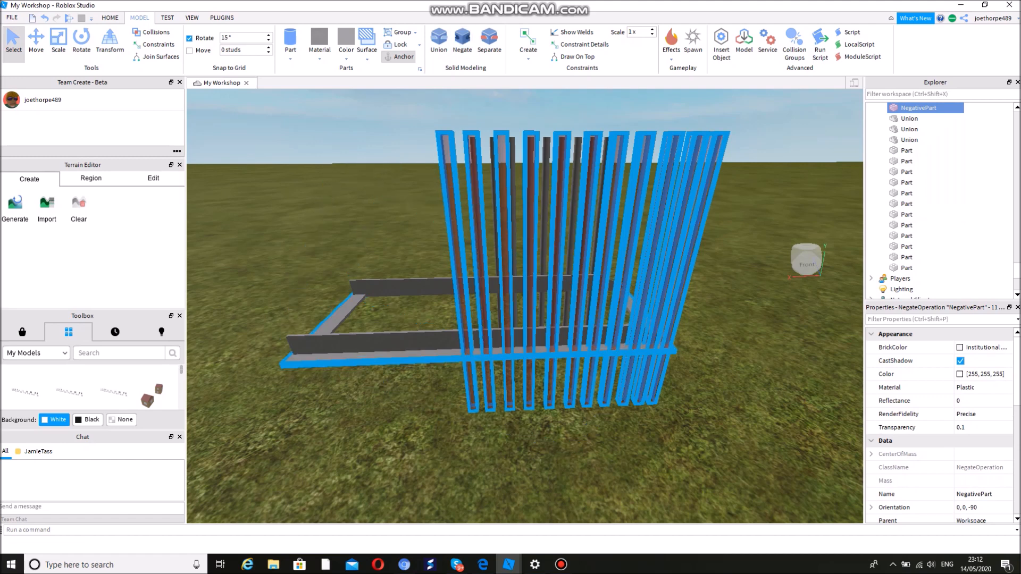
Add the frame's base union to the negated posts and union them to cut round holes in the near side.
{"action": "left_click", "coordinate": [372, 358], "text": "ctrl"}
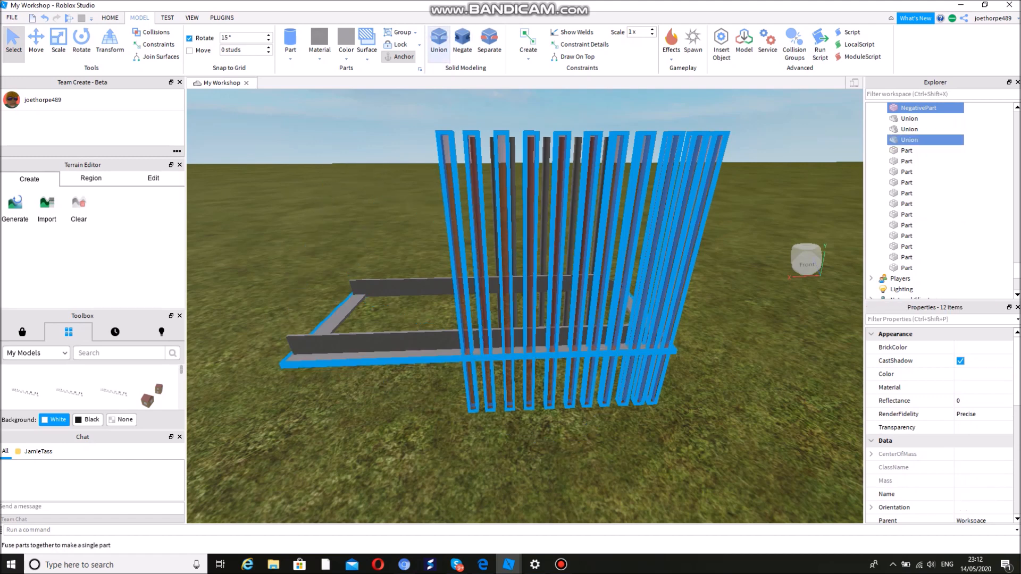
{"action": "left_click", "coordinate": [438, 41]}
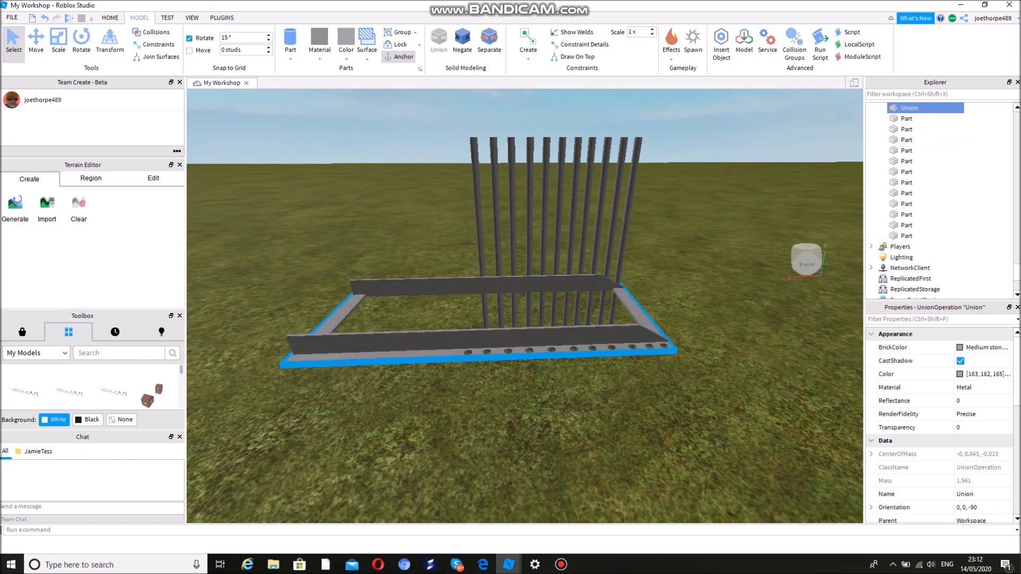
{"action": "mouse_move", "coordinate": [525, 306]}
{"action": "right_mouse_down"}
{"action": "mouse_move", "coordinate": [531, 338]}
{"action": "mouse_move", "coordinate": [523, 307]}
{"action": "right_mouse_up"}
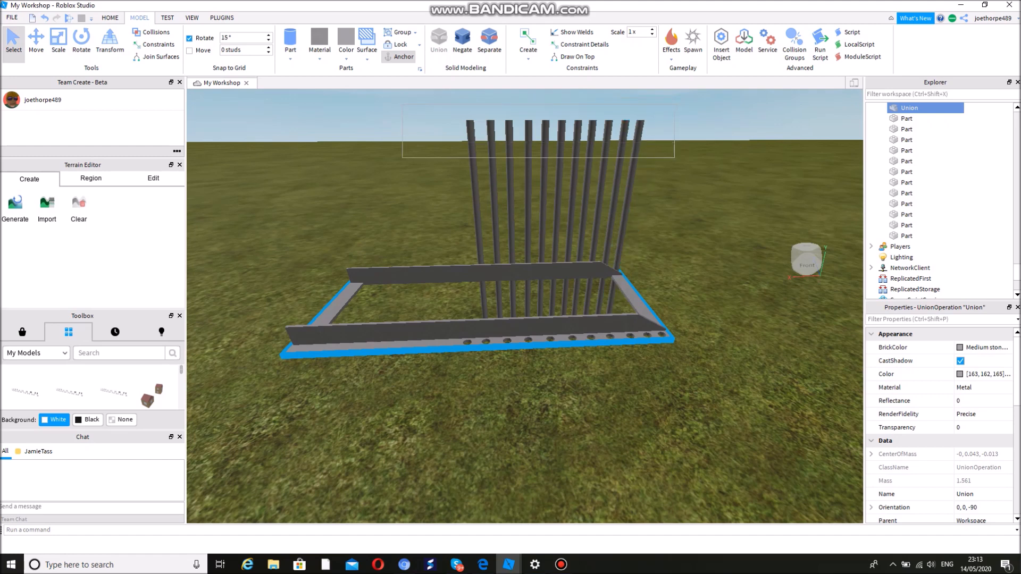
Negate the eleven posts along the far long side and union them with the frame's base to cut the second row of holes.
{"action": "left_click_drag", "start_coordinate": [674, 229], "coordinate": [674, 229], "text": "shift"}
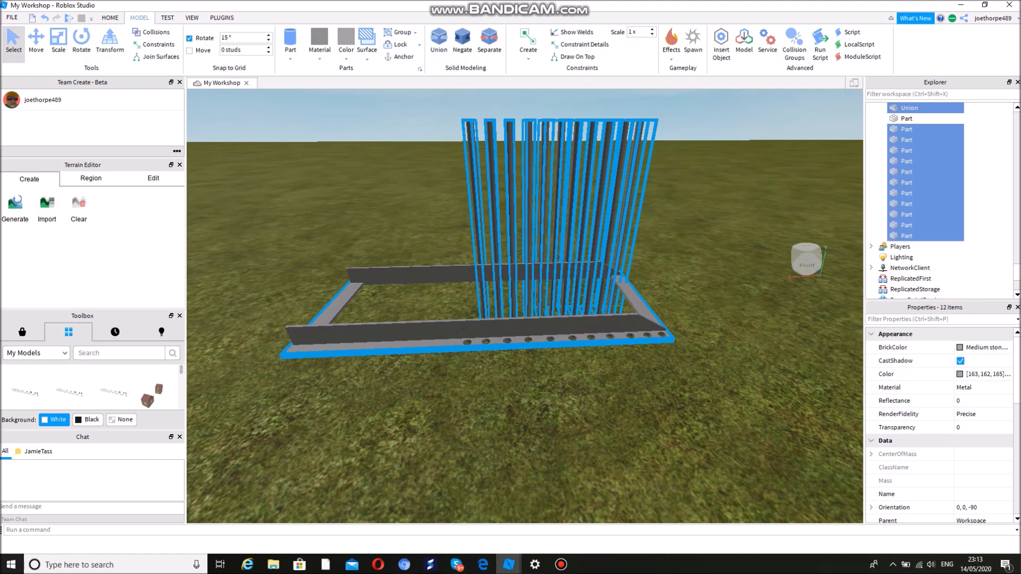
{"action": "left_click", "coordinate": [681, 229]}
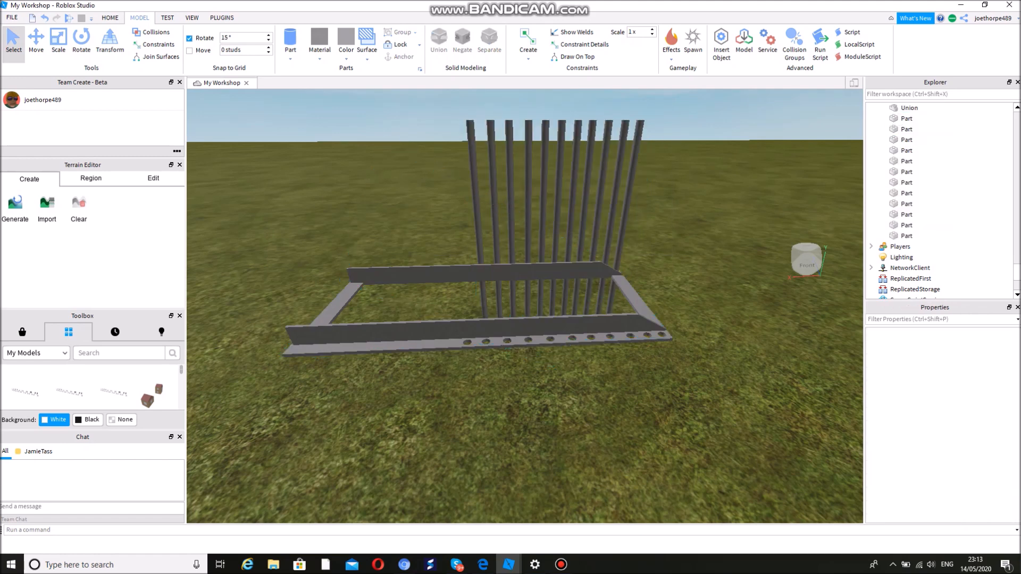
{"action": "left_click", "coordinate": [625, 229]}
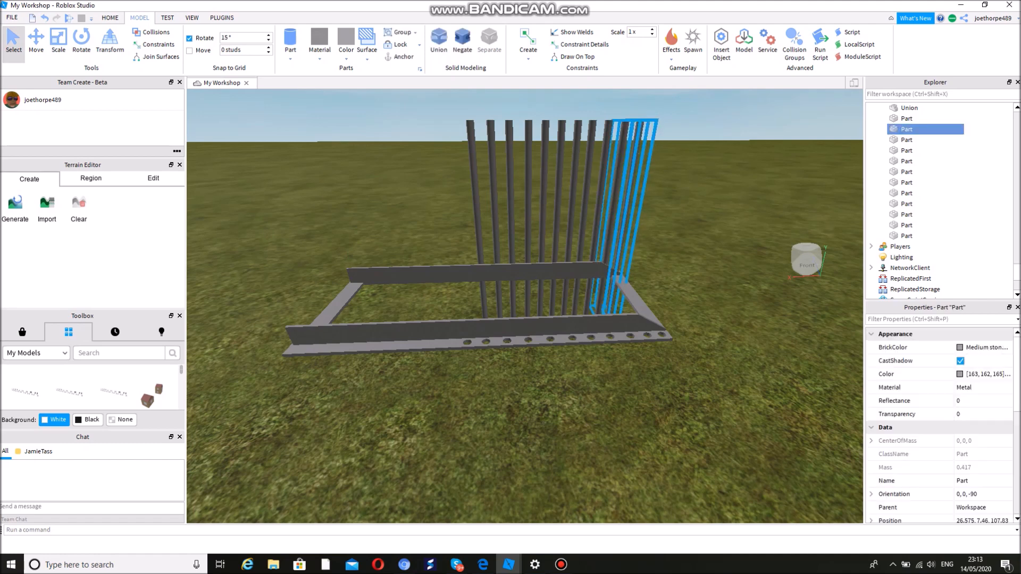
{"action": "left_click", "coordinate": [611, 229], "text": "shift"}
{"action": "left_click", "coordinate": [596, 230], "text": "shift"}
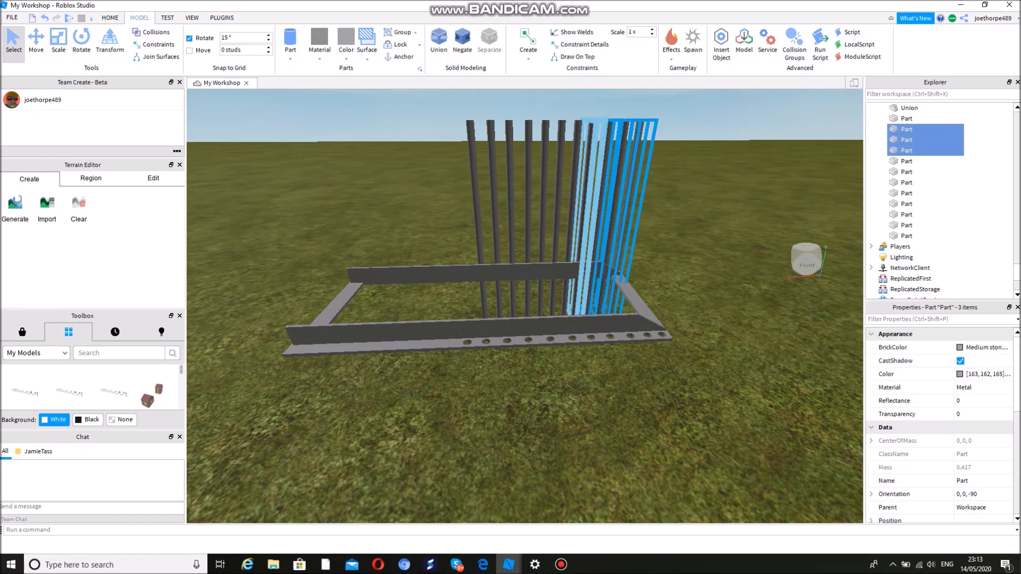
{"action": "left_click", "coordinate": [584, 229], "text": "shift"}
{"action": "left_click", "coordinate": [571, 230], "text": "shift"}
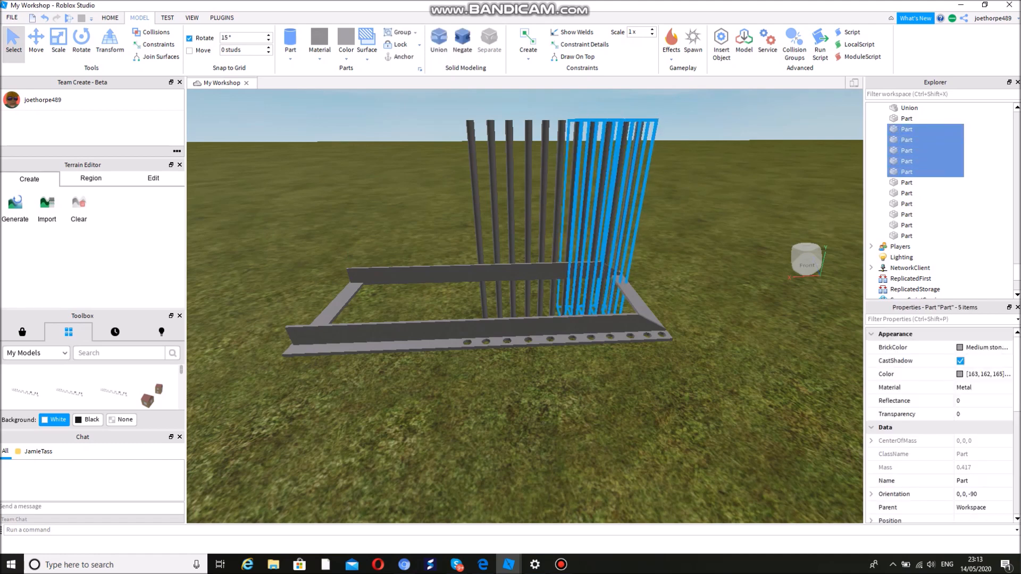
{"action": "left_click", "coordinate": [557, 230], "text": "shift"}
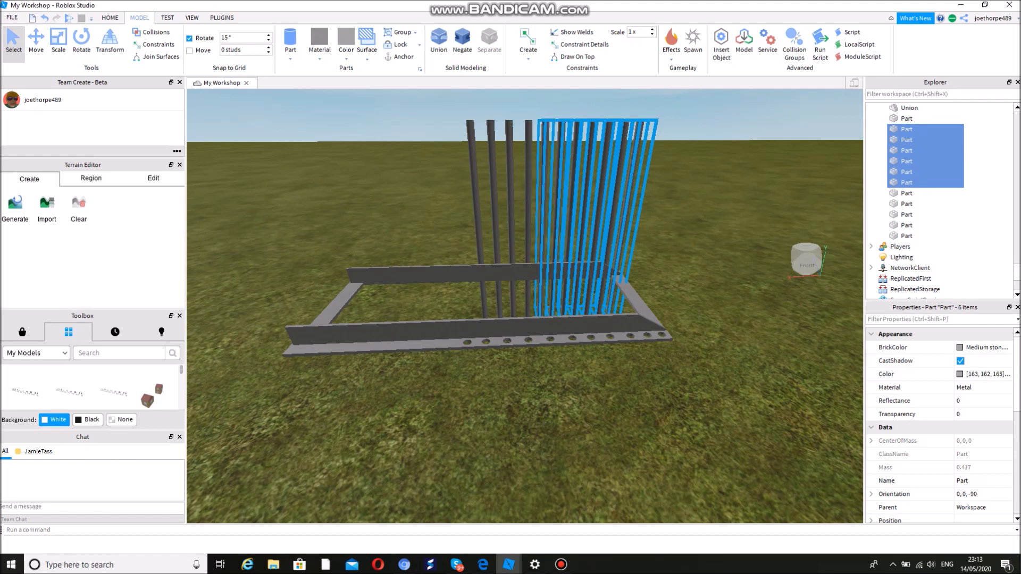
{"action": "left_click", "coordinate": [543, 229], "text": "shift"}
{"action": "left_click", "coordinate": [529, 229], "text": "shift"}
{"action": "left_click", "coordinate": [510, 229], "text": "shift"}
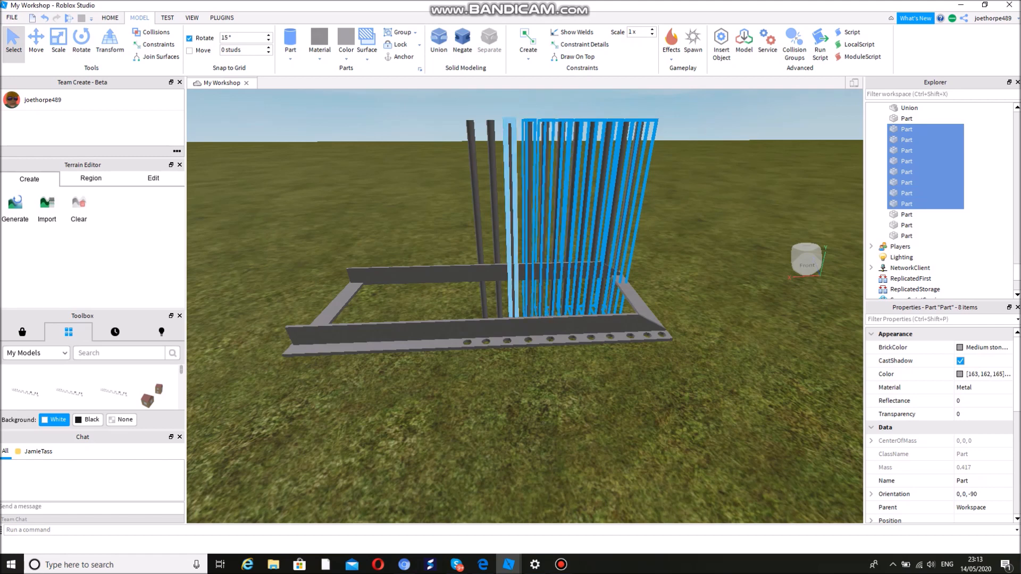
{"action": "left_click", "coordinate": [492, 229], "text": "shift"}
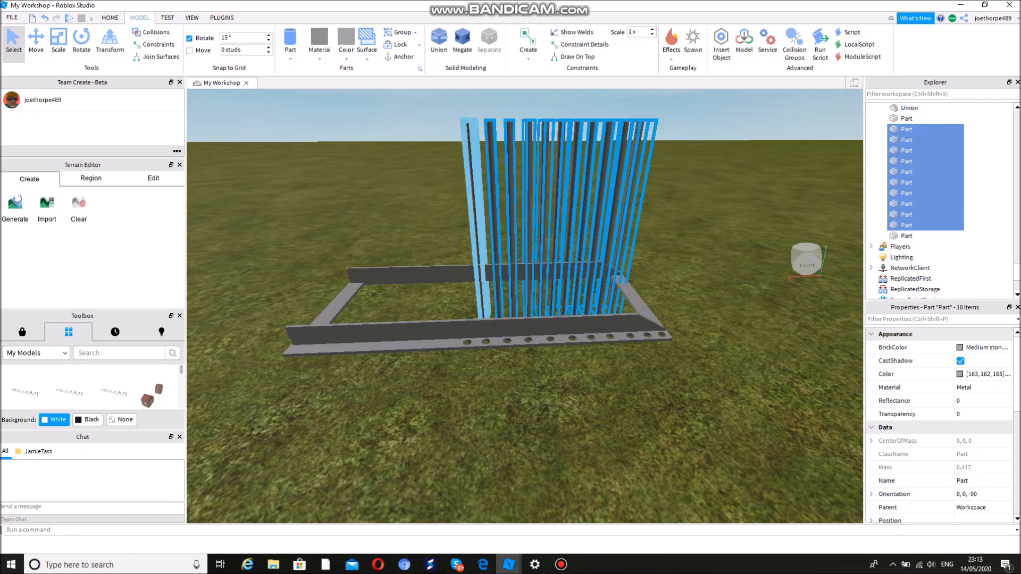
{"action": "left_click", "coordinate": [473, 230], "text": "shift"}
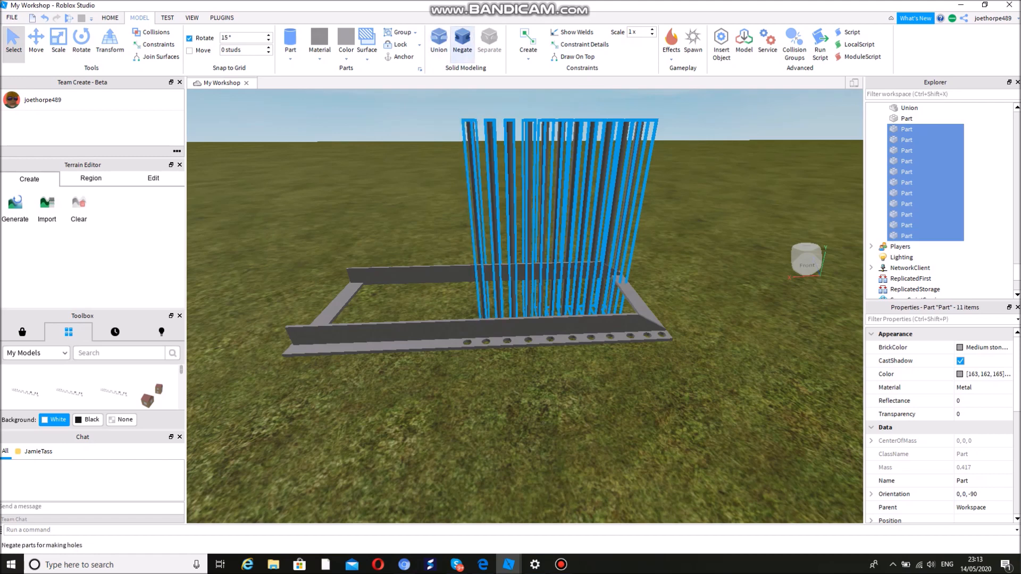
{"action": "left_click", "coordinate": [463, 41]}
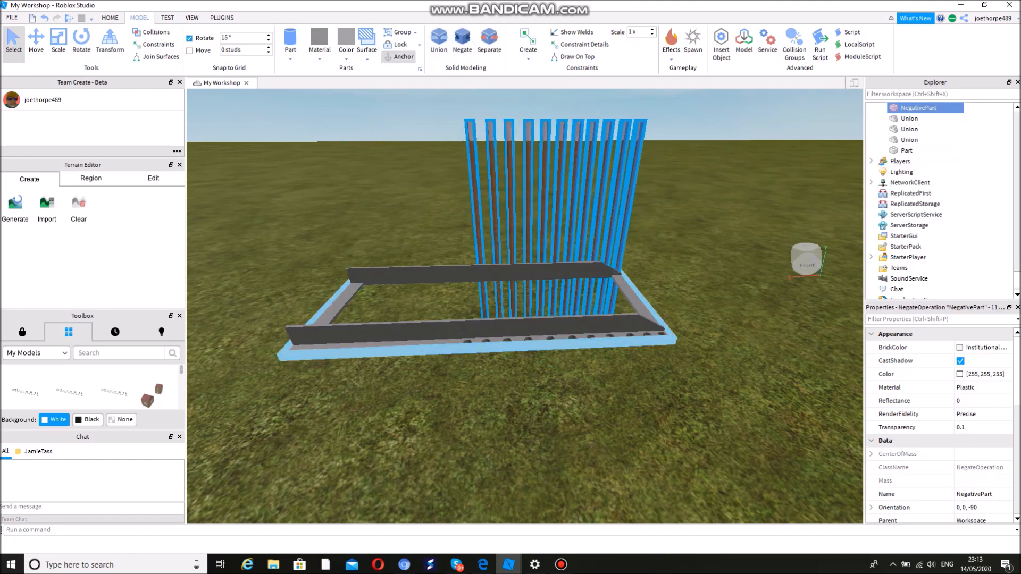
{"action": "left_click", "coordinate": [452, 344], "text": "shift"}
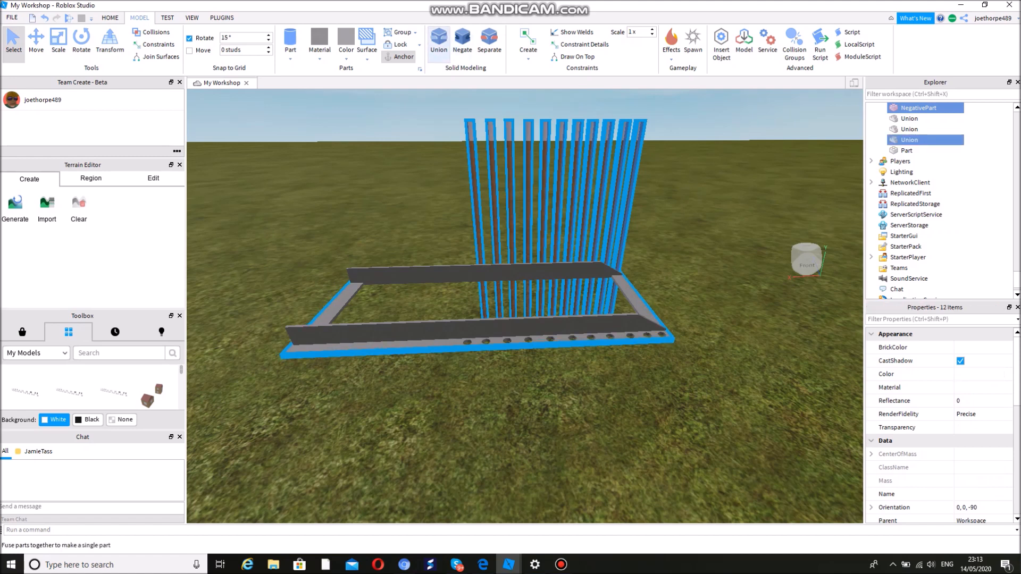
{"action": "left_click", "coordinate": [439, 42]}
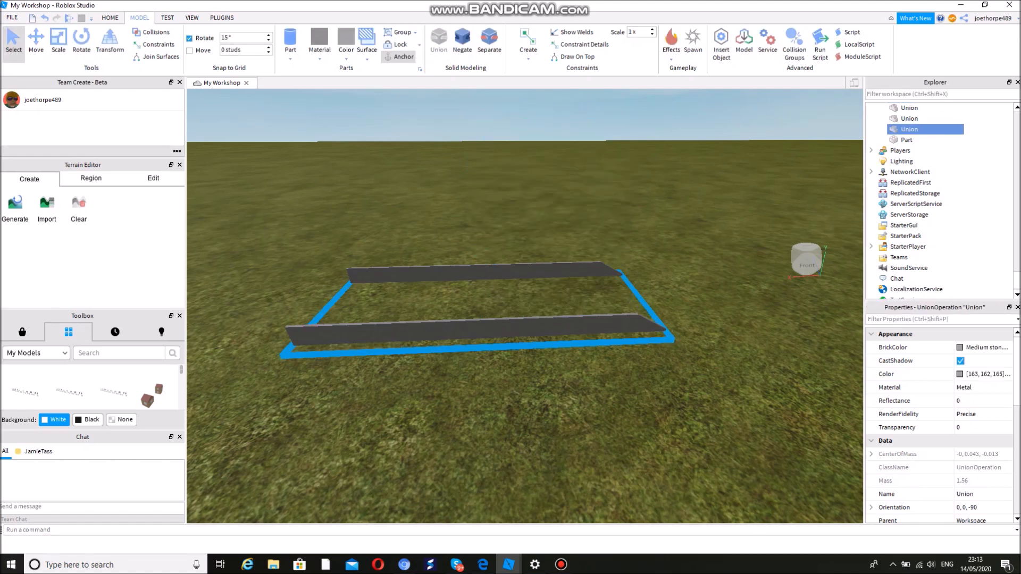
Examine the frame from its end, side and above to check the hole rows along both long sides.
{"action": "right_click_drag", "start_coordinate": [525, 341], "coordinate": [702, 326]}
{"action": "key", "text": "w"}
{"action": "key", "text": "s"}
{"action": "key", "text": "w"}
{"action": "scroll", "coordinate": [649, 367], "scroll_direction": "down", "scroll_amount": 5}
{"action": "key", "text": "a"}
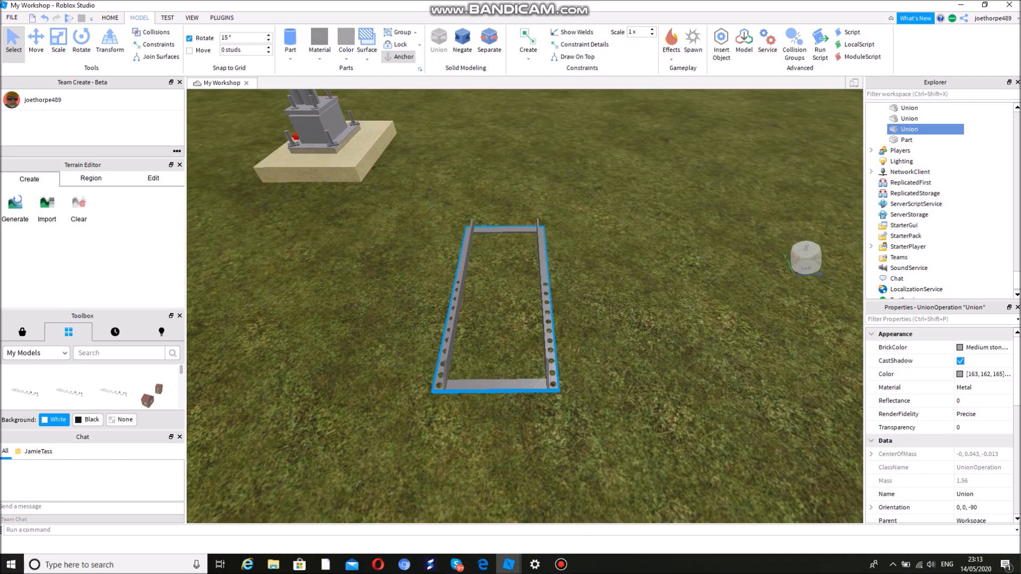
{"action": "right_click_drag", "start_coordinate": [703, 325], "coordinate": [628, 298]}
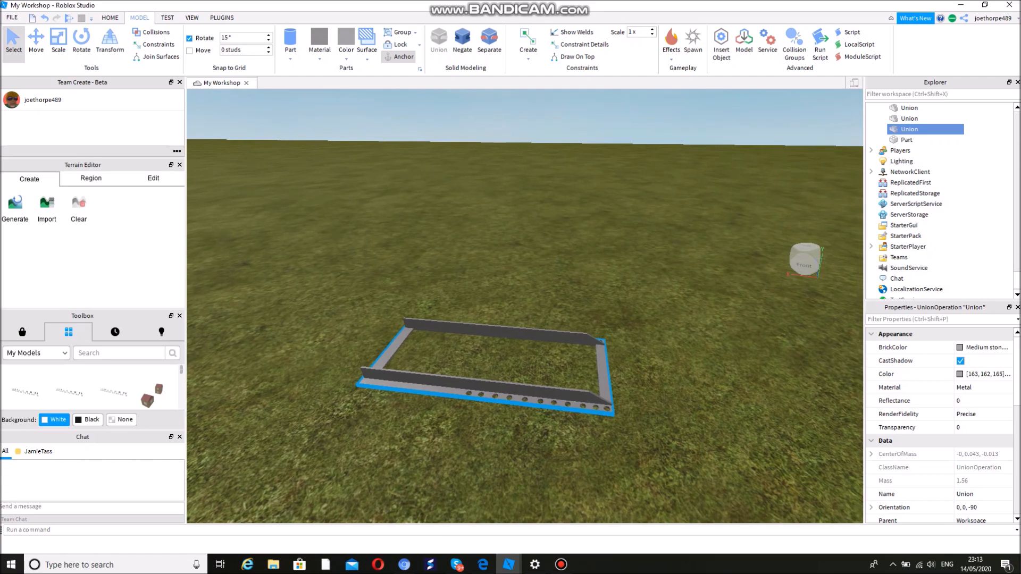
{"action": "right_click_drag", "start_coordinate": [628, 298], "coordinate": [649, 335]}
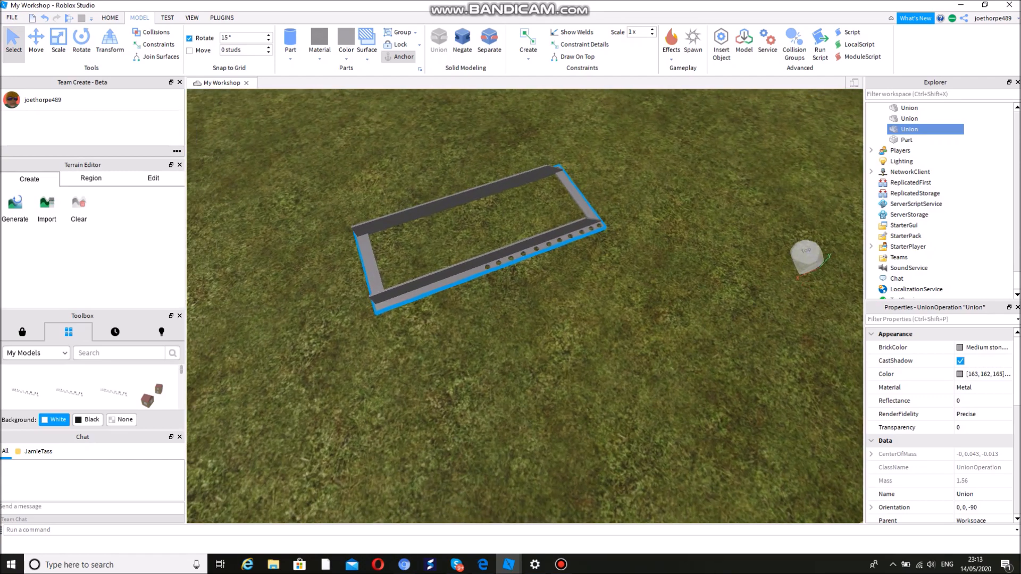
{"action": "scroll", "coordinate": [532, 372], "scroll_direction": "up", "scroll_amount": 3}
{"action": "scroll", "coordinate": [525, 307], "scroll_direction": "down", "scroll_amount": 5}
{"action": "right_click_drag", "start_coordinate": [525, 307], "coordinate": [499, 302]}
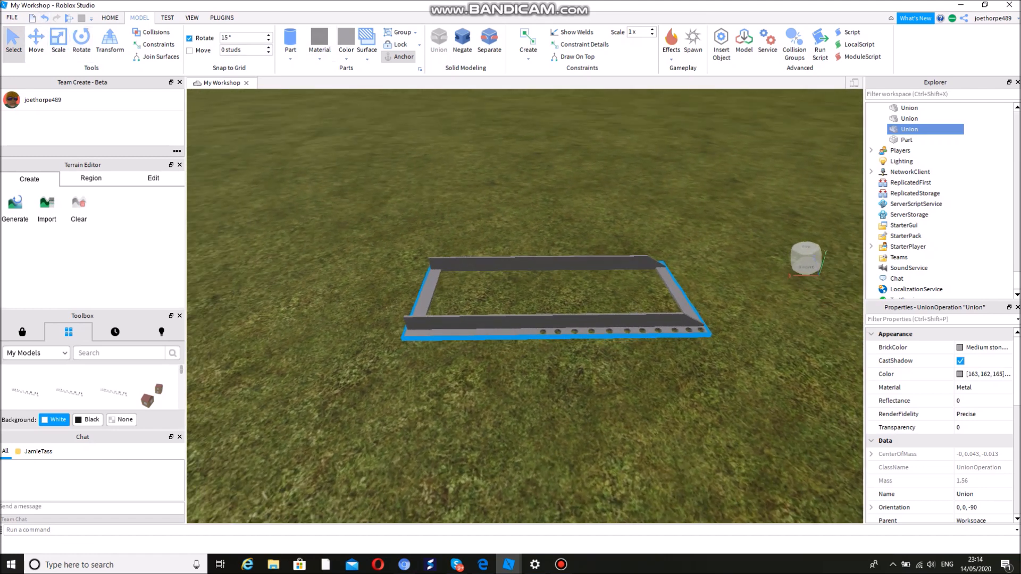
Insert a new block part, raise it about 3.3 studs above the frame and shift it about 1 stud toward the end without holes.
{"action": "left_click", "coordinate": [290, 57]}
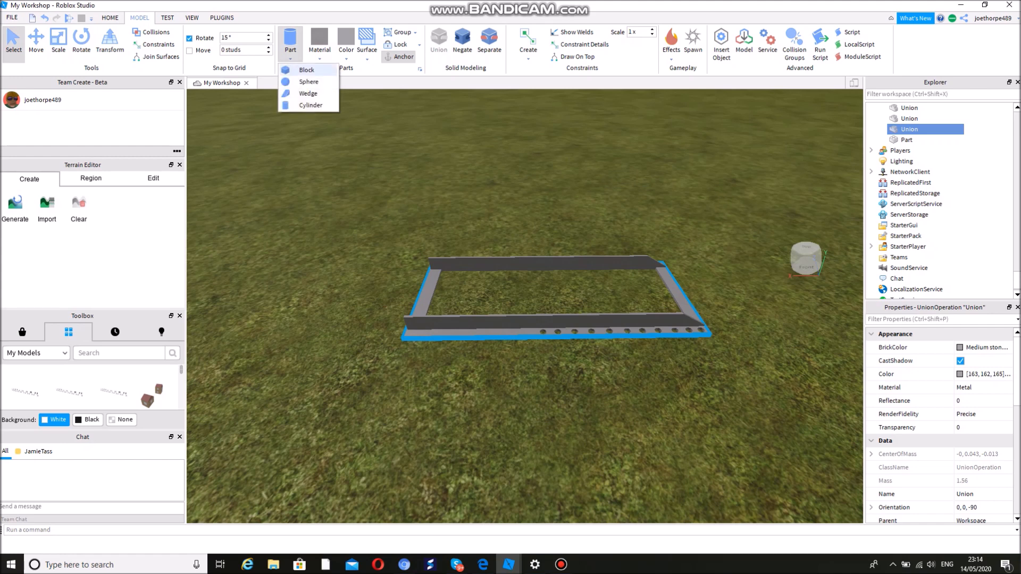
{"action": "left_click", "coordinate": [307, 70]}
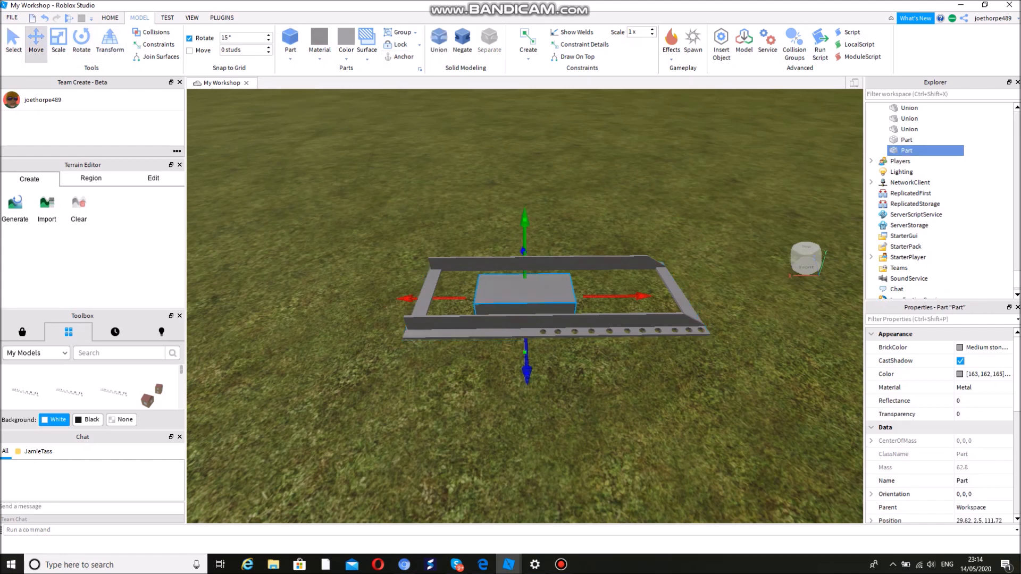
{"action": "left_click_drag", "start_coordinate": [524, 228], "coordinate": [525, 154]}
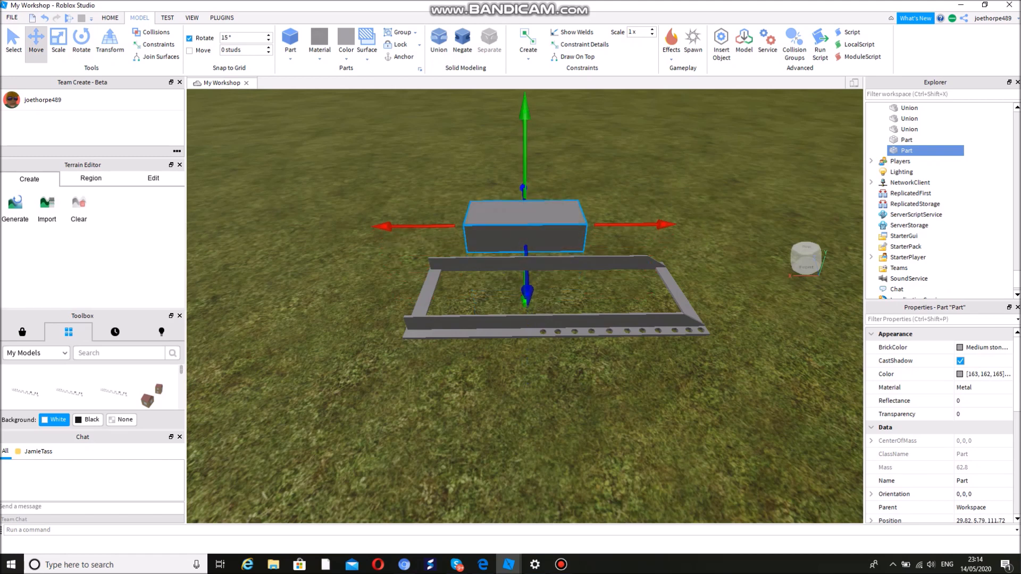
{"action": "left_click_drag", "start_coordinate": [415, 226], "coordinate": [382, 226]}
Scale the new block down in length, height and depth to a small, thin, roughly square plate.
{"action": "left_click", "coordinate": [58, 43]}
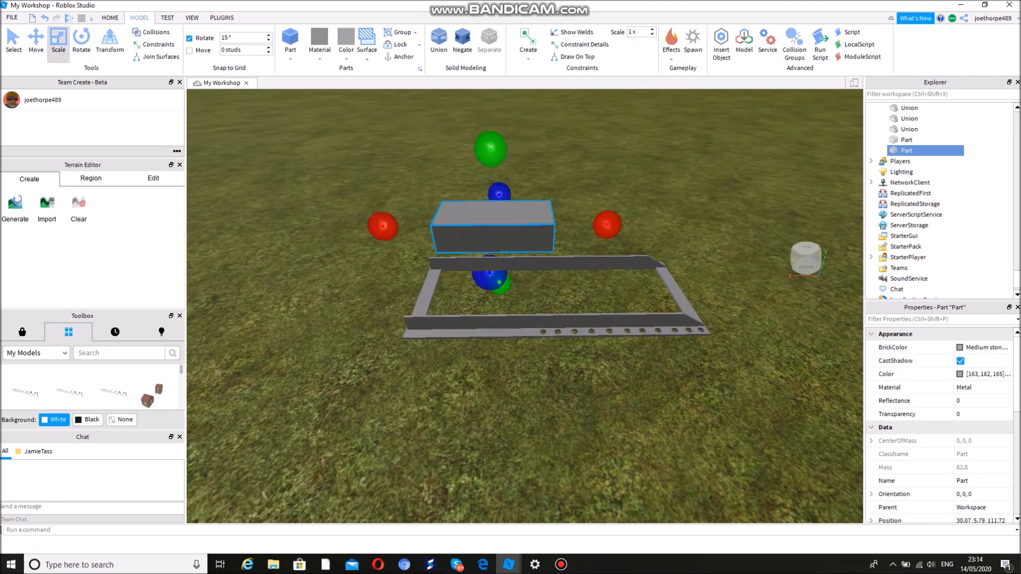
{"action": "left_click_drag", "start_coordinate": [607, 224], "coordinate": [508, 225]}
{"action": "left_click_drag", "start_coordinate": [432, 149], "coordinate": [437, 182]}
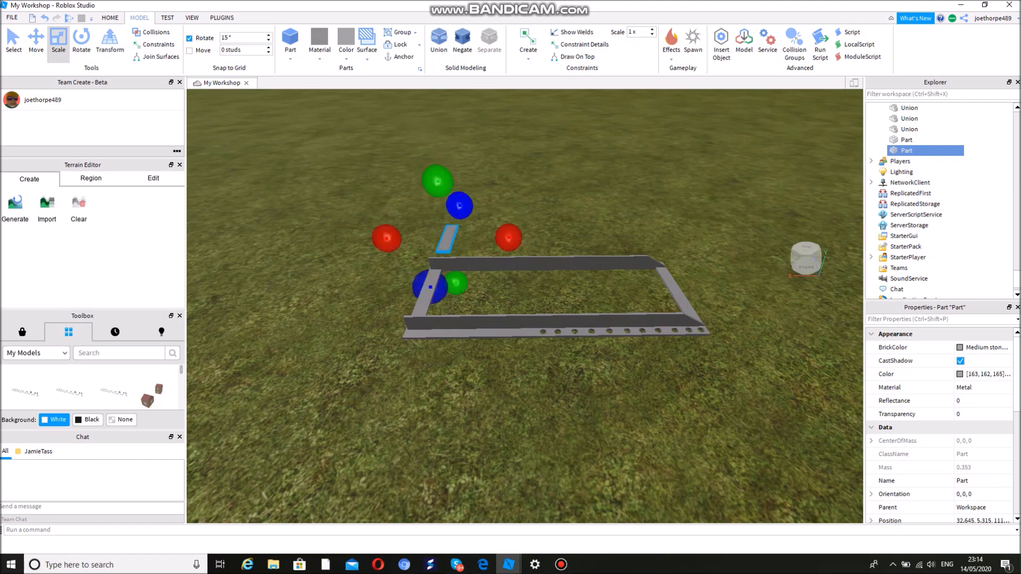
{"action": "left_click_drag", "start_coordinate": [459, 205], "coordinate": [458, 209]}
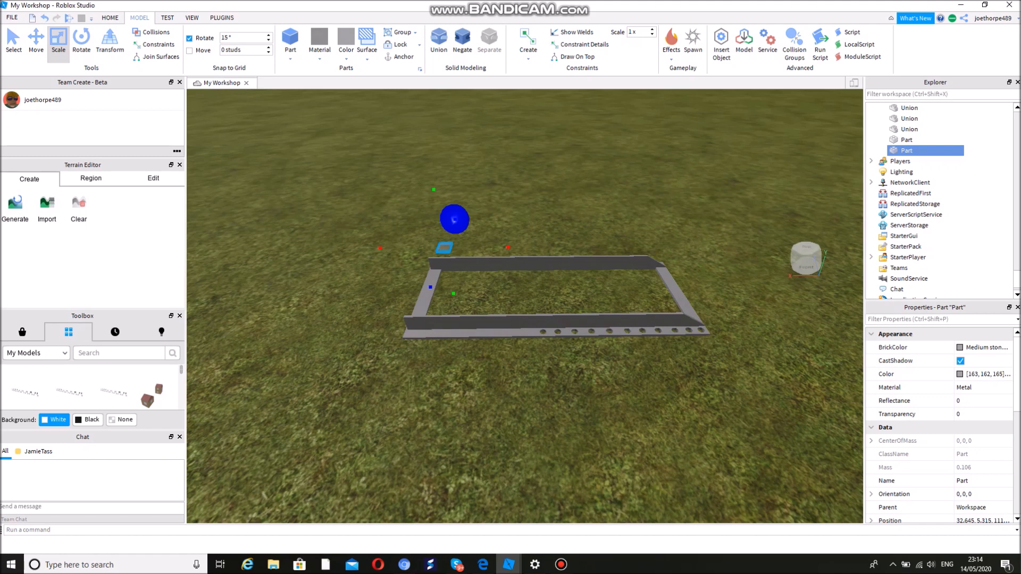
{"action": "left_click_drag", "start_coordinate": [454, 219], "coordinate": [454, 219]}
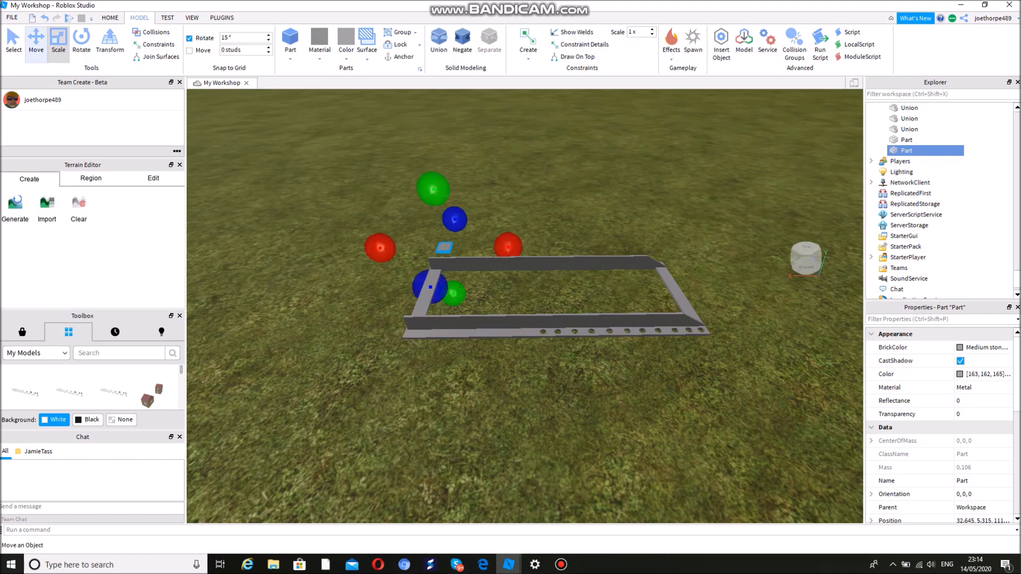
Move the small plate about 5 studs across to the frame's near long side and raise it about 0.6 studs.
{"action": "left_click", "coordinate": [35, 42]}
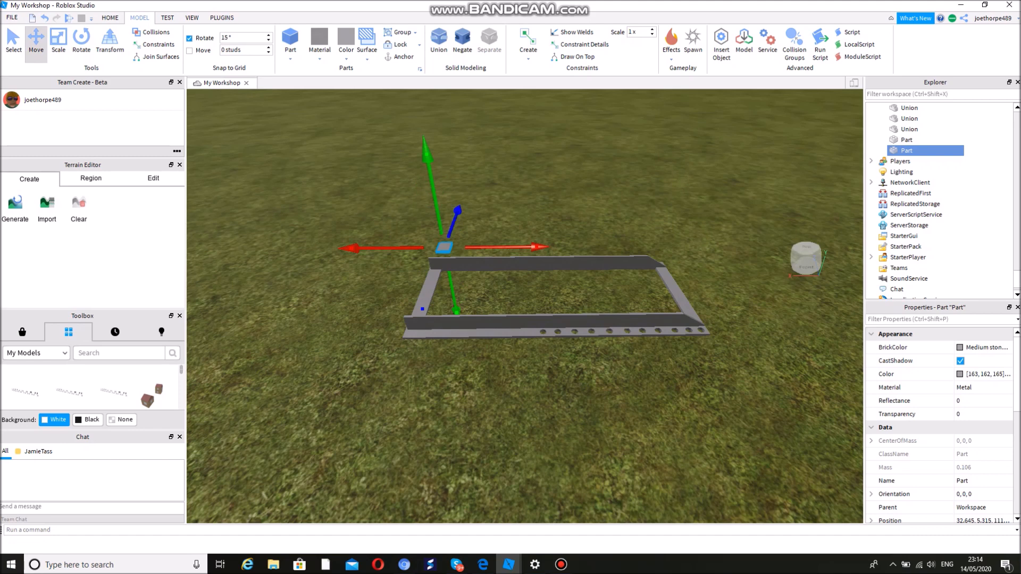
{"action": "left_click_drag", "start_coordinate": [456, 213], "coordinate": [422, 309]}
{"action": "left_click_drag", "start_coordinate": [360, 480], "coordinate": [347, 516]}
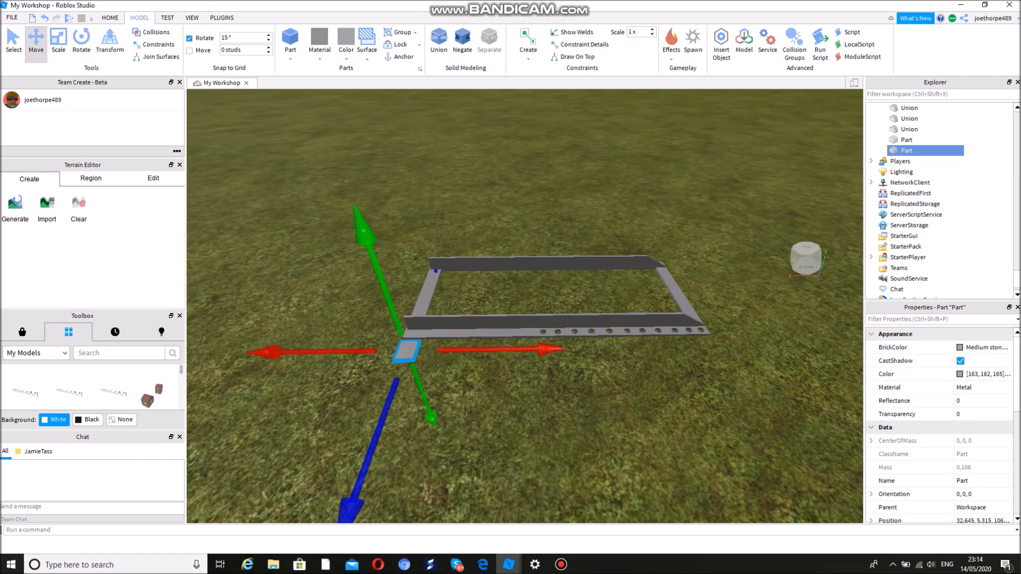
{"action": "left_click_drag", "start_coordinate": [363, 230], "coordinate": [362, 226]}
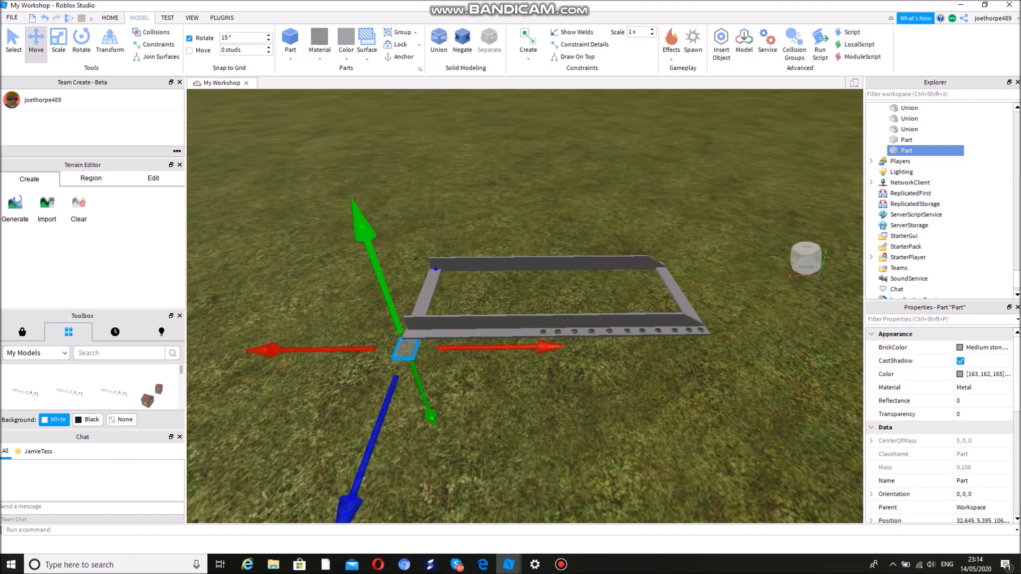
{"action": "left_click_drag", "start_coordinate": [362, 226], "coordinate": [352, 200]}
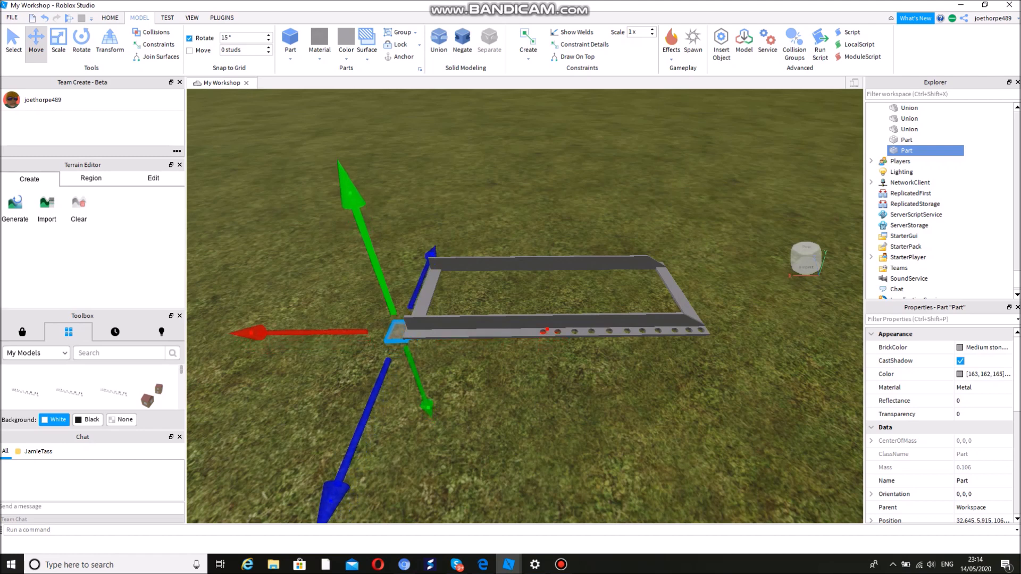
Slide the plate about 0.6 studs toward the frame's near corner and raise it about 0.6 studs to the base's level.
{"action": "key", "text": "f"}
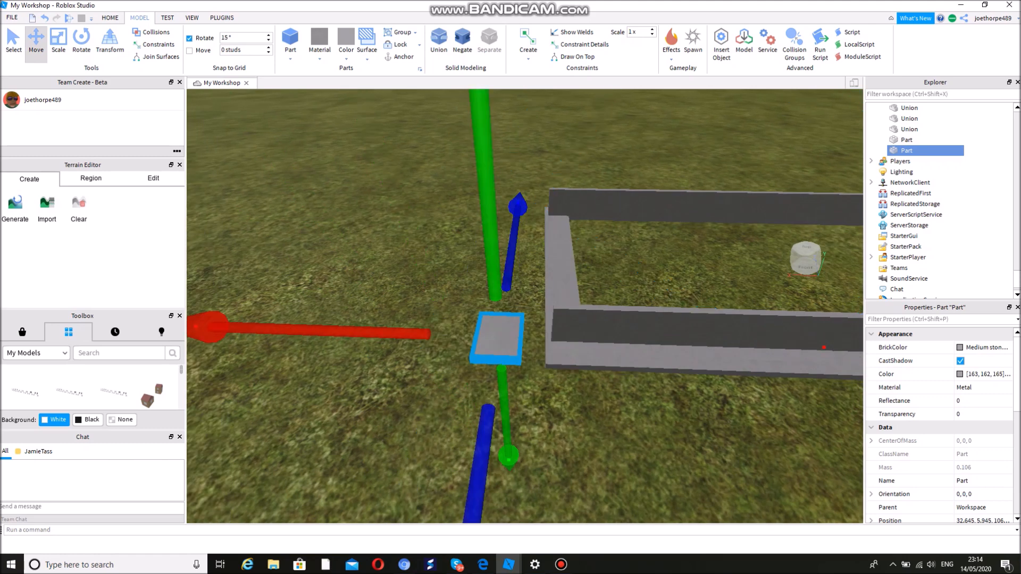
{"action": "left_click_drag", "start_coordinate": [393, 332], "coordinate": [448, 334]}
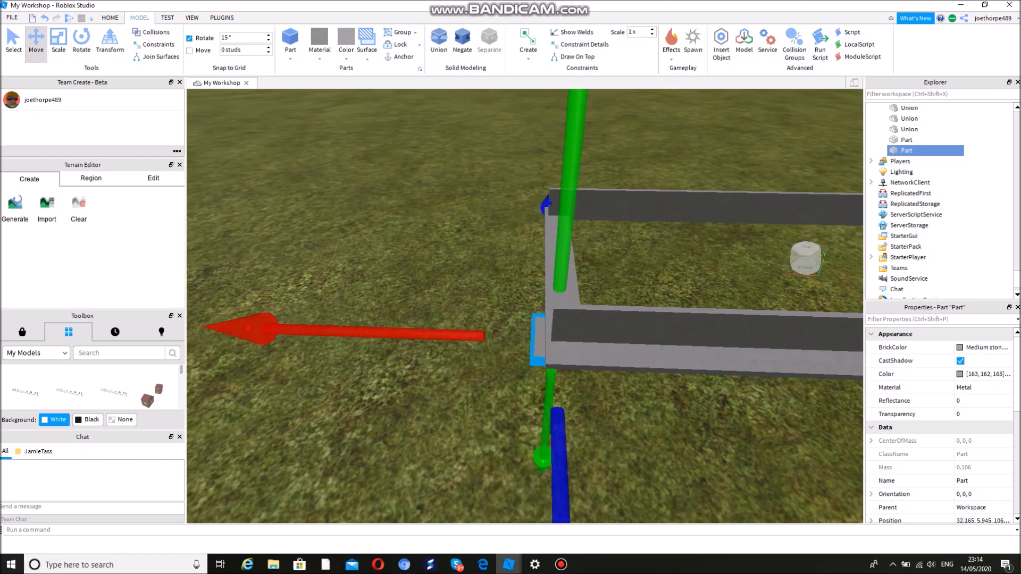
{"action": "left_click_drag", "start_coordinate": [566, 223], "coordinate": [572, 173]}
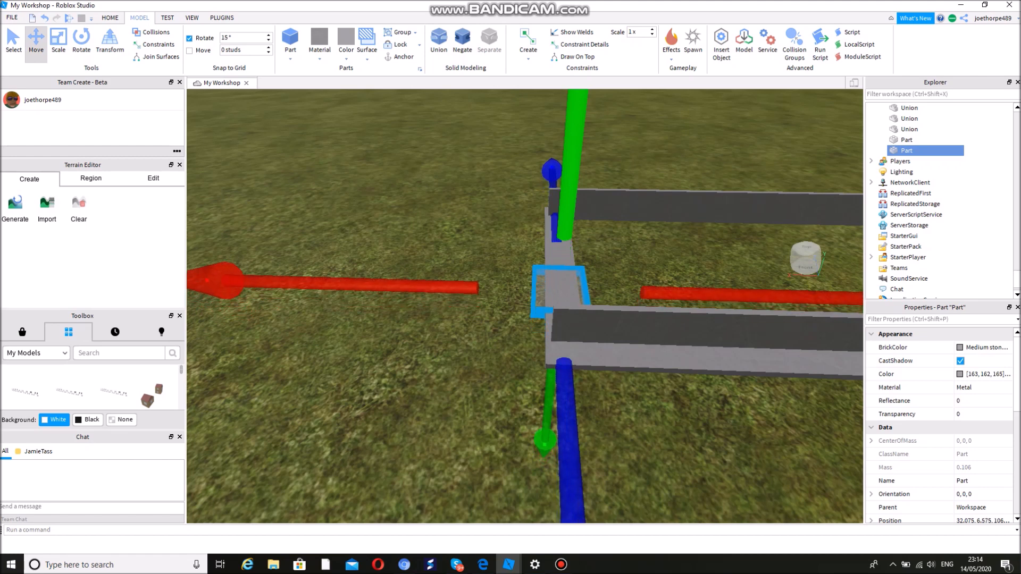
{"action": "left_click_drag", "start_coordinate": [571, 172], "coordinate": [572, 169]}
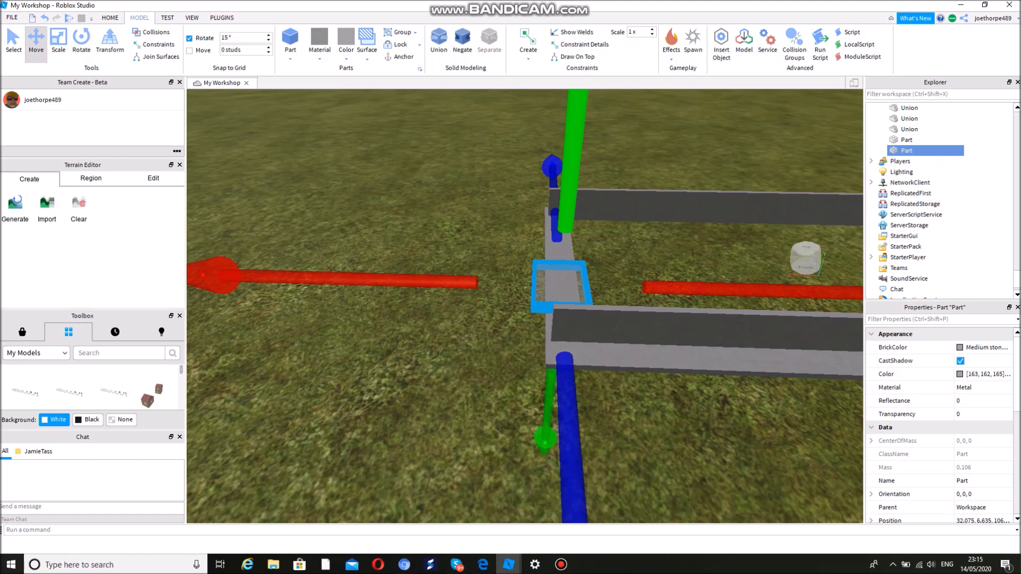
{"action": "left_click_drag", "start_coordinate": [572, 168], "coordinate": [572, 177]}
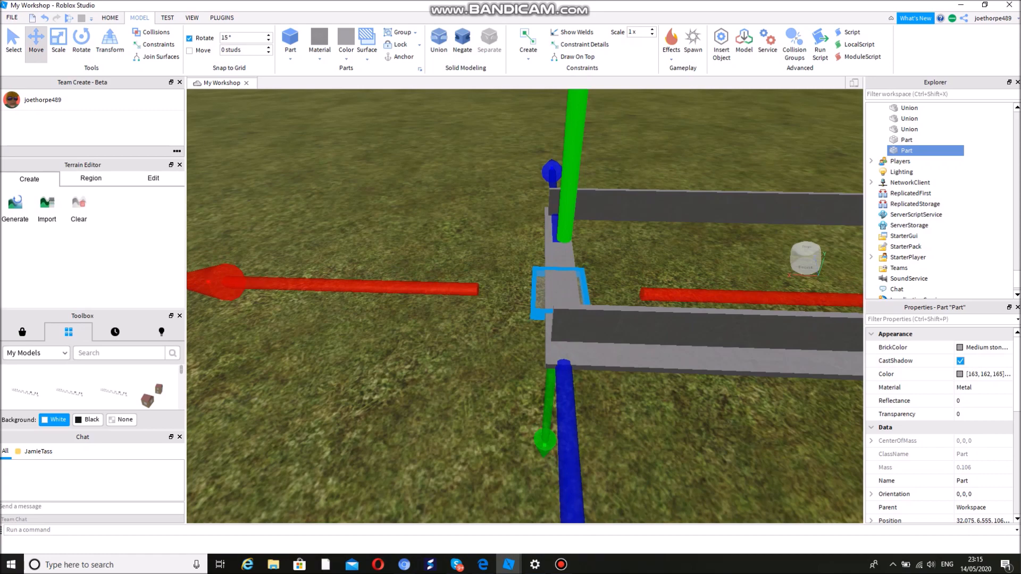
Align the plate over the frame's near corner at about 31.995, 6.565, 105.5, overlapping the end of the side strip.
{"action": "right_click_drag", "start_coordinate": [571, 180], "coordinate": [673, 188]}
{"action": "left_click_drag", "start_coordinate": [665, 368], "coordinate": [757, 407]}
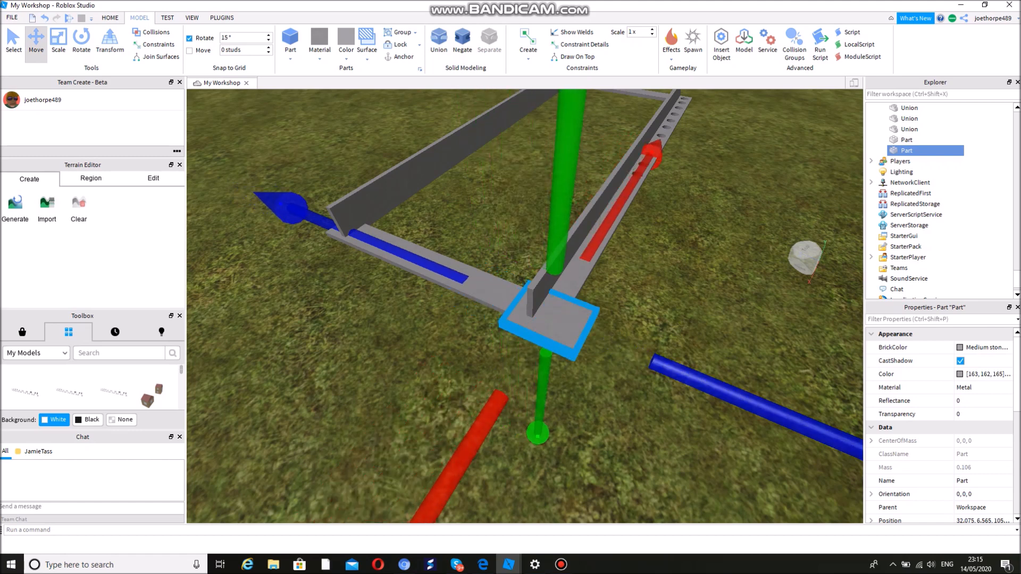
{"action": "left_click_drag", "start_coordinate": [468, 450], "coordinate": [476, 438]}
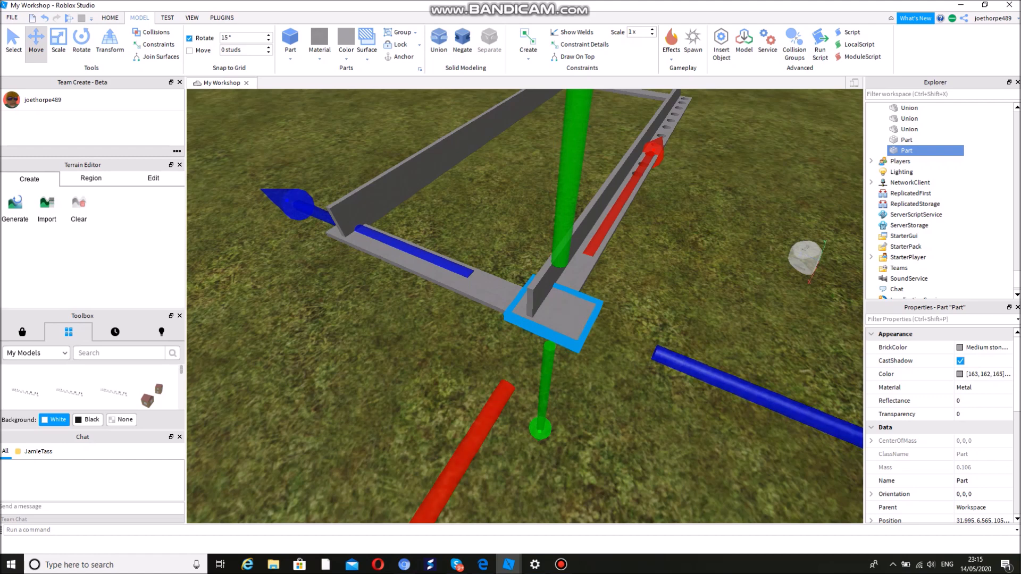
{"action": "left_click_drag", "start_coordinate": [788, 406], "coordinate": [790, 408]}
{"action": "right_click_drag", "start_coordinate": [790, 393], "coordinate": [837, 391]}
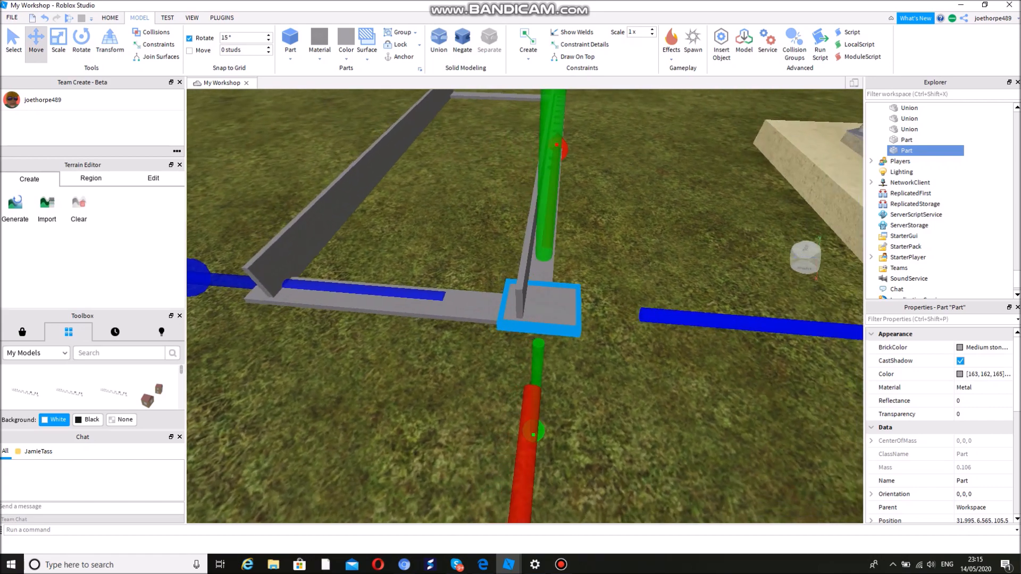
Duplicate the corner plate and place the copy under the other side strip's near end, with its X position at 31.965.
{"action": "left_click", "coordinate": [838, 392]}
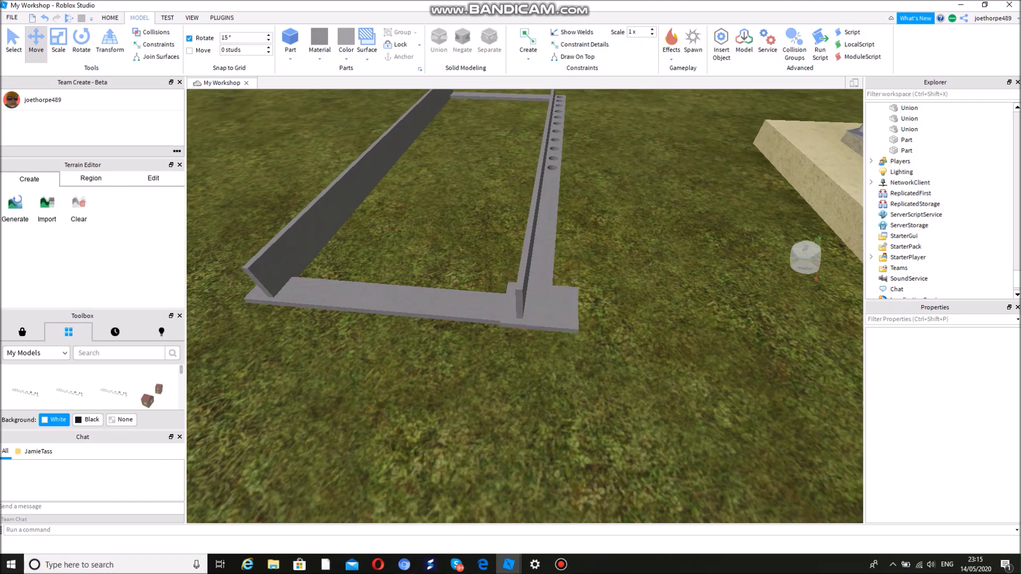
{"action": "left_click", "coordinate": [540, 311]}
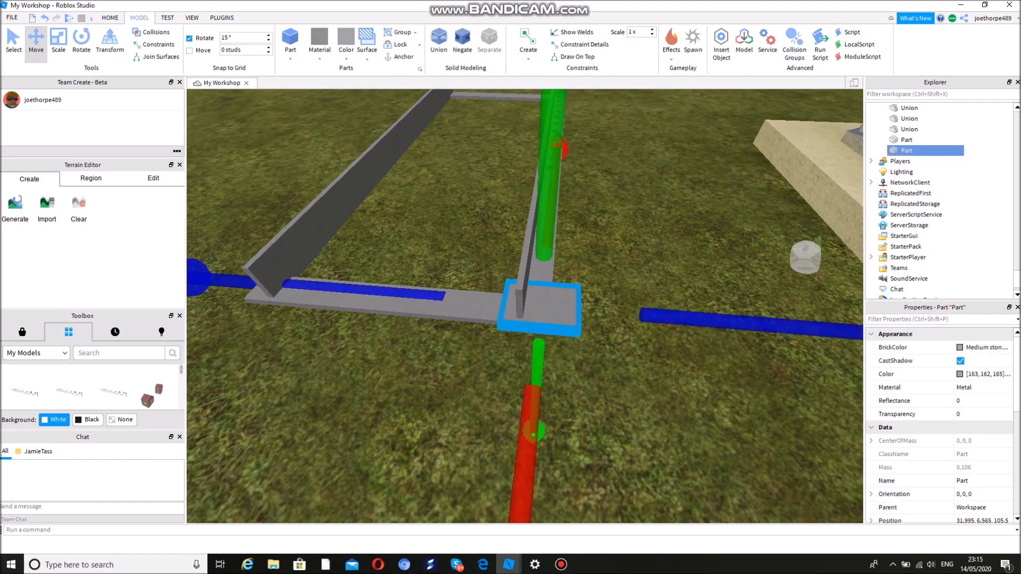
{"action": "key", "text": "ctrl+d"}
{"action": "left_click_drag", "start_coordinate": [539, 308], "coordinate": [246, 286]}
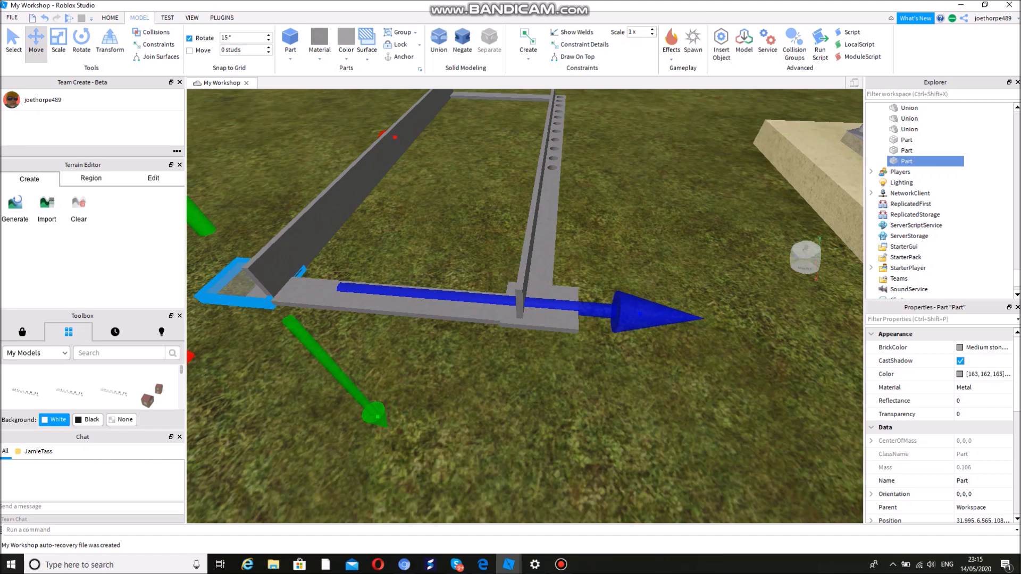
{"action": "left_click_drag", "start_coordinate": [394, 137], "coordinate": [396, 136]}
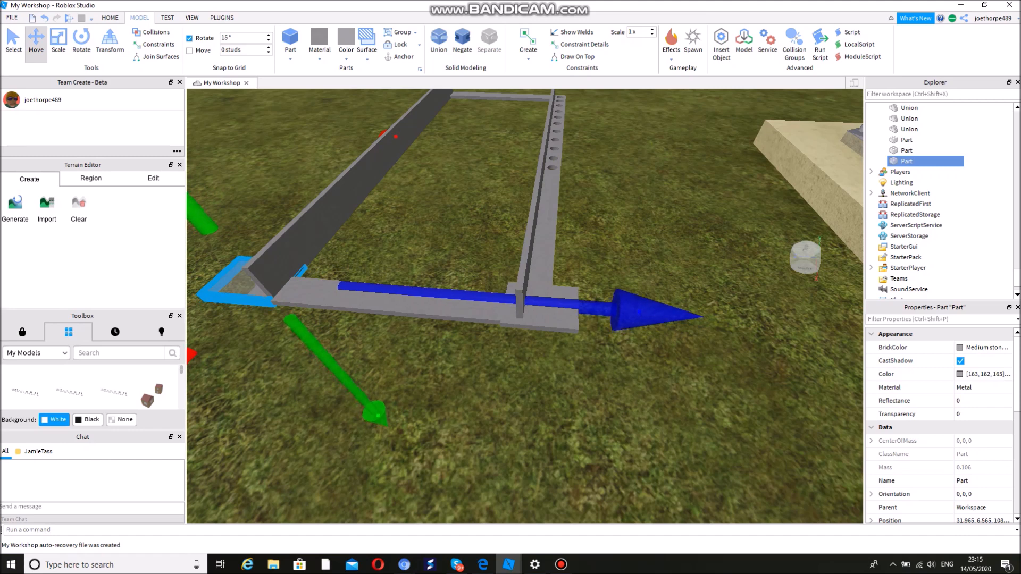
{"action": "left_click", "coordinate": [436, 229]}
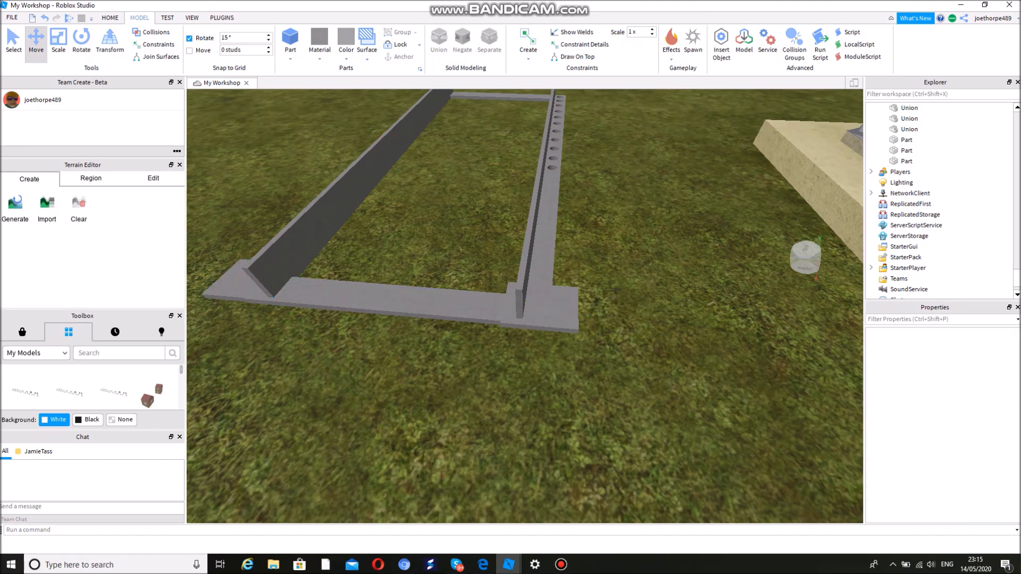
Nudge the original corner plate along the frame's length to X 31.965, flush with the near end of the base.
{"action": "left_click", "coordinate": [540, 308]}
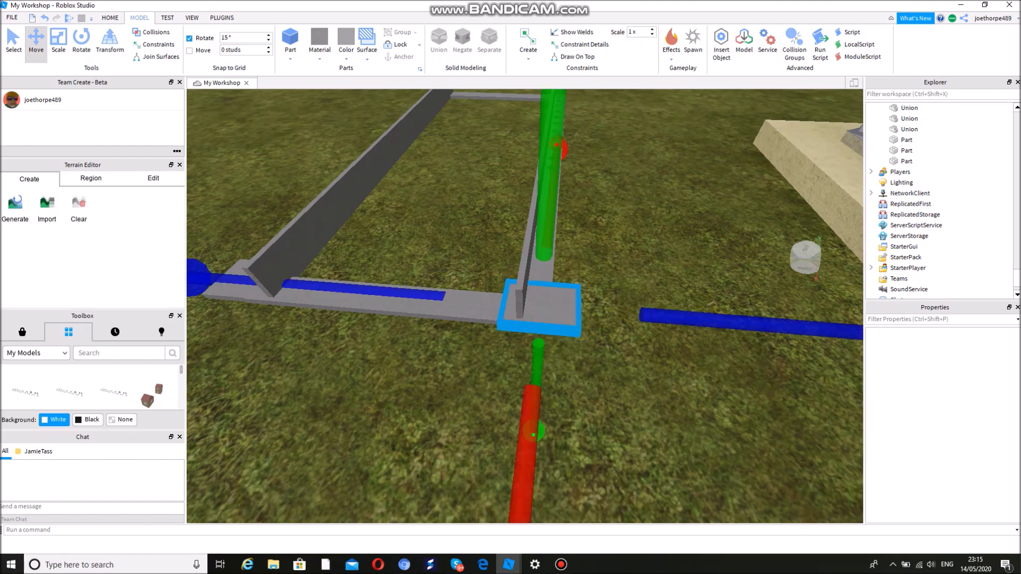
{"action": "left_click_drag", "start_coordinate": [534, 435], "coordinate": [533, 434]}
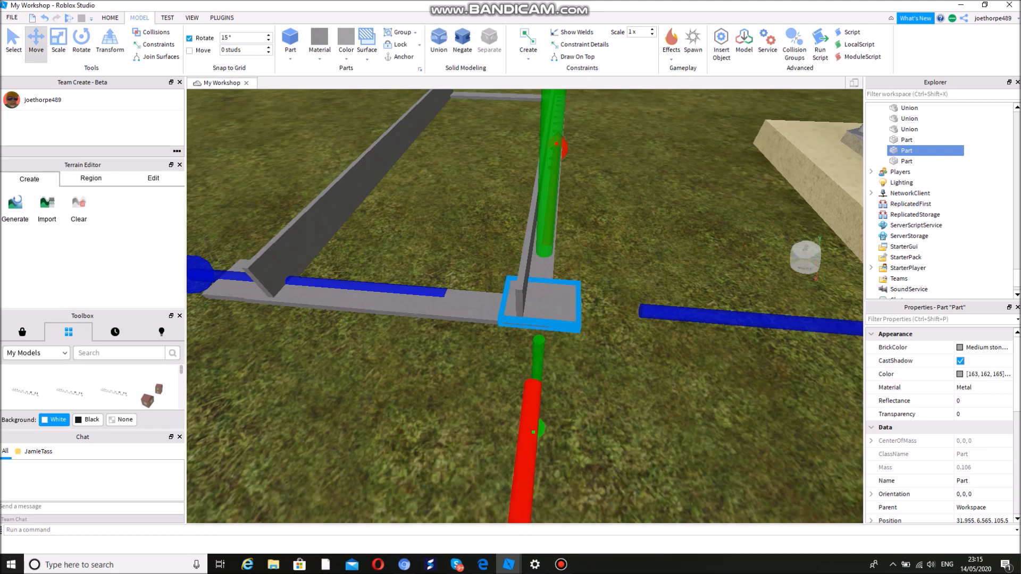
{"action": "left_click", "coordinate": [645, 437]}
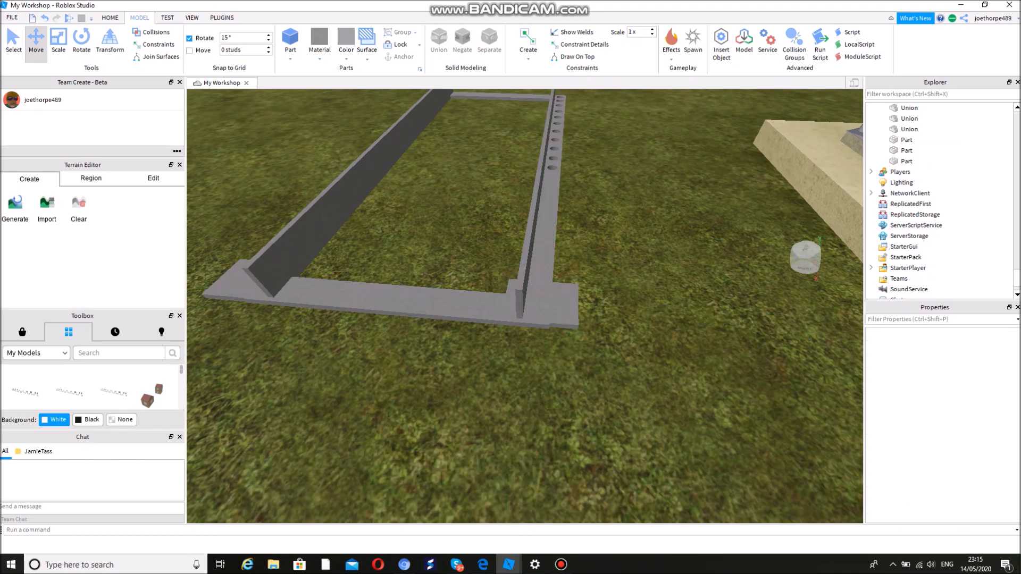
{"action": "left_click", "coordinate": [548, 303]}
{"action": "key", "text": "ctrl+z"}
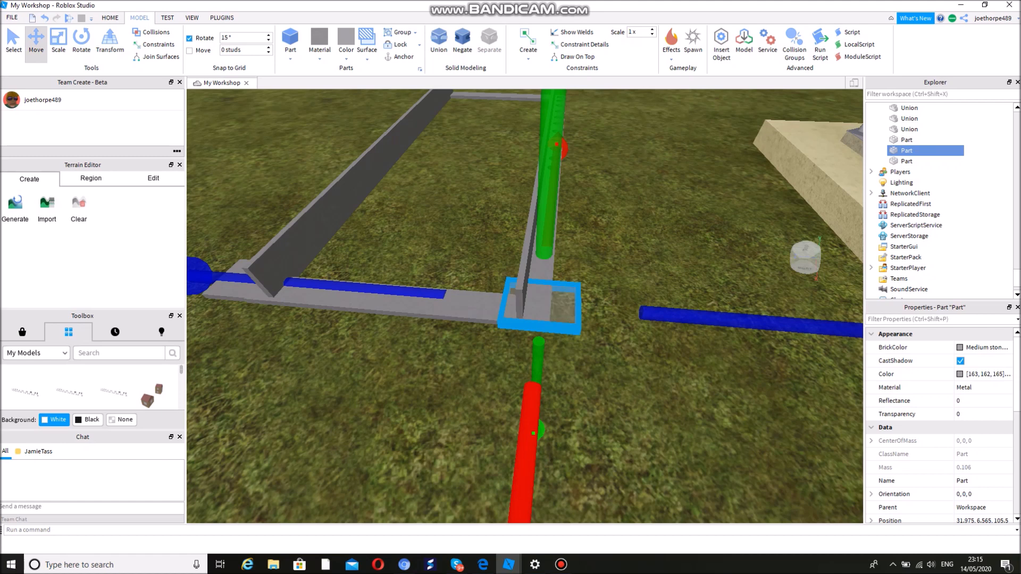
{"action": "left_click_drag", "start_coordinate": [528, 429], "coordinate": [528, 427]}
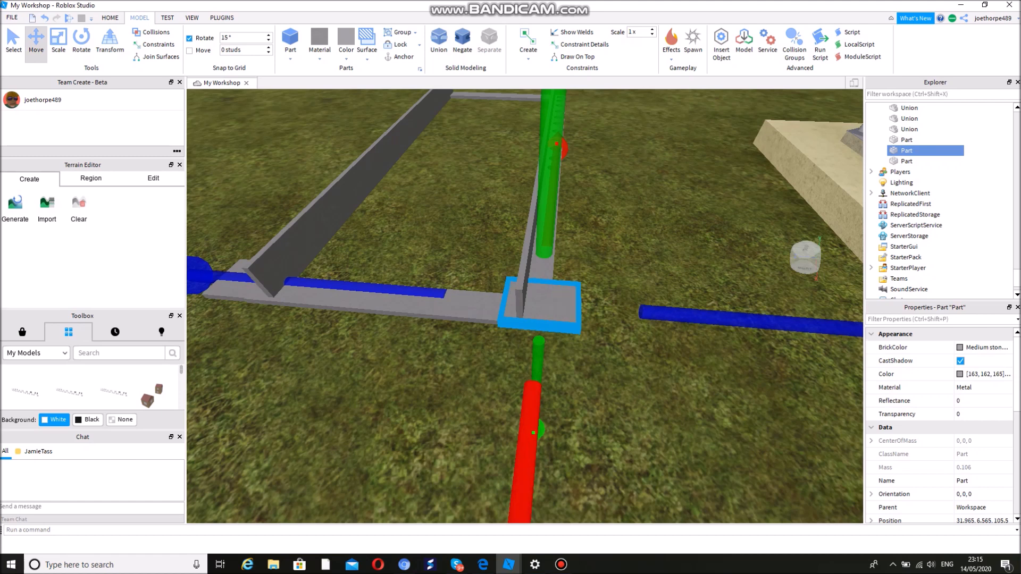
{"action": "left_click", "coordinate": [607, 404]}
Examine the alignment of the two corner plates at the frame's near end from the side and from above.
{"action": "key", "text": "d"}
{"action": "right_click_drag", "start_coordinate": [606, 404], "coordinate": [550, 380]}
{"action": "key", "text": "w"}
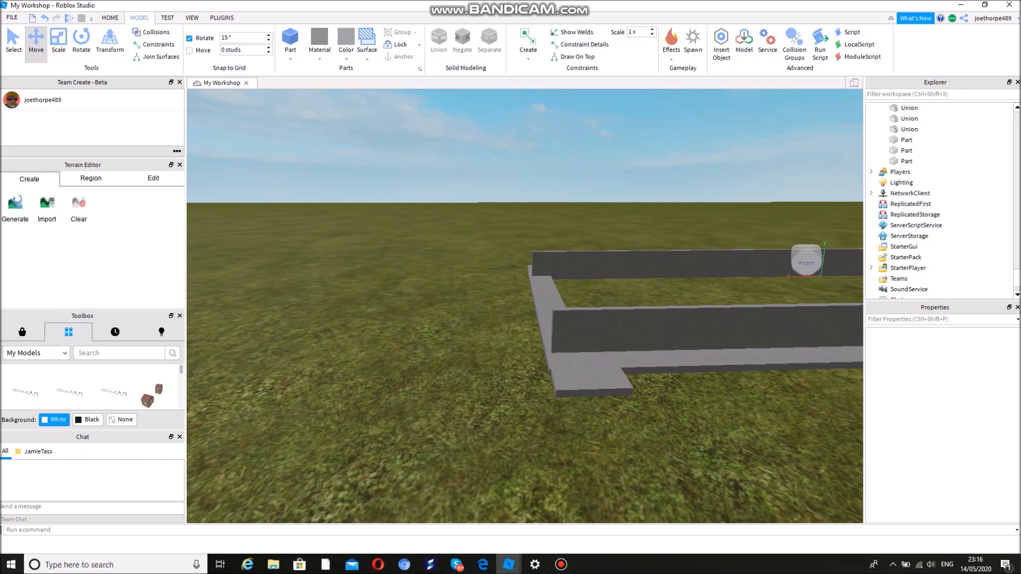
{"action": "key", "text": "a"}
{"action": "right_click_drag", "start_coordinate": [525, 306], "coordinate": [633, 343]}
{"action": "key", "text": "d"}
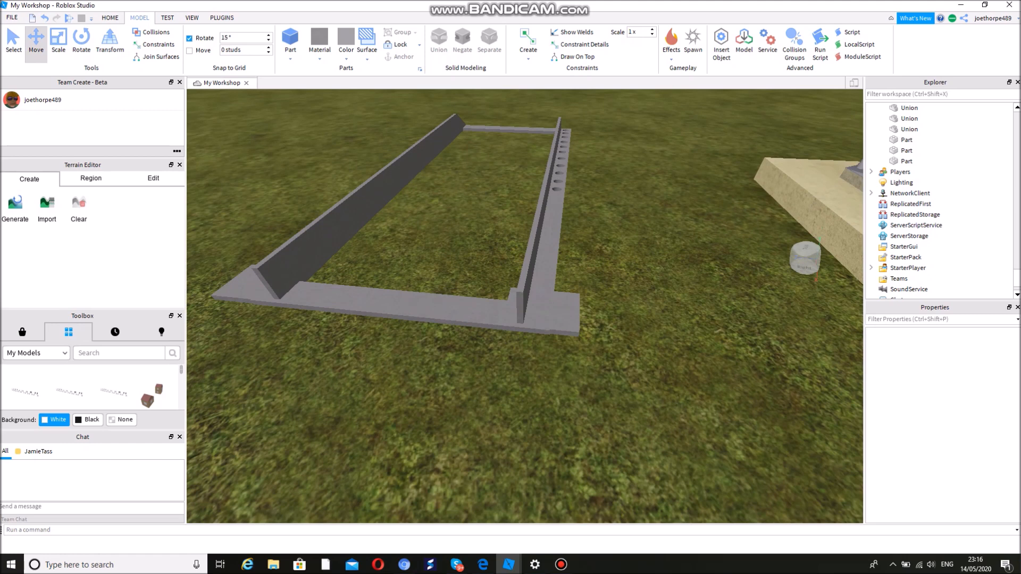
{"action": "key", "text": "s"}
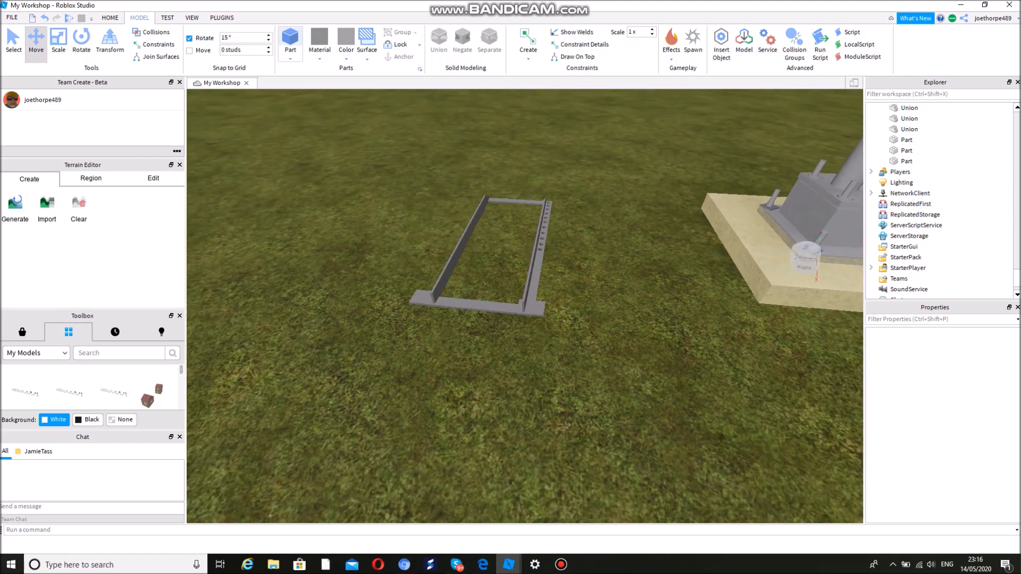
Insert a new block part and reduce its height to make a flat slab.
{"action": "left_click", "coordinate": [289, 40]}
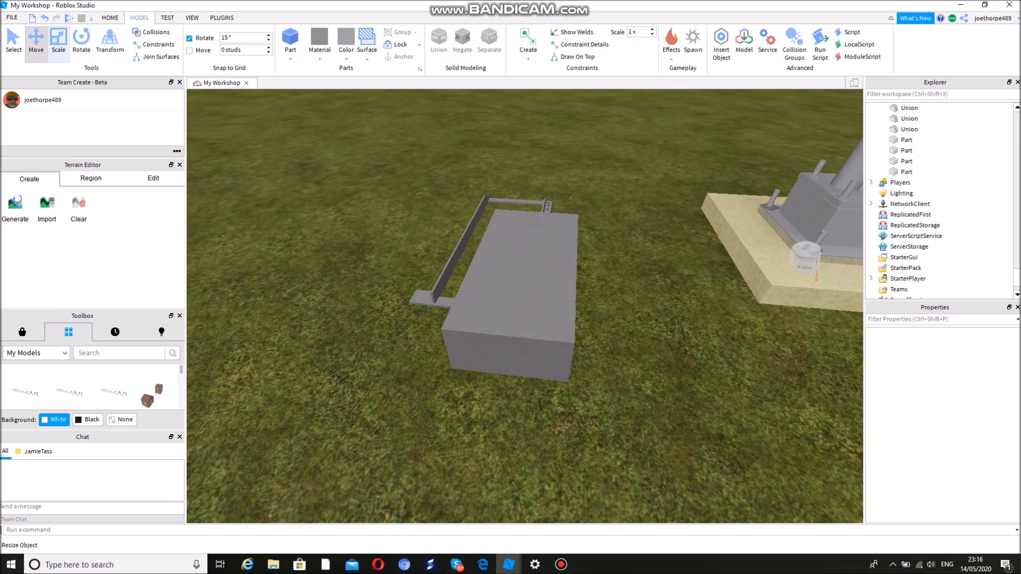
{"action": "left_click", "coordinate": [511, 298]}
{"action": "left_click", "coordinate": [59, 42]}
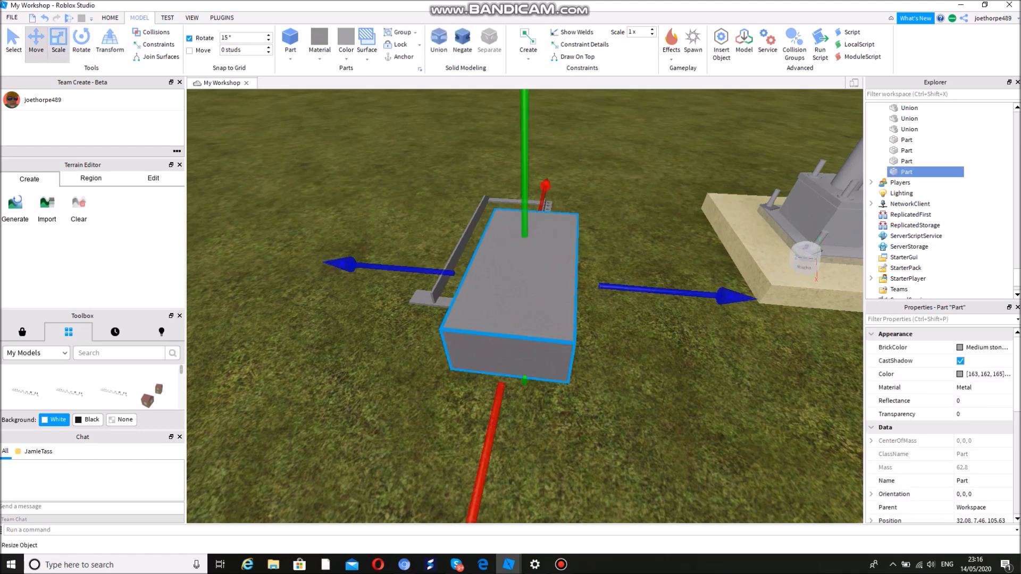
{"action": "left_click_drag", "start_coordinate": [525, 151], "coordinate": [525, 161]}
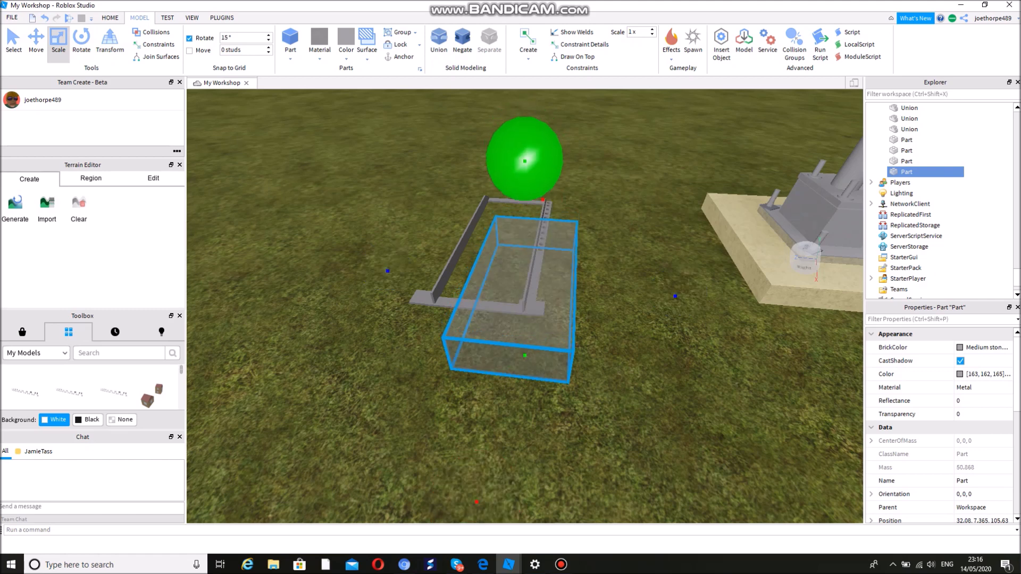
{"action": "left_click_drag", "start_coordinate": [525, 161], "coordinate": [525, 188]}
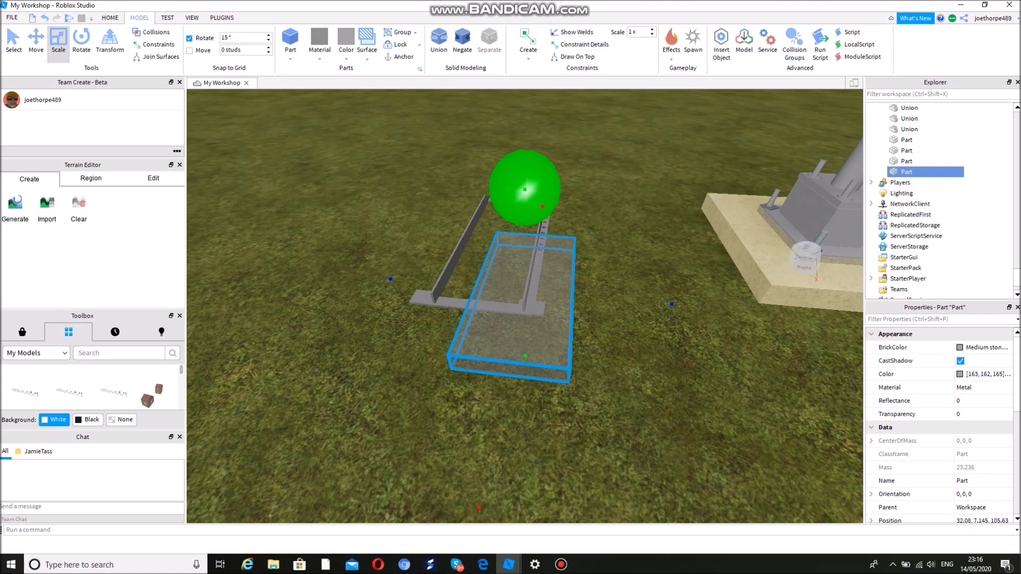
{"action": "left_click_drag", "start_coordinate": [525, 192], "coordinate": [525, 195]}
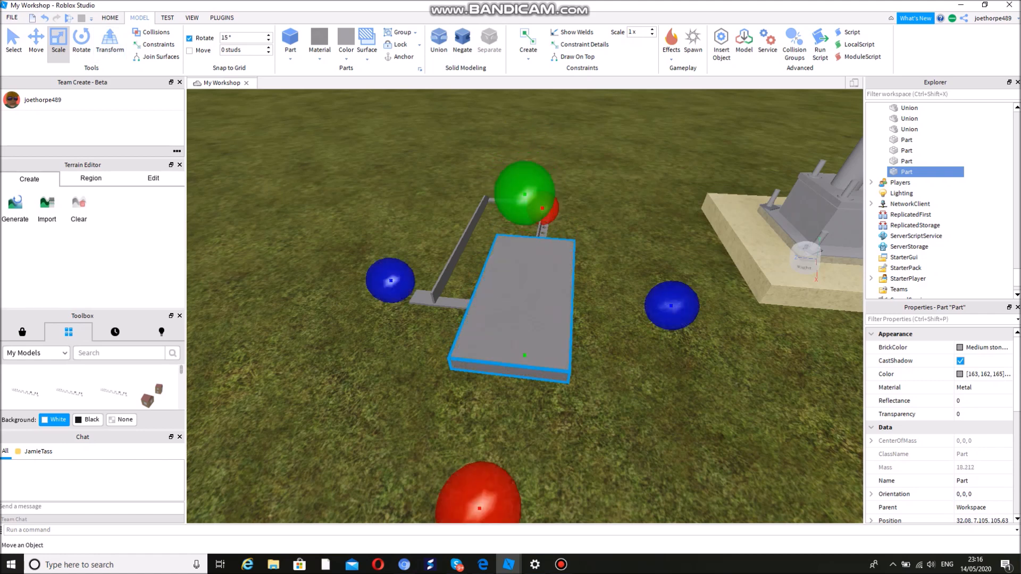
Rotate the slab to orientation 90, 90, 0 so it stands on edge across the frame's width.
{"action": "left_click", "coordinate": [81, 43]}
{"action": "left_click_drag", "start_coordinate": [736, 311], "coordinate": [527, 109]}
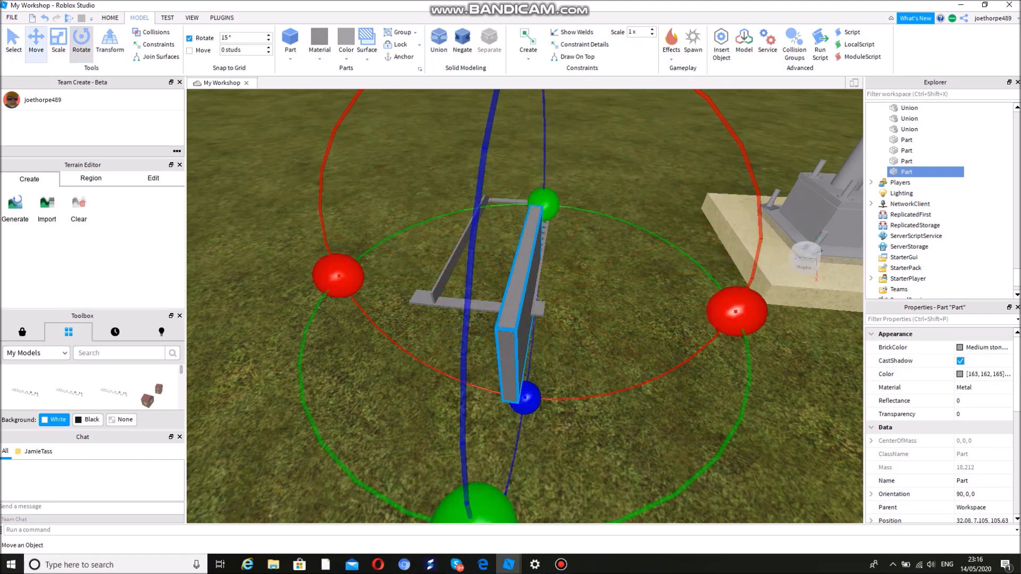
{"action": "left_click", "coordinate": [36, 43]}
{"action": "left_click", "coordinate": [82, 43]}
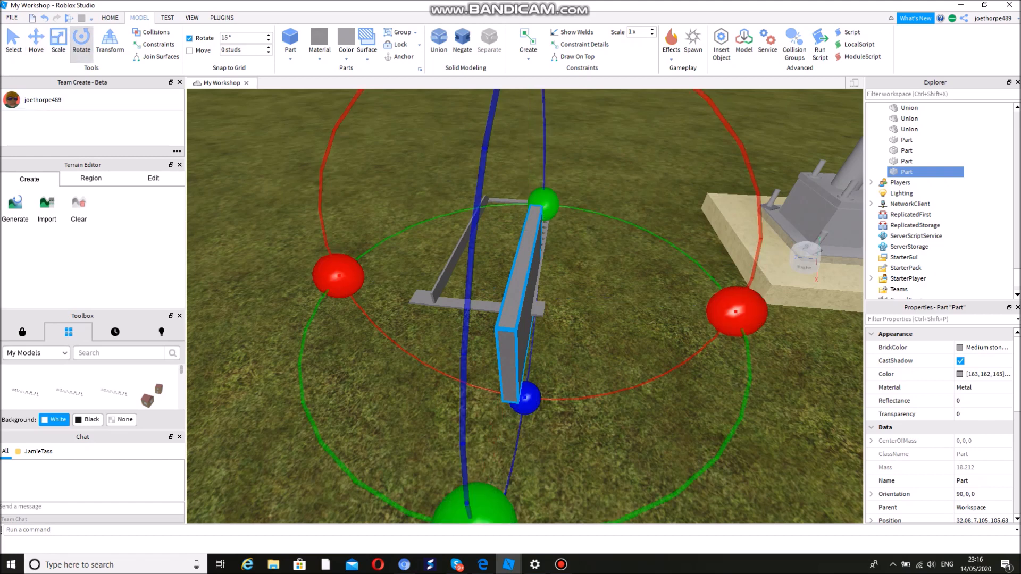
{"action": "left_click_drag", "start_coordinate": [476, 503], "coordinate": [737, 311]}
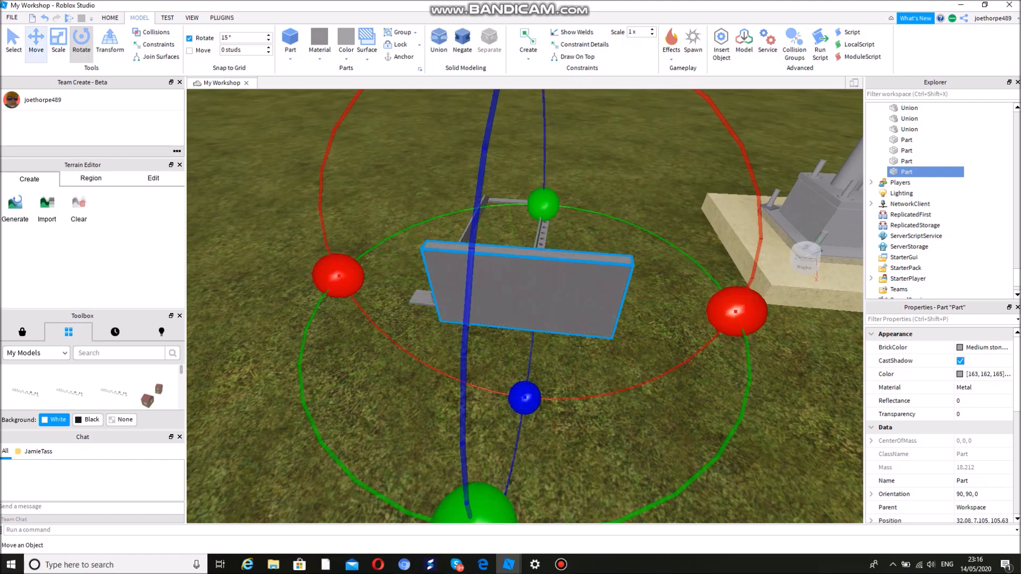
Move the upright slab to the frame's near end, at about 32.04, 7.565, 106.69.
{"action": "left_click", "coordinate": [36, 40]}
{"action": "left_click_drag", "start_coordinate": [490, 457], "coordinate": [518, 325]}
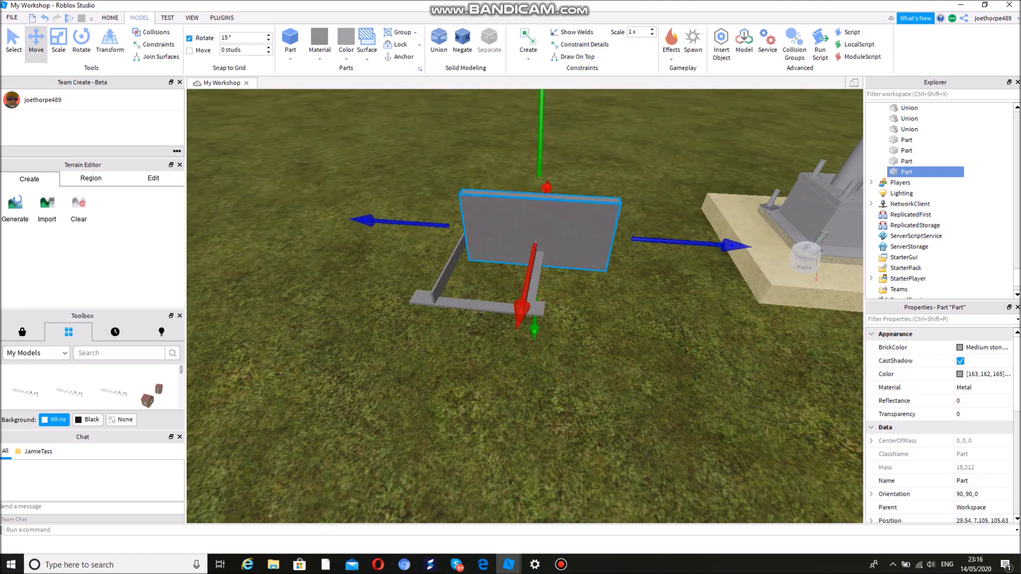
{"action": "left_click_drag", "start_coordinate": [367, 221], "coordinate": [331, 219]}
{"action": "left_click_drag", "start_coordinate": [471, 309], "coordinate": [421, 439]}
{"action": "left_click_drag", "start_coordinate": [473, 285], "coordinate": [471, 261]}
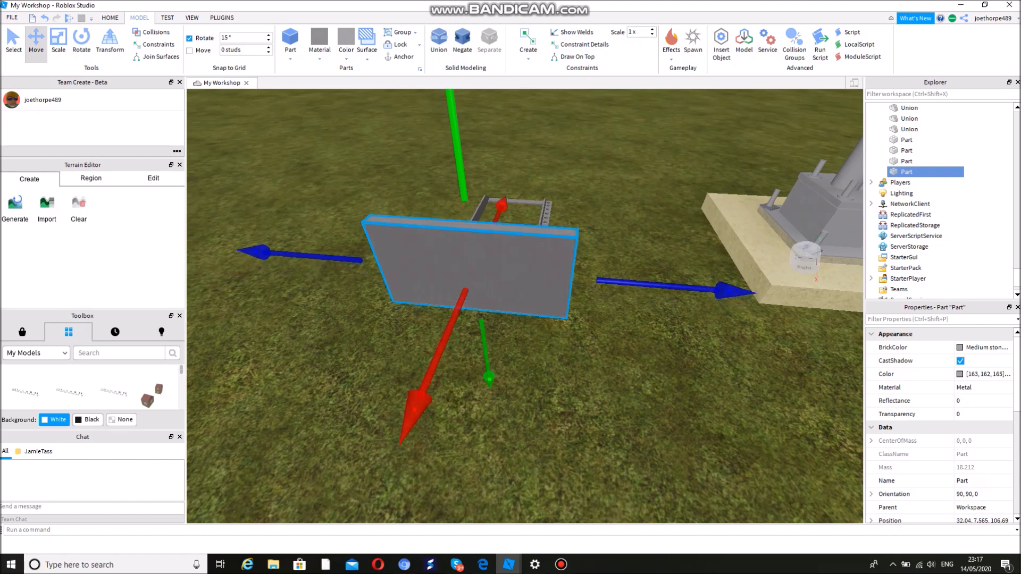
{"action": "left_click", "coordinate": [472, 265]}
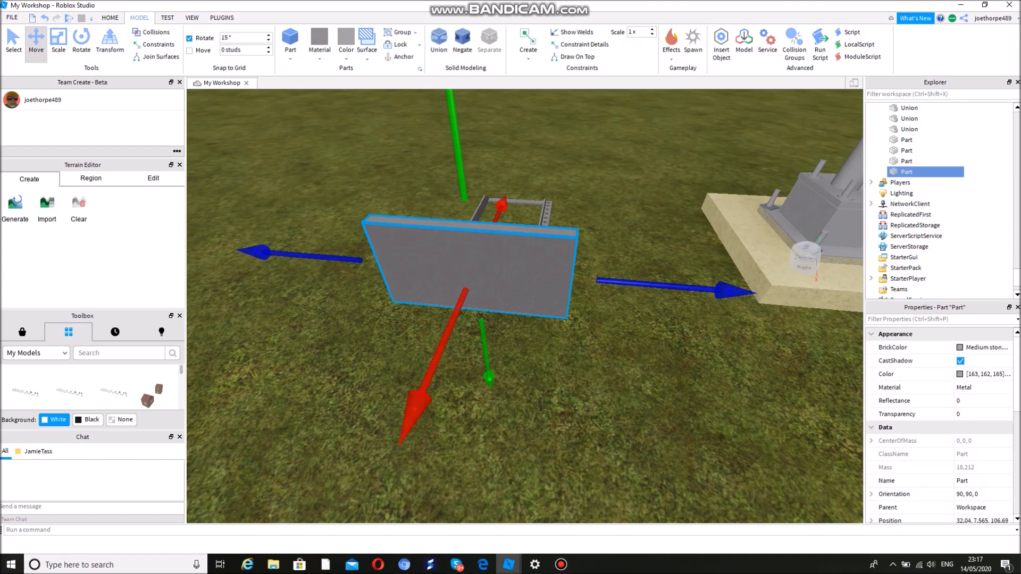
Scale the upright slab in from both sides to fit between the side strips and lower its top to roughly half height.
{"action": "left_click", "coordinate": [59, 42]}
{"action": "left_click_drag", "start_coordinate": [290, 253], "coordinate": [339, 258]}
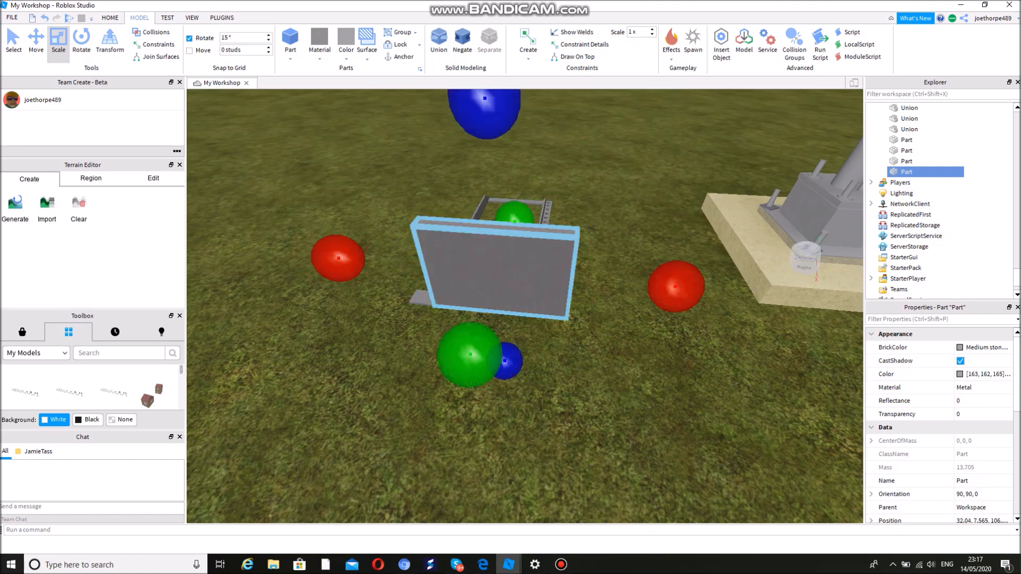
{"action": "left_click_drag", "start_coordinate": [675, 287], "coordinate": [626, 283]}
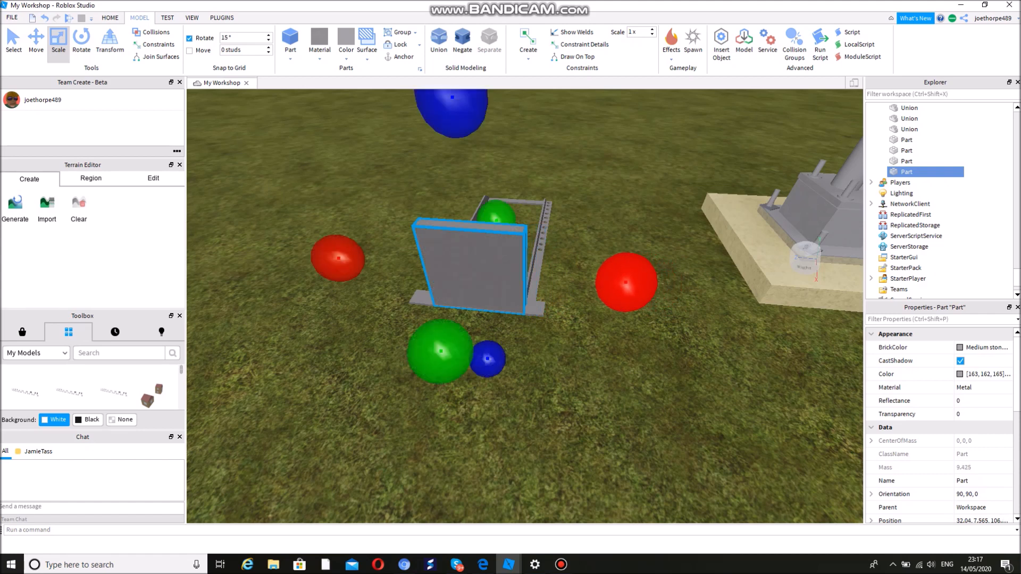
{"action": "left_click_drag", "start_coordinate": [452, 113], "coordinate": [462, 174]}
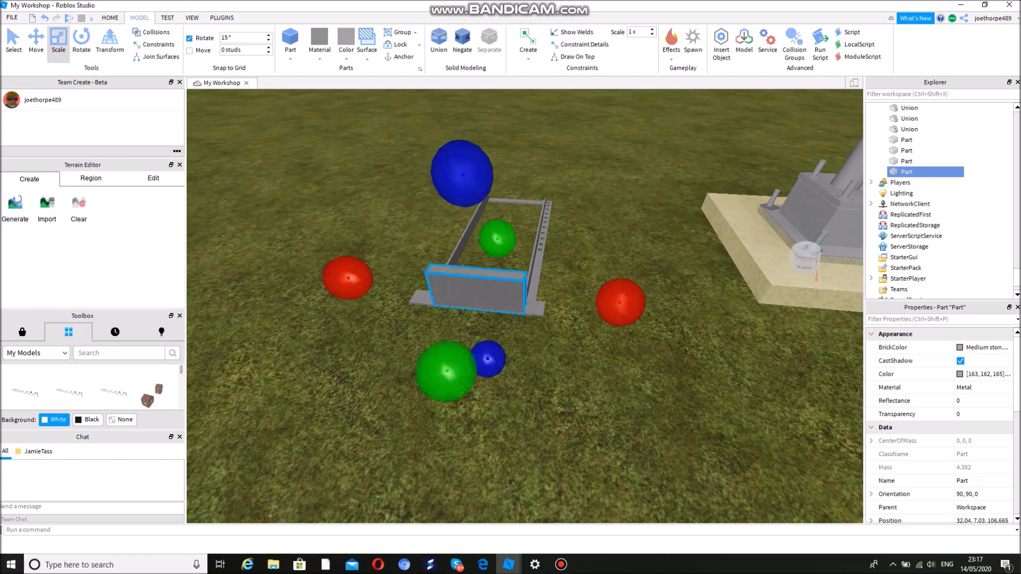
Duplicate the end block, raise the copy about 0.8 studs and tilt it to orientation -15, 90, 0.
{"action": "key", "text": "d"}
{"action": "right_click_drag", "start_coordinate": [462, 174], "coordinate": [343, 149]}
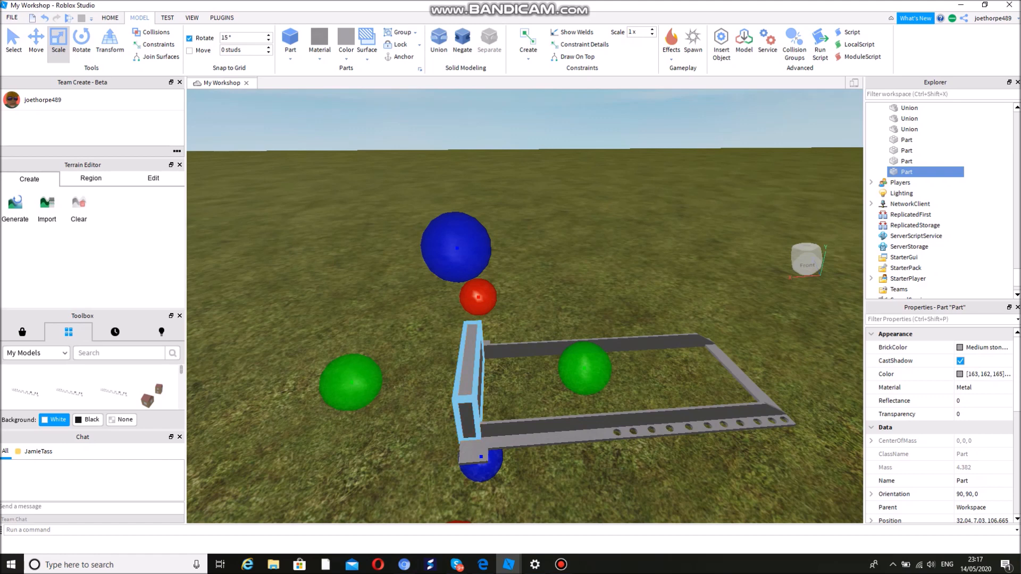
{"action": "key", "text": "ctrl+d"}
{"action": "key", "text": "ctrl+2"}
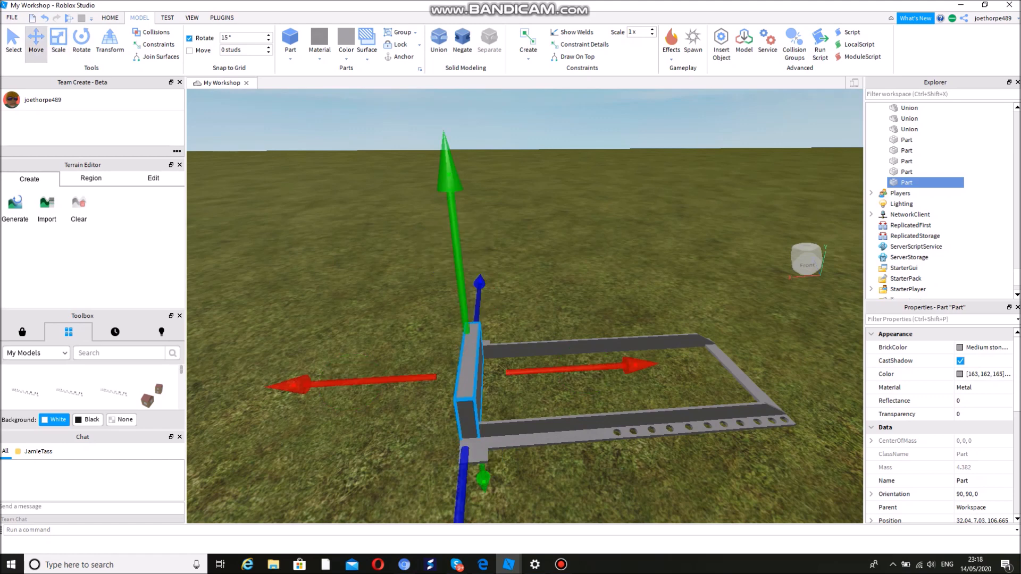
{"action": "left_click_drag", "start_coordinate": [449, 176], "coordinate": [444, 121]}
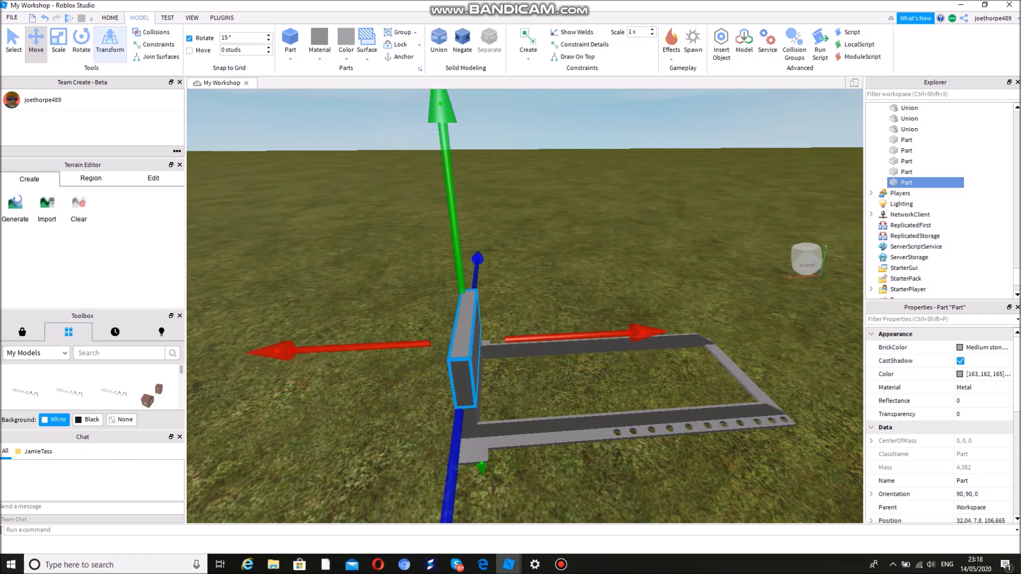
{"action": "left_click", "coordinate": [81, 42]}
{"action": "left_click_drag", "start_coordinate": [443, 135], "coordinate": [630, 367]}
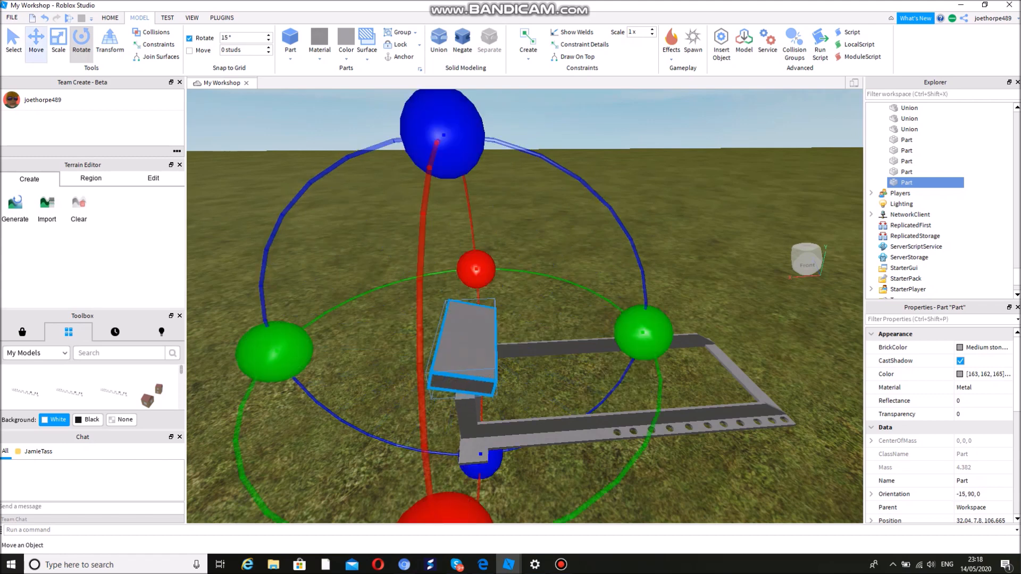
Position the tilted copy over the upright end block, reaching inward above the frame, at about 31.65, 7.45, 106.665.
{"action": "left_click", "coordinate": [36, 43]}
{"action": "left_click_drag", "start_coordinate": [443, 124], "coordinate": [447, 156]}
{"action": "left_click_drag", "start_coordinate": [656, 347], "coordinate": [677, 346]}
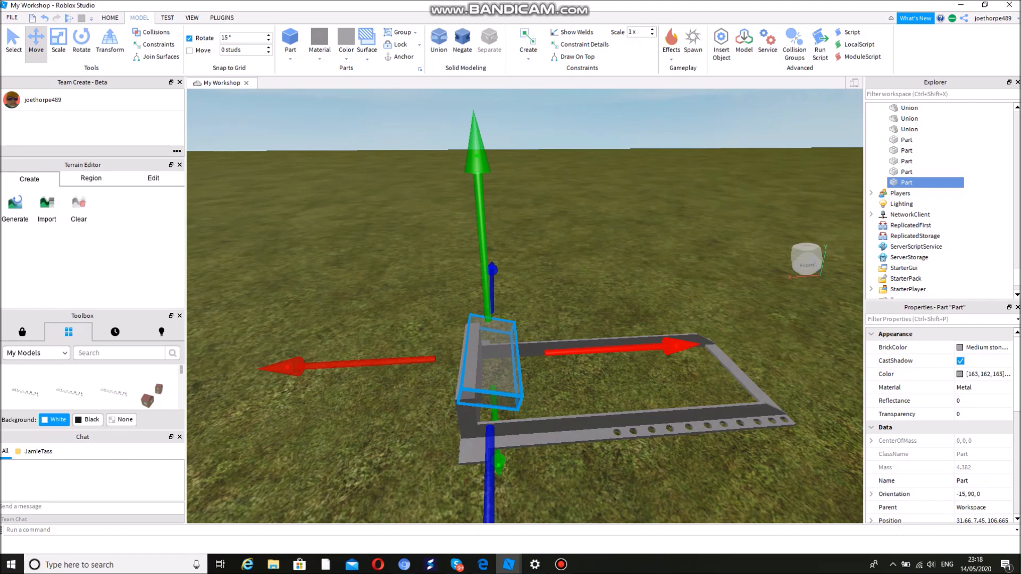
{"action": "left_click_drag", "start_coordinate": [677, 345], "coordinate": [677, 346]}
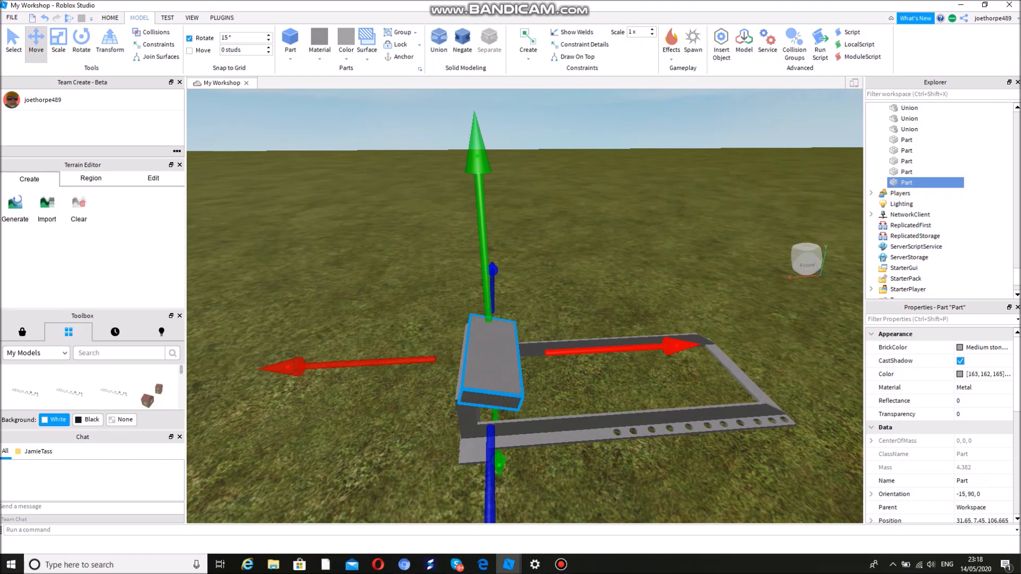
{"action": "key", "text": "a"}
{"action": "right_click_drag", "start_coordinate": [677, 346], "coordinate": [750, 346]}
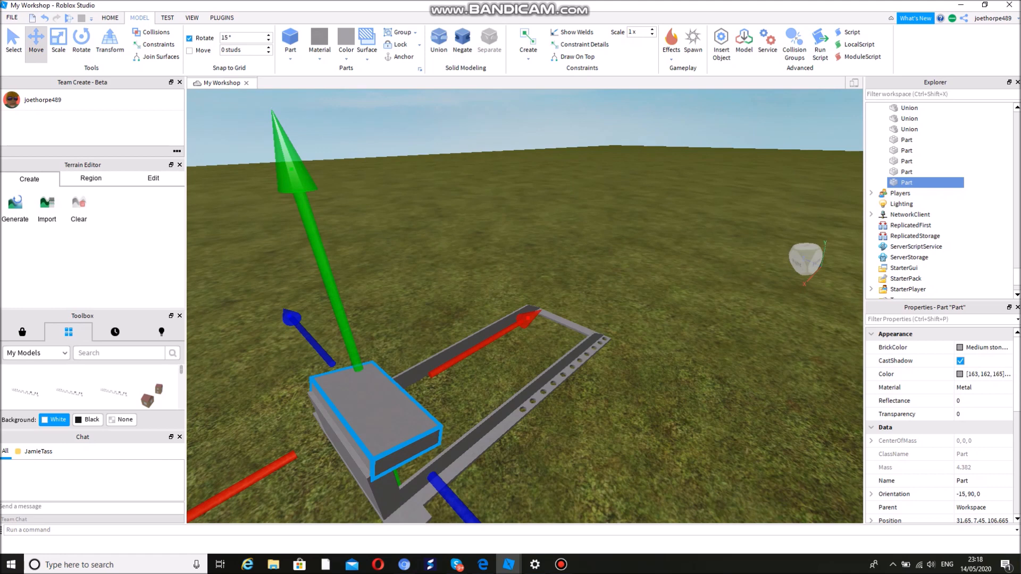
{"action": "key", "text": "a"}
{"action": "key", "text": "s"}
{"action": "key", "text": "w"}
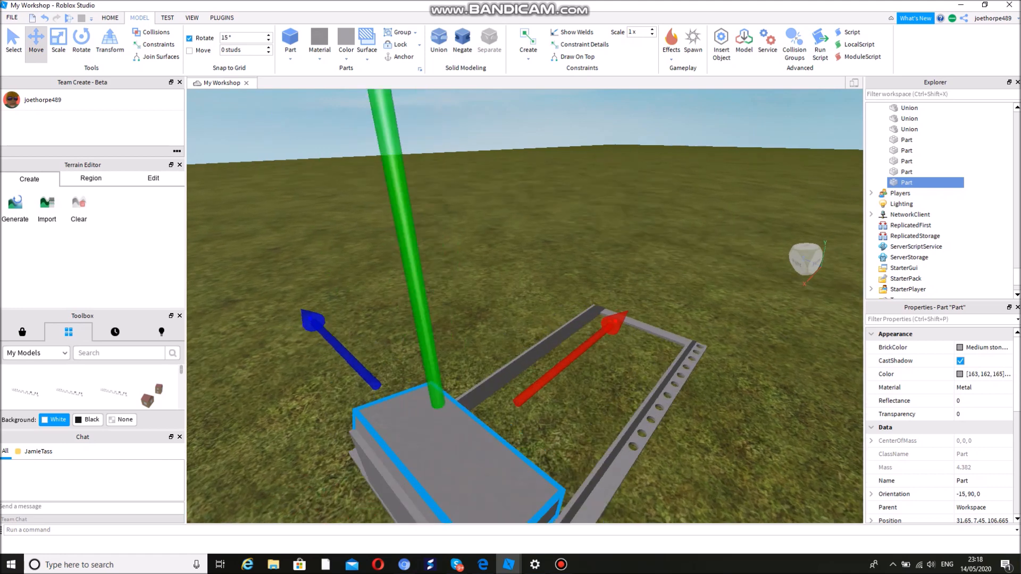
Nudge the tilted top block slightly outward over the upright end block, to position 31.72, 7.45, 106.665.
{"action": "key", "text": "s"}
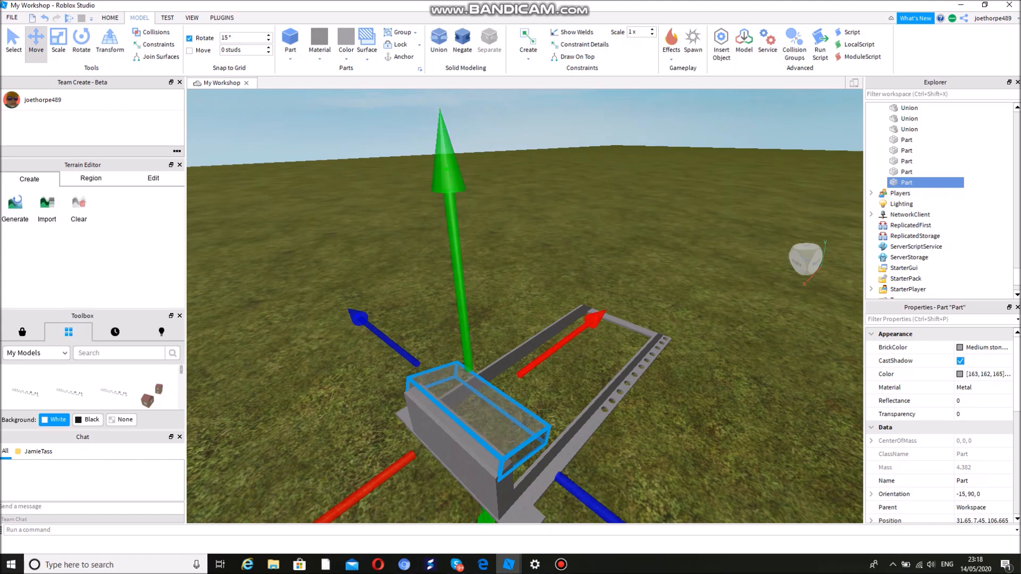
{"action": "left_click_drag", "start_coordinate": [596, 319], "coordinate": [591, 322]}
{"action": "left_click", "coordinate": [641, 409]}
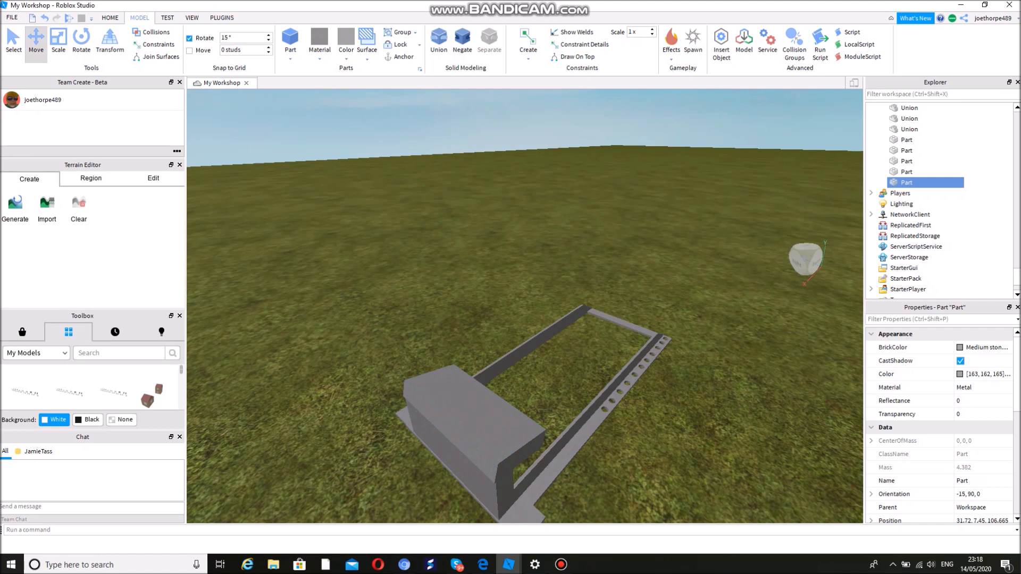
Rotate the tilted top block level, to orientation 0, 90, 0.
{"action": "left_click", "coordinate": [473, 407]}
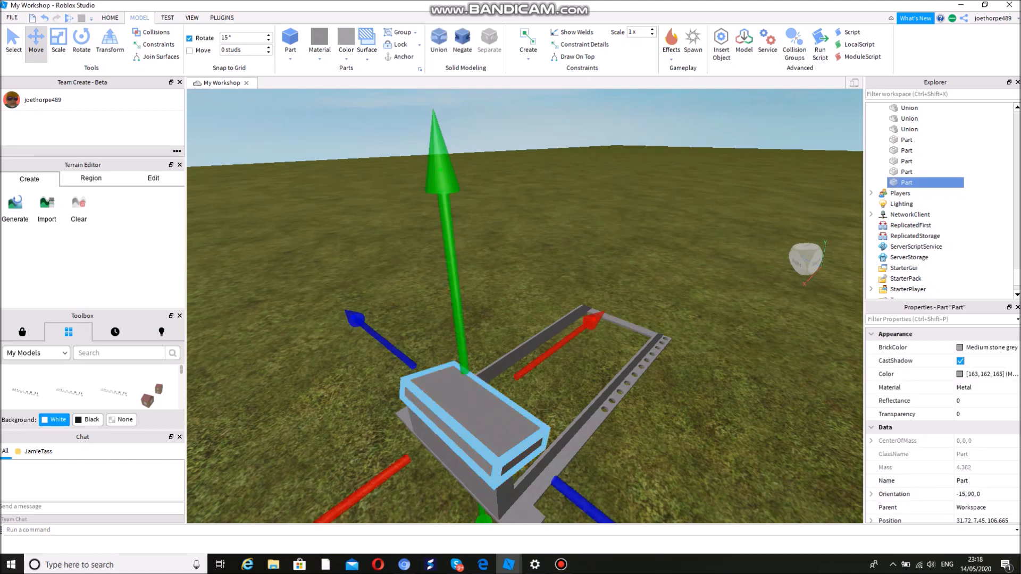
{"action": "left_click", "coordinate": [82, 41]}
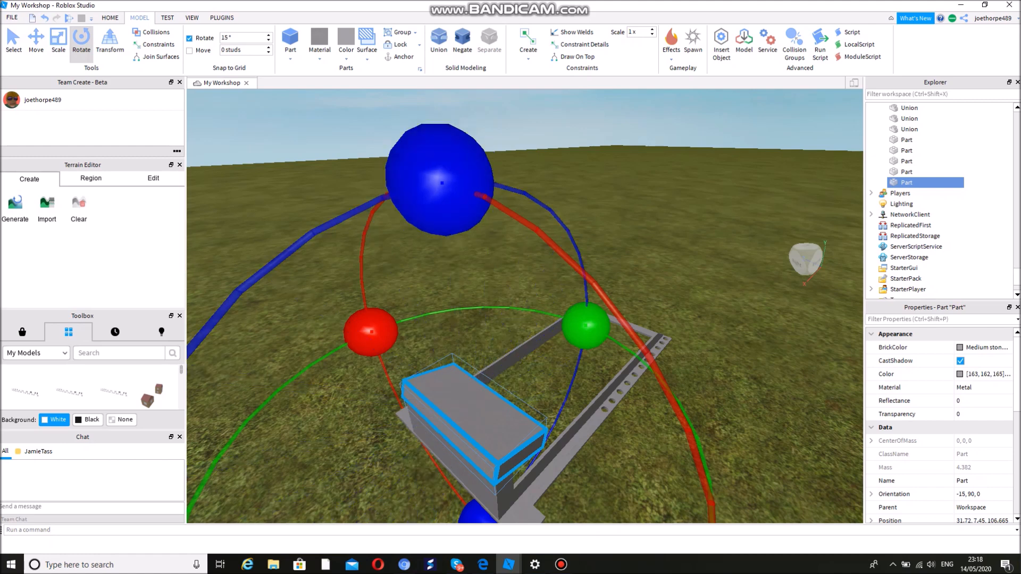
{"action": "right_click_drag", "start_coordinate": [532, 223], "coordinate": [490, 224]}
{"action": "left_click_drag", "start_coordinate": [503, 179], "coordinate": [503, 178]}
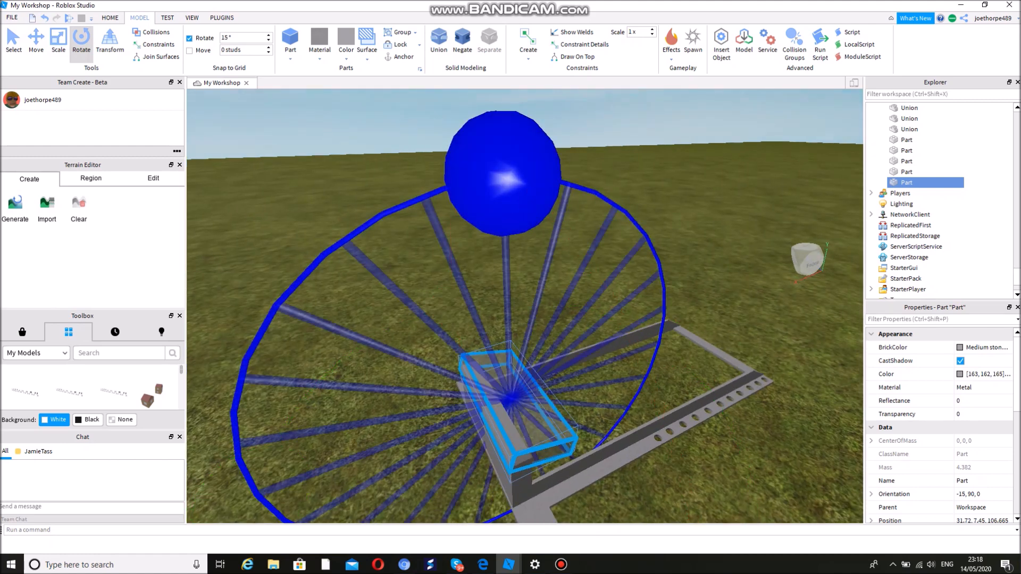
{"action": "left_click_drag", "start_coordinate": [503, 179], "coordinate": [420, 190]}
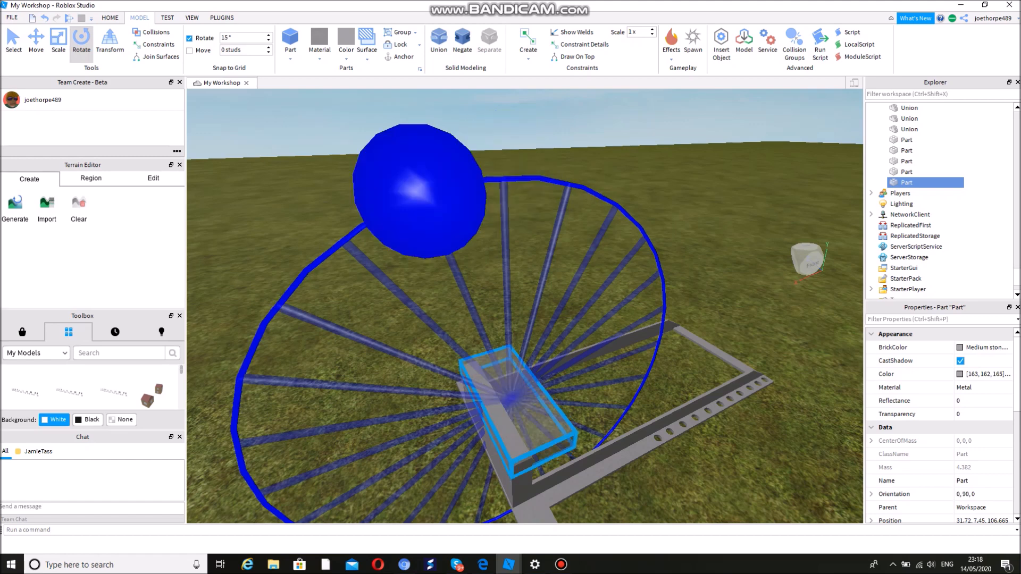
{"action": "left_click_drag", "start_coordinate": [420, 191], "coordinate": [420, 190]}
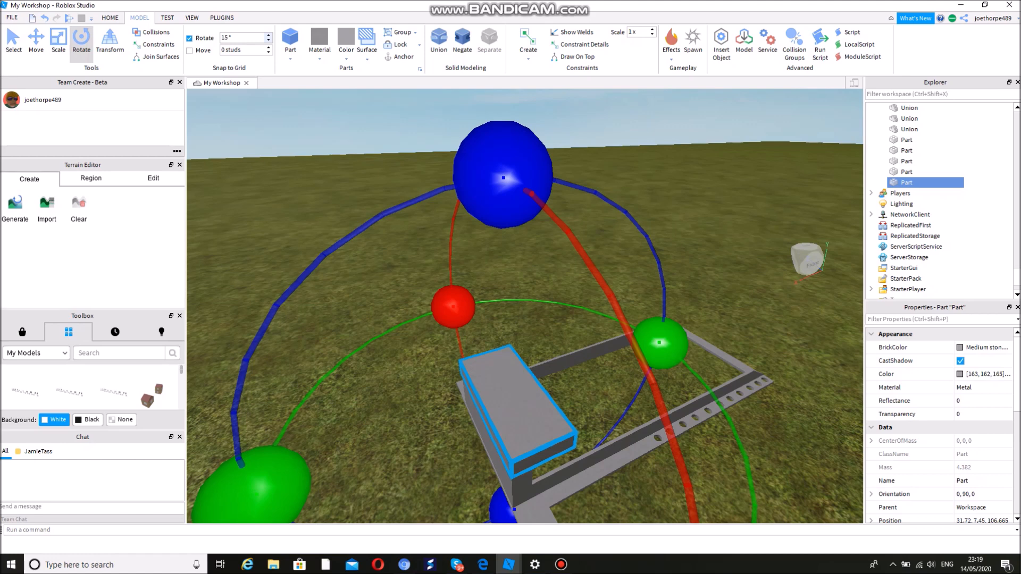
Set the rotation snap to 0°, tilt the top block slightly to orientation -3.02, 90, 0, and disable rotation snapping.
{"action": "left_click", "coordinate": [242, 38]}
{"action": "left_click_drag", "start_coordinate": [504, 176], "coordinate": [518, 173]}
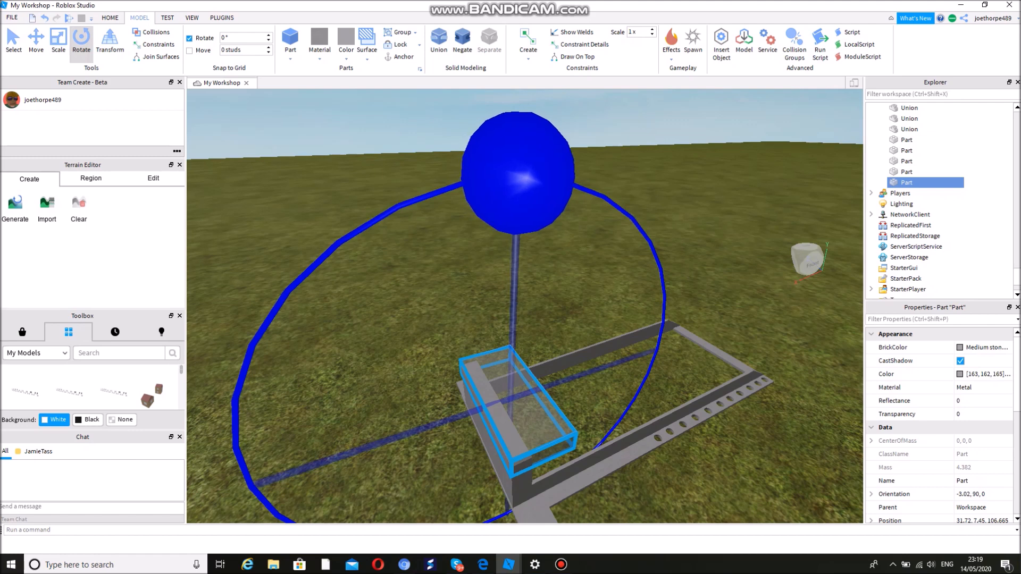
{"action": "left_click_drag", "start_coordinate": [518, 173], "coordinate": [519, 172]}
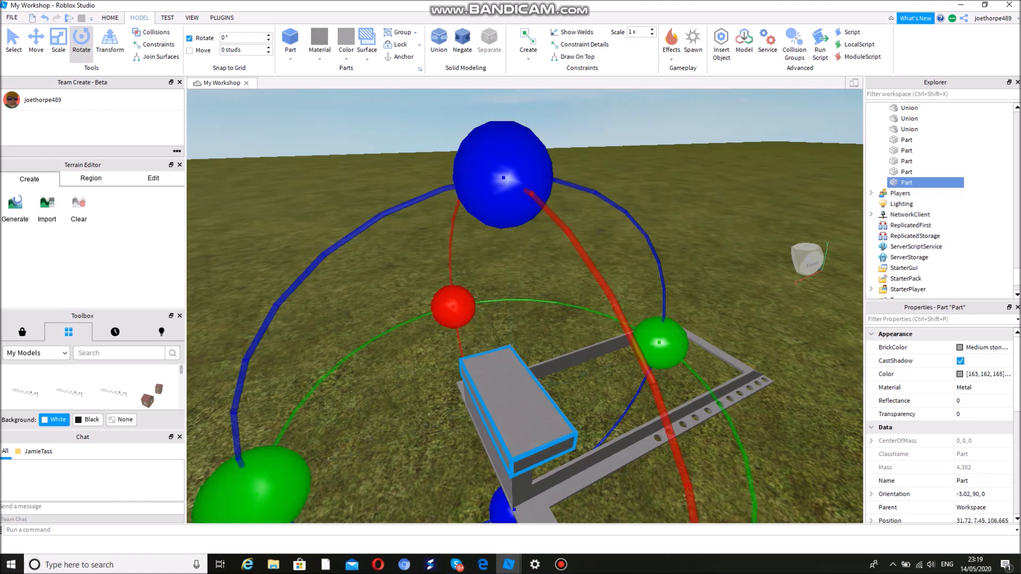
{"action": "left_click", "coordinate": [189, 38]}
Scale the top block lengthwise inward over the frame, bringing its centre to about 30.94, 7.41.
{"action": "left_click", "coordinate": [59, 43]}
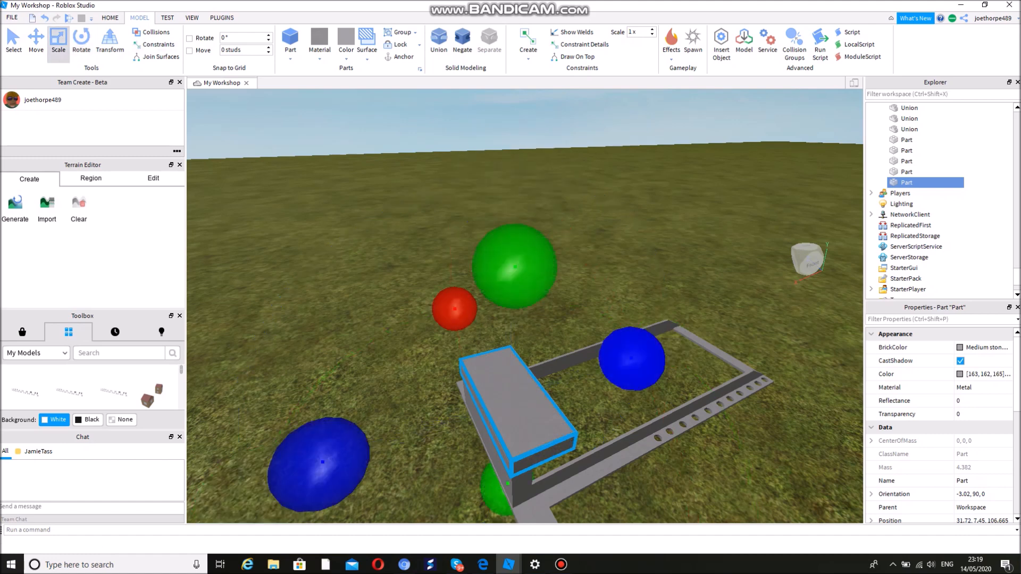
{"action": "left_click_drag", "start_coordinate": [632, 358], "coordinate": [678, 342]}
{"action": "key", "text": "d"}
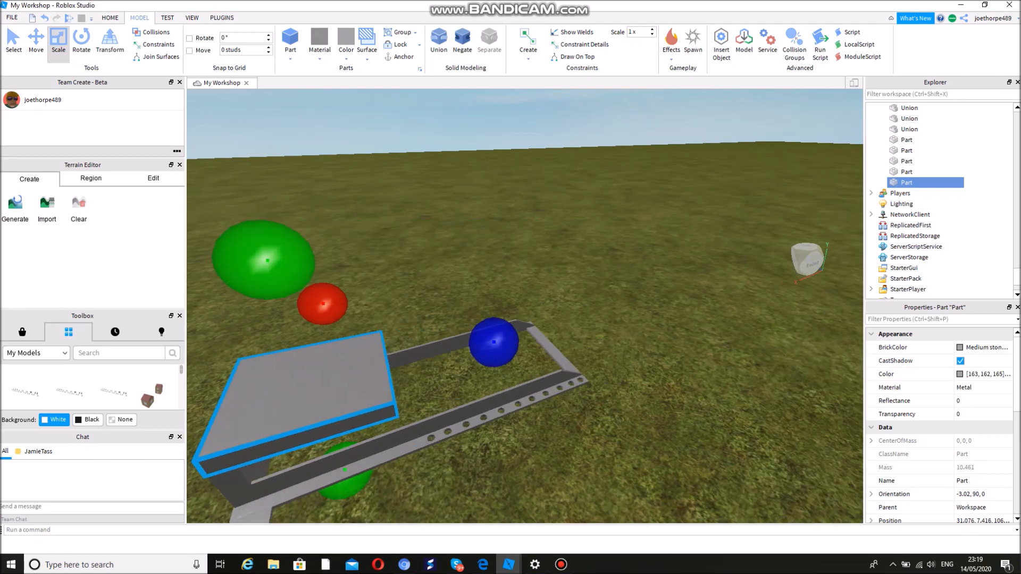
{"action": "left_click_drag", "start_coordinate": [494, 342], "coordinate": [506, 339]}
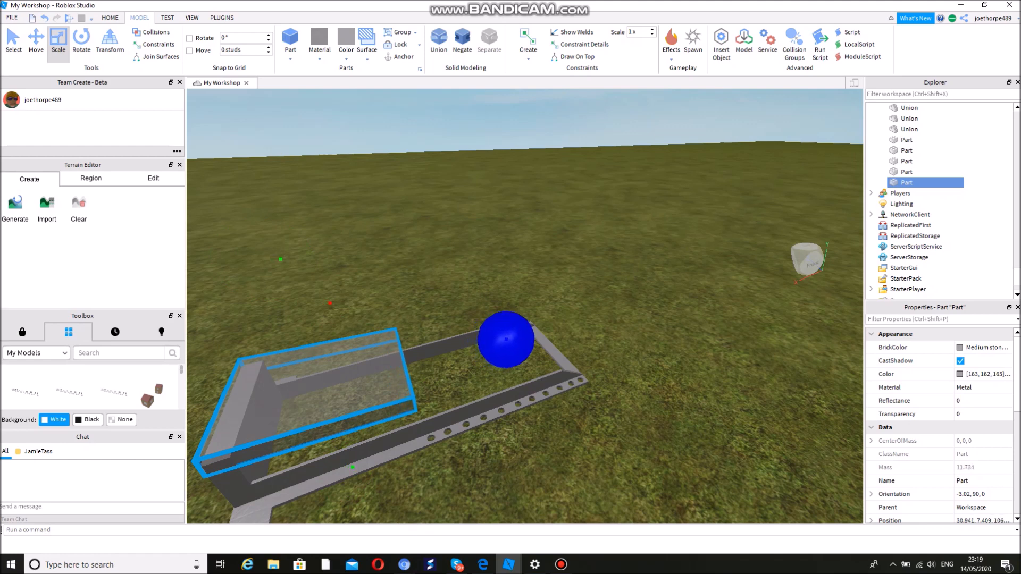
Duplicate the flat top plate along the frame's length and shorten the copy to less than half its length.
{"action": "left_click_drag", "start_coordinate": [506, 339], "coordinate": [505, 339]}
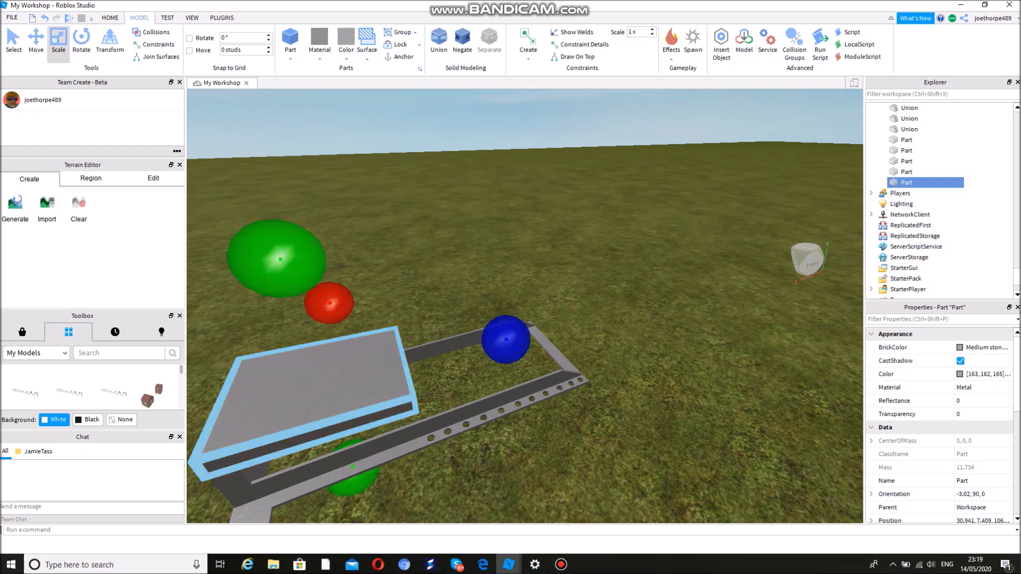
{"action": "key", "text": "ctrl+d"}
{"action": "left_click", "coordinate": [36, 42]}
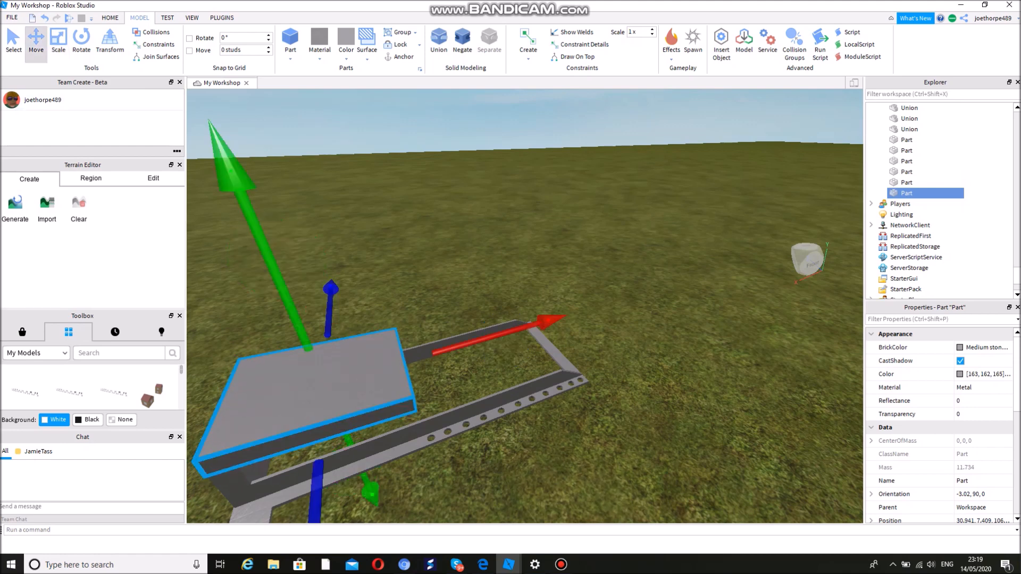
{"action": "left_click_drag", "start_coordinate": [548, 322], "coordinate": [619, 301]}
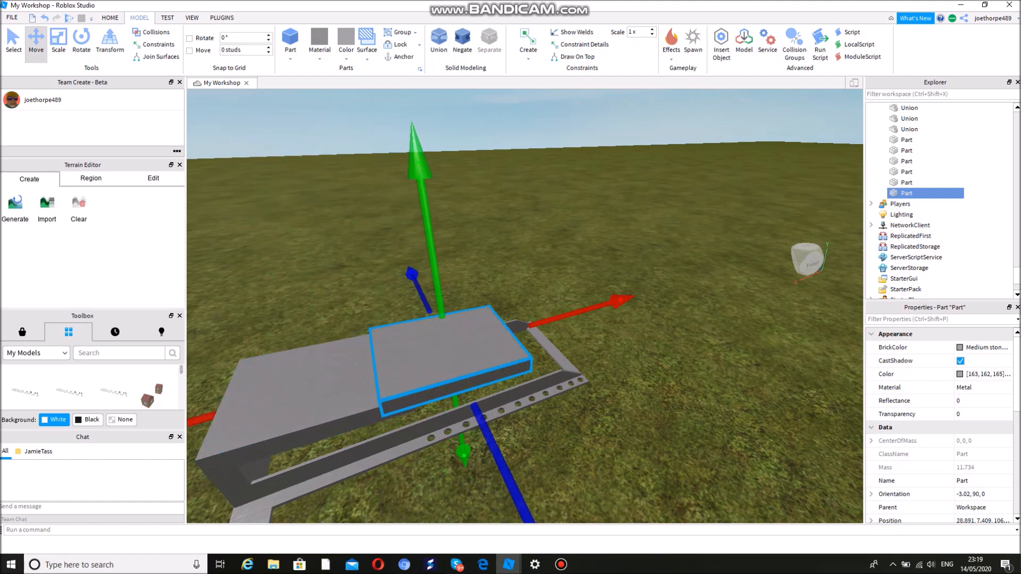
{"action": "left_click", "coordinate": [58, 41]}
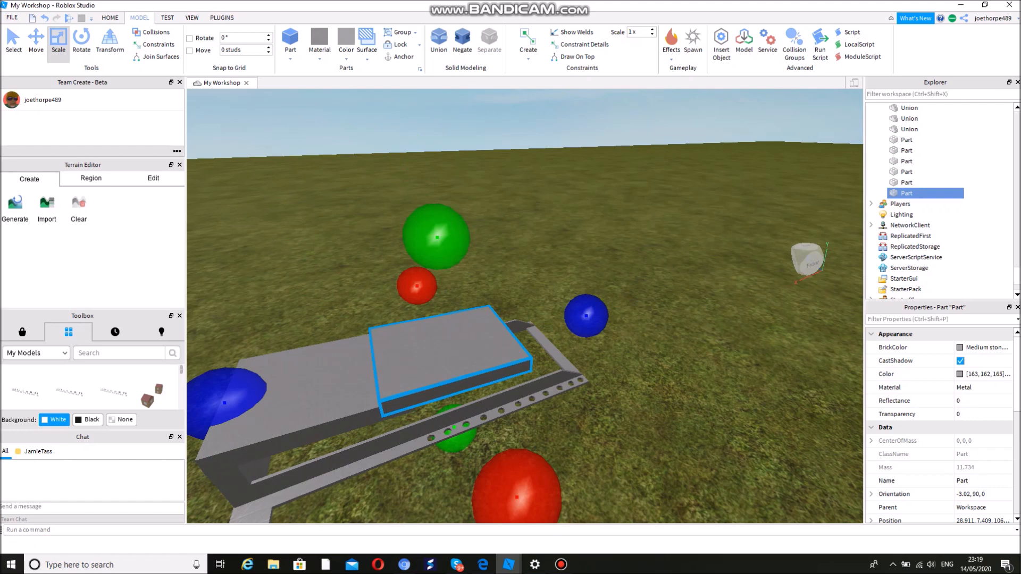
{"action": "left_click_drag", "start_coordinate": [586, 315], "coordinate": [530, 330]}
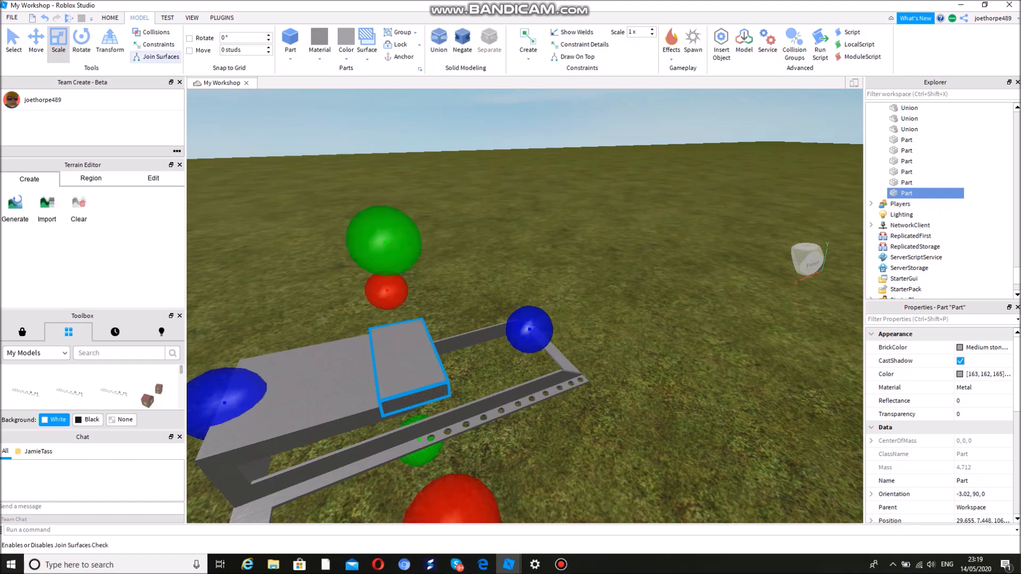
Tilt the short plate to about 39° and move it against the top plate's end as a downward slope.
{"action": "left_click", "coordinate": [81, 42]}
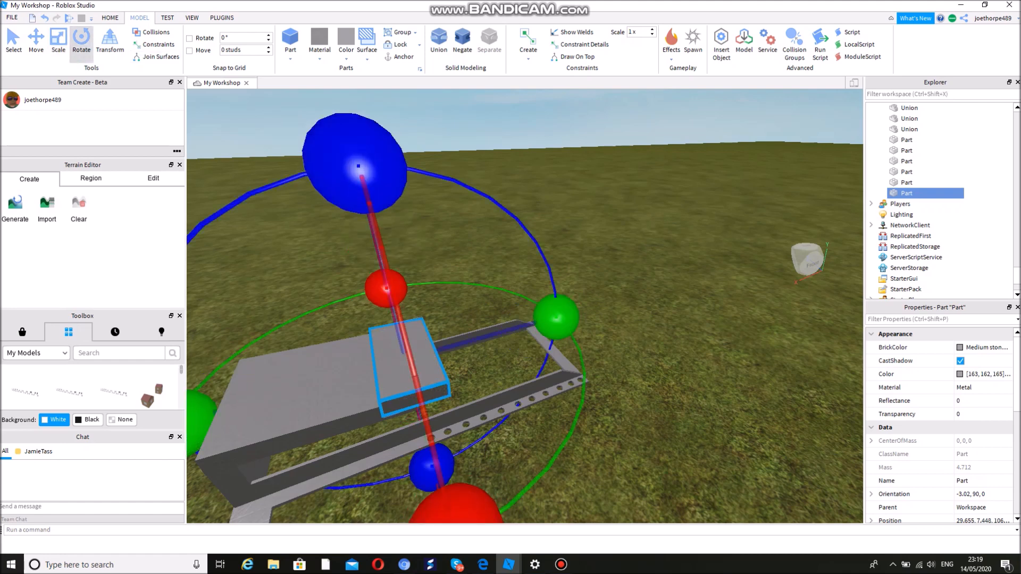
{"action": "left_click_drag", "start_coordinate": [358, 166], "coordinate": [497, 202]}
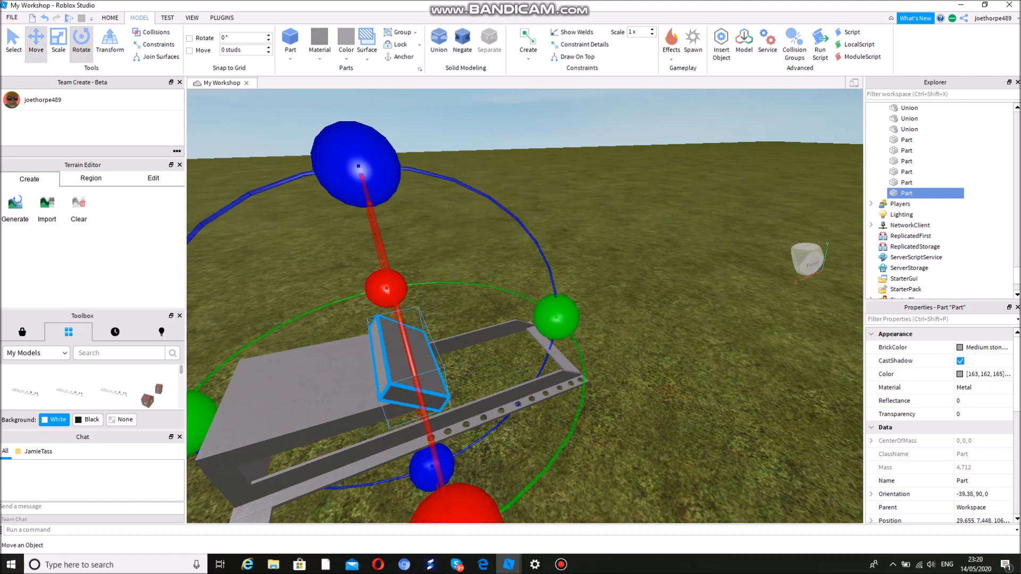
{"action": "left_click", "coordinate": [36, 42]}
{"action": "left_click_drag", "start_coordinate": [355, 146], "coordinate": [361, 174]}
{"action": "left_click_drag", "start_coordinate": [571, 328], "coordinate": [580, 326]}
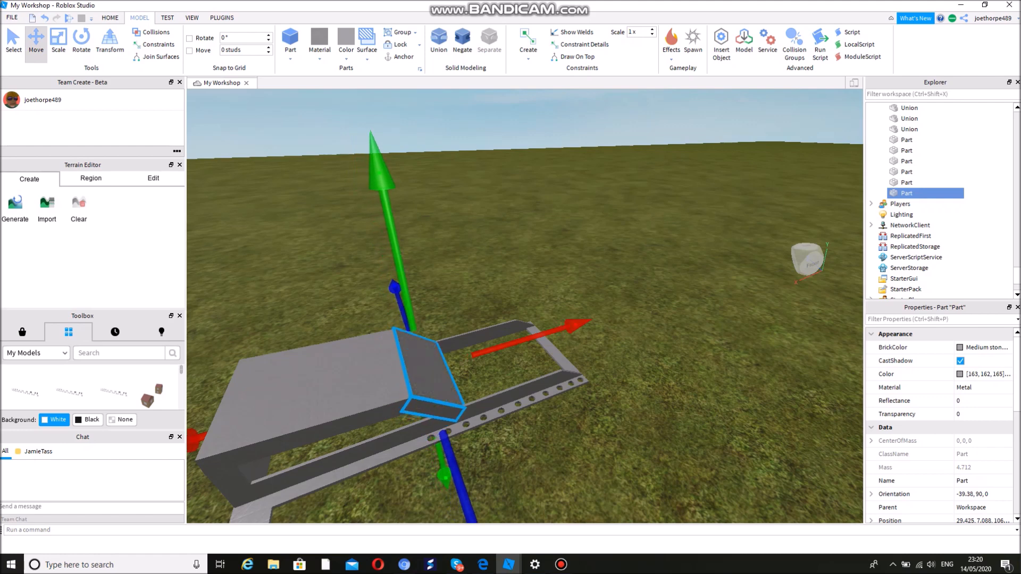
{"action": "key", "text": "Escape"}
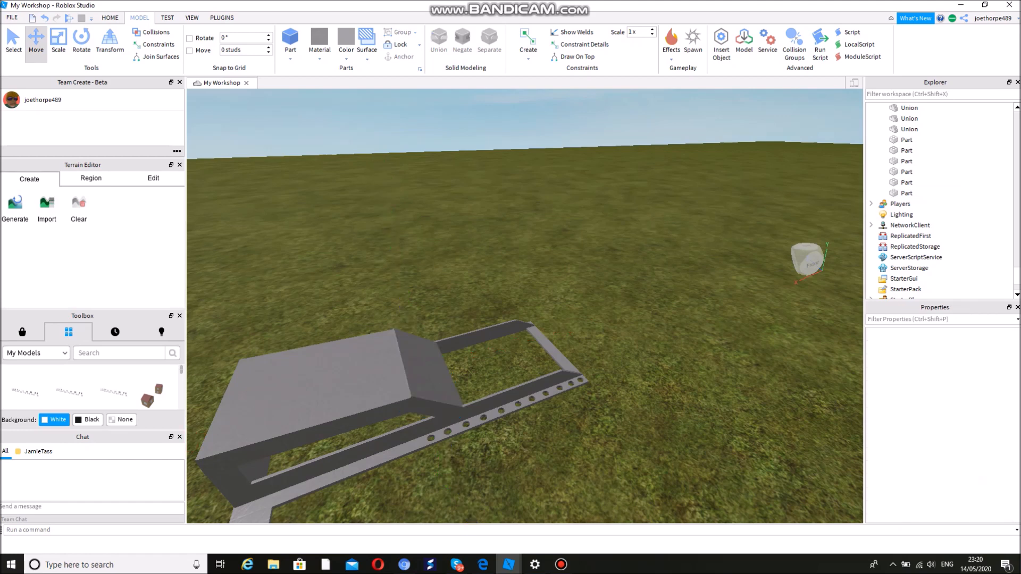
Recolour the sloping plate Ghost grey.
{"action": "key", "text": "d"}
{"action": "right_click_drag", "start_coordinate": [525, 306], "coordinate": [449, 290]}
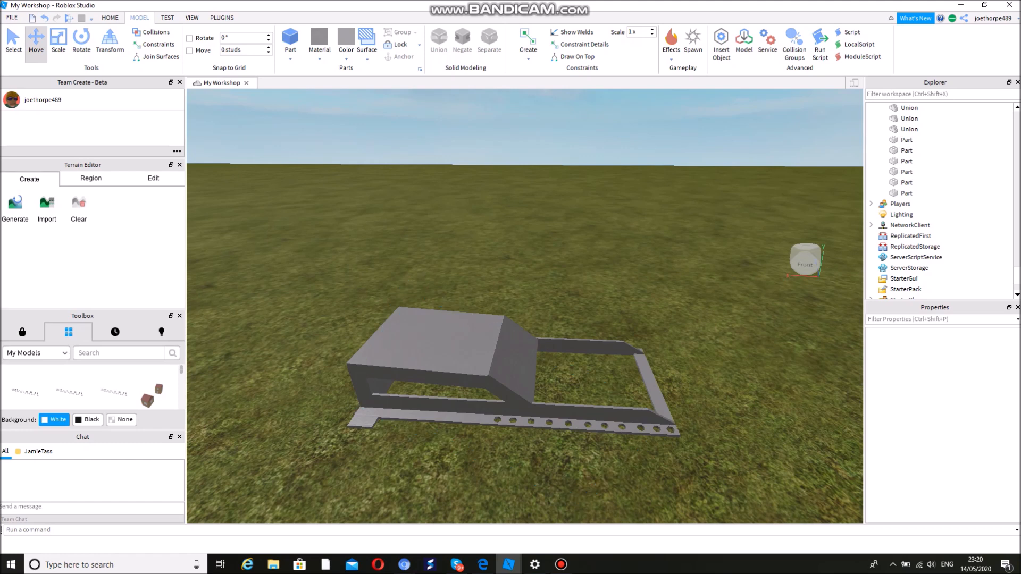
{"action": "left_click", "coordinate": [508, 361]}
{"action": "left_click", "coordinate": [426, 340]}
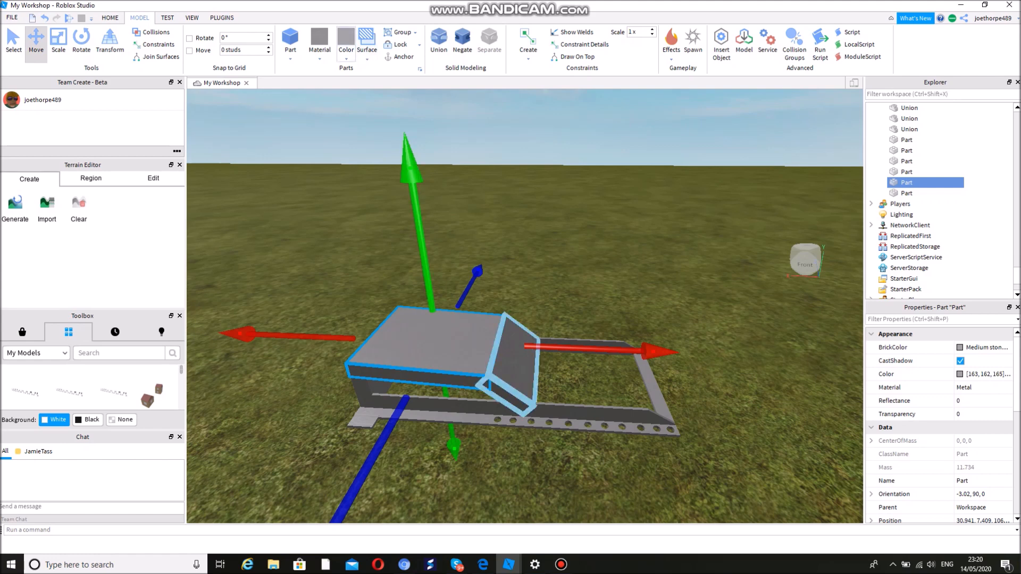
{"action": "left_click", "coordinate": [511, 365]}
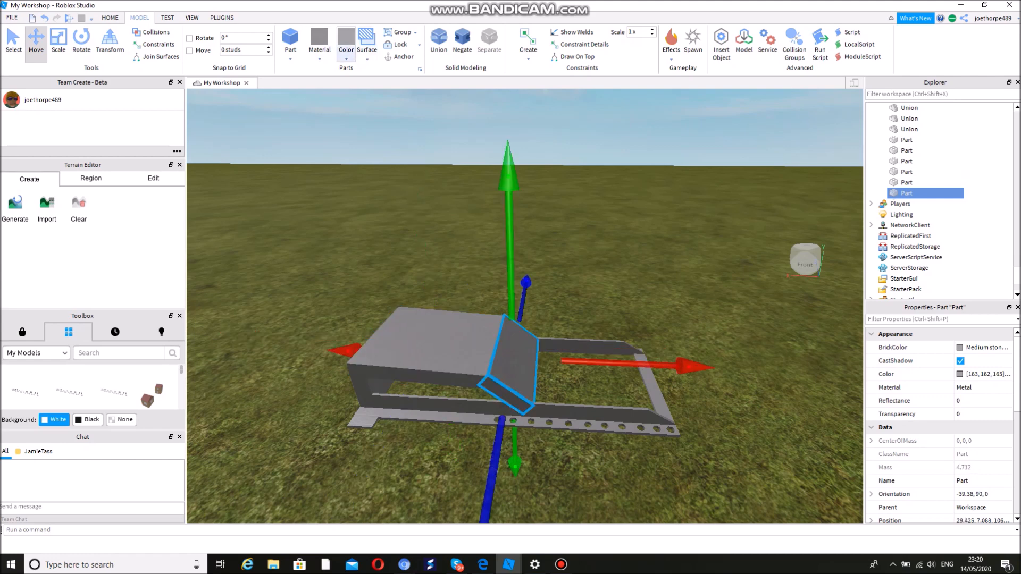
{"action": "left_click", "coordinate": [347, 43]}
{"action": "left_click", "coordinate": [473, 244]}
{"action": "left_click", "coordinate": [346, 40]}
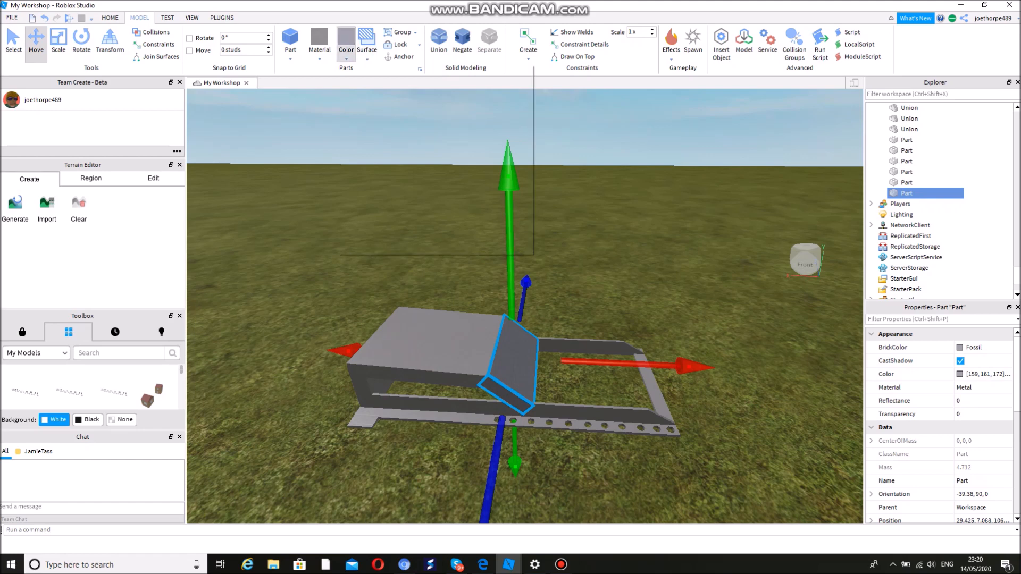
{"action": "left_click", "coordinate": [487, 244]}
{"action": "left_click", "coordinate": [487, 245]}
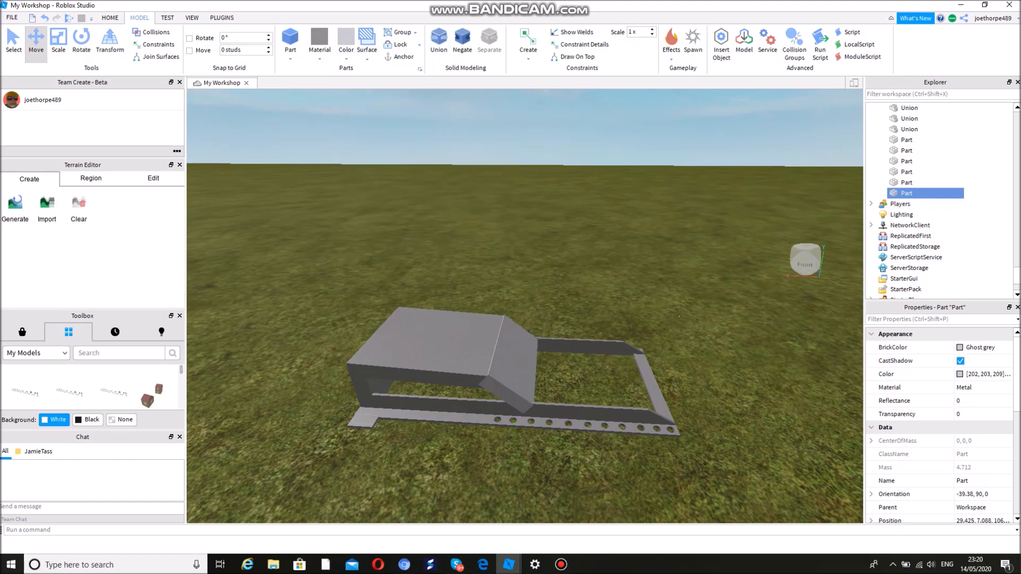
{"action": "left_click", "coordinate": [509, 364]}
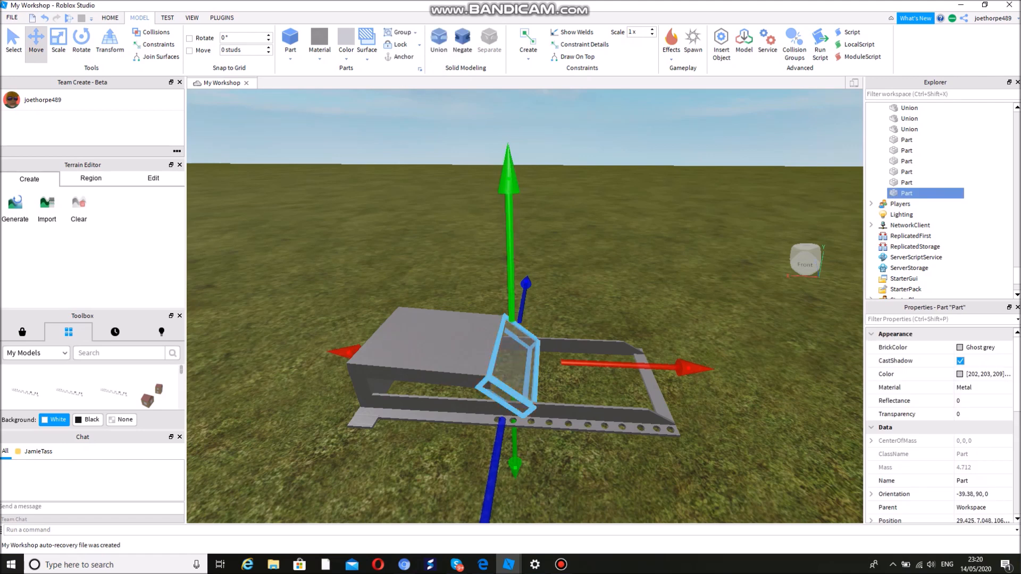
{"action": "left_click", "coordinate": [564, 256]}
Apply the Diamond Plate material to the top plate and the sloping plate.
{"action": "left_click", "coordinate": [426, 346]}
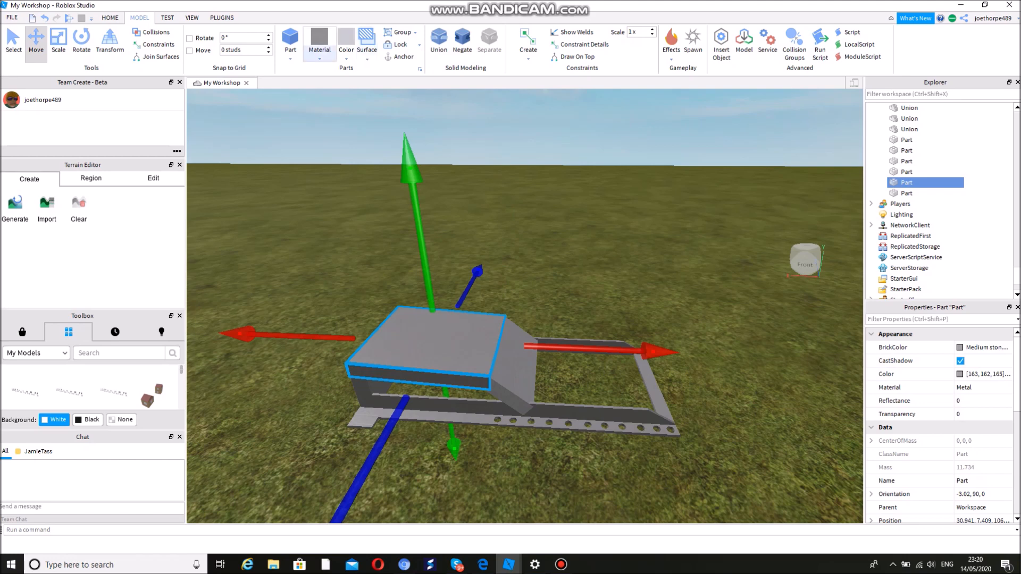
{"action": "left_click", "coordinate": [319, 45]}
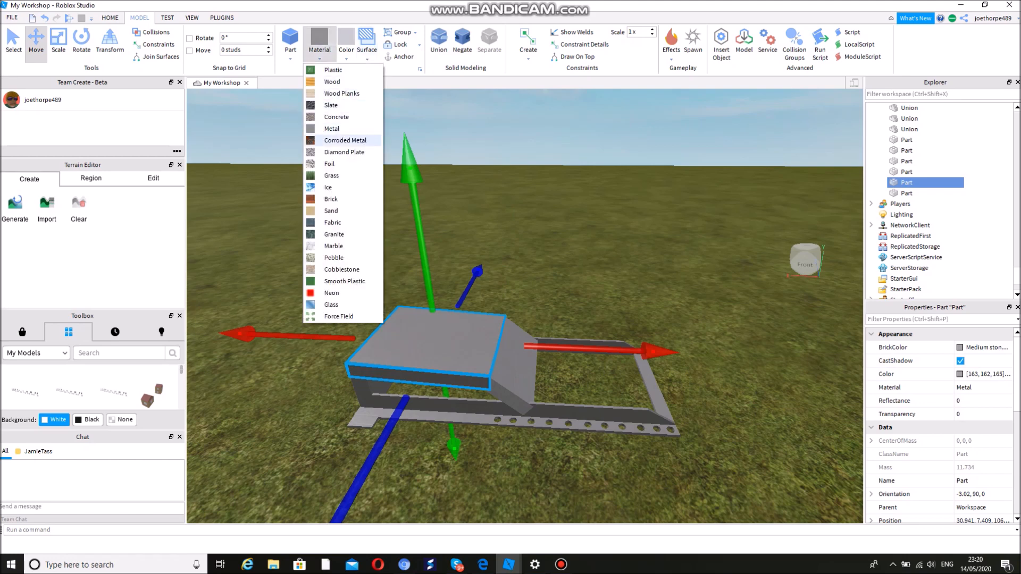
{"action": "left_click", "coordinate": [344, 152]}
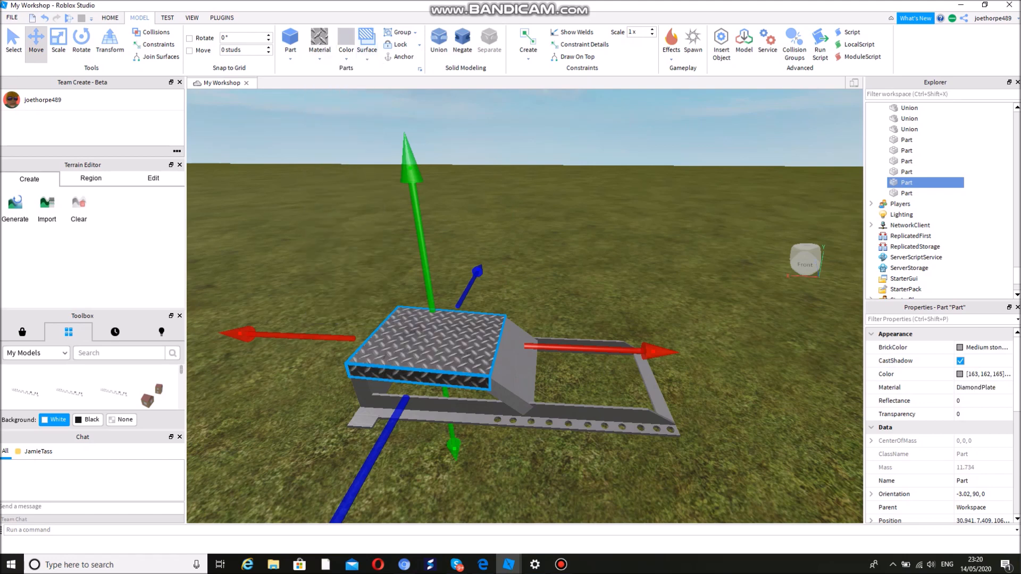
{"action": "left_click", "coordinate": [516, 359]}
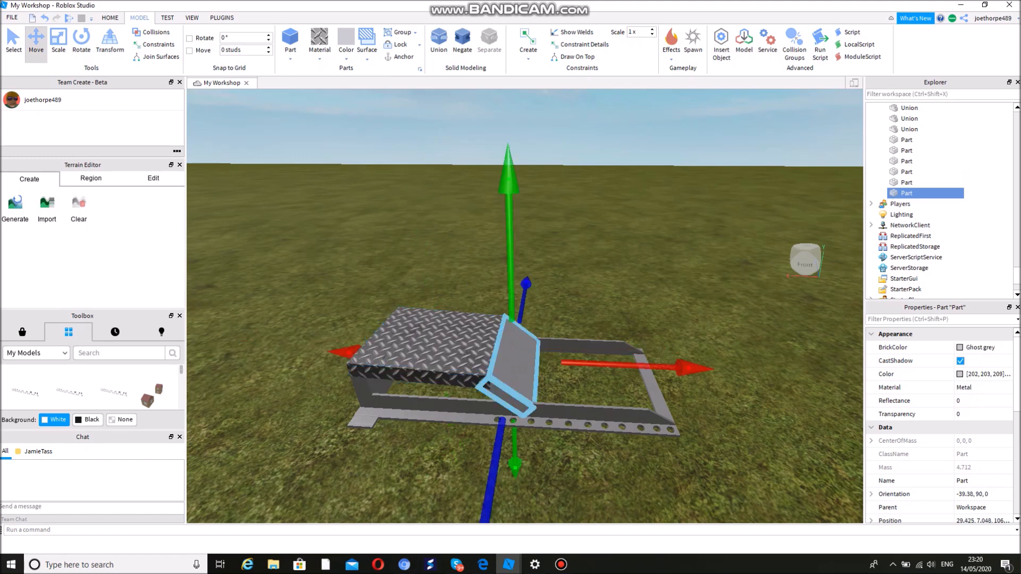
{"action": "left_click", "coordinate": [319, 39]}
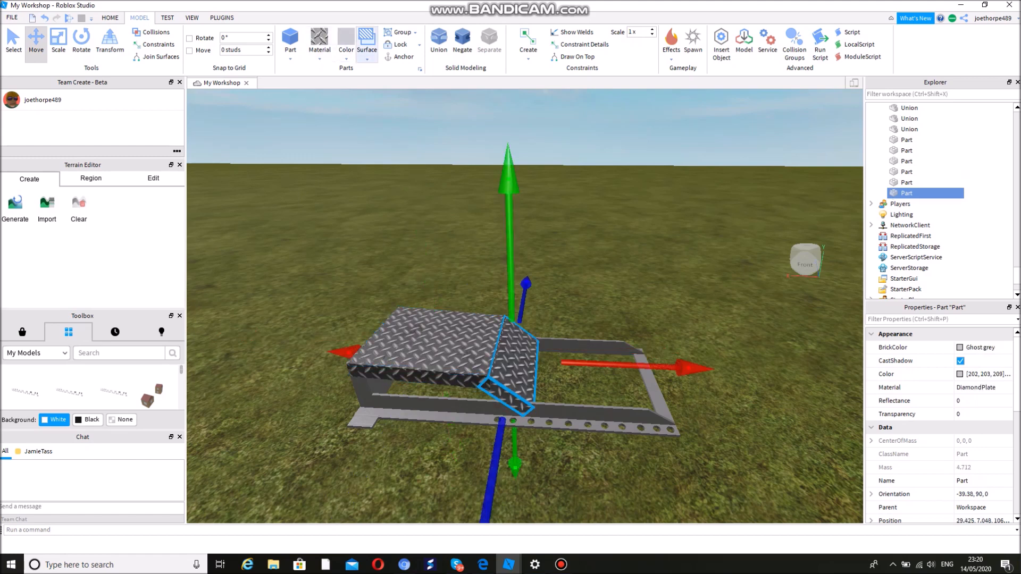
{"action": "left_click", "coordinate": [425, 213]}
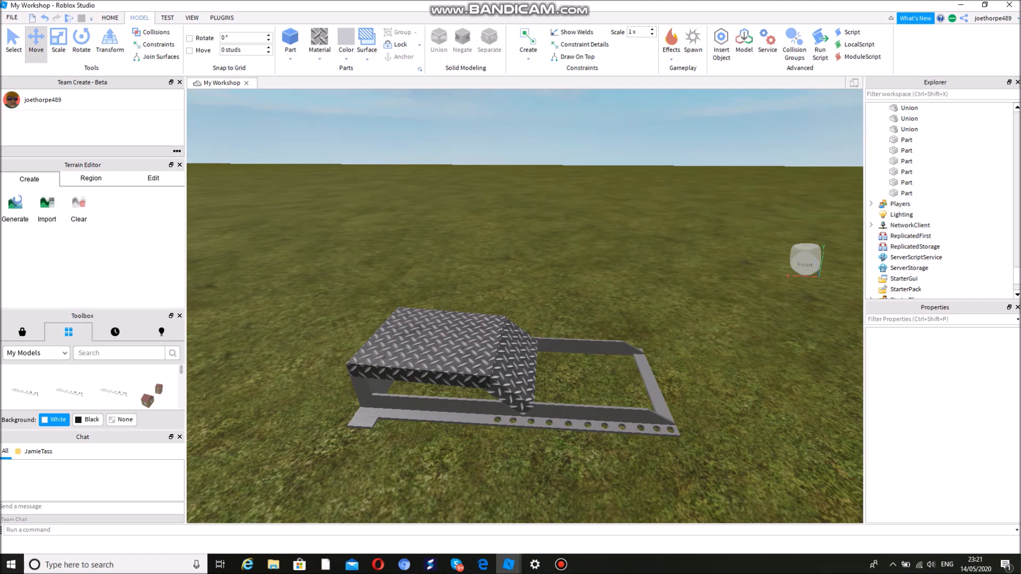
Duplicate the upright plate at the frame's closed end and move the copy about 1.25 studs outward.
{"action": "key", "text": "a"}
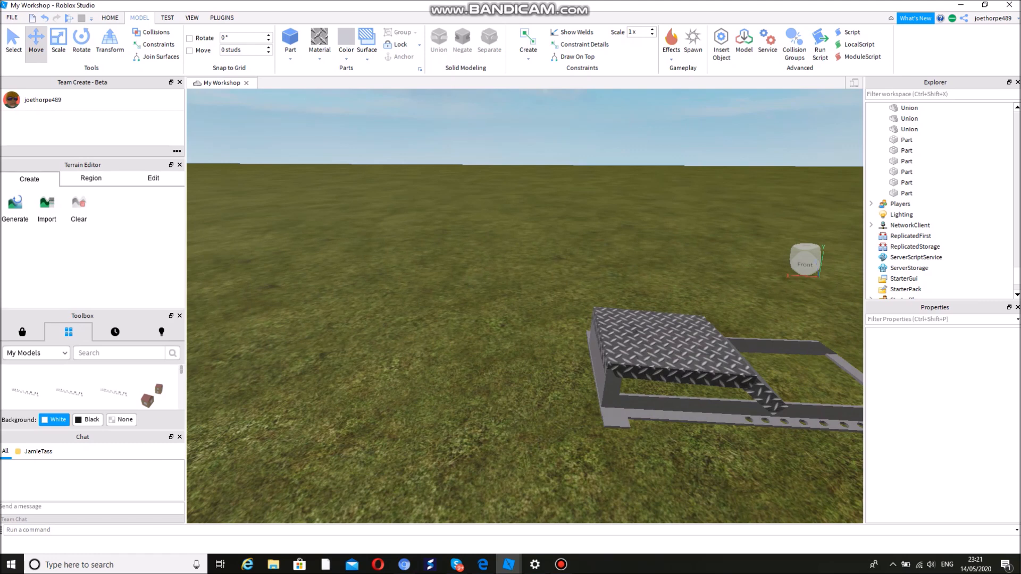
{"action": "key", "text": "s"}
{"action": "right_click_drag", "start_coordinate": [578, 311], "coordinate": [597, 317]}
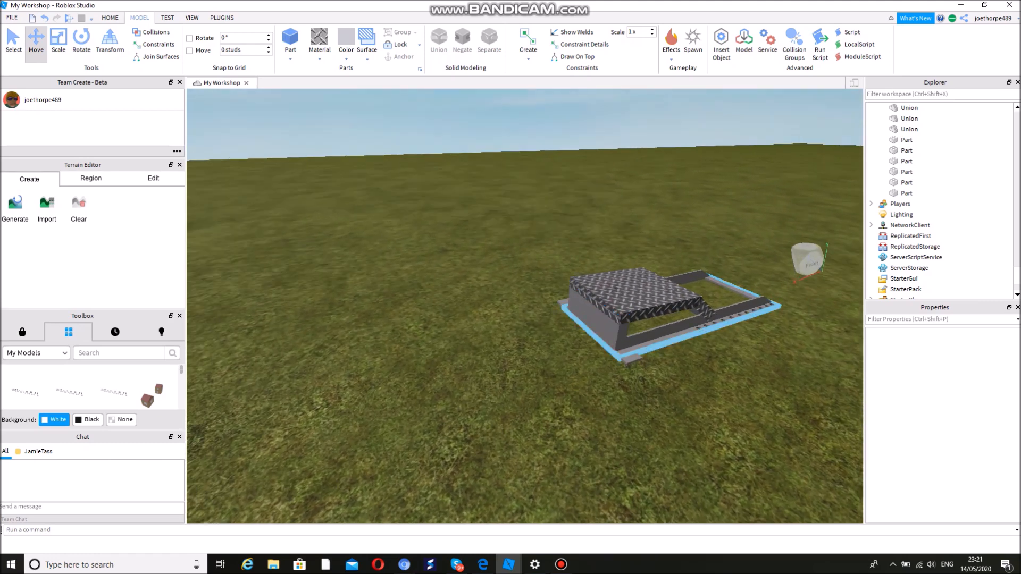
{"action": "left_click", "coordinate": [597, 318]}
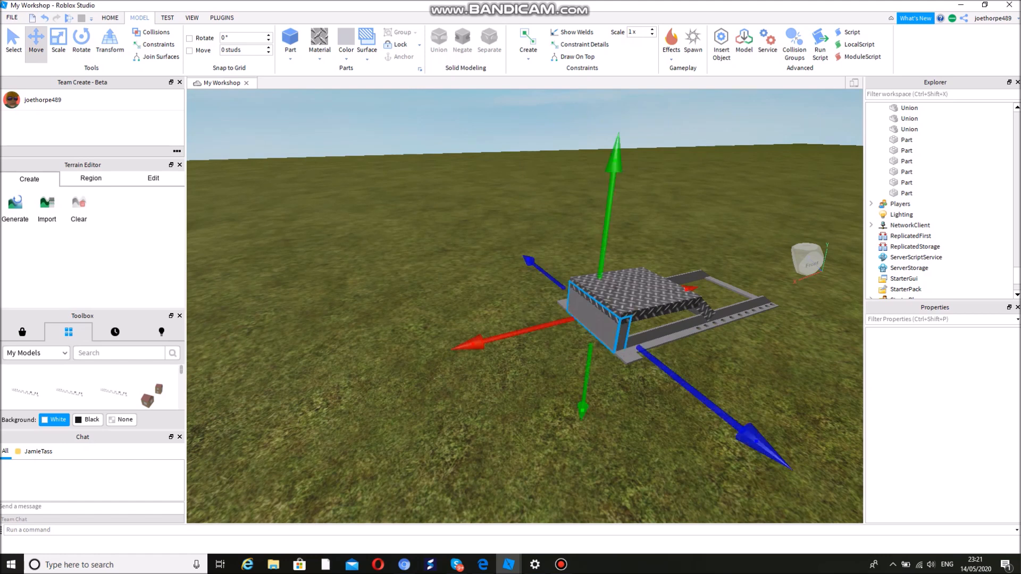
{"action": "key", "text": "ctrl+d"}
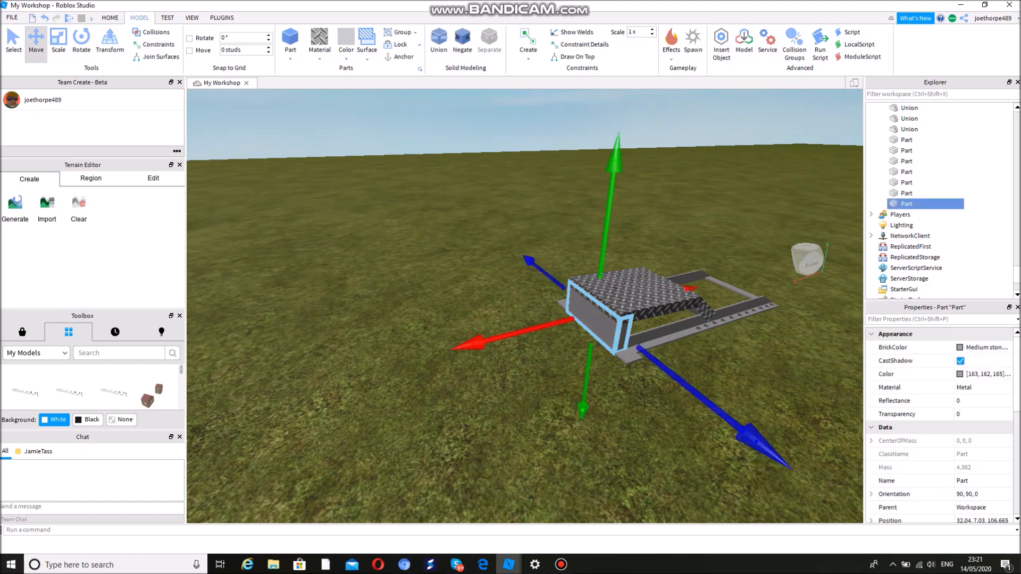
{"action": "left_click_drag", "start_coordinate": [470, 344], "coordinate": [409, 357]}
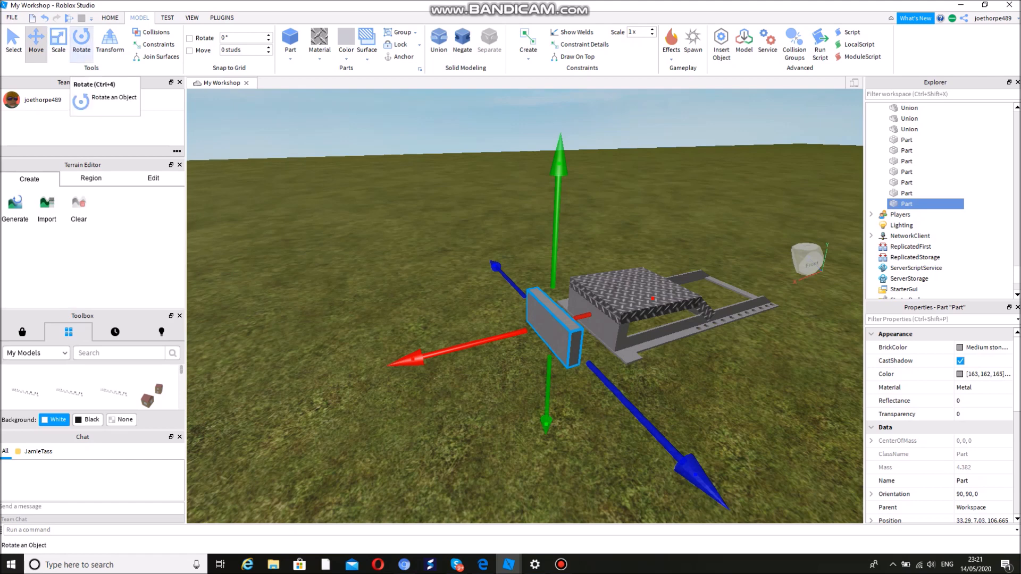
Turn on rotation snapping with a 15° increment.
{"action": "left_click", "coordinate": [82, 43]}
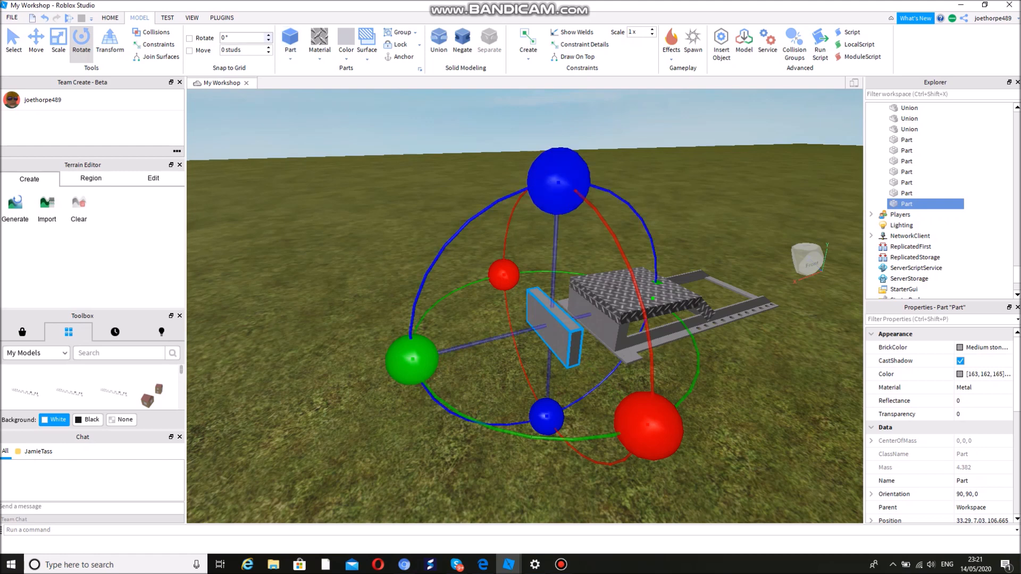
{"action": "left_click", "coordinate": [268, 36]}
{"action": "left_click", "coordinate": [269, 35]}
{"action": "left_click", "coordinate": [269, 35]}
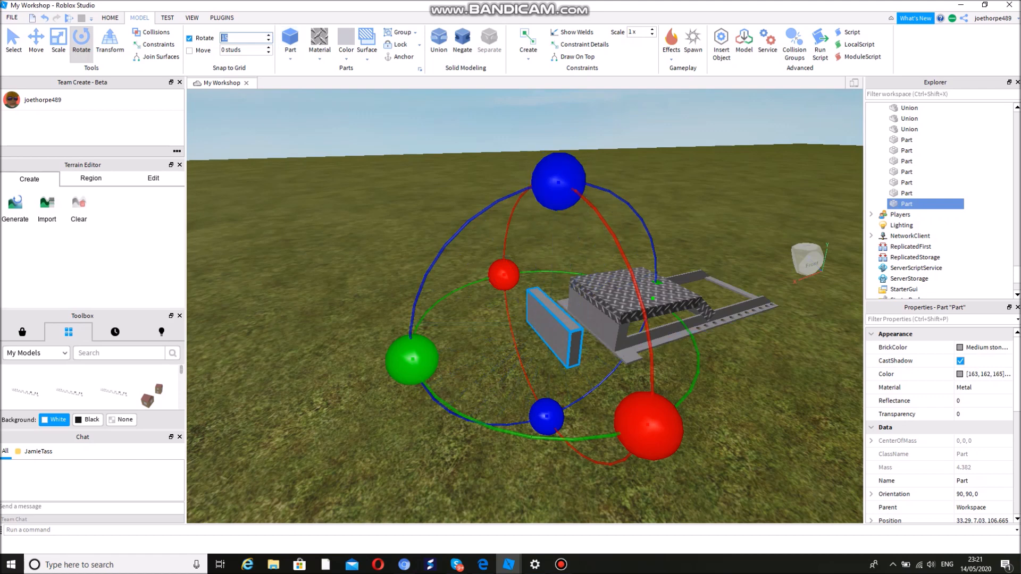
{"action": "left_click", "coordinate": [708, 234]}
{"action": "left_click", "coordinate": [636, 293]}
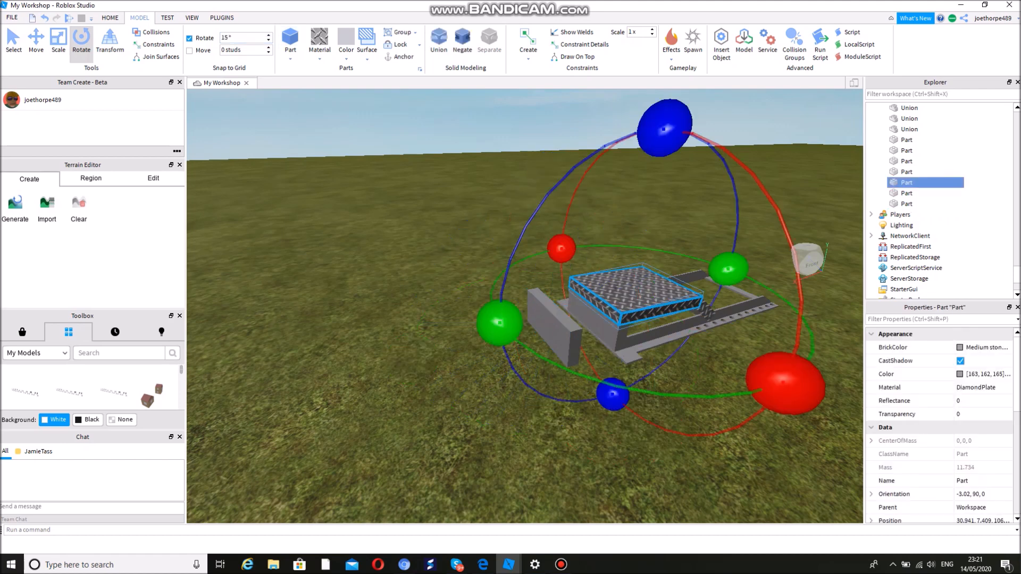
{"action": "left_click", "coordinate": [538, 266]}
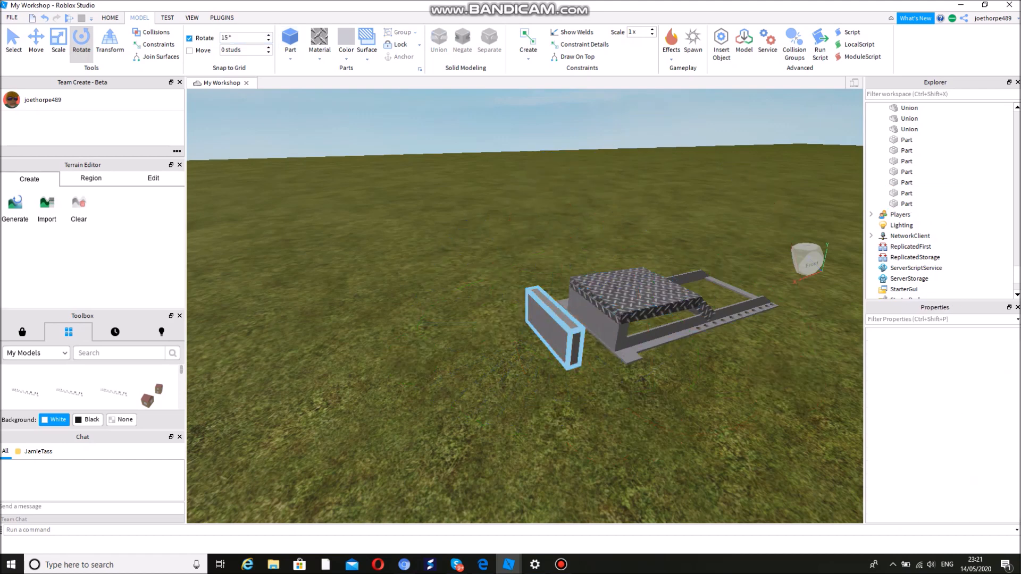
Rotate the copied plate to lie flat and turn it 90° so its length points away from the frame.
{"action": "left_click", "coordinate": [555, 327]}
{"action": "left_click_drag", "start_coordinate": [558, 180], "coordinate": [412, 360]}
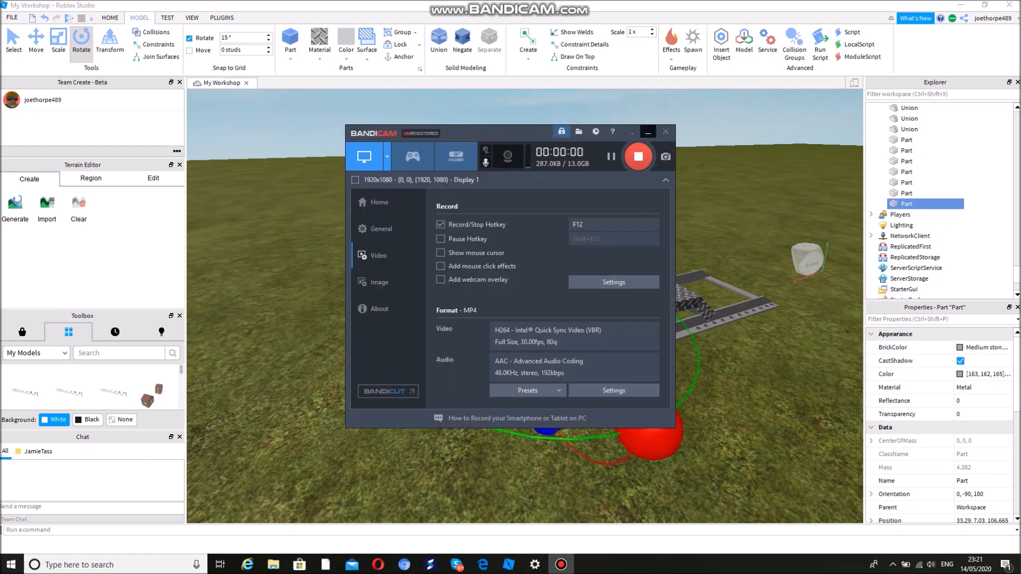
{"action": "left_click", "coordinate": [648, 132]}
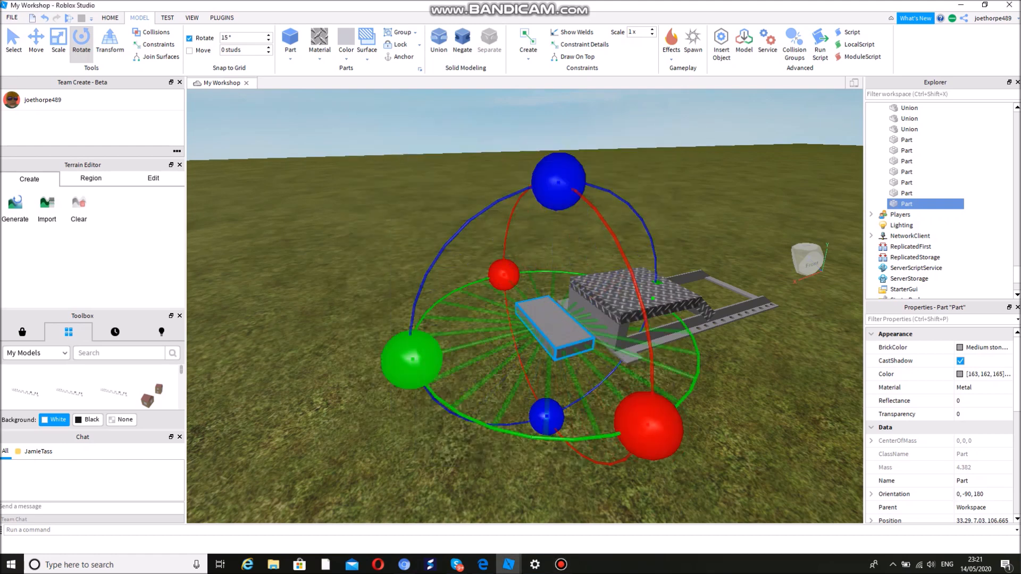
{"action": "left_click_drag", "start_coordinate": [412, 360], "coordinate": [505, 278]}
Scale the copied flat plate down in thickness and width into a thin, narrow strip, keeping its length.
{"action": "right_click_drag", "start_coordinate": [505, 278], "coordinate": [581, 322]}
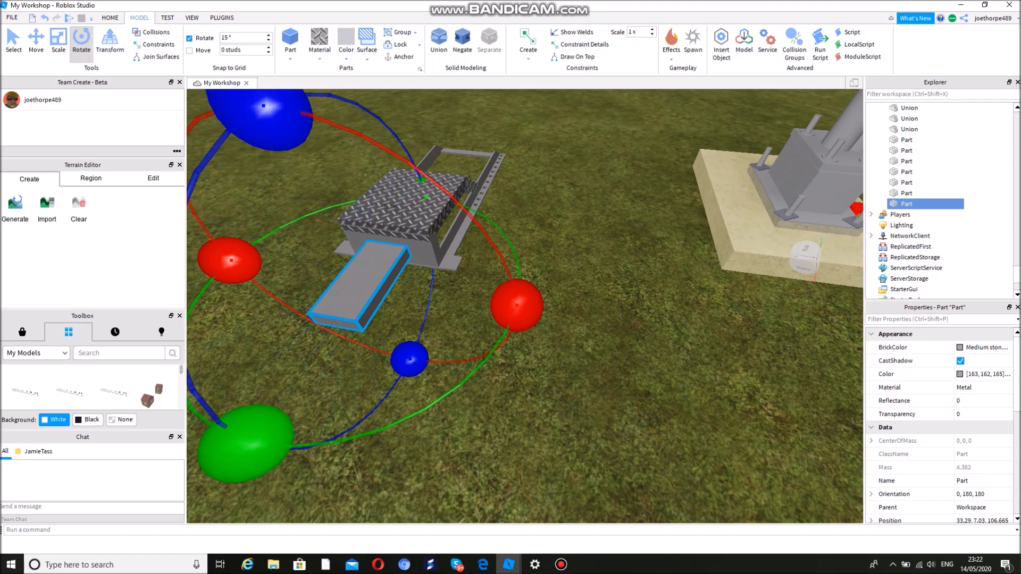
{"action": "left_click", "coordinate": [58, 43]}
{"action": "left_click_drag", "start_coordinate": [304, 183], "coordinate": [314, 192]}
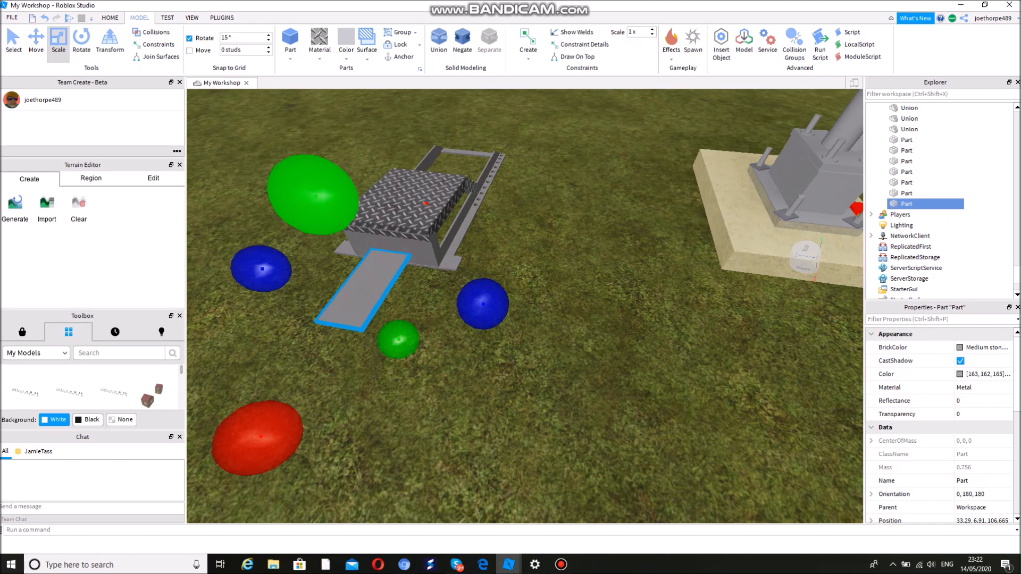
{"action": "left_click_drag", "start_coordinate": [262, 268], "coordinate": [284, 272]}
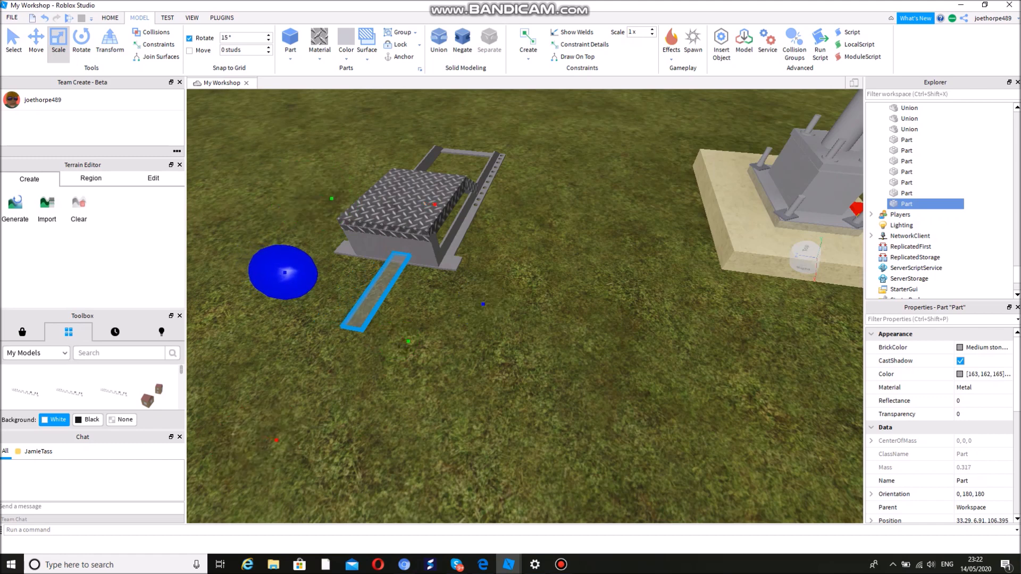
{"action": "left_click_drag", "start_coordinate": [285, 273], "coordinate": [285, 273]}
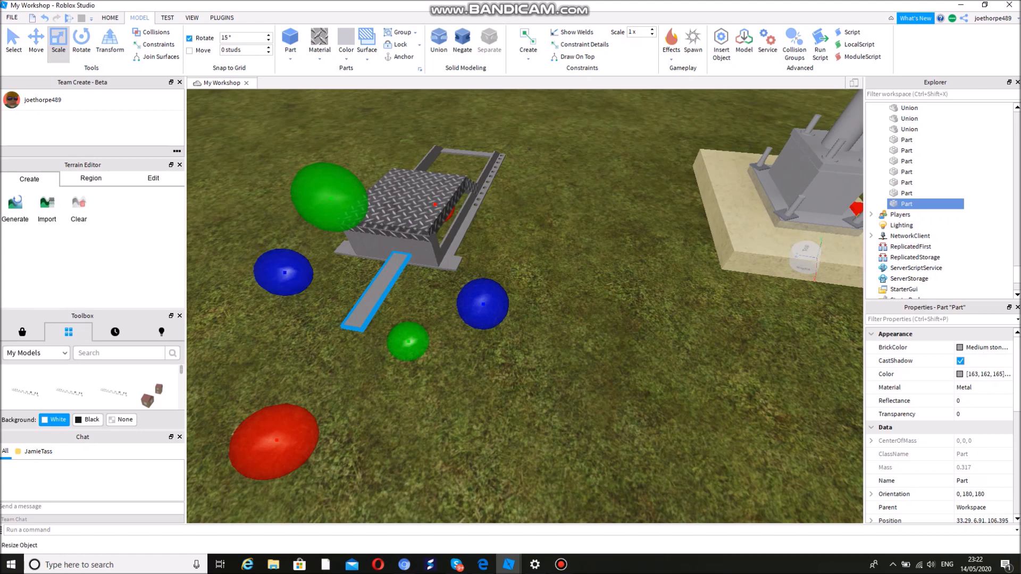
Lower the strip to the base level of the frame and shift it sideways so its end meets the frame's closed end.
{"action": "left_click", "coordinate": [36, 38]}
{"action": "left_click_drag", "start_coordinate": [418, 358], "coordinate": [425, 372]}
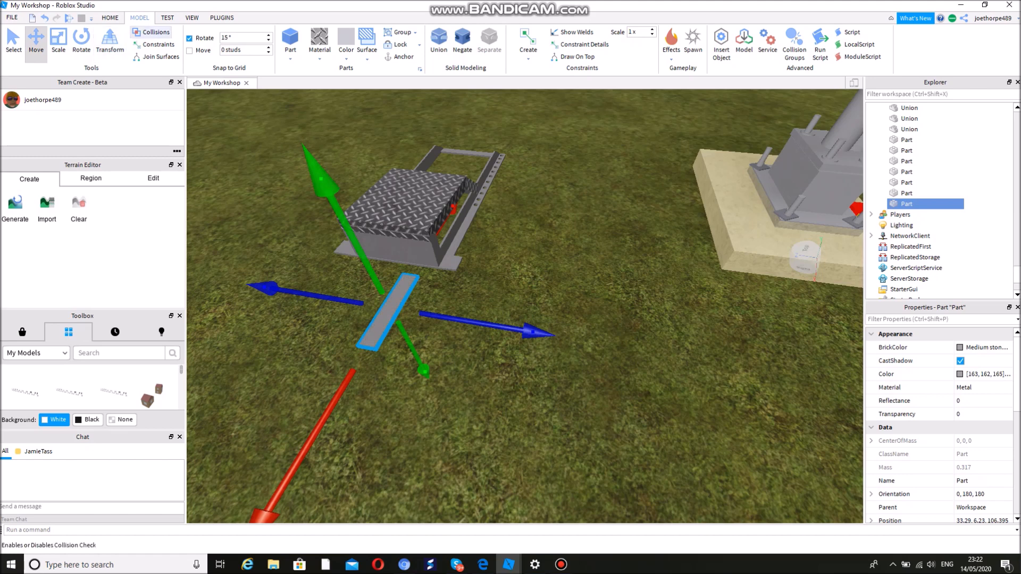
{"action": "mouse_move", "coordinate": [264, 516]}
{"action": "left_mouse_down"}
{"action": "mouse_move", "coordinate": [287, 477]}
{"action": "mouse_move", "coordinate": [266, 514]}
{"action": "mouse_move", "coordinate": [252, 516]}
{"action": "left_mouse_up"}
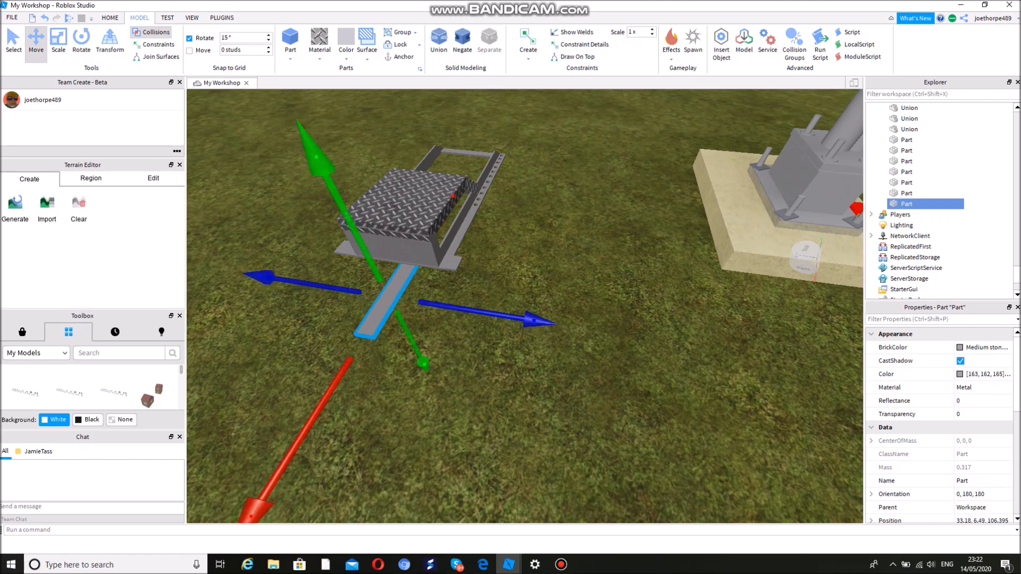
{"action": "left_click_drag", "start_coordinate": [252, 516], "coordinate": [251, 517]}
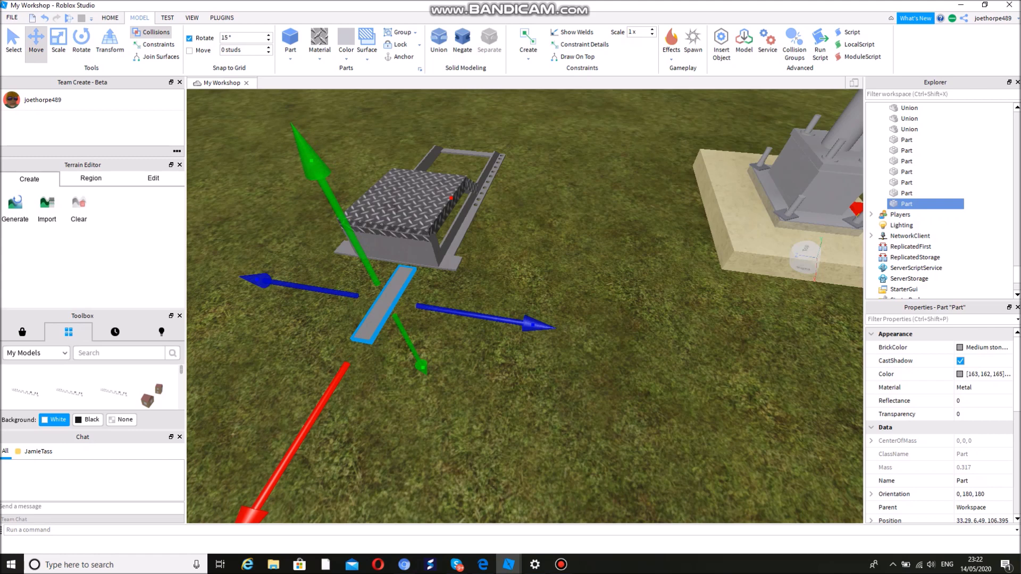
{"action": "left_click_drag", "start_coordinate": [311, 161], "coordinate": [305, 147]}
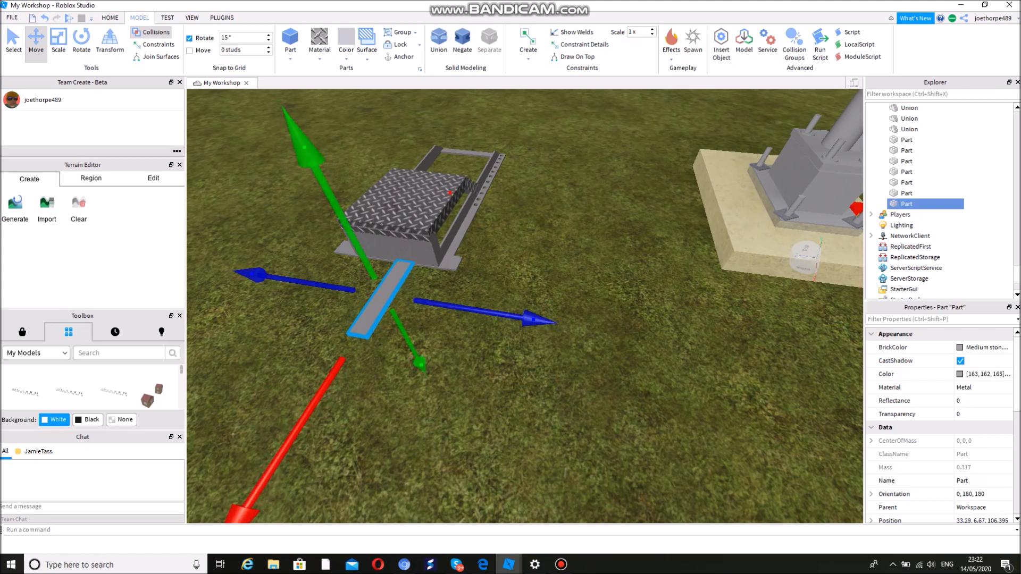
{"action": "left_click_drag", "start_coordinate": [243, 515], "coordinate": [246, 508]}
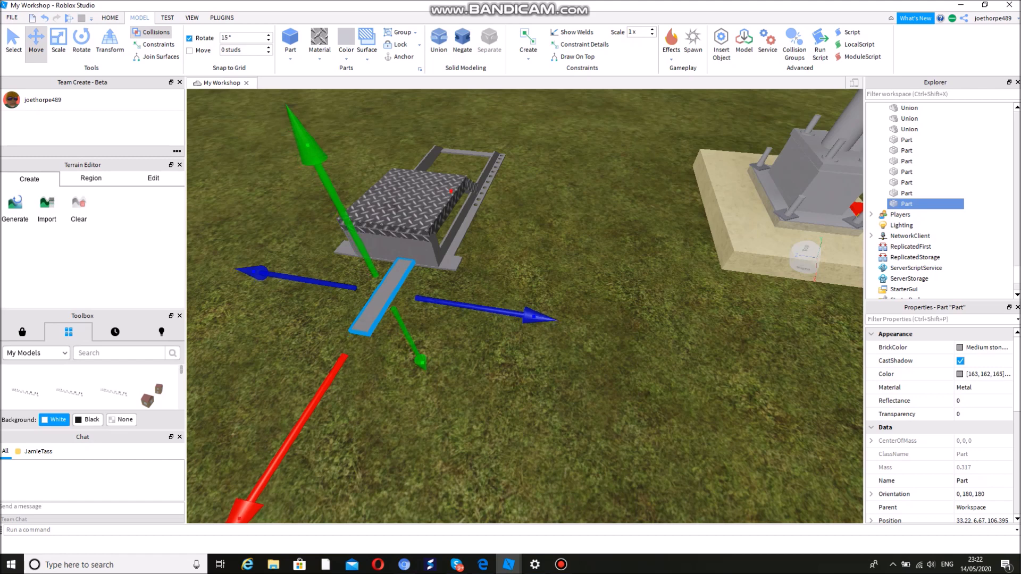
{"action": "right_click_drag", "start_coordinate": [393, 340], "coordinate": [396, 360]}
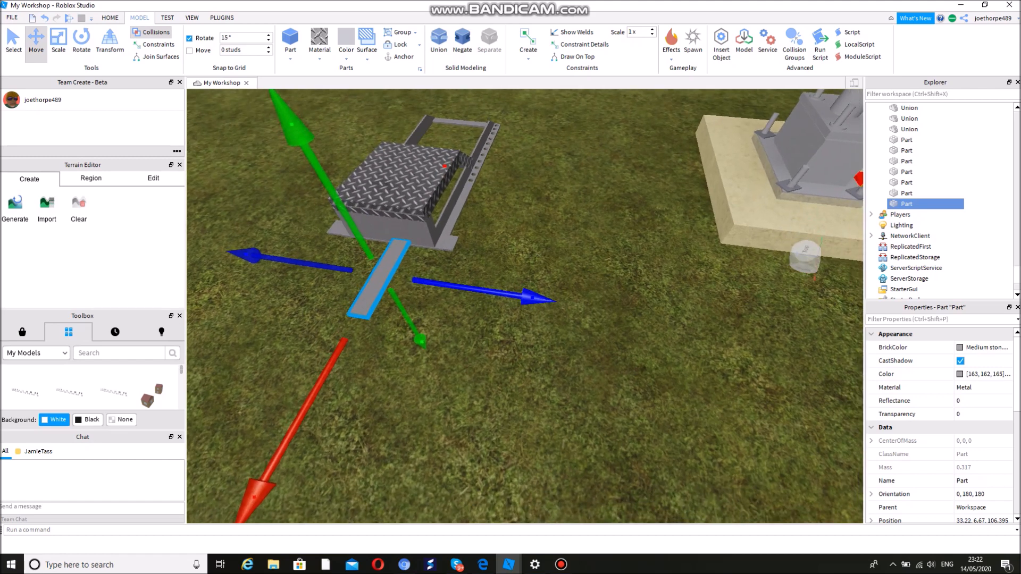
{"action": "left_click_drag", "start_coordinate": [255, 497], "coordinate": [279, 504]}
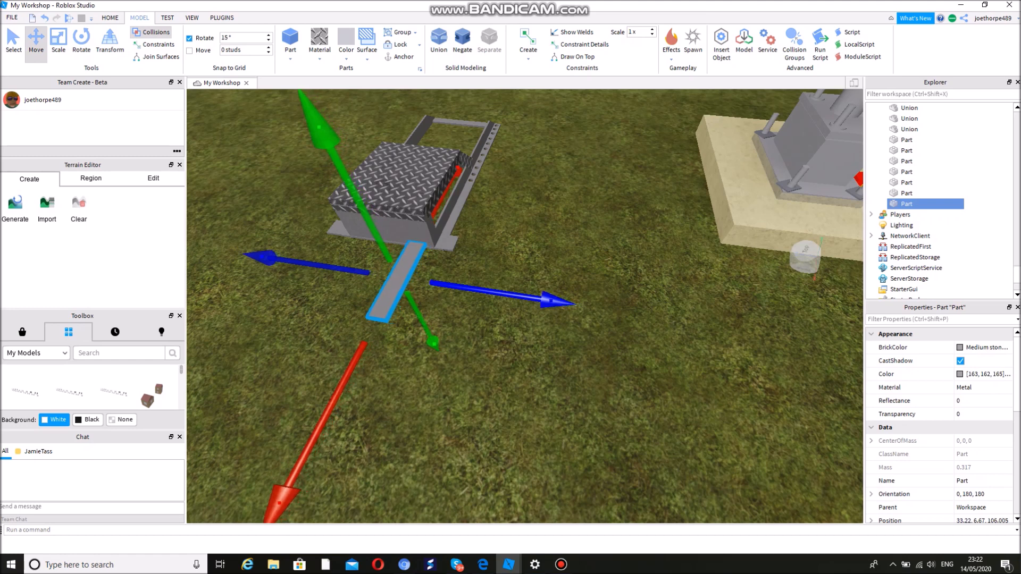
Duplicate the strip and move the copy about 1.27 studs sideways, parallel to the original at the same height.
{"action": "key", "text": "ctrl+d"}
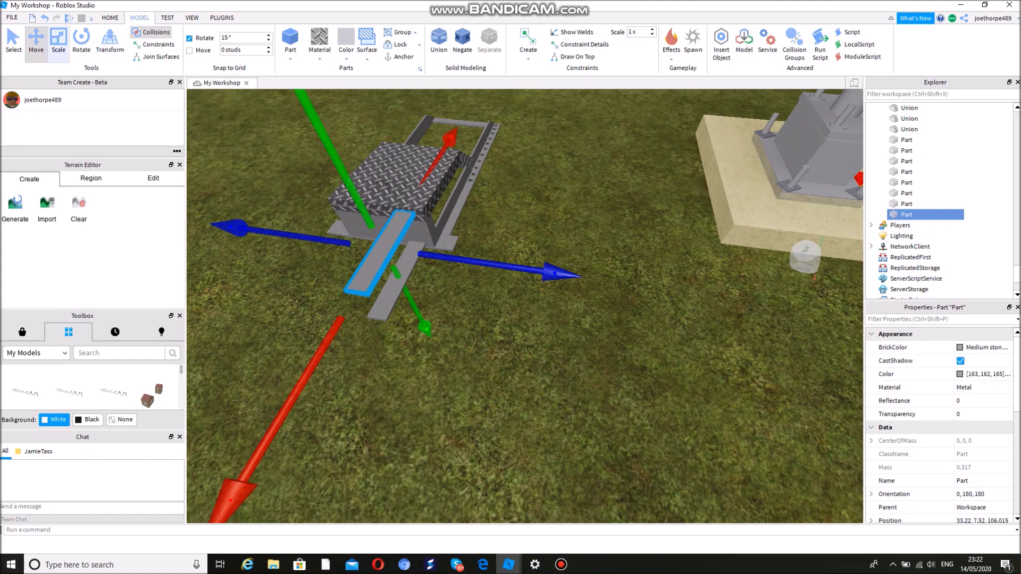
{"action": "left_click", "coordinate": [45, 18]}
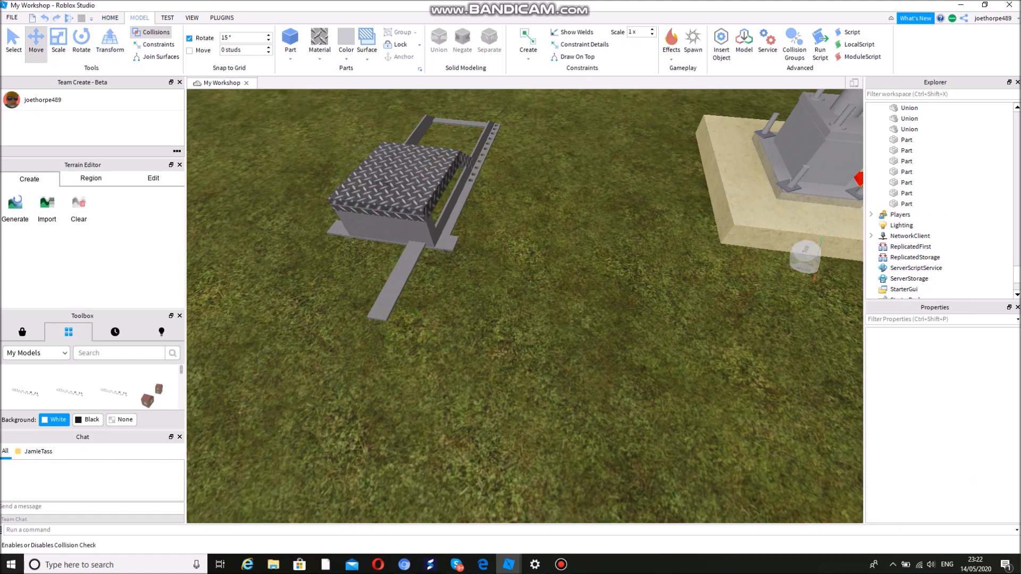
{"action": "left_click", "coordinate": [396, 282]}
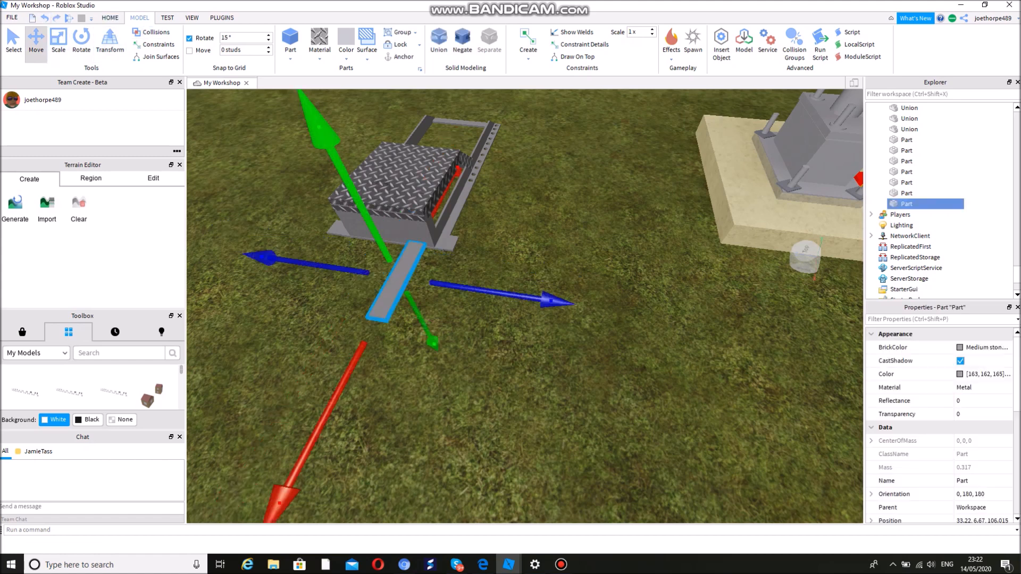
{"action": "key", "text": "ctrl+d"}
{"action": "left_click_drag", "start_coordinate": [551, 301], "coordinate": [486, 290]}
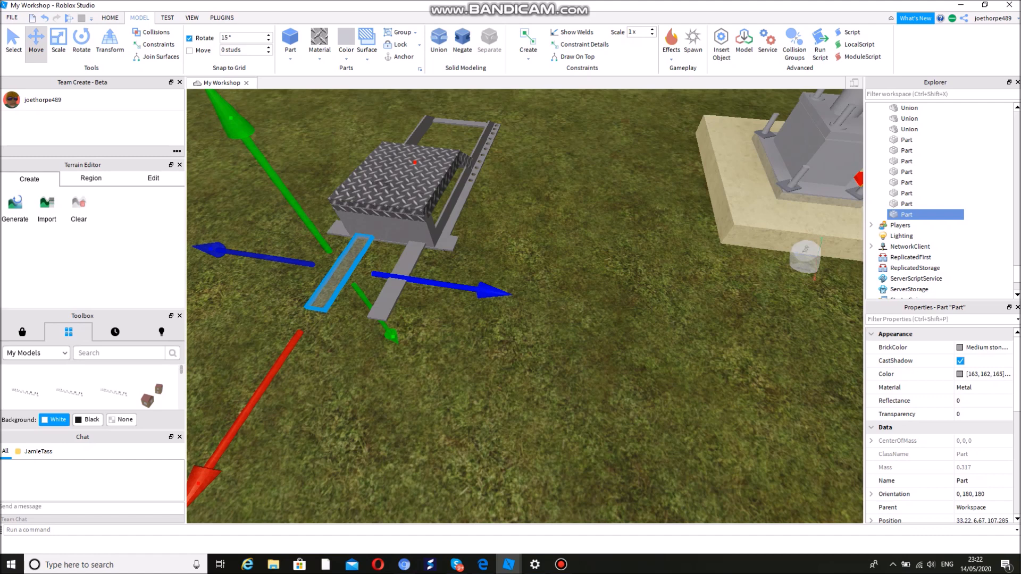
{"action": "left_click_drag", "start_coordinate": [487, 290], "coordinate": [486, 290]}
Try to lengthen both flat strips together by scaling them as one selection, and undo the scaling.
{"action": "key", "text": "d"}
{"action": "right_click_drag", "start_coordinate": [628, 282], "coordinate": [590, 274]}
{"action": "key", "text": "ctrl+3"}
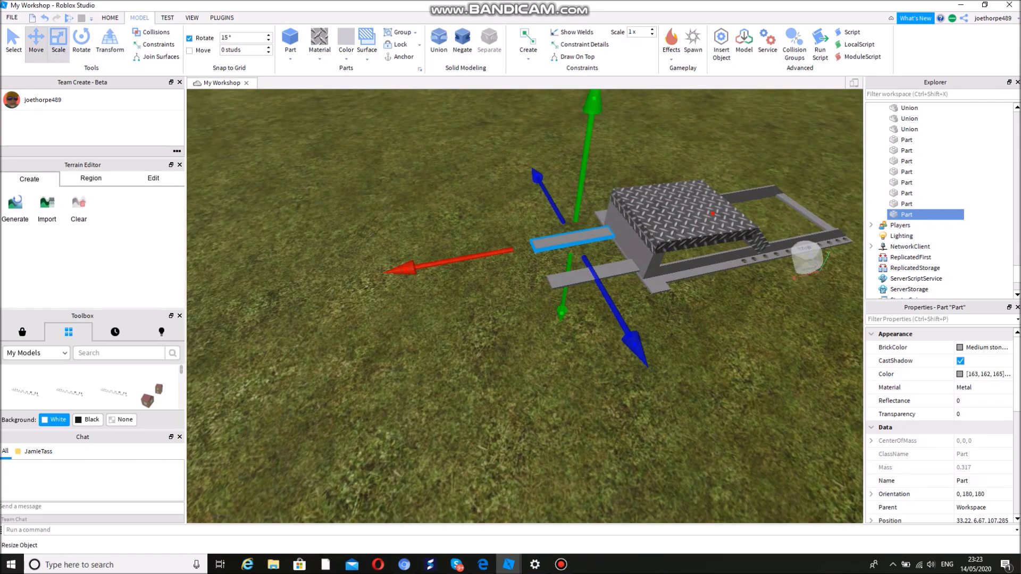
{"action": "left_click", "coordinate": [591, 274], "text": "ctrl"}
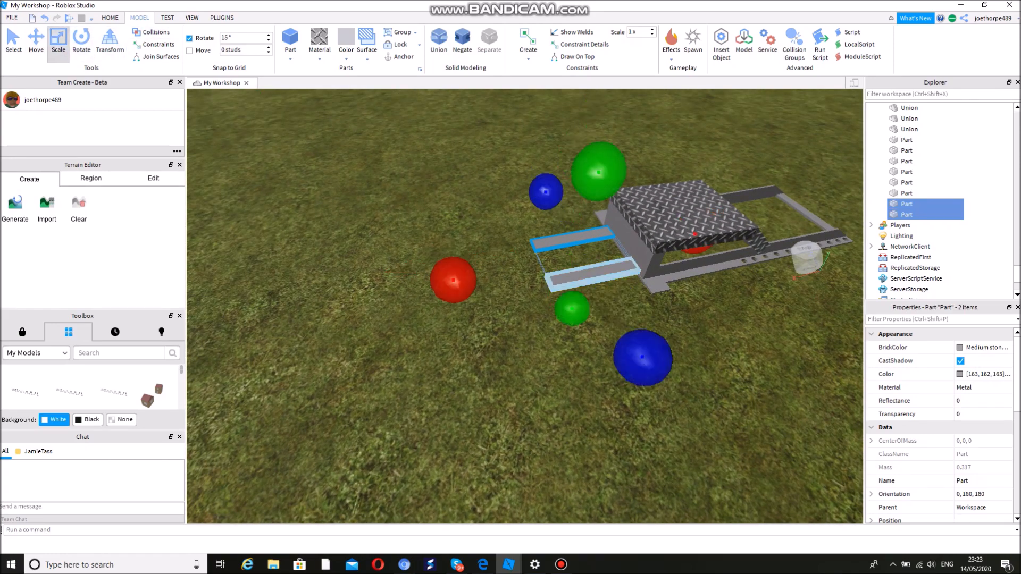
{"action": "mouse_move", "coordinate": [444, 282]}
{"action": "left_mouse_down"}
{"action": "mouse_move", "coordinate": [415, 289]}
{"action": "mouse_move", "coordinate": [430, 284]}
{"action": "left_mouse_up"}
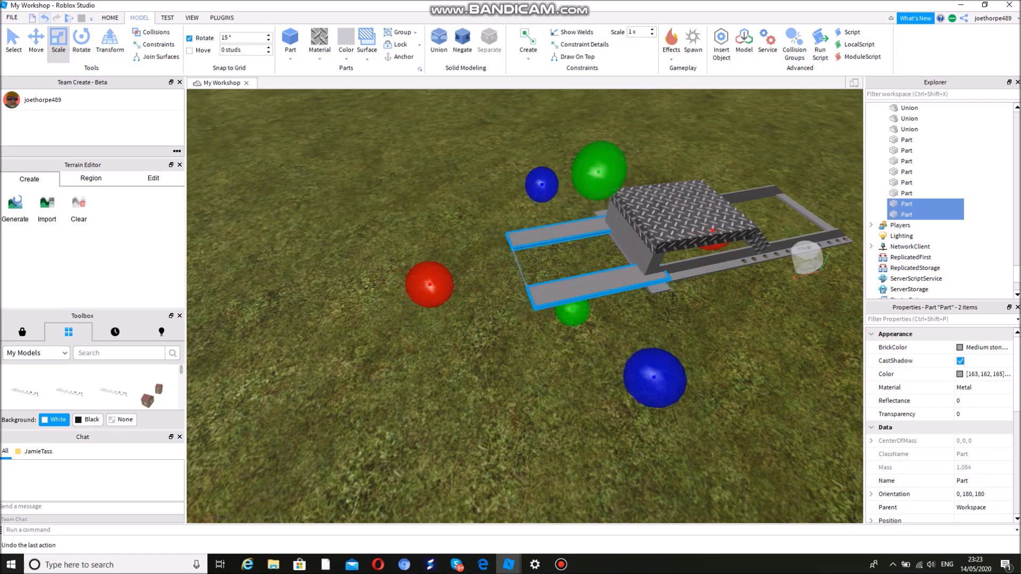
{"action": "left_click", "coordinate": [45, 18]}
{"action": "left_click", "coordinate": [45, 17]}
{"action": "left_click", "coordinate": [45, 18]}
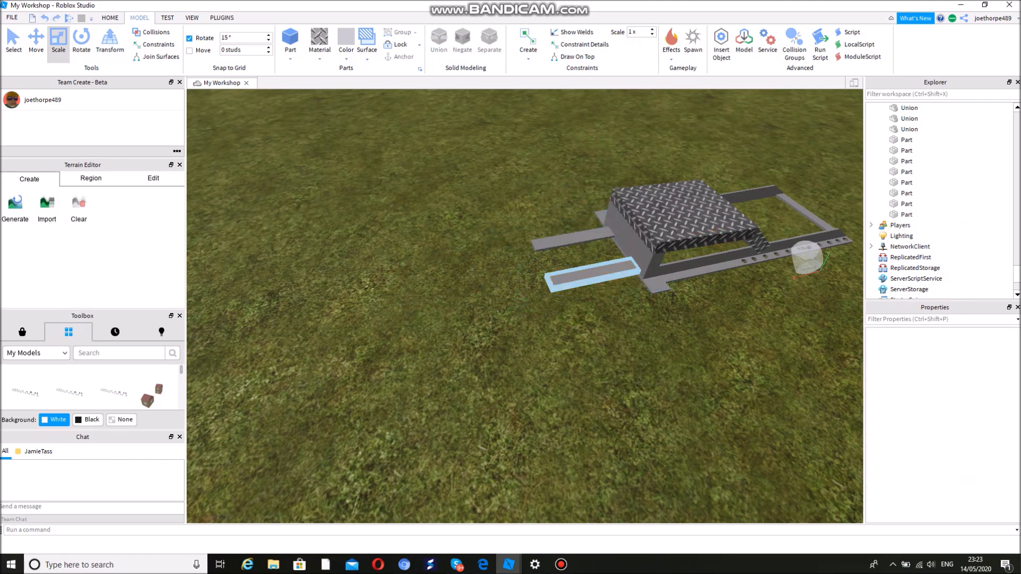
{"action": "key", "text": "ctrl+y"}
Lengthen the original strip and move it about 1.32 studs outward so it extends from the frame's closed end.
{"action": "left_click_drag", "start_coordinate": [456, 301], "coordinate": [387, 316]}
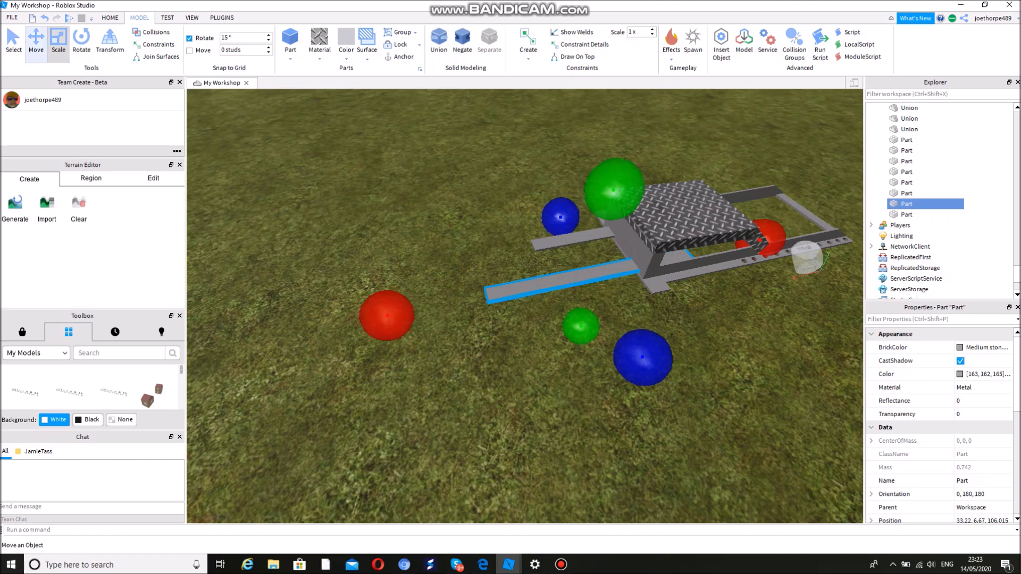
{"action": "left_click", "coordinate": [36, 43]}
{"action": "left_click_drag", "start_coordinate": [335, 325], "coordinate": [258, 339]}
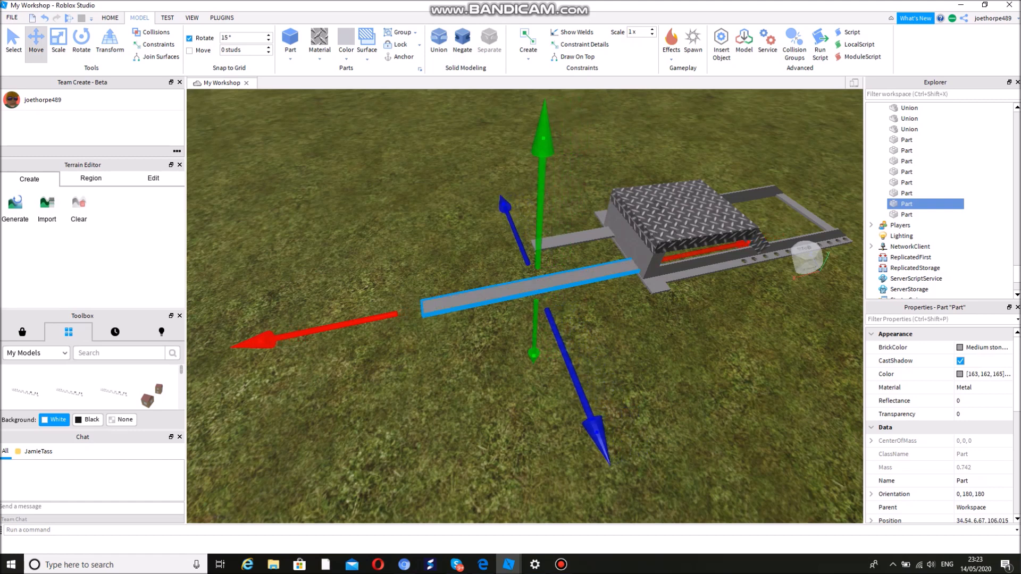
Extend the second strip outward from the frame's closed end until it matches the first strip's length.
{"action": "left_click", "coordinate": [571, 240]}
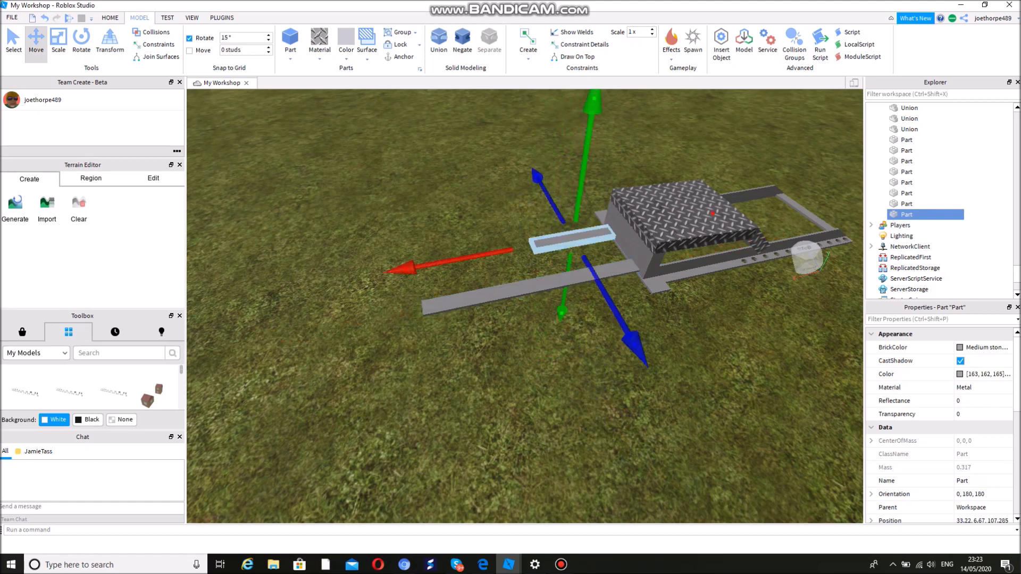
{"action": "left_click", "coordinate": [58, 40]}
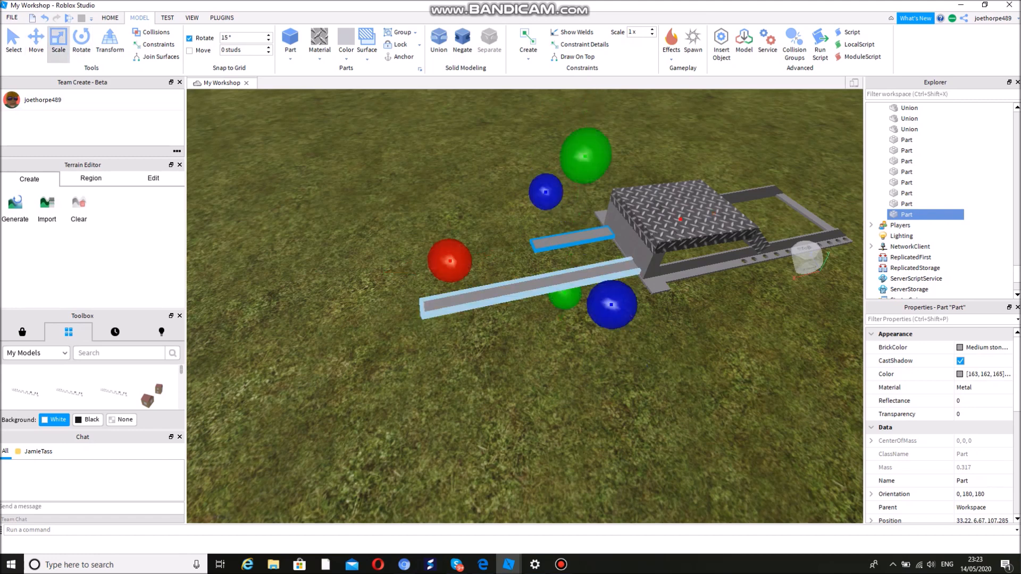
{"action": "left_click_drag", "start_coordinate": [449, 260], "coordinate": [394, 271]}
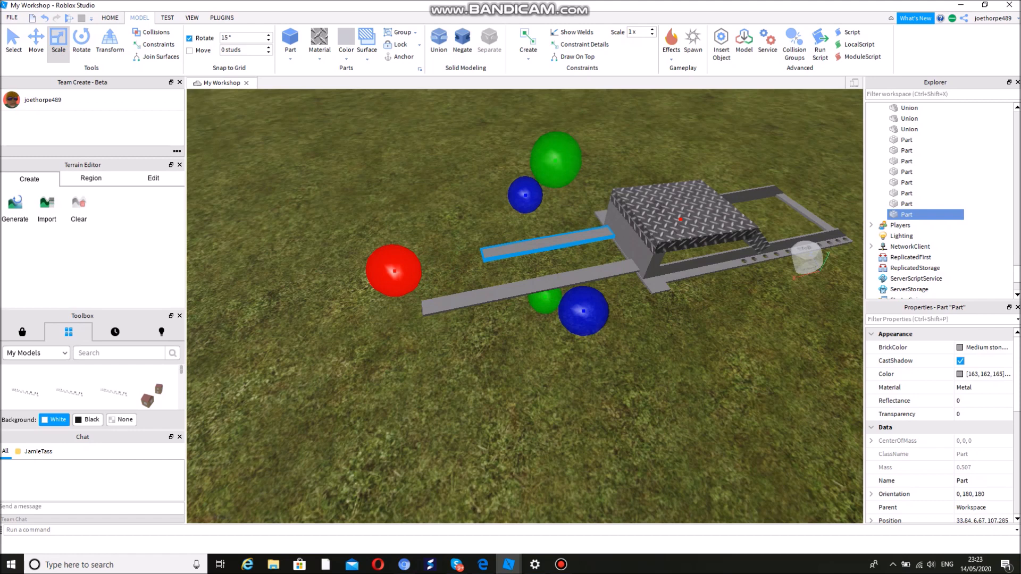
{"action": "left_click", "coordinate": [36, 40]}
{"action": "mouse_move", "coordinate": [345, 279]}
{"action": "left_mouse_down"}
{"action": "mouse_move", "coordinate": [322, 283]}
{"action": "mouse_move", "coordinate": [346, 279]}
{"action": "left_mouse_up"}
{"action": "key", "text": "ctrl+3"}
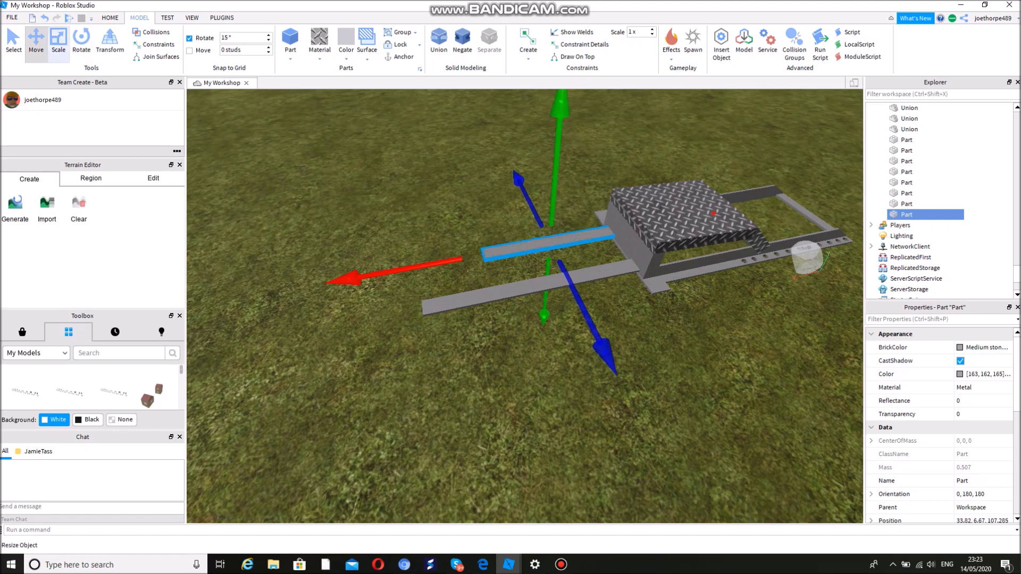
{"action": "left_click_drag", "start_coordinate": [396, 270], "coordinate": [328, 283]}
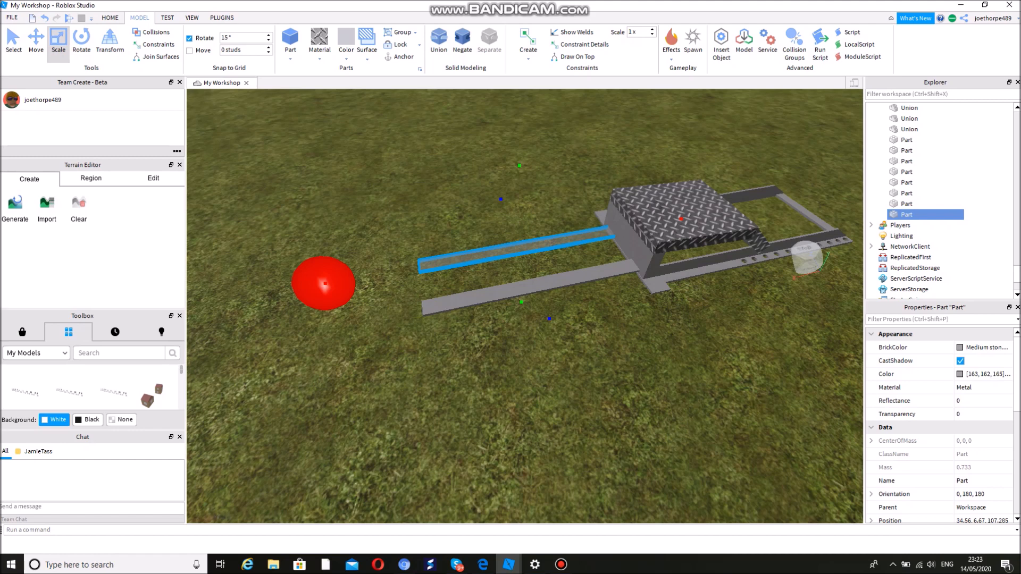
{"action": "left_click_drag", "start_coordinate": [325, 283], "coordinate": [324, 283]}
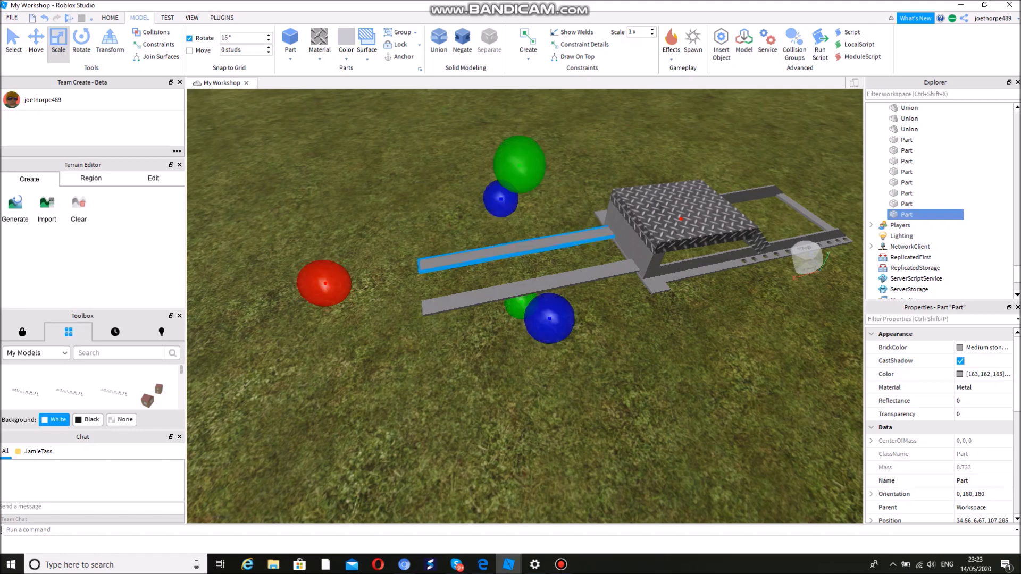
{"action": "left_click", "coordinate": [325, 284]}
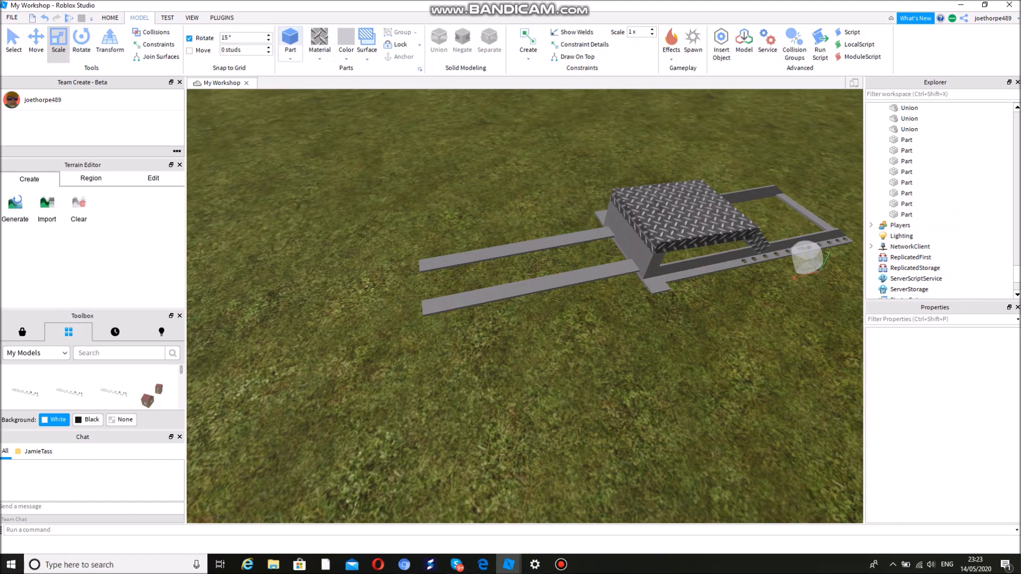
Insert a new block part and raise it about 4.5 studs, above the level of the two strips.
{"action": "left_click", "coordinate": [291, 38]}
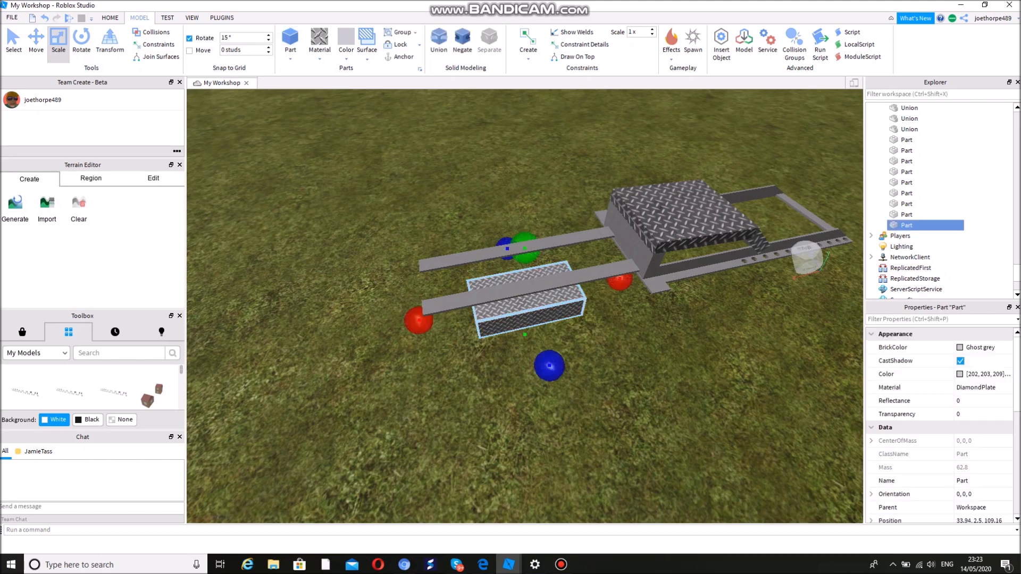
{"action": "left_click", "coordinate": [37, 40]}
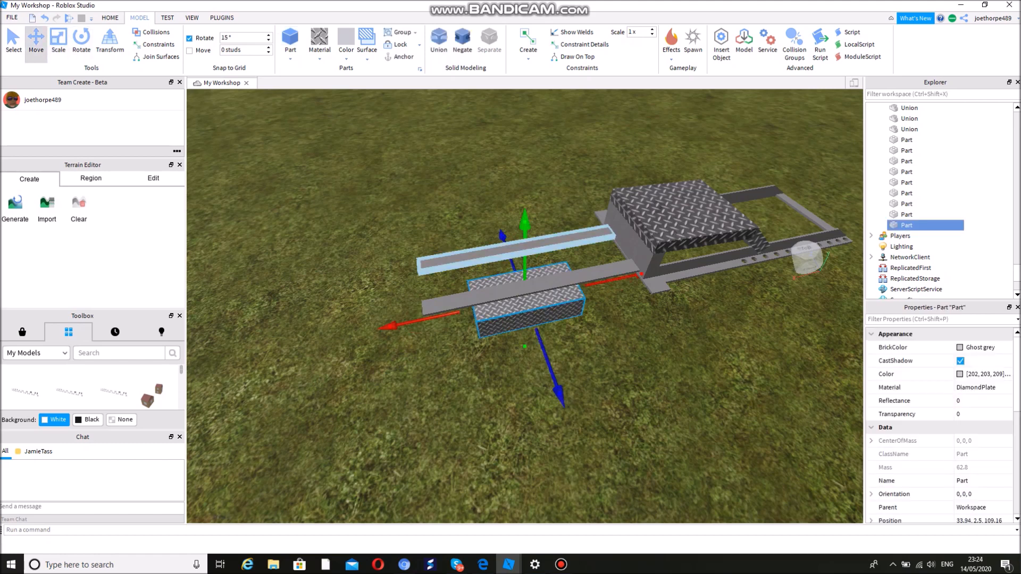
{"action": "left_click_drag", "start_coordinate": [525, 221], "coordinate": [525, 84]}
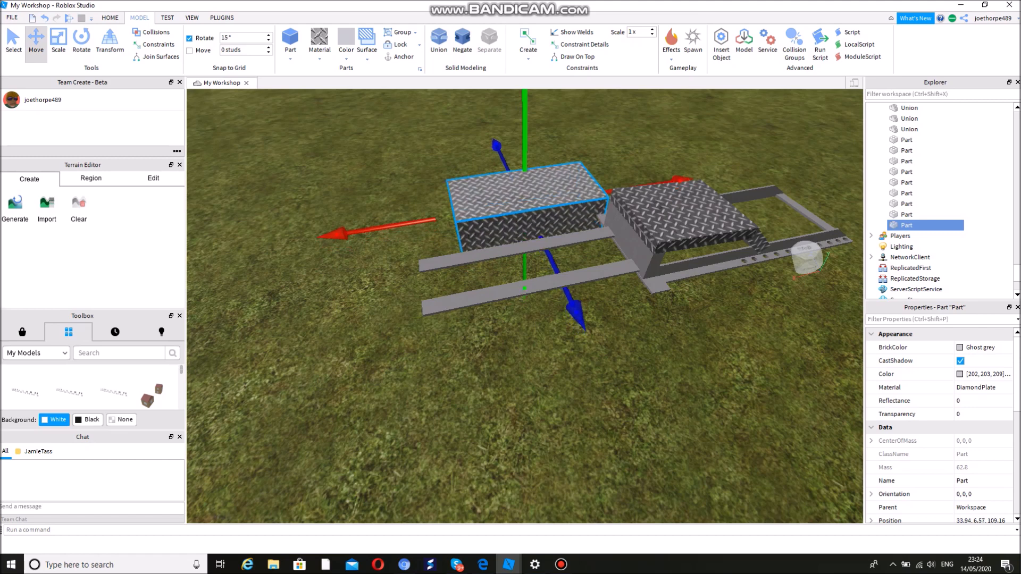
{"action": "left_click_drag", "start_coordinate": [525, 122], "coordinate": [525, 108]}
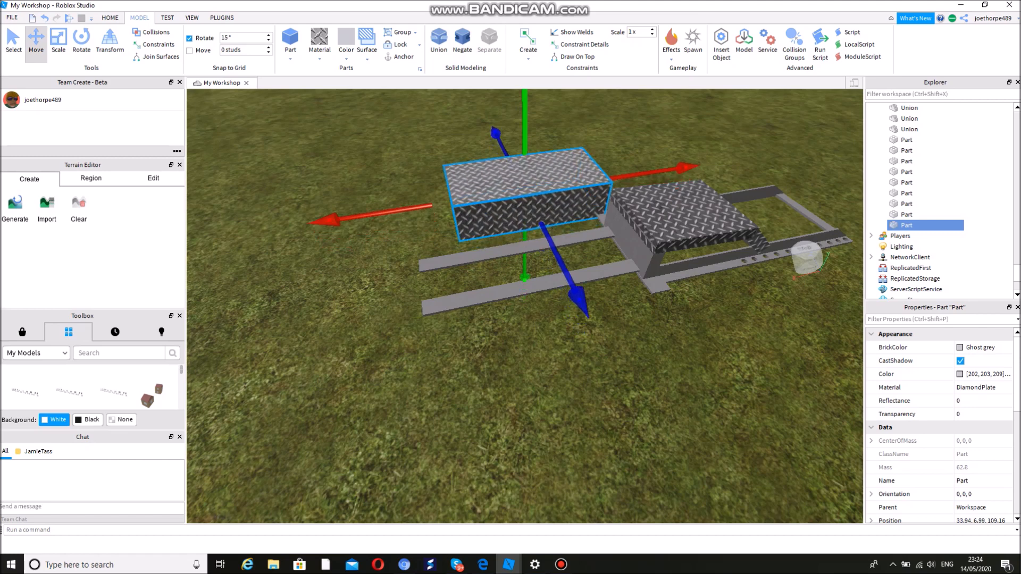
Move the block about 2.3 studs sideways, 0.3 studs outward and 0.2 studs up so it sits over the two strips.
{"action": "left_click_drag", "start_coordinate": [583, 306], "coordinate": [606, 351]}
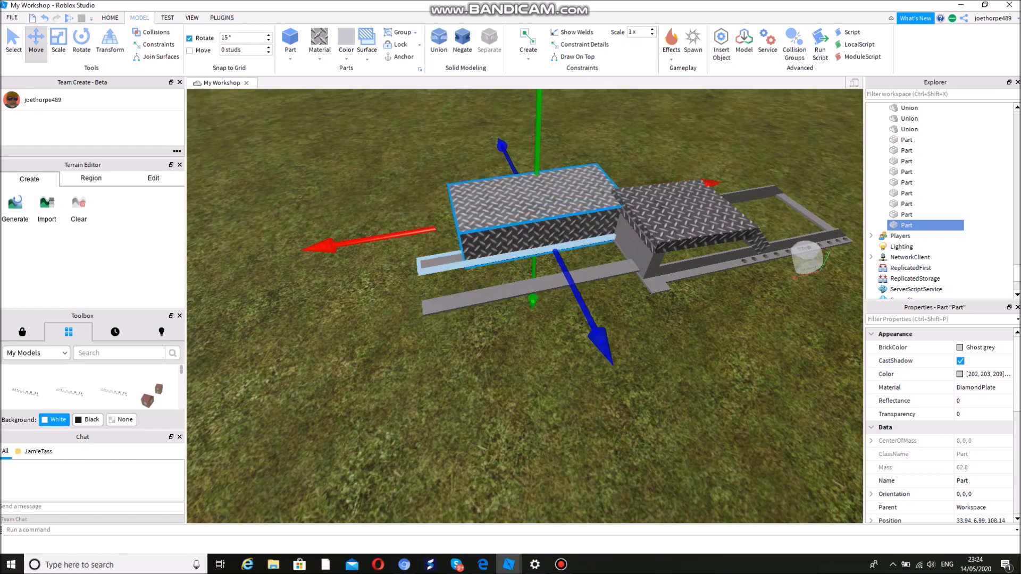
{"action": "left_click_drag", "start_coordinate": [373, 236], "coordinate": [358, 239]}
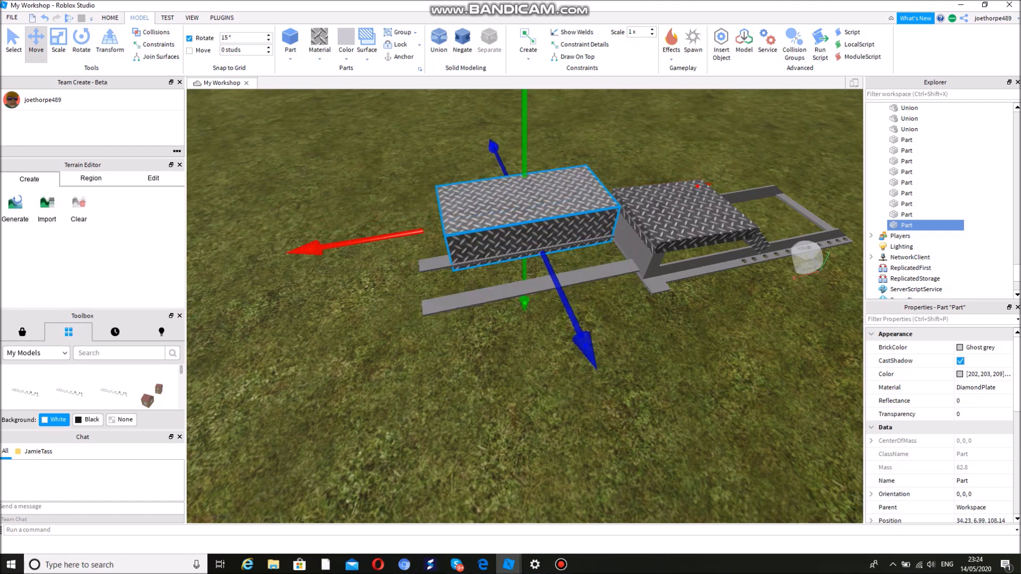
{"action": "left_click_drag", "start_coordinate": [572, 314], "coordinate": [596, 369]}
{"action": "left_click_drag", "start_coordinate": [535, 331], "coordinate": [535, 323]}
{"action": "key", "text": "d"}
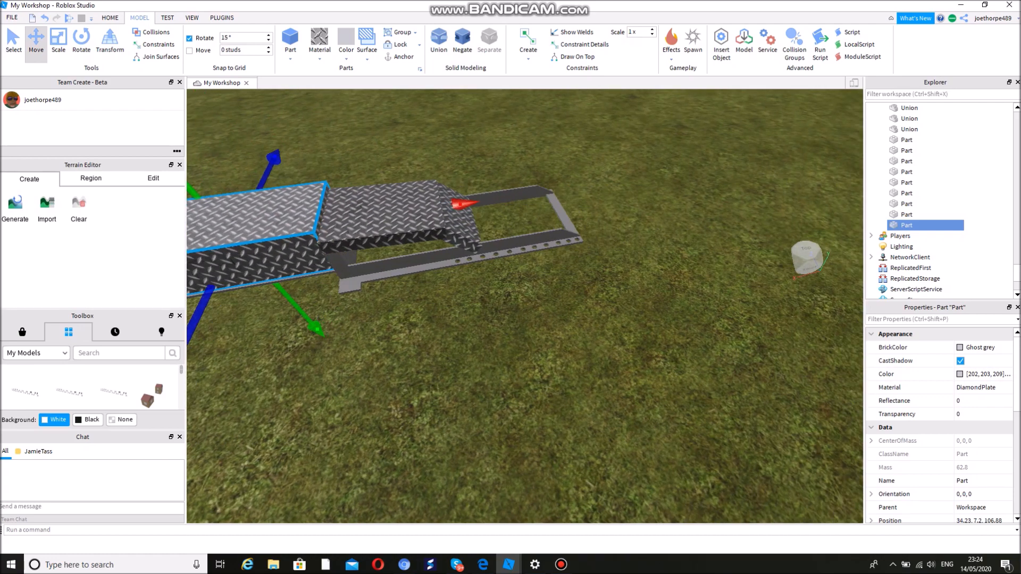
Nudge the block about 0.3 studs sideways over the two strips and set its material to Smooth Plastic.
{"action": "key", "text": "a"}
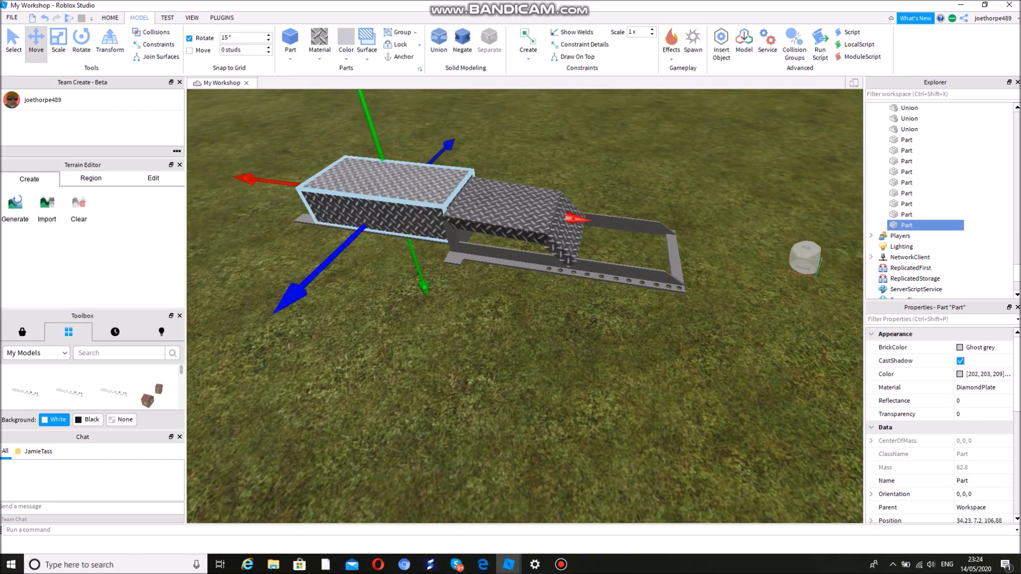
{"action": "left_click_drag", "start_coordinate": [293, 296], "coordinate": [283, 306]}
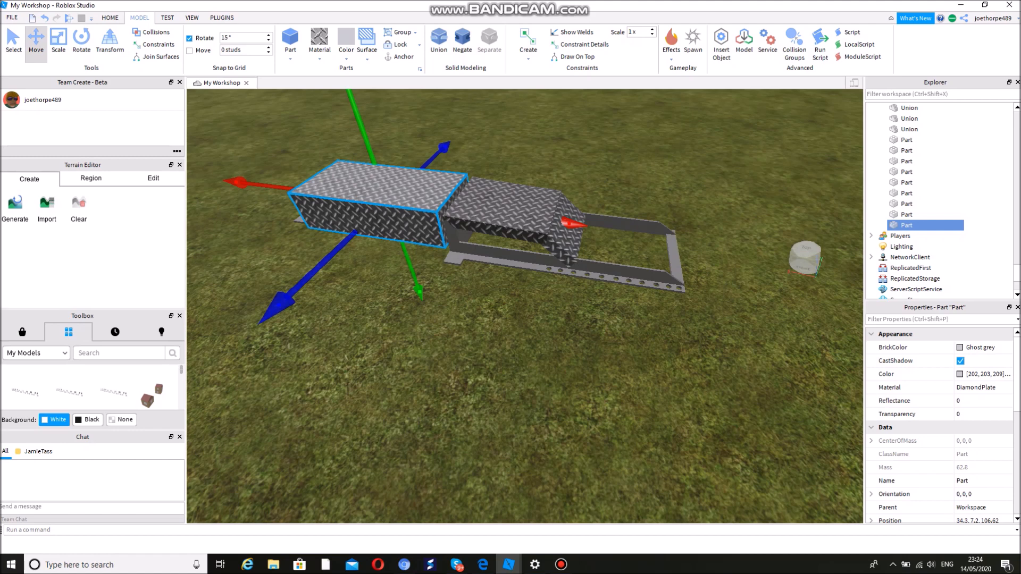
{"action": "left_click", "coordinate": [319, 45]}
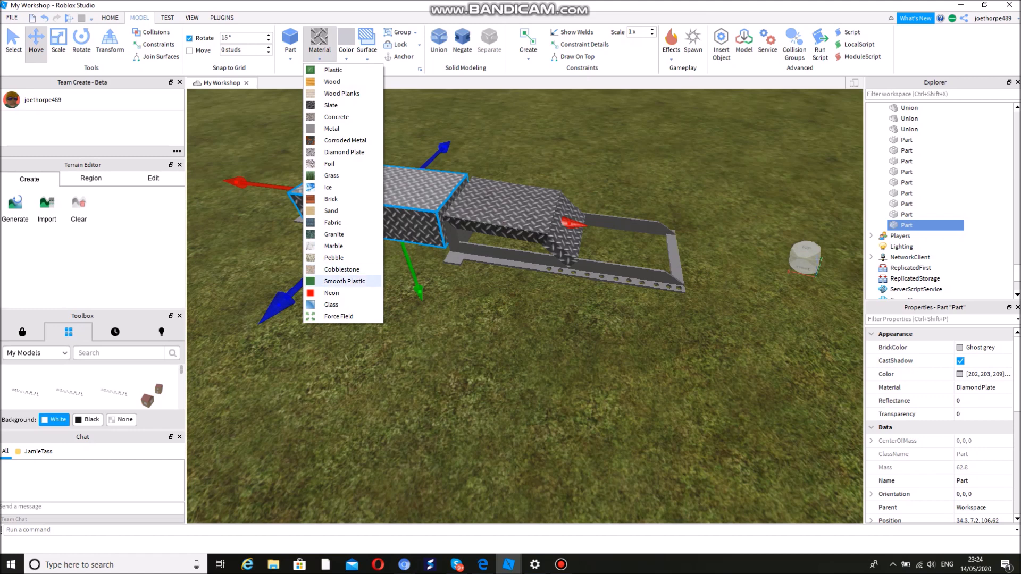
{"action": "left_click", "coordinate": [345, 280]}
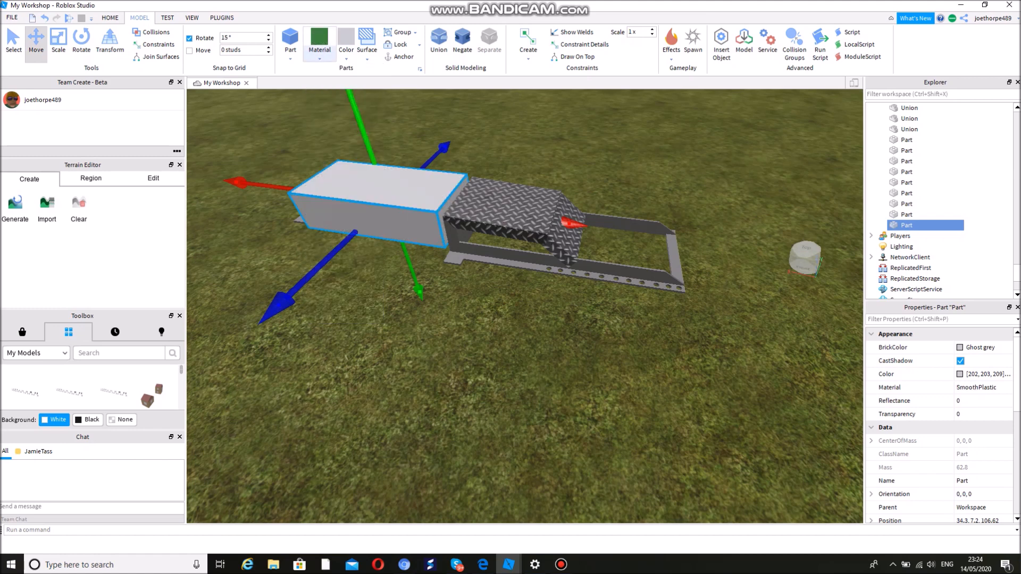
Color the block above the strips Bright yellow.
{"action": "left_click", "coordinate": [320, 45]}
{"action": "left_click", "coordinate": [320, 46]}
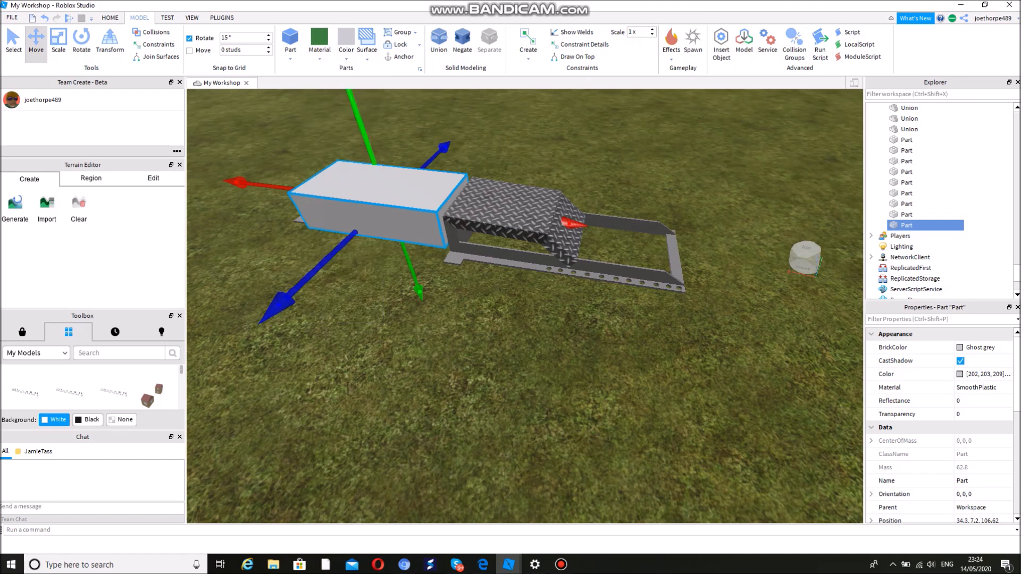
{"action": "left_click", "coordinate": [346, 42]}
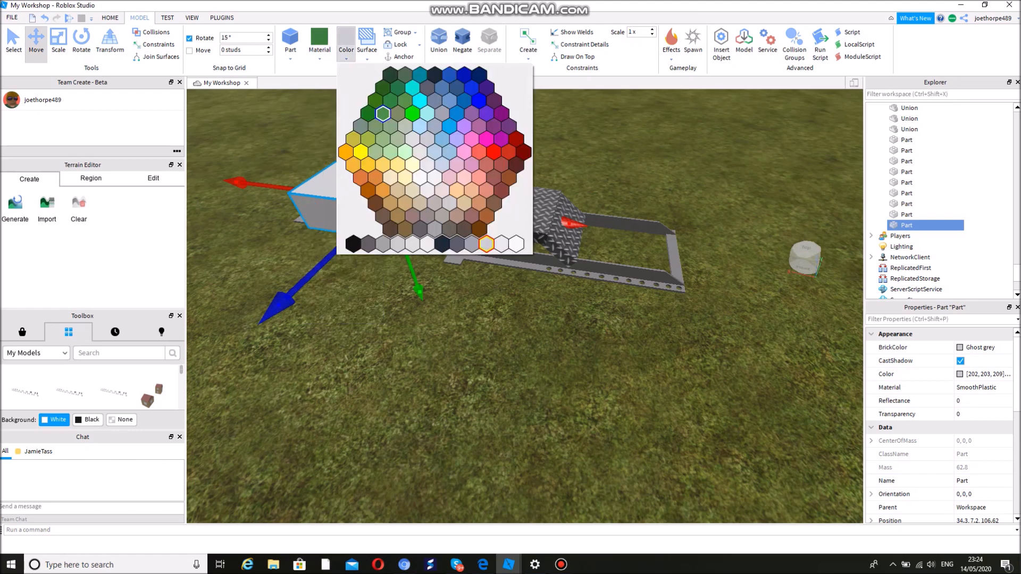
{"action": "left_click", "coordinate": [368, 166]}
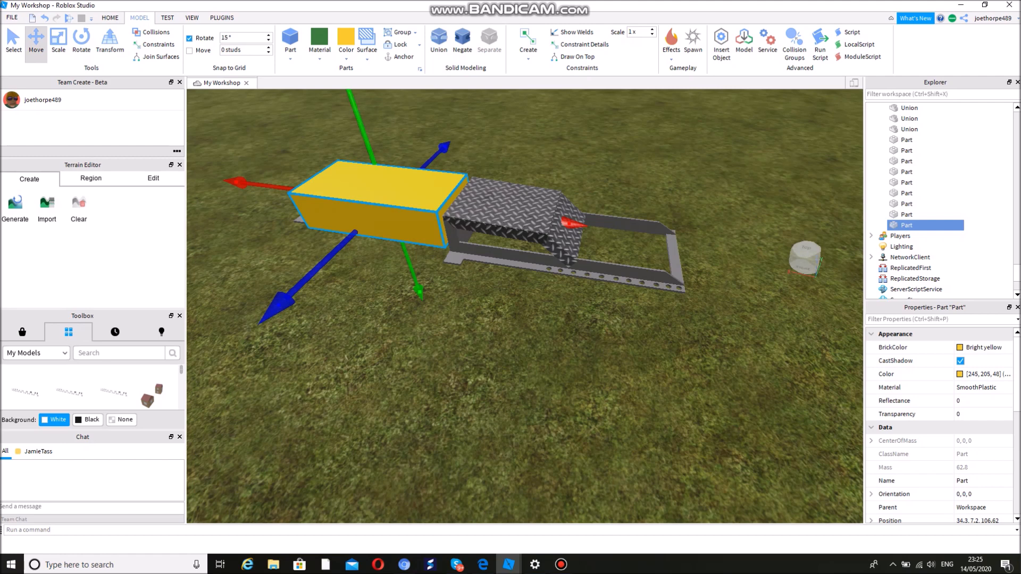
Lower the yellow block's top face by about 0.09 studs to reduce its height.
{"action": "right_click_drag", "start_coordinate": [525, 307], "coordinate": [503, 279]}
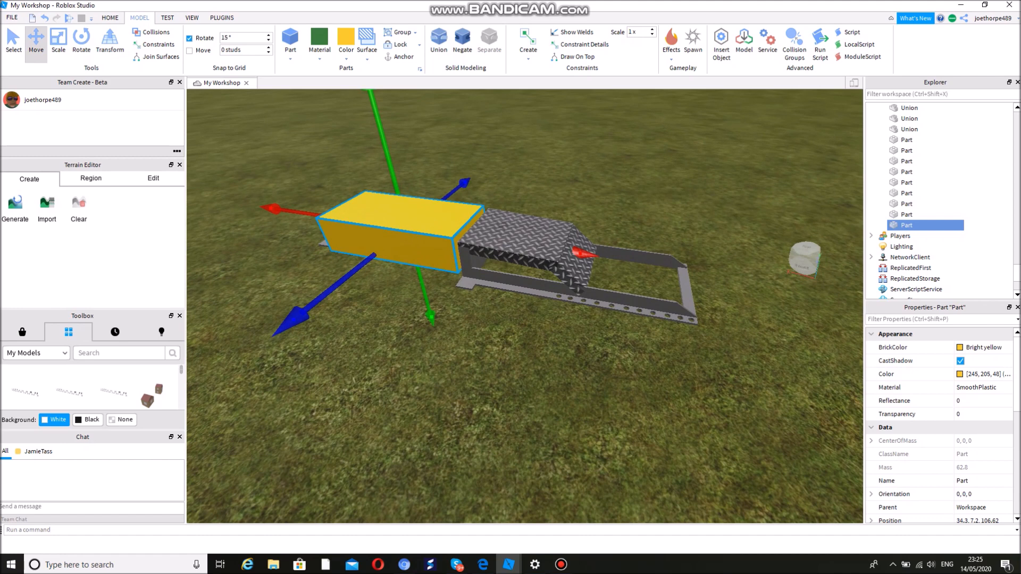
{"action": "left_click", "coordinate": [59, 43]}
{"action": "left_click_drag", "start_coordinate": [382, 131], "coordinate": [382, 136]}
Widen the yellow block about 0.03 studs on the side that meets the outer edge of the diamond-plate cover.
{"action": "key", "text": "a"}
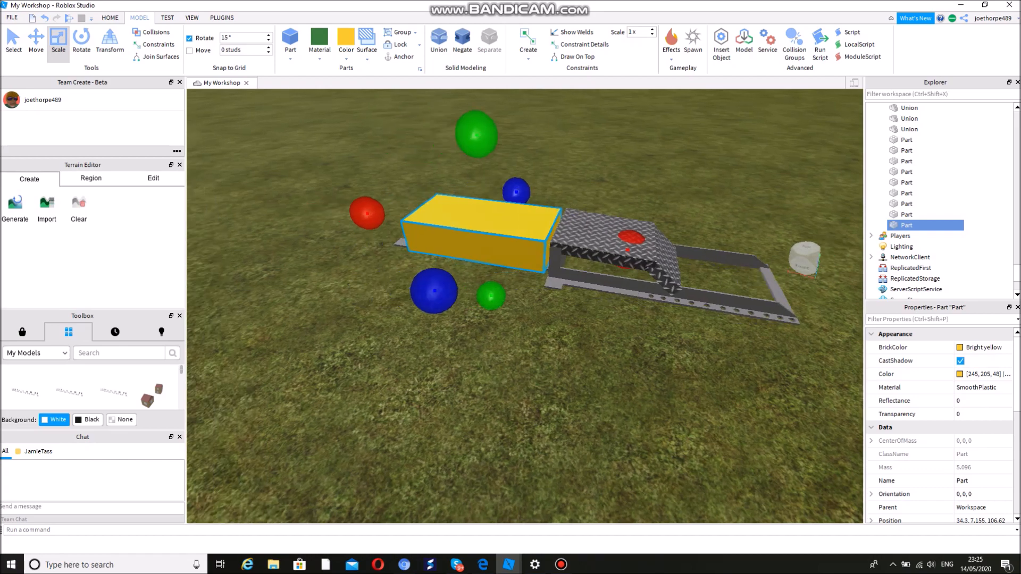
{"action": "right_click_drag", "start_coordinate": [383, 135], "coordinate": [630, 155]}
{"action": "key", "text": "a"}
{"action": "key", "text": "a"}
{"action": "key", "text": "a"}
{"action": "right_click_drag", "start_coordinate": [525, 307], "coordinate": [553, 266]}
{"action": "key", "text": "w"}
{"action": "key", "text": "a"}
{"action": "key", "text": "a"}
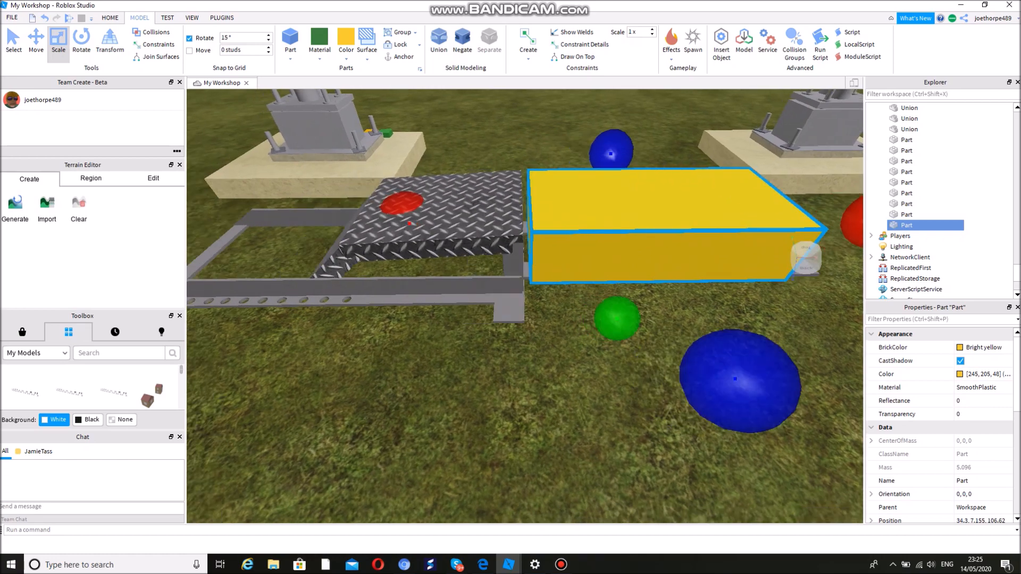
{"action": "key", "text": "a"}
{"action": "right_click_drag", "start_coordinate": [525, 306], "coordinate": [525, 383]}
{"action": "key", "text": "s"}
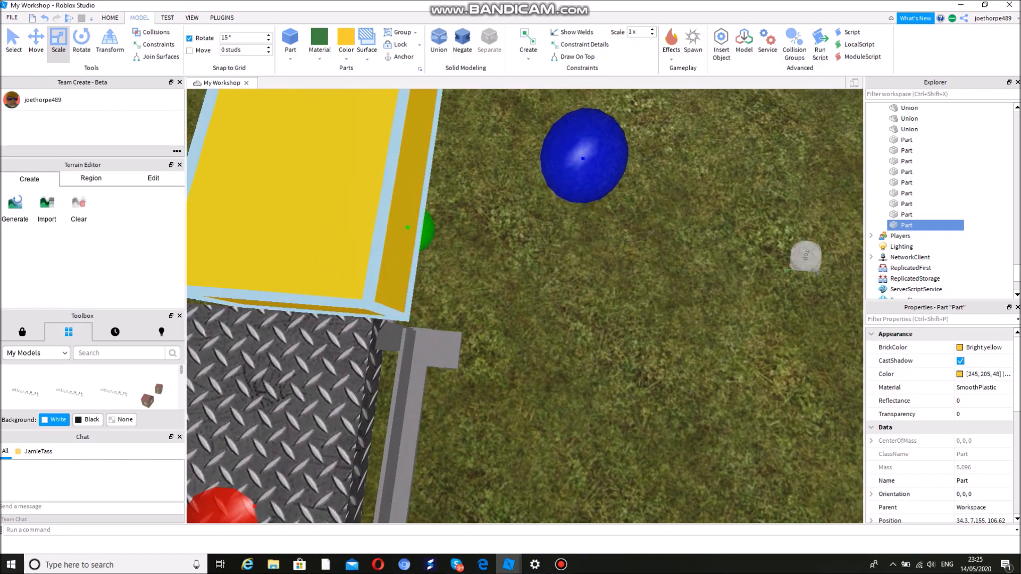
{"action": "right_click_drag", "start_coordinate": [525, 306], "coordinate": [525, 255]}
{"action": "key", "text": "a"}
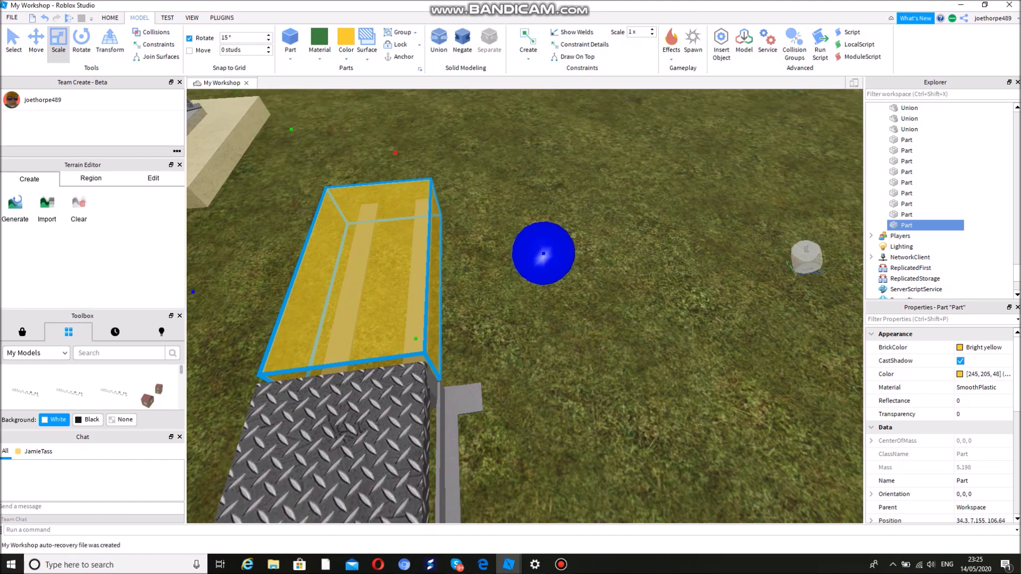
{"action": "mouse_move", "coordinate": [543, 254]}
{"action": "left_mouse_down"}
{"action": "mouse_move", "coordinate": [531, 253]}
{"action": "mouse_move", "coordinate": [541, 254]}
{"action": "left_mouse_up"}
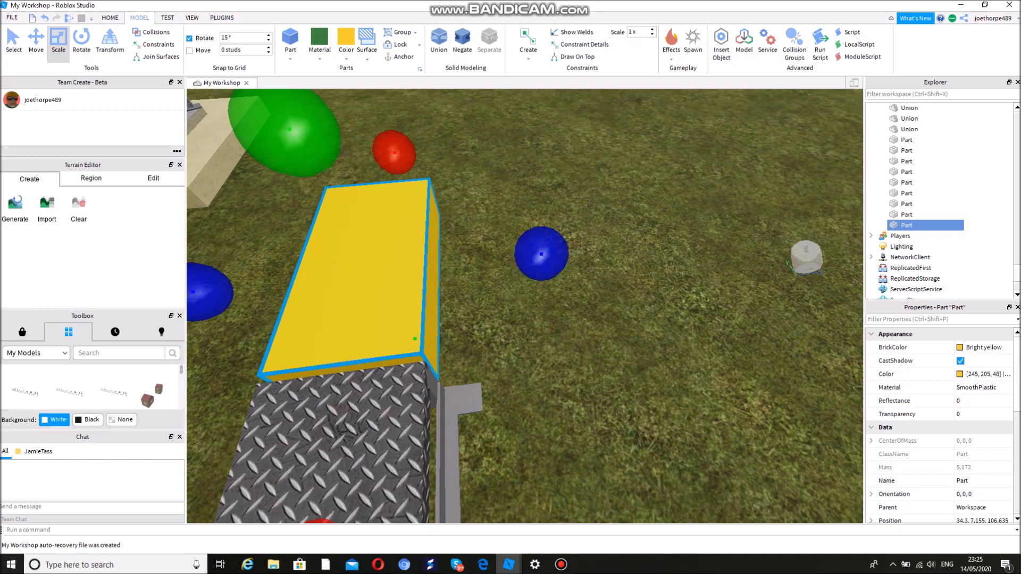
Lengthen the yellow block about 0.58 studs outward so its free end reaches the ends of the two strips.
{"action": "right_click_drag", "start_coordinate": [541, 254], "coordinate": [404, 178]}
{"action": "key", "text": "s"}
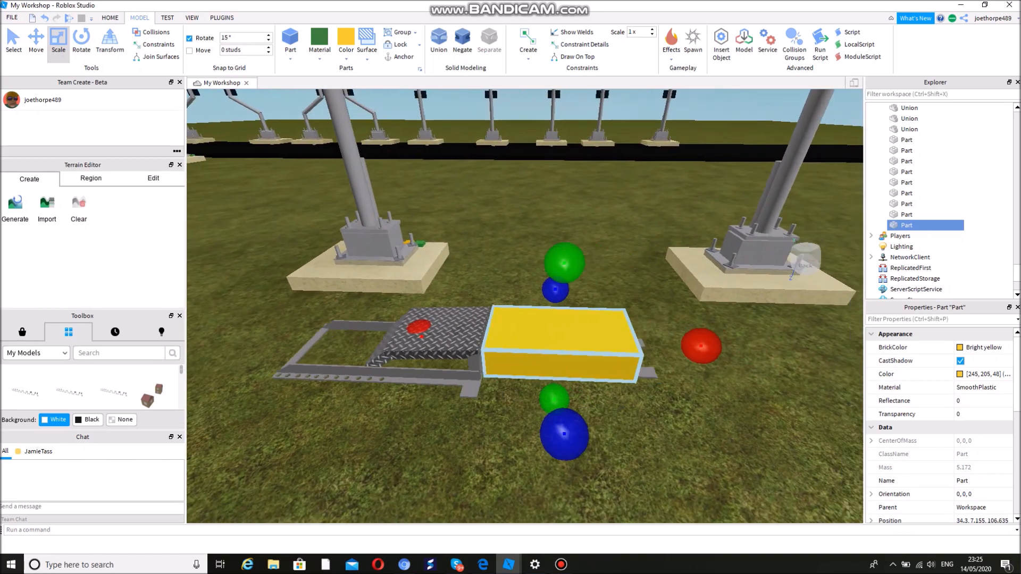
{"action": "key", "text": "d"}
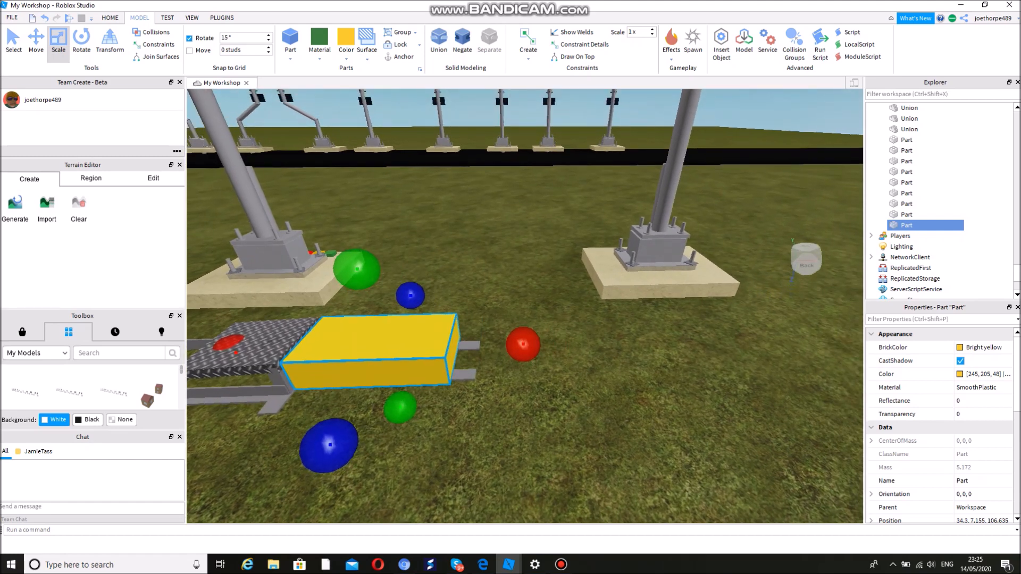
{"action": "left_click_drag", "start_coordinate": [523, 344], "coordinate": [542, 344]}
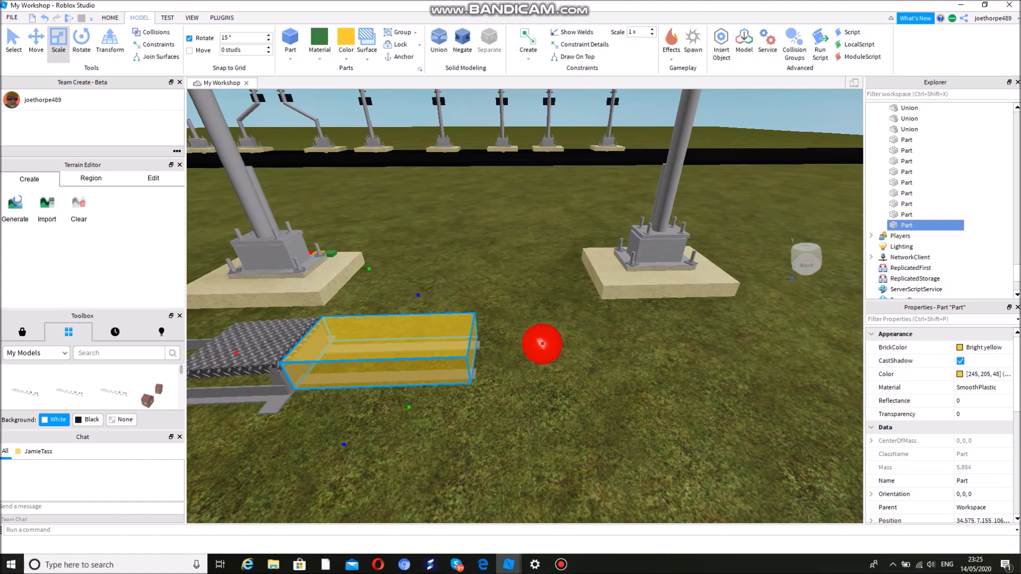
{"action": "left_click_drag", "start_coordinate": [544, 344], "coordinate": [543, 344]}
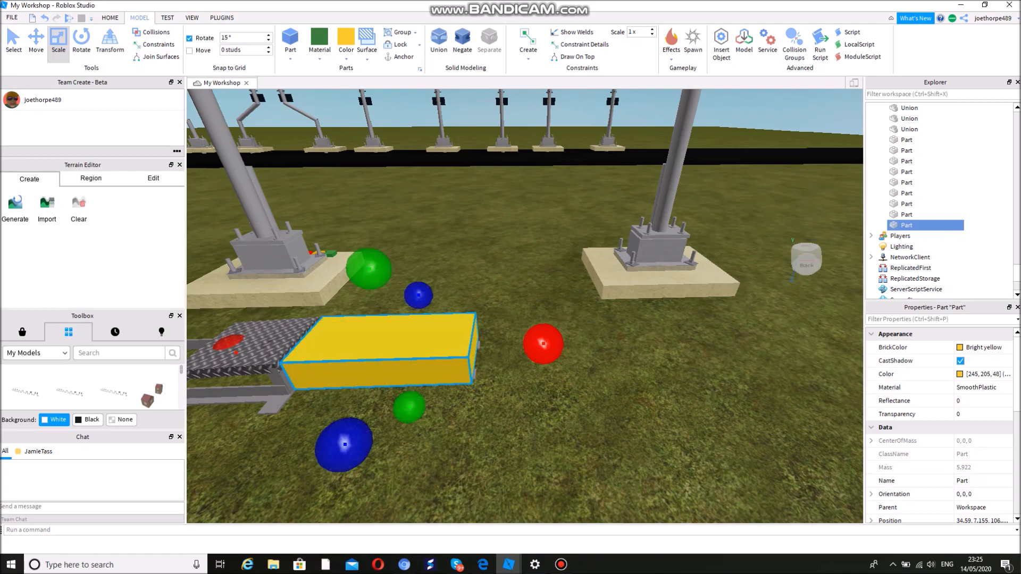
Insert a new cylinder part and rotate it 90° so it stands upright.
{"action": "left_click", "coordinate": [585, 354]}
{"action": "right_click_drag", "start_coordinate": [586, 354], "coordinate": [565, 369]}
{"action": "key", "text": "s"}
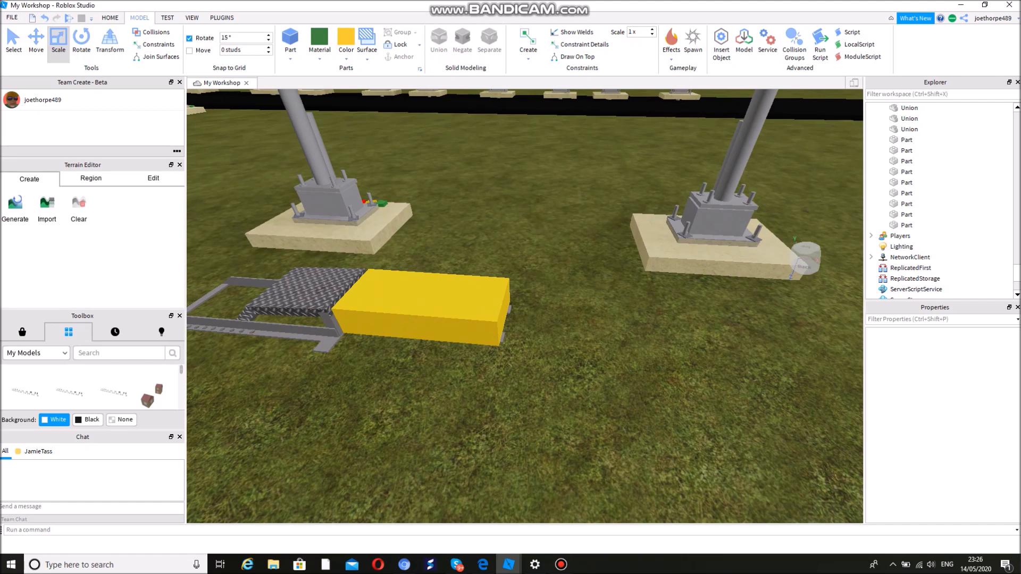
{"action": "left_click", "coordinate": [290, 54]}
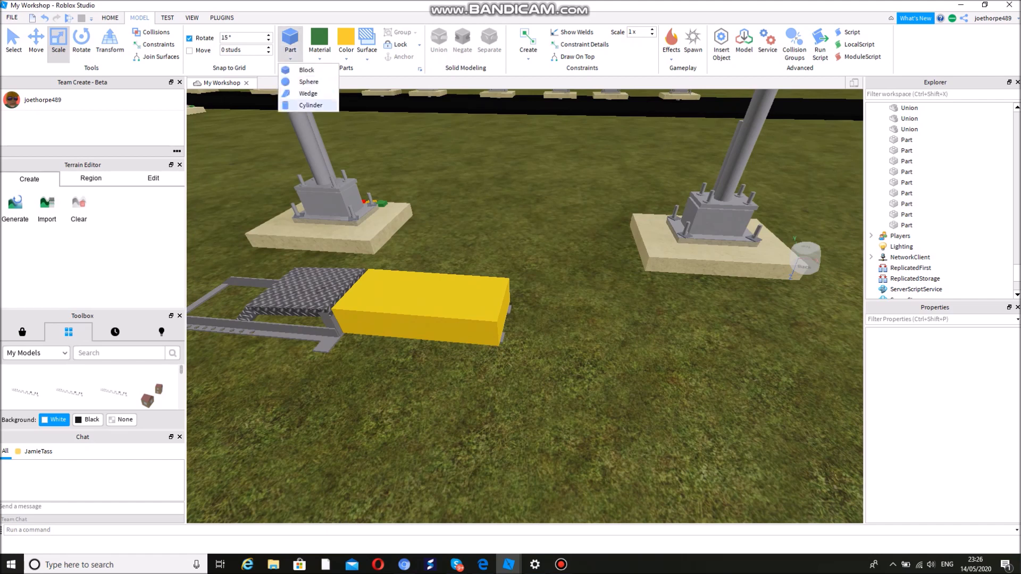
{"action": "left_click", "coordinate": [310, 104]}
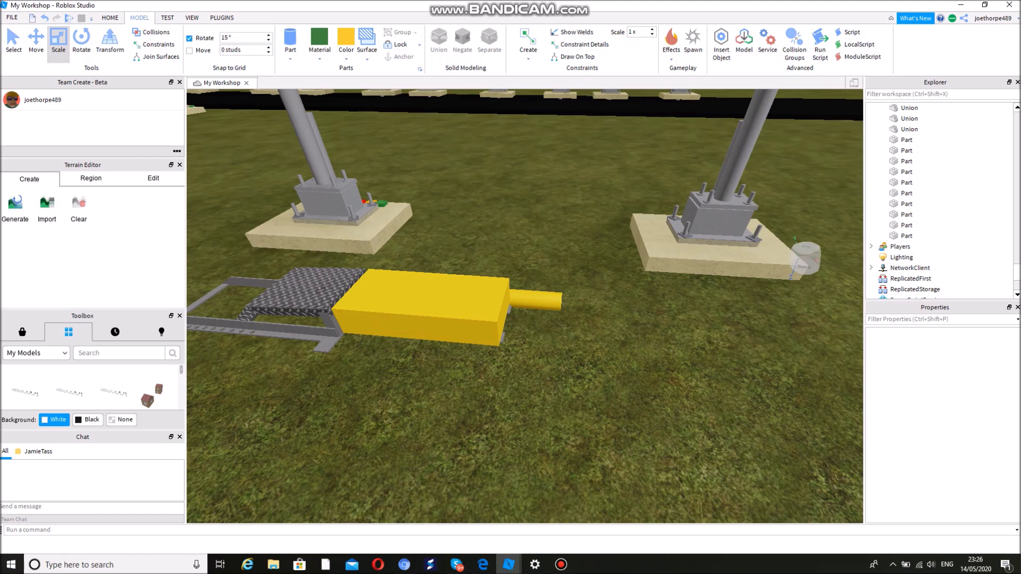
{"action": "key", "text": "ctrl+4"}
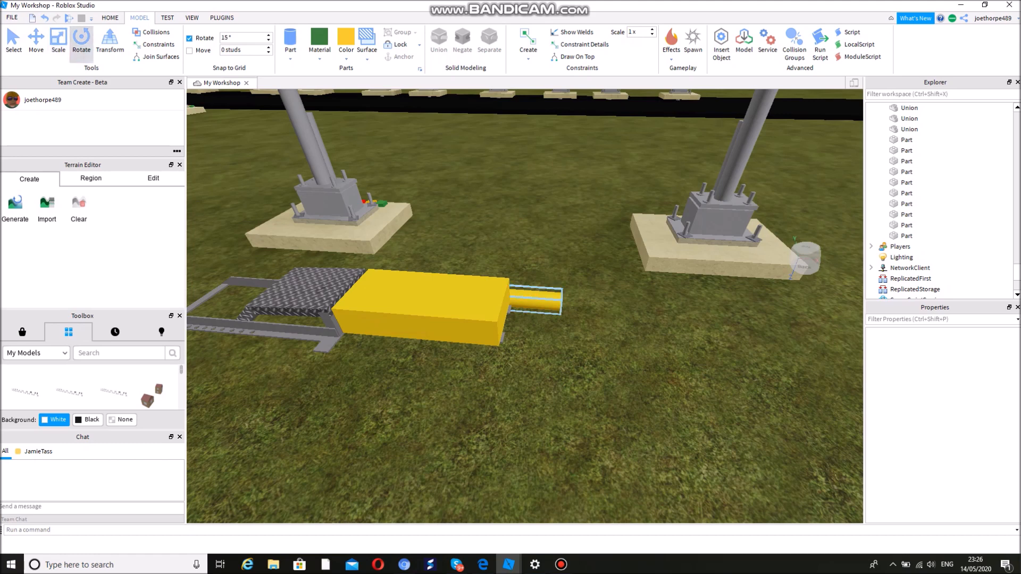
{"action": "left_click", "coordinate": [535, 300]}
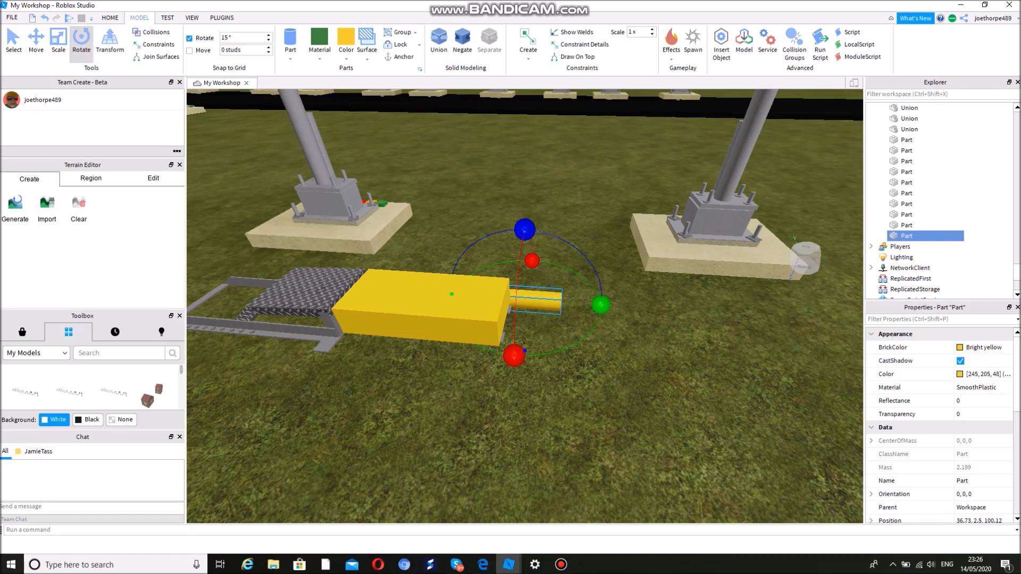
{"action": "left_click_drag", "start_coordinate": [525, 229], "coordinate": [450, 287]}
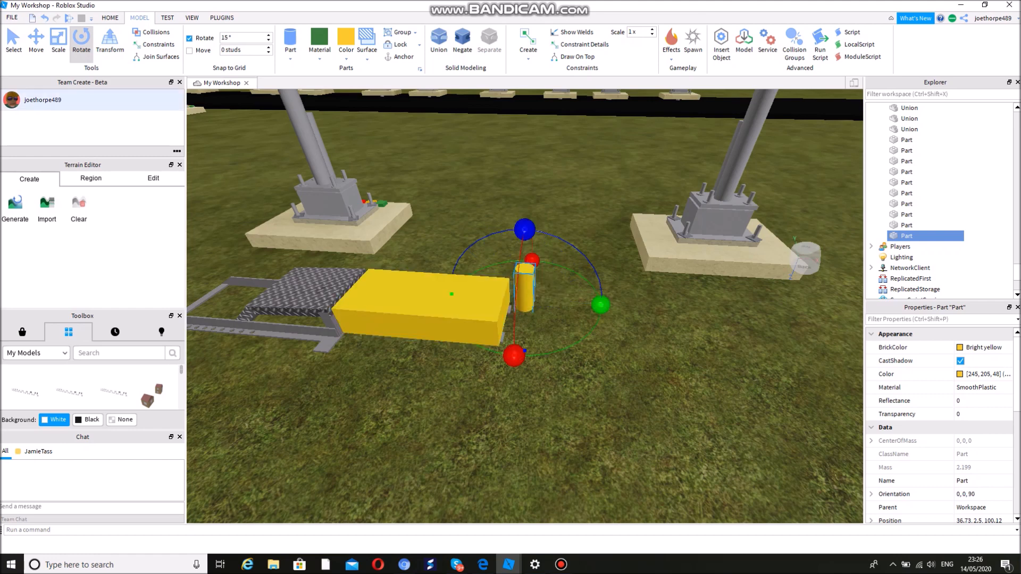
Move the upright cylinder about 2.1 studs outward and 6 studs sideways, clear of the yellow block's free end.
{"action": "left_click", "coordinate": [36, 41]}
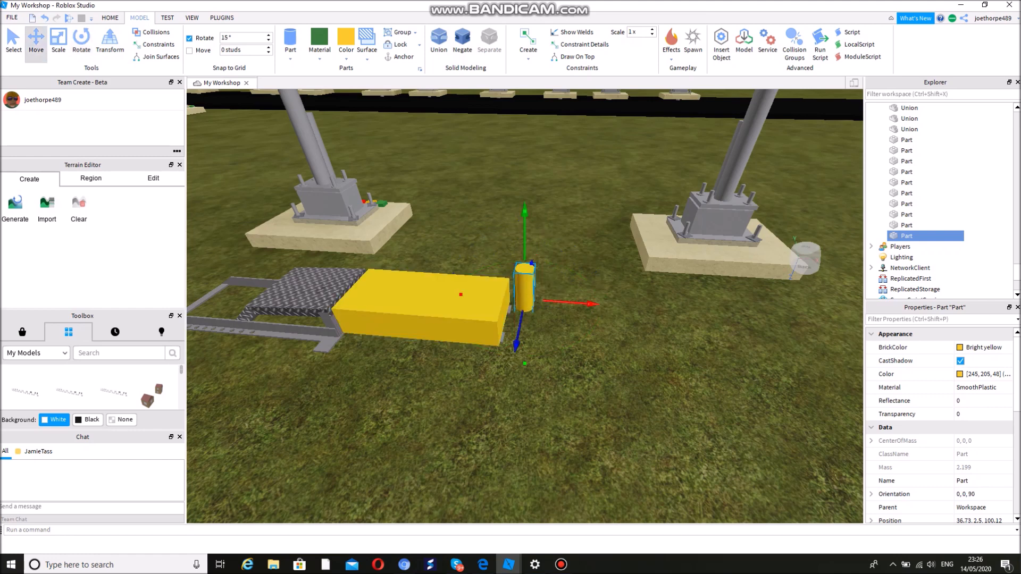
{"action": "left_click_drag", "start_coordinate": [588, 304], "coordinate": [628, 306]}
{"action": "left_click_drag", "start_coordinate": [560, 345], "coordinate": [557, 442]}
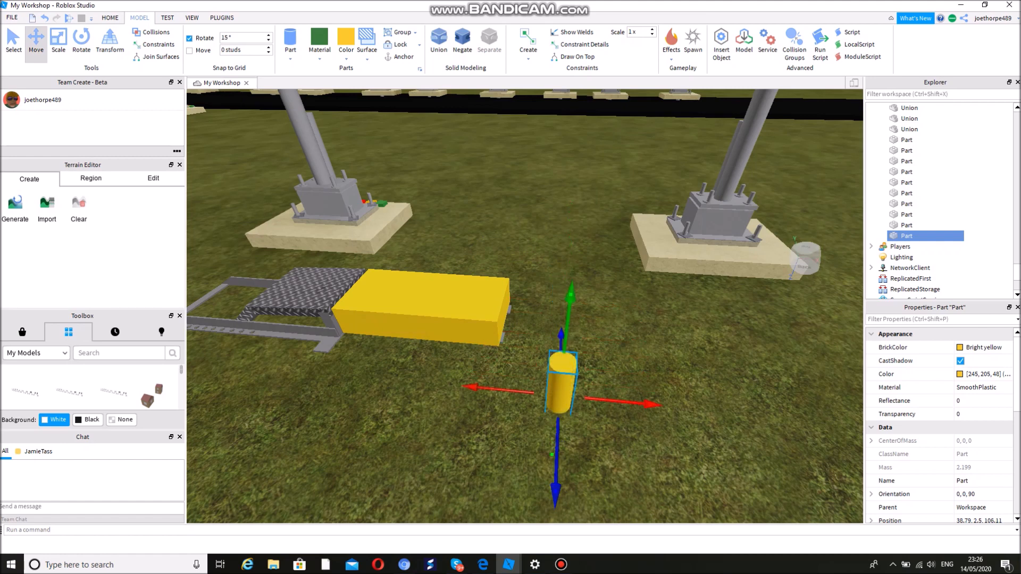
Shorten the cylinder to a disc about 0.5 studs high by raising its bottom face.
{"action": "key", "text": "ctrl+3"}
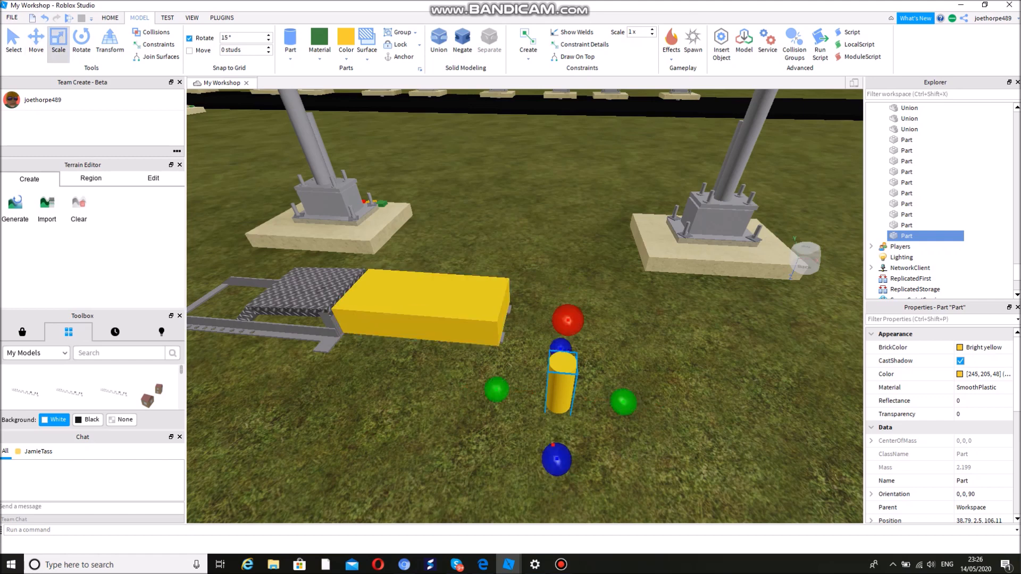
{"action": "left_click_drag", "start_coordinate": [557, 460], "coordinate": [557, 404]}
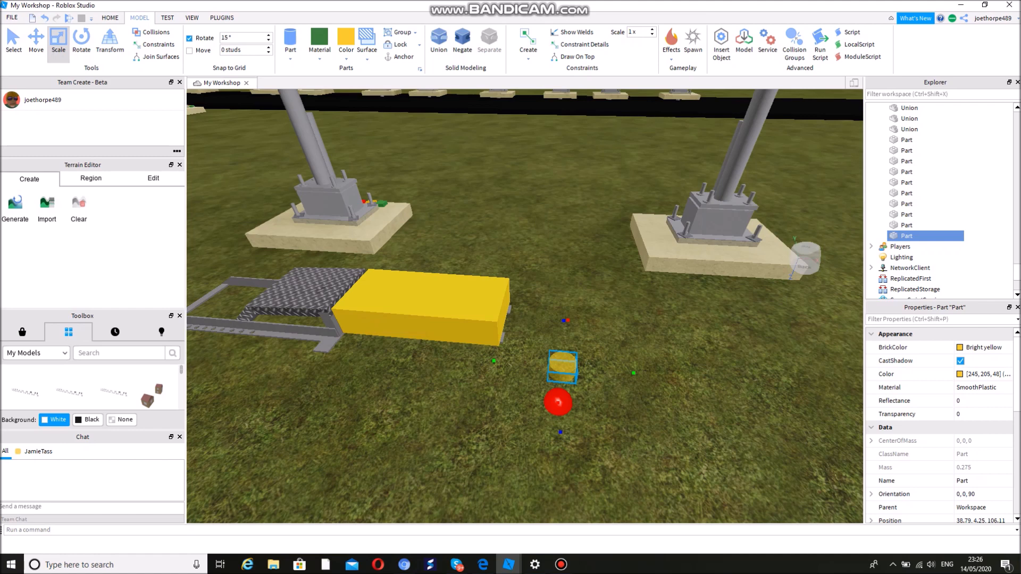
{"action": "left_click_drag", "start_coordinate": [558, 403], "coordinate": [559, 402]}
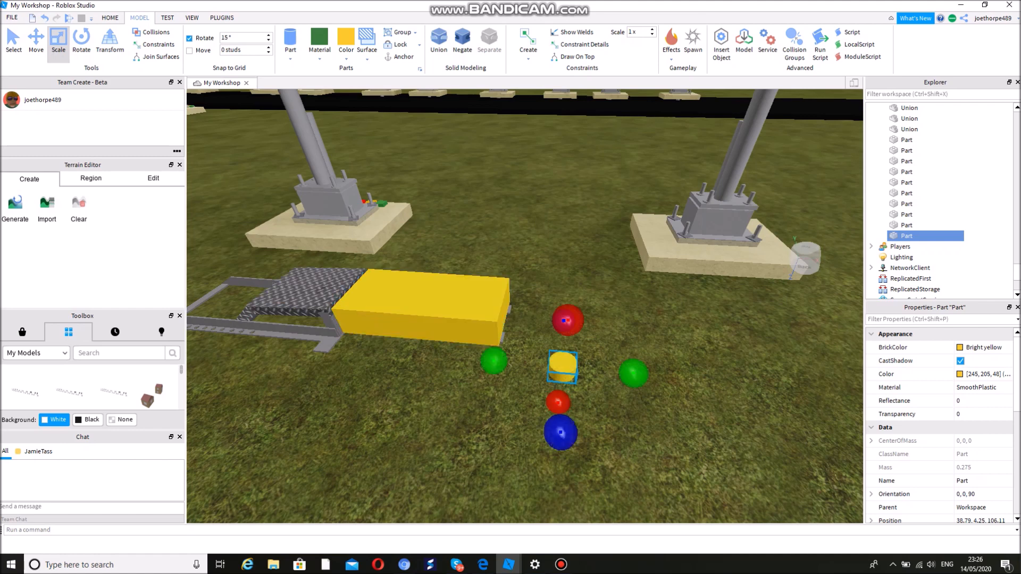
Move the disc about 3.2 studs back along the yellow block and 1.5 studs sideways so it lies beside the block's edge.
{"action": "left_click", "coordinate": [36, 44]}
{"action": "left_click_drag", "start_coordinate": [500, 363], "coordinate": [413, 360]}
{"action": "right_click_drag", "start_coordinate": [413, 360], "coordinate": [271, 330]}
{"action": "key", "text": "d"}
{"action": "key", "text": "w"}
{"action": "key", "text": "s"}
{"action": "key", "text": "w"}
{"action": "key", "text": "q"}
{"action": "left_click_drag", "start_coordinate": [587, 378], "coordinate": [489, 387]}
Raise the disc about 2.7 studs and shift it 0.7 studs along and 0.2 studs out from the yellow block's side.
{"action": "left_click_drag", "start_coordinate": [688, 183], "coordinate": [689, 79]}
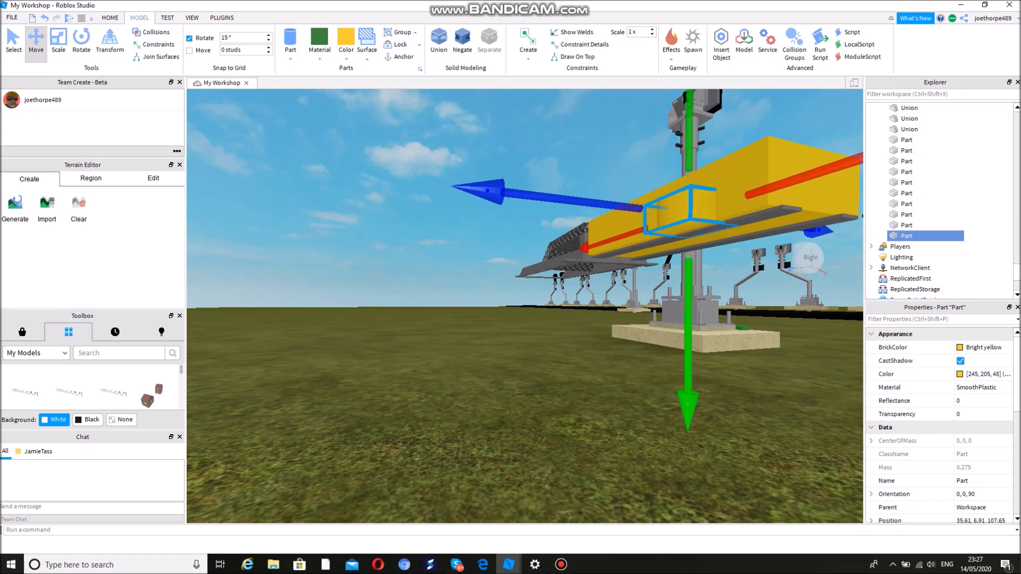
{"action": "left_click_drag", "start_coordinate": [689, 79], "coordinate": [689, 77]}
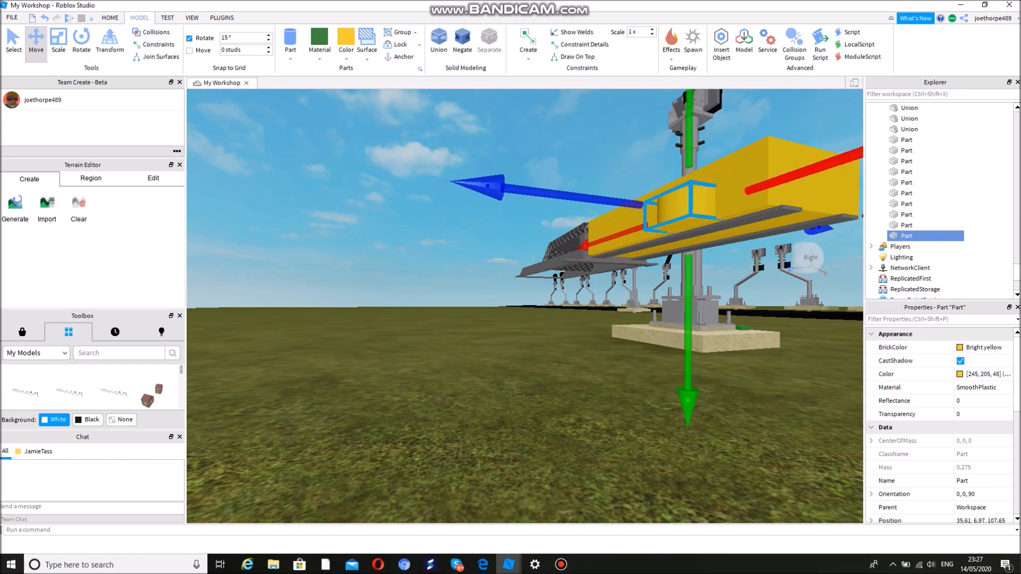
{"action": "left_click_drag", "start_coordinate": [840, 159], "coordinate": [872, 153]}
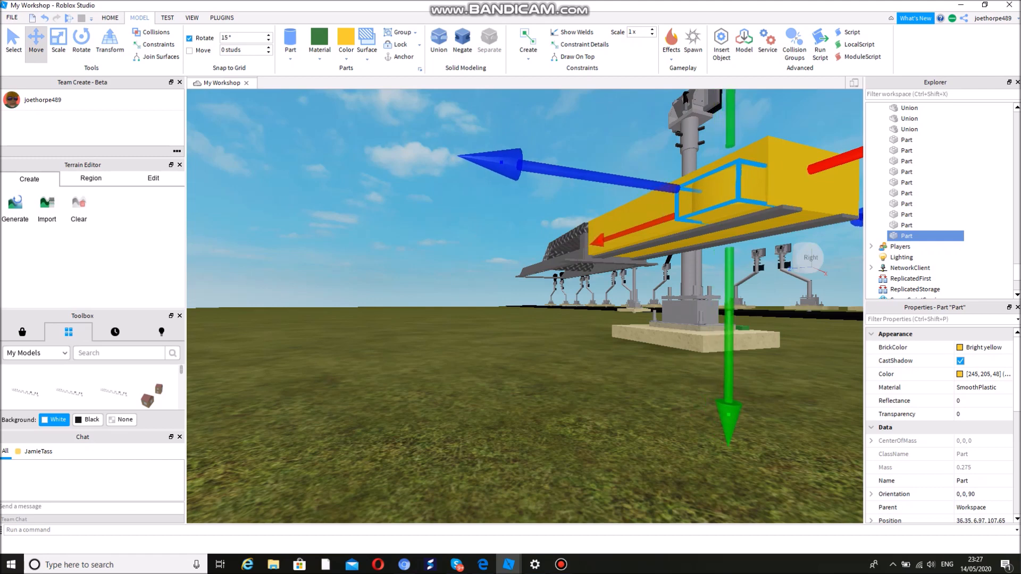
{"action": "left_click_drag", "start_coordinate": [872, 152], "coordinate": [860, 154]}
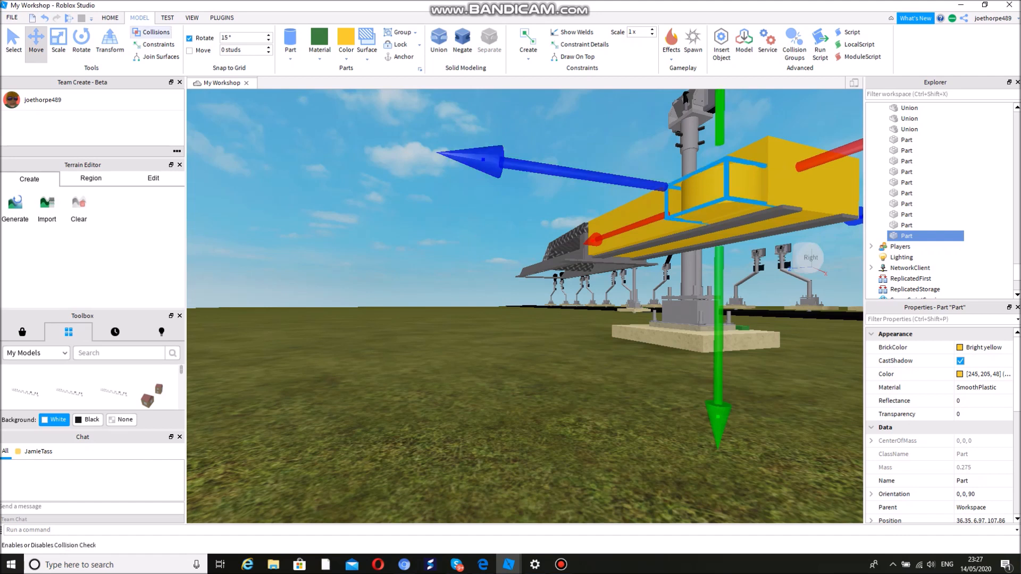
Thin the disc beside the yellow block by lowering its top face about 0.2 studs.
{"action": "left_click", "coordinate": [59, 40]}
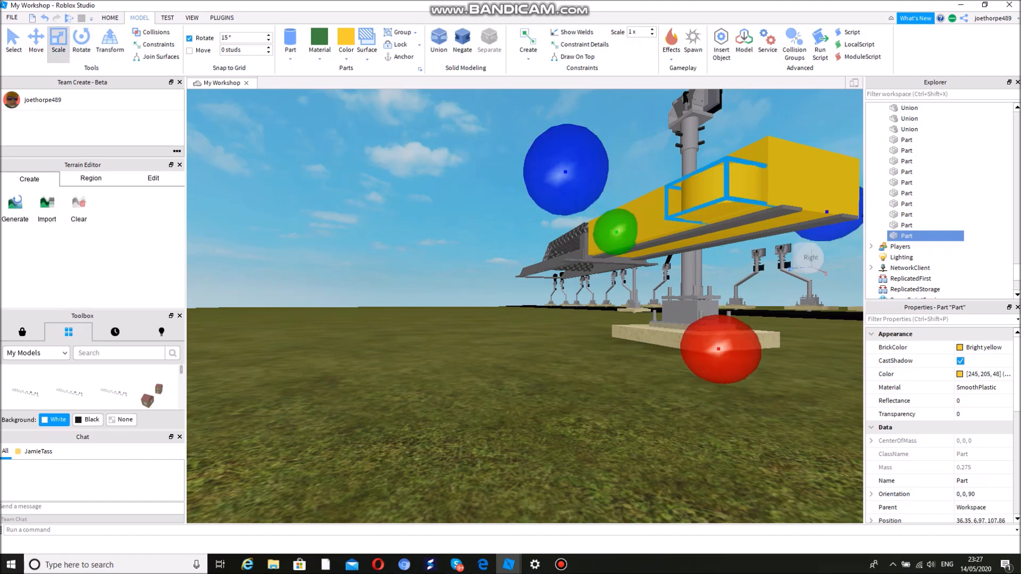
{"action": "right_click_drag", "start_coordinate": [525, 306], "coordinate": [531, 234]}
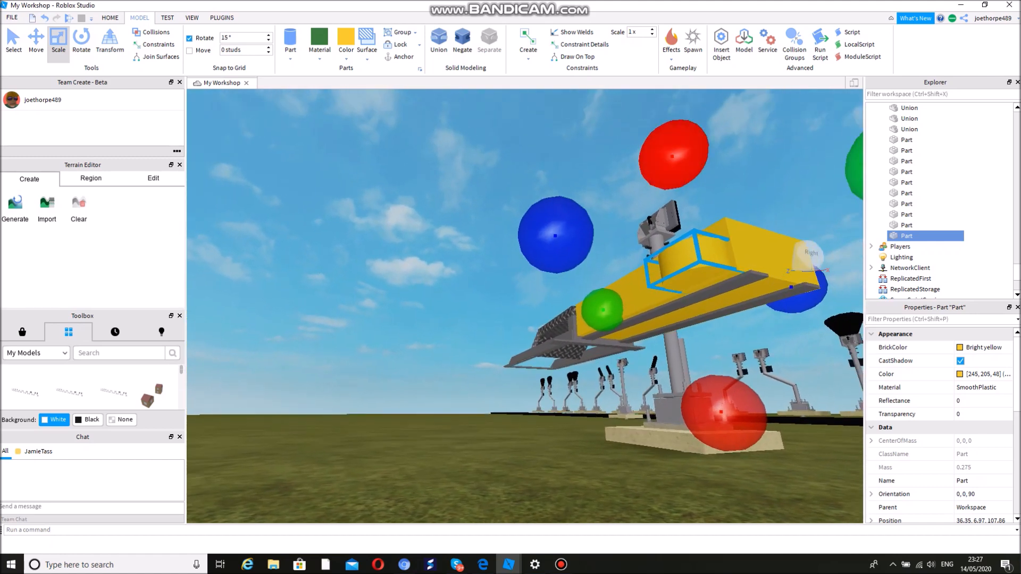
{"action": "left_click_drag", "start_coordinate": [673, 156], "coordinate": [674, 165]}
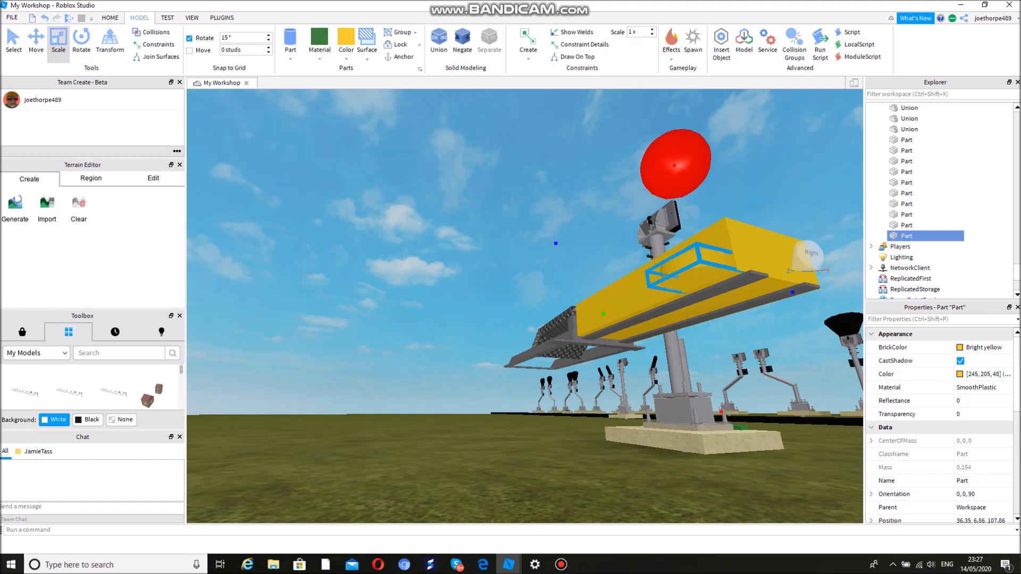
{"action": "left_click_drag", "start_coordinate": [674, 164], "coordinate": [674, 165]}
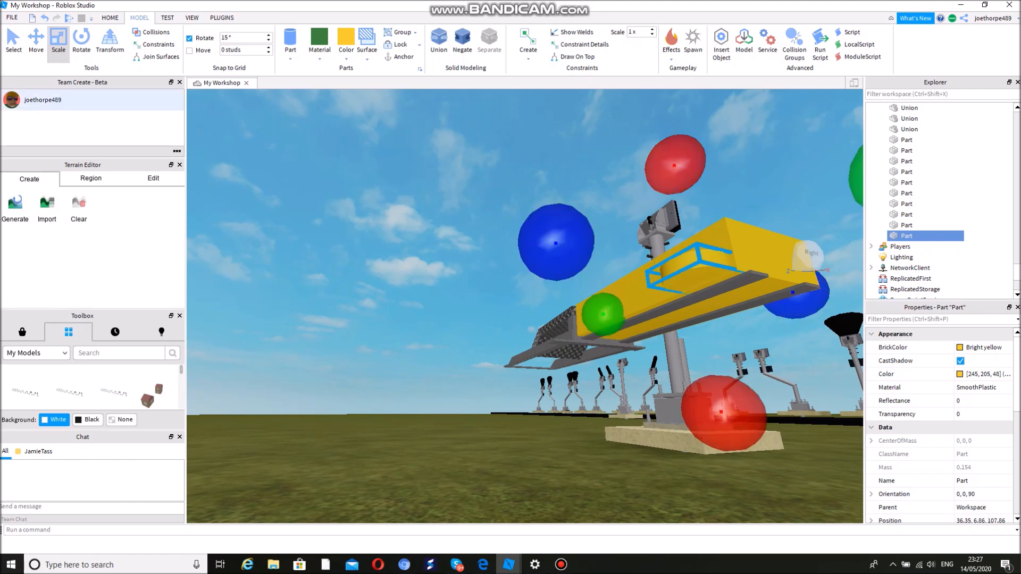
Duplicate the disc and move the copy about 2.3 studs across the yellow block to its opposite side.
{"action": "key", "text": "ctrl+d"}
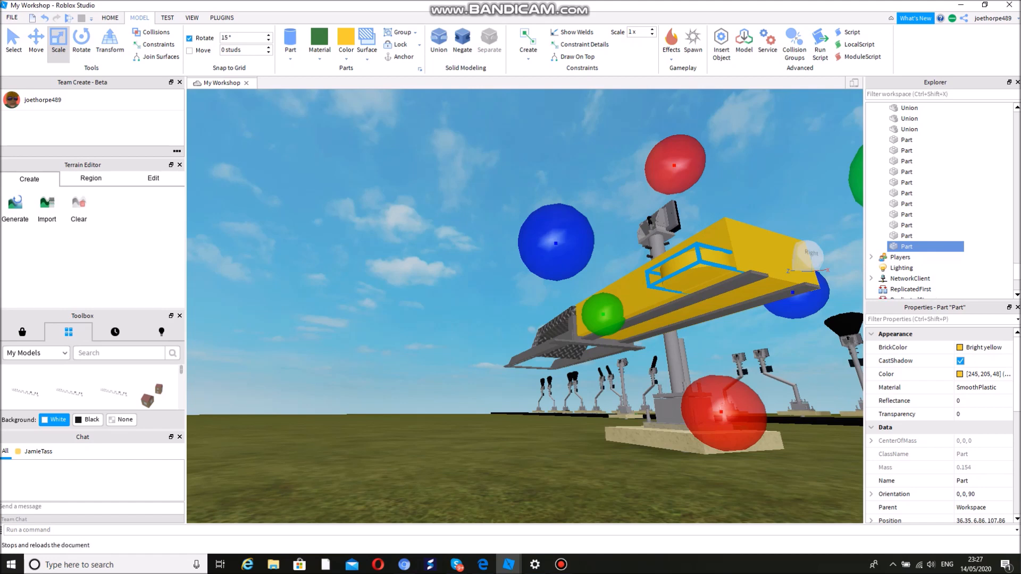
{"action": "key", "text": "ctrl+2"}
{"action": "left_click_drag", "start_coordinate": [483, 230], "coordinate": [606, 255]}
{"action": "key", "text": "d"}
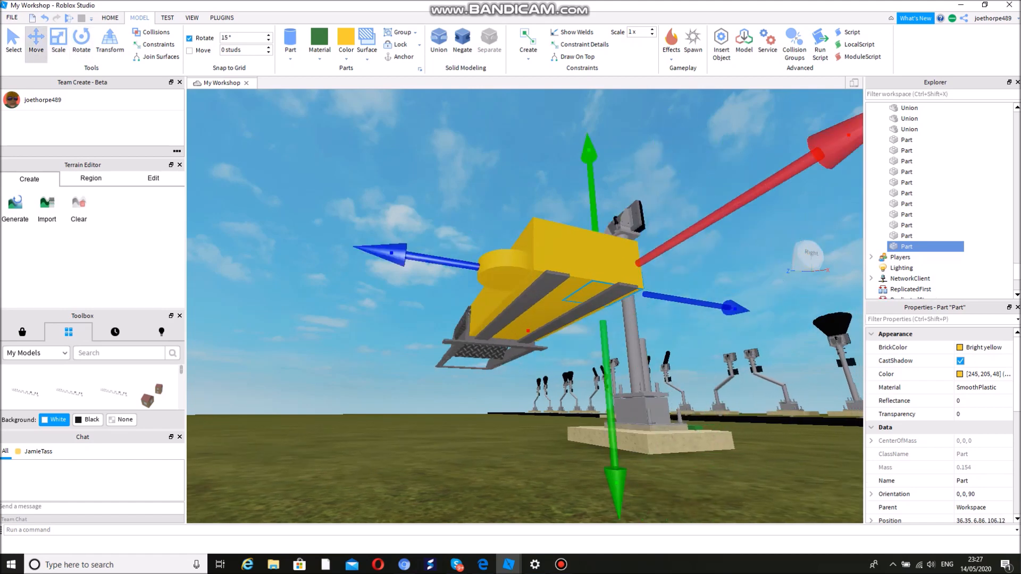
{"action": "key", "text": "w"}
{"action": "key", "text": "a"}
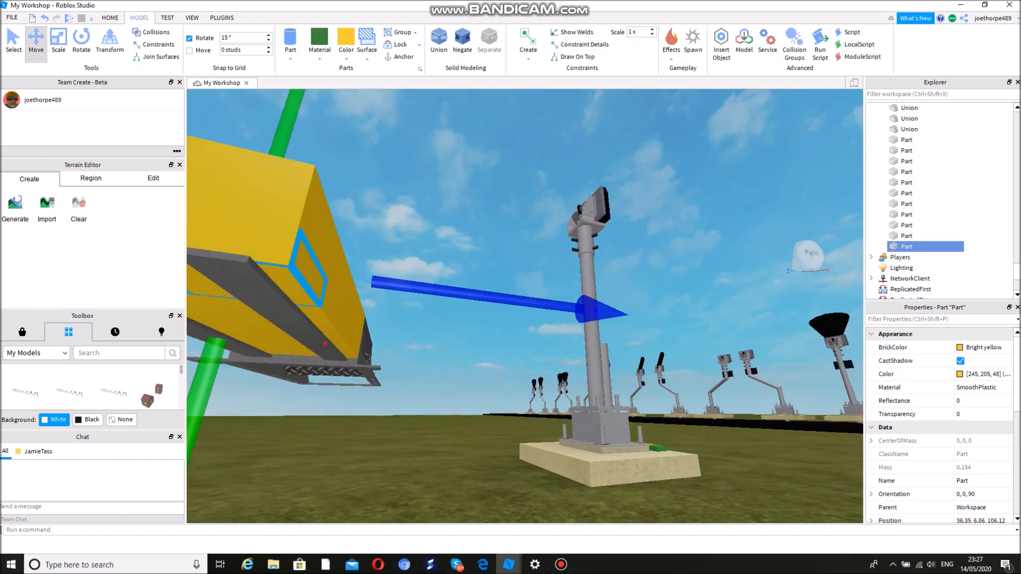
{"action": "left_click_drag", "start_coordinate": [591, 310], "coordinate": [629, 315]}
Shift the duplicate disc about 0.3 studs farther outward and reduce its diameter by about 0.25 studs from its outer side.
{"action": "right_click_drag", "start_coordinate": [629, 315], "coordinate": [594, 420]}
{"action": "key", "text": "d"}
{"action": "key", "text": "a"}
{"action": "key", "text": "e"}
{"action": "key", "text": "s"}
{"action": "key", "text": "w"}
{"action": "key", "text": "e"}
{"action": "key", "text": "s"}
{"action": "key", "text": "a"}
{"action": "right_click_drag", "start_coordinate": [577, 330], "coordinate": [599, 325]}
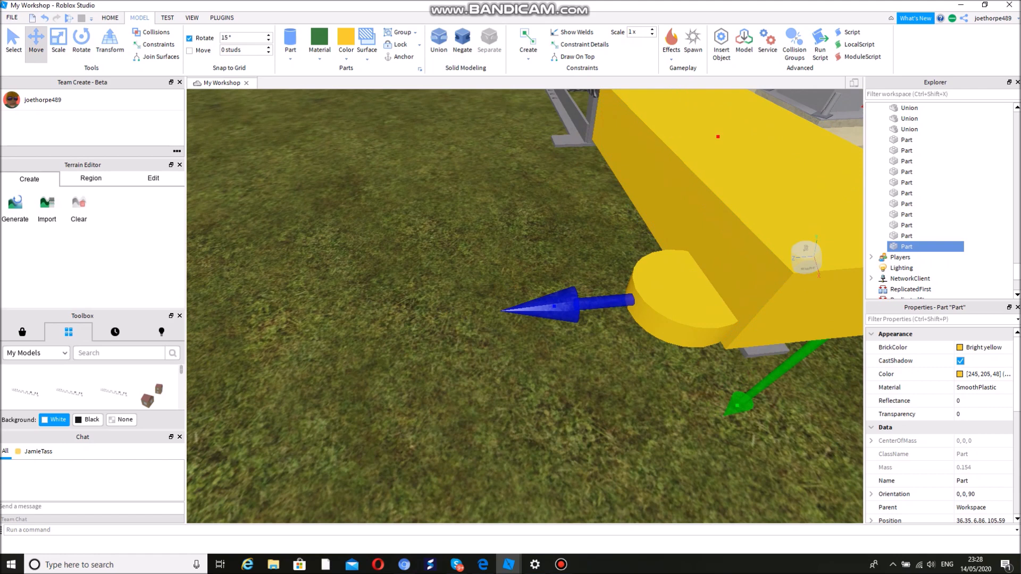
{"action": "key", "text": "d"}
{"action": "key", "text": "d"}
{"action": "right_click_drag", "start_coordinate": [599, 326], "coordinate": [576, 325]}
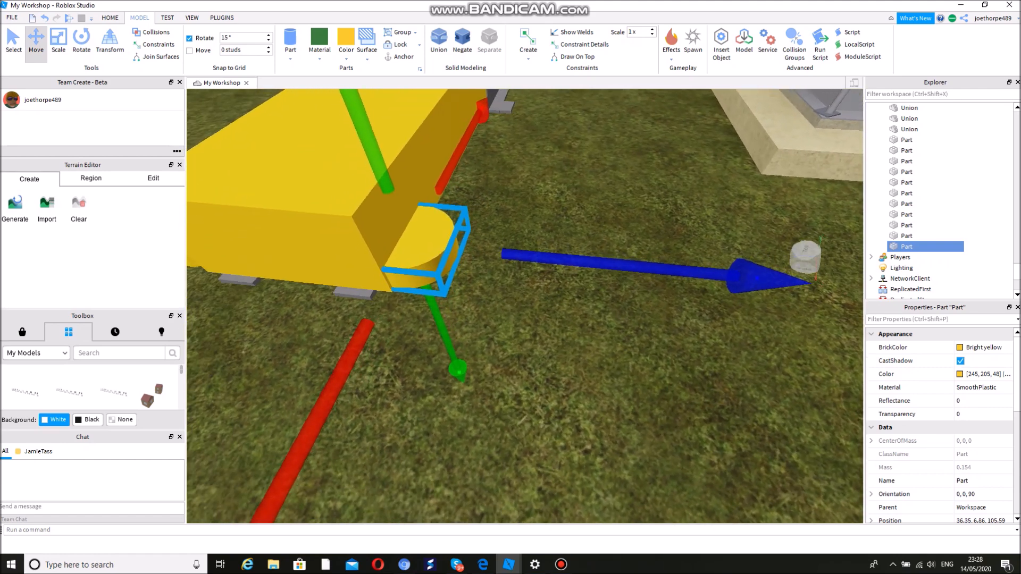
{"action": "left_click_drag", "start_coordinate": [585, 262], "coordinate": [615, 265]}
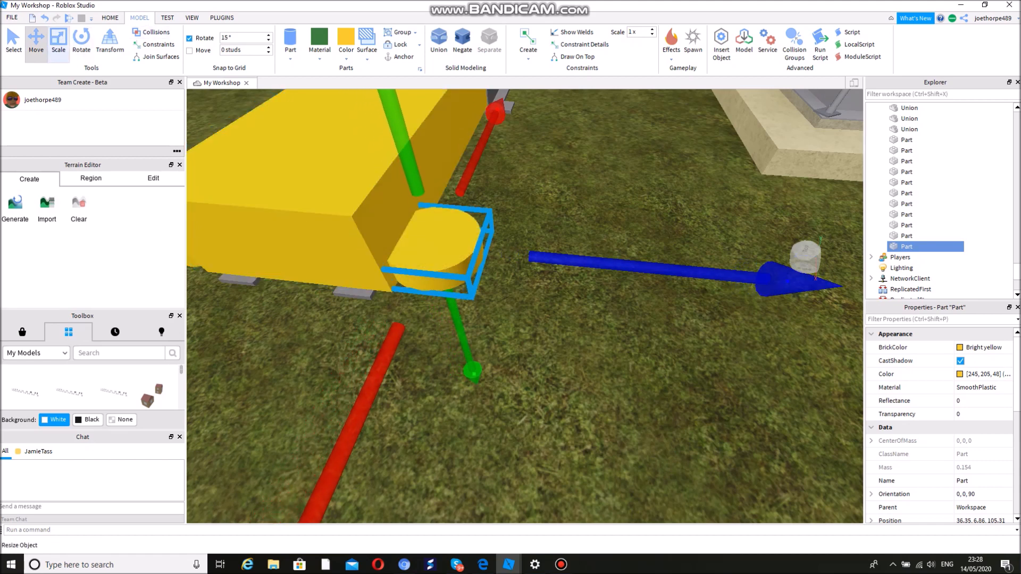
{"action": "left_click", "coordinate": [58, 42]}
{"action": "left_click_drag", "start_coordinate": [676, 268], "coordinate": [659, 267]}
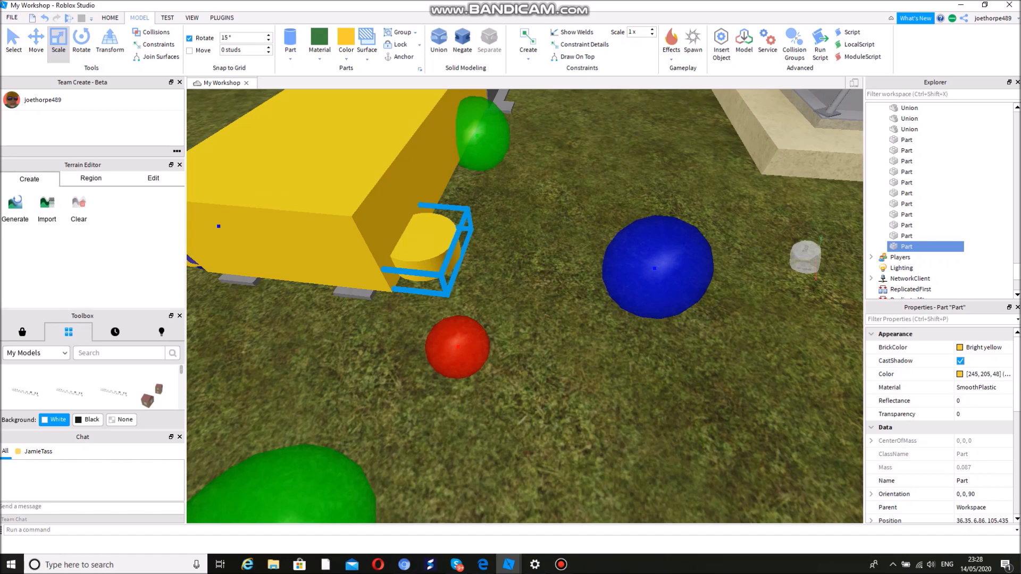
Reduce the original disc's diameter slightly by pulling in its outer side so it resembles the disc on the opposite side.
{"action": "key", "text": "a"}
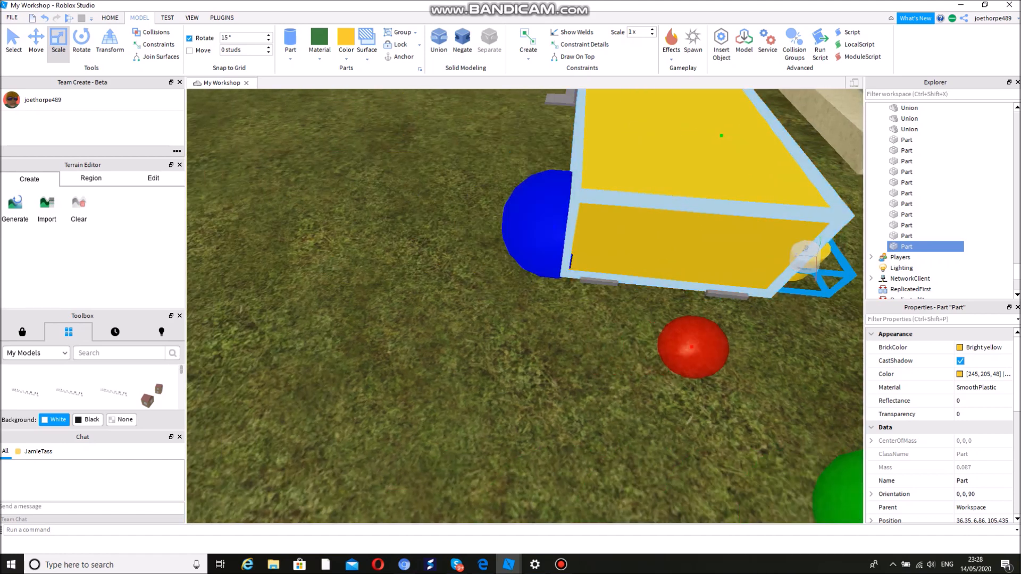
{"action": "left_click", "coordinate": [659, 267]}
{"action": "left_click", "coordinate": [539, 222]}
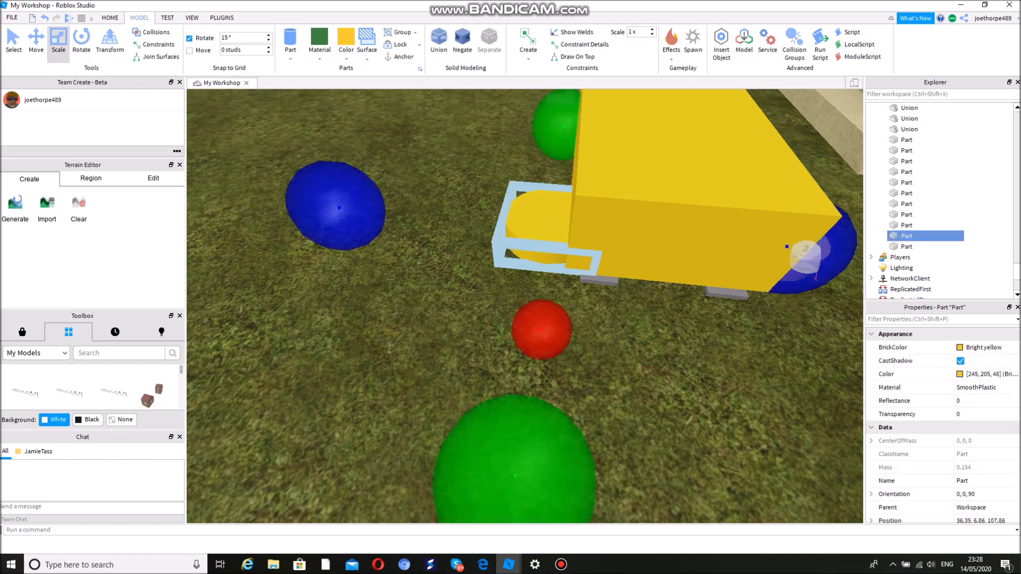
{"action": "left_click_drag", "start_coordinate": [334, 207], "coordinate": [349, 208]}
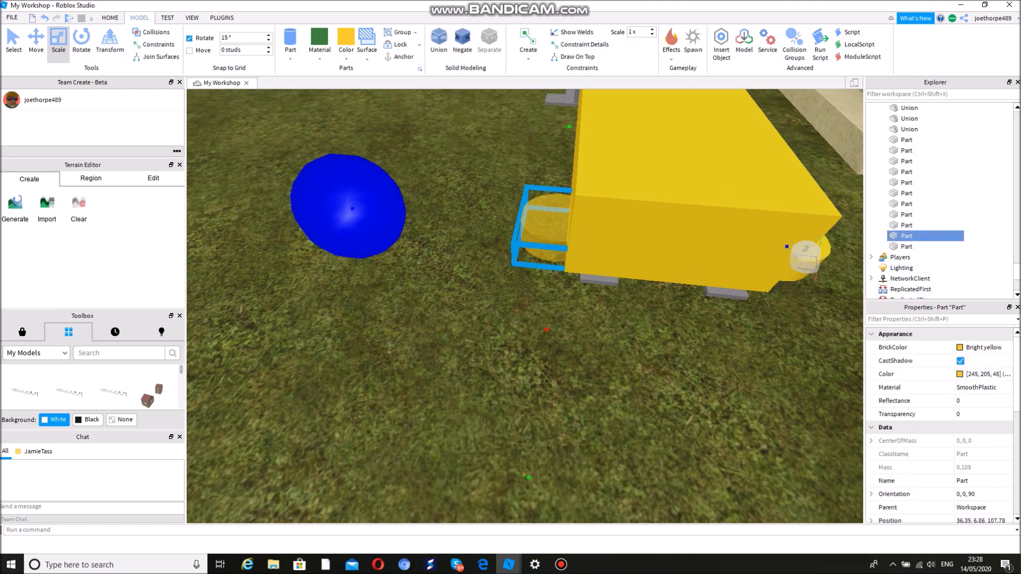
{"action": "left_click_drag", "start_coordinate": [349, 208], "coordinate": [350, 208]}
{"action": "left_click", "coordinate": [397, 289]}
Duplicate the yellow block and move the copy sideways, clear of the original block and its disc.
{"action": "key", "text": "d"}
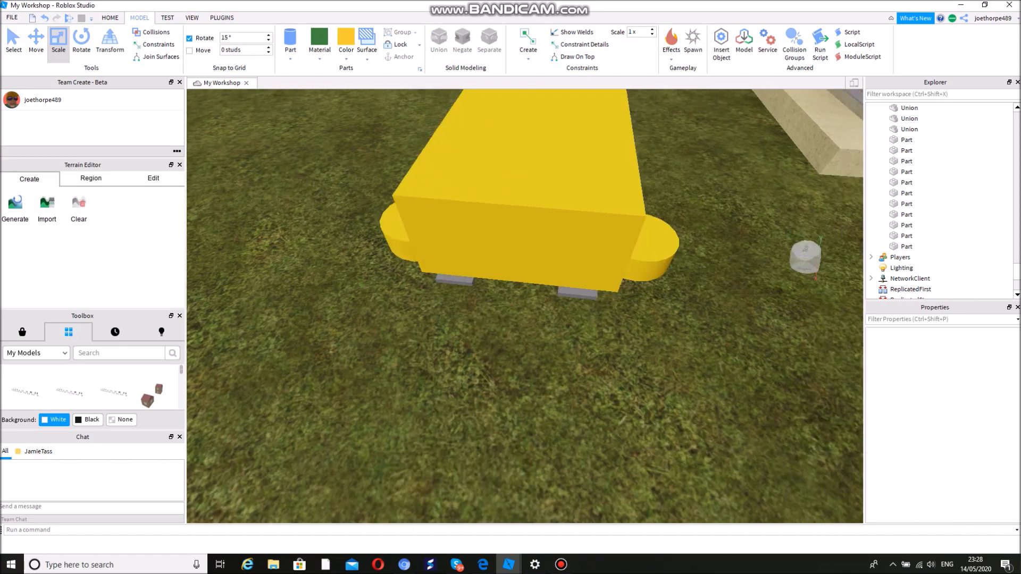
{"action": "key", "text": "s"}
{"action": "key", "text": "a"}
{"action": "key", "text": "w"}
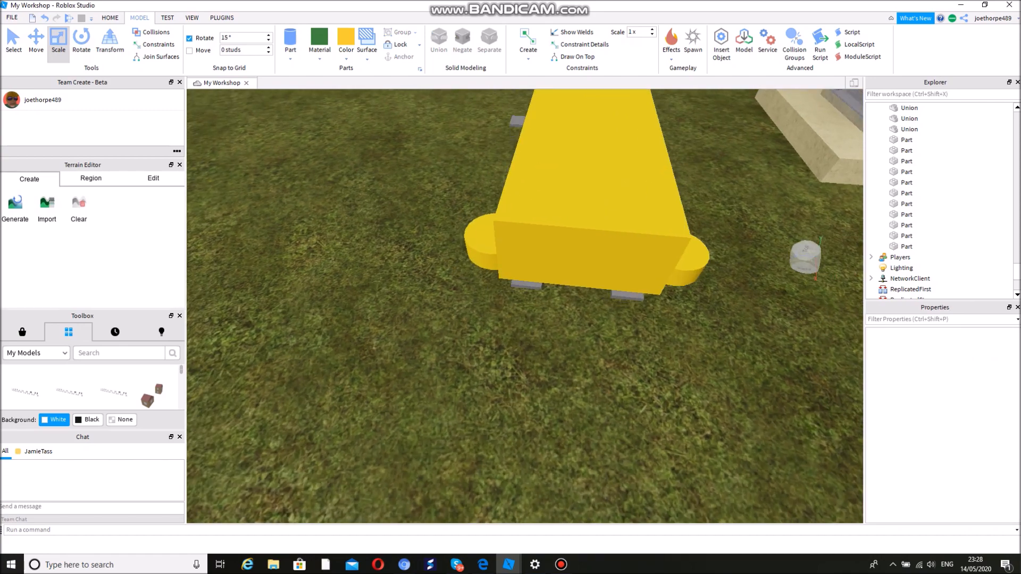
{"action": "key", "text": "s"}
{"action": "key", "text": "a"}
{"action": "right_click_drag", "start_coordinate": [420, 346], "coordinate": [433, 333]}
{"action": "key", "text": "a"}
{"action": "left_click", "coordinate": [612, 250]}
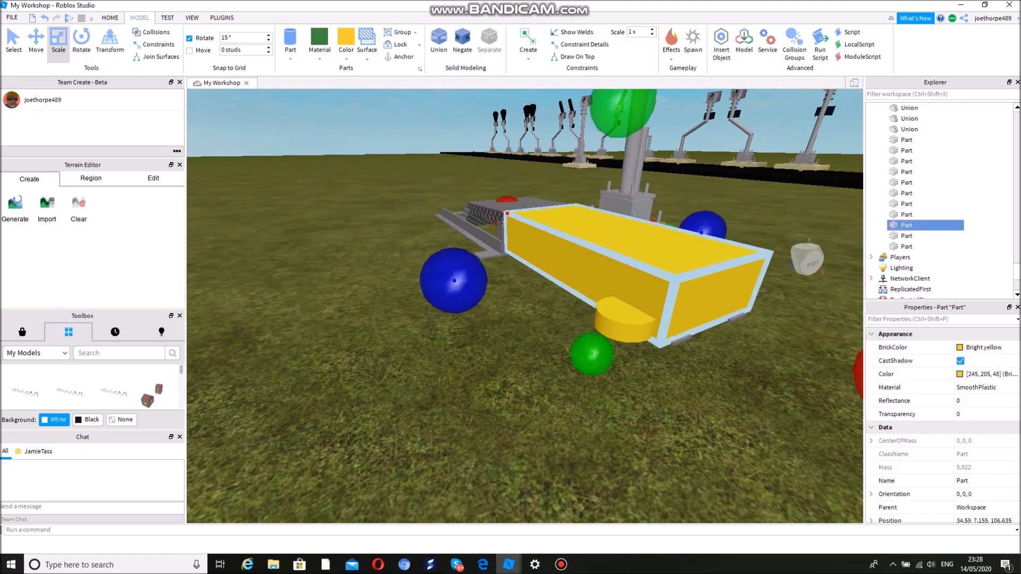
{"action": "key", "text": "ctrl+d"}
{"action": "key", "text": "ctrl+2"}
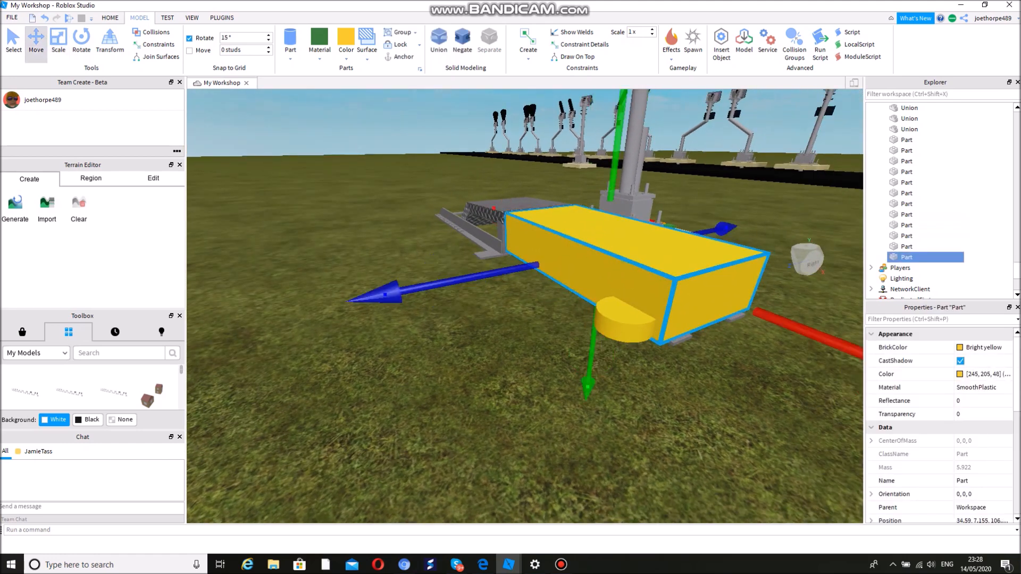
{"action": "left_click_drag", "start_coordinate": [386, 294], "coordinate": [211, 324]}
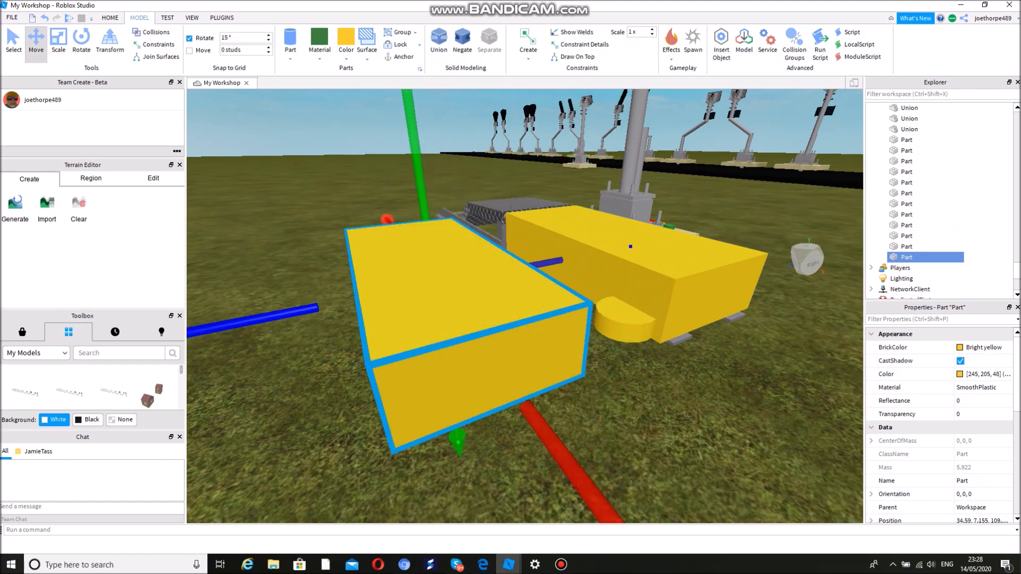
Flatten the copied block into a thin plate from above, and duplicate the plate 0.2 studs higher with a slight sideways shift.
{"action": "left_click", "coordinate": [59, 43]}
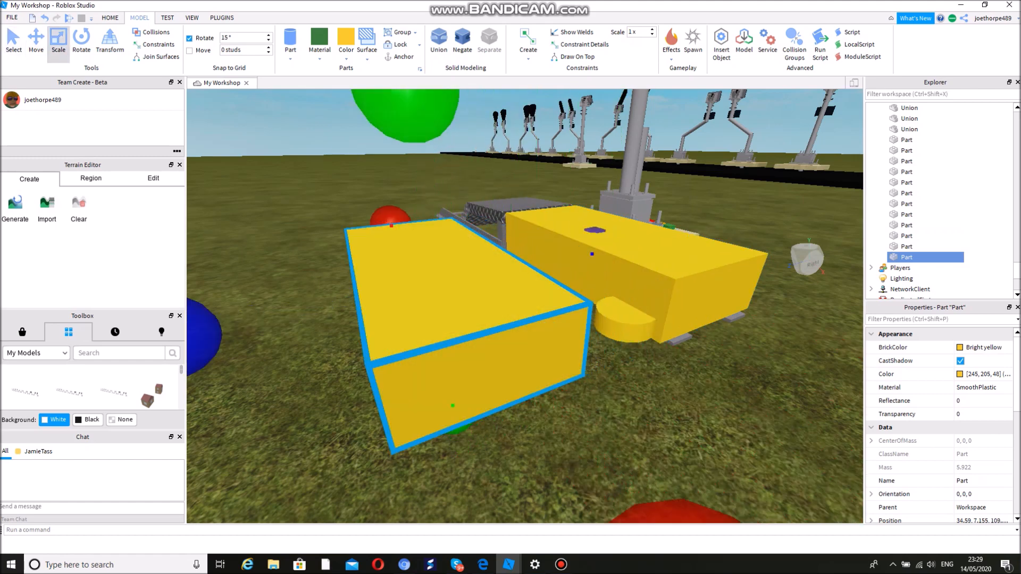
{"action": "left_click_drag", "start_coordinate": [407, 93], "coordinate": [418, 168]}
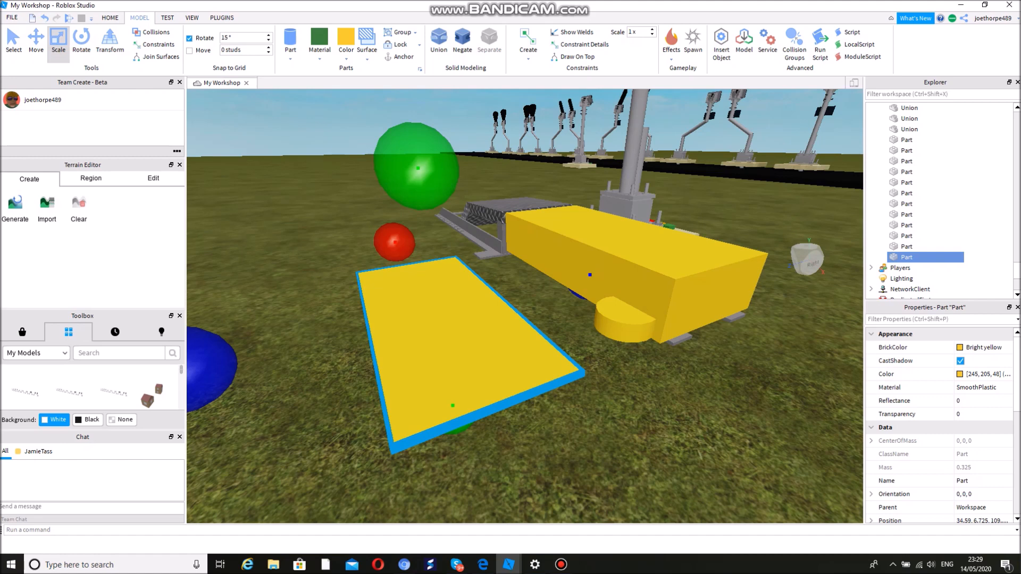
{"action": "key", "text": "ctrl+d"}
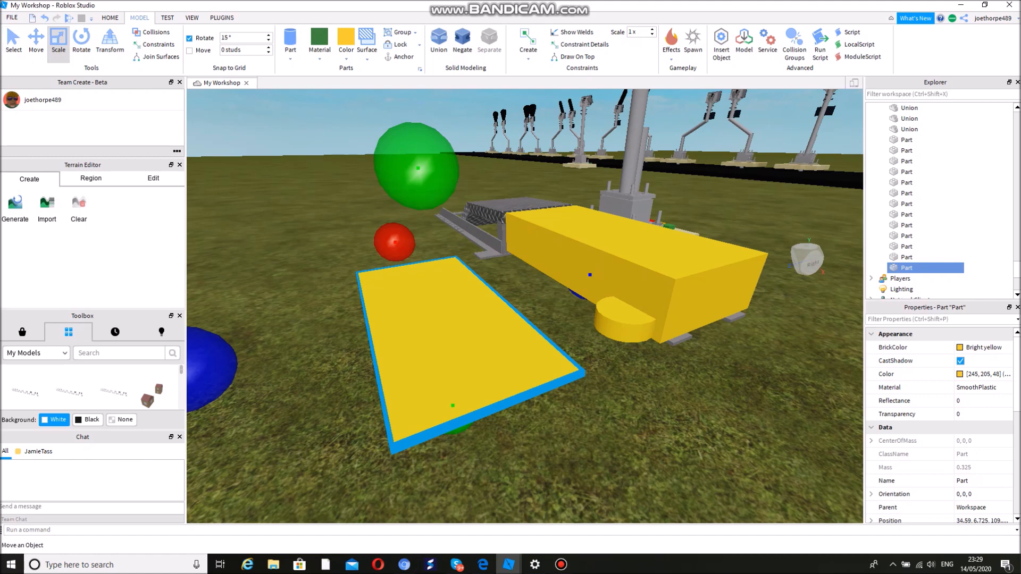
{"action": "key", "text": "ctrl+2"}
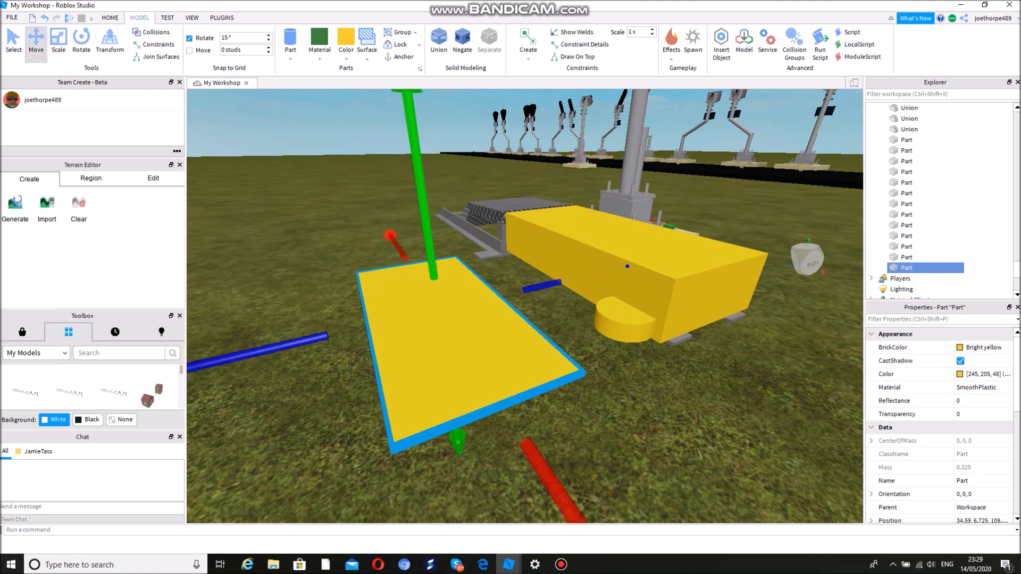
{"action": "left_click_drag", "start_coordinate": [420, 187], "coordinate": [420, 175]}
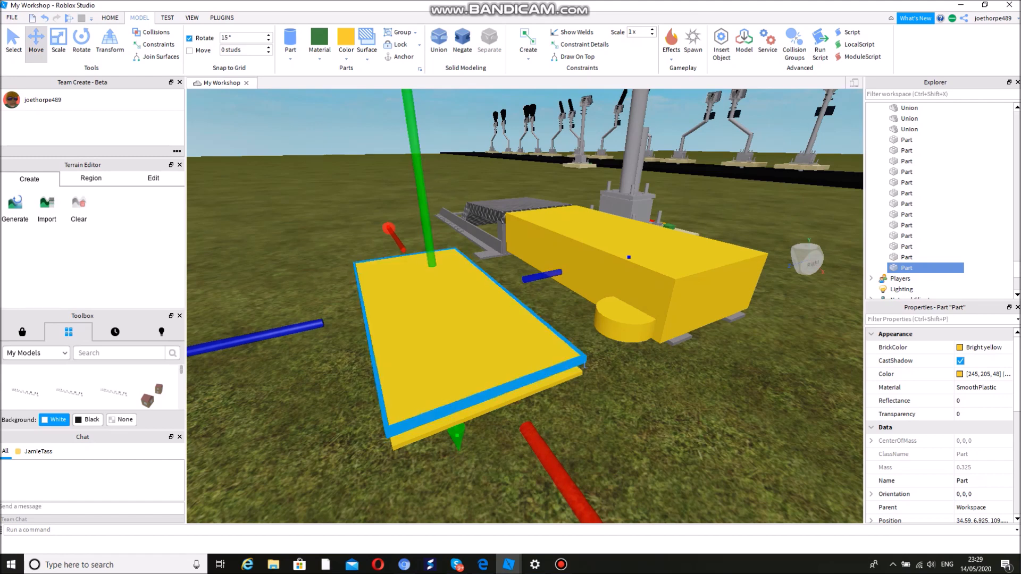
{"action": "left_click_drag", "start_coordinate": [266, 337], "coordinate": [279, 333]}
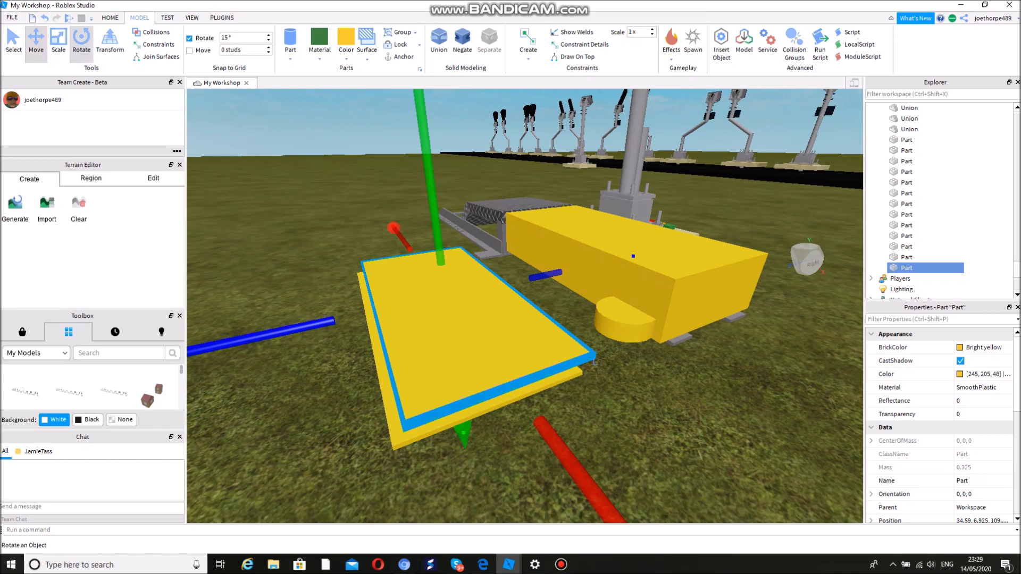
Rotate the upper plate 45° about the vertical axis and move it about 1.2 studs diagonally away from the yellow block.
{"action": "left_click", "coordinate": [81, 42]}
{"action": "left_click_drag", "start_coordinate": [396, 232], "coordinate": [230, 267]}
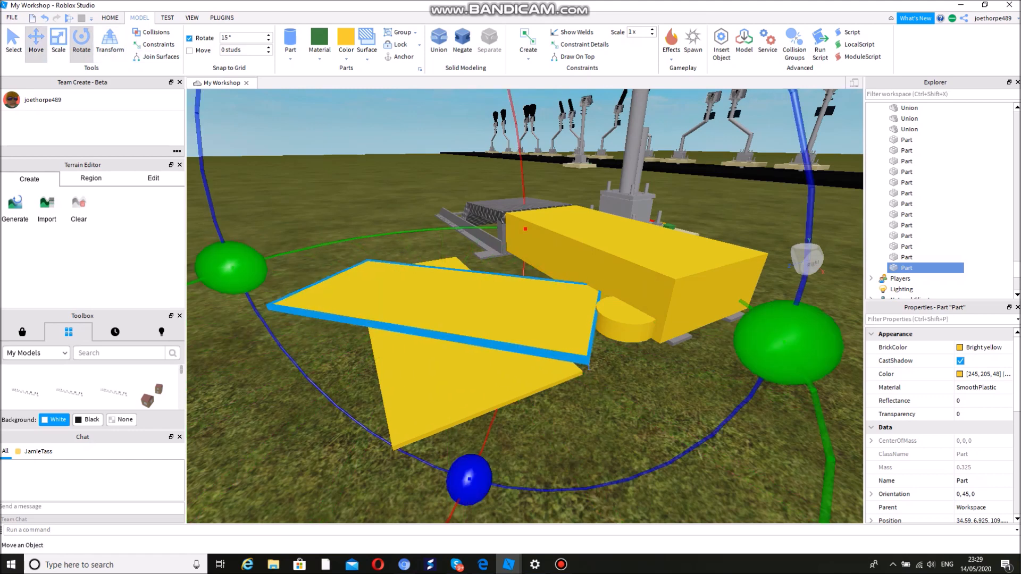
{"action": "left_click", "coordinate": [36, 40]}
{"action": "mouse_move", "coordinate": [508, 245]}
{"action": "left_mouse_down"}
{"action": "mouse_move", "coordinate": [492, 249]}
{"action": "mouse_move", "coordinate": [503, 248]}
{"action": "left_mouse_up"}
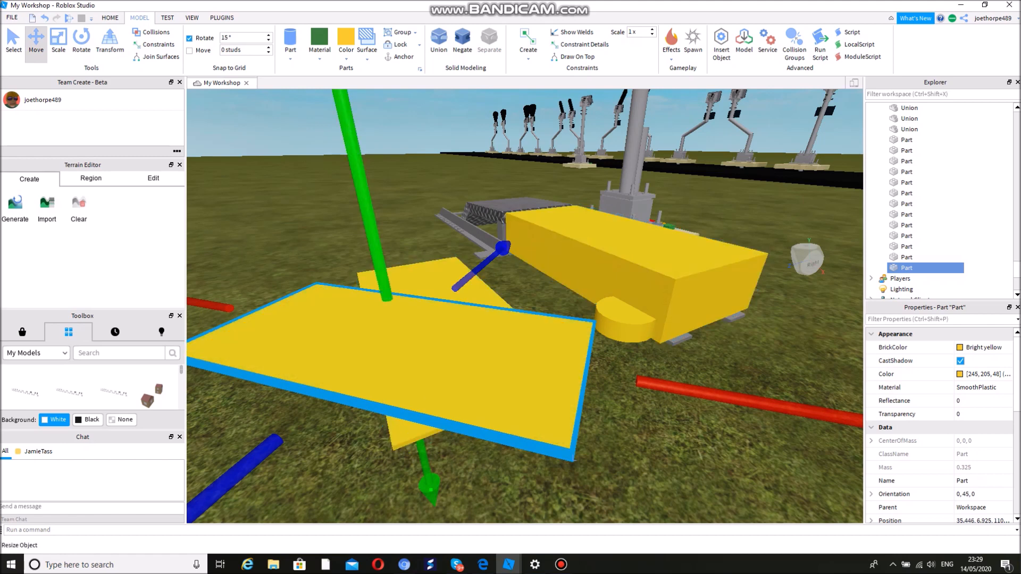
Thicken the rotated plate downward by about 0.35 studs and subtract it from the lower plate with Negate and Union.
{"action": "left_click", "coordinate": [59, 40]}
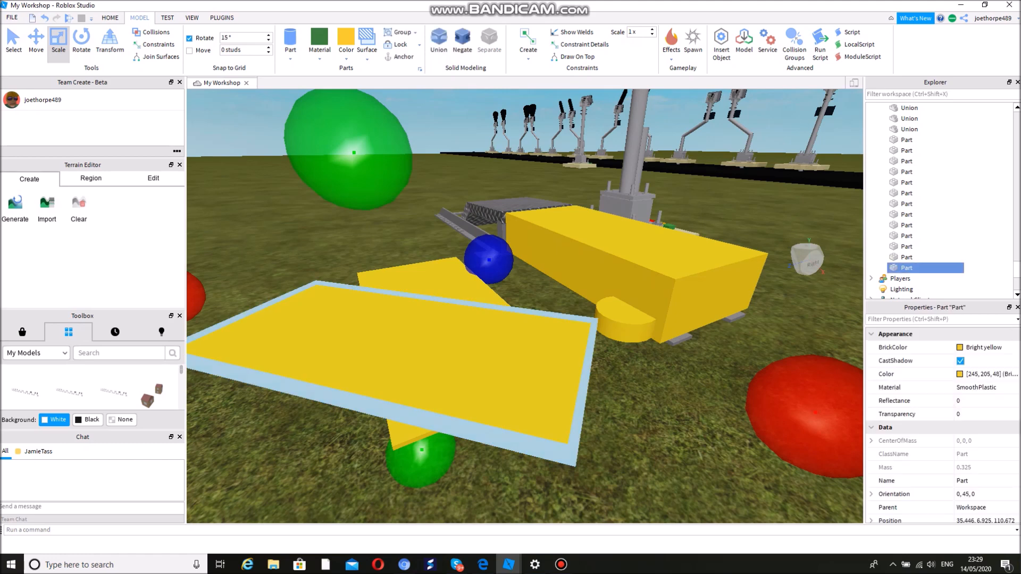
{"action": "left_click_drag", "start_coordinate": [422, 450], "coordinate": [424, 466]}
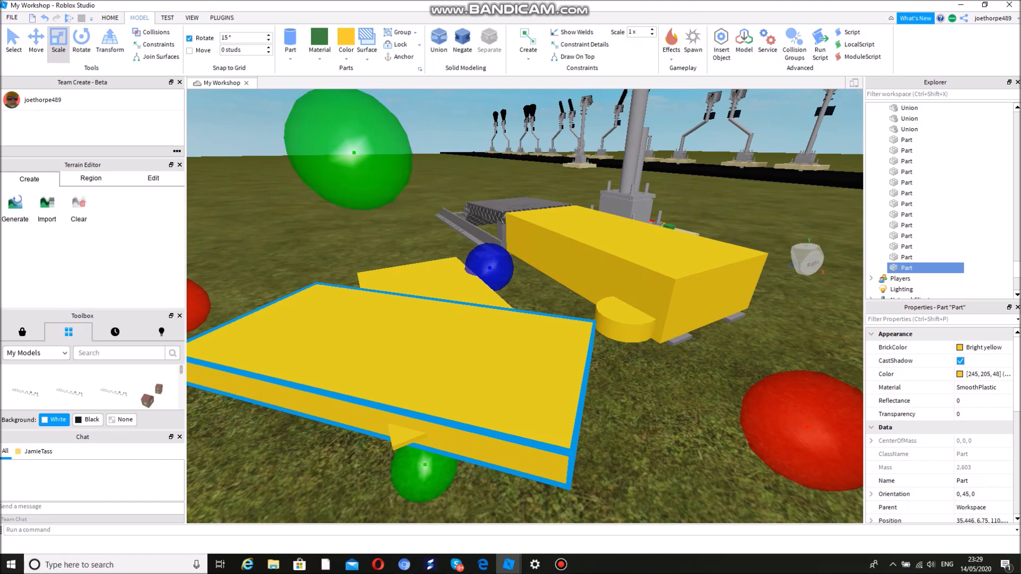
{"action": "left_click", "coordinate": [462, 40]}
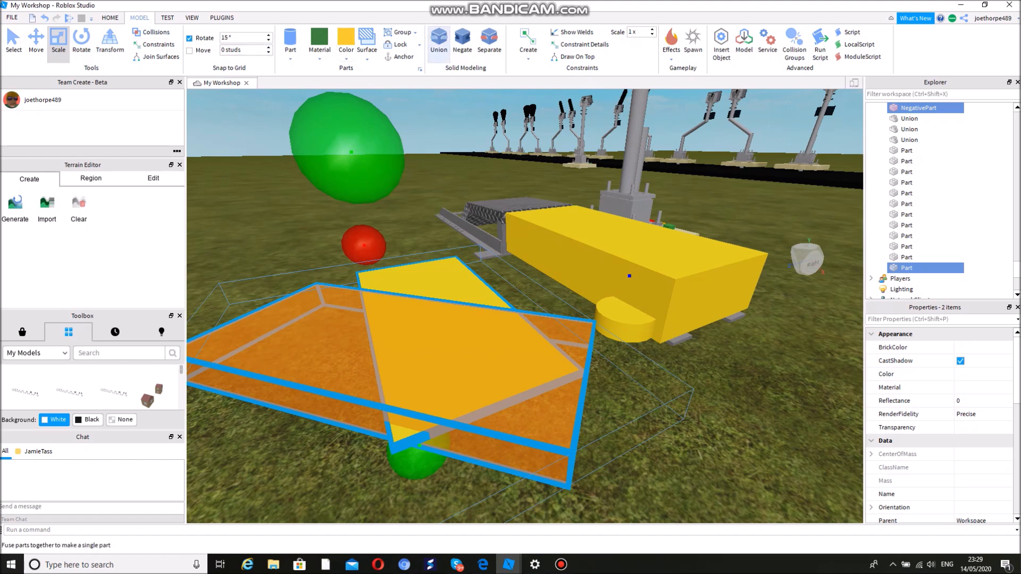
{"action": "left_click", "coordinate": [438, 41]}
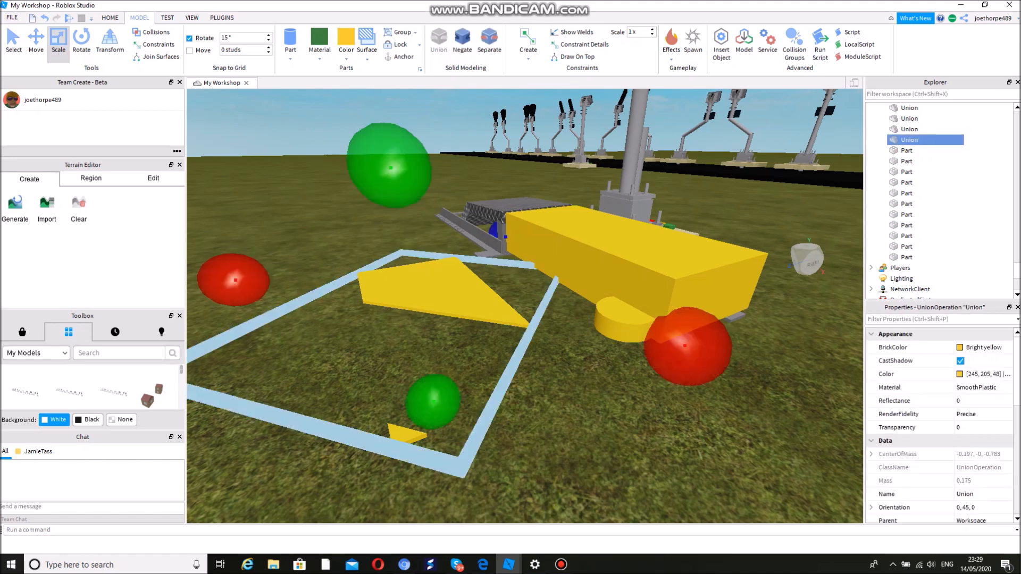
Delete the cut plate beside the yellow block.
{"action": "right_click_drag", "start_coordinate": [525, 305], "coordinate": [538, 332]}
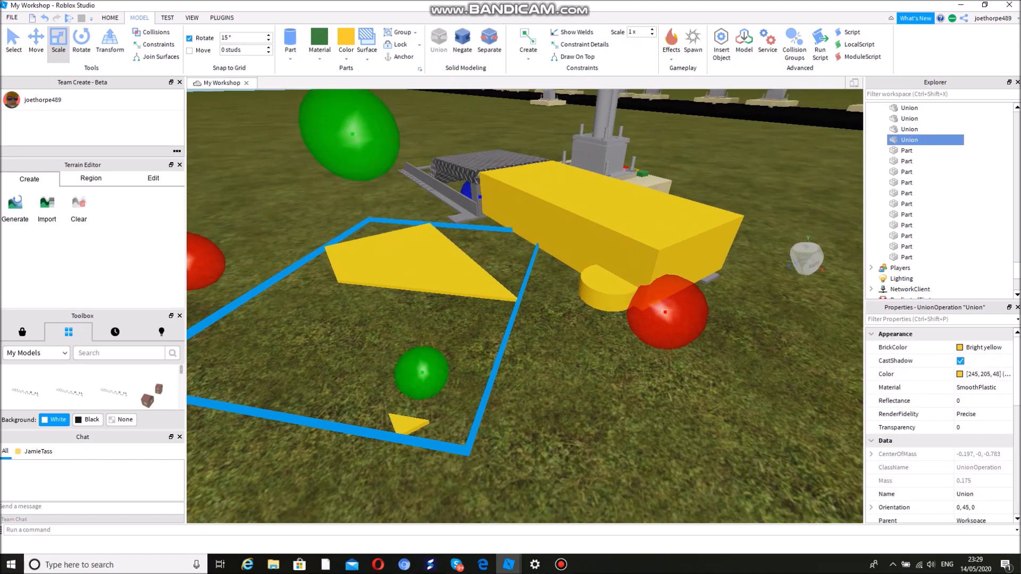
{"action": "key", "text": "a"}
{"action": "key", "text": "w"}
{"action": "key", "text": "s"}
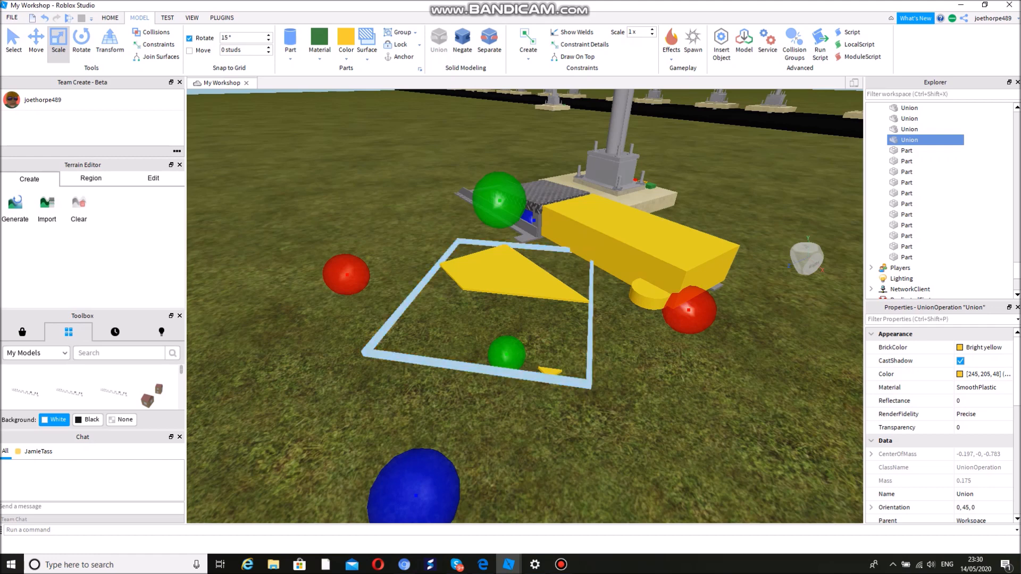
{"action": "key", "text": "Delete"}
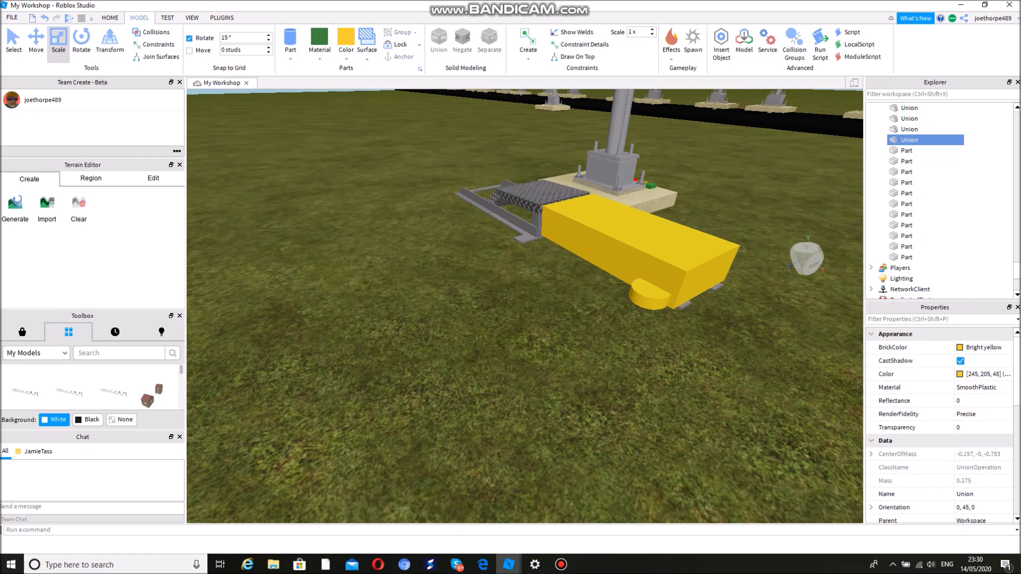
{"action": "key", "text": "d"}
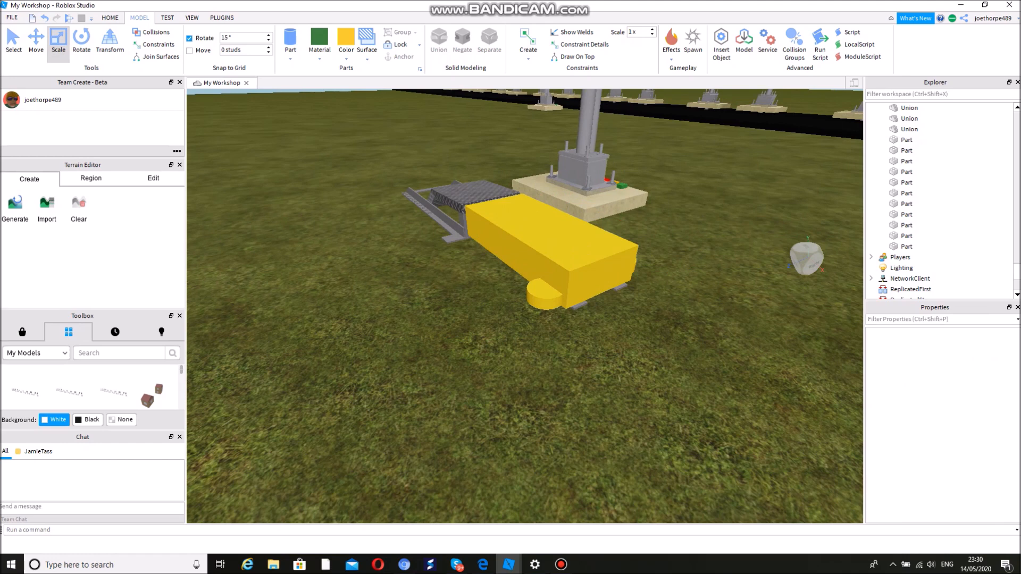
{"action": "left_click", "coordinate": [561, 565]}
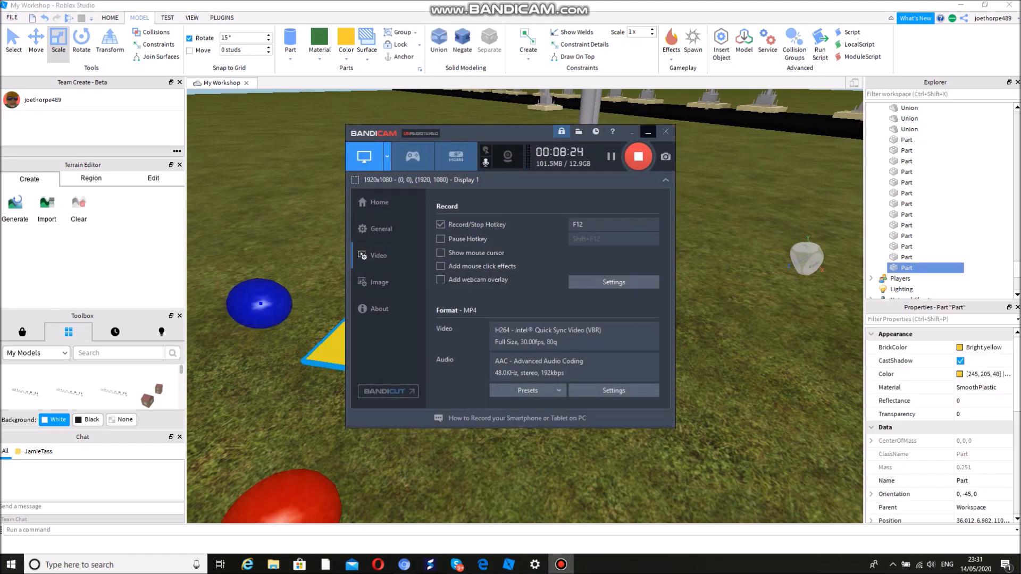
{"action": "left_click", "coordinate": [648, 132]}
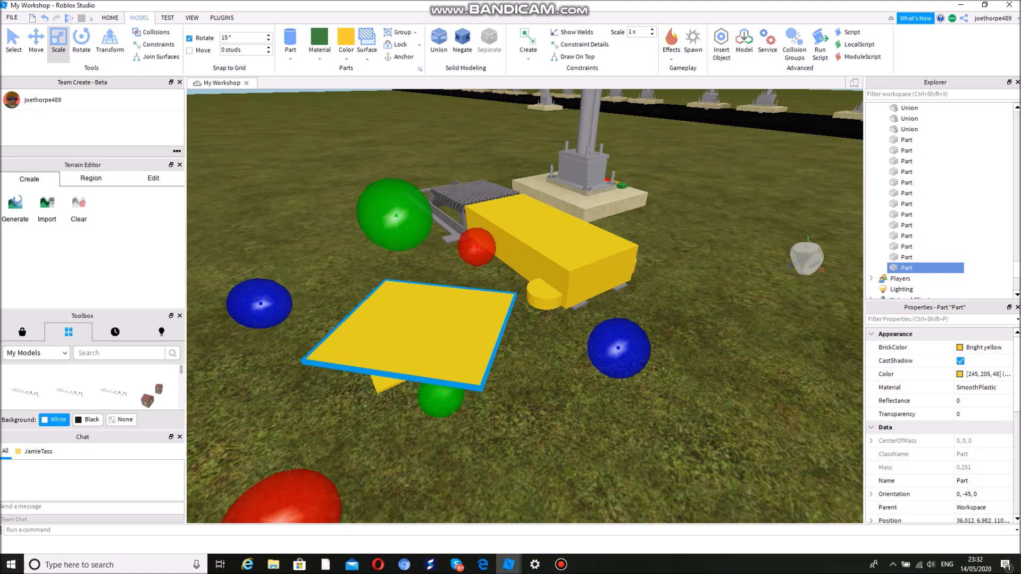
Thicken the rotated upper plate downward and upward, and shift it slightly so one corner of the lower plate stays uncovered.
{"action": "left_click_drag", "start_coordinate": [441, 400], "coordinate": [446, 414]}
{"action": "left_click_drag", "start_coordinate": [396, 216], "coordinate": [392, 202]}
{"action": "key", "text": "ctrl+2"}
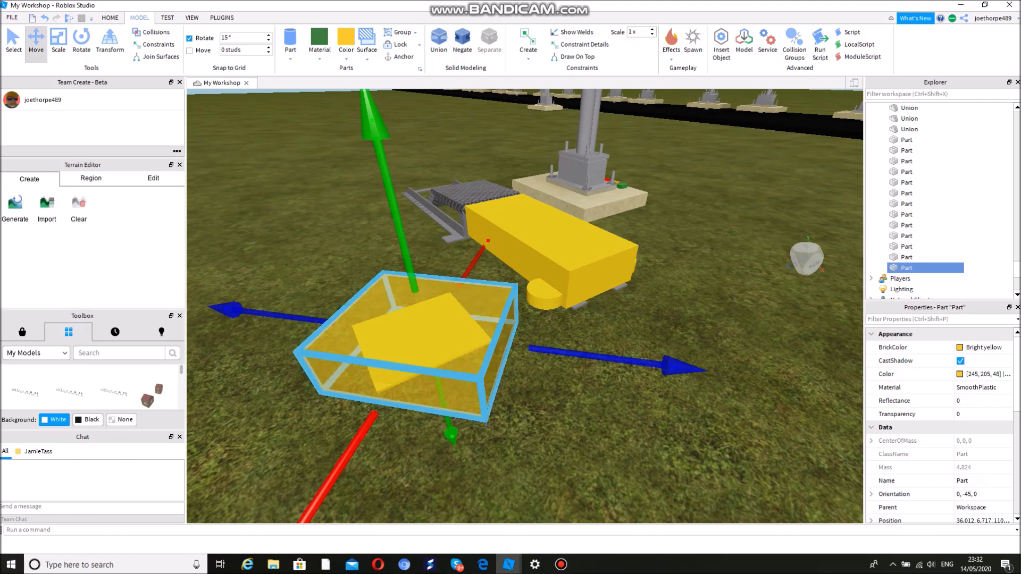
{"action": "left_click_drag", "start_coordinate": [415, 340], "coordinate": [417, 340]}
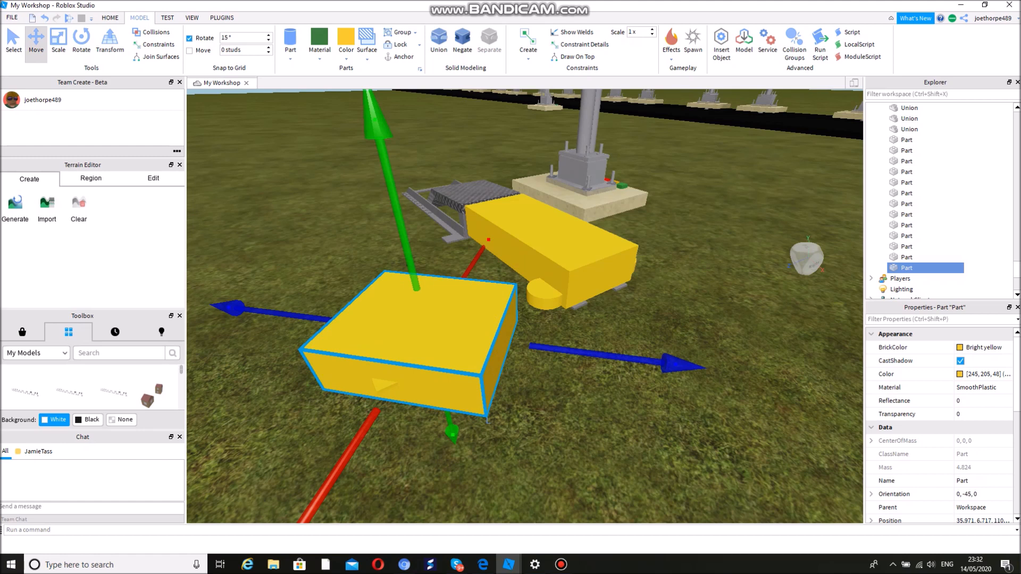
{"action": "left_click_drag", "start_coordinate": [405, 319], "coordinate": [407, 318]}
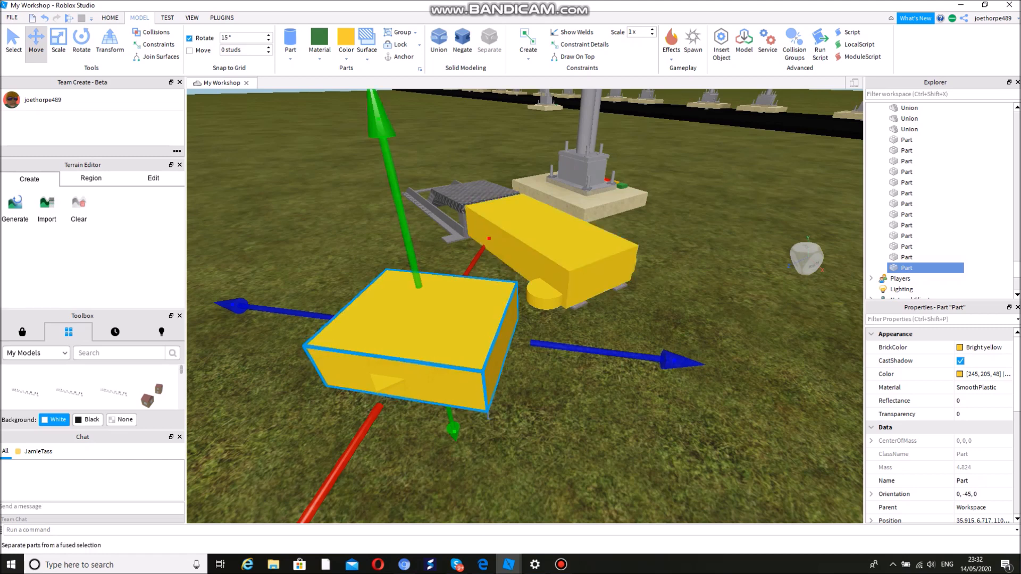
Try to cut the lower plate down to its exposed corner by negating the thick block and uniting the two.
{"action": "left_click", "coordinate": [462, 42]}
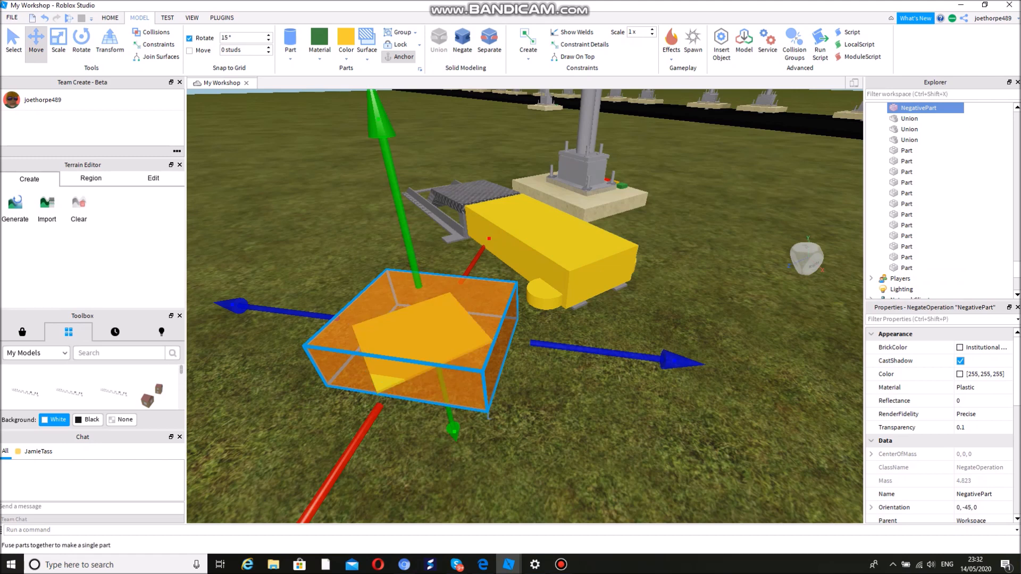
{"action": "left_click", "coordinate": [462, 41]}
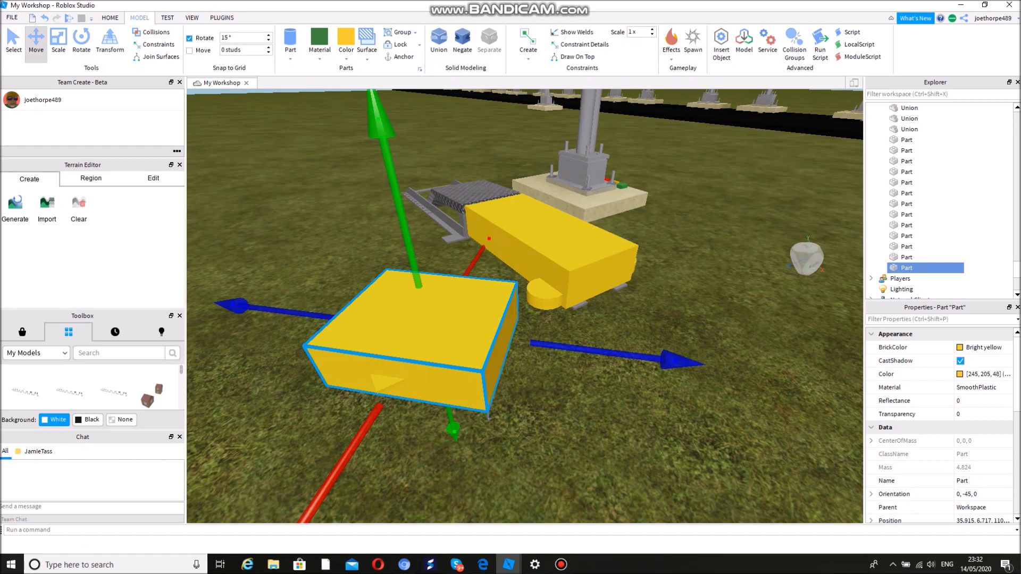
{"action": "left_click", "coordinate": [431, 462]}
{"action": "left_click", "coordinate": [404, 330]}
{"action": "left_click", "coordinate": [462, 42]}
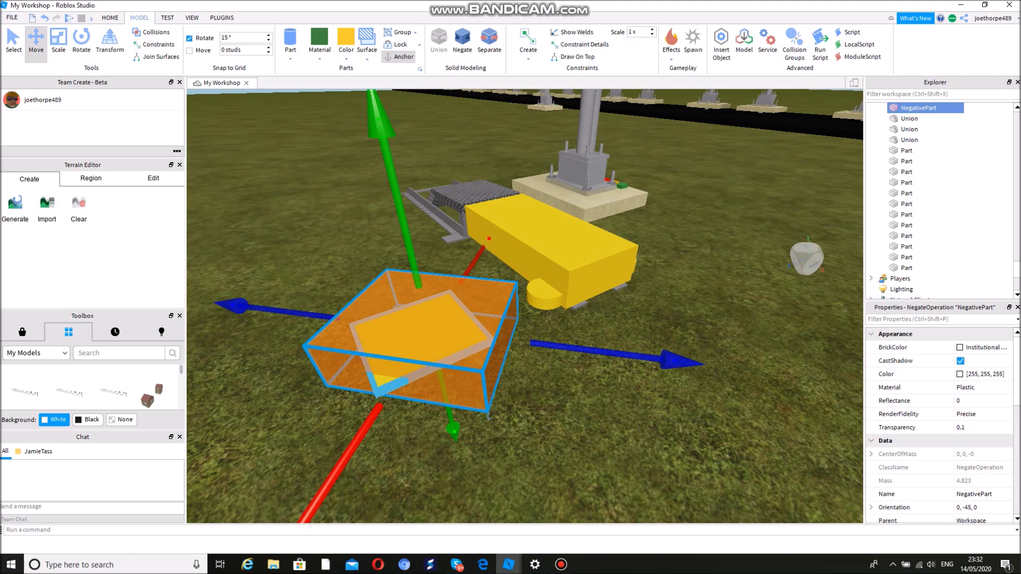
{"action": "left_click", "coordinate": [14, 42]}
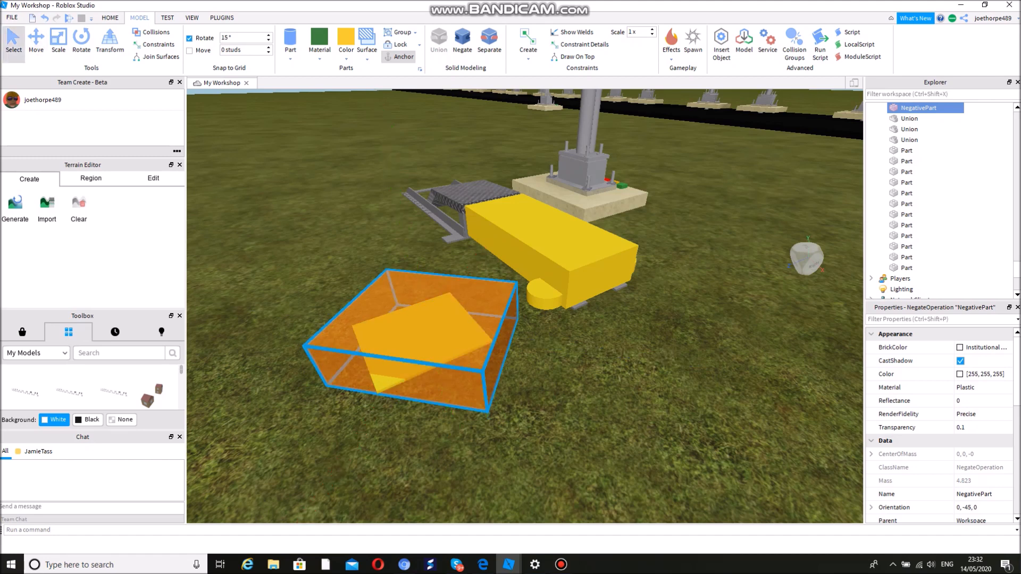
{"action": "left_click", "coordinate": [387, 381], "text": "ctrl"}
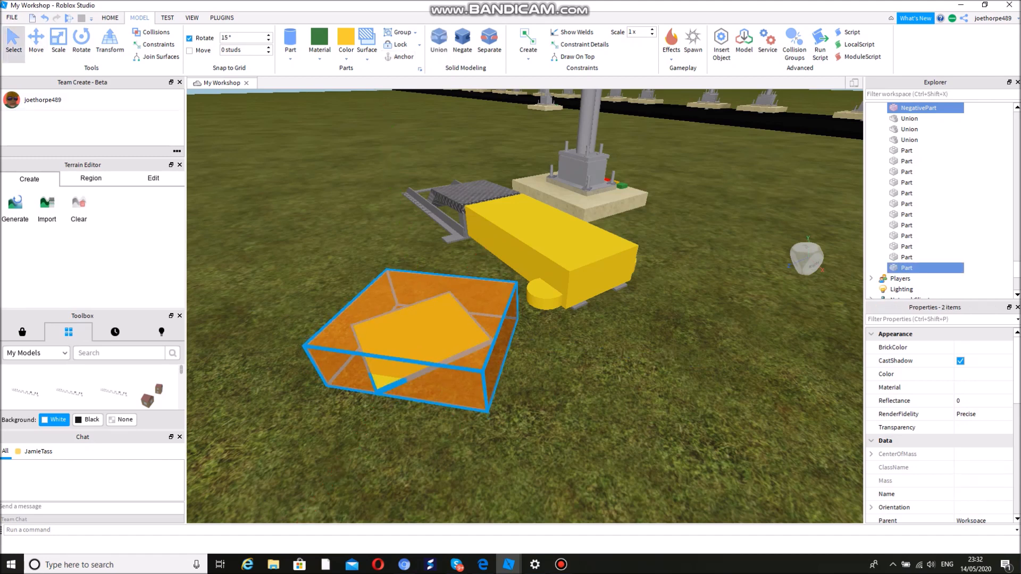
{"action": "left_click", "coordinate": [439, 40]}
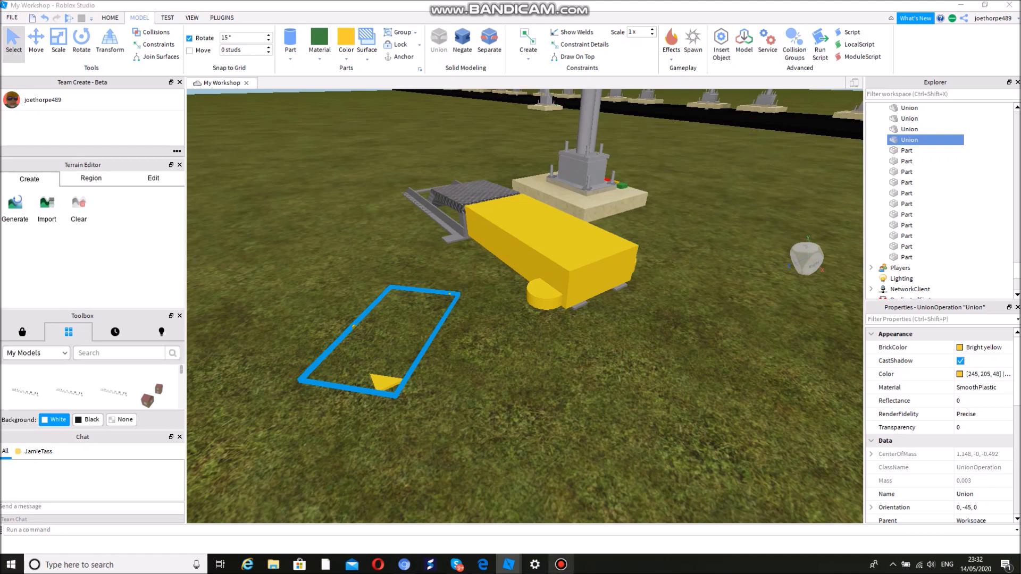
{"action": "left_click", "coordinate": [562, 565]}
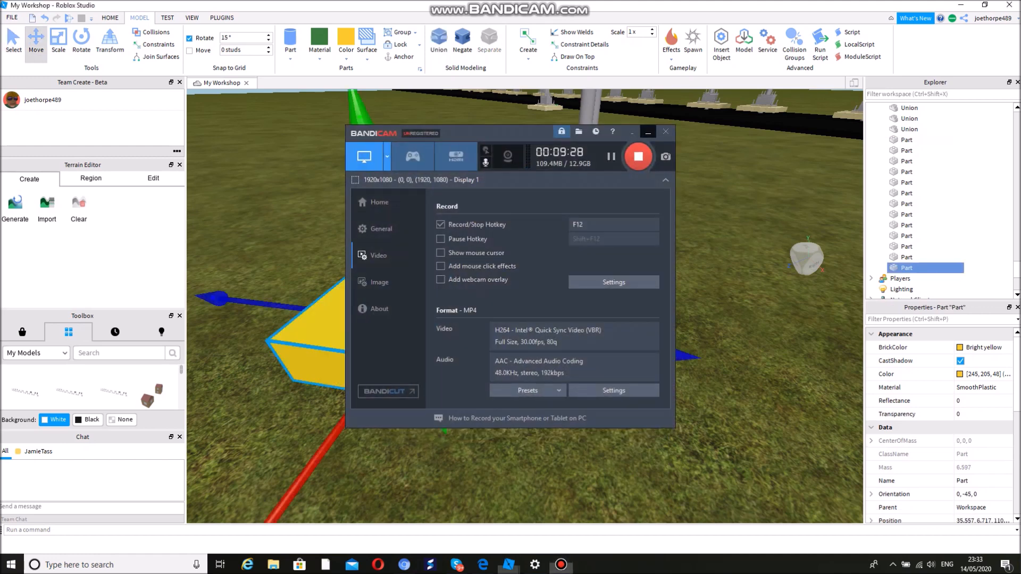
{"action": "left_click", "coordinate": [648, 131]}
{"action": "scroll", "coordinate": [525, 305], "scroll_direction": "up", "scroll_amount": 3}
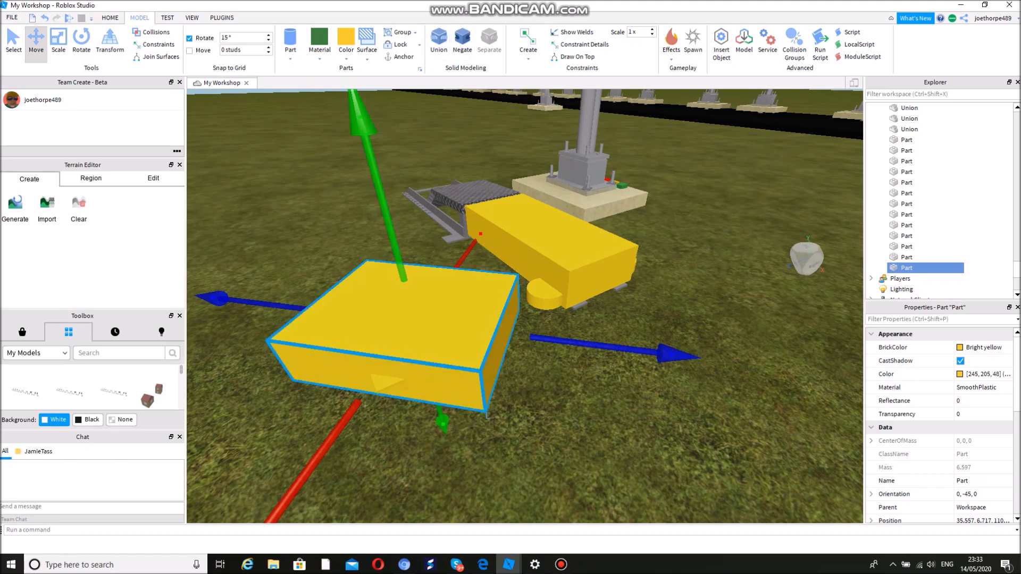
Negate the enlarged block and union it with the lower plate, cutting the plate down to a small triangle.
{"action": "left_click", "coordinate": [14, 43]}
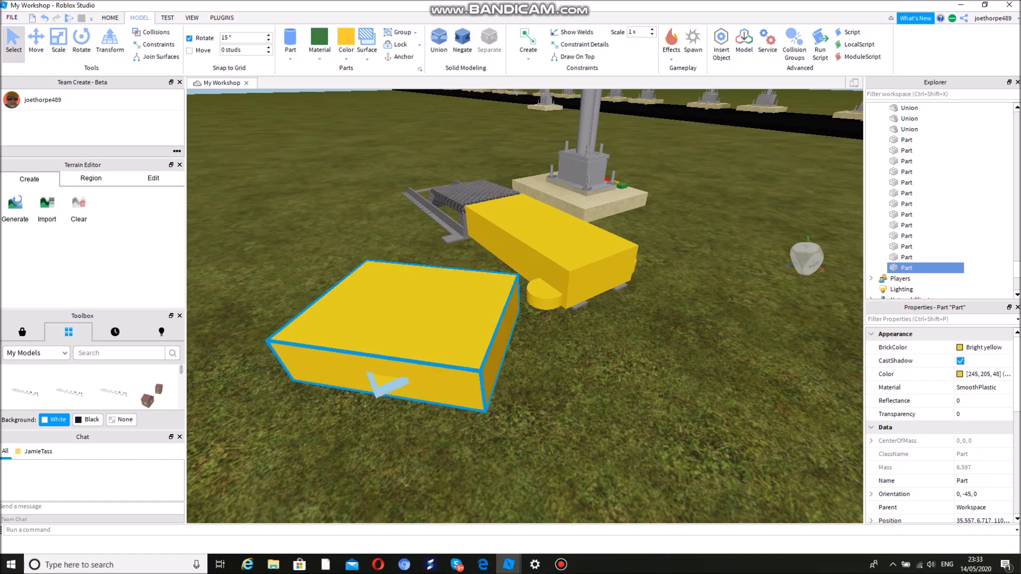
{"action": "left_click", "coordinate": [387, 383], "text": "ctrl"}
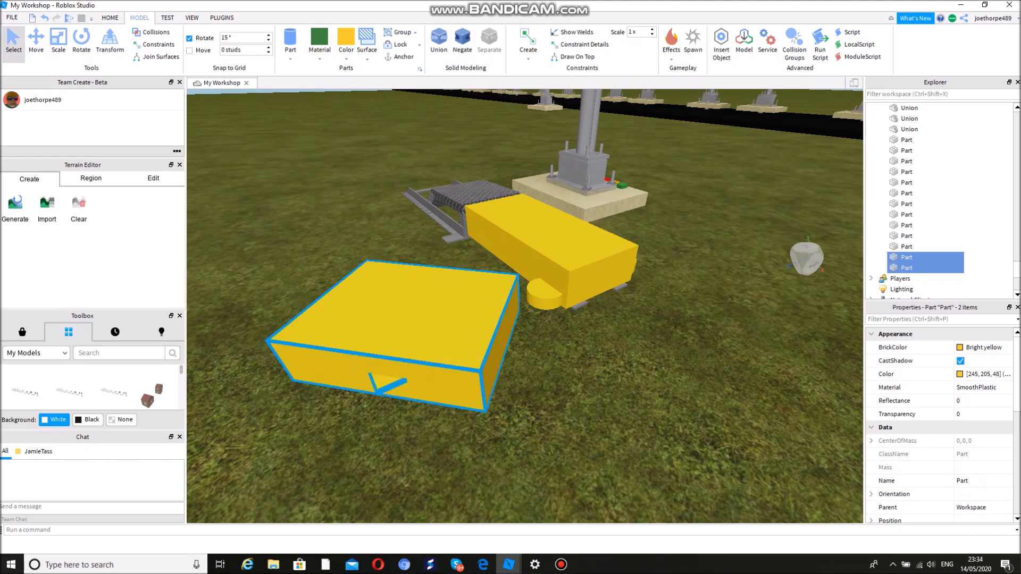
{"action": "left_click", "coordinate": [384, 426]}
{"action": "left_click", "coordinate": [396, 324]}
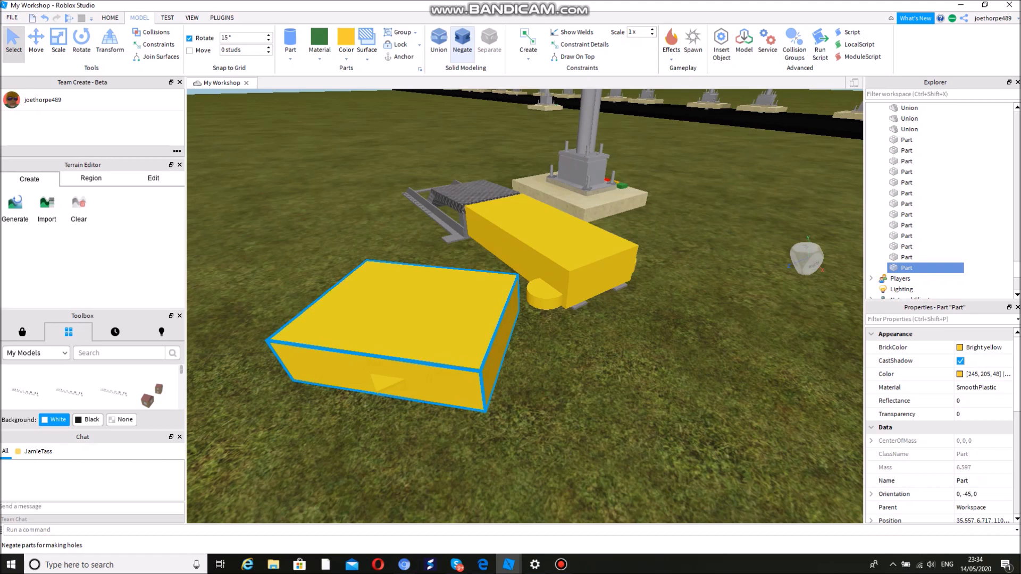
{"action": "left_click", "coordinate": [462, 41]}
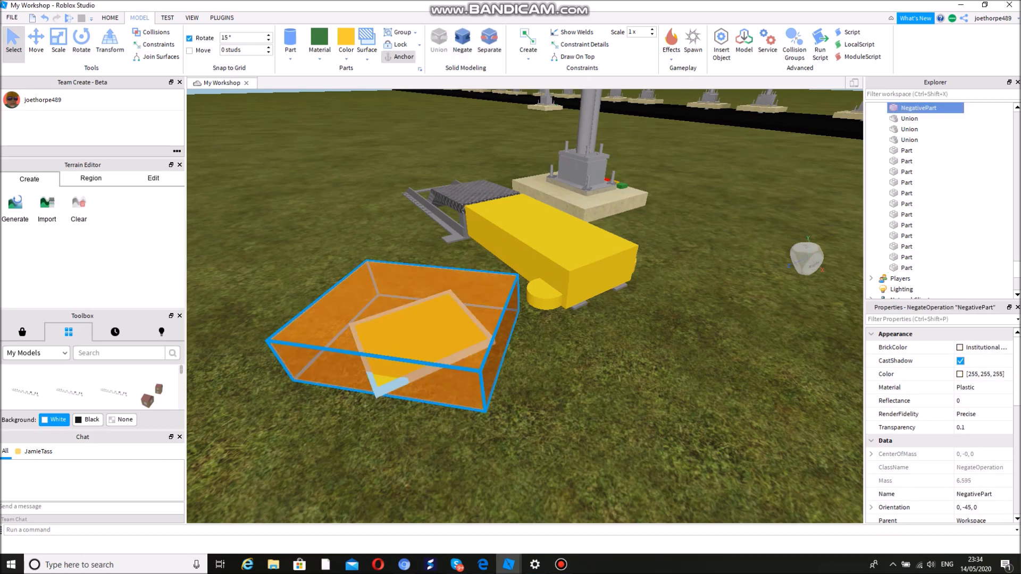
{"action": "left_click", "coordinate": [388, 384], "text": "ctrl"}
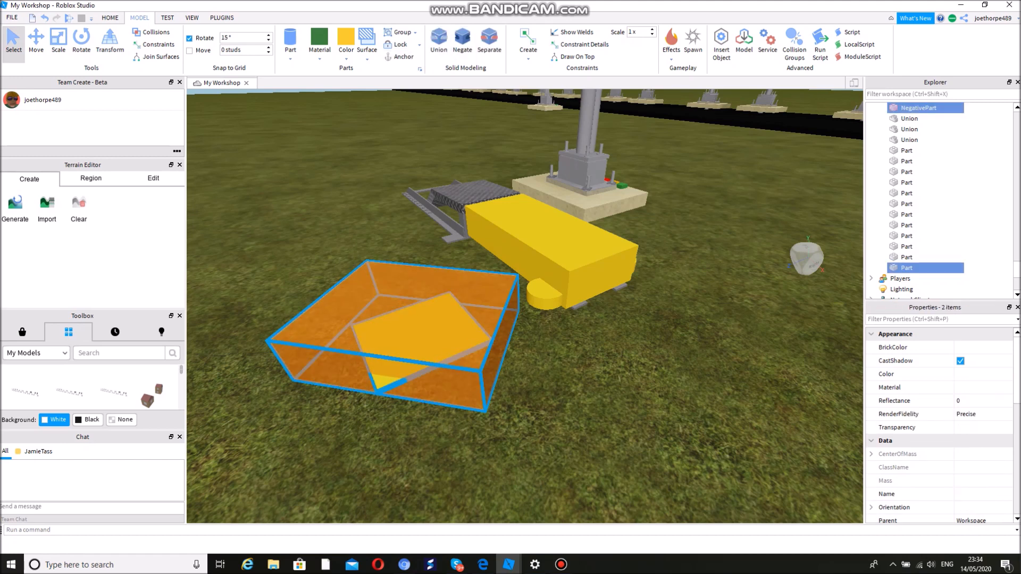
{"action": "left_click", "coordinate": [439, 40]}
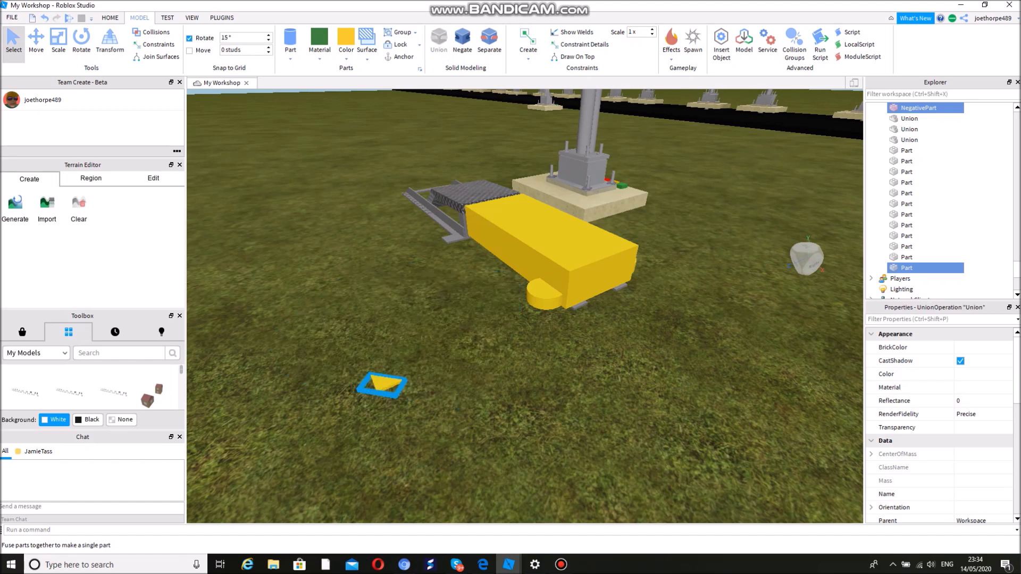
{"action": "left_click", "coordinate": [330, 187]}
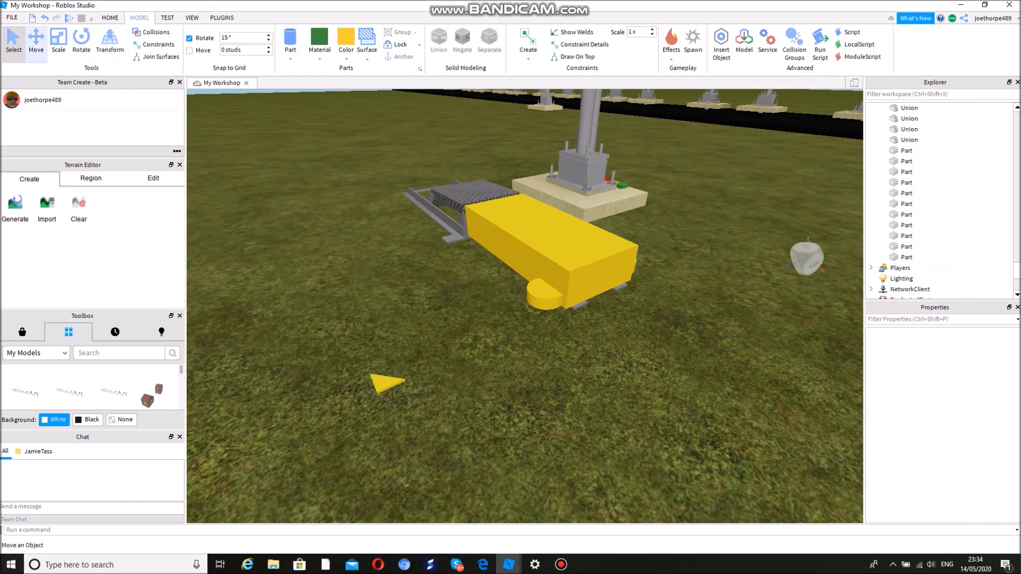
Rotate the small yellow triangle 90° about its horizontal axis so it stands on edge.
{"action": "left_click", "coordinate": [36, 43]}
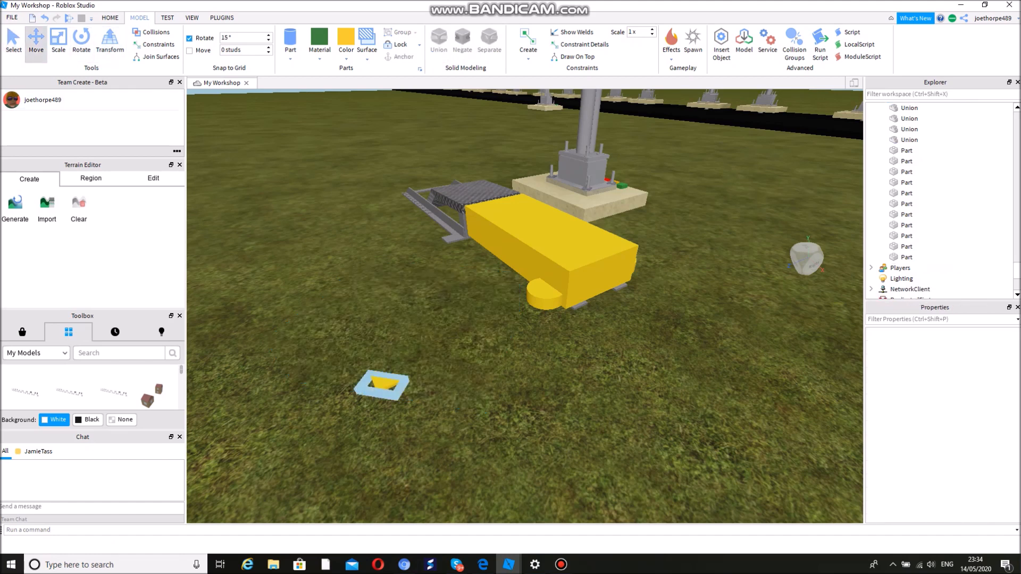
{"action": "left_click", "coordinate": [383, 383]}
{"action": "left_click", "coordinate": [81, 42]}
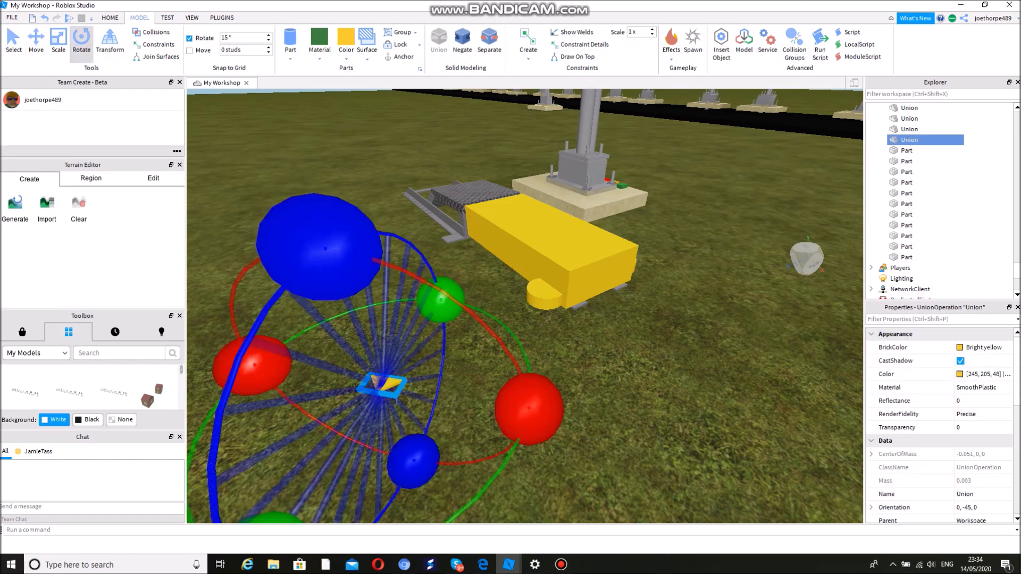
{"action": "left_click_drag", "start_coordinate": [325, 248], "coordinate": [443, 323]}
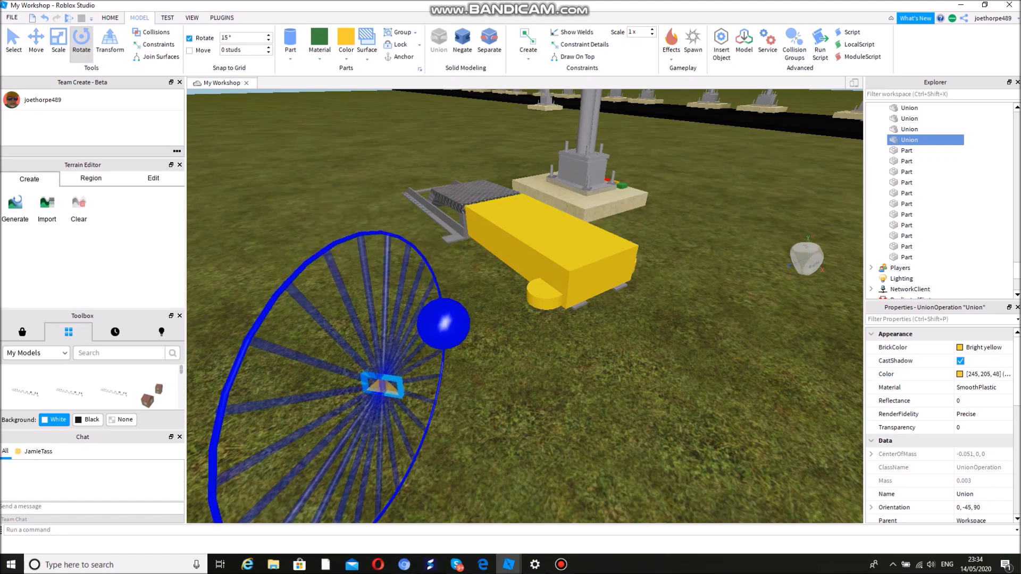
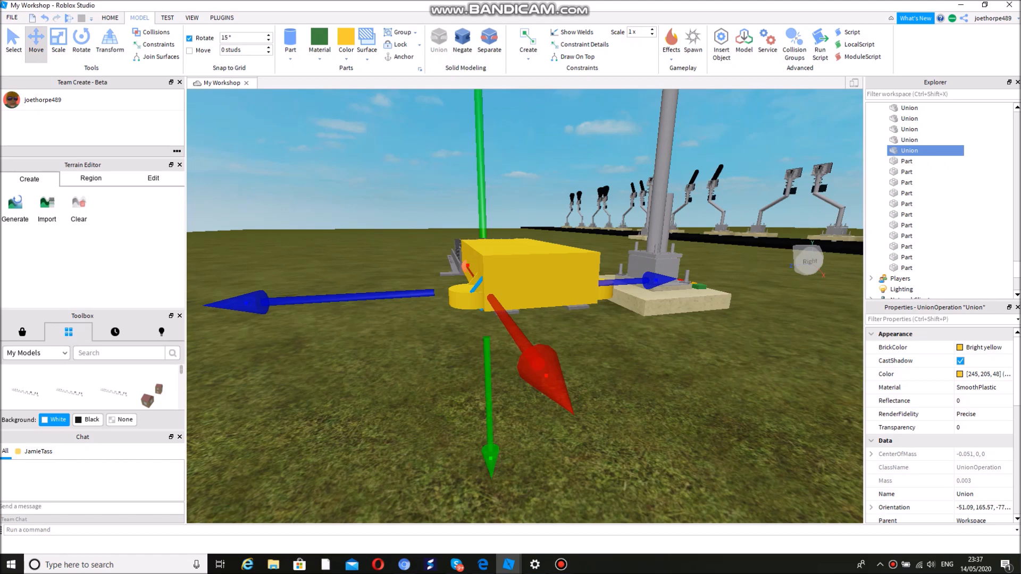
Duplicate the triangle onto the opposite side of the yellow block and rotate the copy about the vertical axis by 180° plus 15°.
{"action": "key", "text": "ctrl+z"}
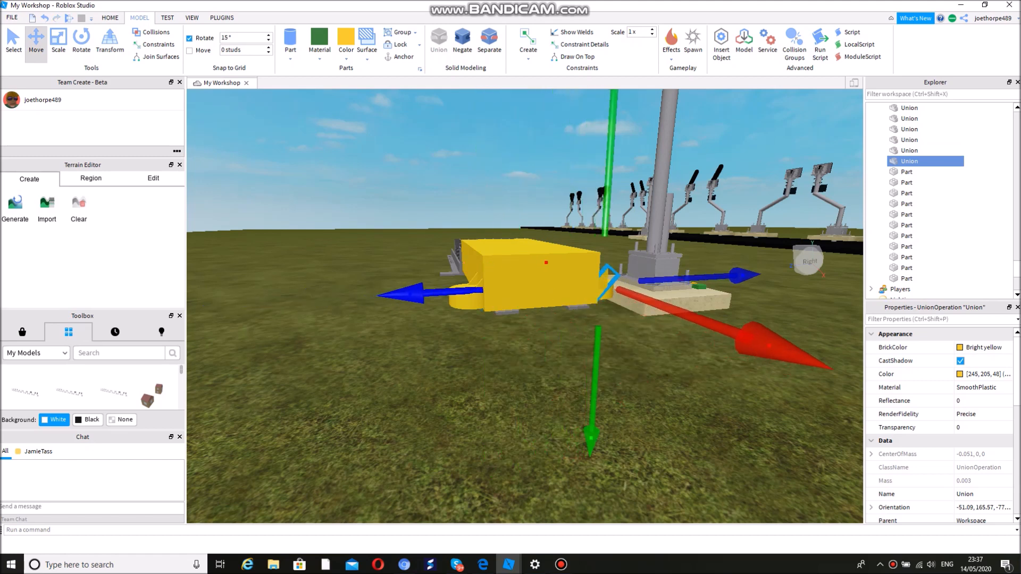
{"action": "key", "text": "d"}
{"action": "key", "text": "w"}
{"action": "key", "text": "d"}
{"action": "key", "text": "ctrl+4"}
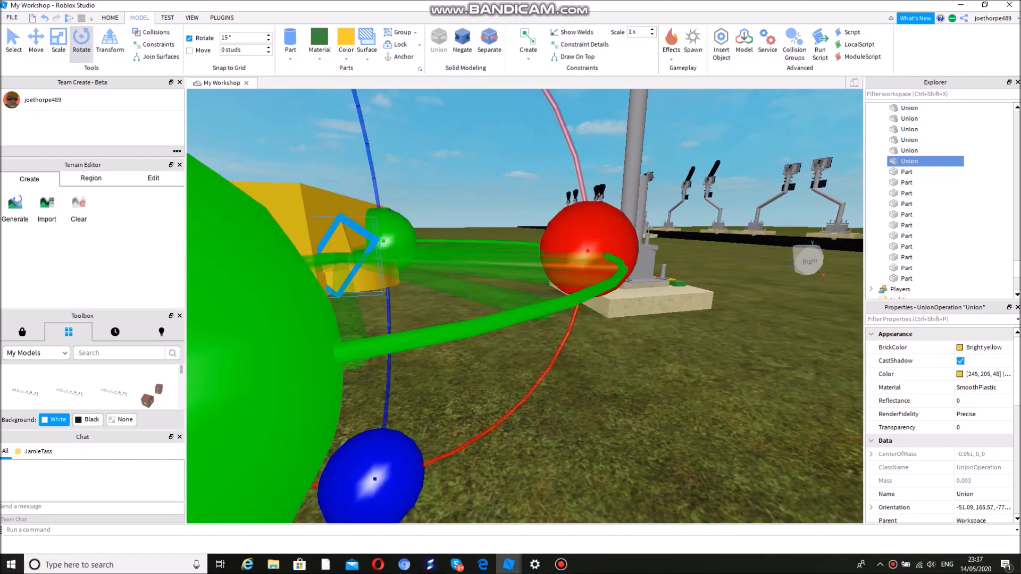
{"action": "left_click_drag", "start_coordinate": [266, 362], "coordinate": [267, 362]}
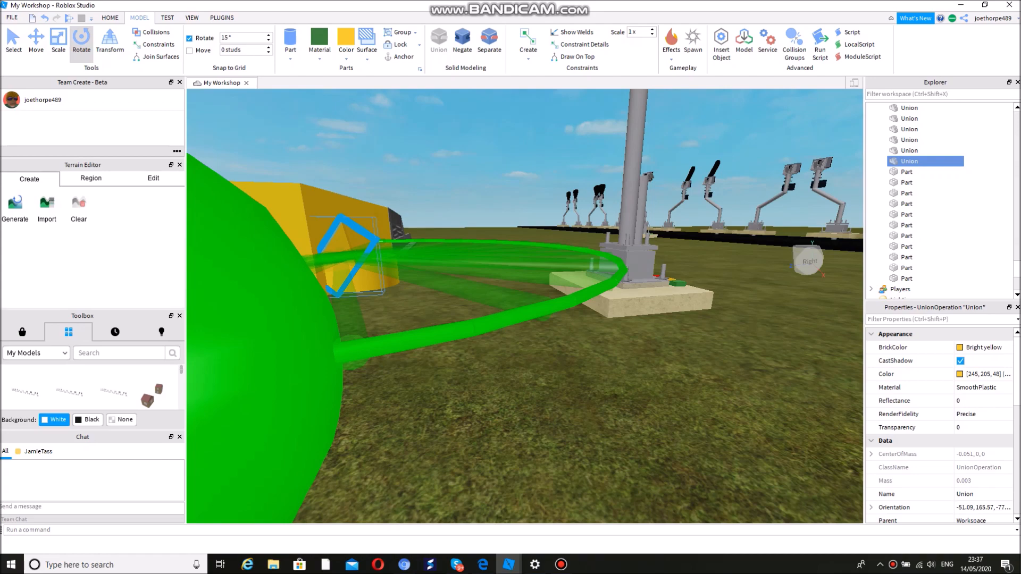
{"action": "right_click_drag", "start_coordinate": [478, 426], "coordinate": [480, 487]}
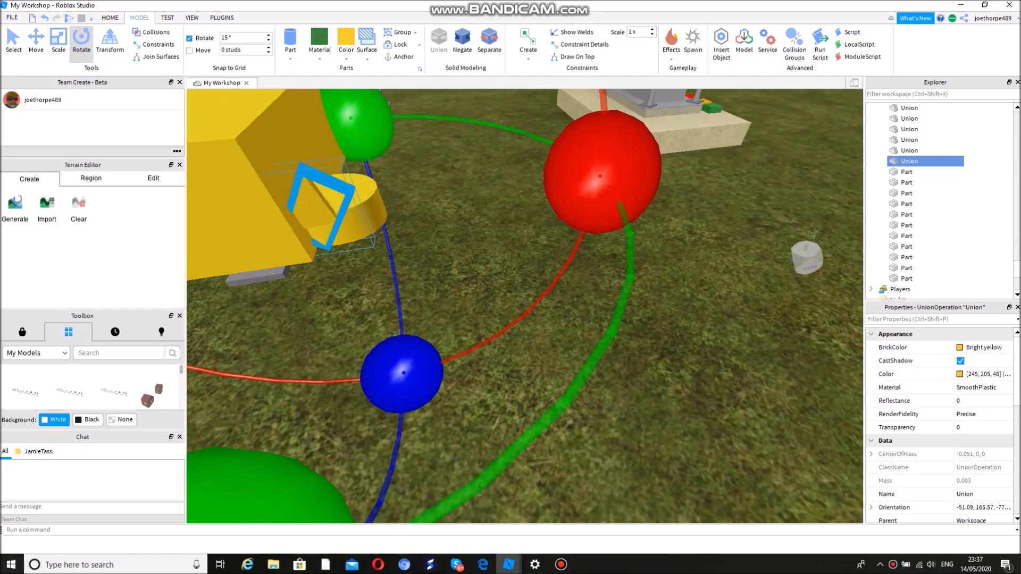
{"action": "scroll", "coordinate": [525, 306], "scroll_direction": "down", "scroll_amount": 5}
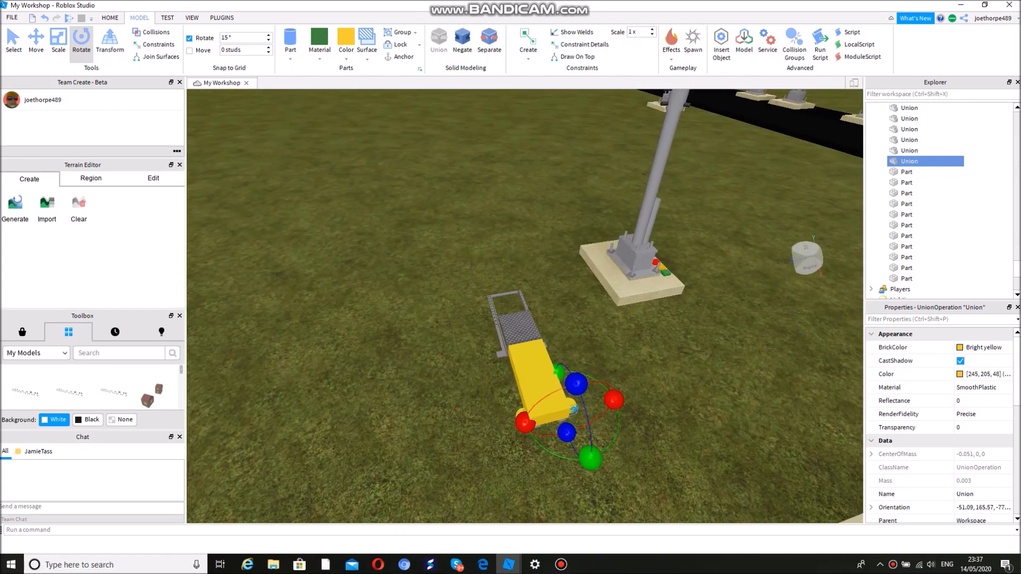
{"action": "key", "text": "d"}
{"action": "right_click_drag", "start_coordinate": [525, 307], "coordinate": [527, 360]}
{"action": "key", "text": "w"}
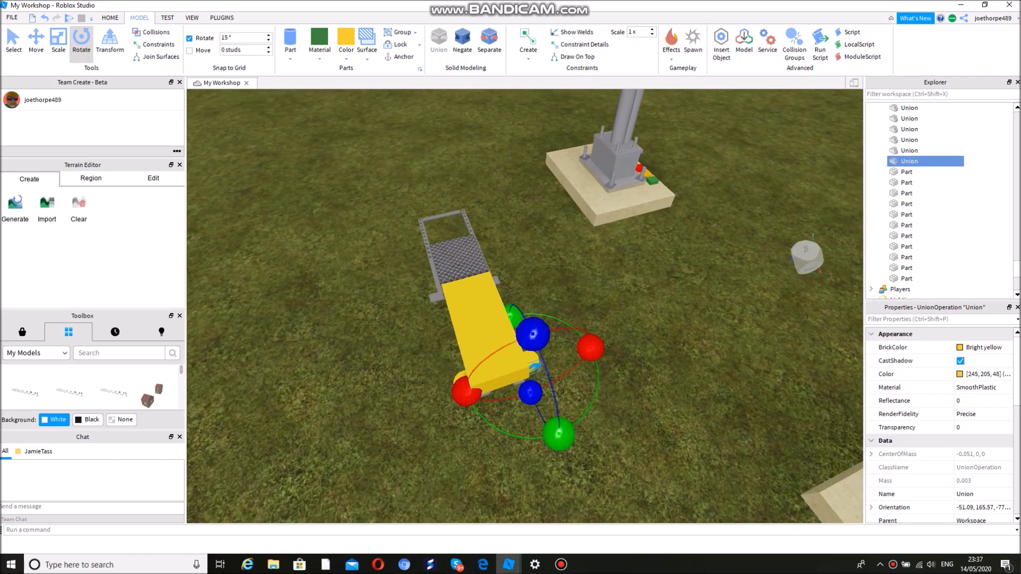
{"action": "scroll", "coordinate": [617, 356], "scroll_direction": "up", "scroll_amount": 6}
{"action": "right_click_drag", "start_coordinate": [525, 306], "coordinate": [489, 330]}
{"action": "left_click_drag", "start_coordinate": [428, 460], "coordinate": [428, 206]}
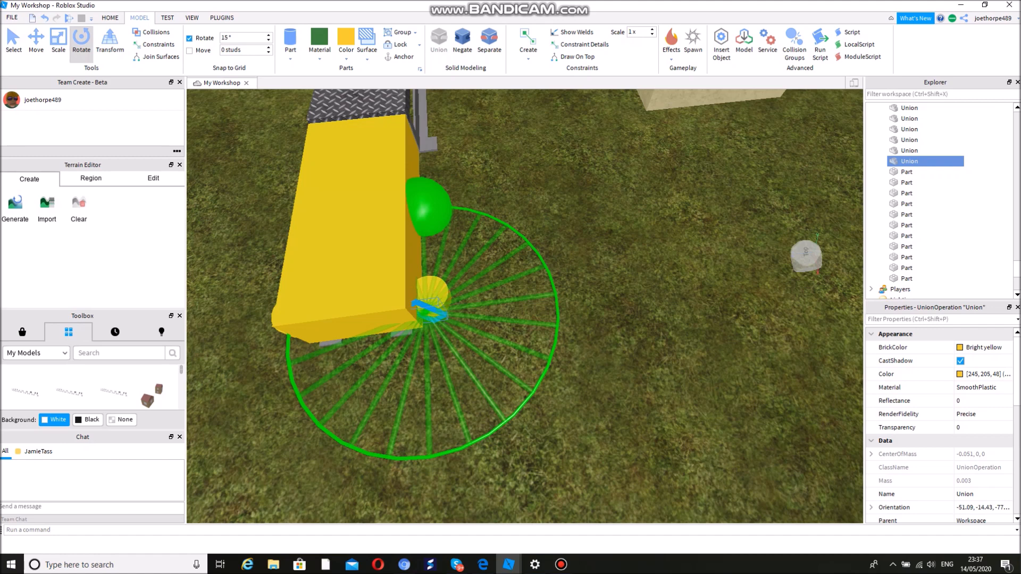
{"action": "left_click_drag", "start_coordinate": [429, 206], "coordinate": [417, 212]}
{"action": "left_click", "coordinate": [505, 229]}
Move the copied triangle sideways into the yellow block's side face, above the cylindrical disc.
{"action": "right_click_drag", "start_coordinate": [505, 229], "coordinate": [490, 178]}
{"action": "key", "text": "w"}
{"action": "key", "text": "a"}
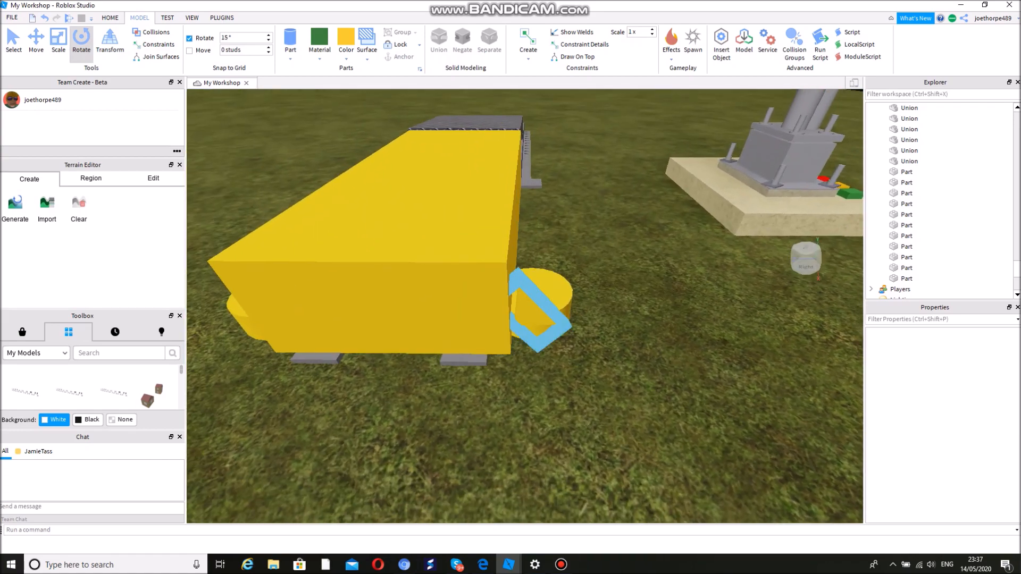
{"action": "left_click", "coordinate": [540, 306]}
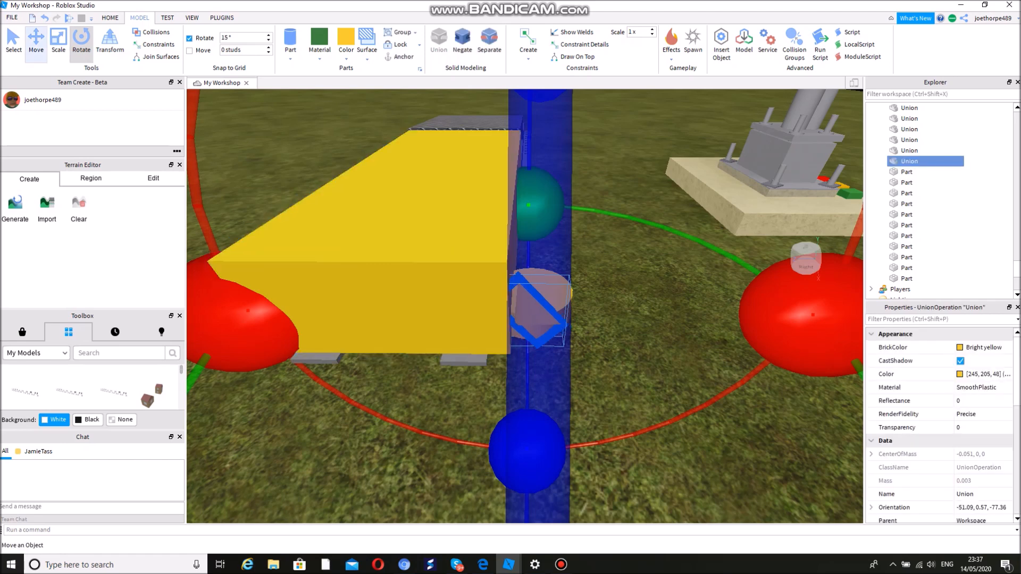
{"action": "left_click", "coordinate": [36, 40]}
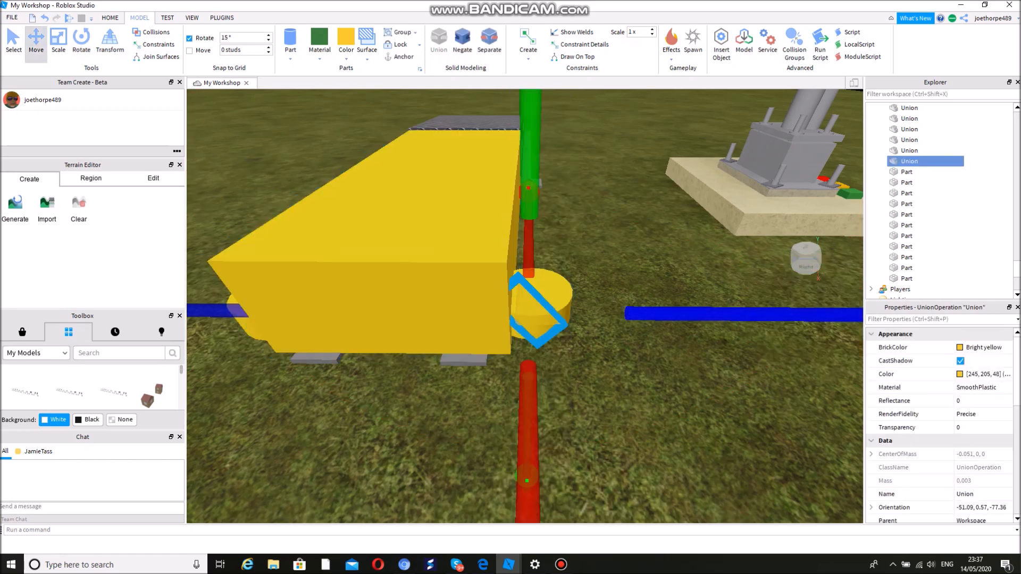
{"action": "left_click_drag", "start_coordinate": [670, 314], "coordinate": [659, 314]}
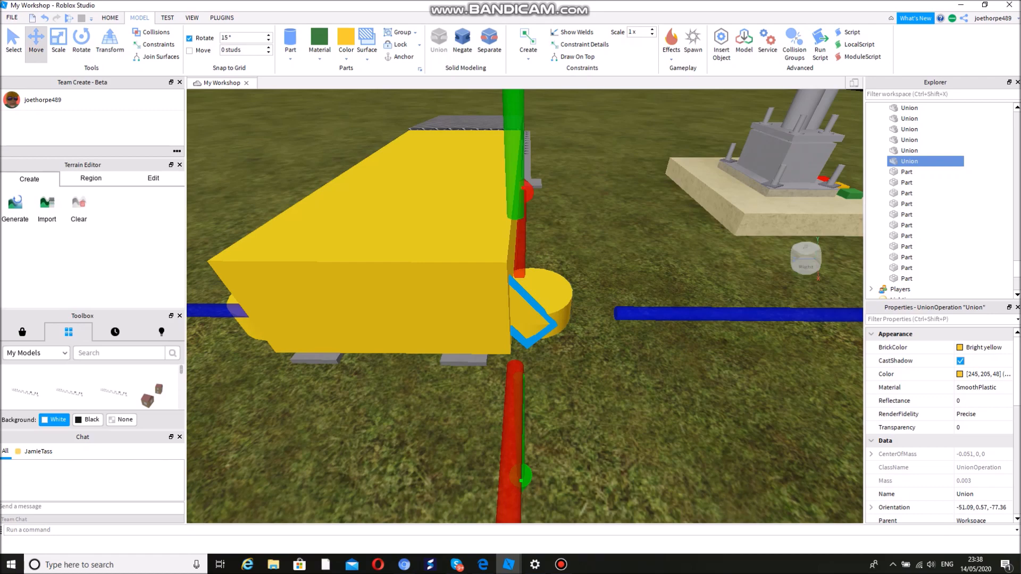
Shift the triangular gusset slightly along the yellow block's side so it sits over the near edge of the disc.
{"action": "left_click", "coordinate": [664, 253]}
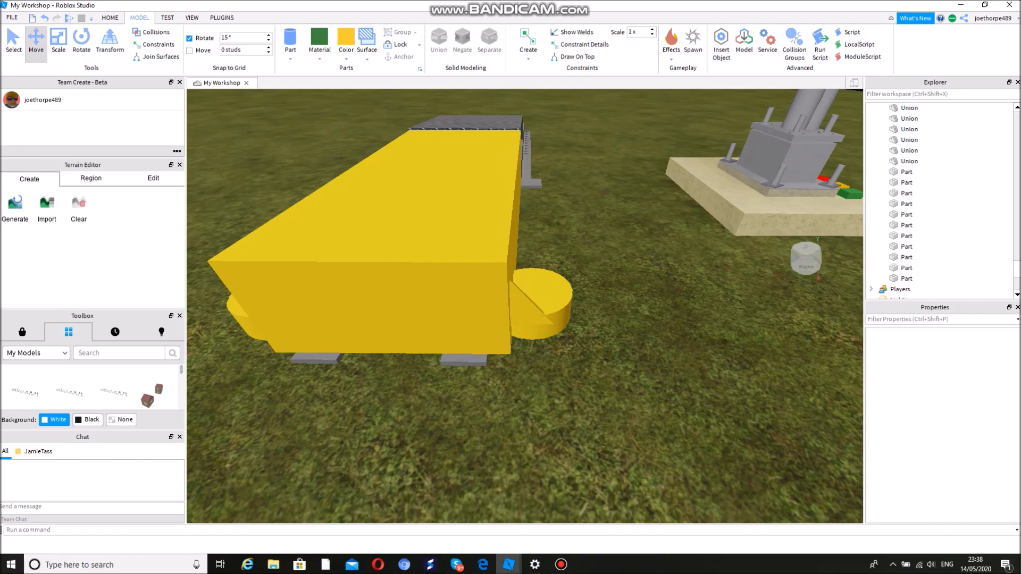
{"action": "key", "text": "w"}
{"action": "right_click_drag", "start_coordinate": [663, 253], "coordinate": [598, 242]}
{"action": "key", "text": "s"}
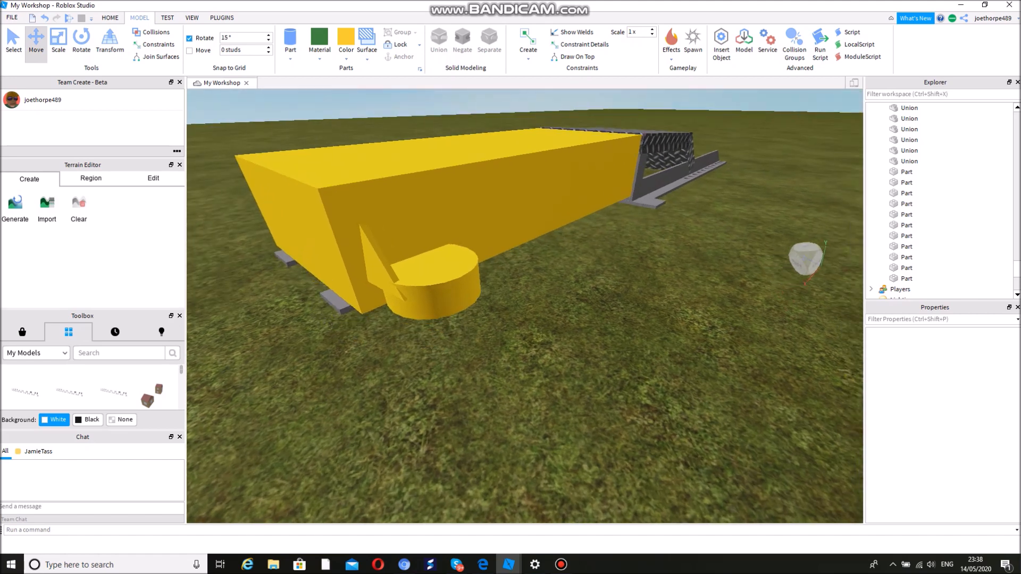
{"action": "left_click", "coordinate": [395, 294]}
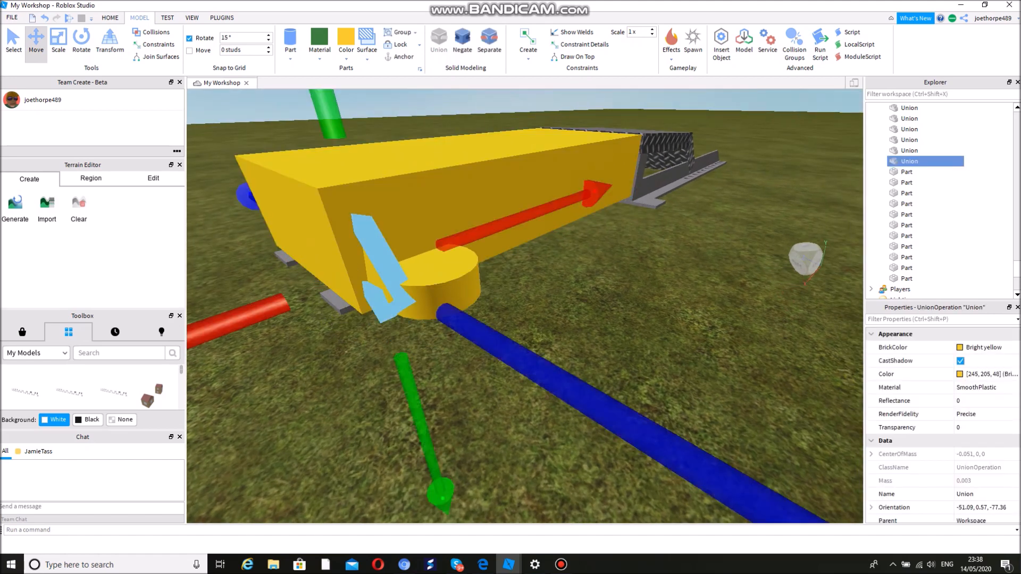
{"action": "left_click_drag", "start_coordinate": [394, 293], "coordinate": [411, 301]}
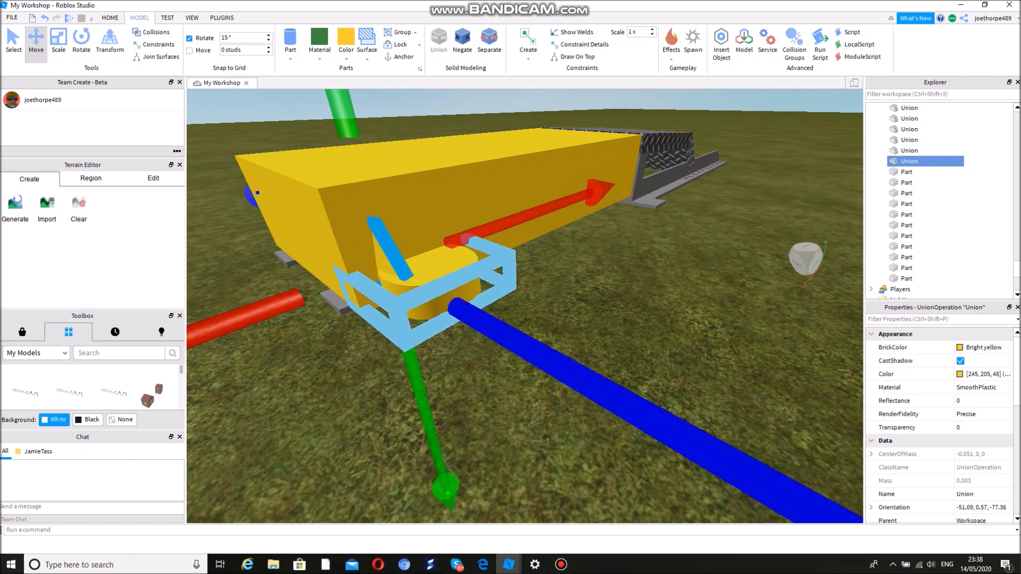
Duplicate the triangular gusset and move the copy along the block's side to the disc's other edge.
{"action": "key", "text": "ctrl+d"}
{"action": "left_click_drag", "start_coordinate": [414, 298], "coordinate": [479, 268]}
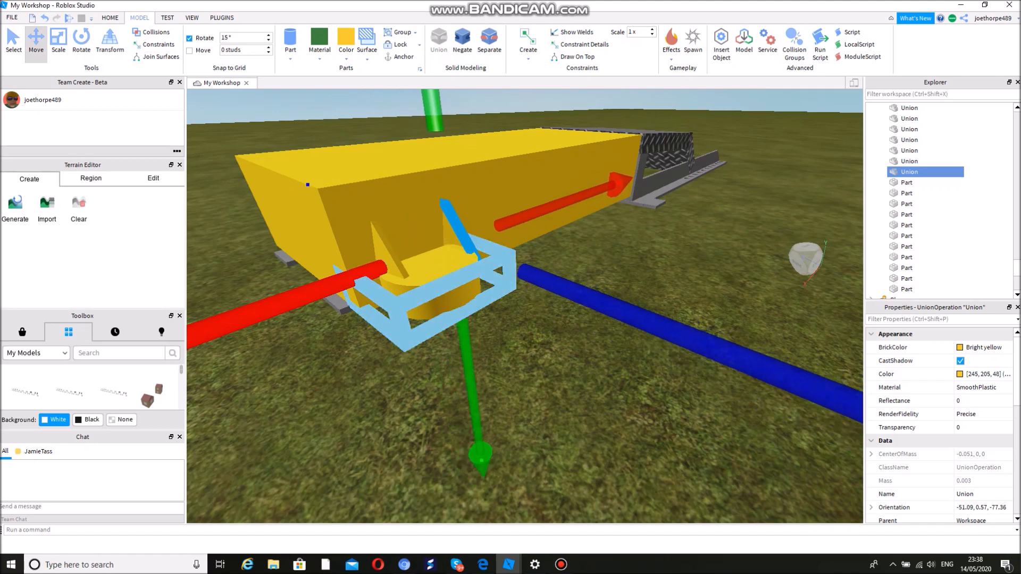
{"action": "left_click", "coordinate": [564, 340]}
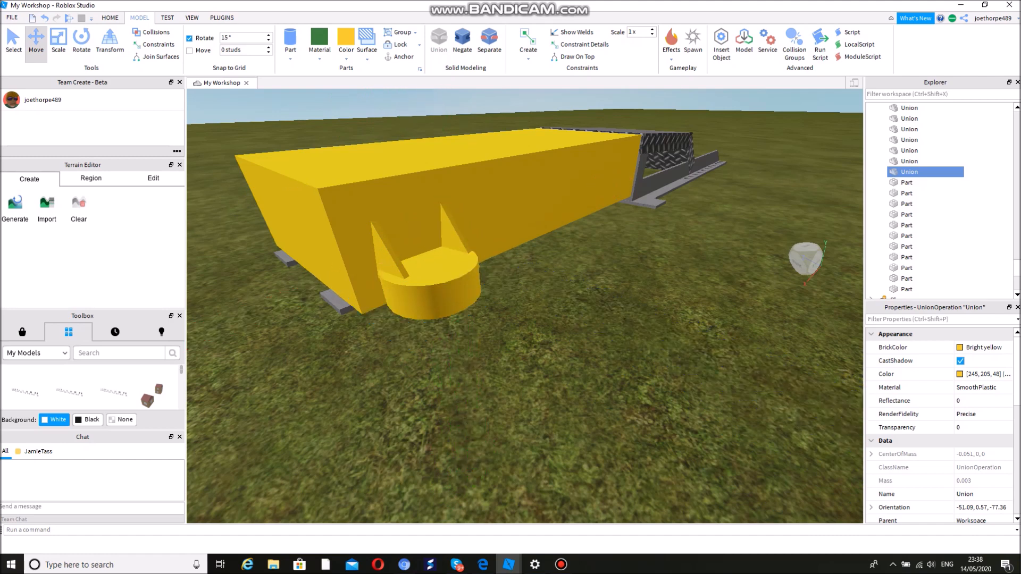
Nudge the two triangular gussets above the disc on the block's opposite side into place.
{"action": "right_click_drag", "start_coordinate": [564, 341], "coordinate": [651, 299]}
{"action": "key", "text": "d"}
{"action": "key", "text": "d"}
{"action": "key", "text": "a"}
{"action": "key", "text": "a"}
{"action": "key", "text": "w"}
{"action": "key", "text": "e"}
{"action": "left_click", "coordinate": [510, 313]}
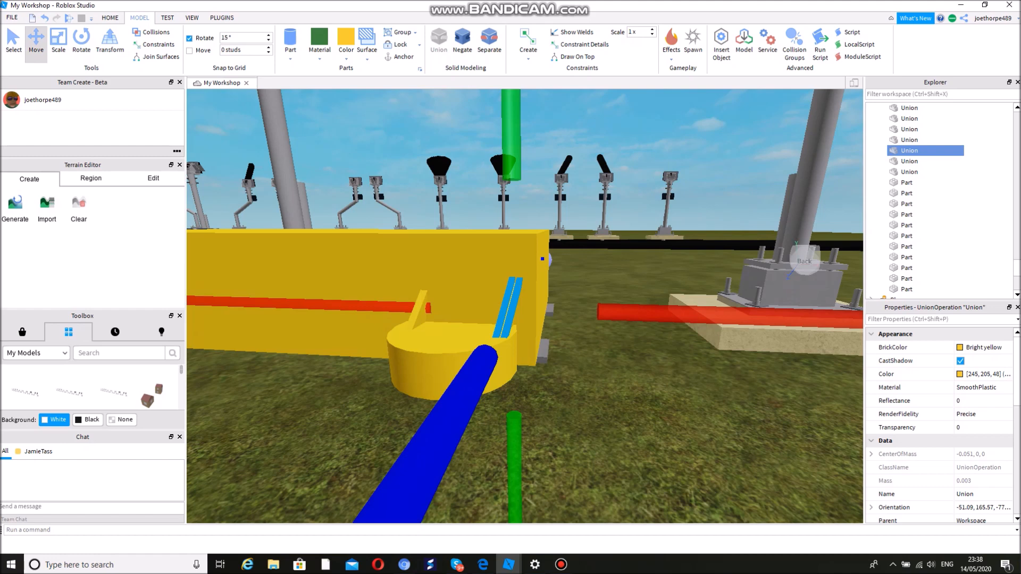
{"action": "left_click", "coordinate": [367, 410]}
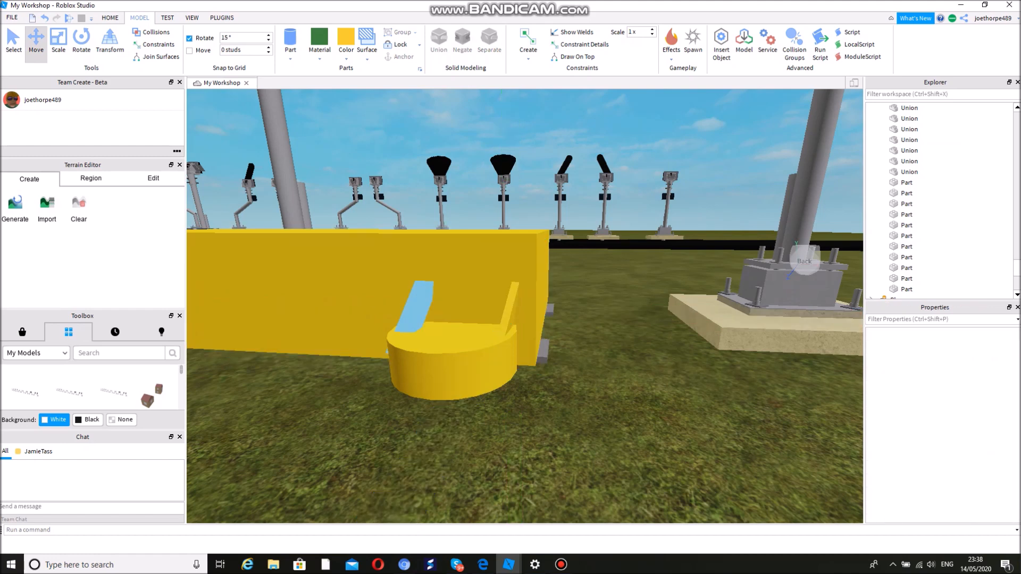
{"action": "left_click", "coordinate": [505, 262]}
{"action": "left_click_drag", "start_coordinate": [411, 146], "coordinate": [409, 134]}
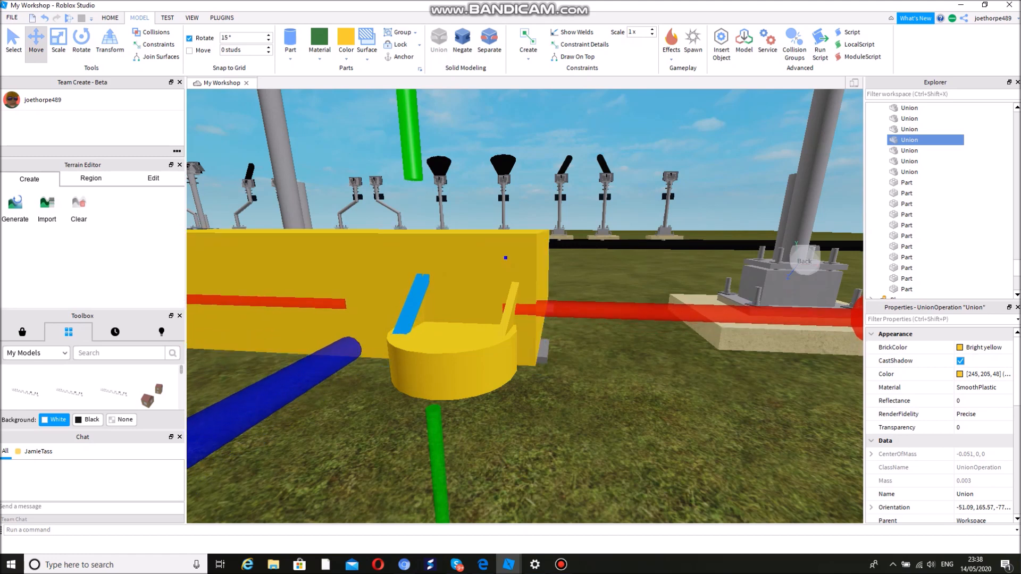
{"action": "left_click", "coordinate": [596, 405]}
Lengthen both grey metal strips under the yellow block so they extend past its free end by matching amounts.
{"action": "right_click_drag", "start_coordinate": [596, 405], "coordinate": [469, 449]}
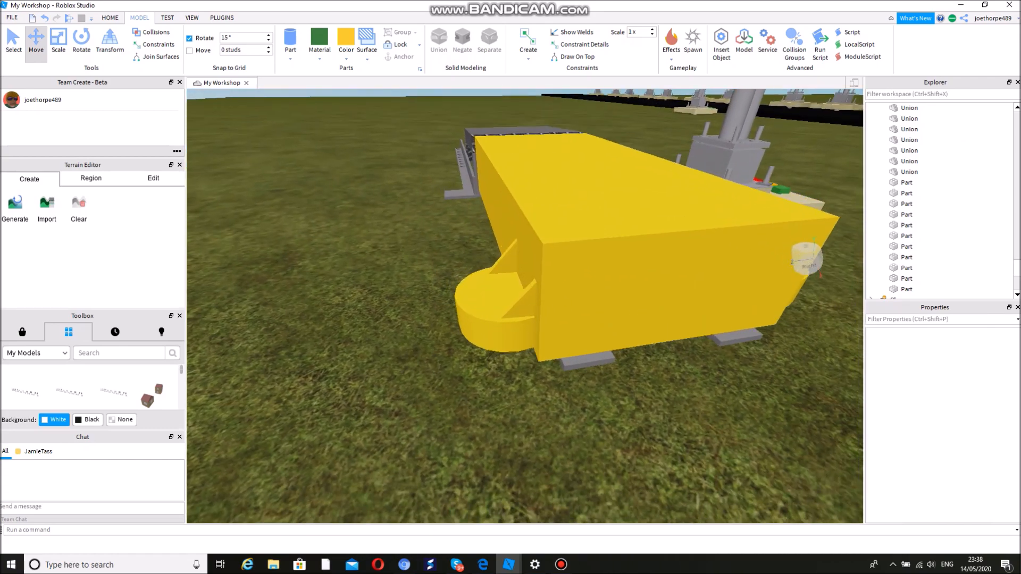
{"action": "scroll", "coordinate": [525, 306], "scroll_direction": "down", "scroll_amount": 5}
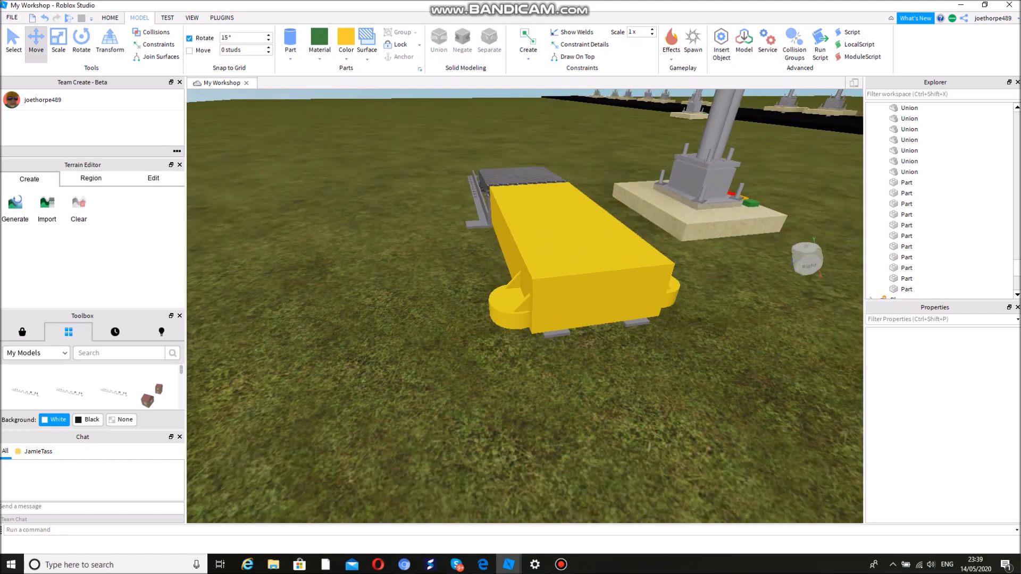
{"action": "mouse_move", "coordinate": [525, 306]}
{"action": "right_mouse_down"}
{"action": "mouse_move", "coordinate": [525, 338]}
{"action": "mouse_move", "coordinate": [525, 301]}
{"action": "right_mouse_up"}
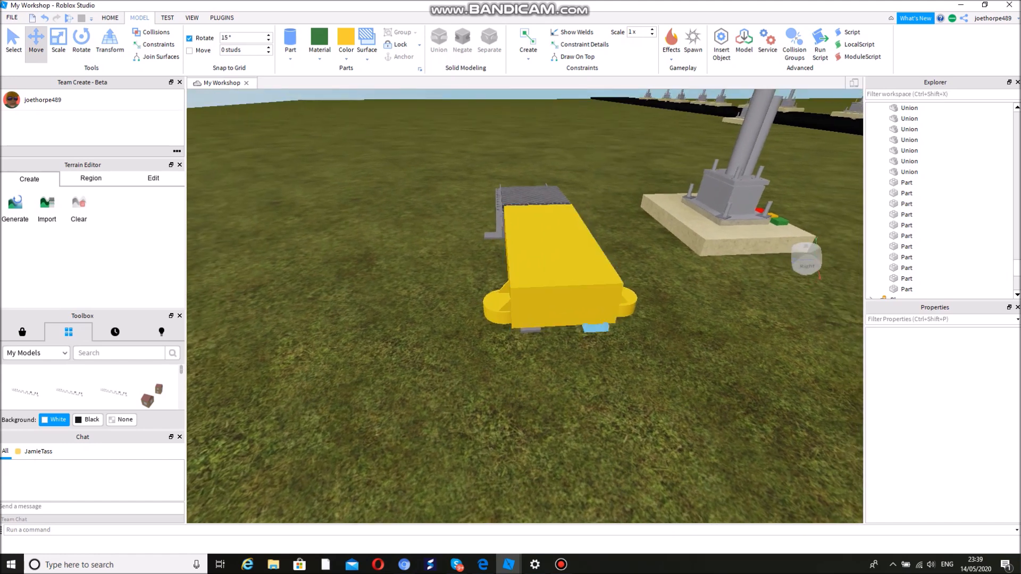
{"action": "left_click", "coordinate": [596, 328]}
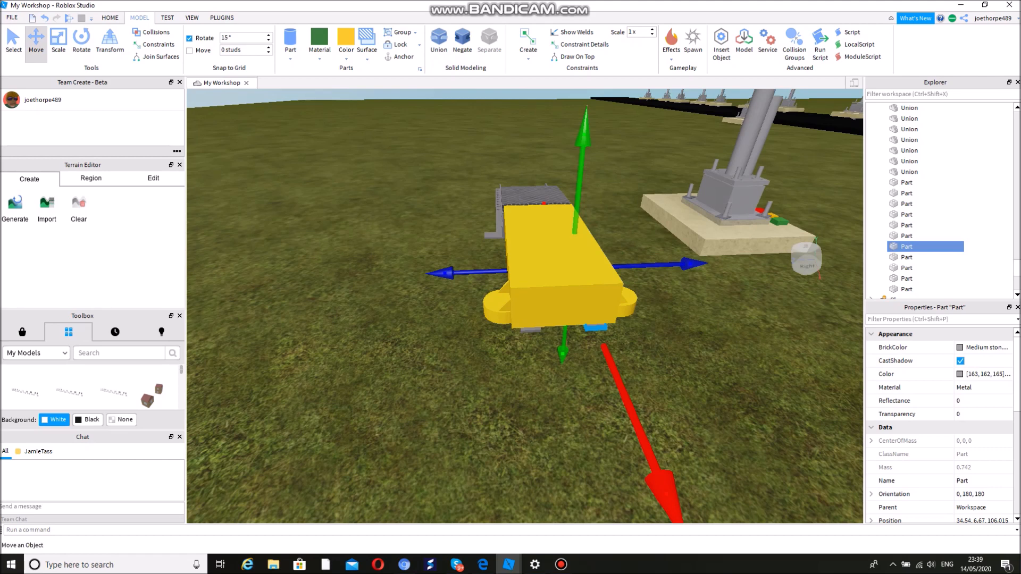
{"action": "left_click", "coordinate": [59, 43]}
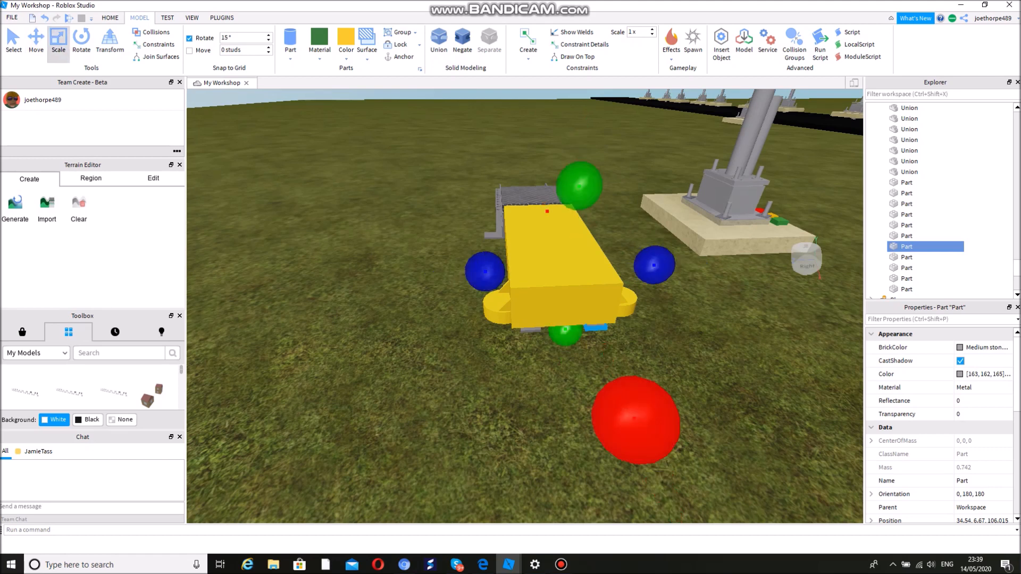
{"action": "left_click_drag", "start_coordinate": [635, 420], "coordinate": [659, 473]}
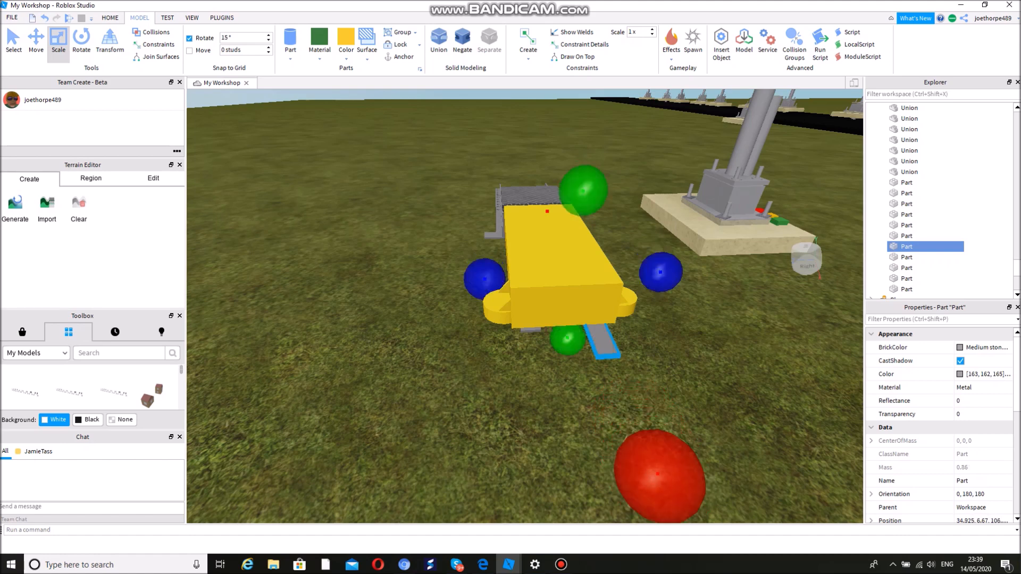
{"action": "left_click", "coordinate": [531, 331]}
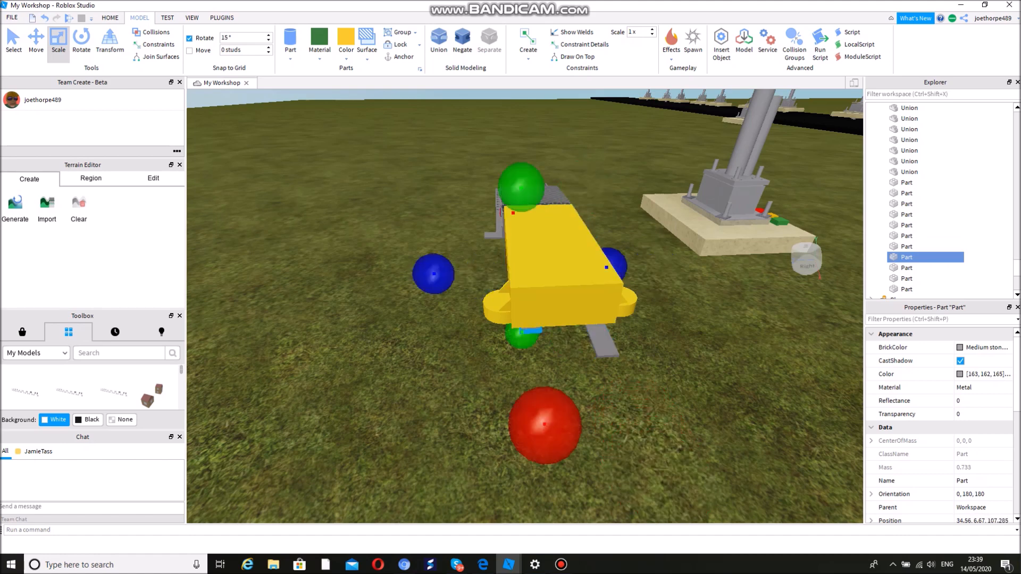
{"action": "left_click_drag", "start_coordinate": [545, 425], "coordinate": [553, 476]}
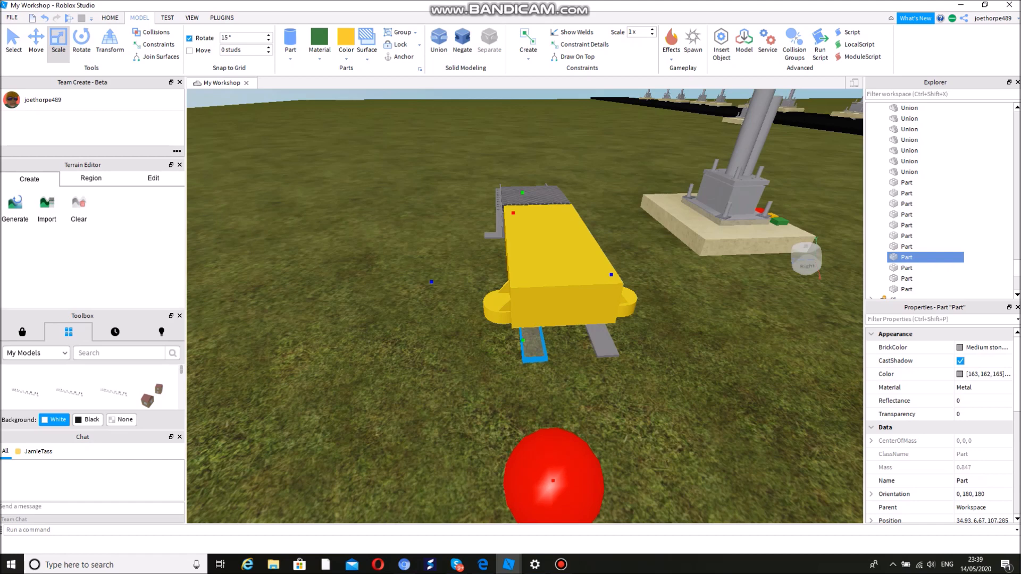
{"action": "left_click_drag", "start_coordinate": [553, 476], "coordinate": [553, 478]}
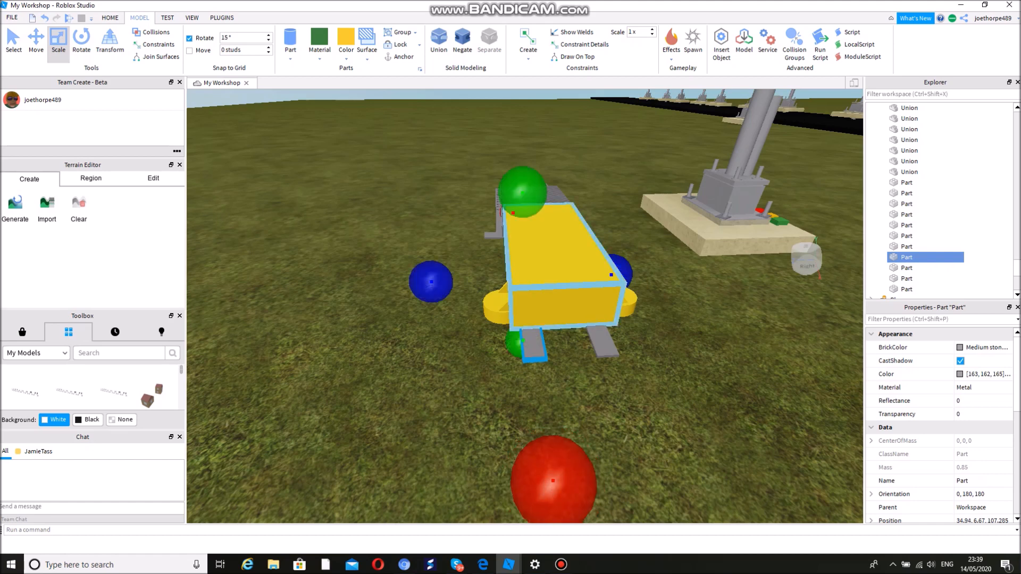
Duplicate the yellow block and move the copy lengthwise beyond the original's free end, over the extended strips.
{"action": "left_click", "coordinate": [563, 250]}
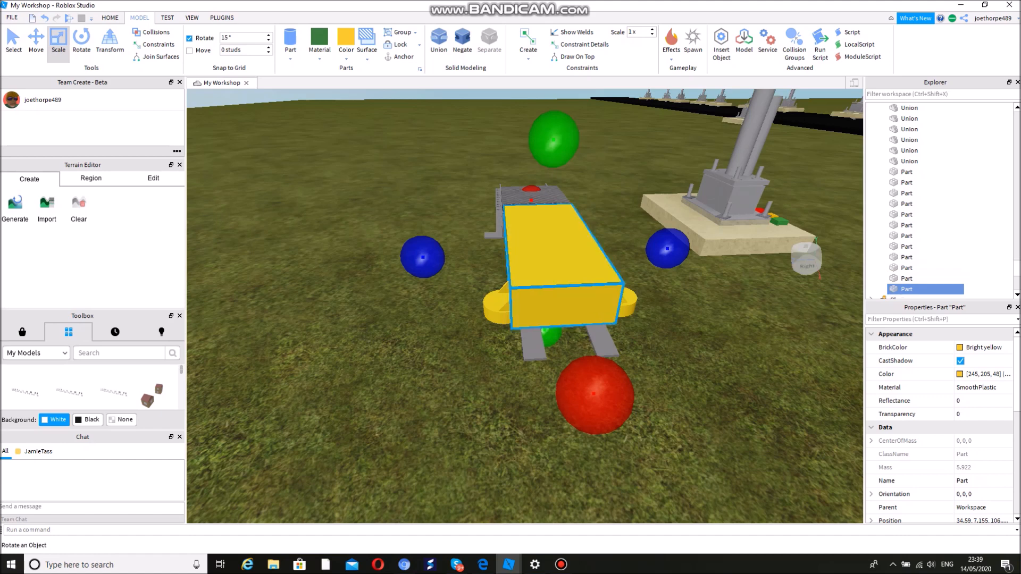
{"action": "left_click", "coordinate": [37, 40]}
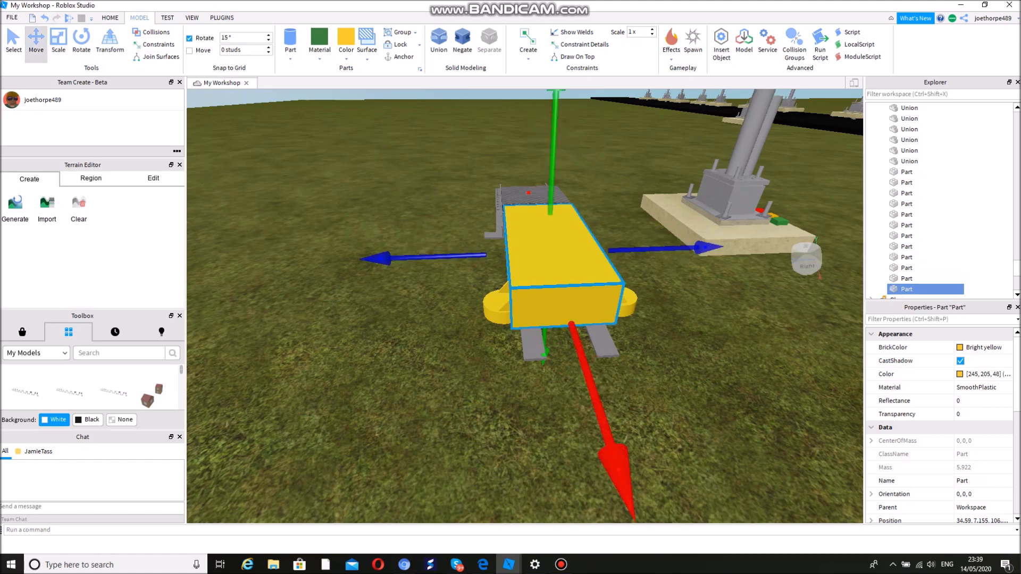
{"action": "left_click_drag", "start_coordinate": [603, 425], "coordinate": [614, 457]}
{"action": "key", "text": "a"}
{"action": "right_click_drag", "start_coordinate": [614, 457], "coordinate": [779, 451]}
{"action": "key", "text": "d"}
{"action": "key", "text": "d"}
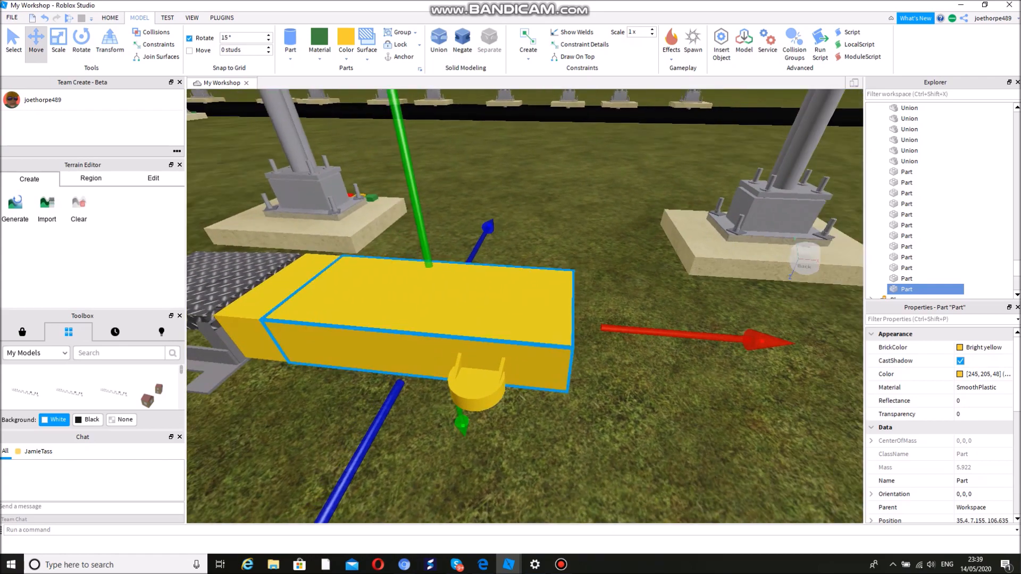
Shorten the copied yellow block from its inner end into a short end block, leaving a narrow gap to the original.
{"action": "key", "text": "ctrl+3"}
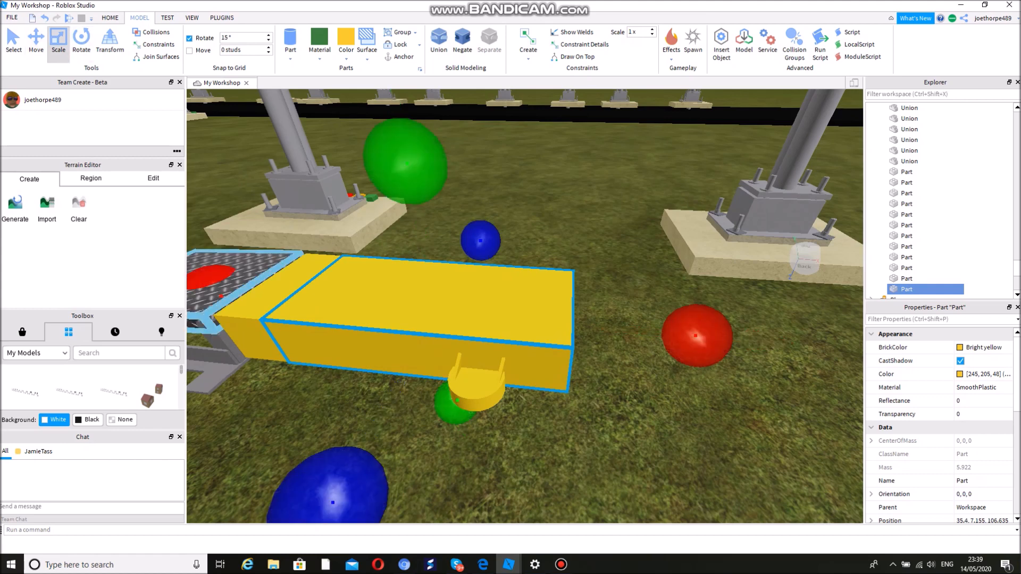
{"action": "left_click_drag", "start_coordinate": [213, 277], "coordinate": [411, 291]}
{"action": "key", "text": "d"}
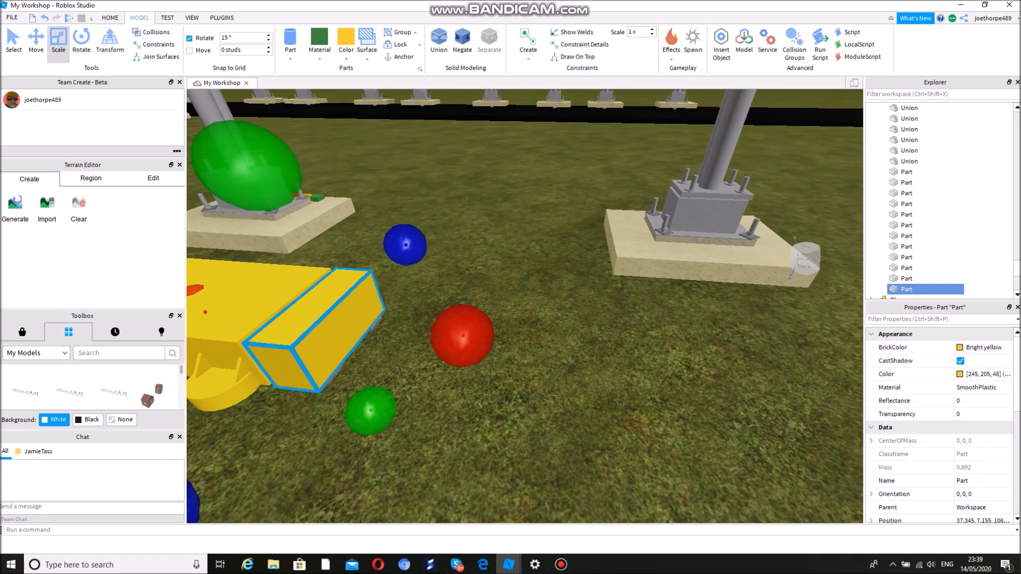
{"action": "key", "text": "Escape"}
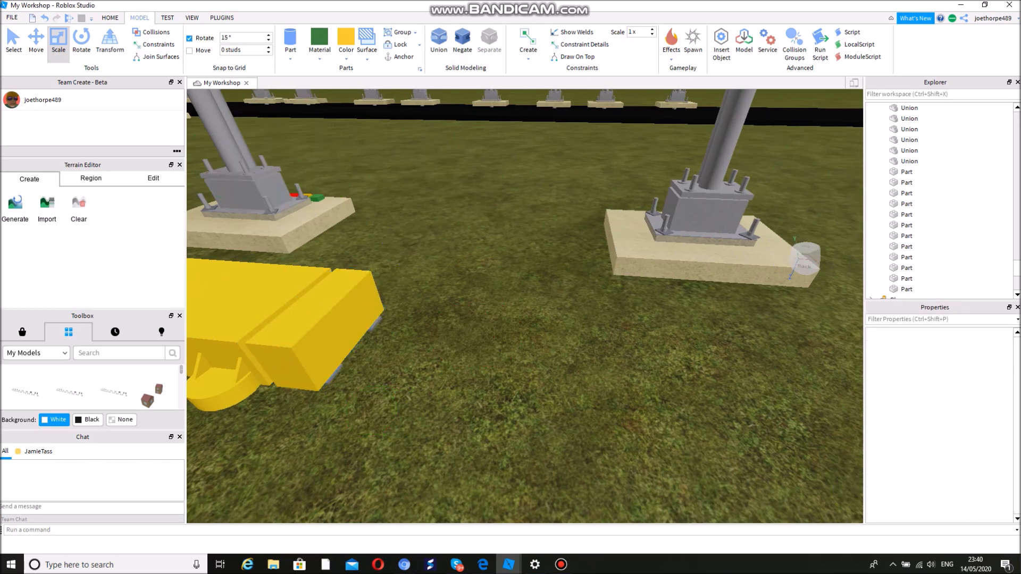
Extend both grey metal strips further outward so they protrude past the short yellow end block.
{"action": "left_click", "coordinate": [376, 325]}
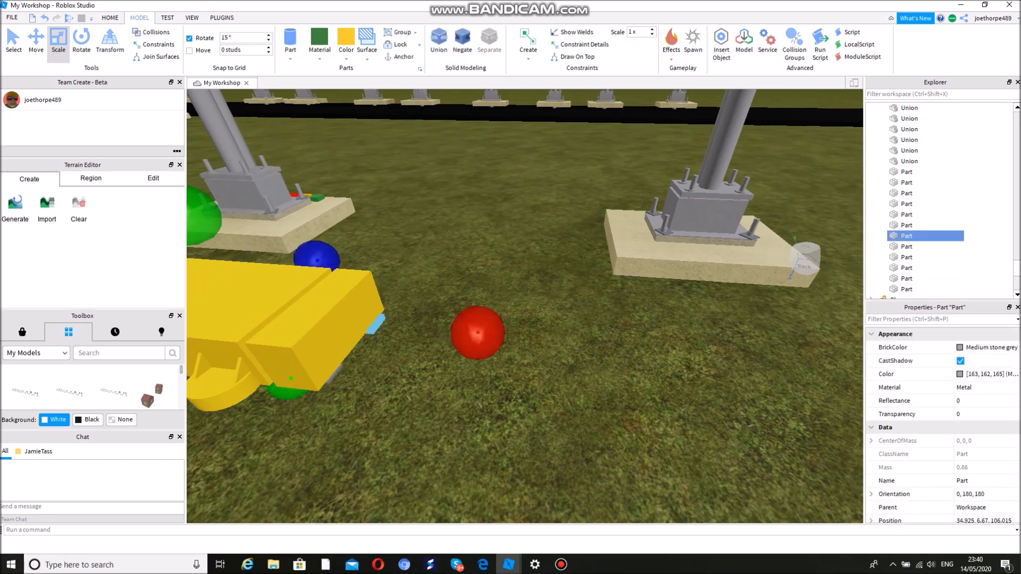
{"action": "left_click_drag", "start_coordinate": [477, 333], "coordinate": [490, 334]}
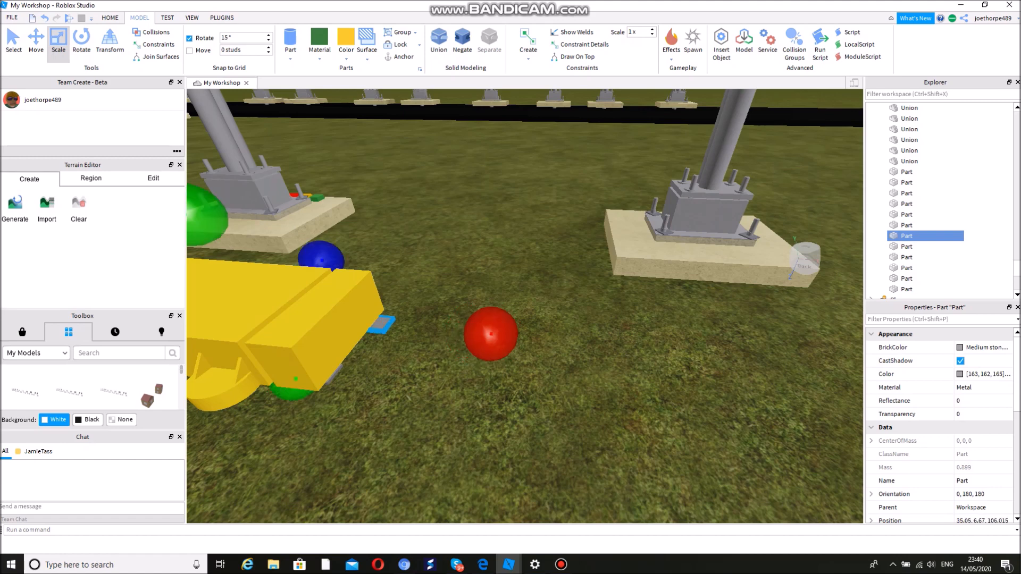
{"action": "left_click", "coordinate": [335, 375]}
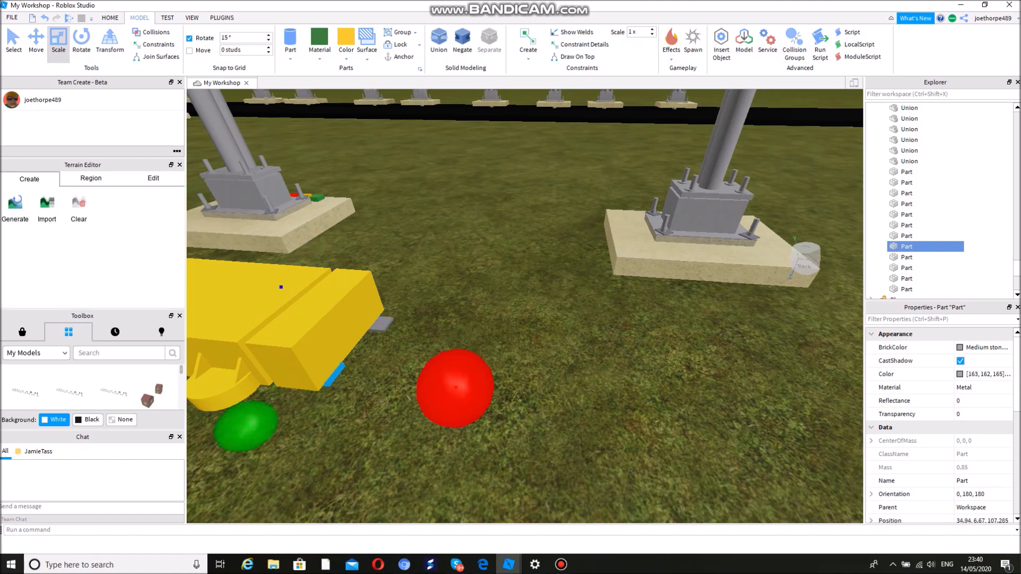
{"action": "left_click_drag", "start_coordinate": [455, 389], "coordinate": [466, 390]}
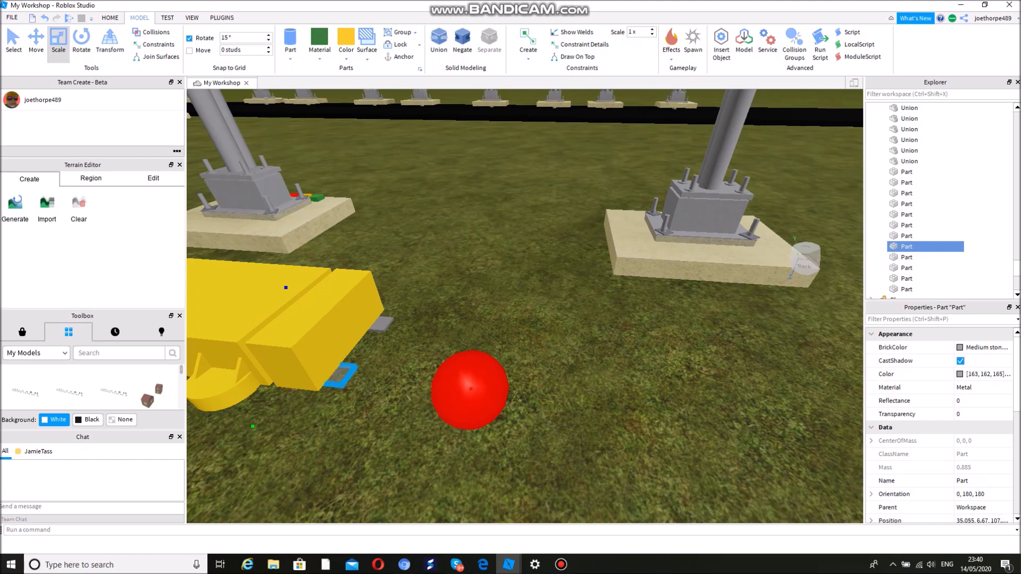
Lengthen the short yellow end block outward over the protruding metal strips.
{"action": "left_click", "coordinate": [340, 333]}
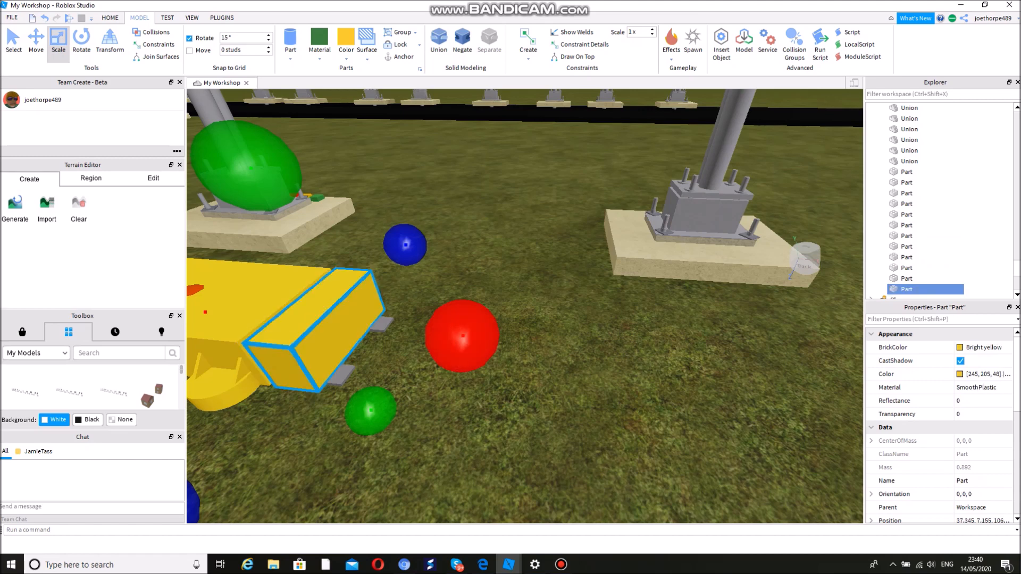
{"action": "left_click_drag", "start_coordinate": [462, 335], "coordinate": [472, 336]}
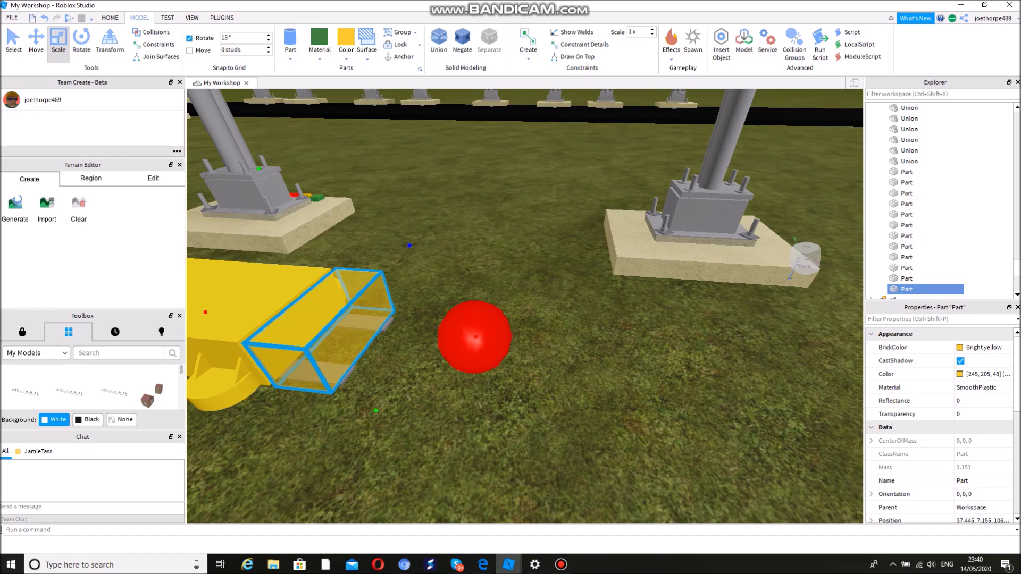
{"action": "left_click_drag", "start_coordinate": [475, 336], "coordinate": [476, 337]}
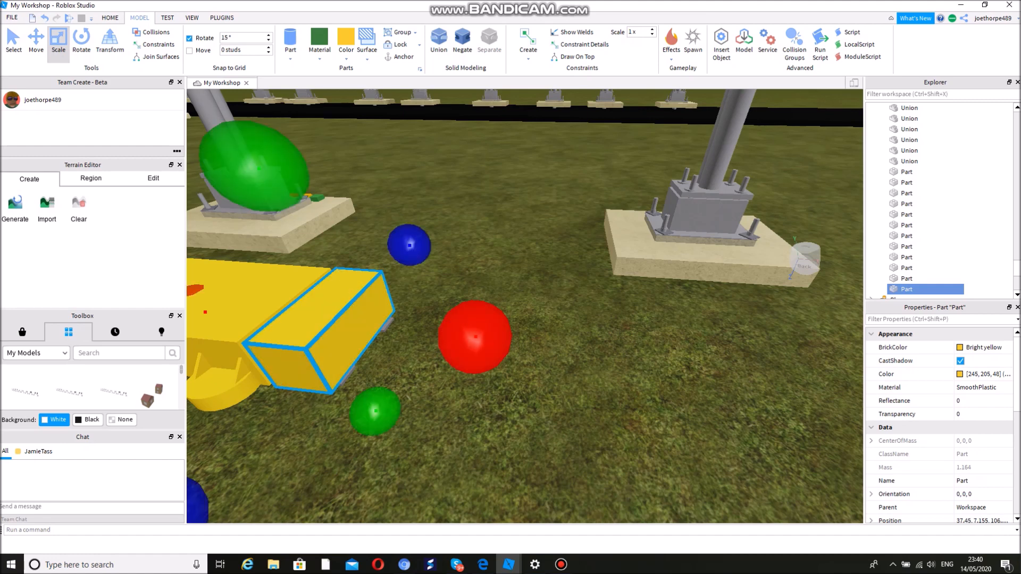
Narrow the short yellow end block slightly from the side facing the near disc.
{"action": "left_click", "coordinate": [535, 340]}
{"action": "right_click_drag", "start_coordinate": [534, 341], "coordinate": [486, 314]}
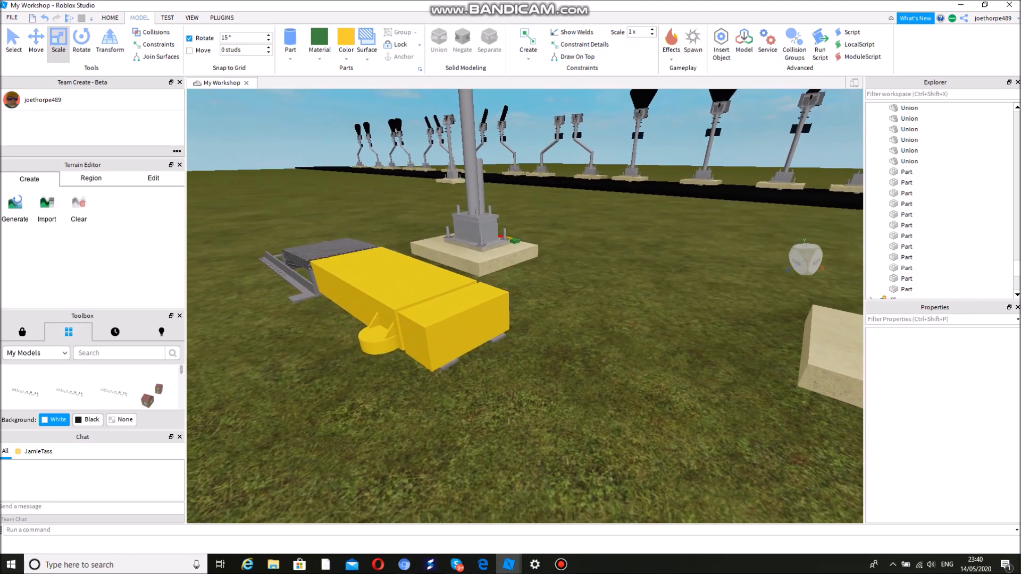
{"action": "left_click", "coordinate": [452, 319]}
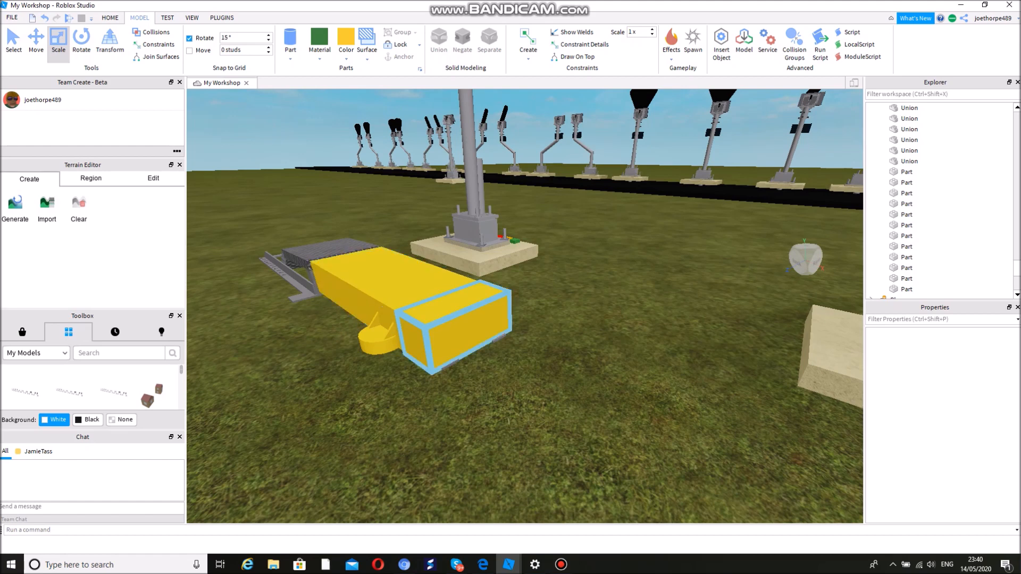
{"action": "left_click_drag", "start_coordinate": [280, 402], "coordinate": [287, 398]}
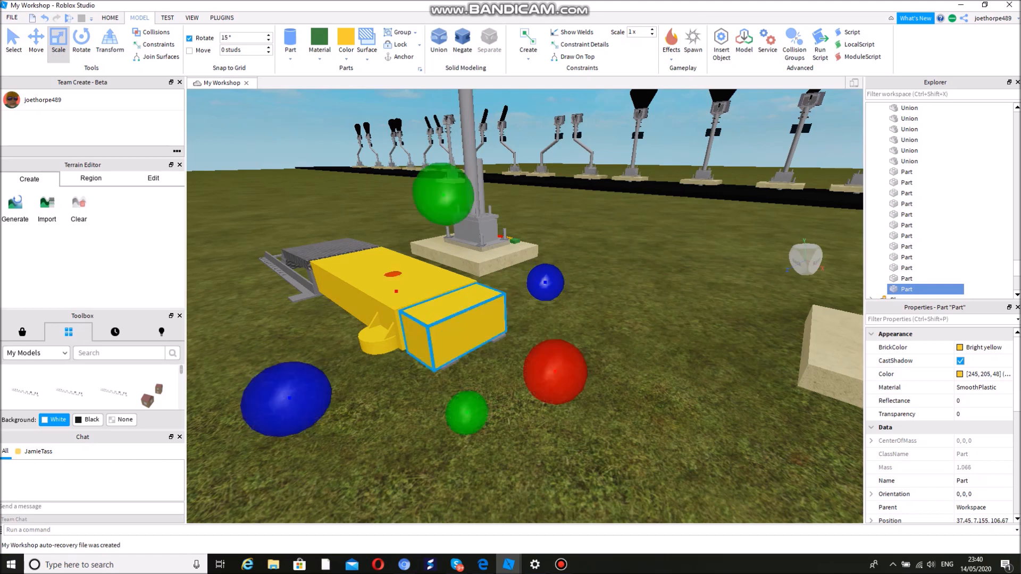
{"action": "key", "text": "w"}
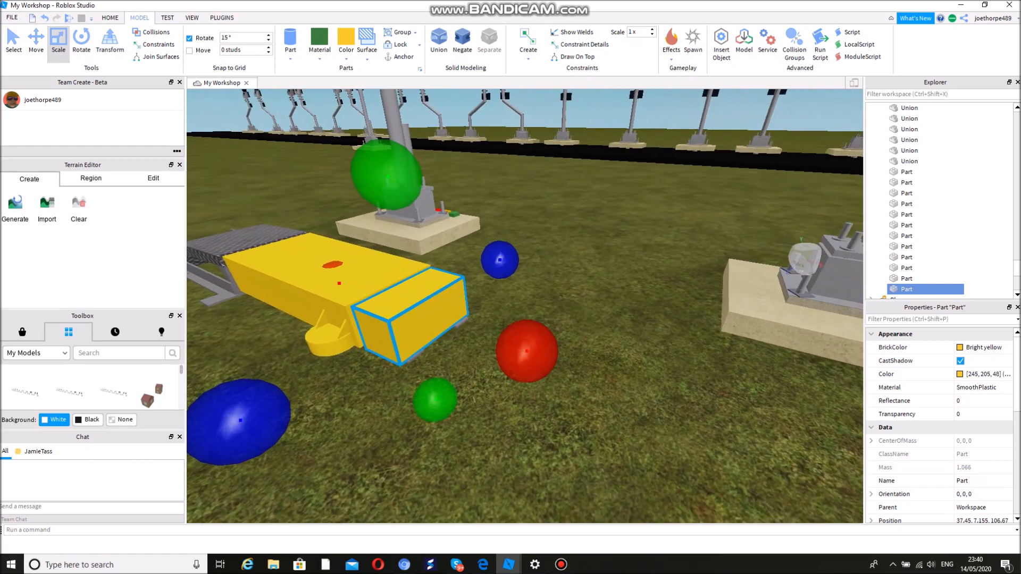
Duplicate the gusseted yellow disc on the near side and move the copy outward beside the short end block.
{"action": "right_click_drag", "start_coordinate": [525, 306], "coordinate": [526, 299]}
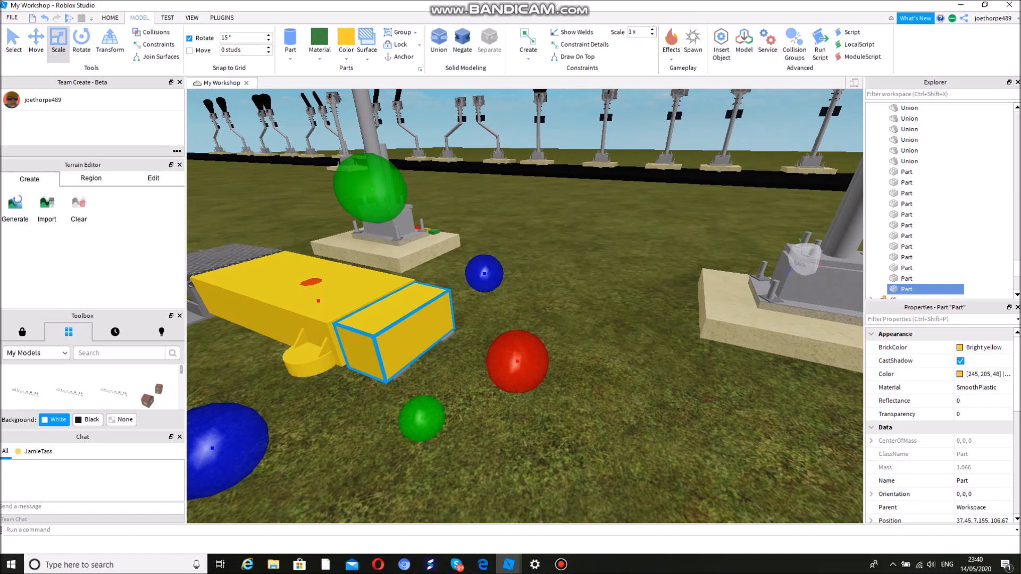
{"action": "right_click_drag", "start_coordinate": [525, 305], "coordinate": [543, 319]}
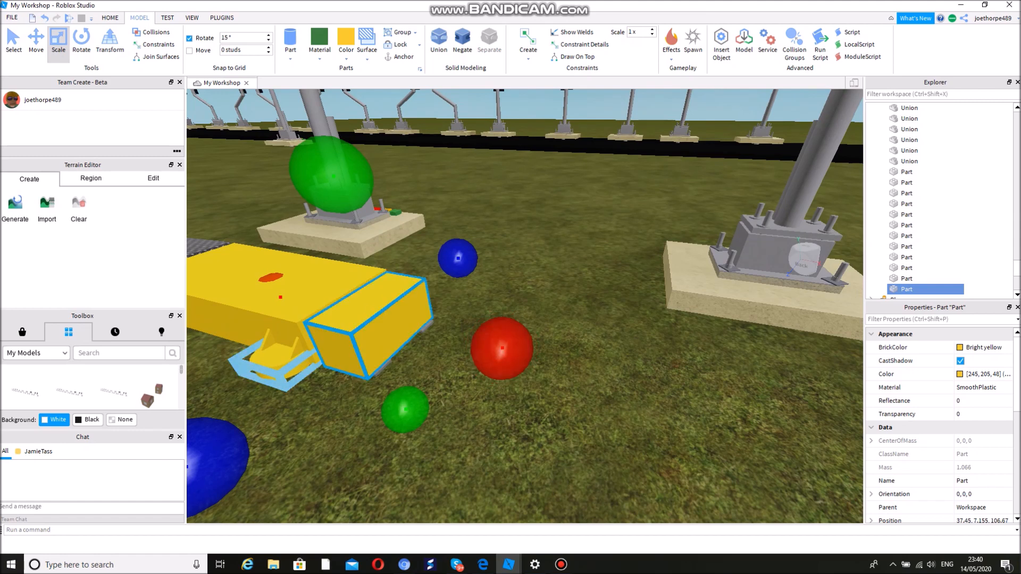
{"action": "left_click", "coordinate": [275, 363]}
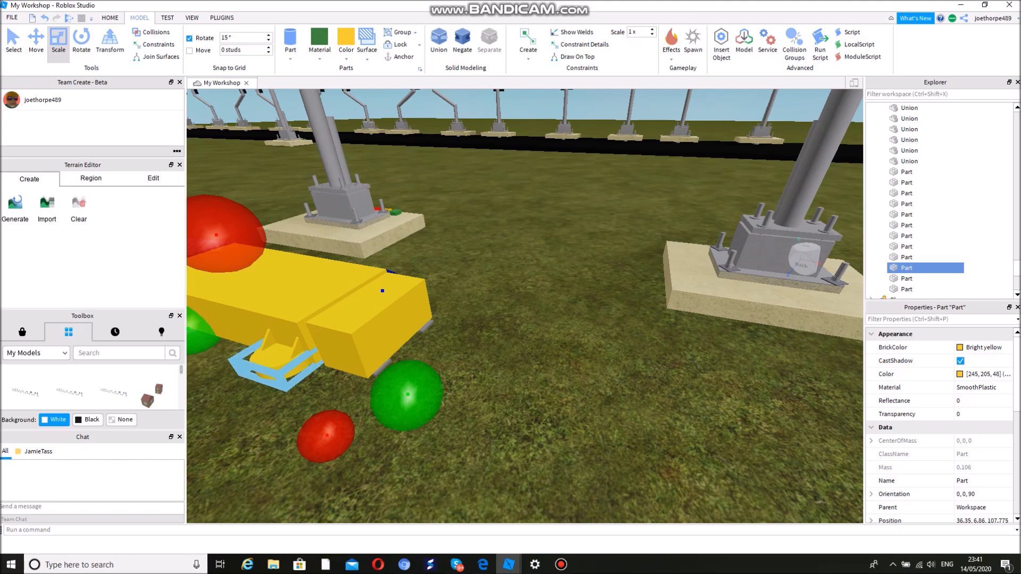
{"action": "left_click", "coordinate": [274, 362]}
{"action": "left_click", "coordinate": [36, 42]}
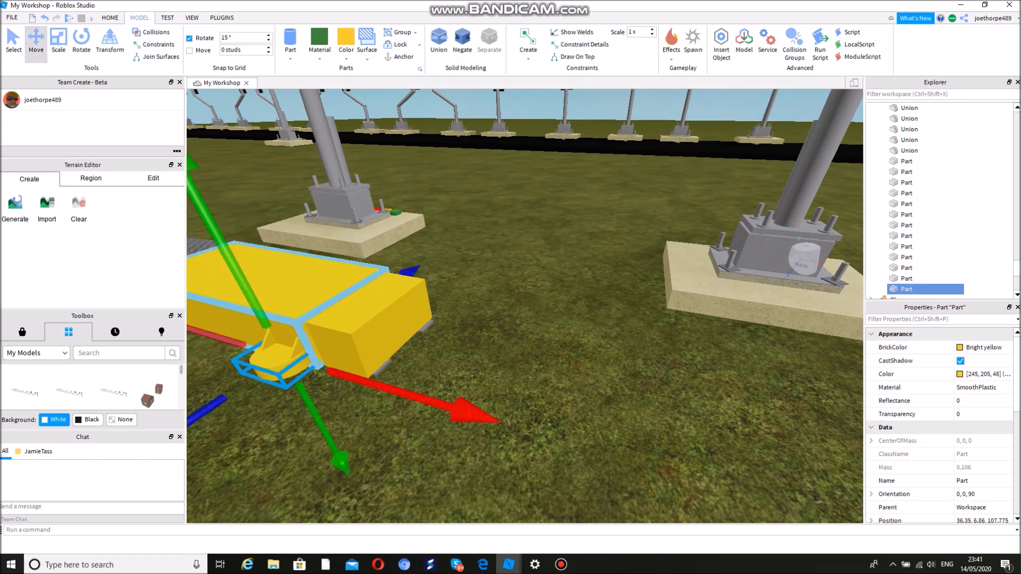
{"action": "left_click_drag", "start_coordinate": [469, 412], "coordinate": [549, 437]}
Shrink the copied disc into a smaller one and nudge it inward against the side of the short yellow end block.
{"action": "key", "text": "ctrl+3"}
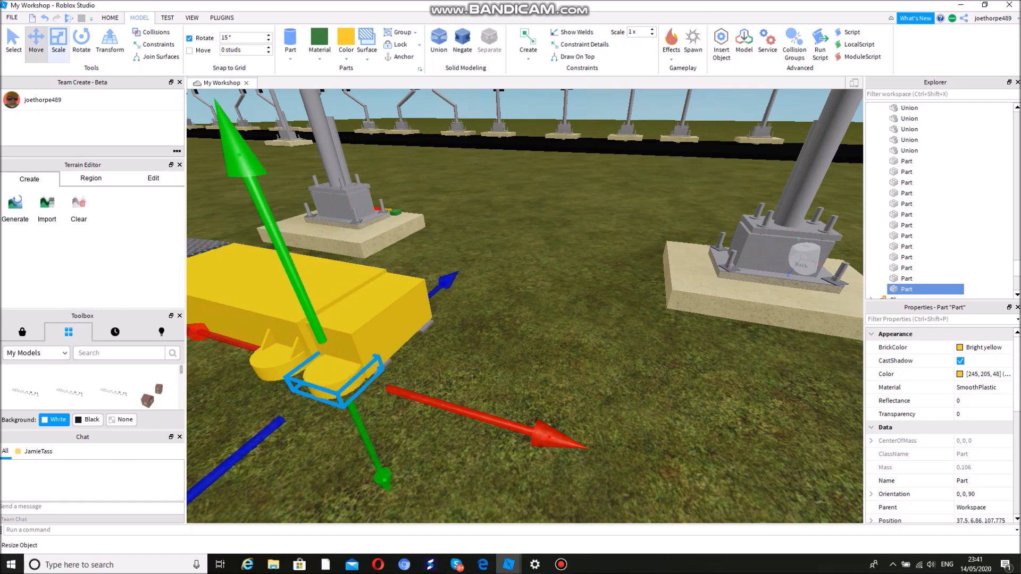
{"action": "left_click_drag", "start_coordinate": [479, 415], "coordinate": [441, 404]}
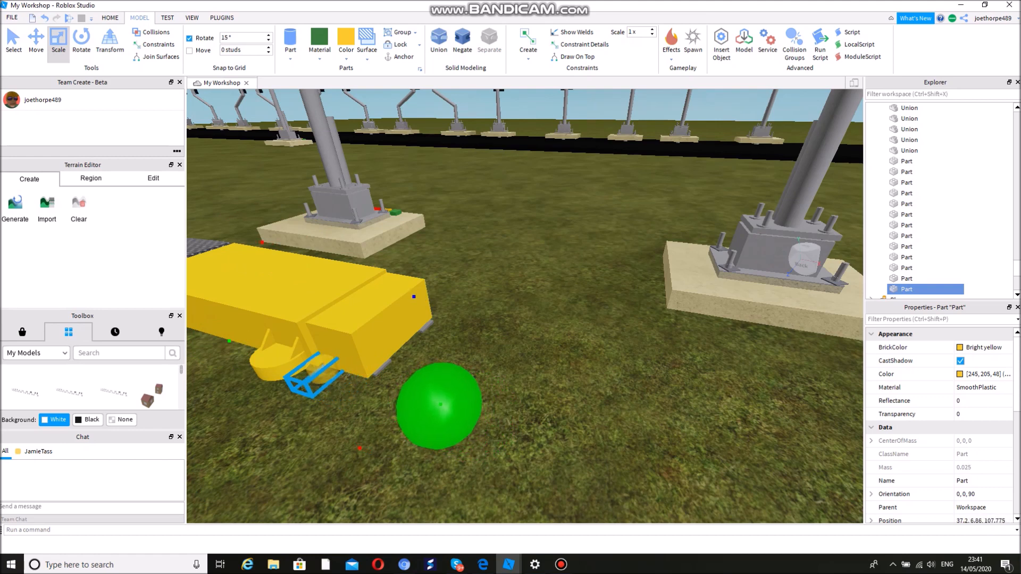
{"action": "key", "text": "ctrl+2"}
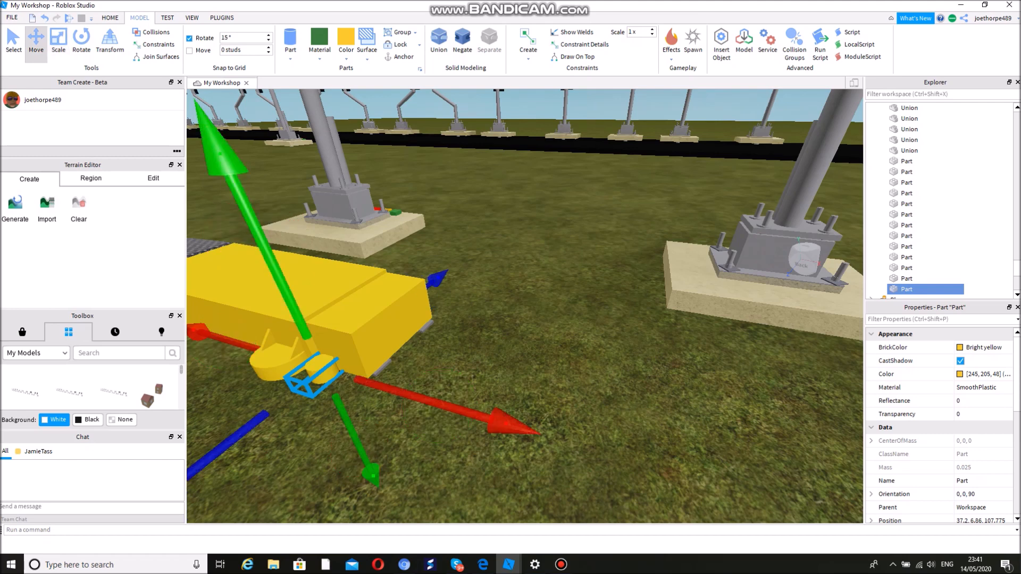
{"action": "left_click_drag", "start_coordinate": [438, 279], "coordinate": [438, 278]}
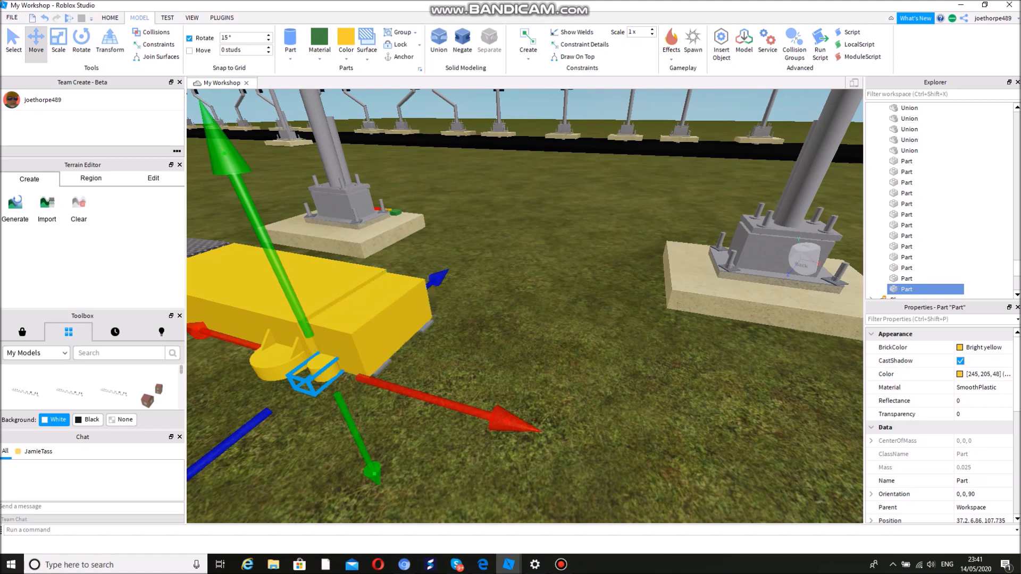
{"action": "left_click_drag", "start_coordinate": [239, 434], "coordinate": [244, 430]}
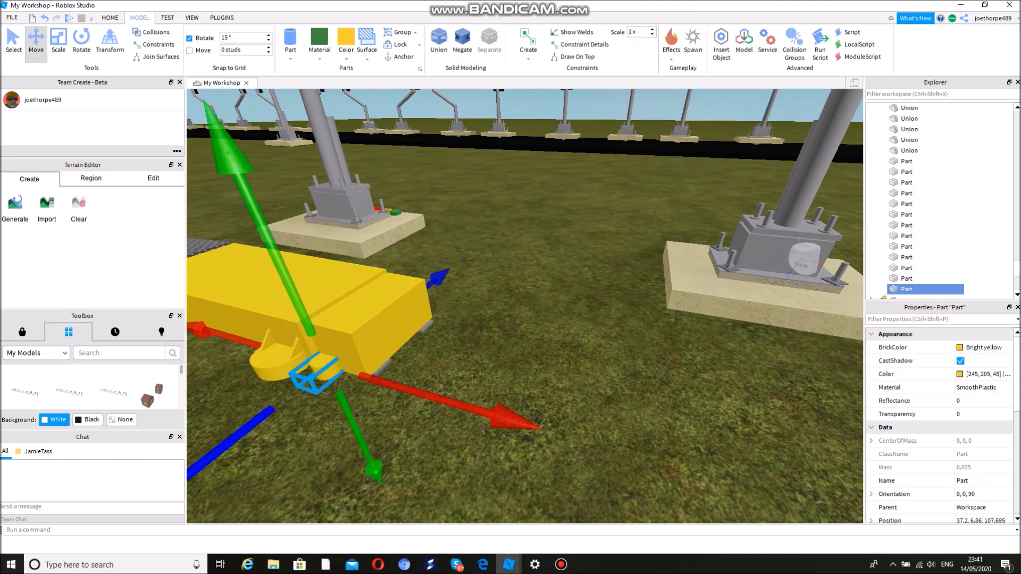
Duplicate the small yellow disc and position the copy against the opposite side of the short end block.
{"action": "left_click_drag", "start_coordinate": [244, 430], "coordinate": [359, 339]}
{"action": "key", "text": "d"}
{"action": "right_click_drag", "start_coordinate": [457, 319], "coordinate": [361, 299]}
{"action": "key", "text": "w"}
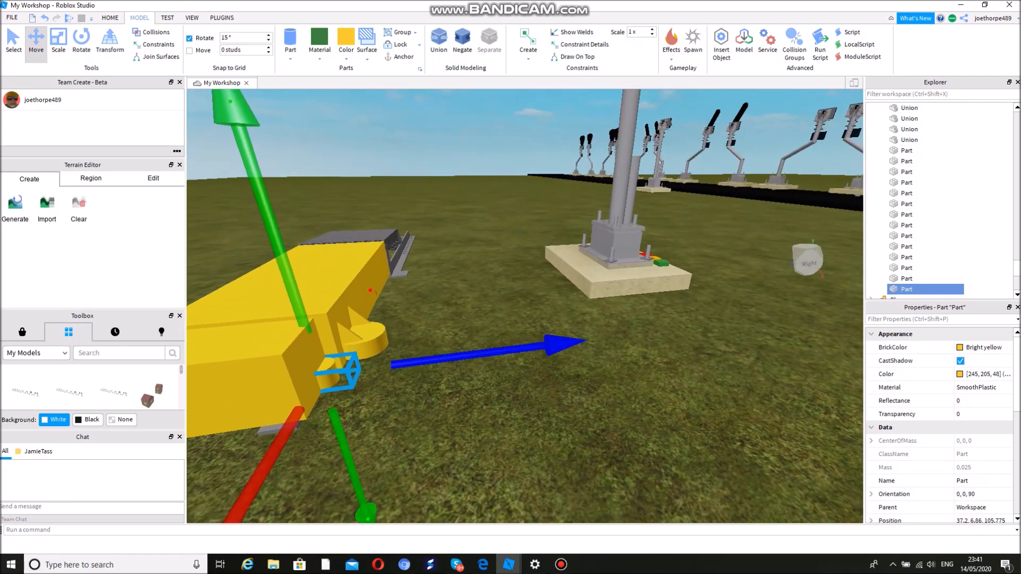
{"action": "left_click_drag", "start_coordinate": [564, 346], "coordinate": [570, 344]}
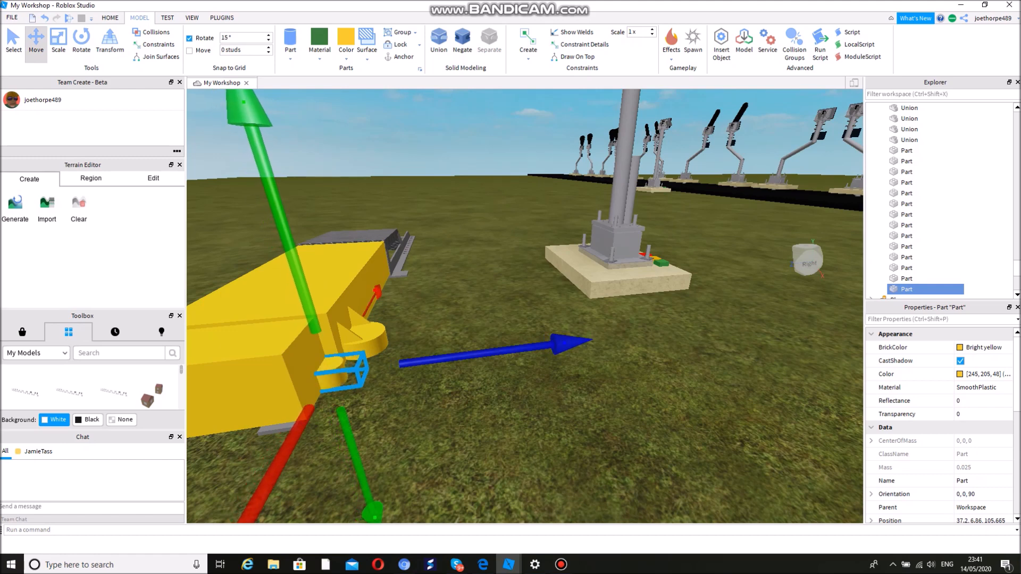
{"action": "key", "text": "s"}
{"action": "right_click_drag", "start_coordinate": [525, 307], "coordinate": [396, 337]}
{"action": "key", "text": "d"}
{"action": "key", "text": "d"}
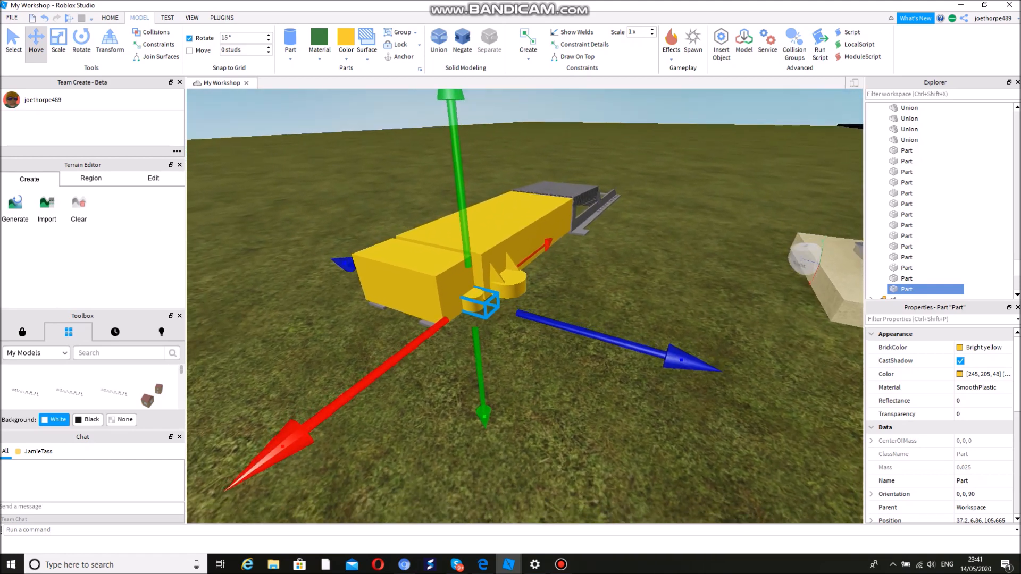
{"action": "key", "text": "Escape"}
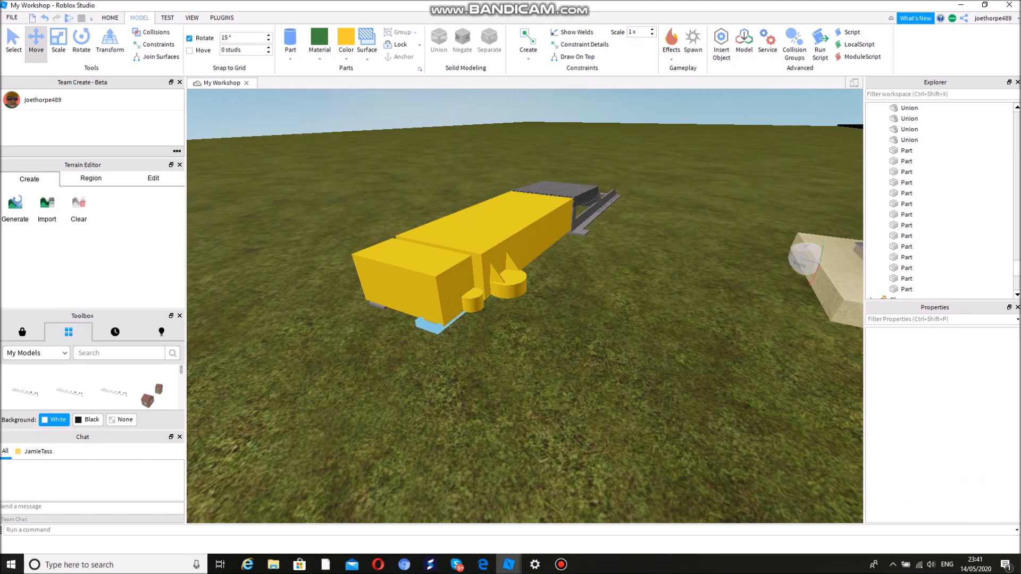
{"action": "left_click", "coordinate": [440, 324]}
{"action": "left_click", "coordinate": [433, 326]}
{"action": "key", "text": "Escape"}
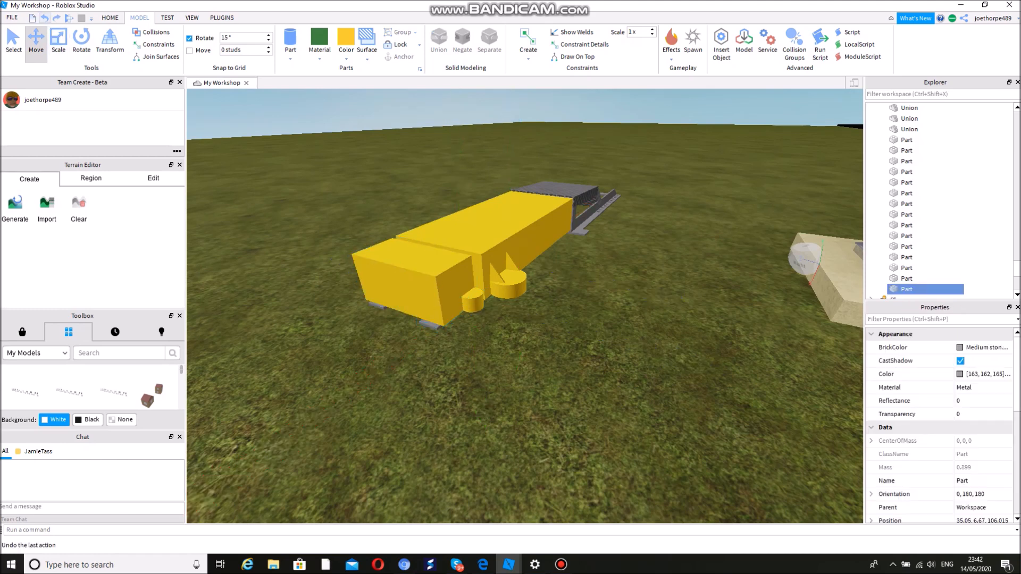
Lengthen both grey metal strips outward so they project well beyond the short yellow end block.
{"action": "left_click", "coordinate": [59, 40]}
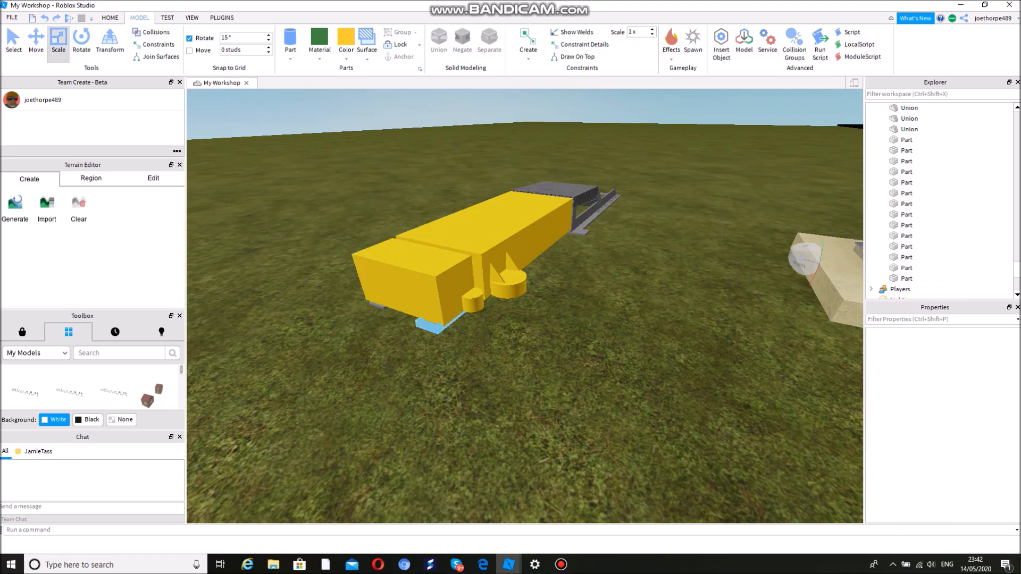
{"action": "left_click", "coordinate": [428, 326]}
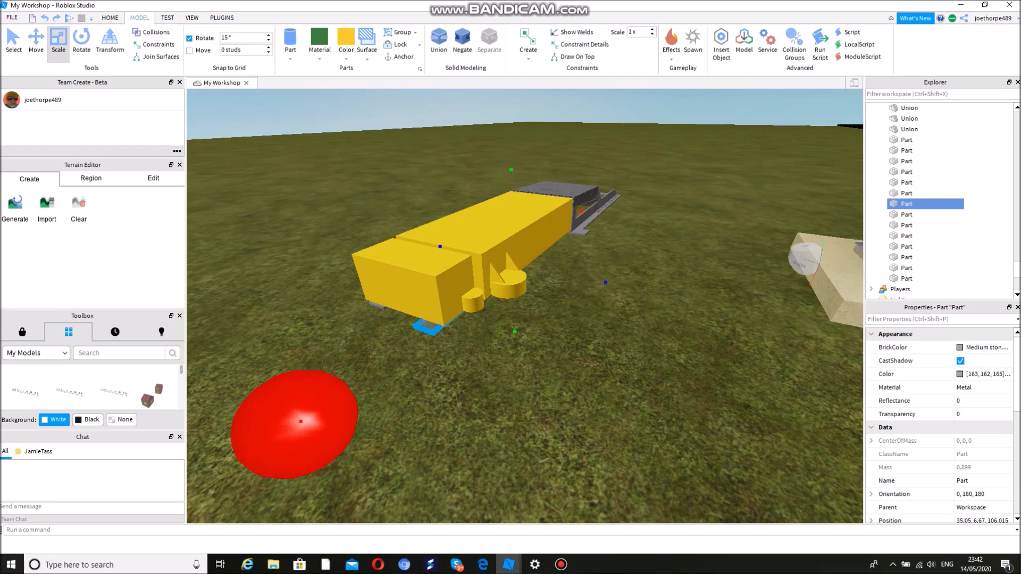
{"action": "left_click_drag", "start_coordinate": [289, 430], "coordinate": [285, 433]}
{"action": "right_click_drag", "start_coordinate": [286, 433], "coordinate": [372, 429]}
{"action": "scroll", "coordinate": [532, 298], "scroll_direction": "up", "scroll_amount": 5}
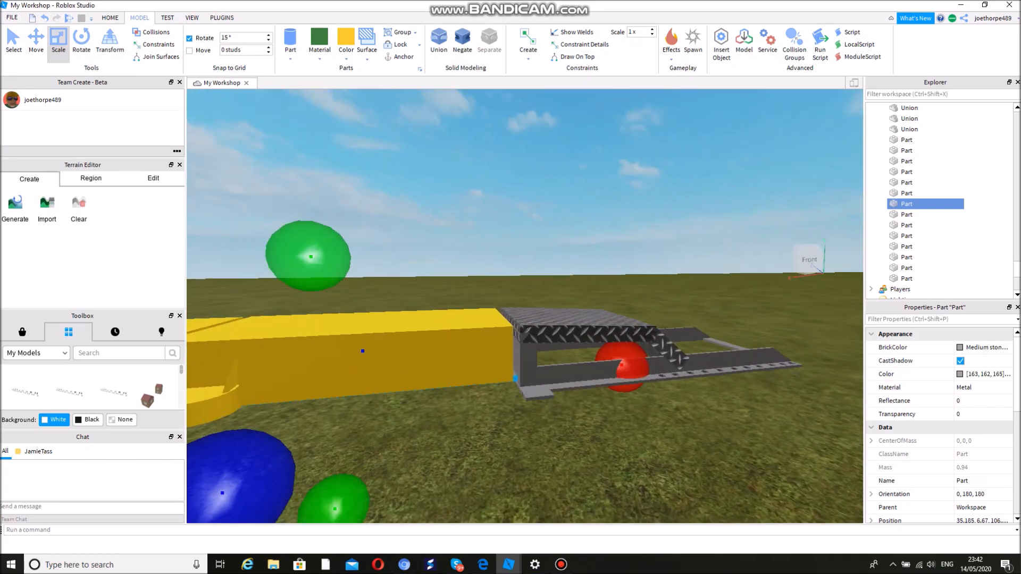
{"action": "right_click_drag", "start_coordinate": [532, 298], "coordinate": [379, 362]}
{"action": "scroll", "coordinate": [367, 356], "scroll_direction": "down", "scroll_amount": 3}
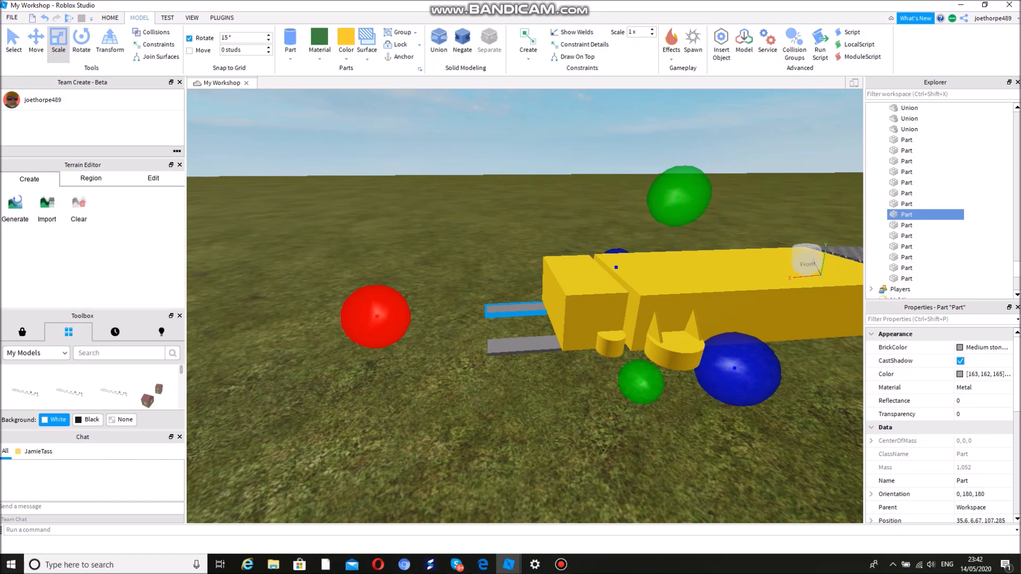
Duplicate the short yellow end block and move the copy outward beyond its outer end, over the projecting metal strips.
{"action": "key", "text": "a"}
{"action": "mouse_move", "coordinate": [399, 237]}
{"action": "right_mouse_down"}
{"action": "mouse_move", "coordinate": [423, 251]}
{"action": "mouse_move", "coordinate": [399, 248]}
{"action": "right_mouse_up"}
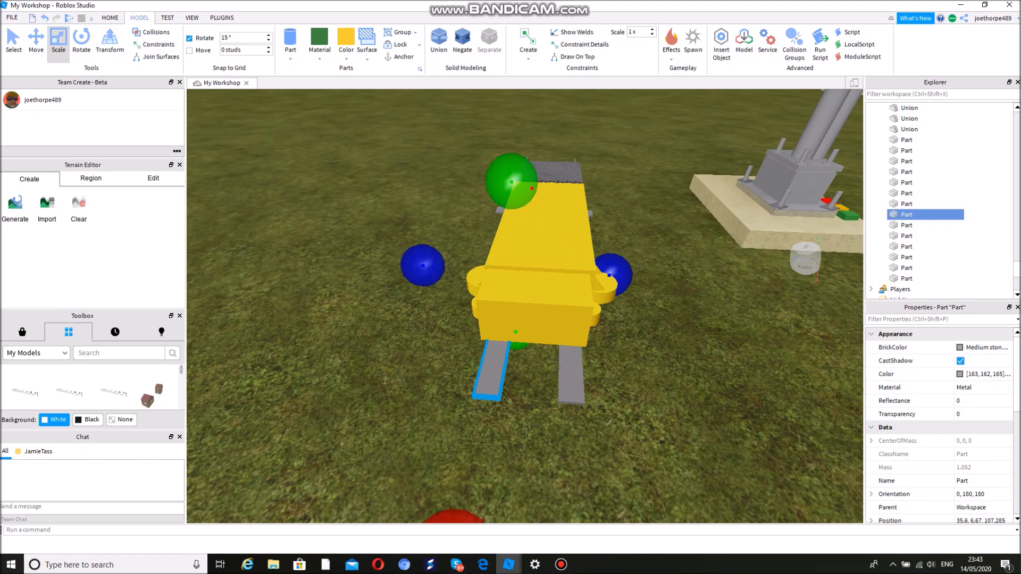
{"action": "left_click", "coordinate": [535, 314]}
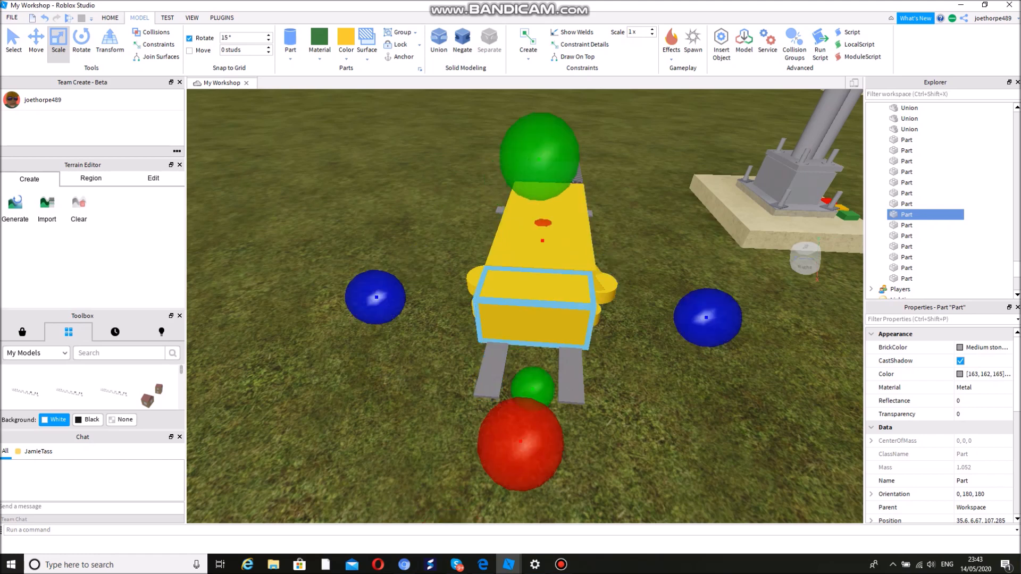
{"action": "left_click", "coordinate": [540, 234]}
{"action": "key", "text": "ctrl+2"}
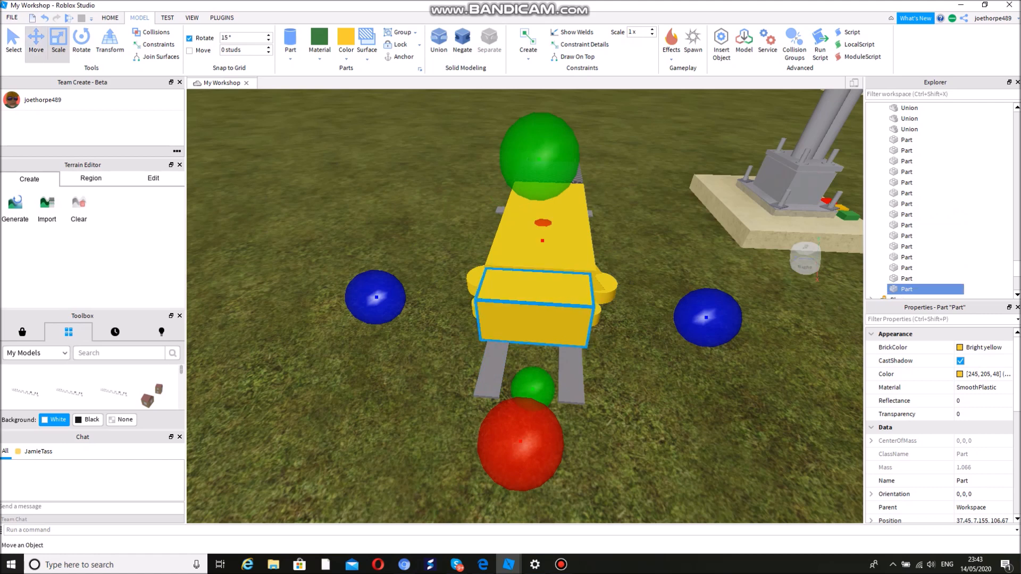
{"action": "left_click_drag", "start_coordinate": [538, 212], "coordinate": [538, 224]}
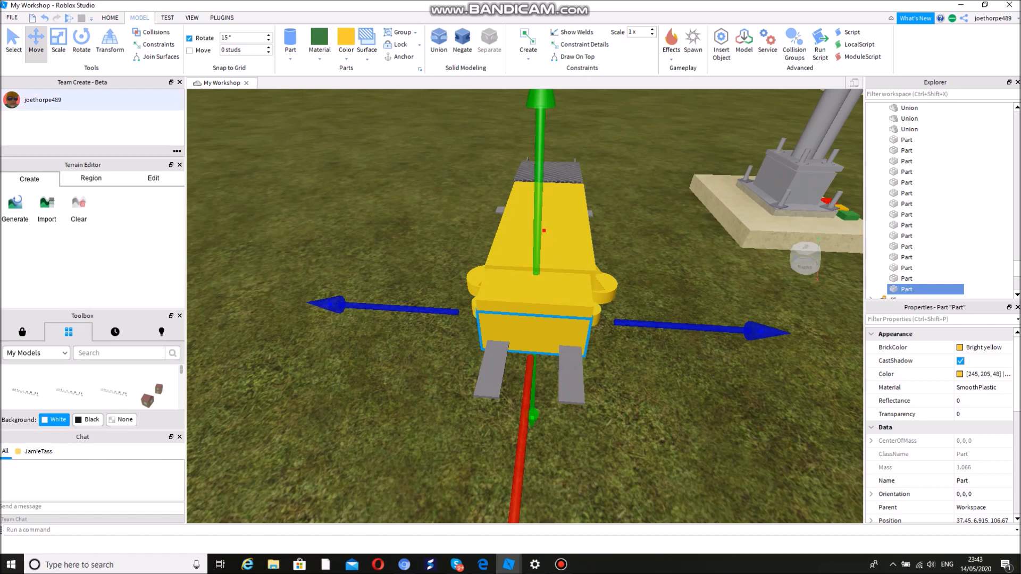
{"action": "left_click", "coordinate": [45, 17]}
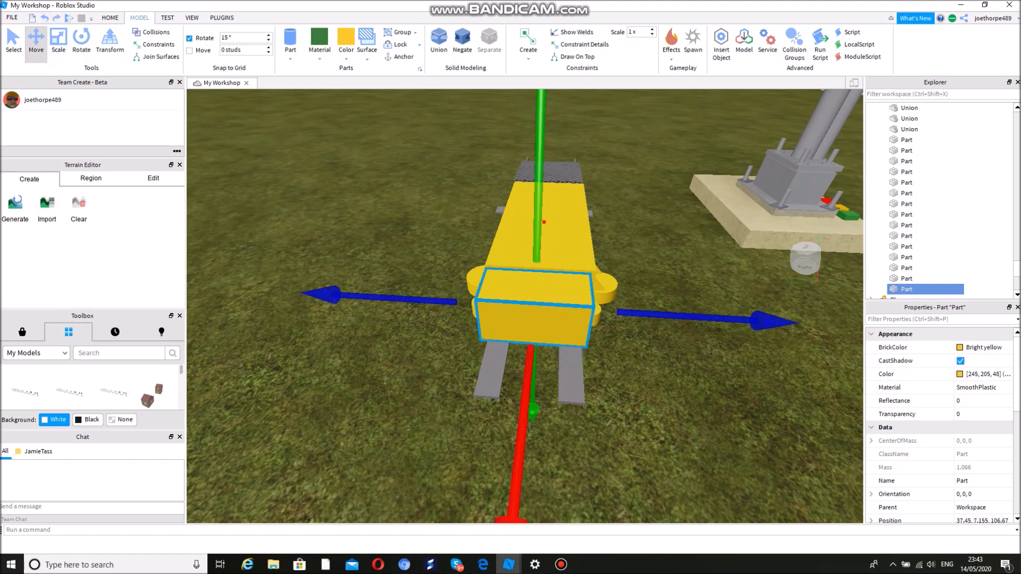
{"action": "left_click_drag", "start_coordinate": [524, 415], "coordinate": [515, 493]}
Flatten the copied block into a thin plate over the strips and extend its inner end beneath the short end block to the gap.
{"action": "left_click", "coordinate": [58, 42]}
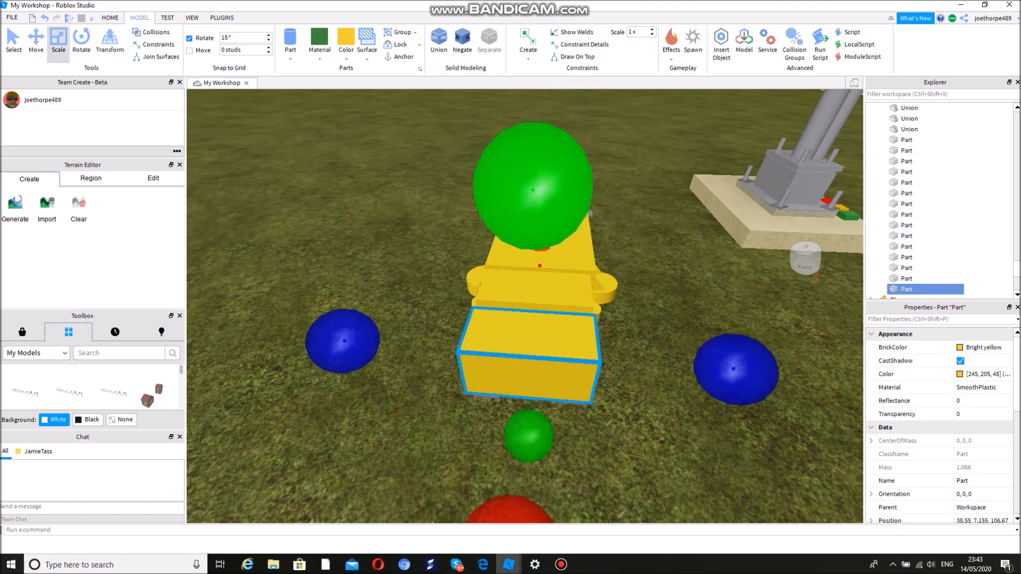
{"action": "left_click_drag", "start_coordinate": [533, 188], "coordinate": [532, 263]}
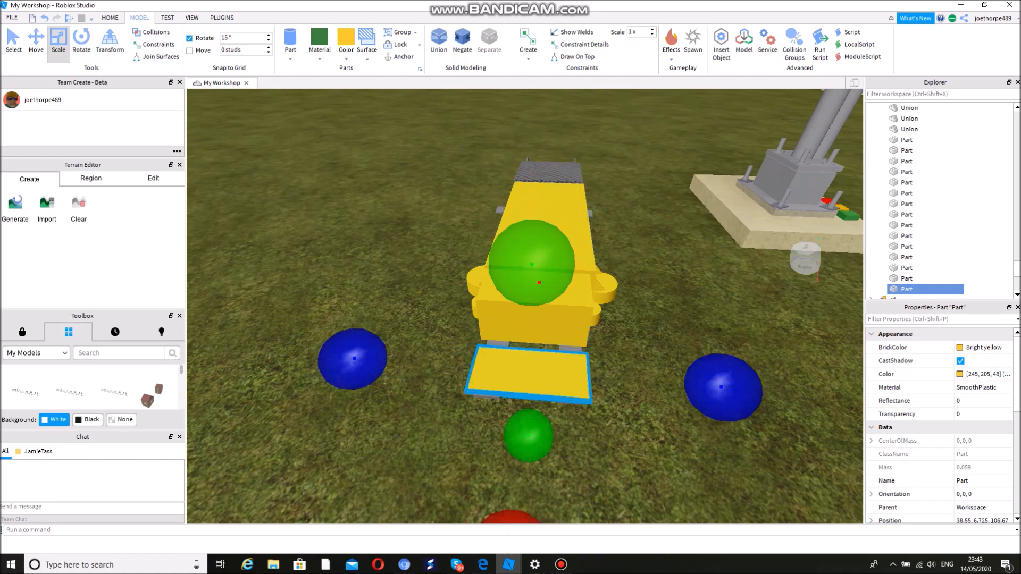
{"action": "key", "text": "d"}
{"action": "right_click_drag", "start_coordinate": [636, 335], "coordinate": [633, 299]}
{"action": "key", "text": "s"}
{"action": "key", "text": "w"}
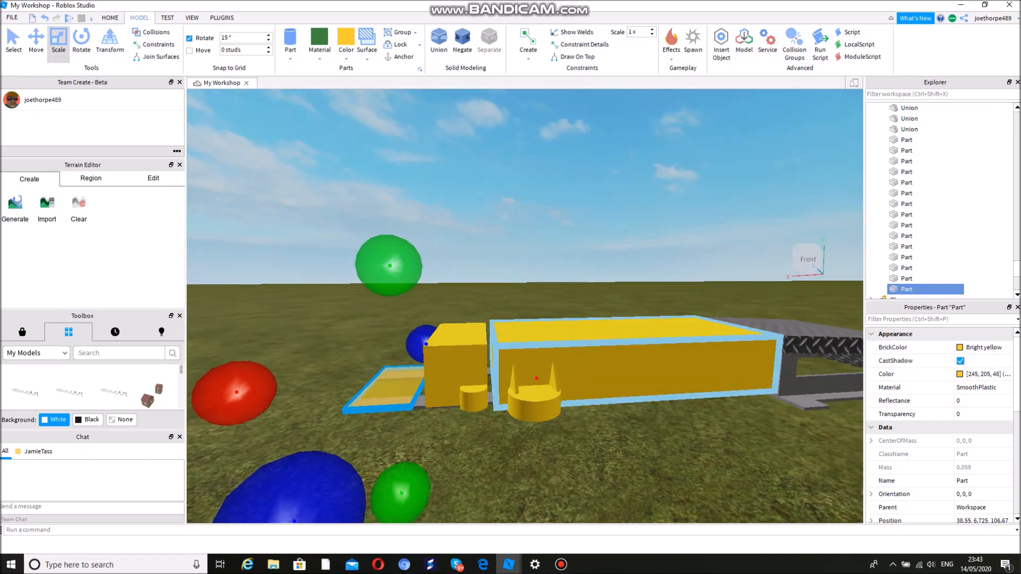
{"action": "left_click_drag", "start_coordinate": [537, 379], "coordinate": [539, 378]}
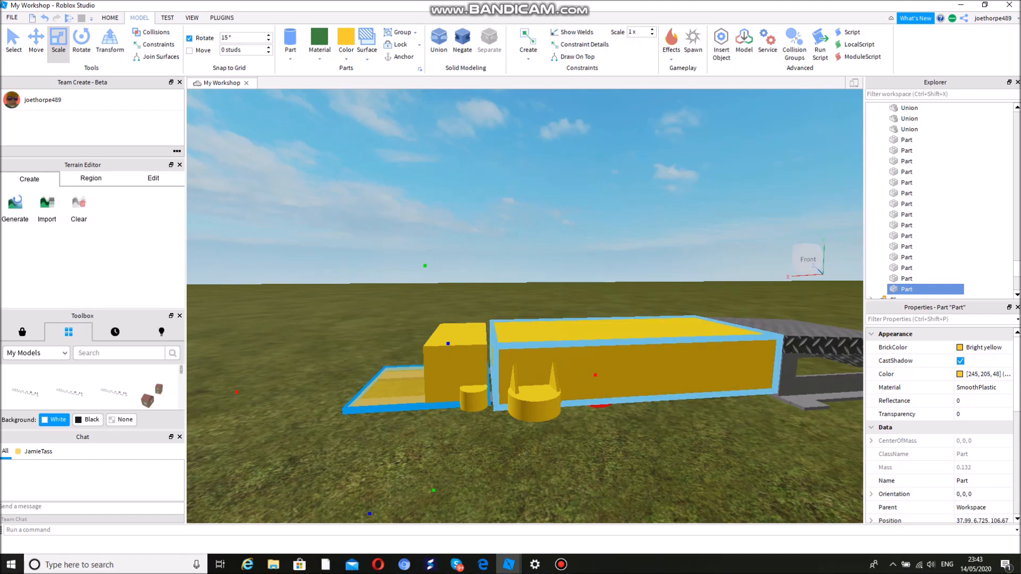
{"action": "left_click_drag", "start_coordinate": [596, 376], "coordinate": [597, 376]}
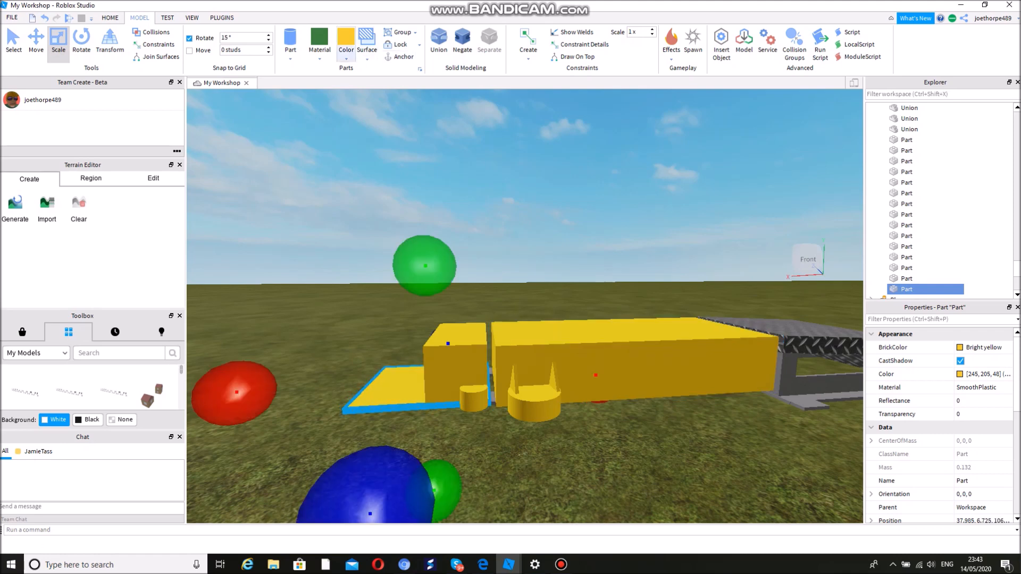
Try Deep orange on the thin plate, and settle on Br. yellowish orange as its color.
{"action": "left_click", "coordinate": [347, 58]}
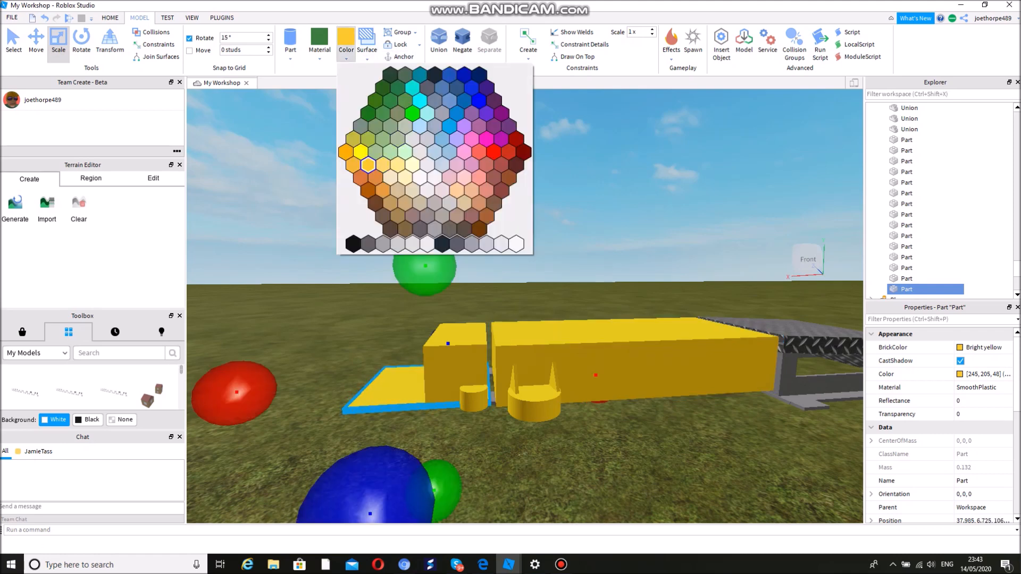
{"action": "left_click", "coordinate": [345, 152]}
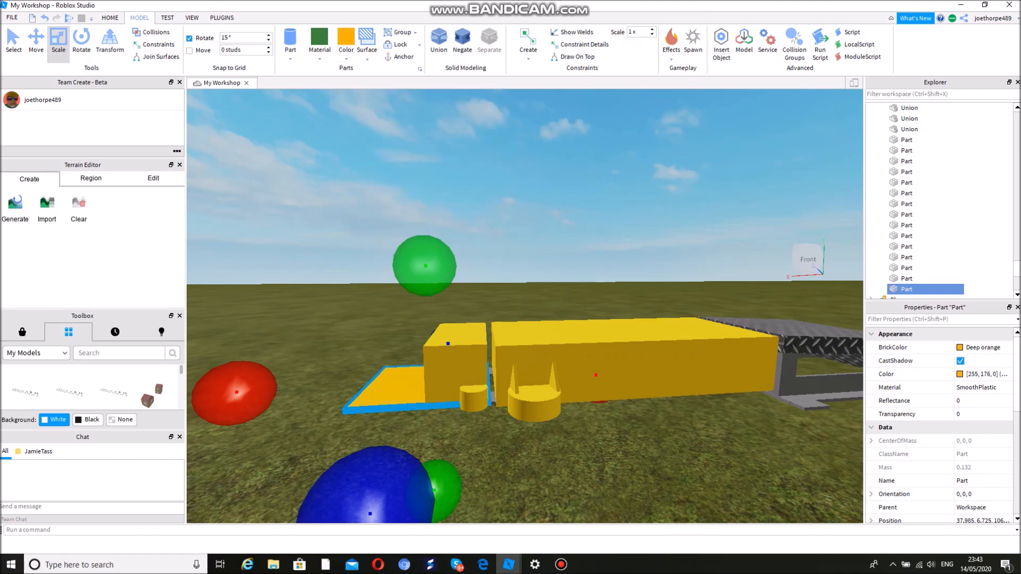
{"action": "left_click", "coordinate": [346, 58]}
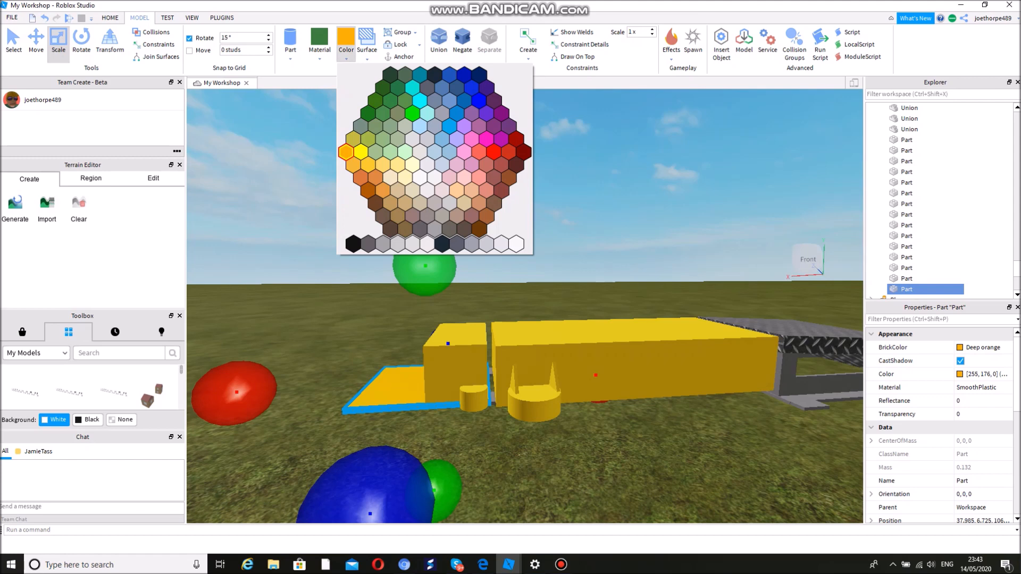
{"action": "left_click", "coordinate": [383, 190]}
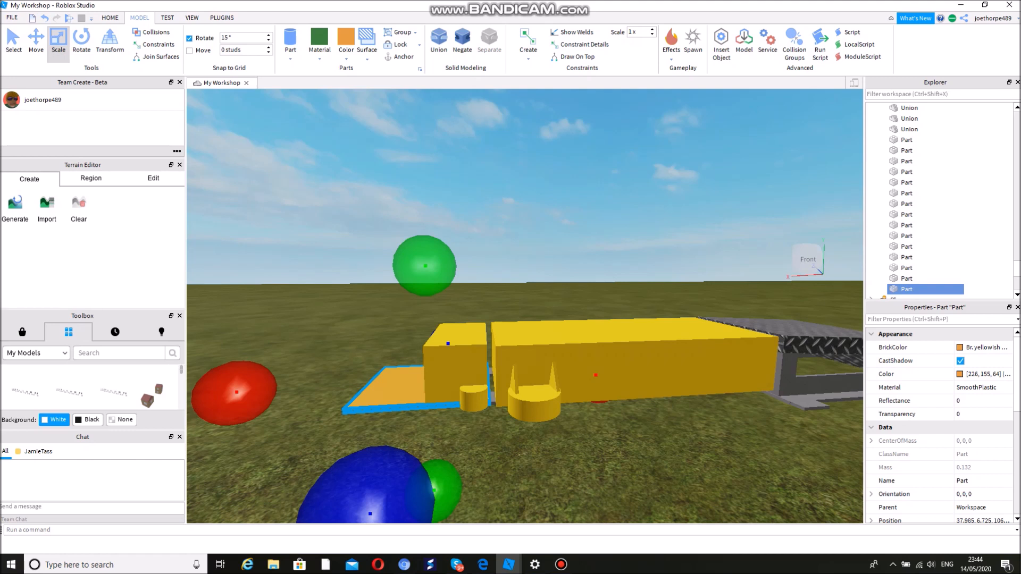
{"action": "left_click", "coordinate": [356, 340]}
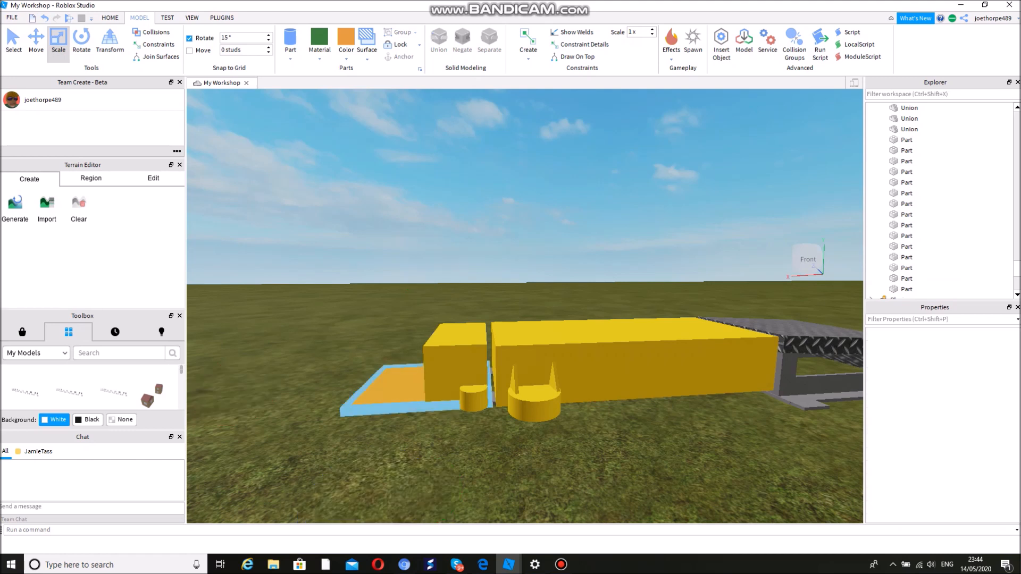
{"action": "left_click", "coordinate": [400, 404]}
{"action": "right_click", "coordinate": [400, 403]}
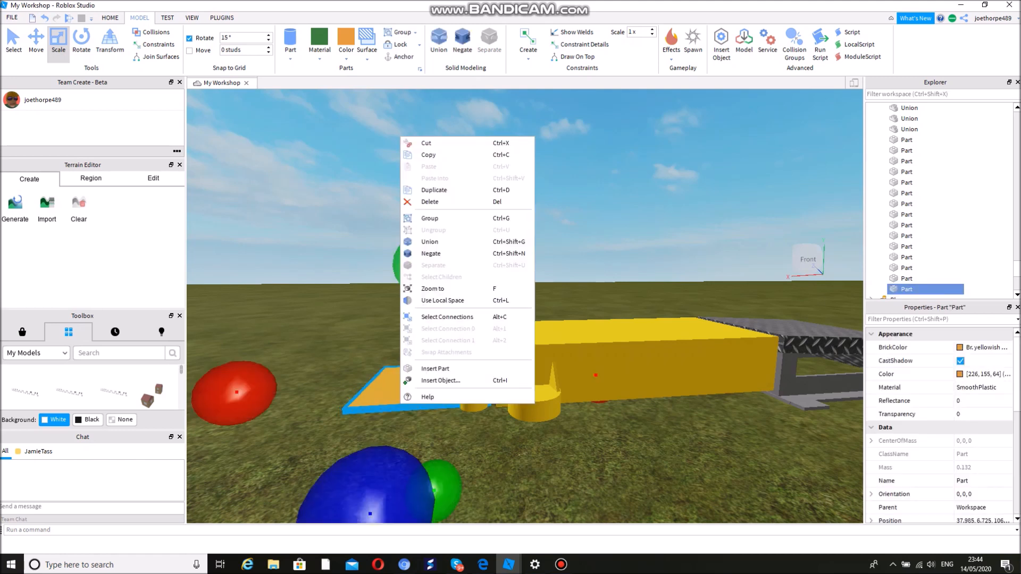
{"action": "left_click", "coordinate": [367, 346]}
{"action": "left_click", "coordinate": [394, 391]}
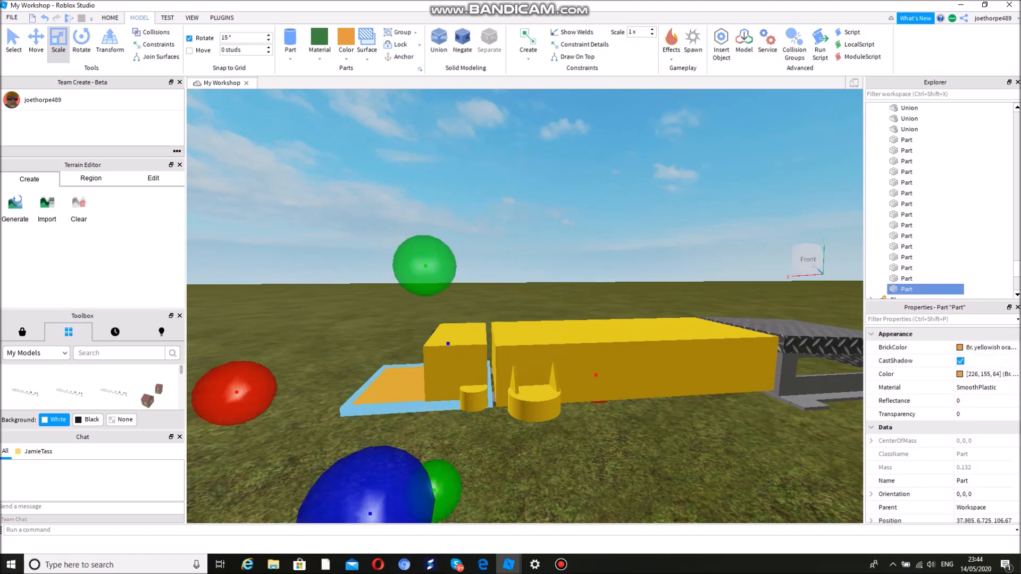
Widen the thin orange plate past both sides of the short yellow end block, undoing a trial thickening of its underside.
{"action": "left_click_drag", "start_coordinate": [372, 495], "coordinate": [362, 505]}
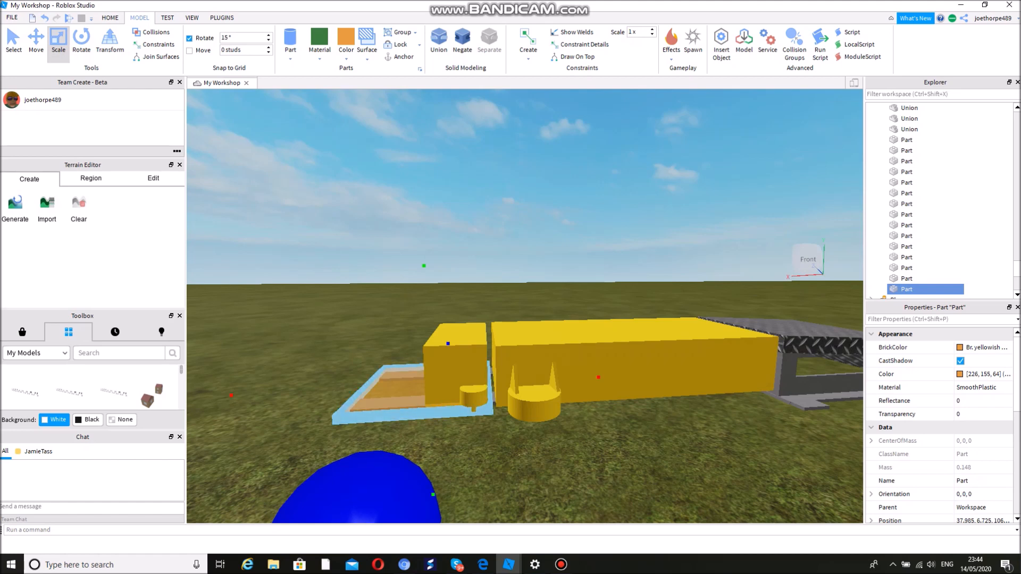
{"action": "key", "text": "w"}
{"action": "right_click_drag", "start_coordinate": [373, 498], "coordinate": [340, 511]}
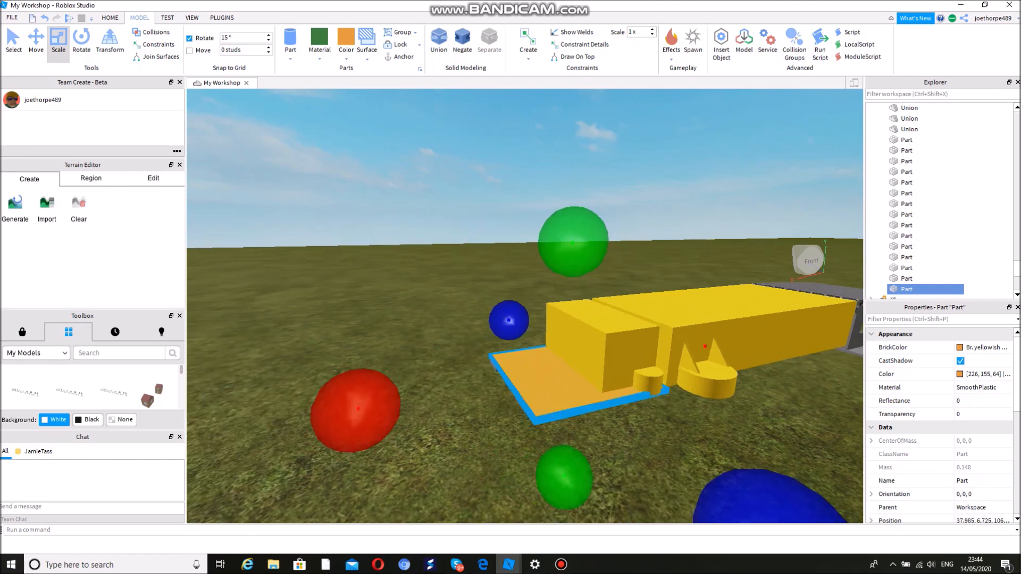
{"action": "left_click_drag", "start_coordinate": [565, 481], "coordinate": [564, 482]}
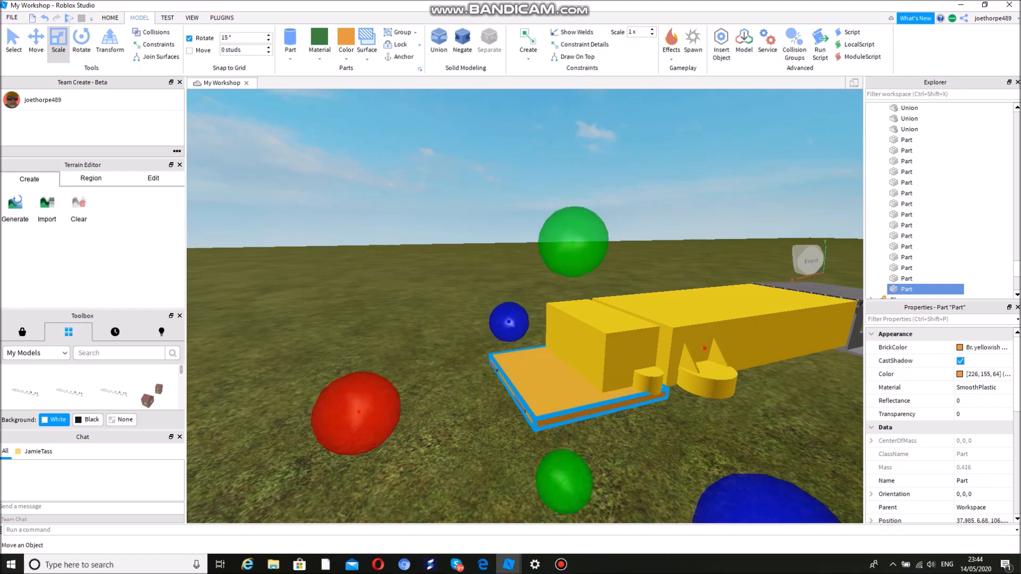
{"action": "left_click", "coordinate": [44, 18]}
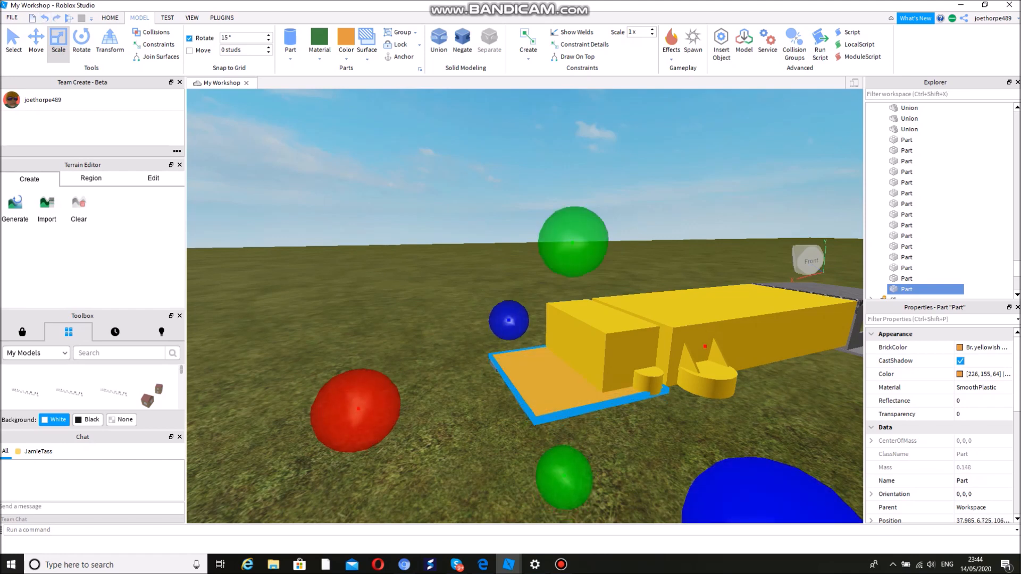
{"action": "left_click_drag", "start_coordinate": [756, 492], "coordinate": [760, 497]}
{"action": "key", "text": "a"}
{"action": "right_click_drag", "start_coordinate": [532, 319], "coordinate": [702, 327]}
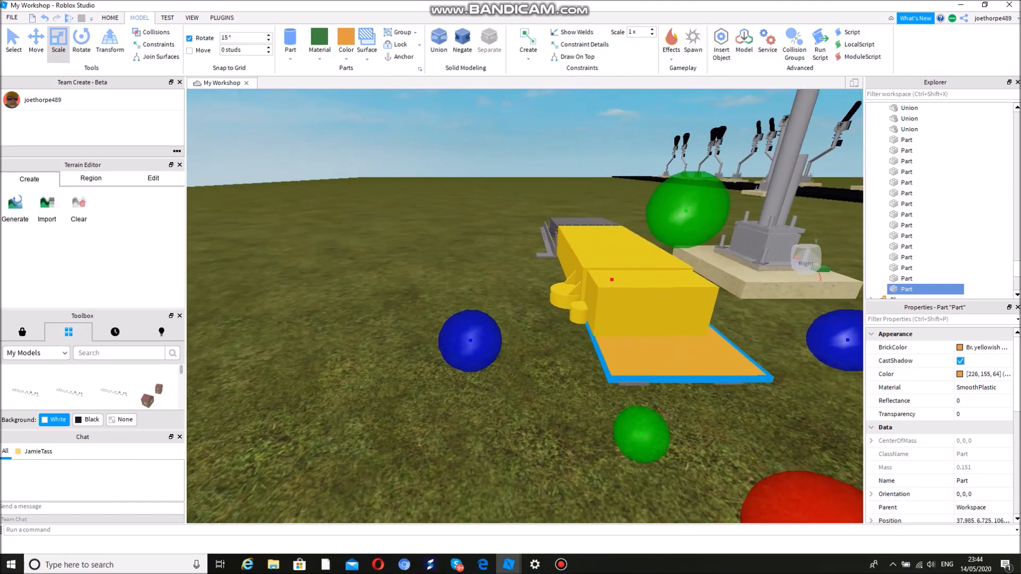
{"action": "left_click_drag", "start_coordinate": [470, 340], "coordinate": [450, 340]}
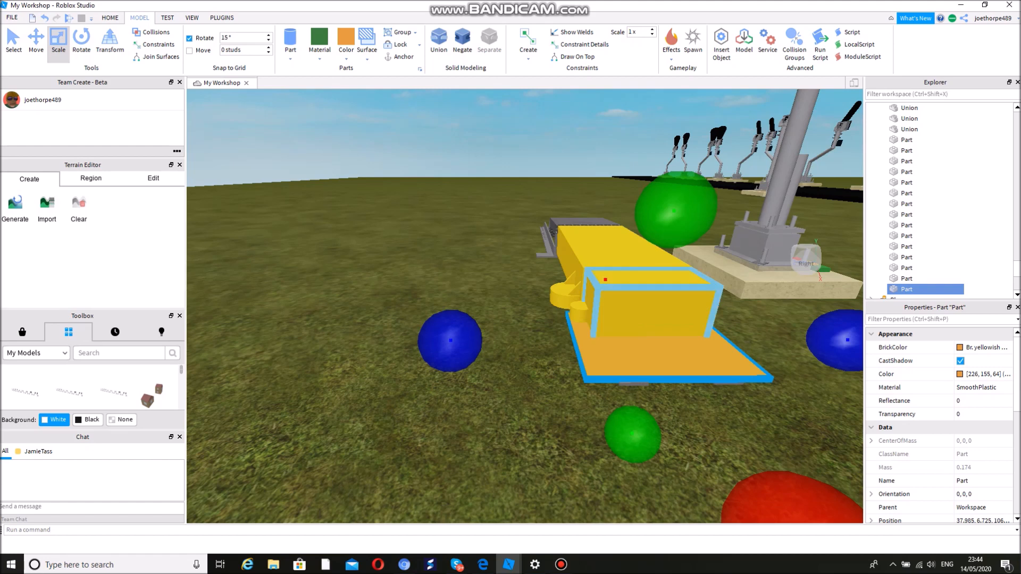
Duplicate the short yellow end block and move the copy outward onto the exposed part of the orange plate.
{"action": "left_click", "coordinate": [649, 306]}
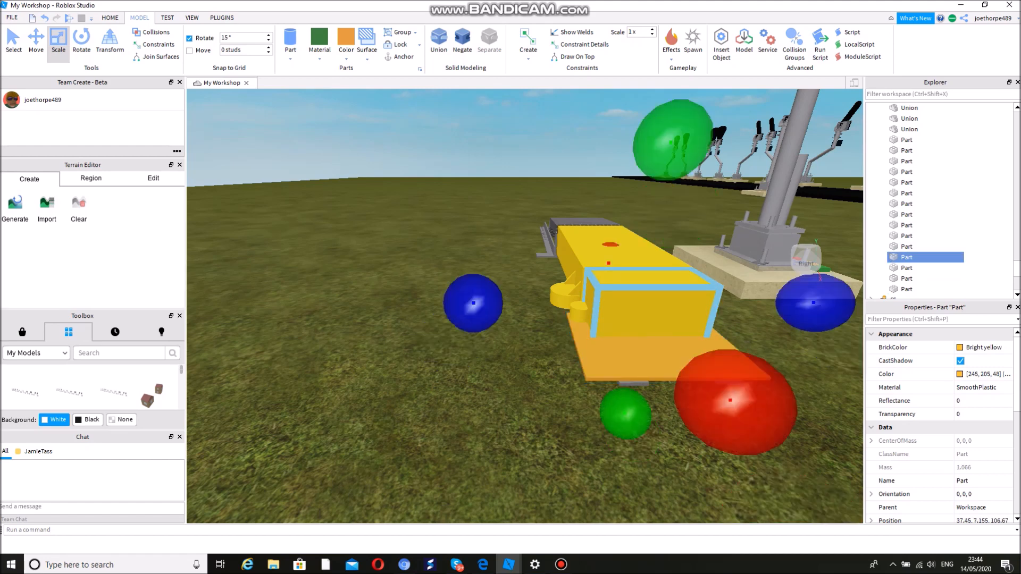
{"action": "key", "text": "ctrl+d"}
{"action": "left_click", "coordinate": [36, 43]}
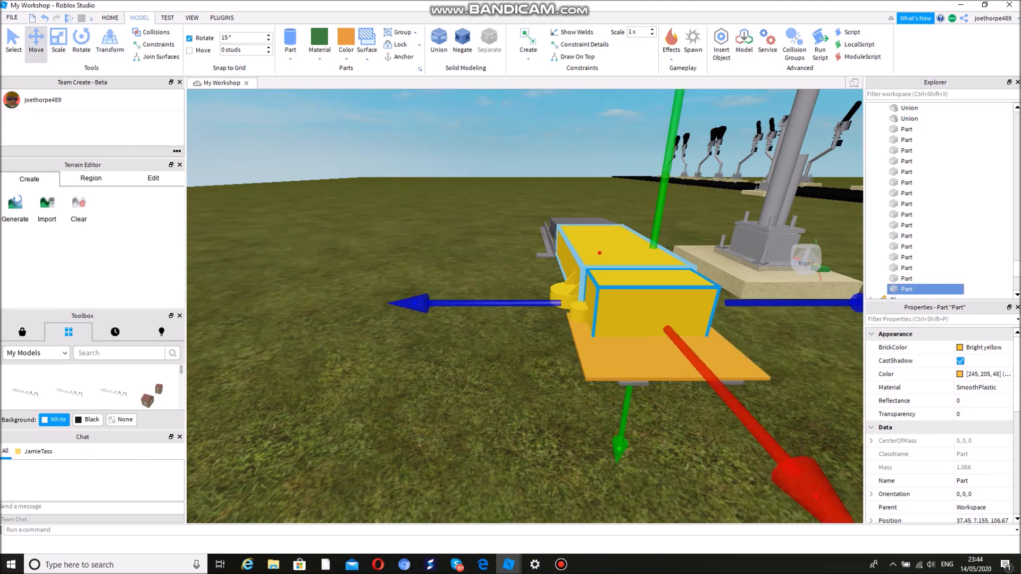
{"action": "left_click_drag", "start_coordinate": [710, 378], "coordinate": [749, 420]}
Widen the copied yellow block on its disc side so it reaches almost to the orange plate's edge.
{"action": "right_click_drag", "start_coordinate": [749, 421], "coordinate": [841, 398]}
{"action": "key", "text": "a"}
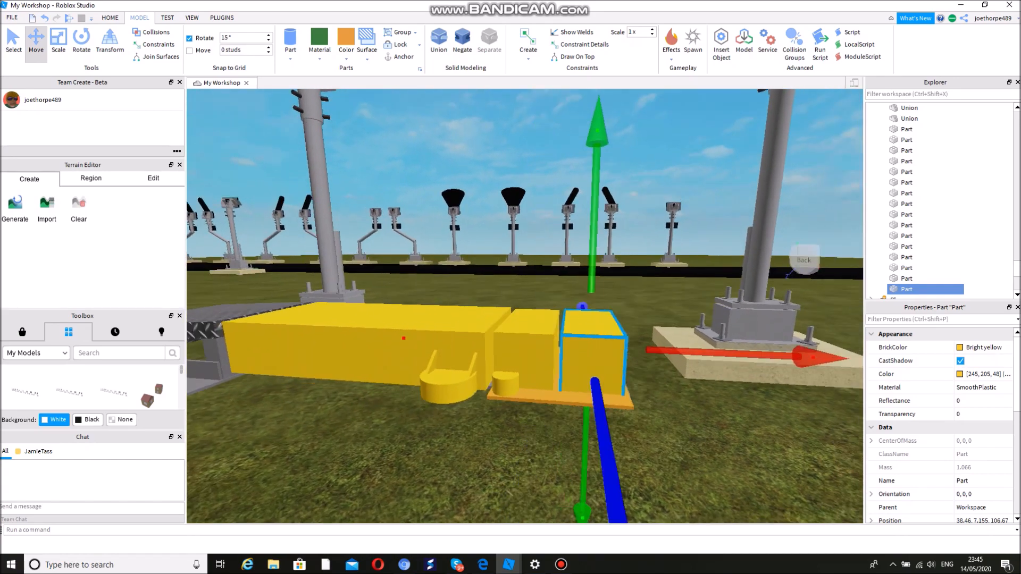
{"action": "key", "text": "w"}
{"action": "key", "text": "d"}
{"action": "right_click_drag", "start_coordinate": [500, 448], "coordinate": [511, 464]}
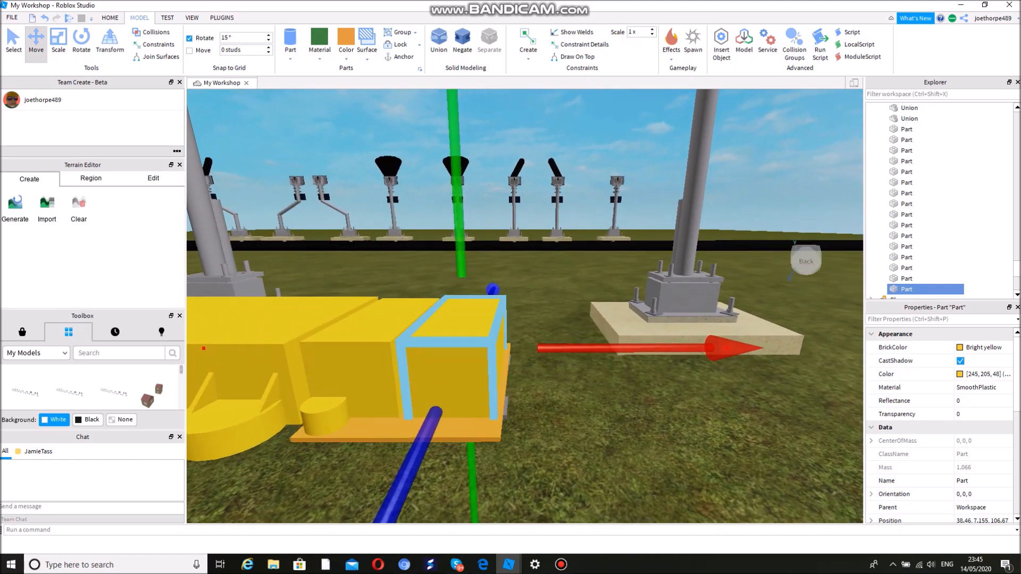
{"action": "key", "text": "ctrl+3"}
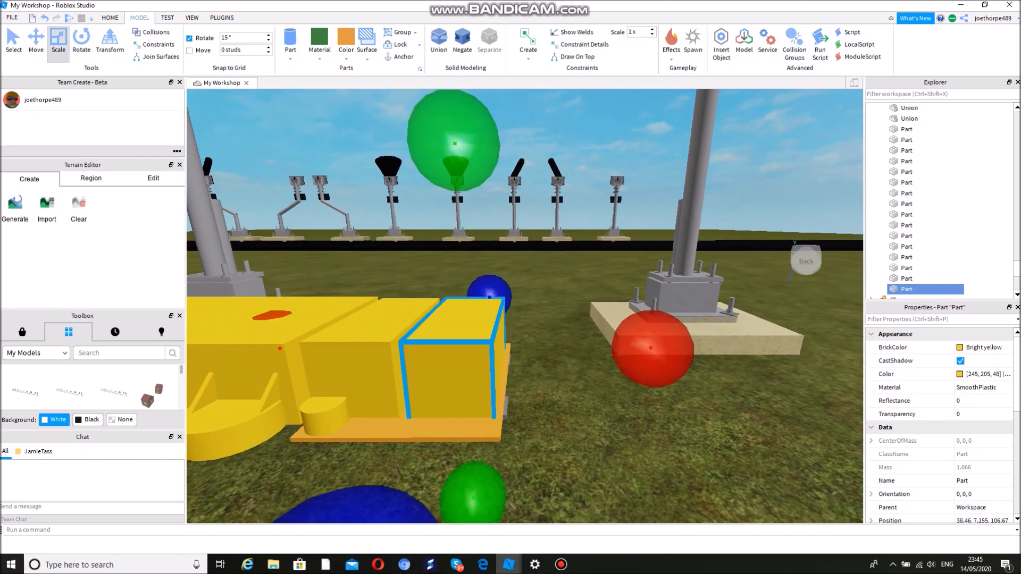
{"action": "right_click_drag", "start_coordinate": [519, 290], "coordinate": [444, 311]}
{"action": "key", "text": "d"}
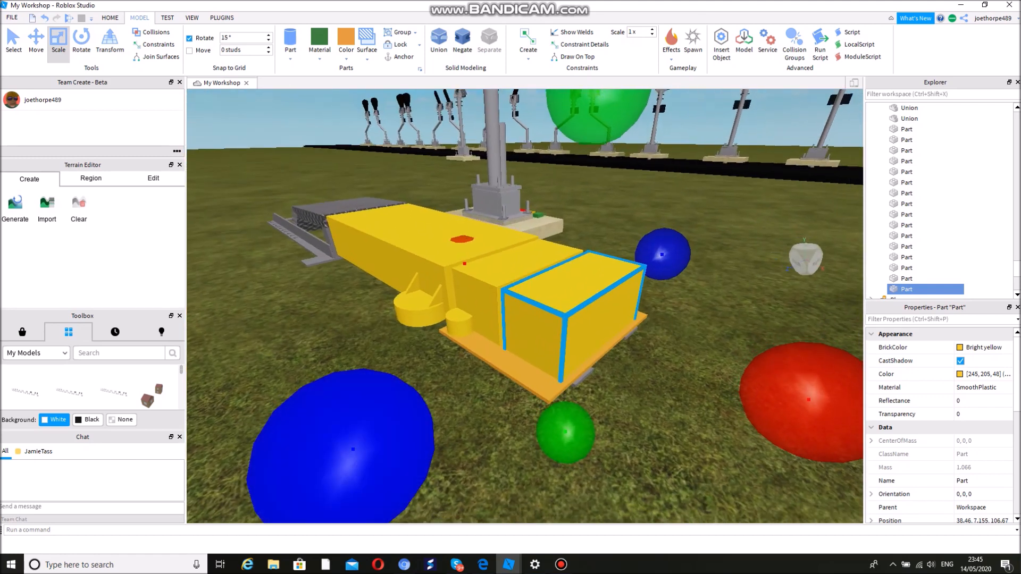
{"action": "left_click_drag", "start_coordinate": [353, 449], "coordinate": [331, 463]}
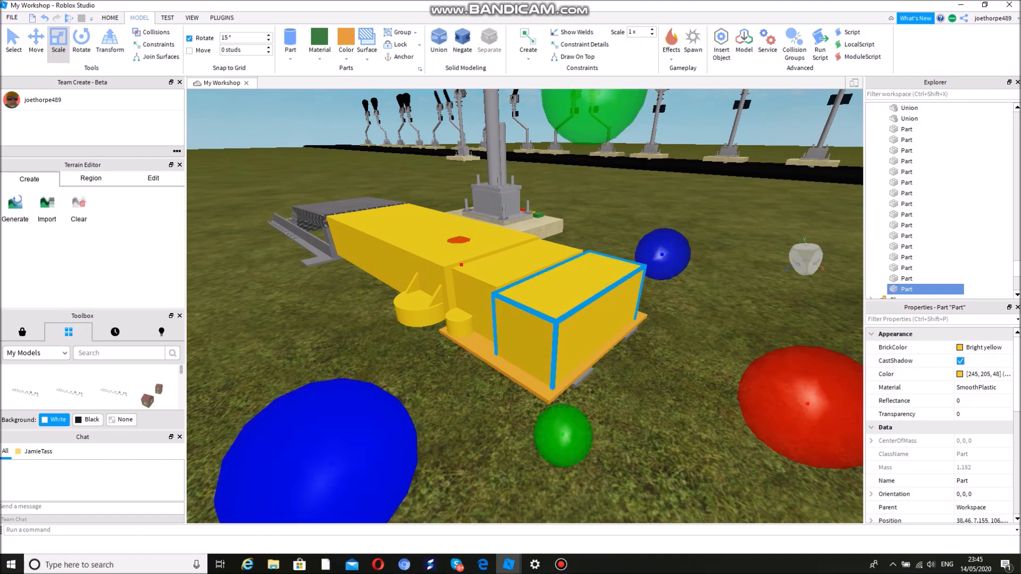
Widen the copied yellow block on its opposite side to nearly meet the orange plate's other edge, then deselect it.
{"action": "key", "text": "d"}
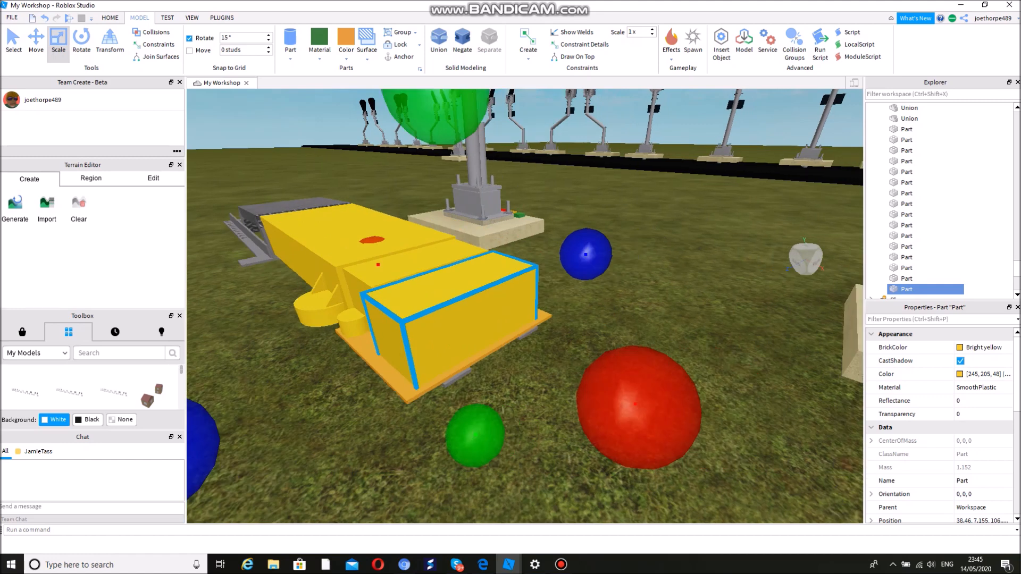
{"action": "key", "text": "d"}
{"action": "right_click_drag", "start_coordinate": [525, 306], "coordinate": [472, 282]}
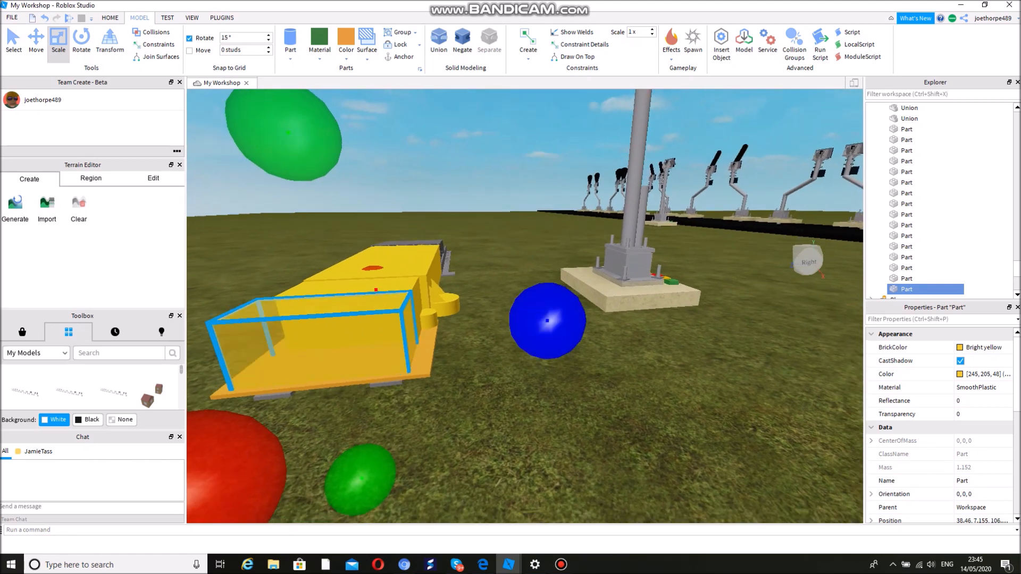
{"action": "left_click_drag", "start_coordinate": [548, 320], "coordinate": [556, 320]}
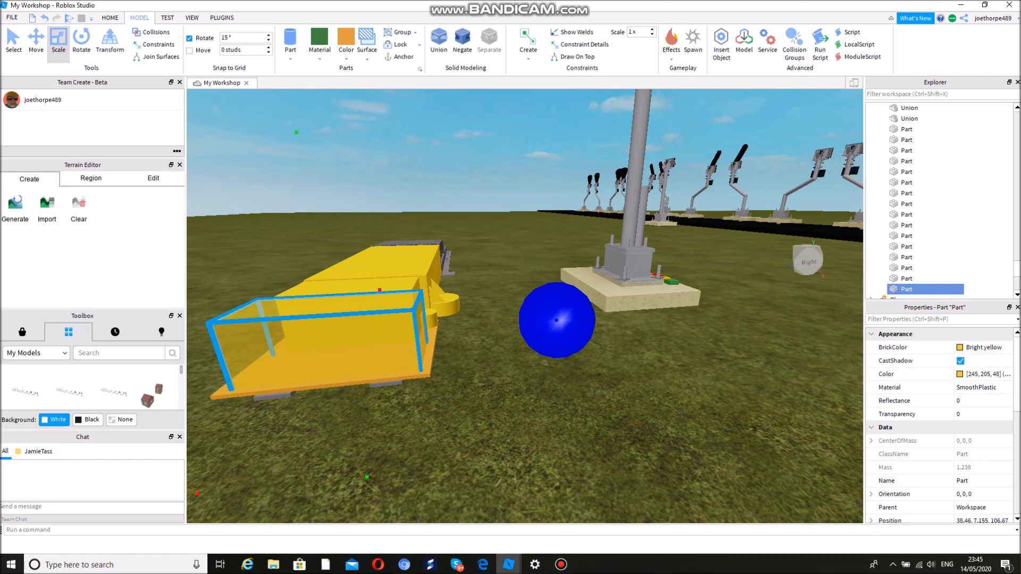
{"action": "left_click_drag", "start_coordinate": [557, 320], "coordinate": [556, 321]}
{"action": "left_click_drag", "start_coordinate": [556, 320], "coordinate": [557, 321]}
{"action": "left_click", "coordinate": [556, 372]}
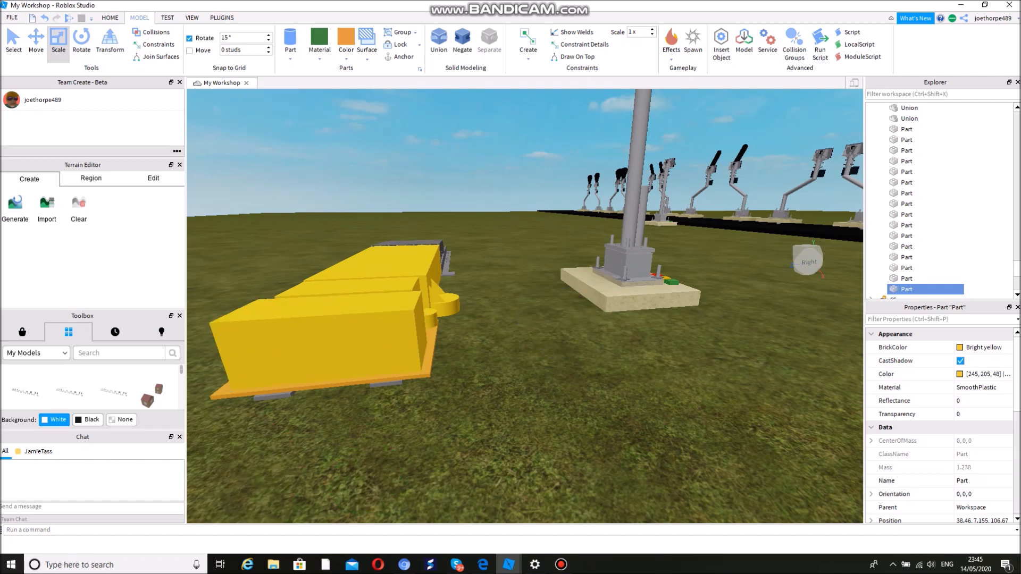
{"action": "right_click_drag", "start_coordinate": [557, 372], "coordinate": [547, 398]}
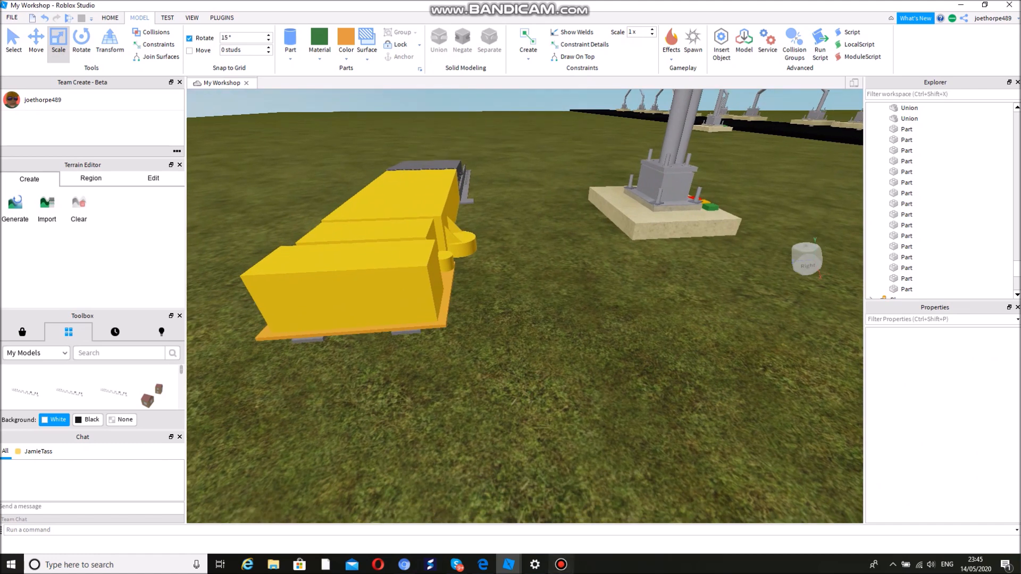
{"action": "left_click", "coordinate": [561, 565]}
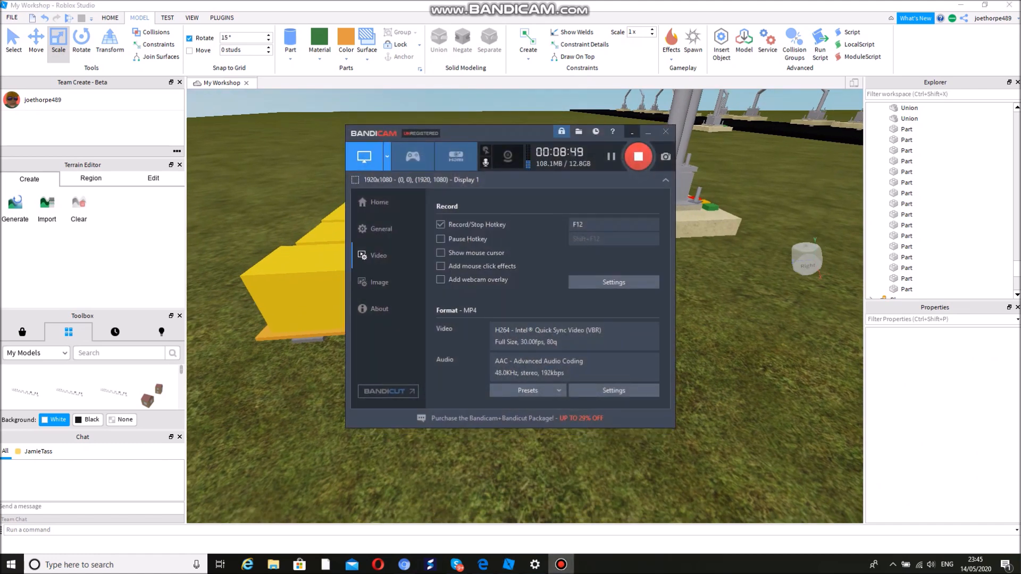
{"action": "left_click", "coordinate": [648, 132]}
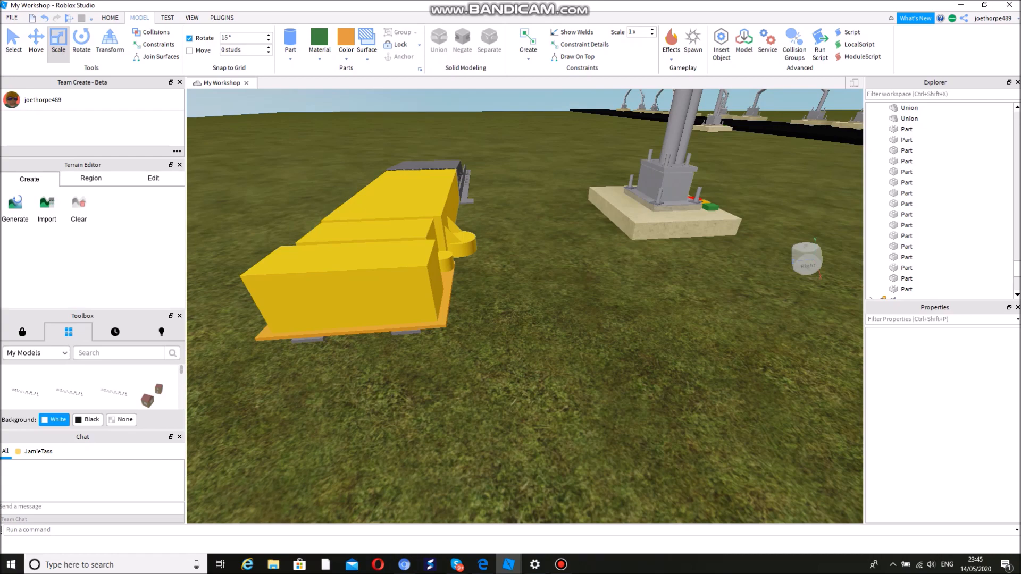
{"action": "right_click_drag", "start_coordinate": [548, 398], "coordinate": [440, 367]}
{"action": "key", "text": "w"}
{"action": "left_click", "coordinate": [561, 565]}
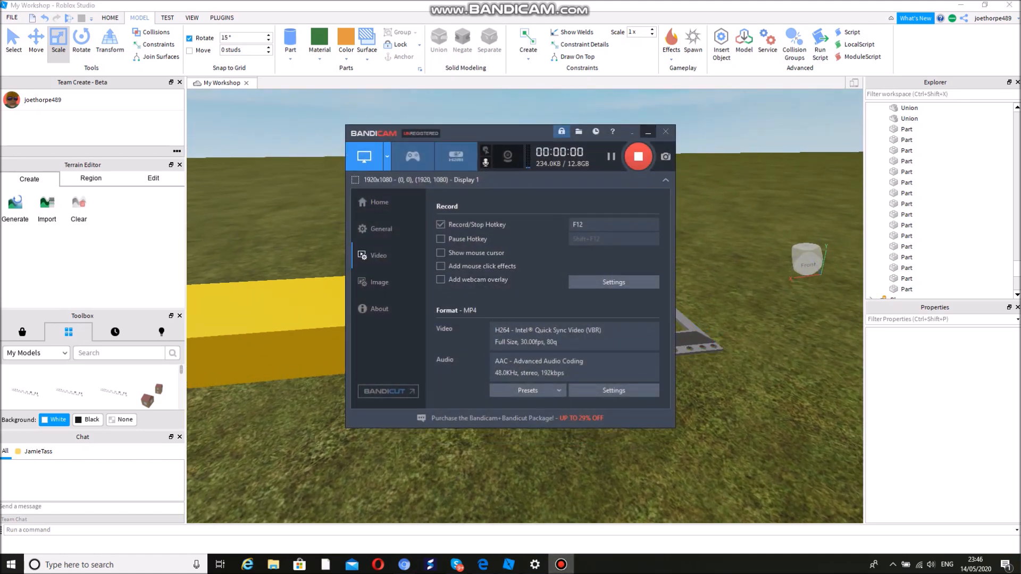
{"action": "left_click", "coordinate": [647, 132]}
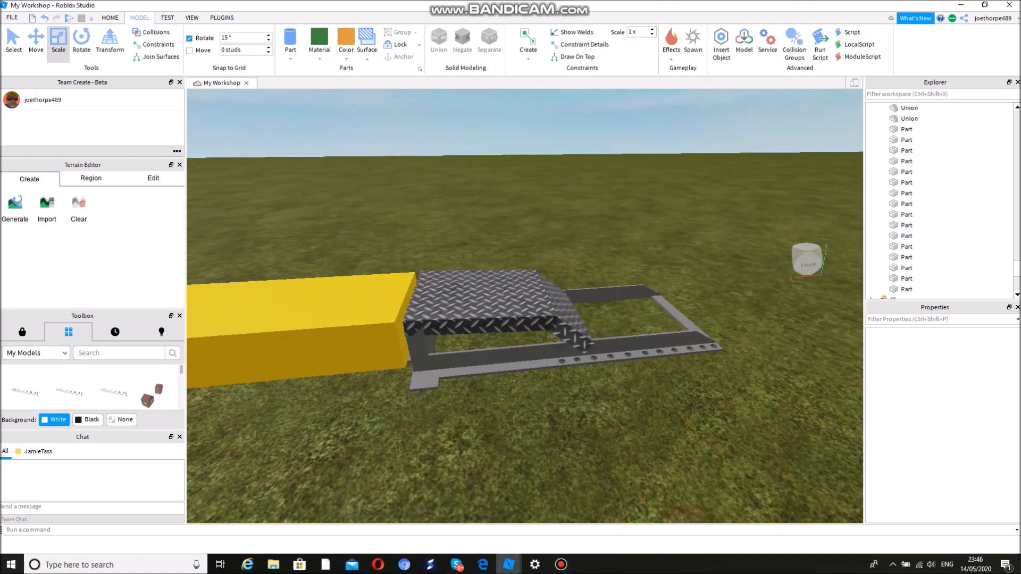
Insert a new block part inside the open end of the metal frame and select it.
{"action": "key", "text": "d"}
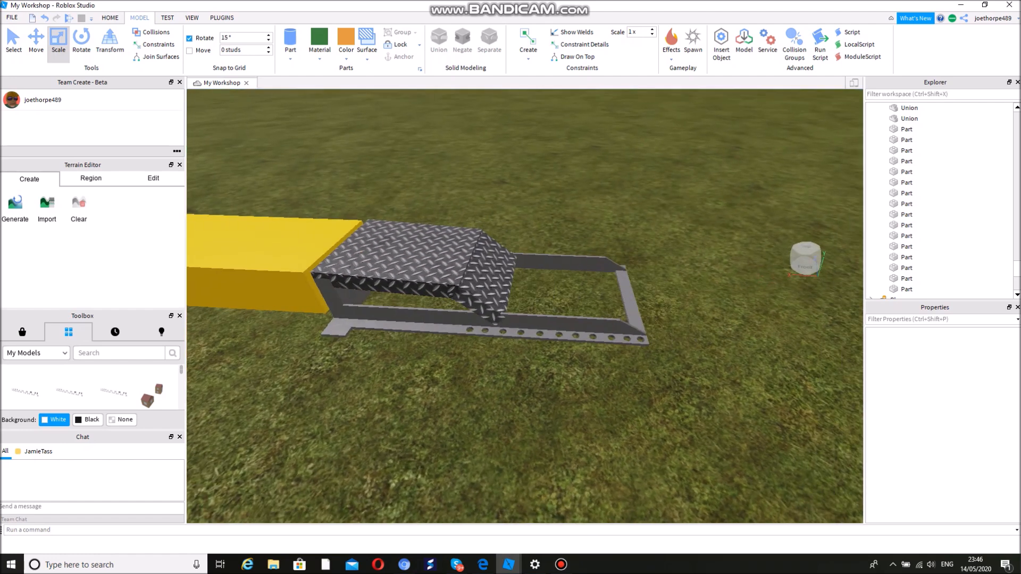
{"action": "key", "text": "w"}
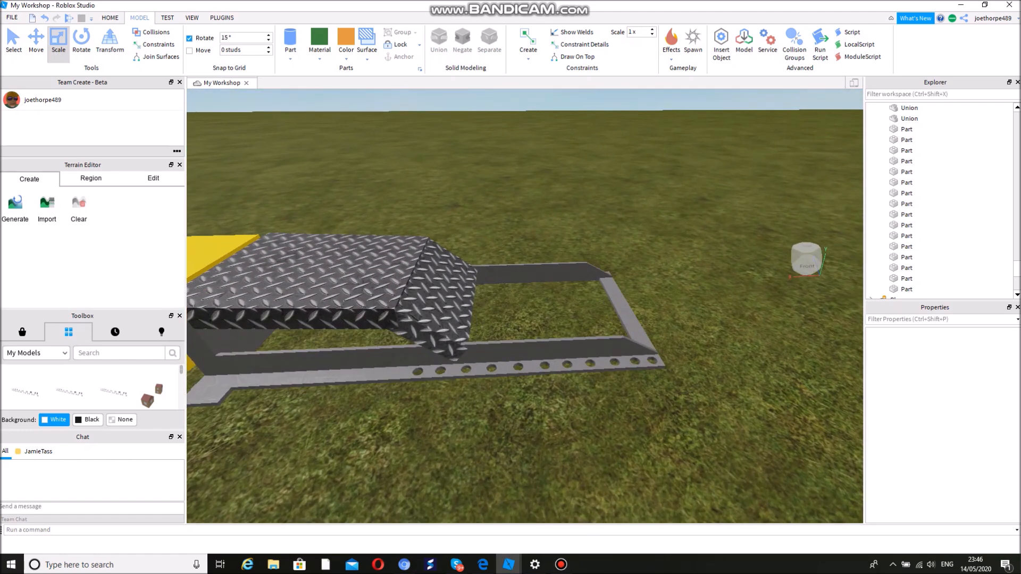
{"action": "right_click_drag", "start_coordinate": [524, 306], "coordinate": [522, 317]}
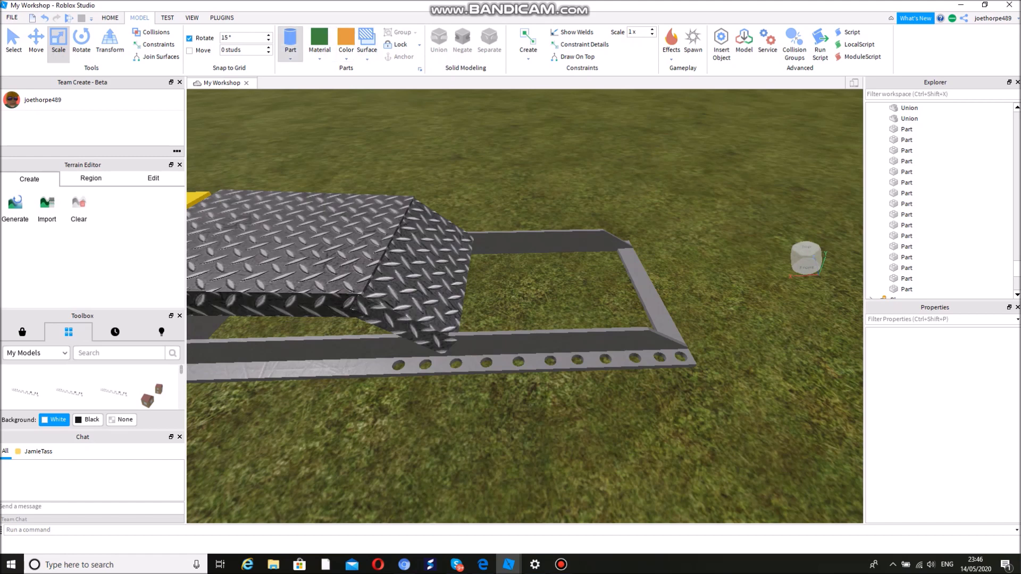
{"action": "left_click", "coordinate": [291, 56]}
{"action": "left_click", "coordinate": [306, 70]}
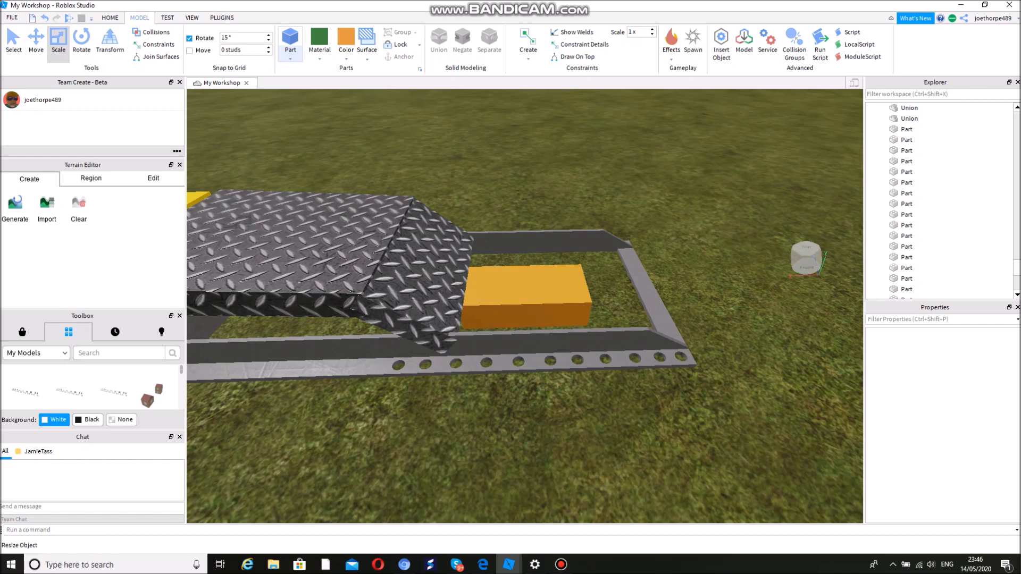
{"action": "left_click", "coordinate": [526, 295]}
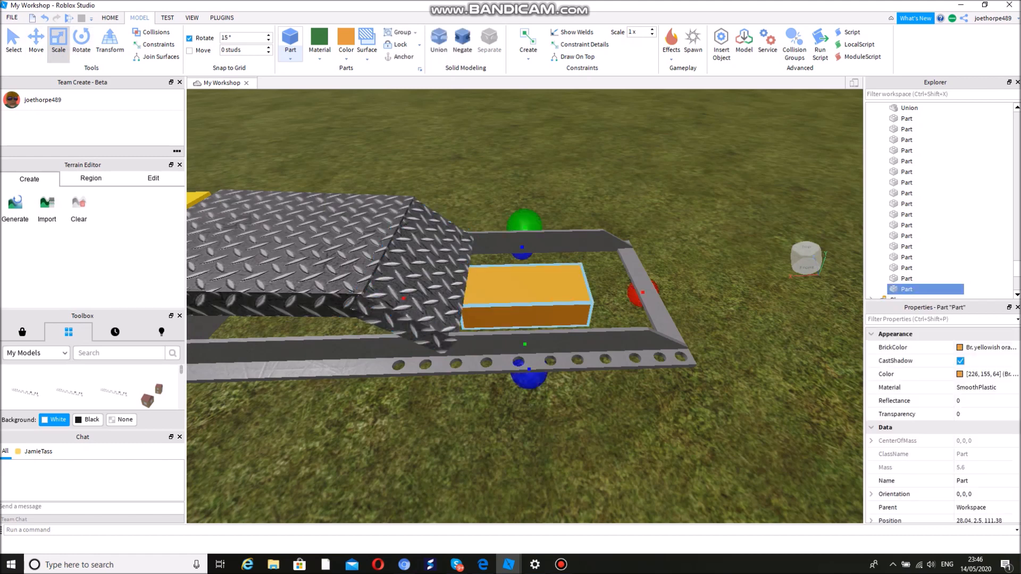
Shrink the new block's length, width and height into a tiny, thin square plate.
{"action": "left_click_drag", "start_coordinate": [404, 299], "coordinate": [510, 296]}
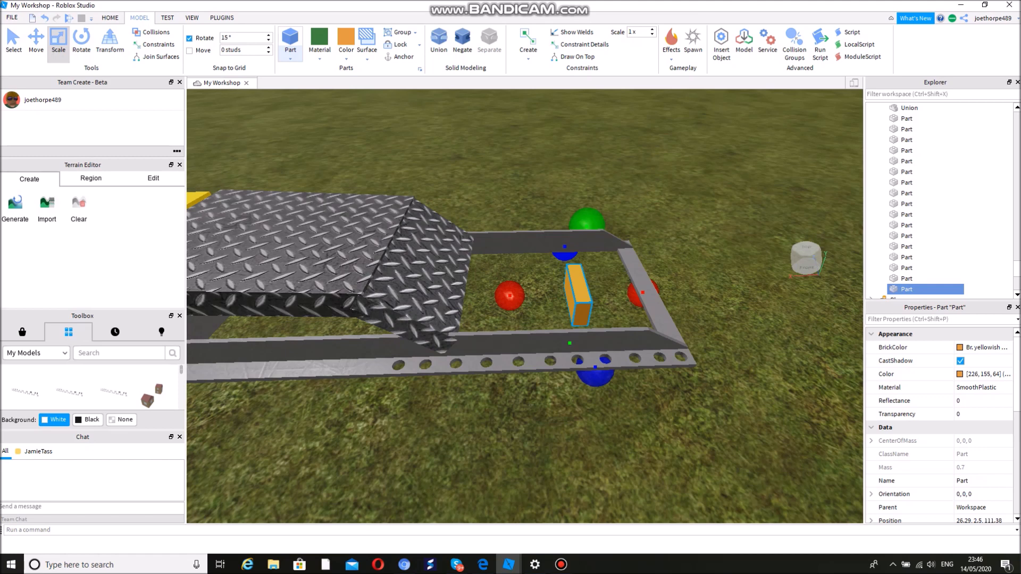
{"action": "left_click_drag", "start_coordinate": [565, 253], "coordinate": [565, 255]}
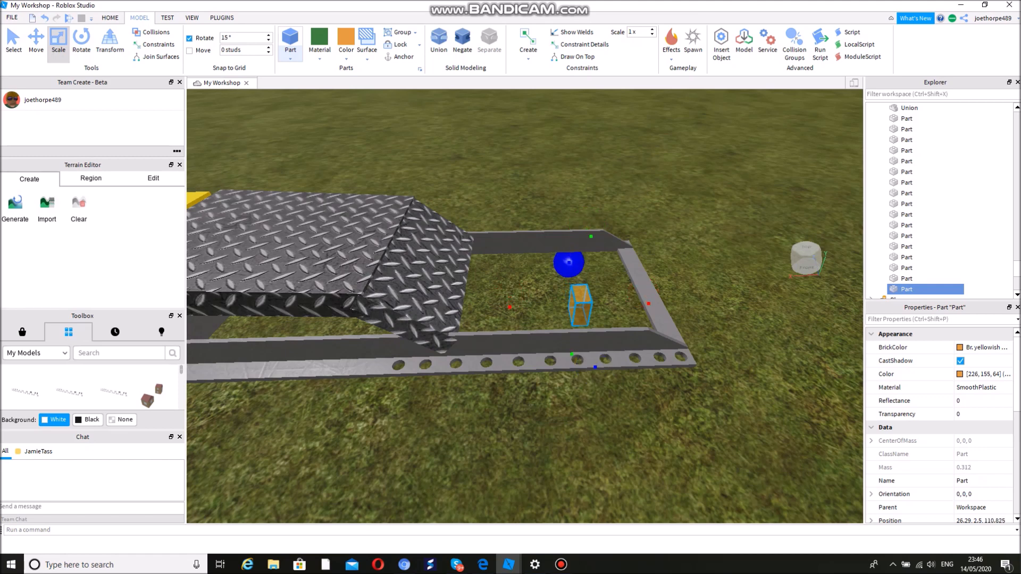
{"action": "left_click_drag", "start_coordinate": [569, 263], "coordinate": [568, 263]}
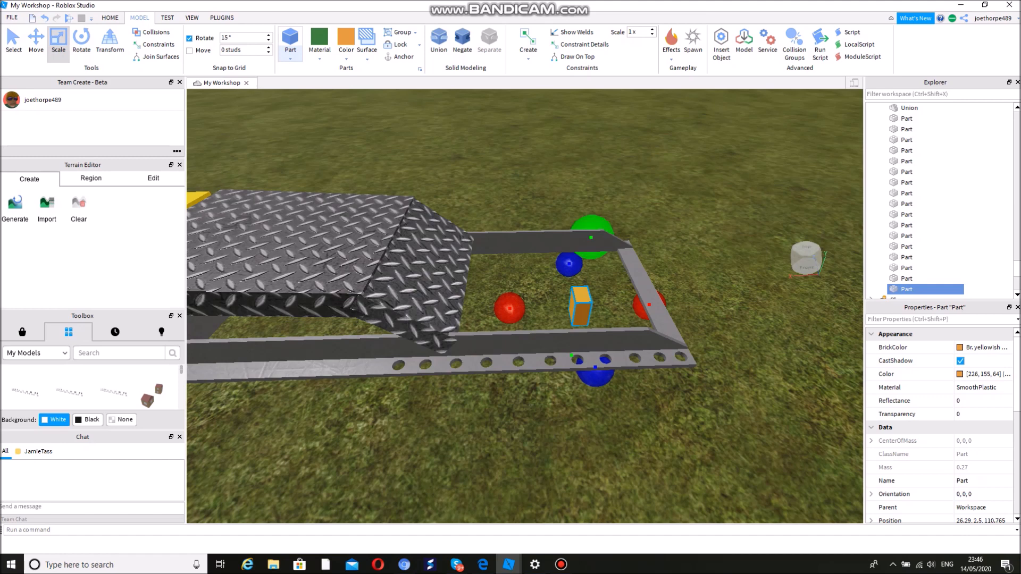
{"action": "left_click_drag", "start_coordinate": [591, 236], "coordinate": [568, 276]}
Move the tiny orange plate out of the frame, raise it to the perforated strip's level and place it just outside the strip.
{"action": "key", "text": "ctrl+2"}
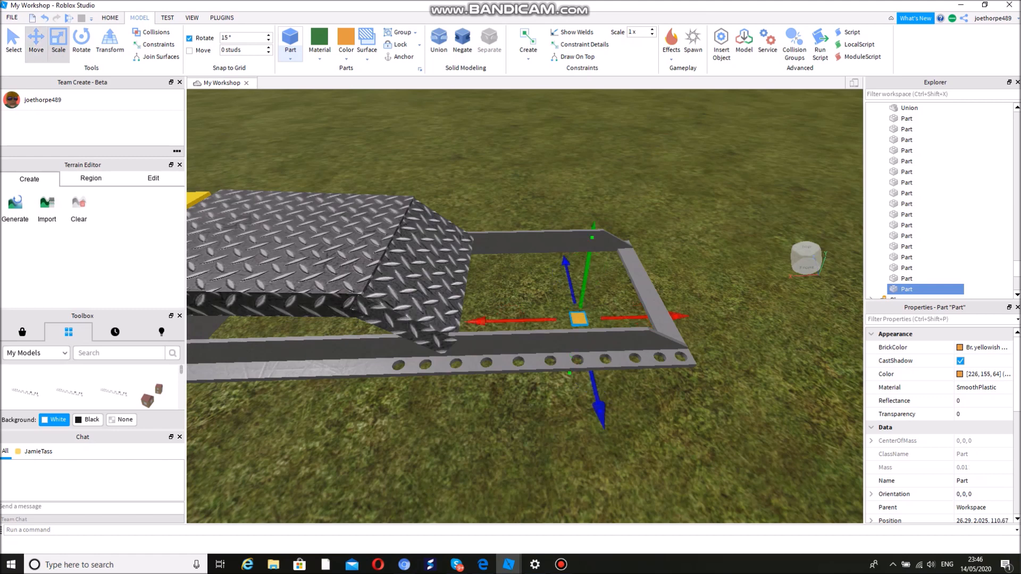
{"action": "left_click_drag", "start_coordinate": [600, 417], "coordinate": [619, 508]}
{"action": "left_click_drag", "start_coordinate": [471, 378], "coordinate": [447, 378]}
{"action": "left_click_drag", "start_coordinate": [556, 296], "coordinate": [561, 322]}
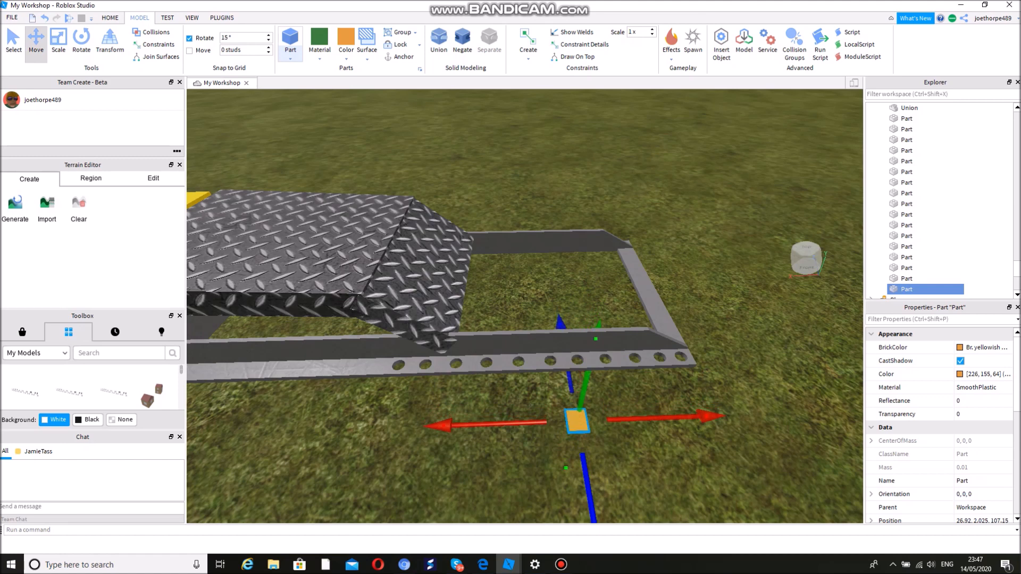
{"action": "left_click_drag", "start_coordinate": [479, 424], "coordinate": [460, 425]}
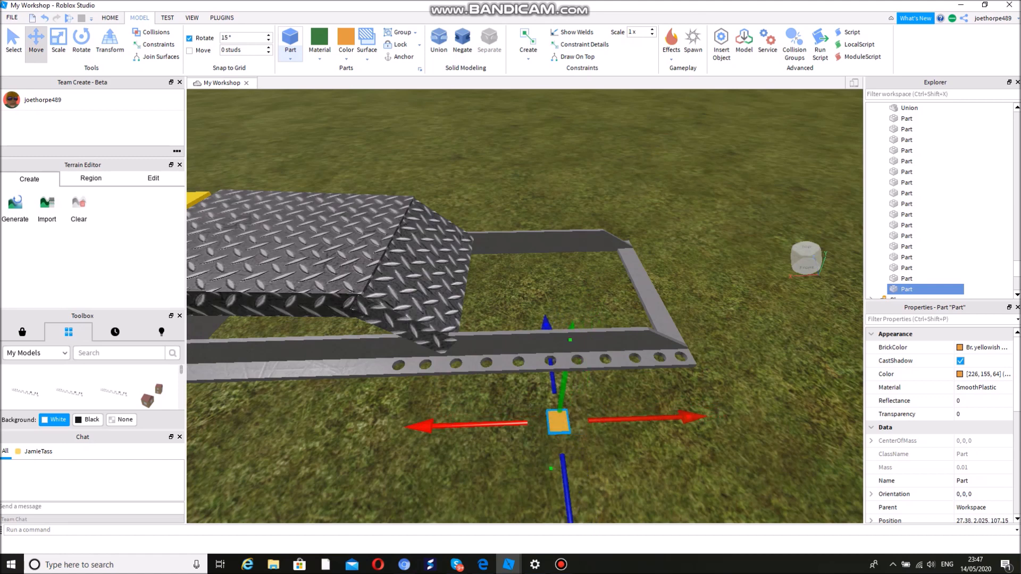
{"action": "left_click_drag", "start_coordinate": [547, 324], "coordinate": [579, 292]}
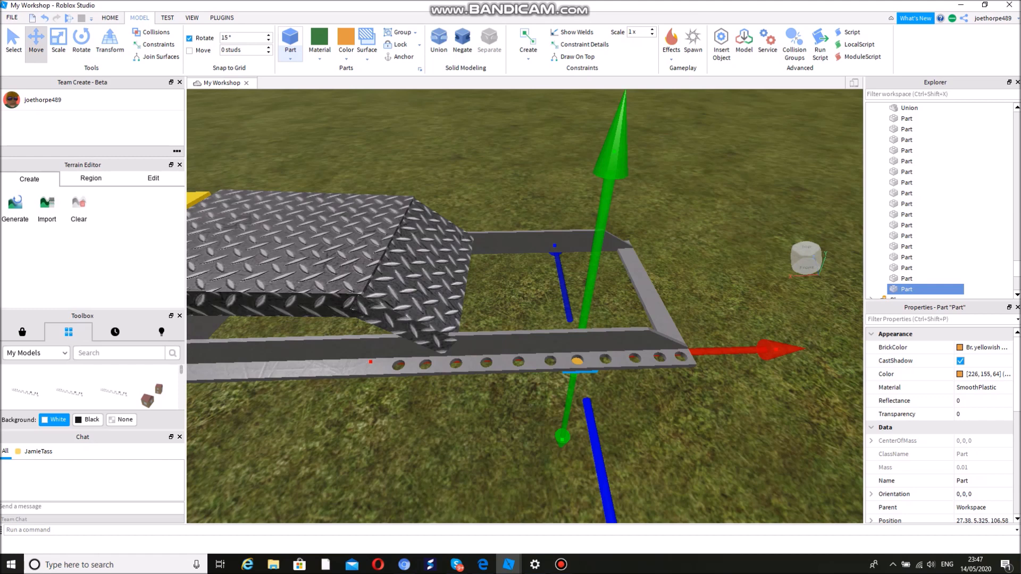
{"action": "left_click_drag", "start_coordinate": [593, 431], "coordinate": [607, 509]}
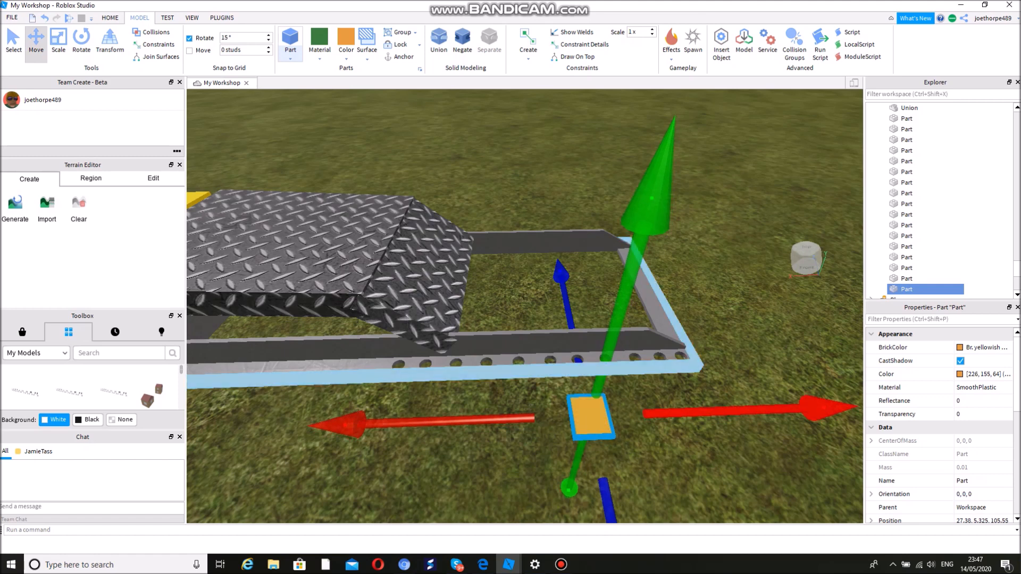
Shift the tiny orange plate along the perforated strip, raise it above the strip, and shrink its width and length.
{"action": "left_click_drag", "start_coordinate": [426, 422], "coordinate": [382, 423]}
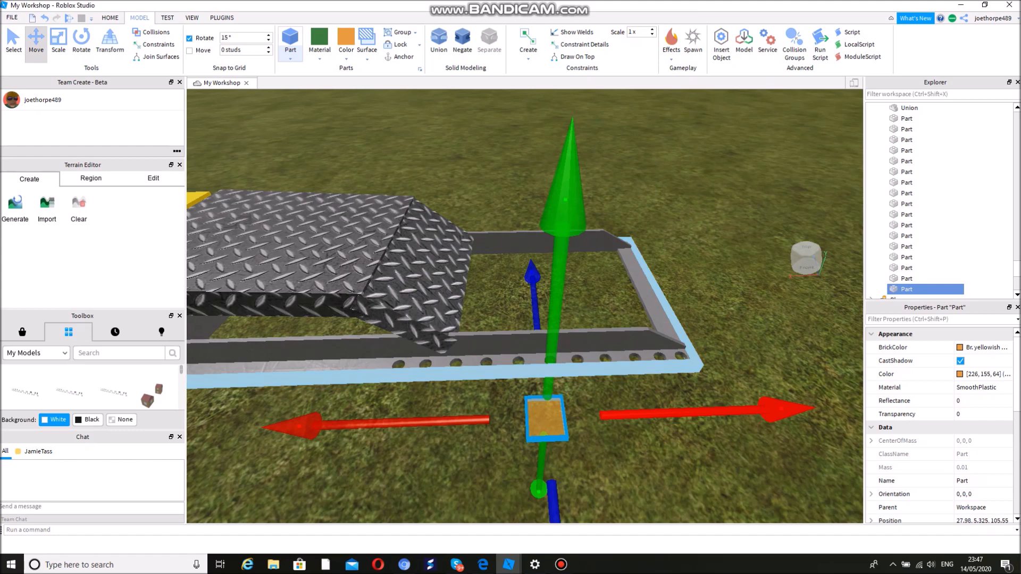
{"action": "left_click_drag", "start_coordinate": [554, 346], "coordinate": [560, 278]}
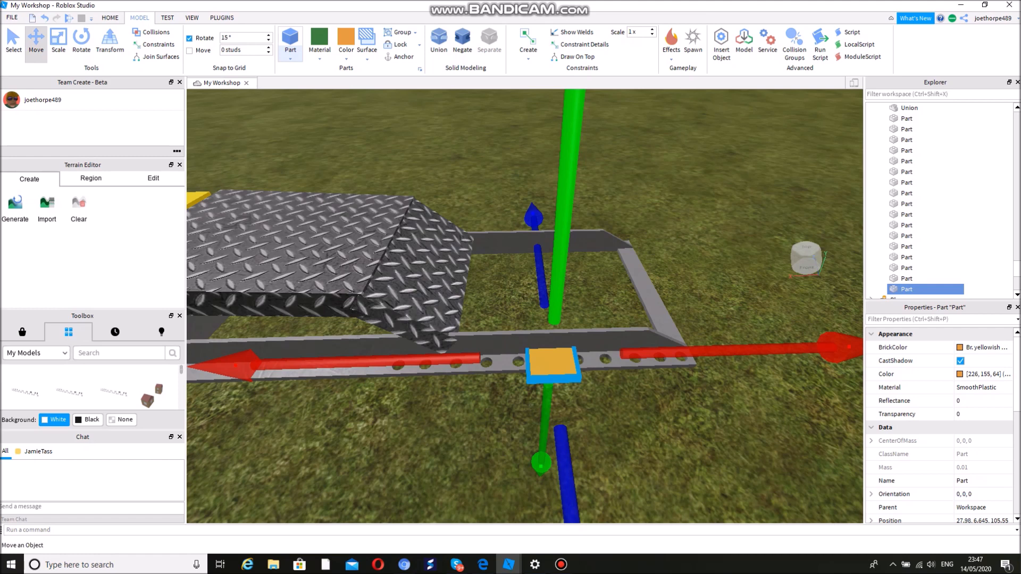
{"action": "left_click", "coordinate": [59, 42]}
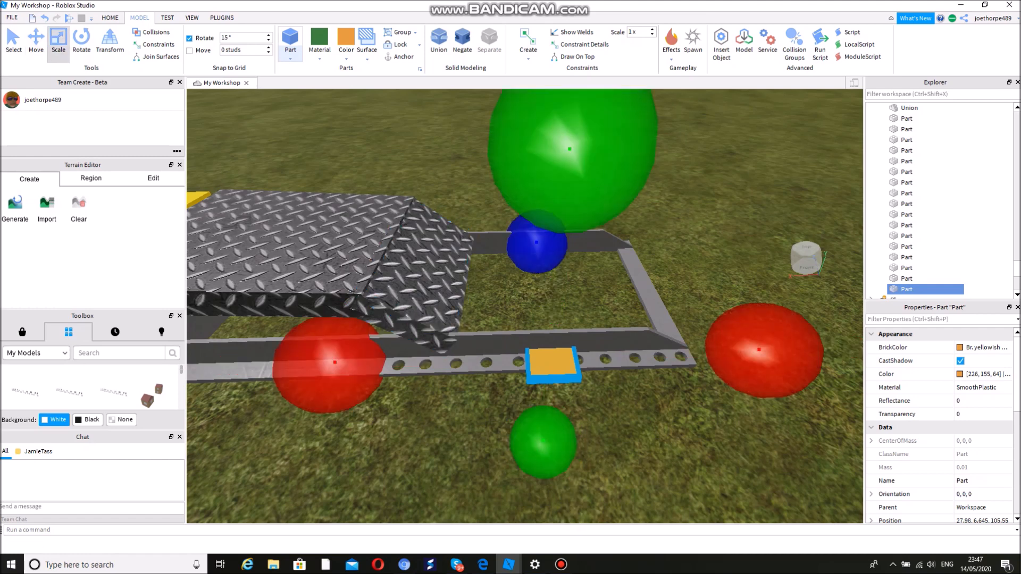
{"action": "left_click_drag", "start_coordinate": [537, 243], "coordinate": [538, 251]}
{"action": "left_click_drag", "start_coordinate": [328, 374], "coordinate": [357, 374]}
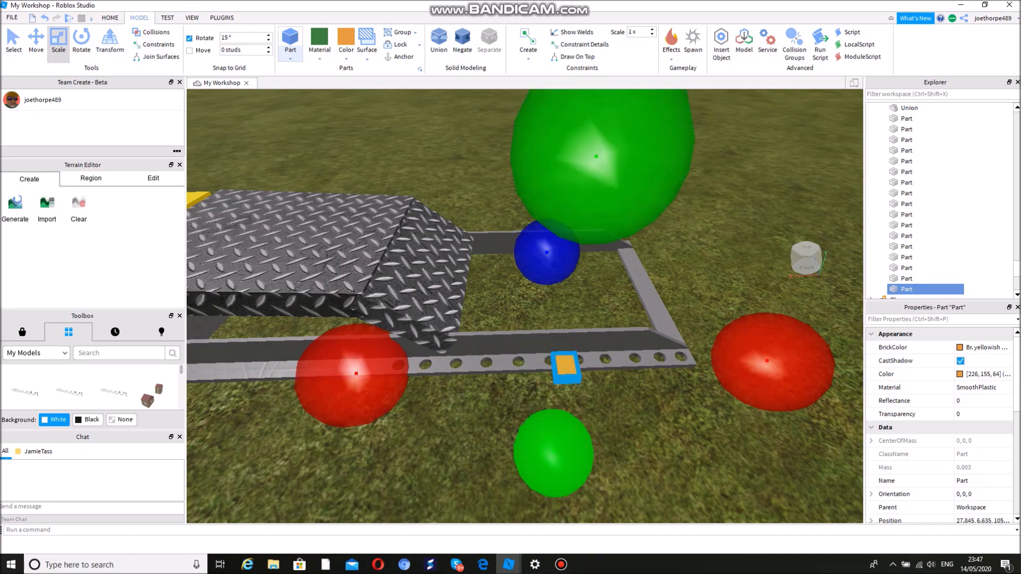
Rotate the tiny orange plate 30 degrees about its vertical axis and move it over a hole in the perforated strip.
{"action": "right_click_drag", "start_coordinate": [525, 306], "coordinate": [612, 343]}
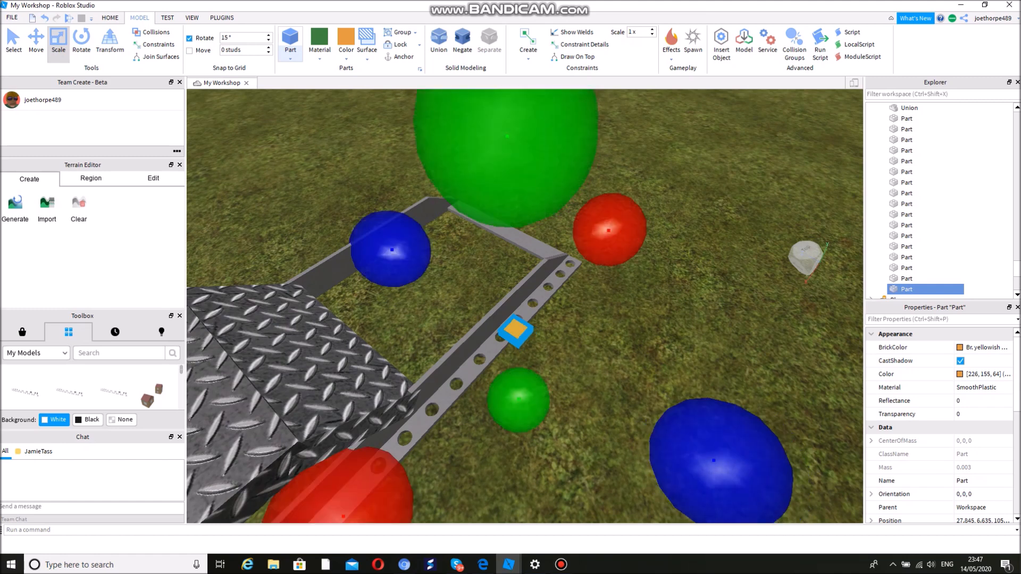
{"action": "left_click", "coordinate": [82, 43]}
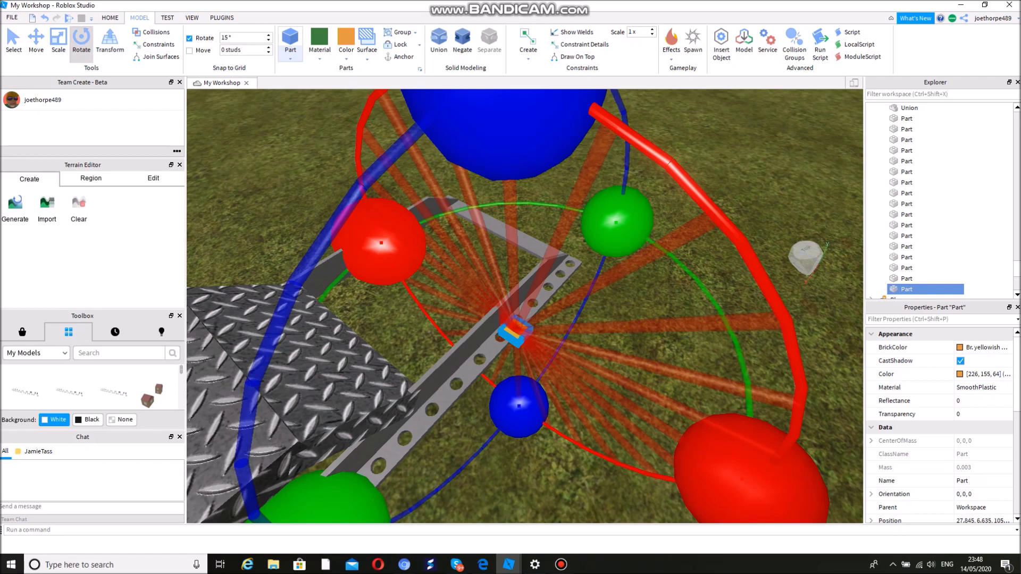
{"action": "left_click_drag", "start_coordinate": [617, 221], "coordinate": [526, 218]}
{"action": "left_click", "coordinate": [36, 43]}
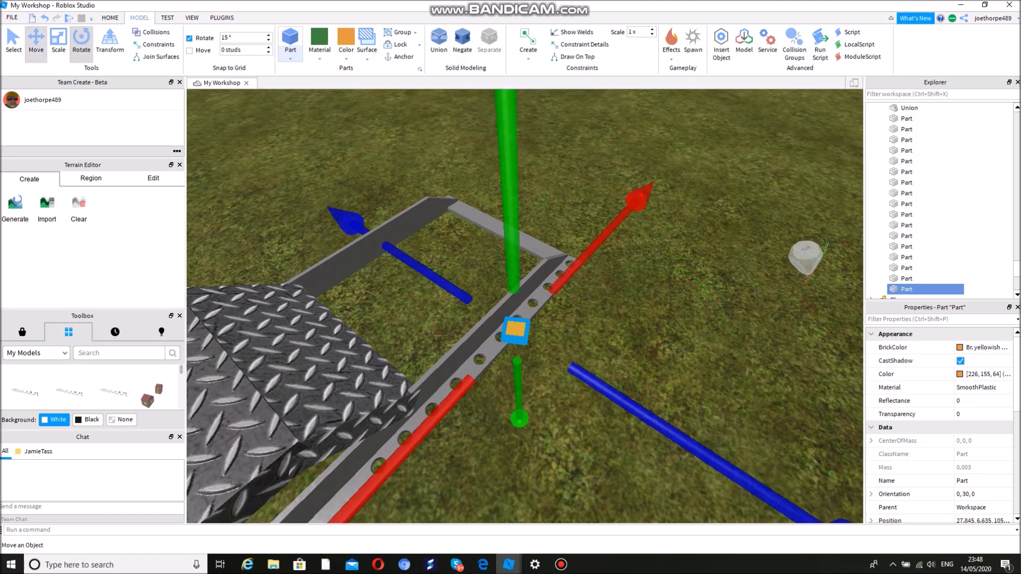
{"action": "left_click_drag", "start_coordinate": [638, 198], "coordinate": [633, 200]}
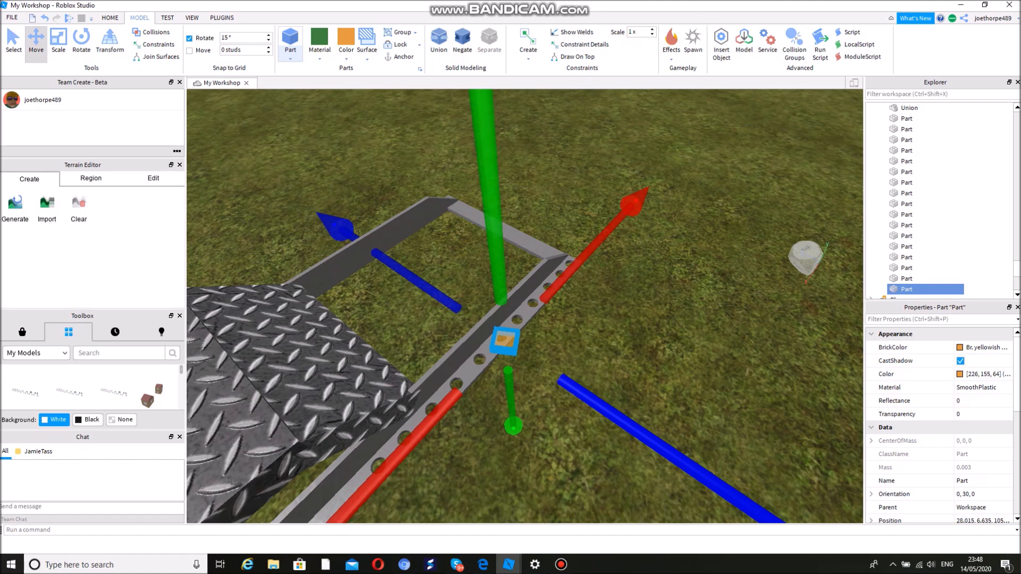
{"action": "left_click_drag", "start_coordinate": [671, 450], "coordinate": [665, 445]}
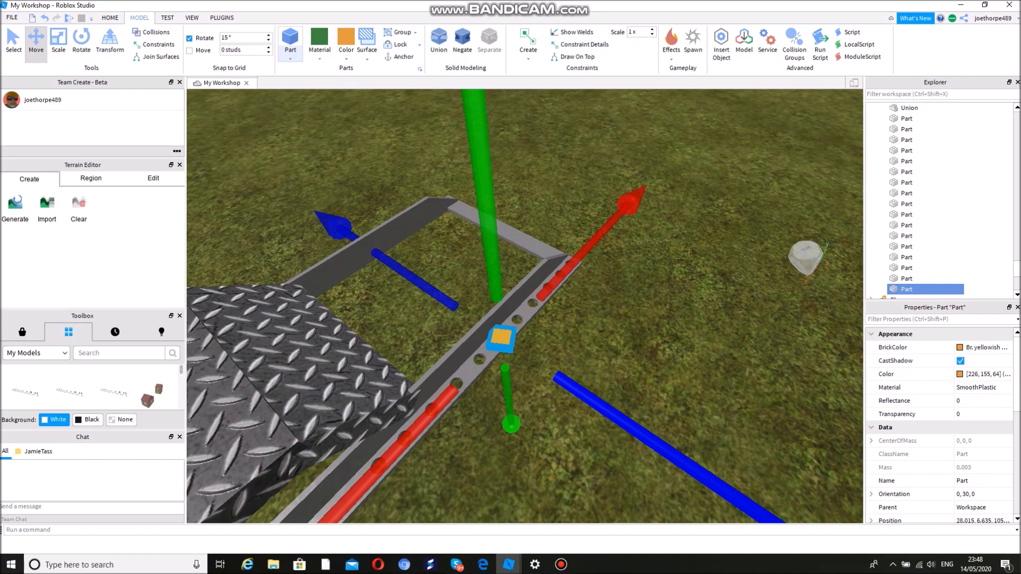
Adjust the orange plate's height with collisions enabled so it sits on the perforated strip's surface.
{"action": "key", "text": "w"}
{"action": "right_click_drag", "start_coordinate": [525, 306], "coordinate": [480, 279]}
{"action": "key", "text": "d"}
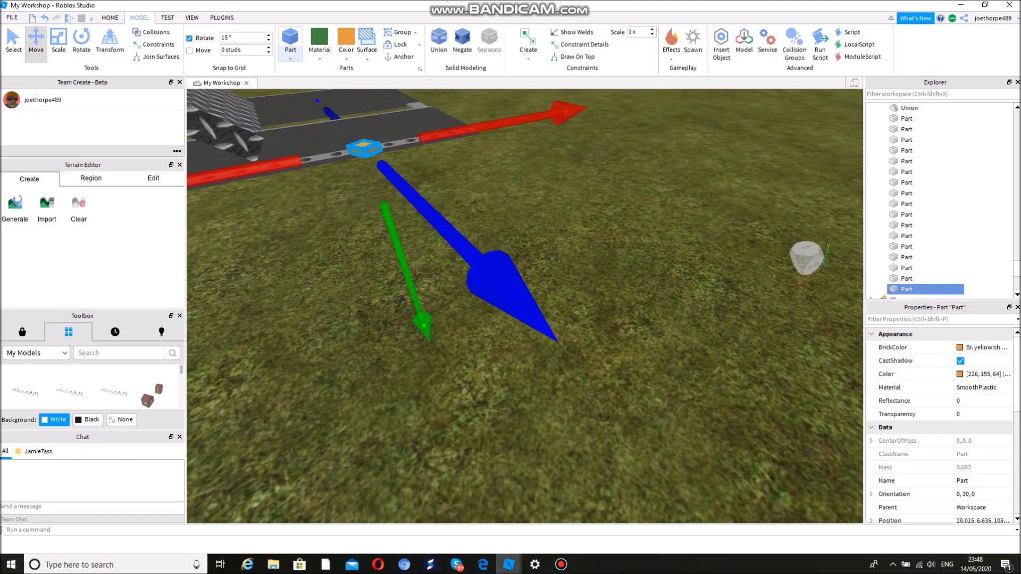
{"action": "left_click_drag", "start_coordinate": [424, 325], "coordinate": [421, 315]}
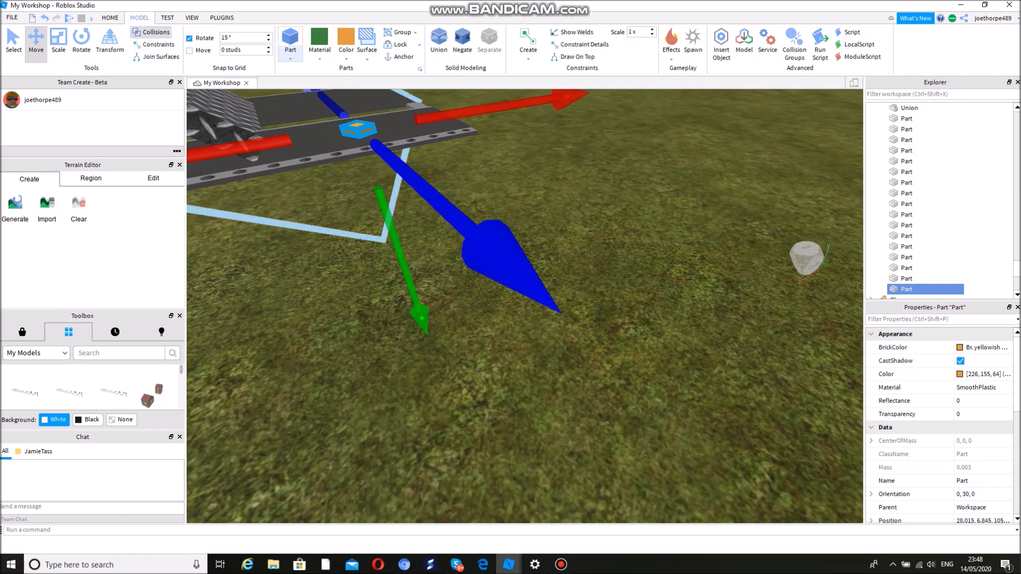
{"action": "left_click_drag", "start_coordinate": [421, 318], "coordinate": [424, 325]}
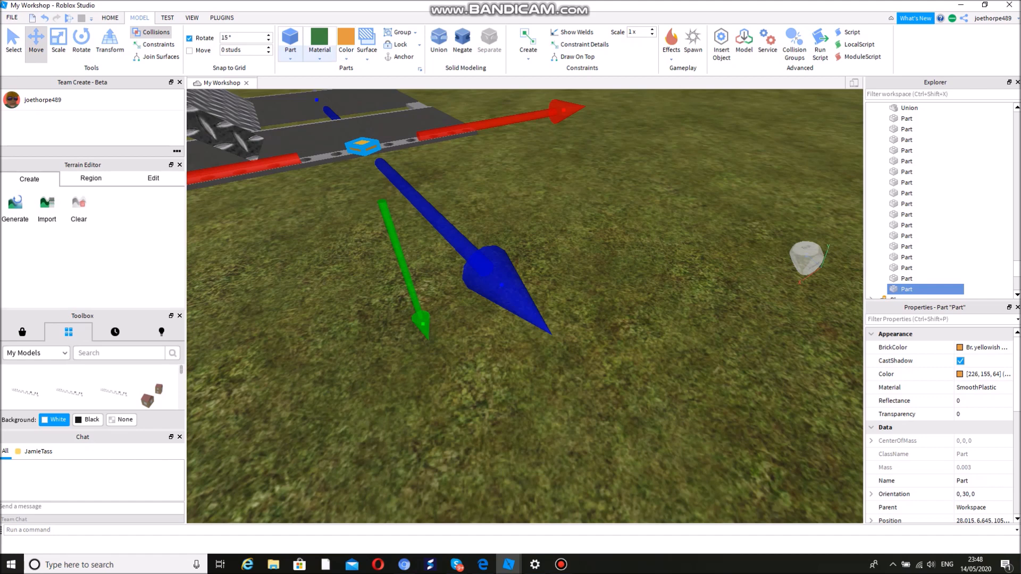
Recolour the tiny plate from the colour palette as Smoky grey, then deselect it.
{"action": "left_click", "coordinate": [346, 43]}
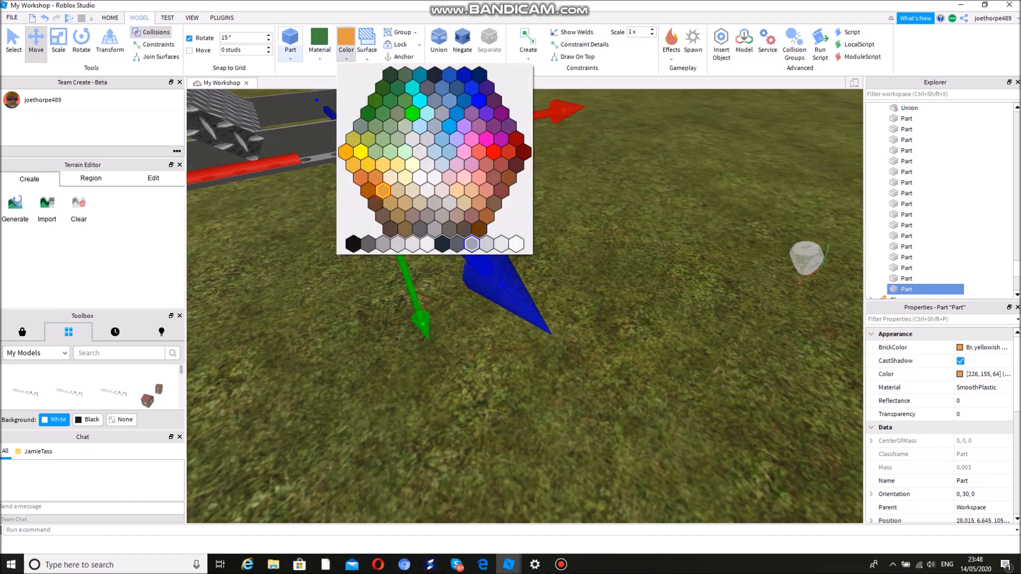
{"action": "left_click", "coordinate": [457, 245]}
{"action": "left_click", "coordinate": [505, 228]}
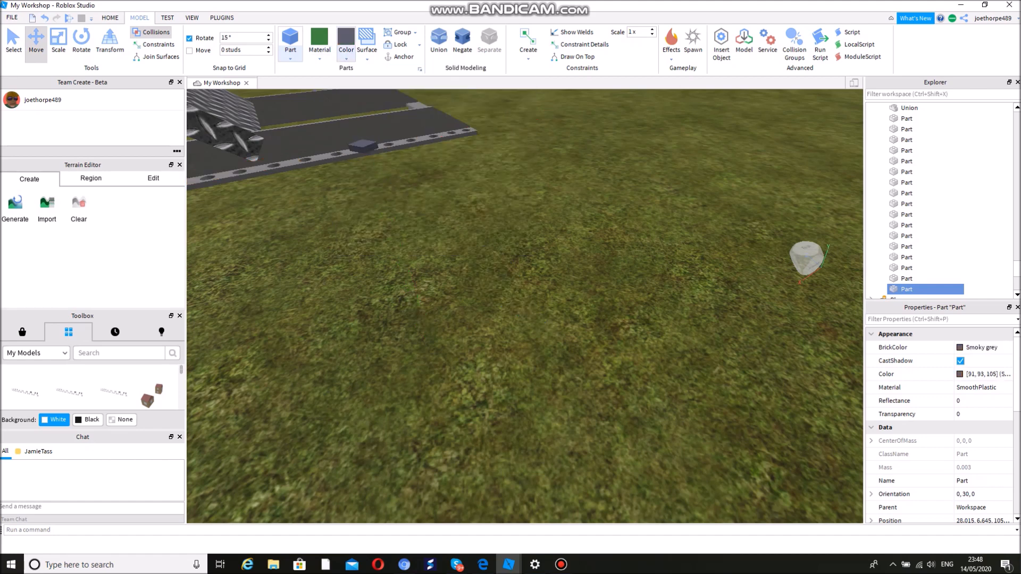
Shrink the grey plate slightly in both horizontal directions and shift it along the strip to centre it over the hole.
{"action": "key", "text": "w"}
{"action": "right_click_drag", "start_coordinate": [506, 228], "coordinate": [465, 255]}
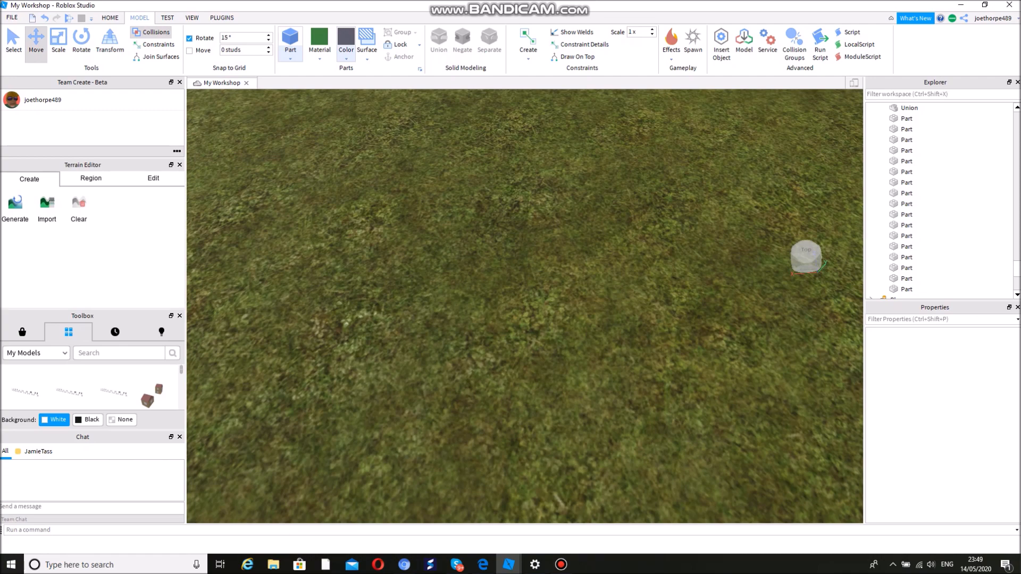
{"action": "mouse_move", "coordinate": [465, 255]}
{"action": "right_mouse_down"}
{"action": "mouse_move", "coordinate": [460, 213]}
{"action": "mouse_move", "coordinate": [464, 261]}
{"action": "right_mouse_up"}
{"action": "scroll", "coordinate": [525, 306], "scroll_direction": "down", "scroll_amount": 5}
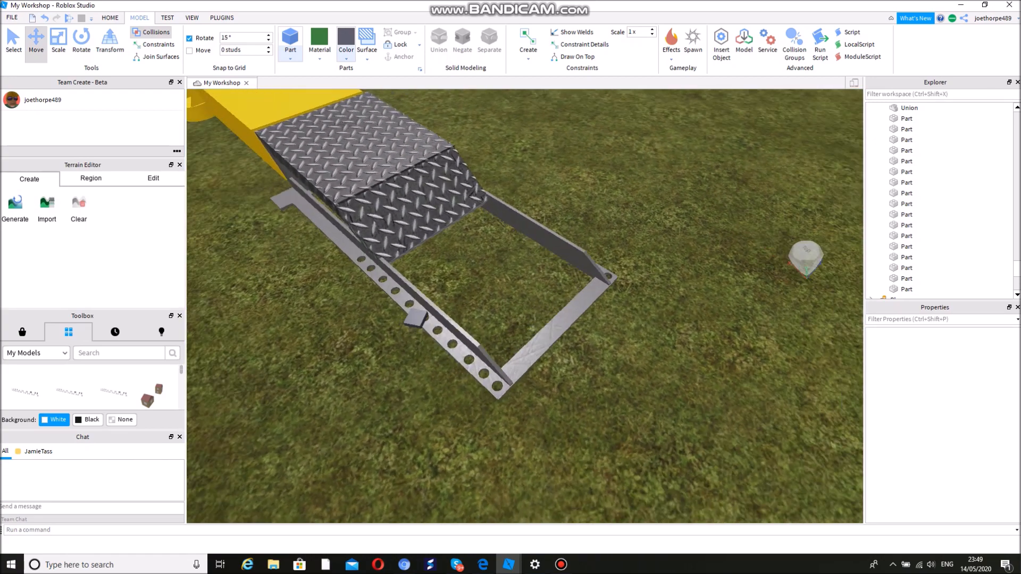
{"action": "right_click_drag", "start_coordinate": [464, 261], "coordinate": [471, 285]}
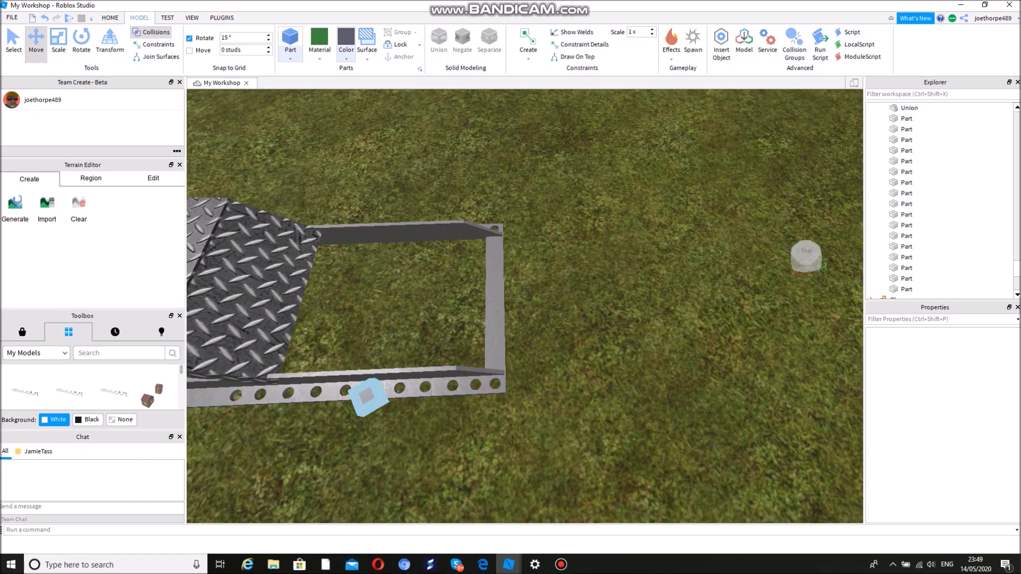
{"action": "left_click", "coordinate": [369, 396]}
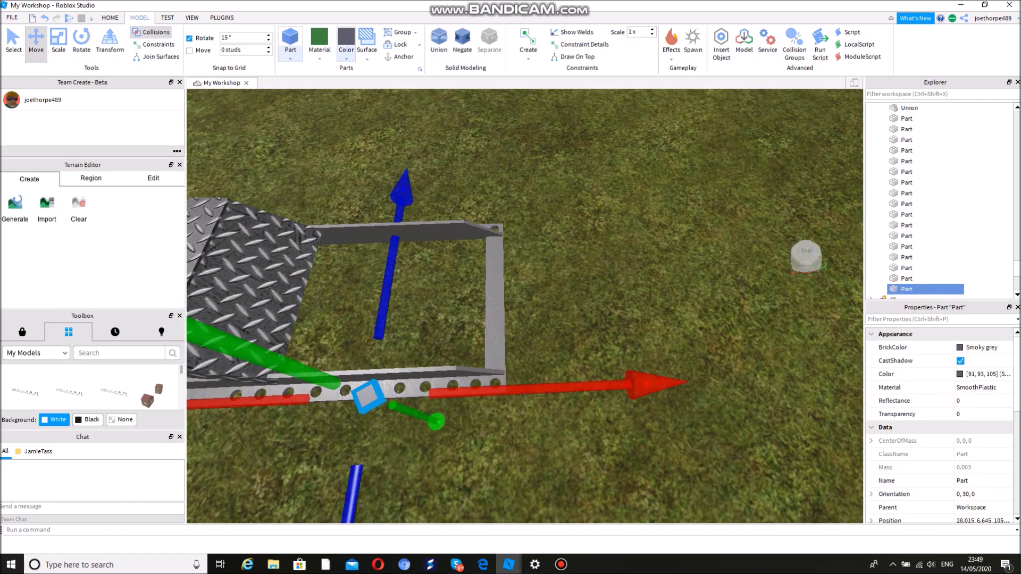
{"action": "left_click", "coordinate": [58, 42]}
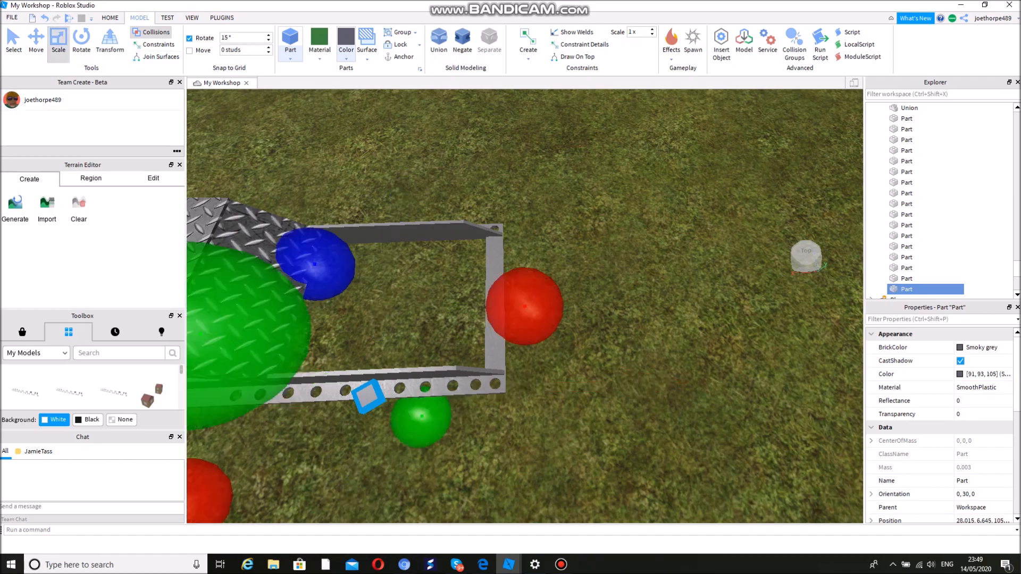
{"action": "right_click_drag", "start_coordinate": [511, 319], "coordinate": [441, 314]}
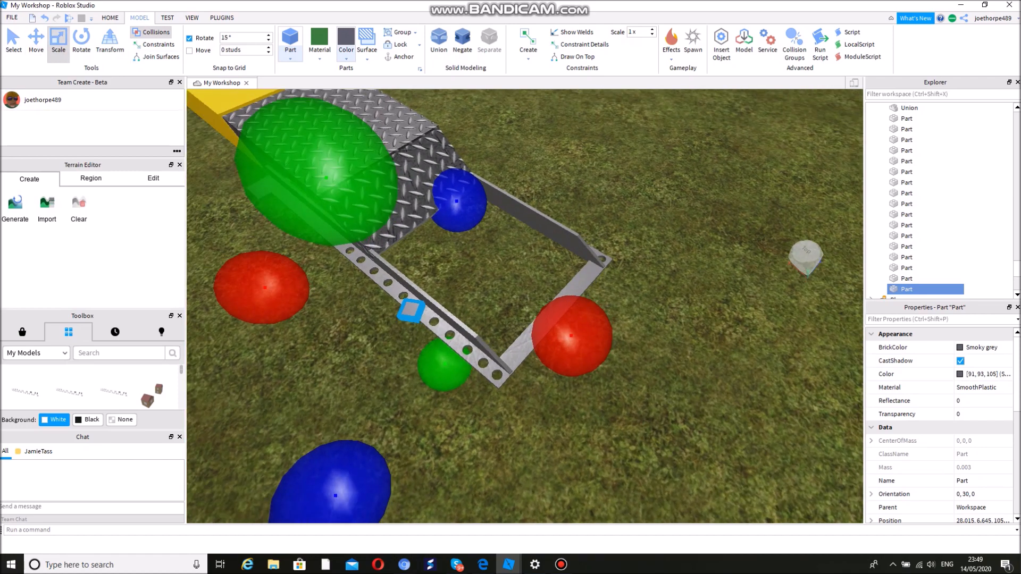
{"action": "mouse_move", "coordinate": [335, 496]}
{"action": "left_mouse_down"}
{"action": "mouse_move", "coordinate": [335, 479]}
{"action": "mouse_move", "coordinate": [340, 485]}
{"action": "left_mouse_up"}
{"action": "left_click_drag", "start_coordinate": [572, 329], "coordinate": [567, 331]}
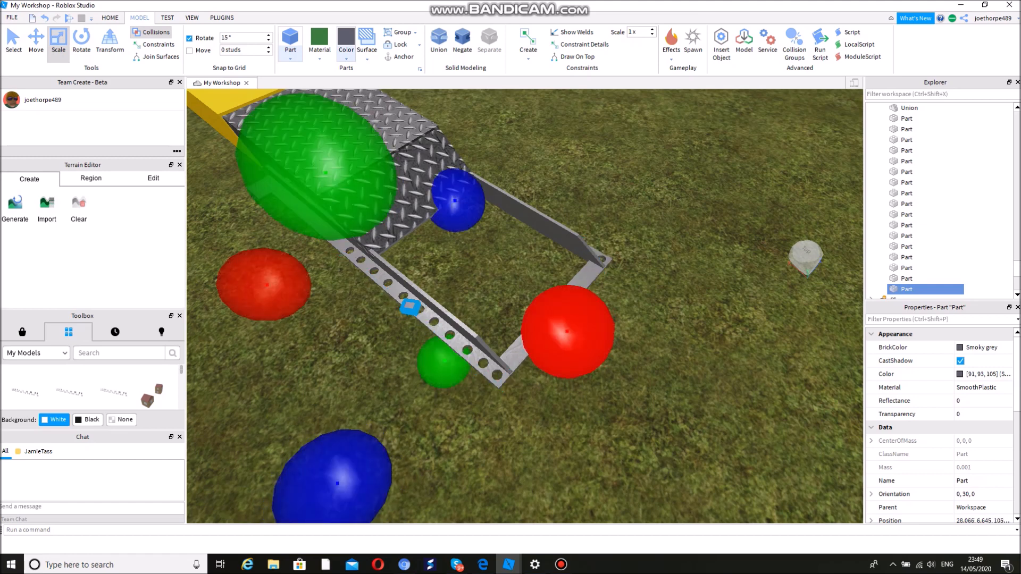
{"action": "left_click", "coordinate": [36, 42]}
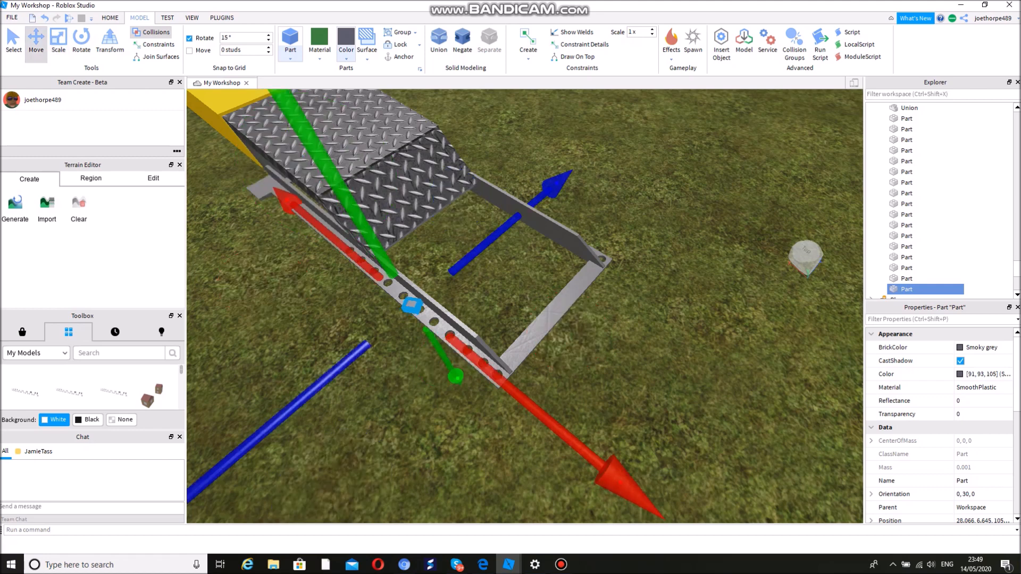
{"action": "left_click_drag", "start_coordinate": [611, 469], "coordinate": [618, 476]}
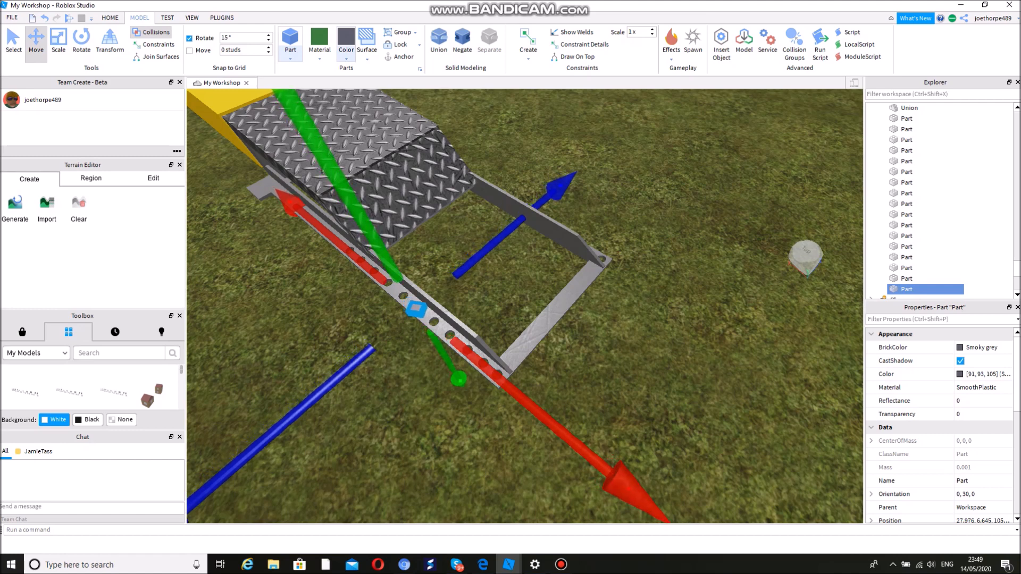
Duplicate the small grey plate and move the copy across the frame onto the opposite perforated strip.
{"action": "key", "text": "ctrl+d"}
{"action": "left_click_drag", "start_coordinate": [555, 184], "coordinate": [631, 123]}
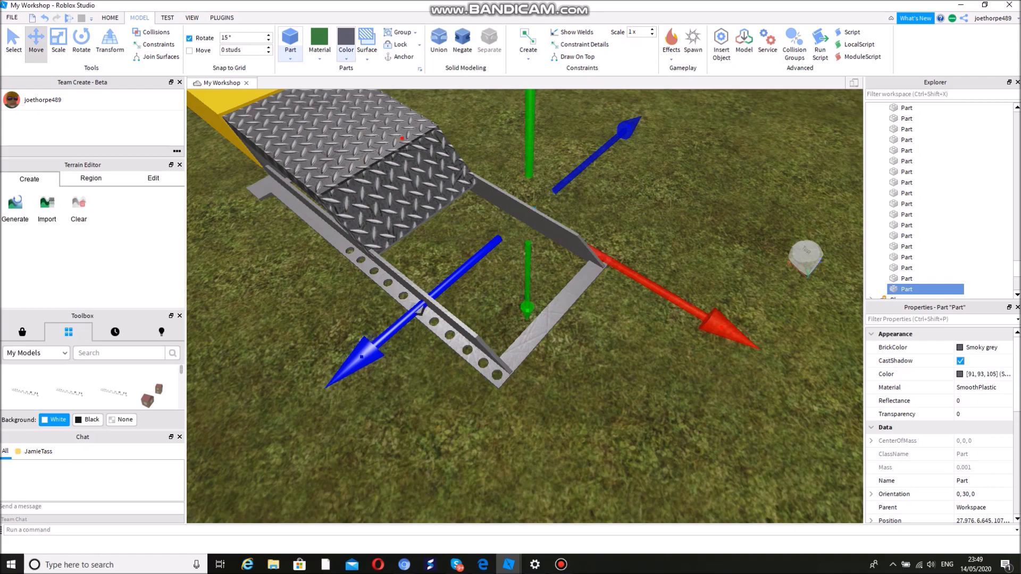
{"action": "key", "text": "d"}
{"action": "right_click_drag", "start_coordinate": [630, 123], "coordinate": [487, 155]}
{"action": "key", "text": "w"}
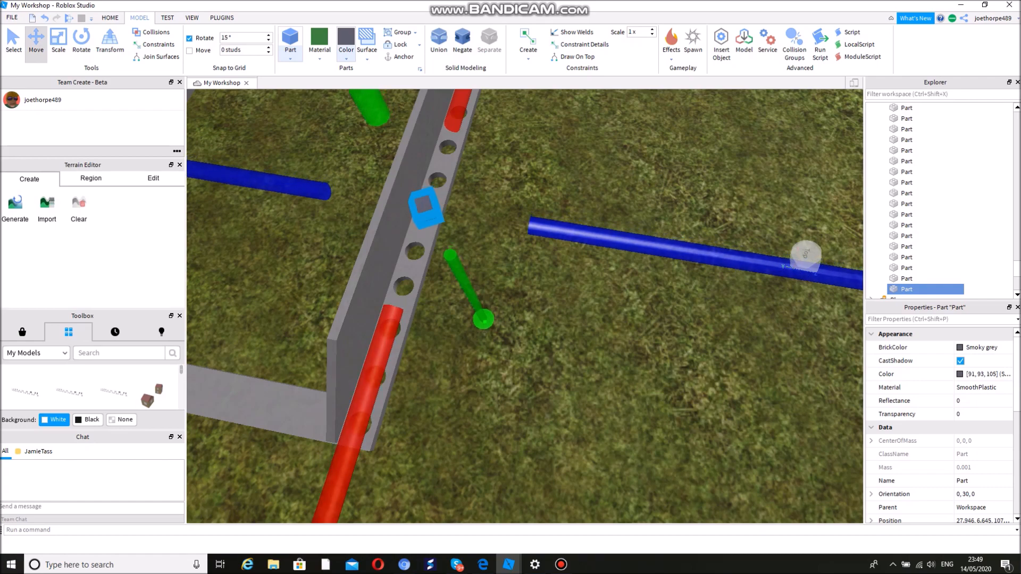
{"action": "left_click", "coordinate": [488, 155]}
{"action": "right_click_drag", "start_coordinate": [525, 306], "coordinate": [453, 287]}
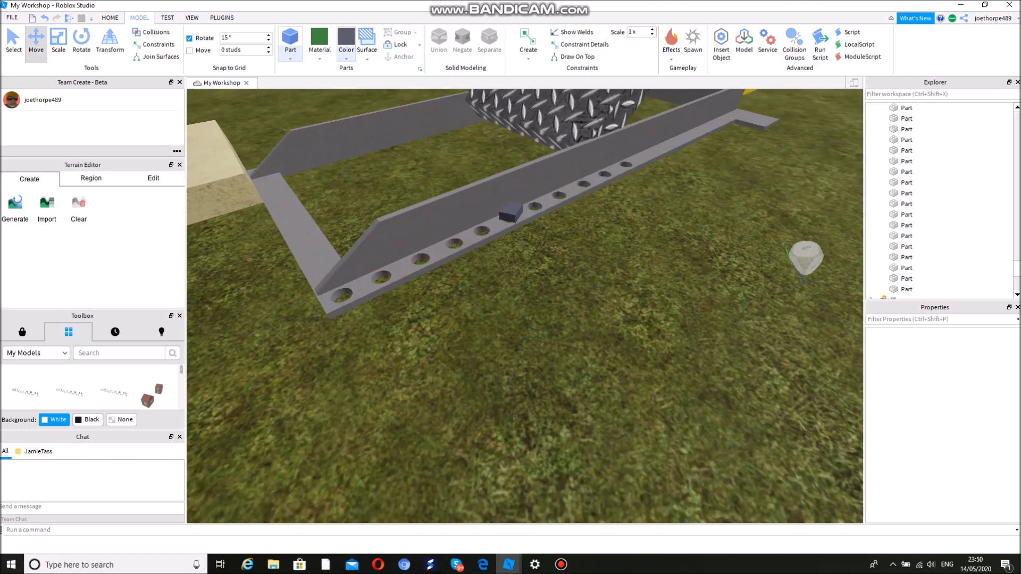
Nudge the copied grey plate on the opposite strip so it sits centred over its hole.
{"action": "left_click", "coordinate": [511, 214]}
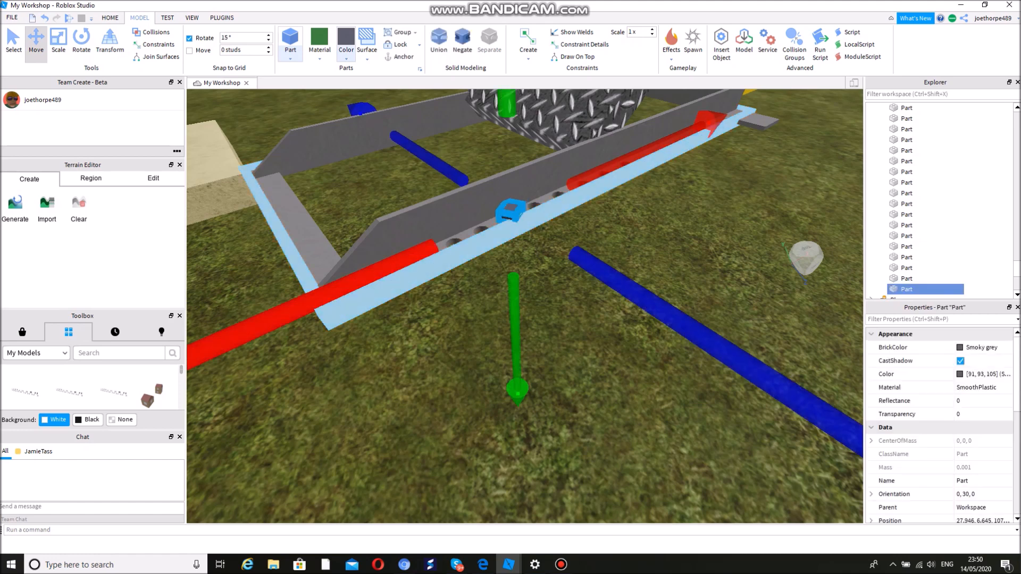
{"action": "left_click", "coordinate": [543, 266]}
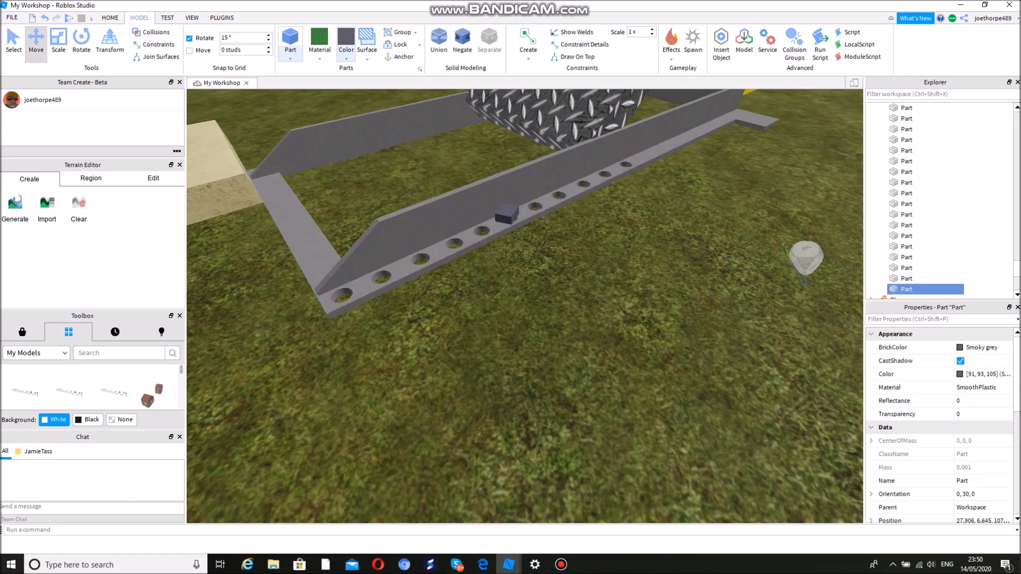
{"action": "left_click", "coordinate": [508, 212]}
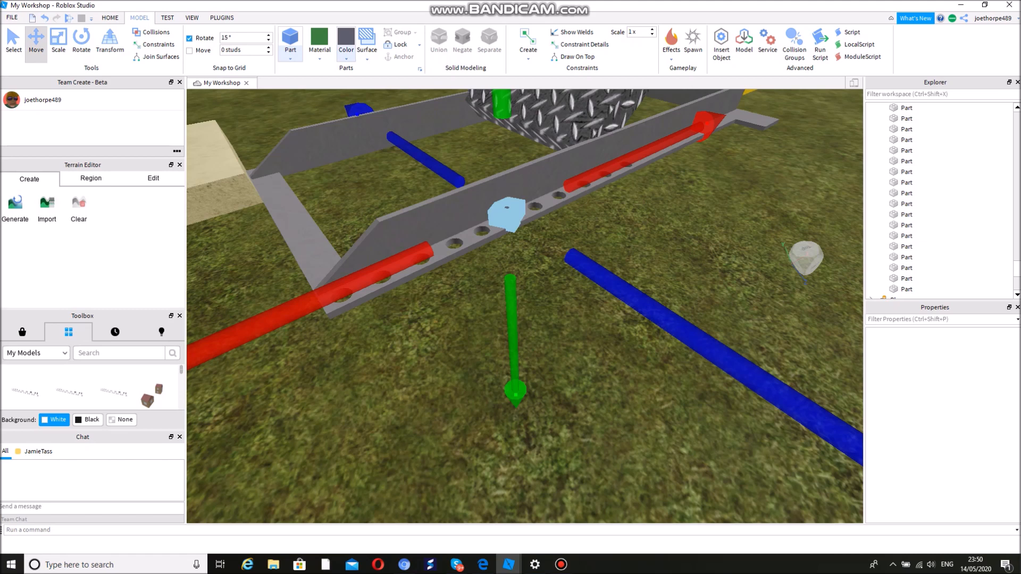
{"action": "left_click_drag", "start_coordinate": [359, 110], "coordinate": [361, 111]}
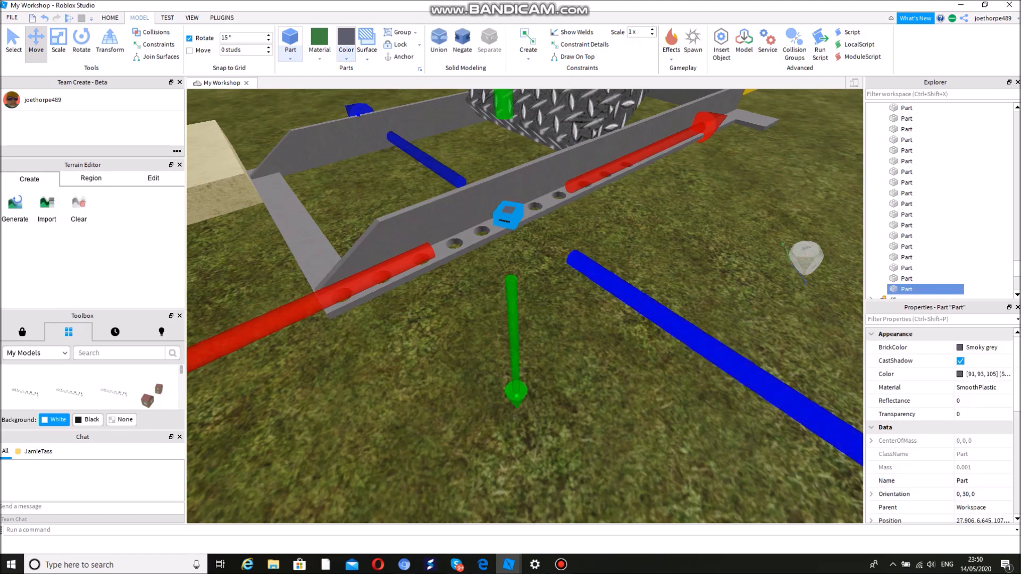
{"action": "left_click", "coordinate": [543, 261]}
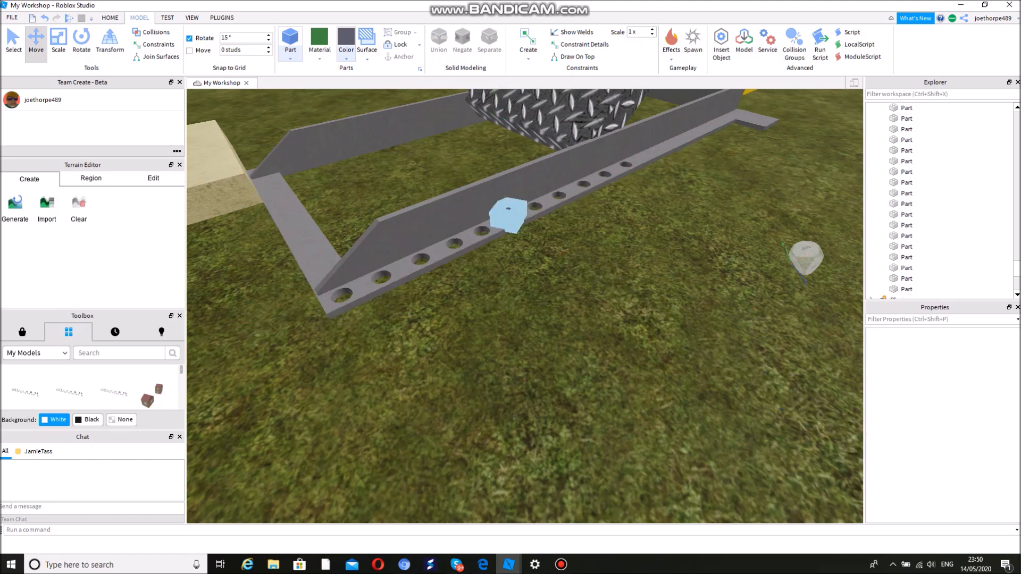
{"action": "left_click", "coordinate": [509, 214]}
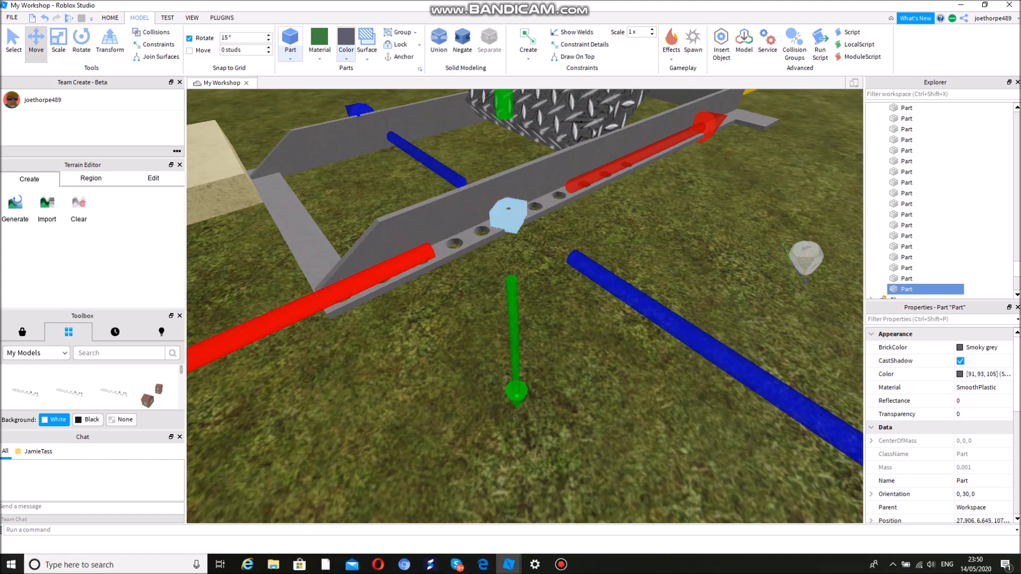
Duplicate the grey plate and move the copy along the strip to the frame's wider end beside the yellow block.
{"action": "key", "text": "ctrl+d"}
{"action": "left_click_drag", "start_coordinate": [580, 183], "coordinate": [775, 95]}
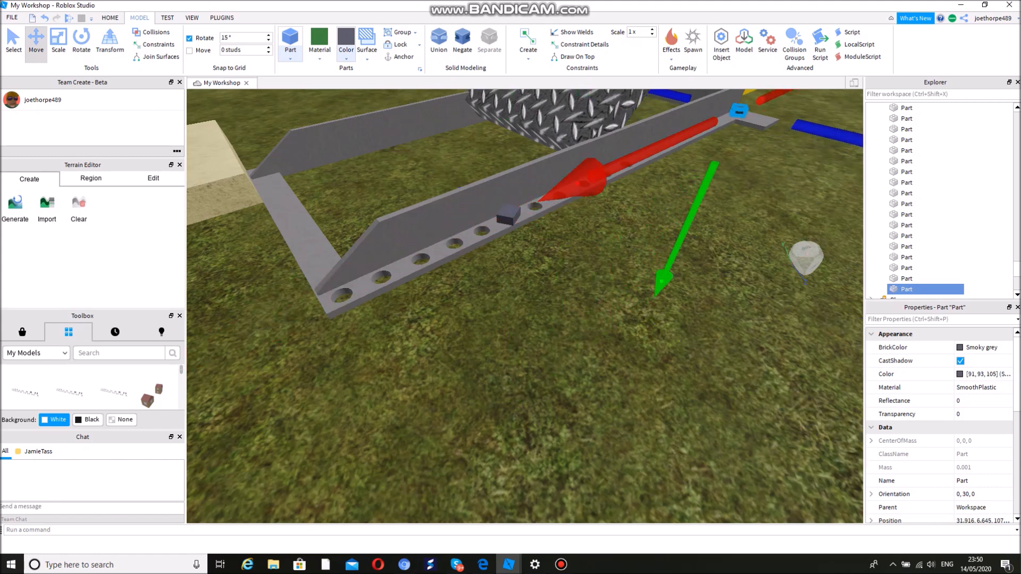
{"action": "key", "text": "d"}
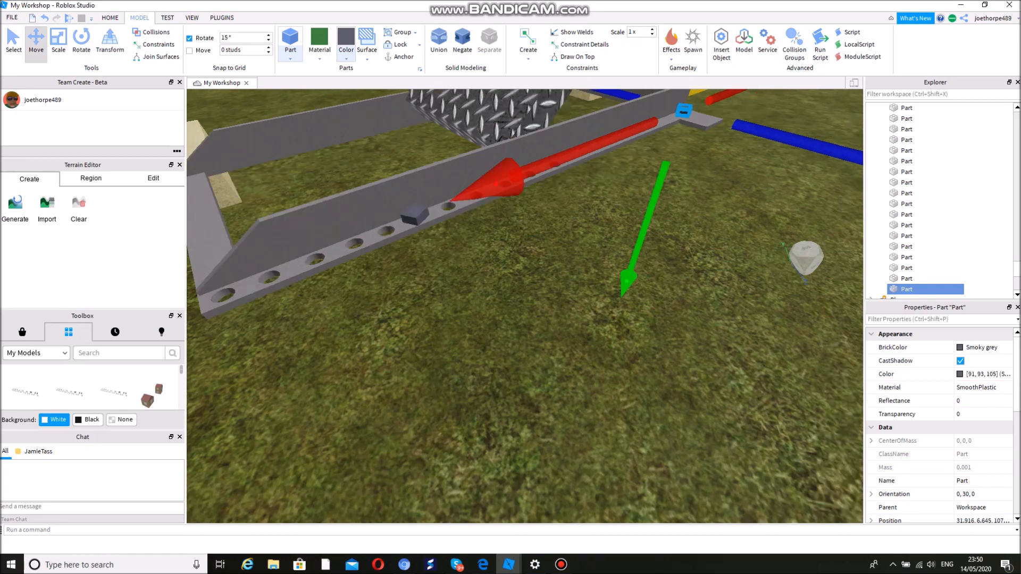
{"action": "mouse_move", "coordinate": [525, 319]}
{"action": "right_mouse_down"}
{"action": "mouse_move", "coordinate": [524, 261]}
{"action": "mouse_move", "coordinate": [528, 314]}
{"action": "right_mouse_up"}
{"action": "key", "text": "q"}
{"action": "key", "text": "w"}
{"action": "key", "text": "e"}
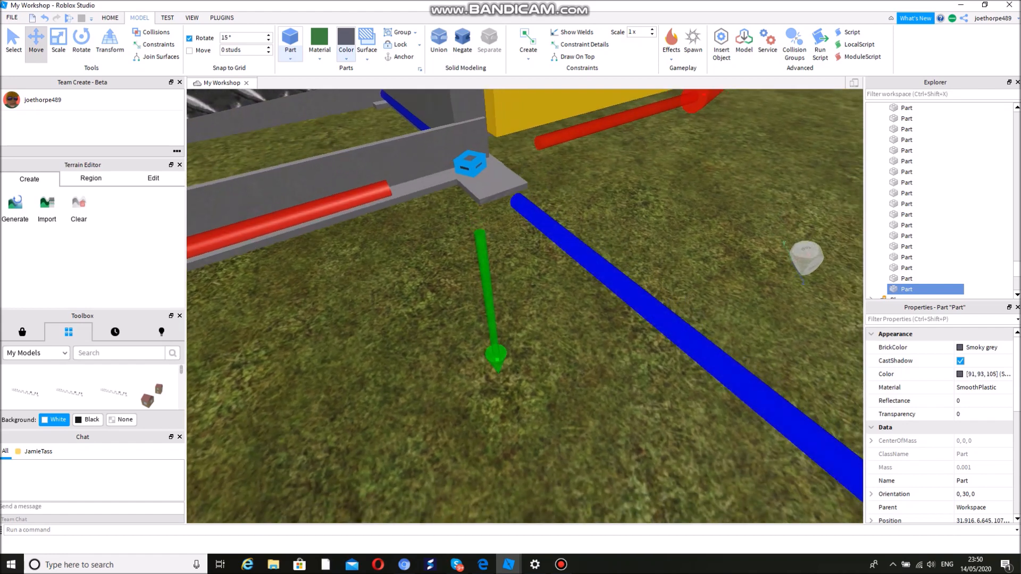
Centre the grey plate on the frame's wide end tab and place a duplicate on the matching tab on the opposite side.
{"action": "left_click_drag", "start_coordinate": [585, 255], "coordinate": [609, 274]}
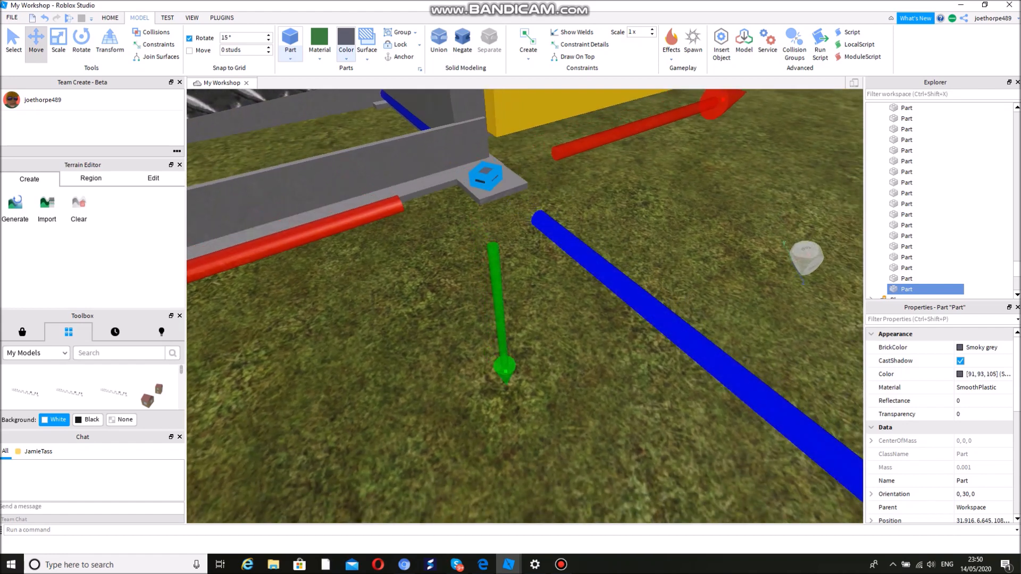
{"action": "left_click_drag", "start_coordinate": [628, 132], "coordinate": [633, 131]}
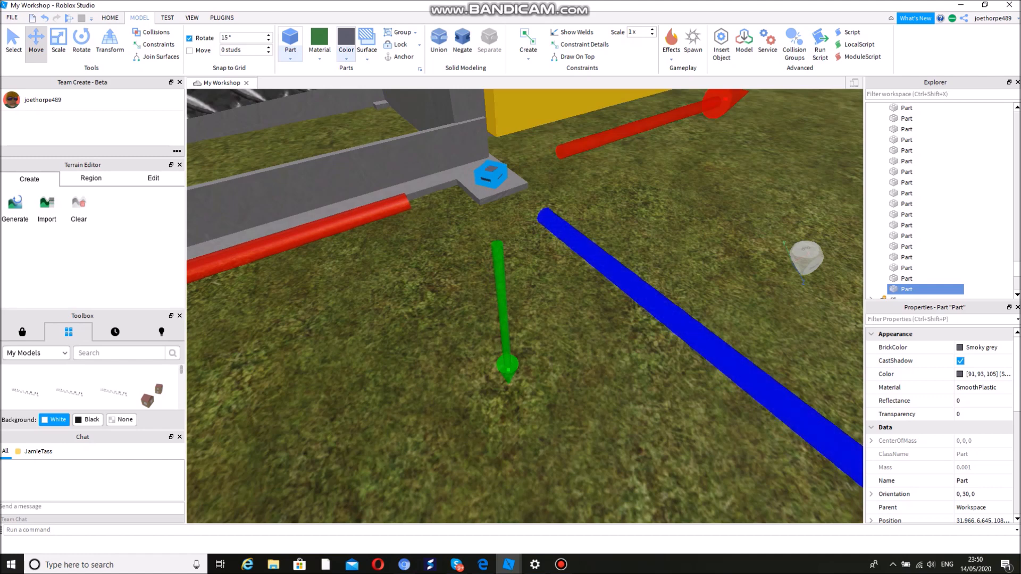
{"action": "left_click_drag", "start_coordinate": [744, 372], "coordinate": [542, 214]}
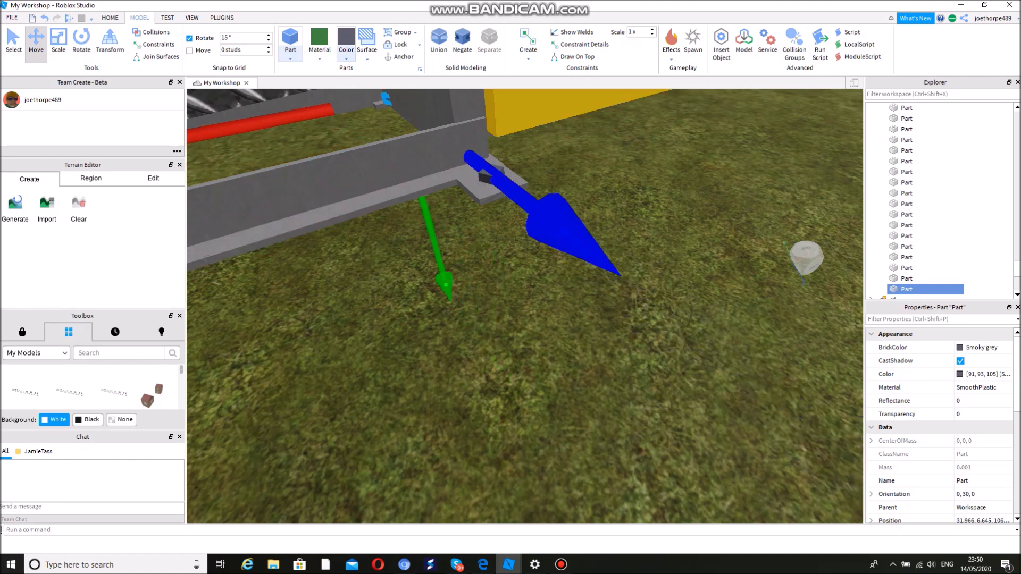
{"action": "right_click_drag", "start_coordinate": [556, 358], "coordinate": [601, 364]}
{"action": "key", "text": "w"}
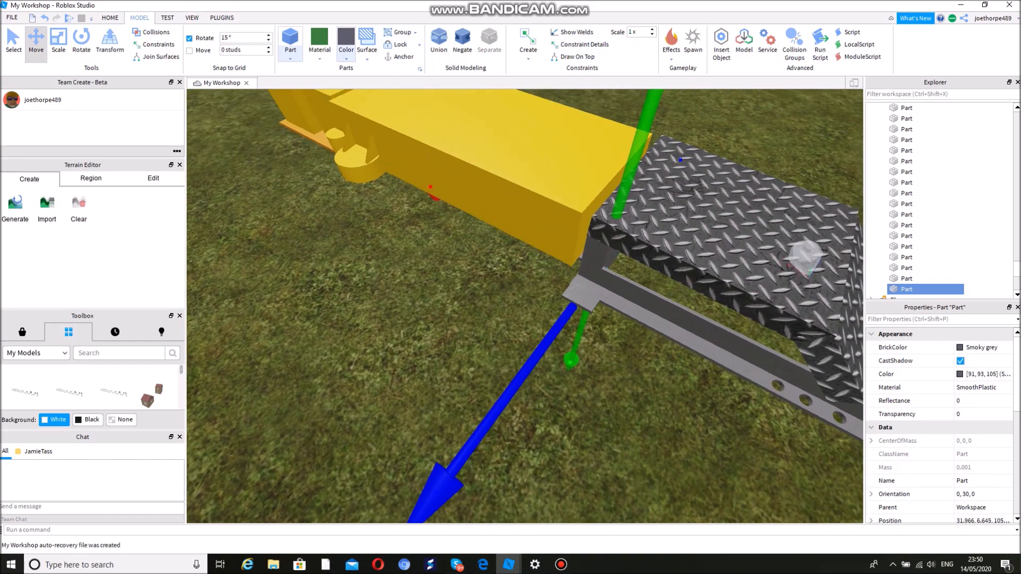
{"action": "left_click_drag", "start_coordinate": [510, 392], "coordinate": [488, 424]}
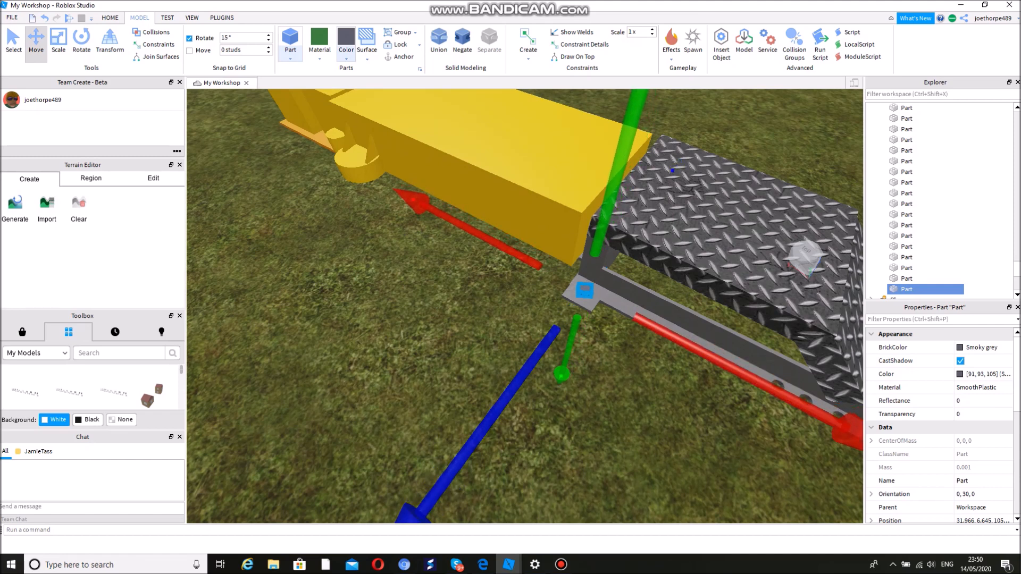
Duplicate the grey plate, move the copy along to the larger round yellow bracket and raise it onto the bracket's top face.
{"action": "right_click_drag", "start_coordinate": [601, 364], "coordinate": [663, 344]}
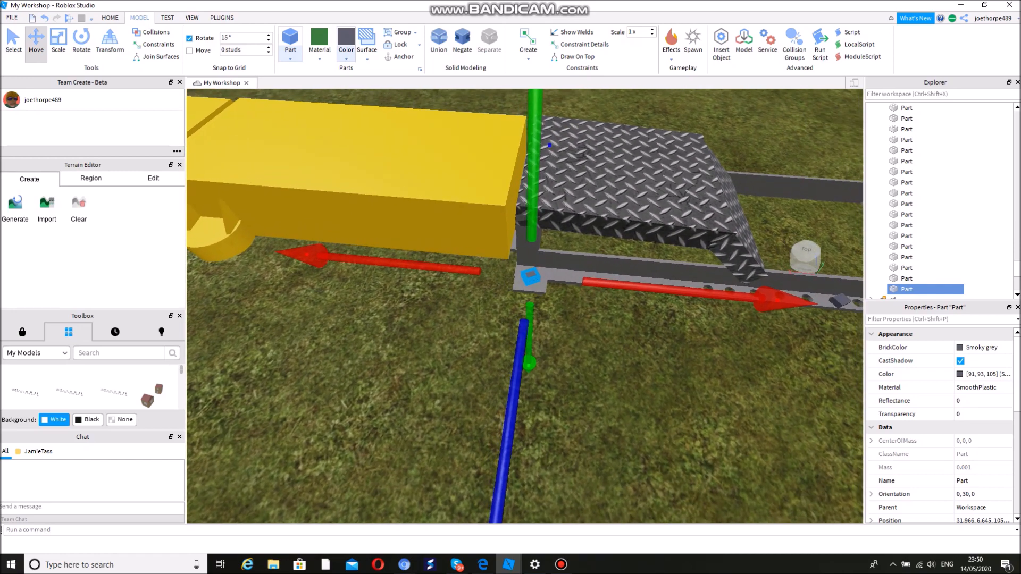
{"action": "left_click_drag", "start_coordinate": [468, 269], "coordinate": [188, 264]}
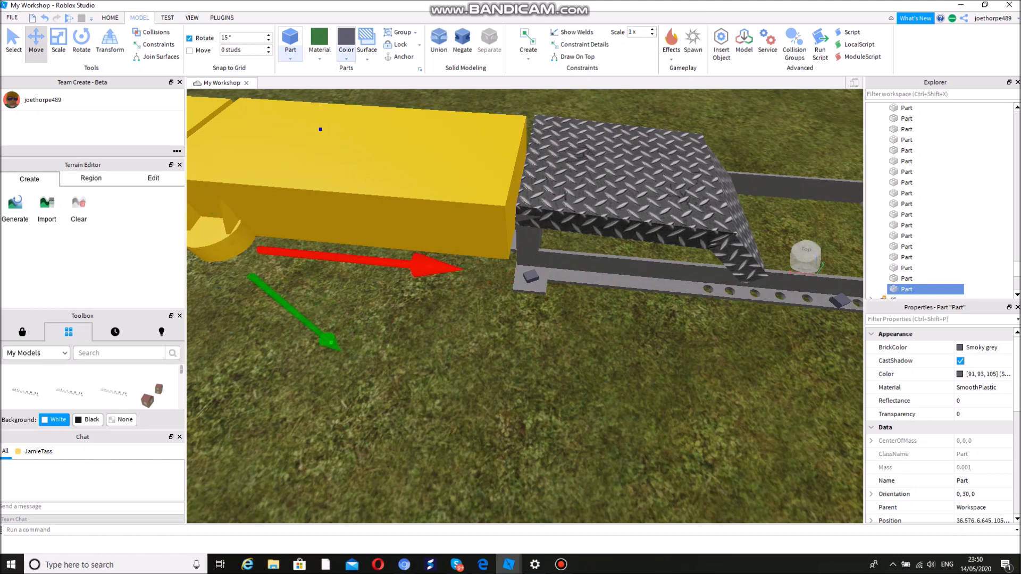
{"action": "left_click_drag", "start_coordinate": [320, 129], "coordinate": [311, 112]}
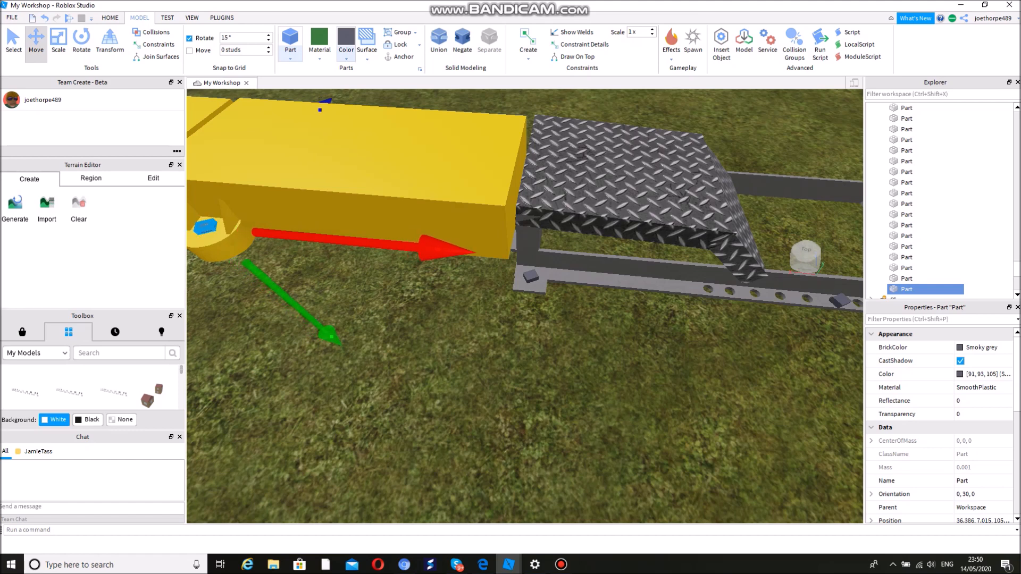
{"action": "key", "text": "d"}
{"action": "right_click_drag", "start_coordinate": [524, 305], "coordinate": [468, 303]}
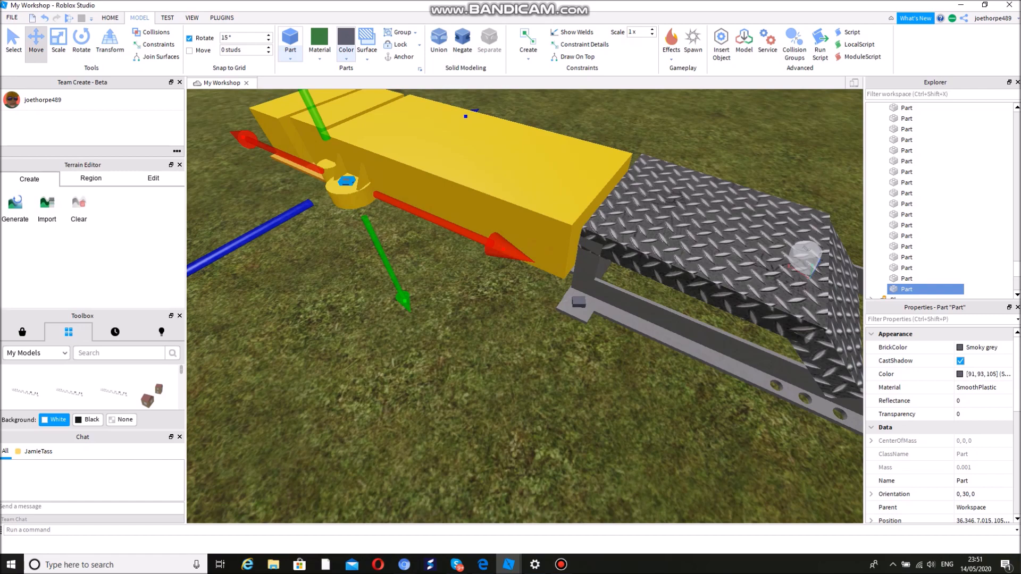
Duplicate the grey plate across the yellow block onto the opposite large round bracket and centre it between the ribs.
{"action": "left_click_drag", "start_coordinate": [468, 115], "coordinate": [514, 93]}
{"action": "key", "text": "d"}
{"action": "right_click_drag", "start_coordinate": [394, 199], "coordinate": [348, 185]}
{"action": "key", "text": "d"}
{"action": "key", "text": "d"}
{"action": "key", "text": "s"}
{"action": "key", "text": "d"}
{"action": "key", "text": "w"}
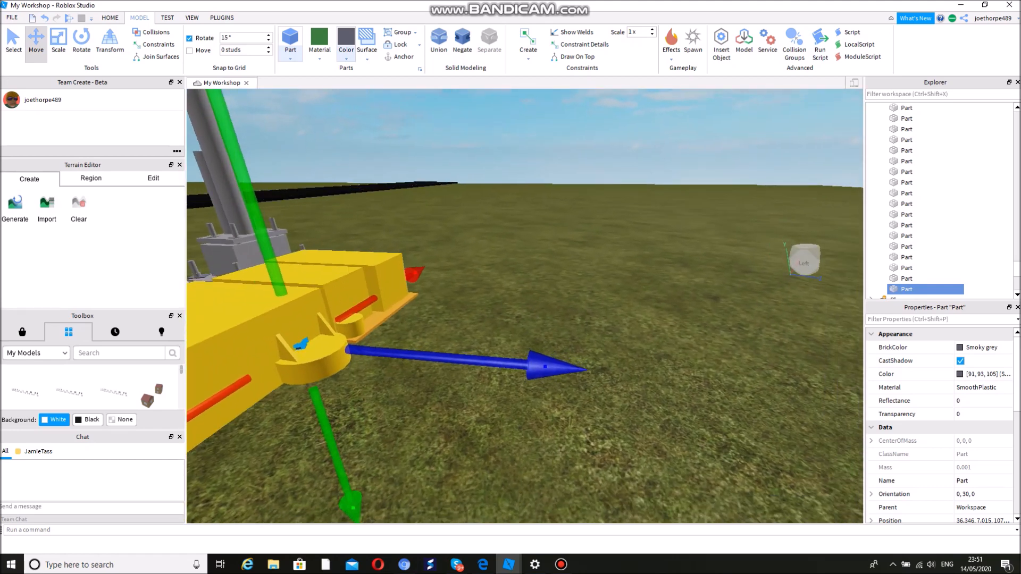
{"action": "left_click_drag", "start_coordinate": [545, 367], "coordinate": [564, 368]}
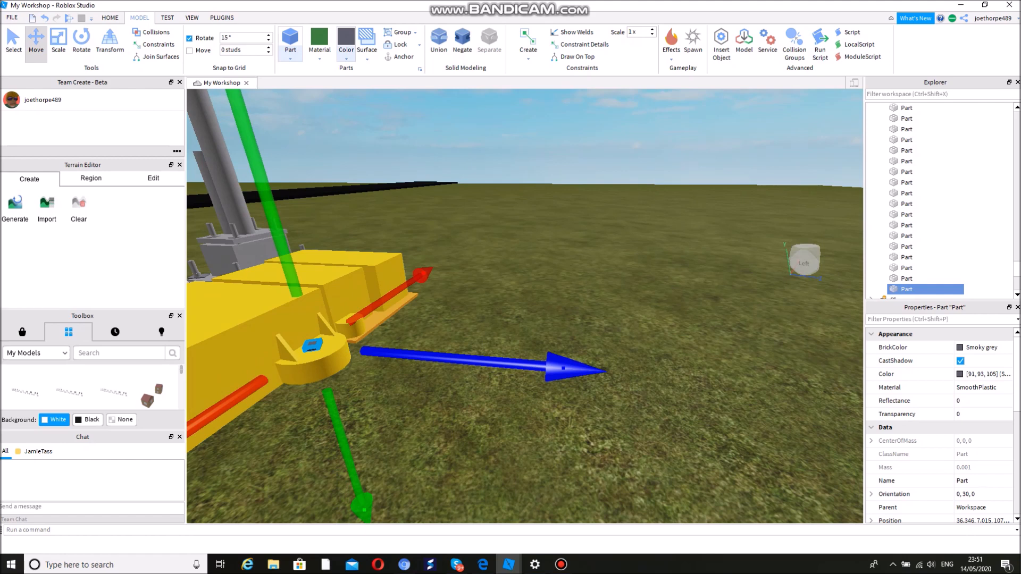
Duplicate the grey plate onto the adjacent smaller round yellow bracket, and place another copy centred on the matching bracket across the block.
{"action": "left_click_drag", "start_coordinate": [564, 368], "coordinate": [563, 333]}
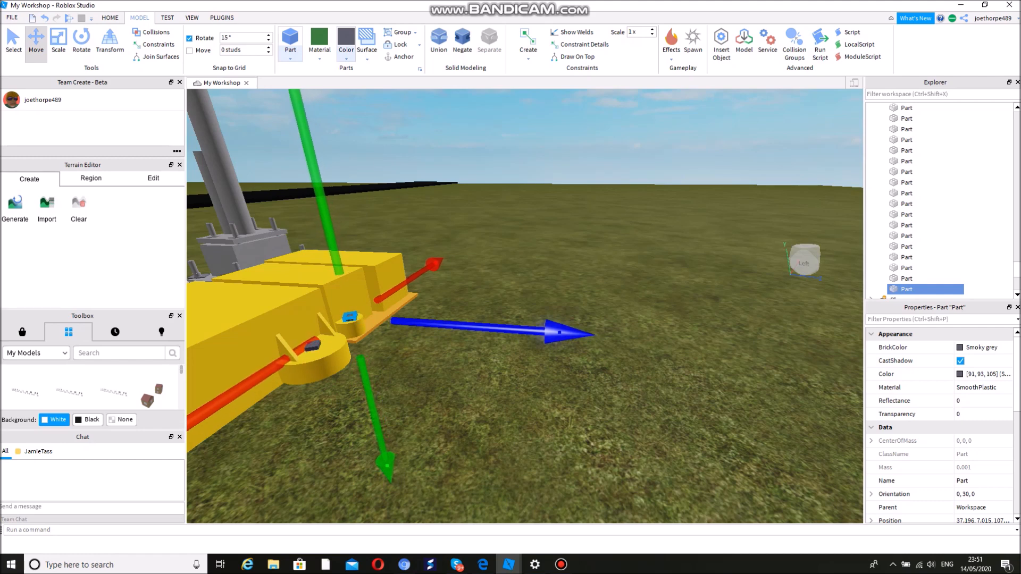
{"action": "left_click_drag", "start_coordinate": [560, 332], "coordinate": [442, 326]}
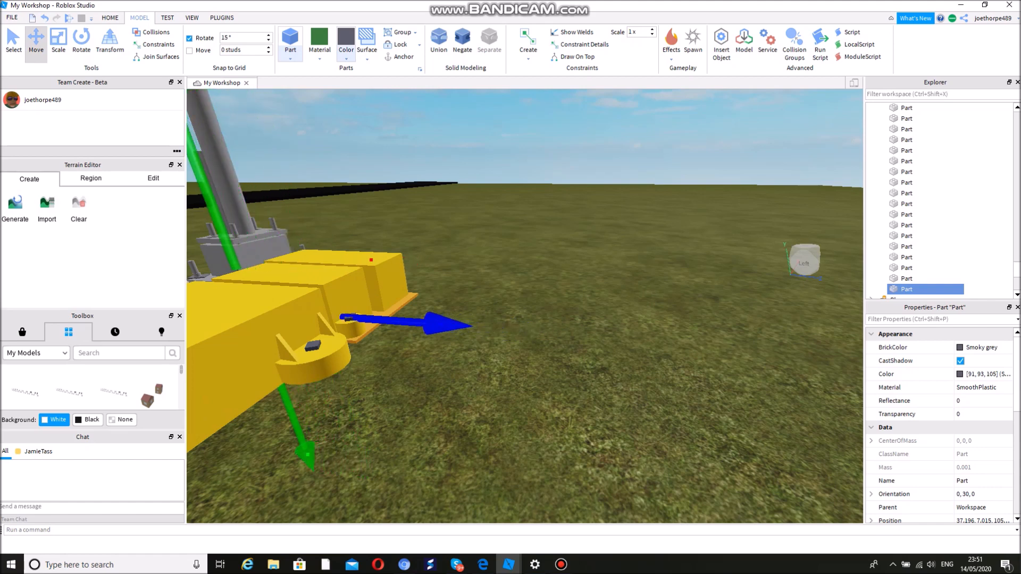
{"action": "key", "text": "a"}
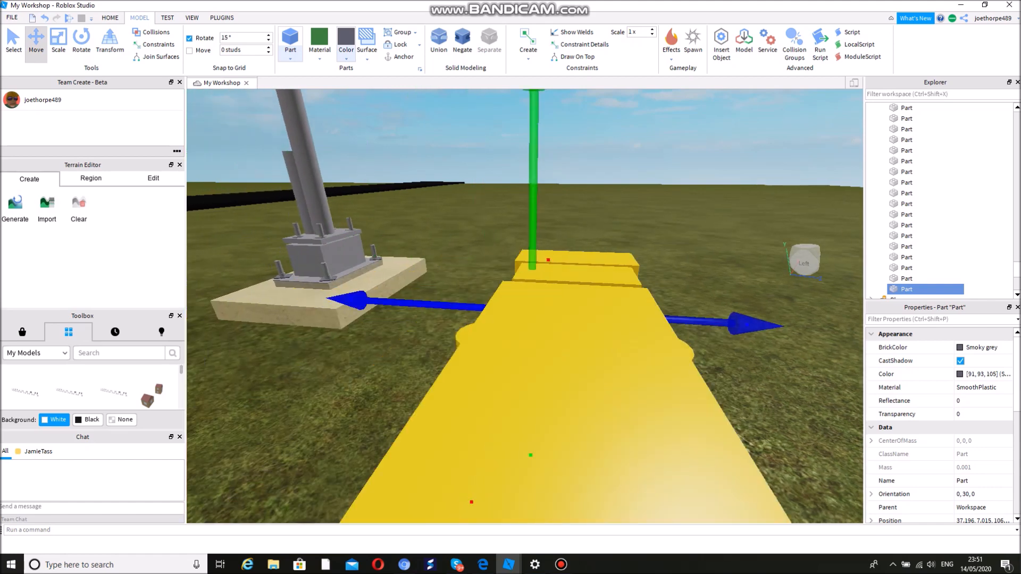
{"action": "key", "text": "a"}
{"action": "key", "text": "w"}
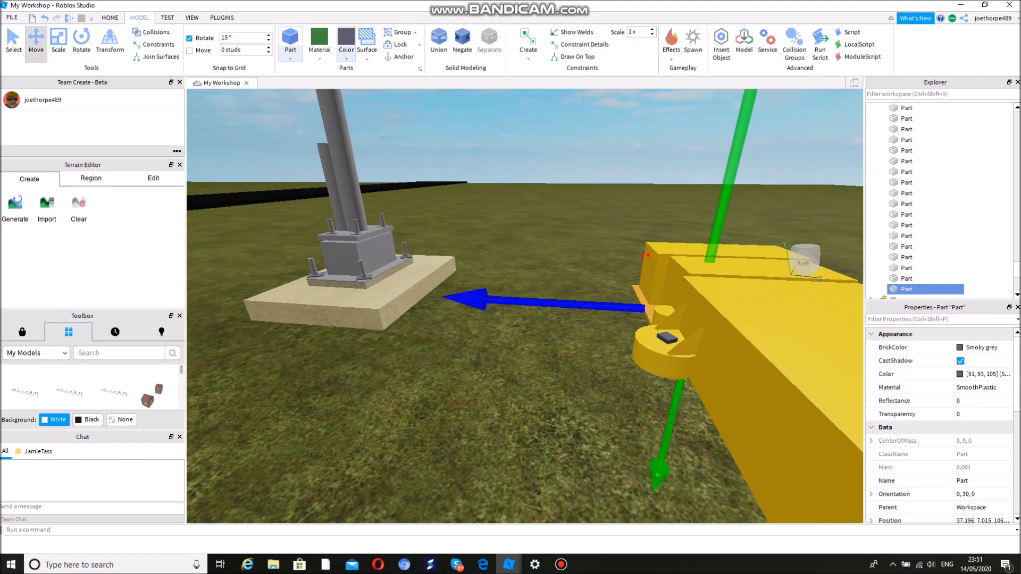
{"action": "key", "text": "d"}
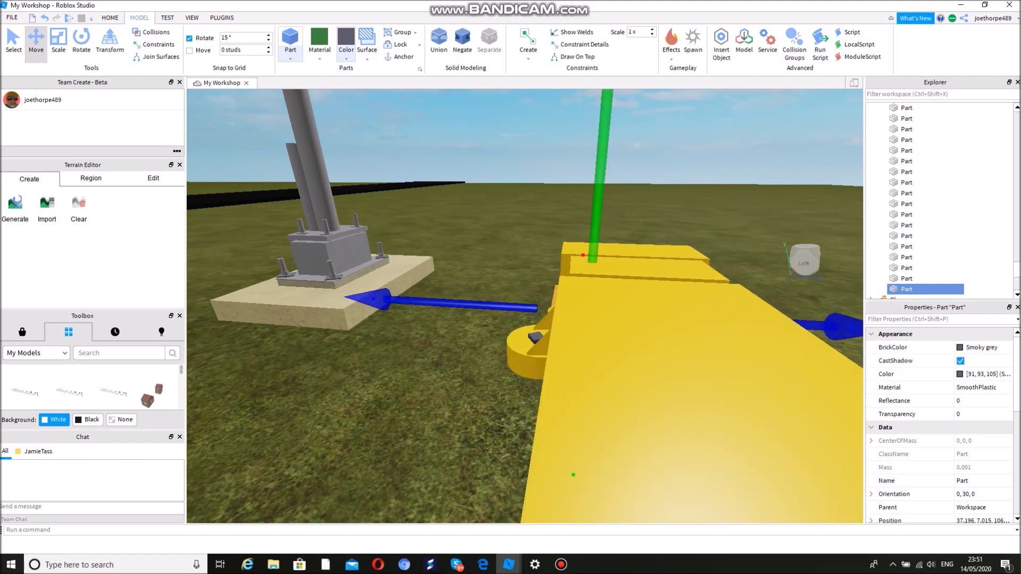
{"action": "key", "text": "a"}
{"action": "right_click_drag", "start_coordinate": [404, 346], "coordinate": [518, 388]}
{"action": "key", "text": "w"}
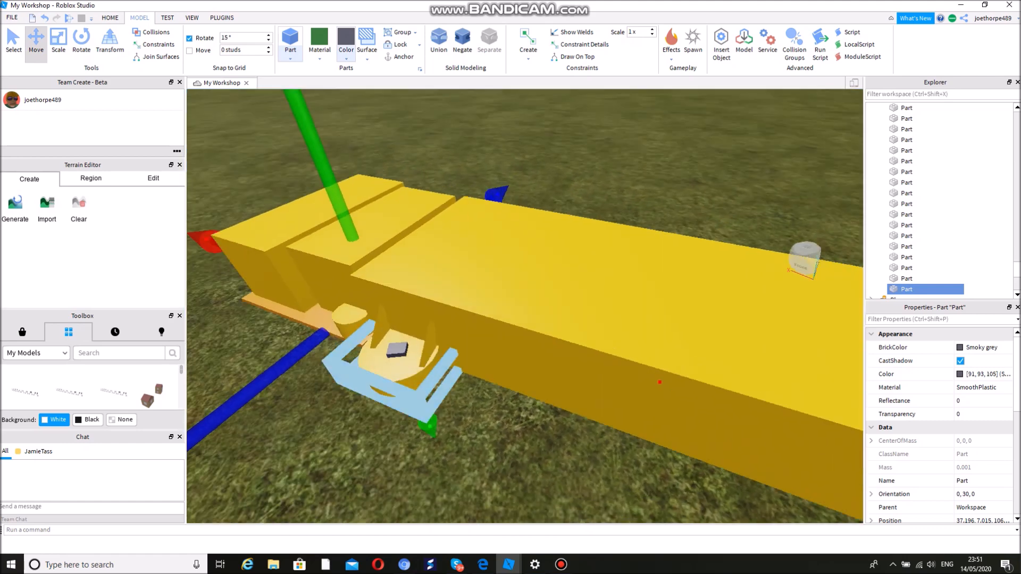
{"action": "left_click_drag", "start_coordinate": [319, 332], "coordinate": [285, 359]}
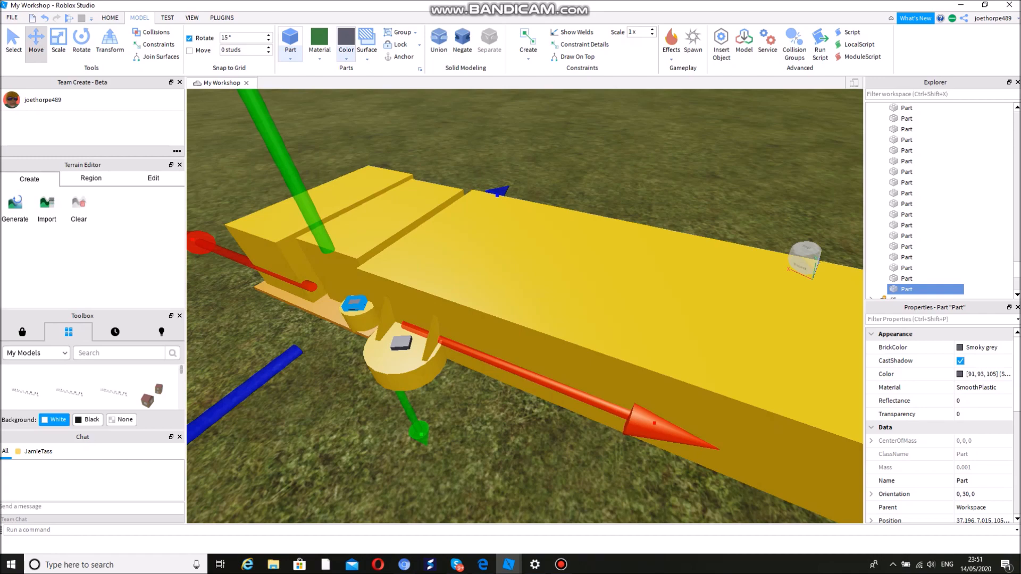
{"action": "left_click", "coordinate": [300, 380]}
{"action": "scroll", "coordinate": [526, 305], "scroll_direction": "down", "scroll_amount": 10}
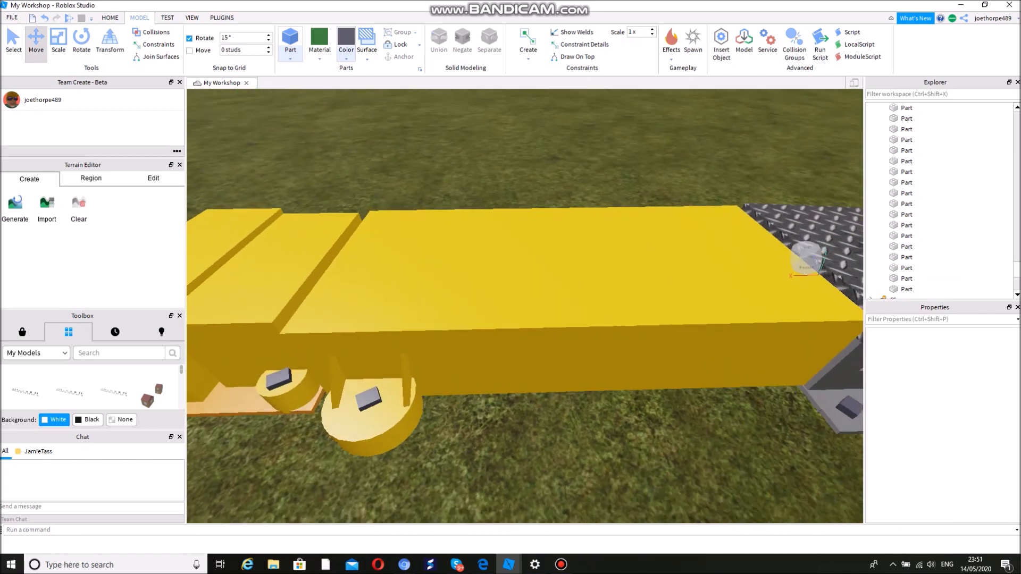
{"action": "scroll", "coordinate": [526, 305], "scroll_direction": "down", "scroll_amount": 5}
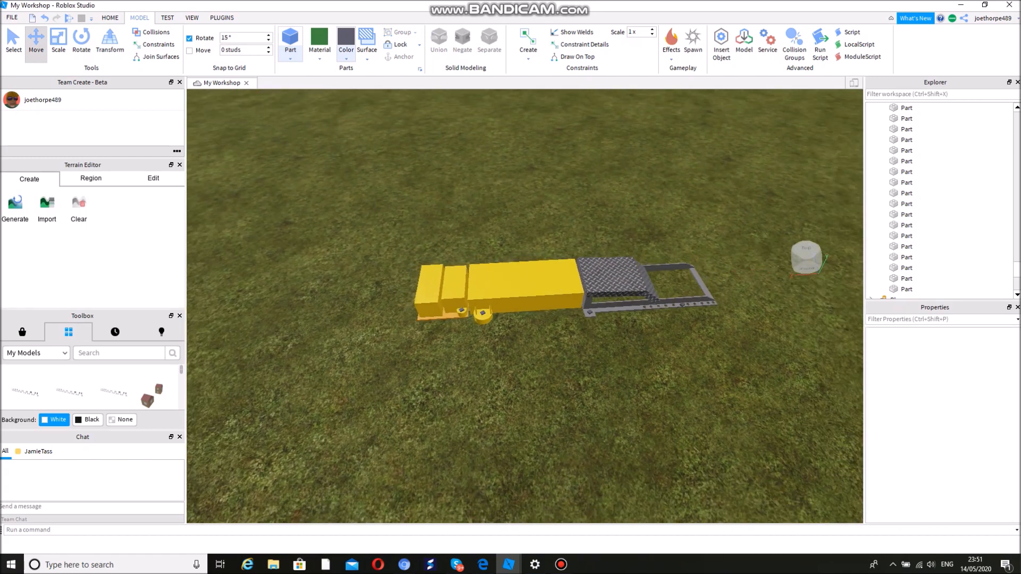
{"action": "scroll", "coordinate": [526, 306], "scroll_direction": "up", "scroll_amount": 3}
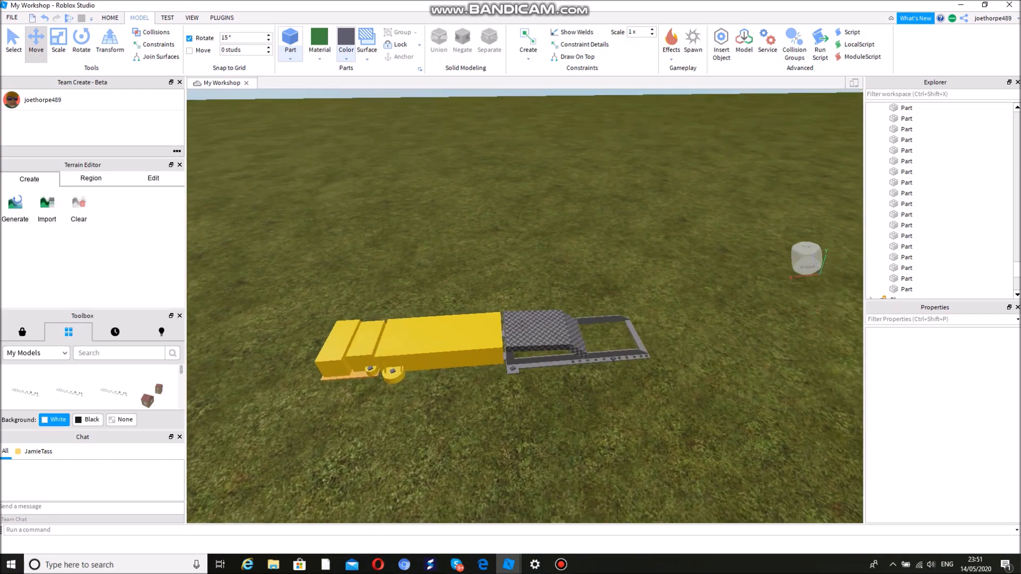
{"action": "right_click_drag", "start_coordinate": [526, 306], "coordinate": [681, 277]}
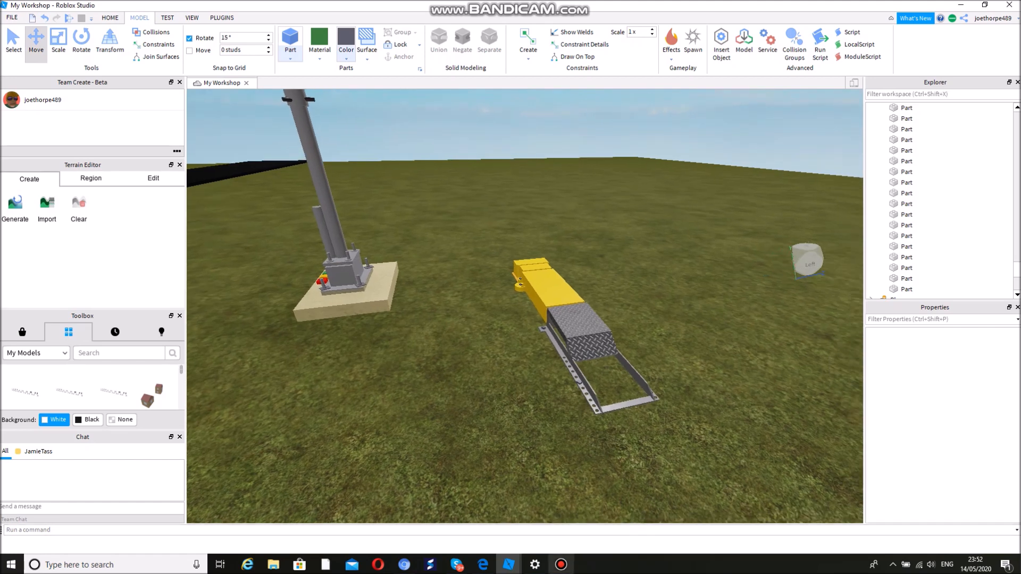
{"action": "key", "text": "alt+Tab"}
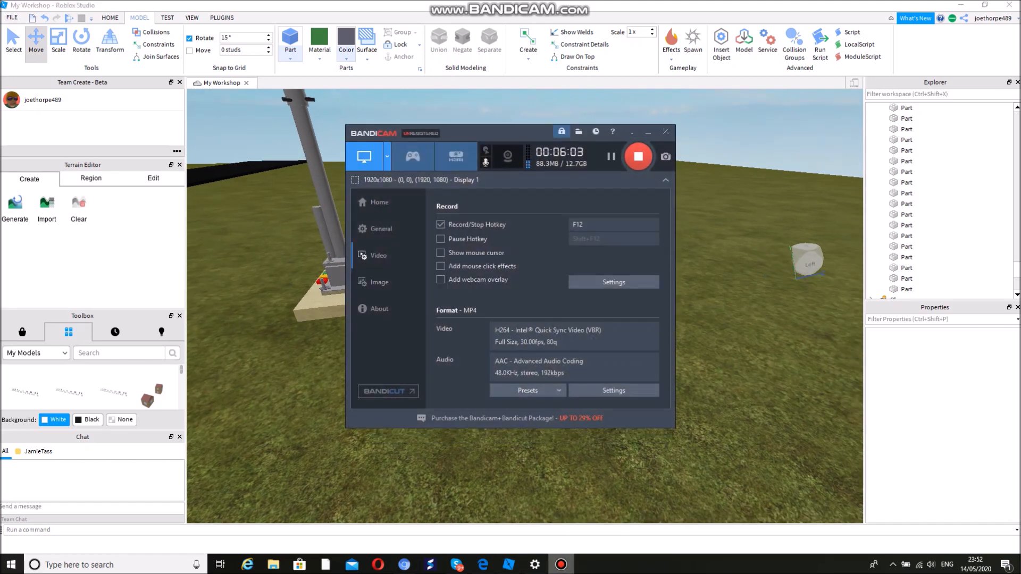
{"action": "key", "text": "alt+Tab"}
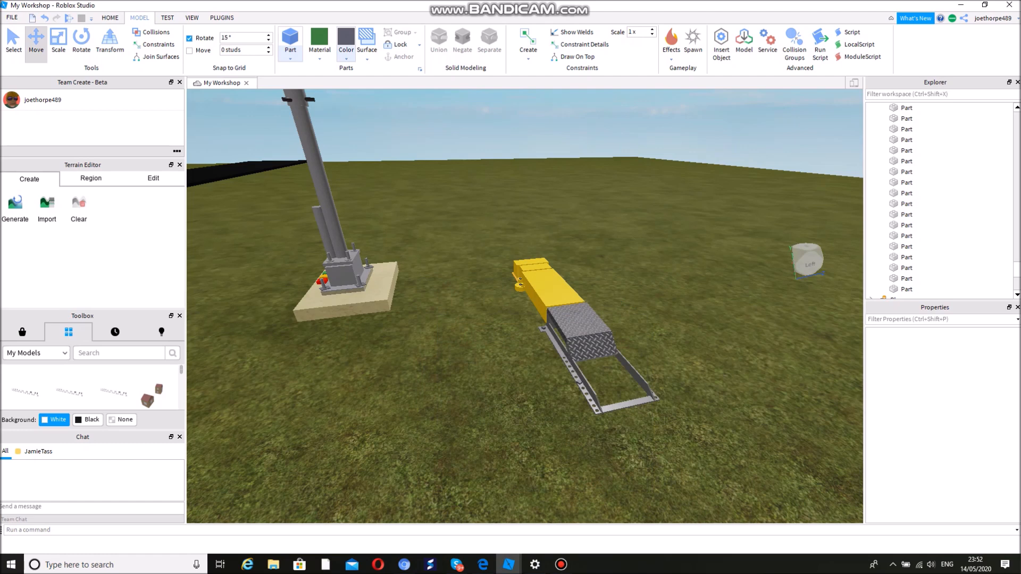
Select the complete frame and yellow block assembly, anchor its parts and group them into a single model.
{"action": "left_click_drag", "start_coordinate": [630, 215], "coordinate": [702, 393]}
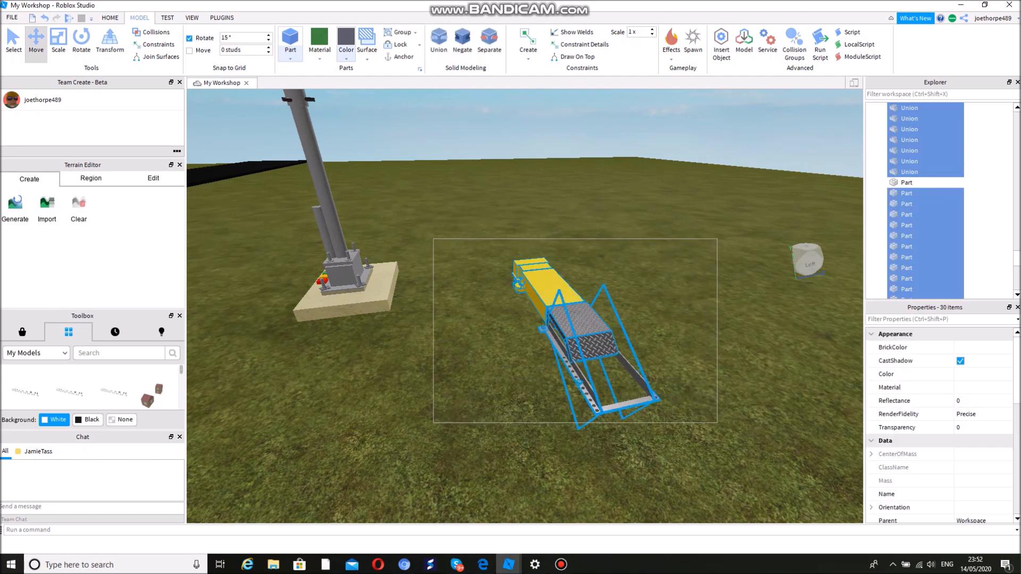
{"action": "left_click_drag", "start_coordinate": [717, 428], "coordinate": [717, 428]}
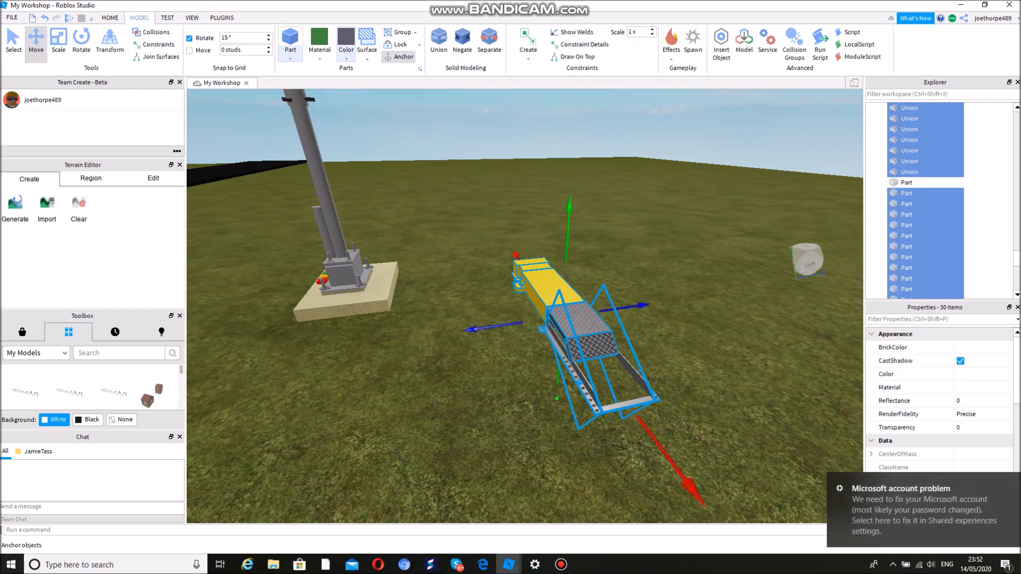
{"action": "left_click", "coordinate": [400, 33]}
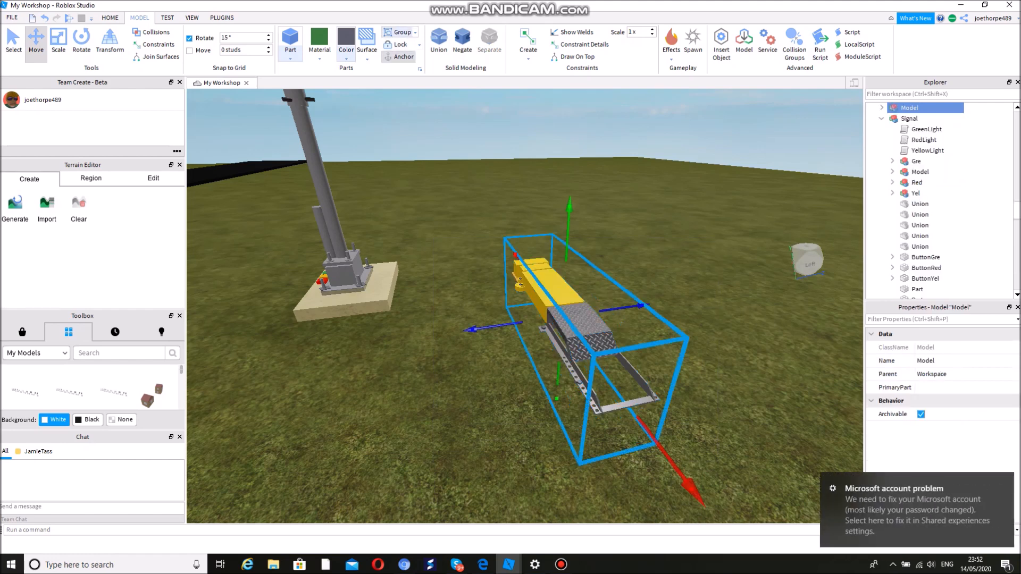
{"action": "key", "text": "Escape"}
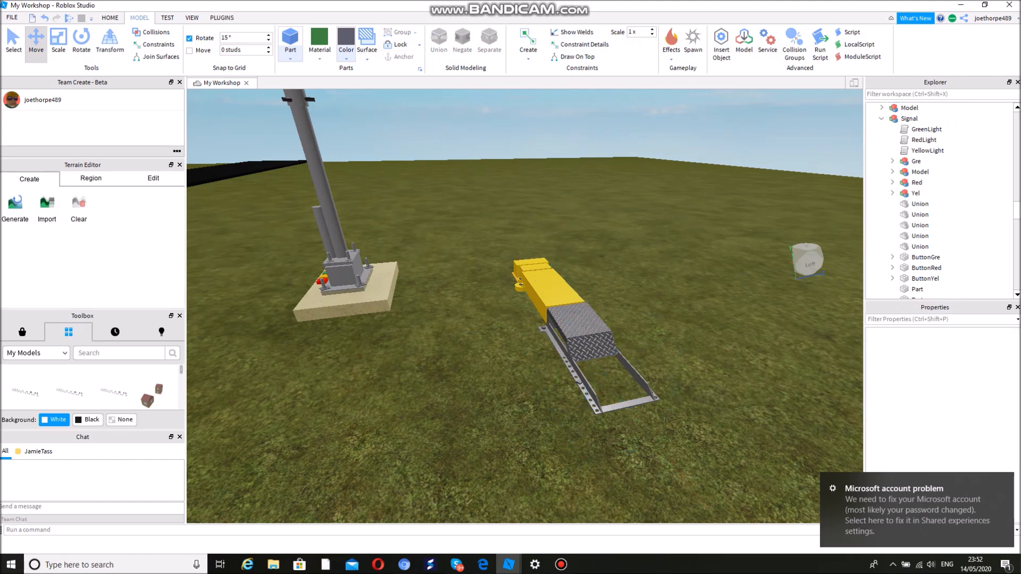
Move the grouped model across the grass to the black strip where the row of signals stands.
{"action": "left_click", "coordinate": [548, 290]}
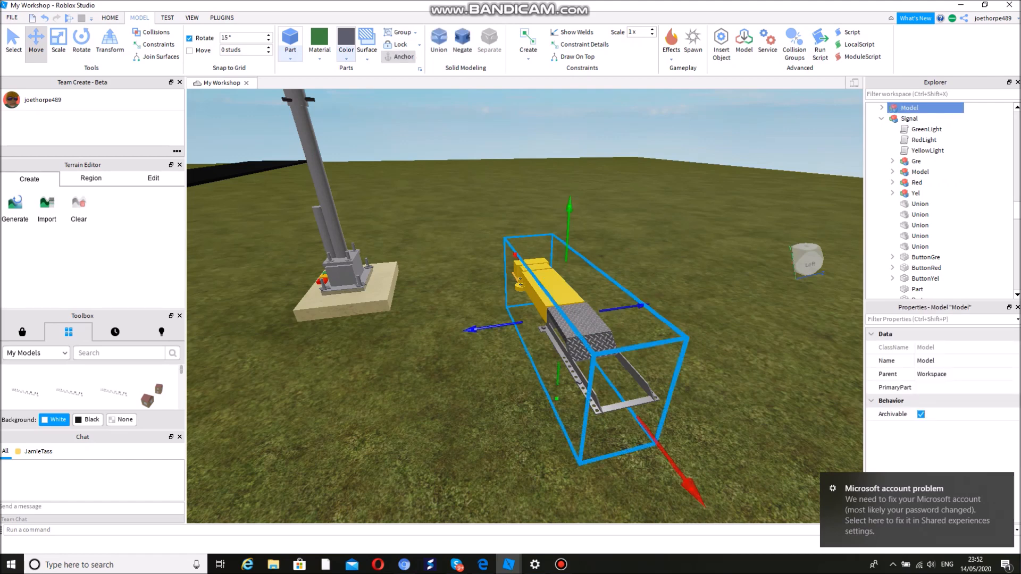
{"action": "left_click_drag", "start_coordinate": [548, 289], "coordinate": [373, 293]}
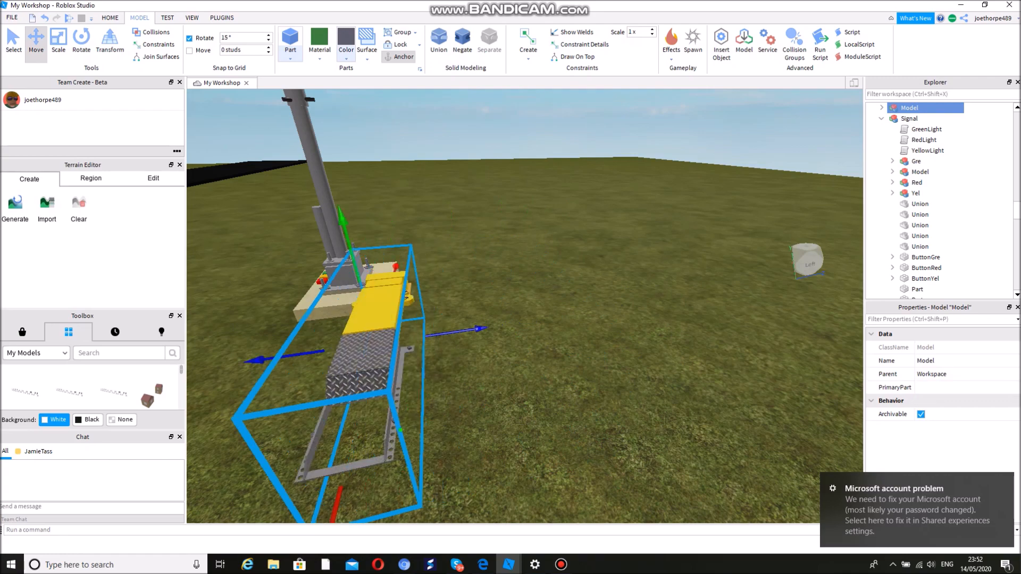
{"action": "key", "text": "s"}
{"action": "right_click_drag", "start_coordinate": [478, 298], "coordinate": [385, 306]}
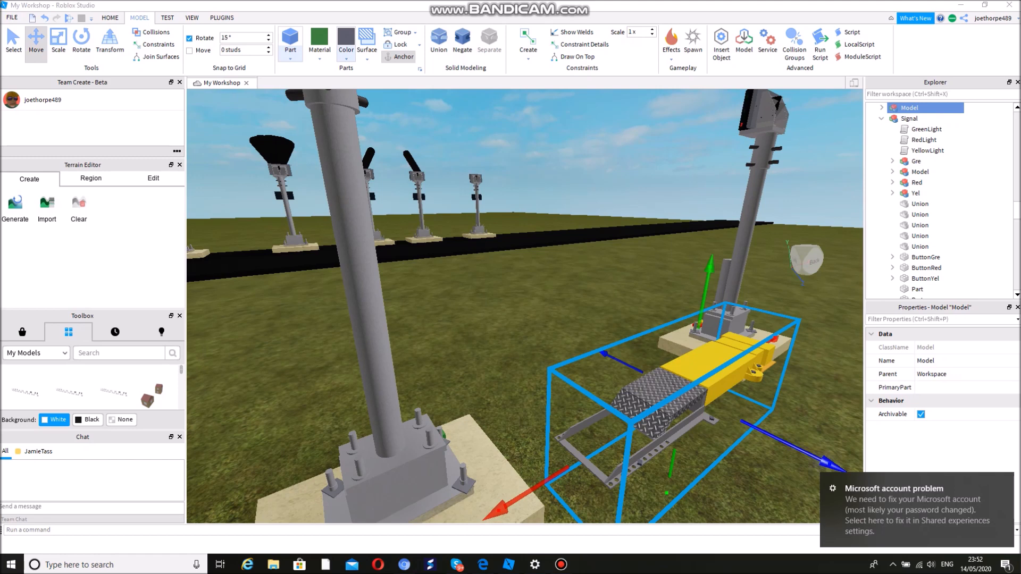
{"action": "left_click_drag", "start_coordinate": [692, 367], "coordinate": [393, 242]}
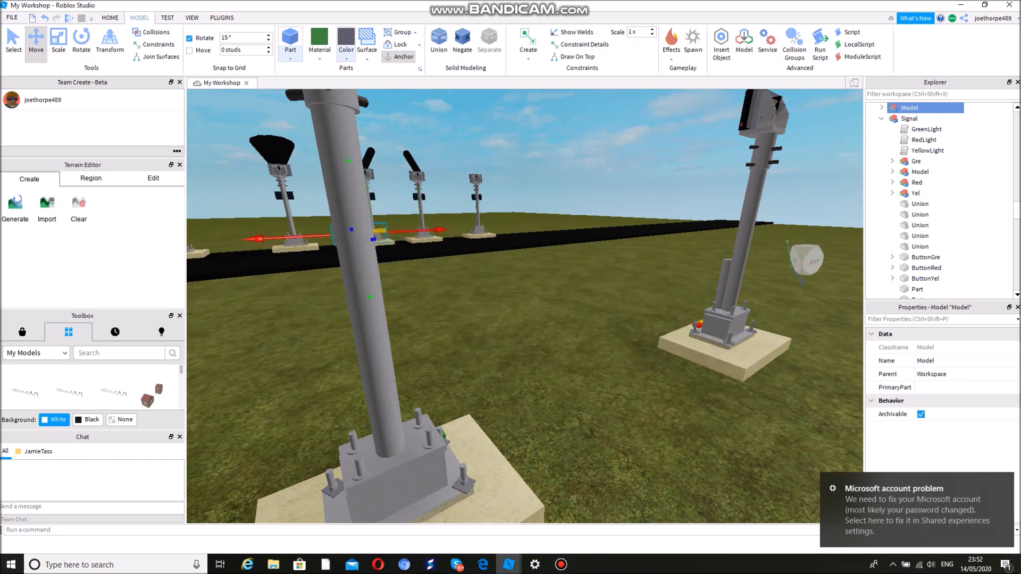
Move the grouped model away from the signal base to the grassy edge of the black strip.
{"action": "key", "text": "s"}
{"action": "right_click_drag", "start_coordinate": [394, 242], "coordinate": [439, 325]}
{"action": "key", "text": "w"}
{"action": "key", "text": "w"}
{"action": "key", "text": "e"}
{"action": "key", "text": "w"}
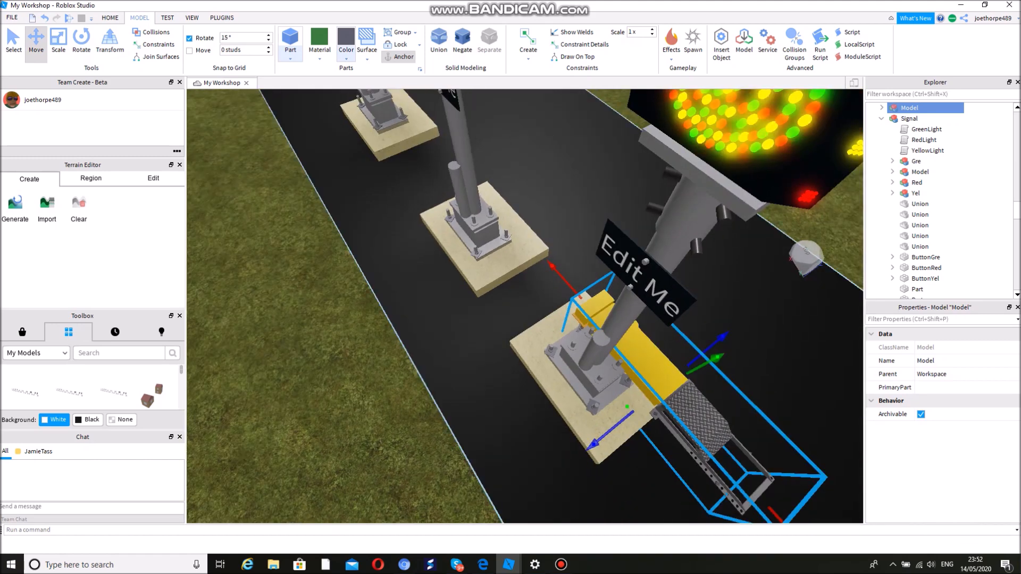
{"action": "left_click_drag", "start_coordinate": [638, 351], "coordinate": [426, 463]}
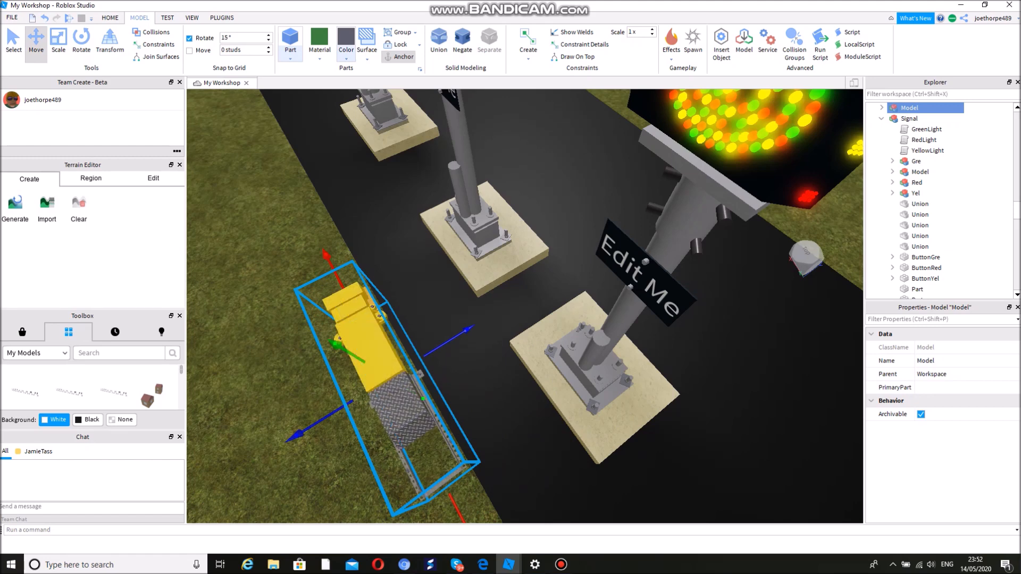
Examine the placed model and the row of signals along the black strip from several viewpoints.
{"action": "right_click_drag", "start_coordinate": [532, 319], "coordinate": [766, 254]}
{"action": "key", "text": "w"}
{"action": "key", "text": "w"}
{"action": "key", "text": "s"}
{"action": "key", "text": "a"}
{"action": "key", "text": "a"}
{"action": "key", "text": "a"}
{"action": "key", "text": "a"}
{"action": "key", "text": "a"}
{"action": "key", "text": "a"}
{"action": "key", "text": "w"}
{"action": "key", "text": "w"}
{"action": "key", "text": "a"}
{"action": "key", "text": "a"}
{"action": "key", "text": "a"}
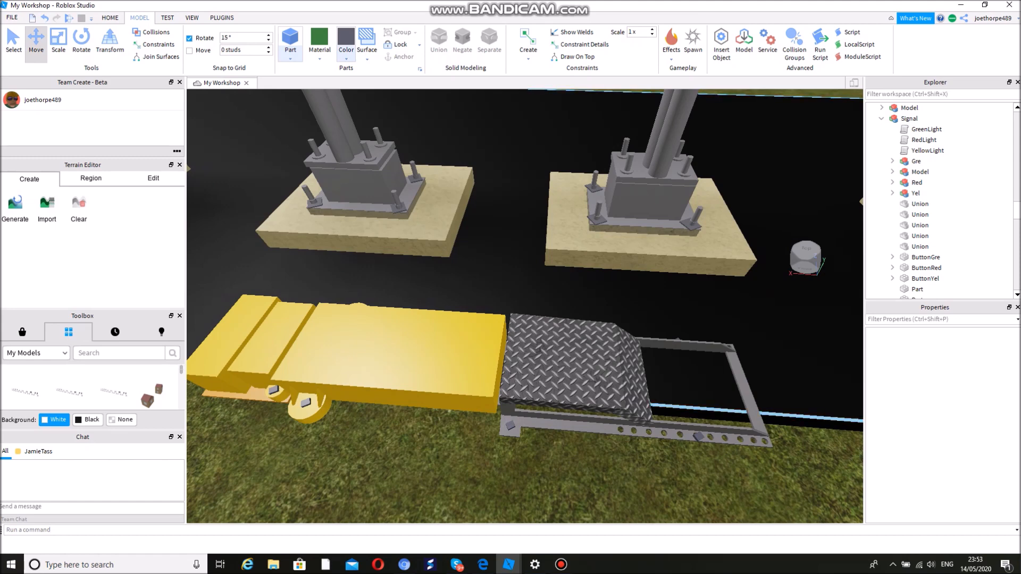
{"action": "left_click", "coordinate": [562, 564]}
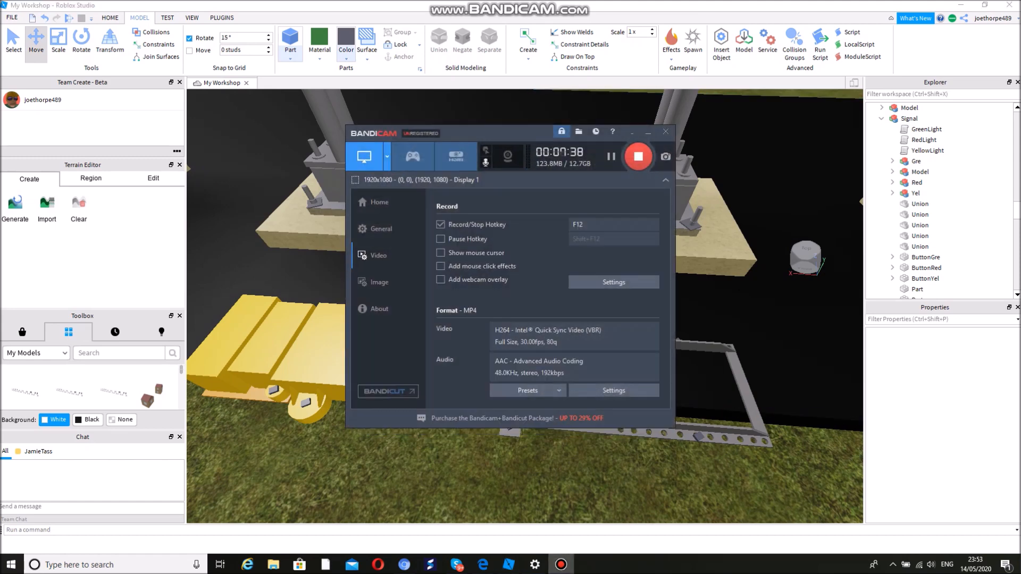